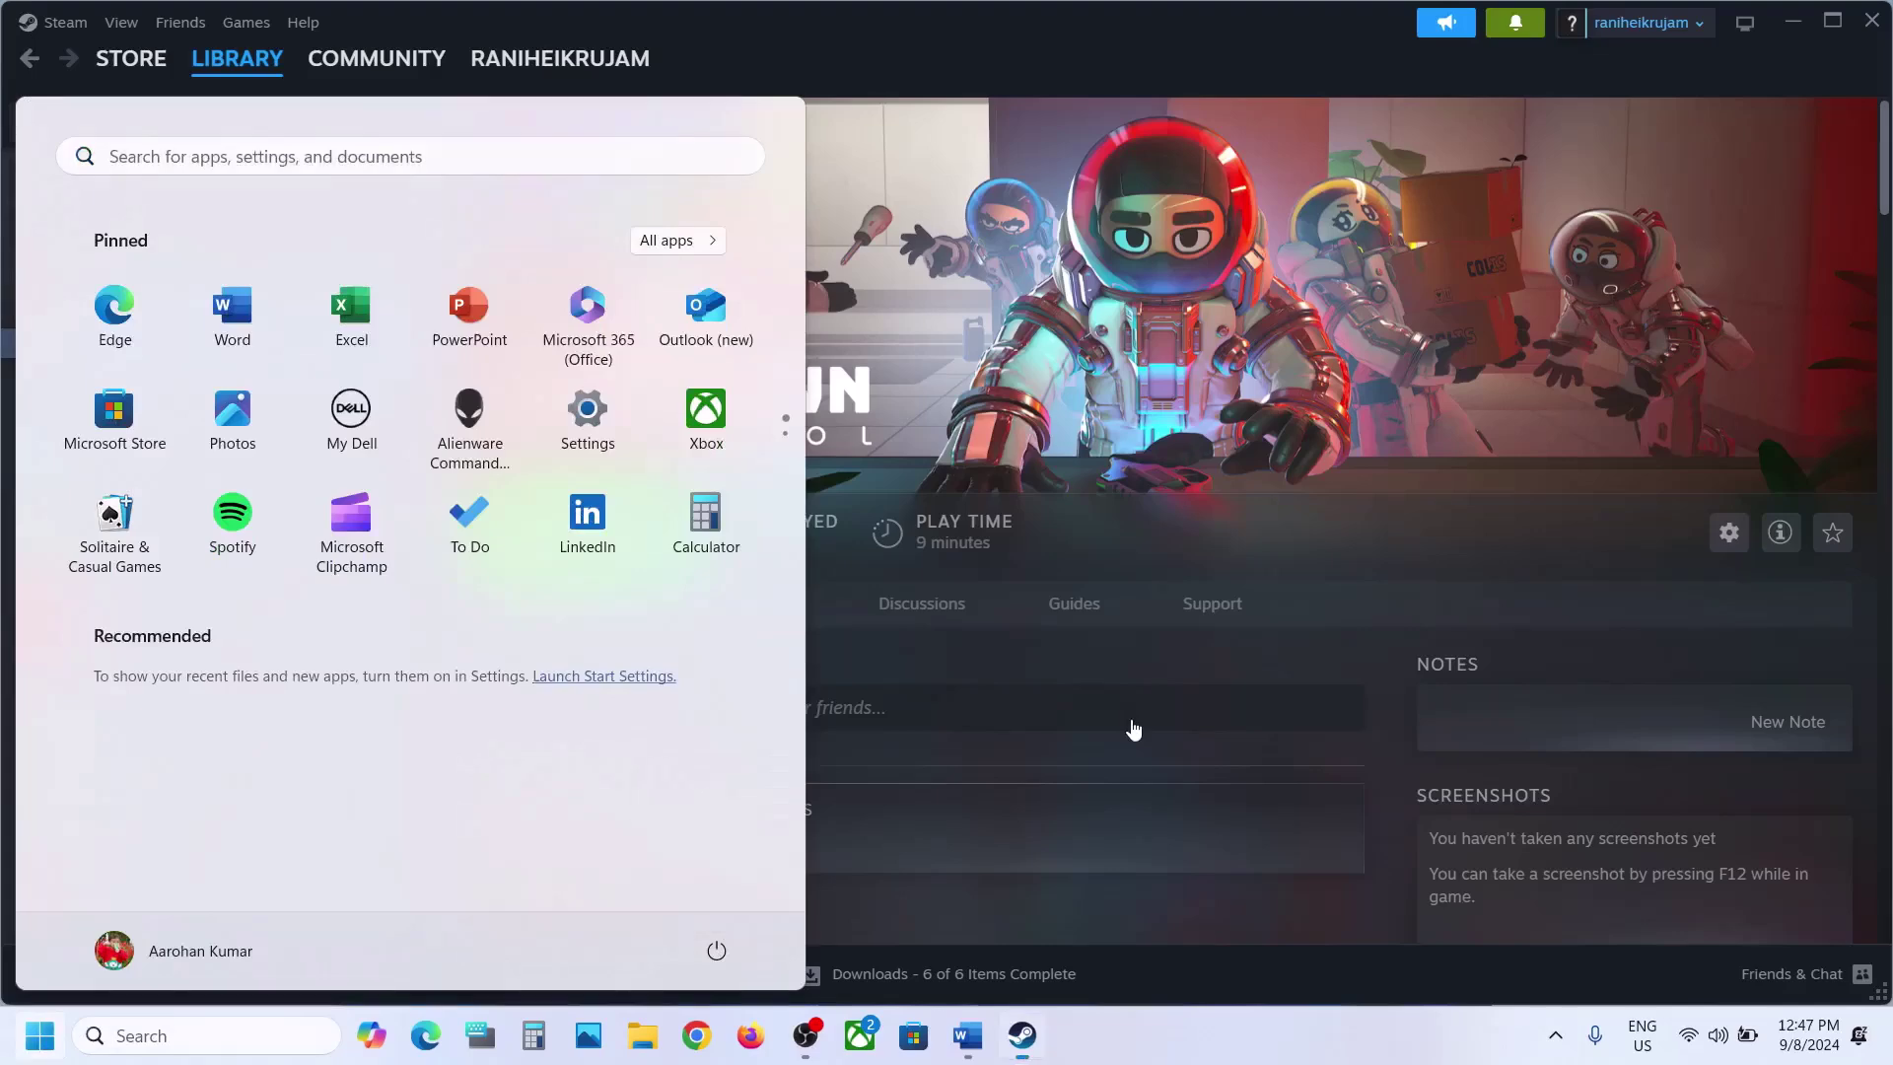
Switch to the Word document of troubleshooting steps and read Step 2 about running from the game installation folder, then minimize the document
{"action": "key", "text": "Escape"}
{"action": "left_click", "coordinate": [967, 1036]}
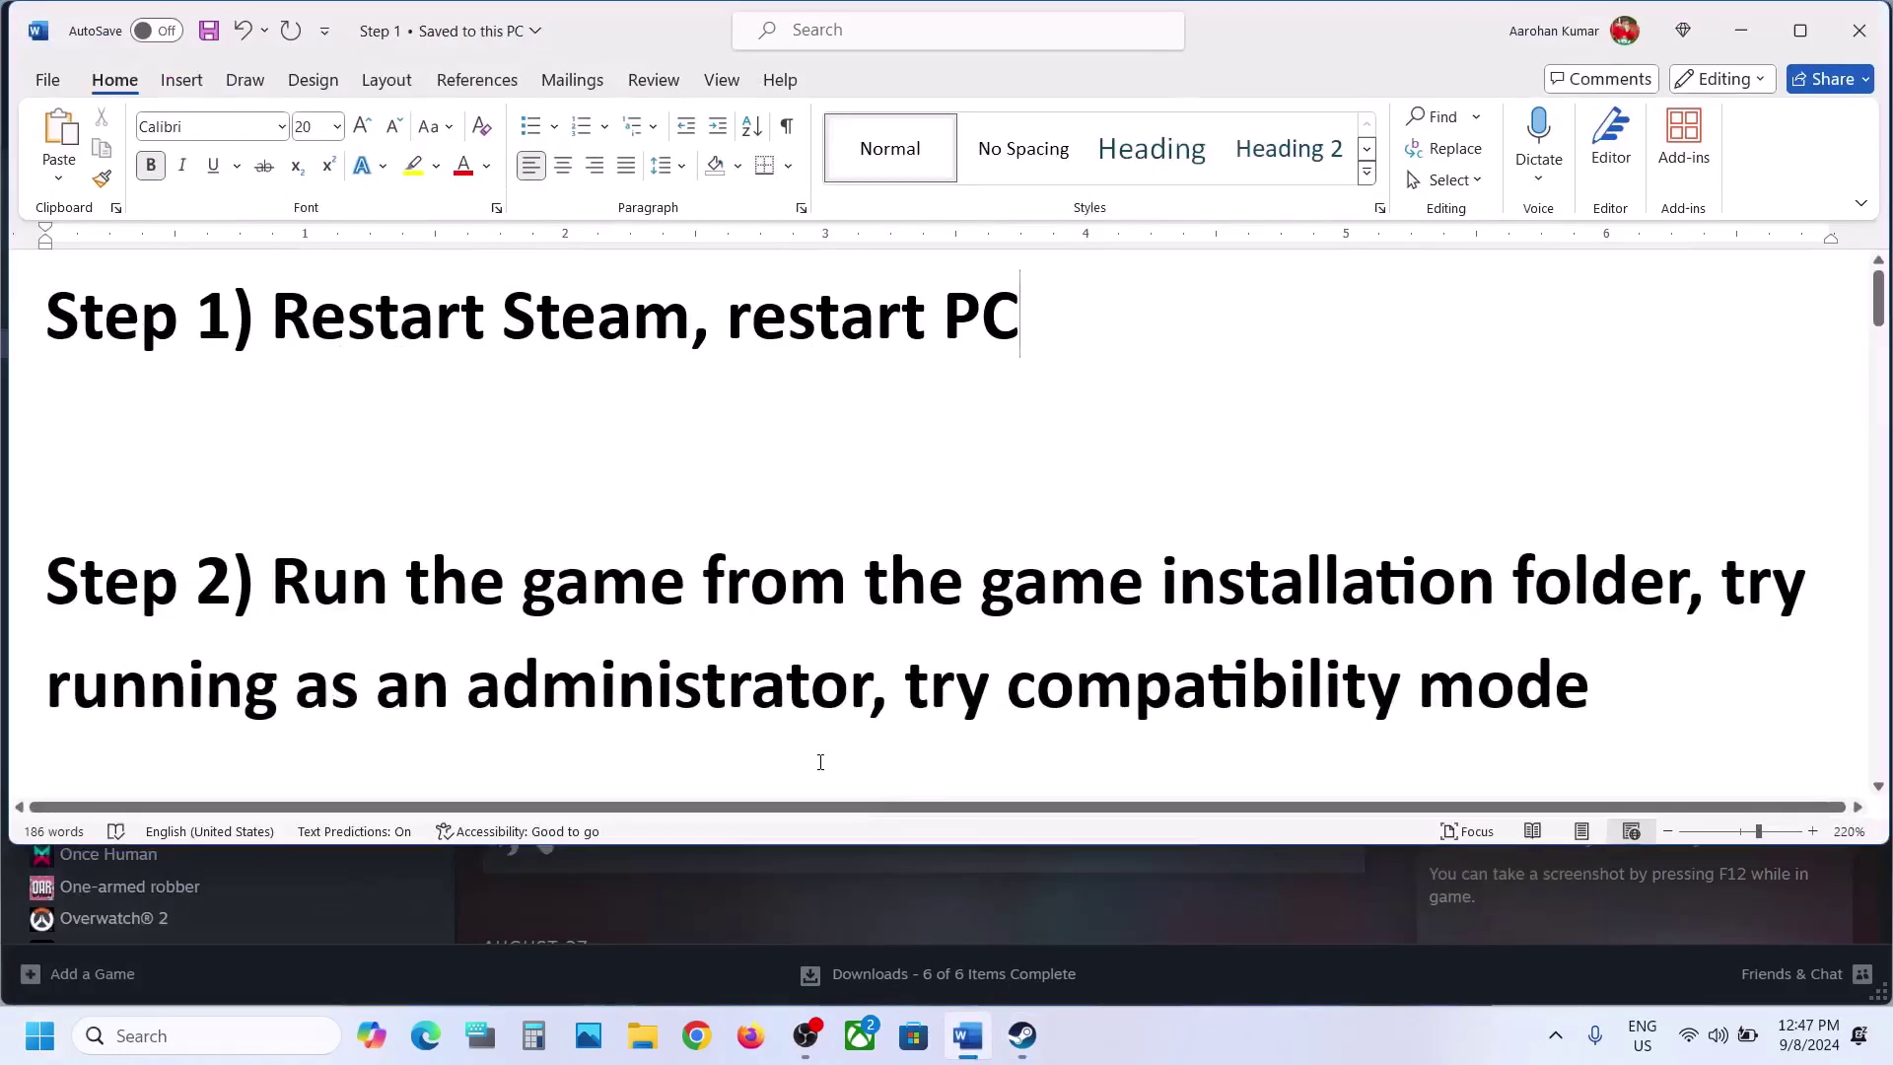
{"action": "scroll", "coordinate": [819, 760], "scroll_direction": "down", "scroll_amount": 1}
{"action": "left_click", "coordinate": [272, 541]}
{"action": "left_click_drag", "start_coordinate": [845, 617], "coordinate": [1002, 643]}
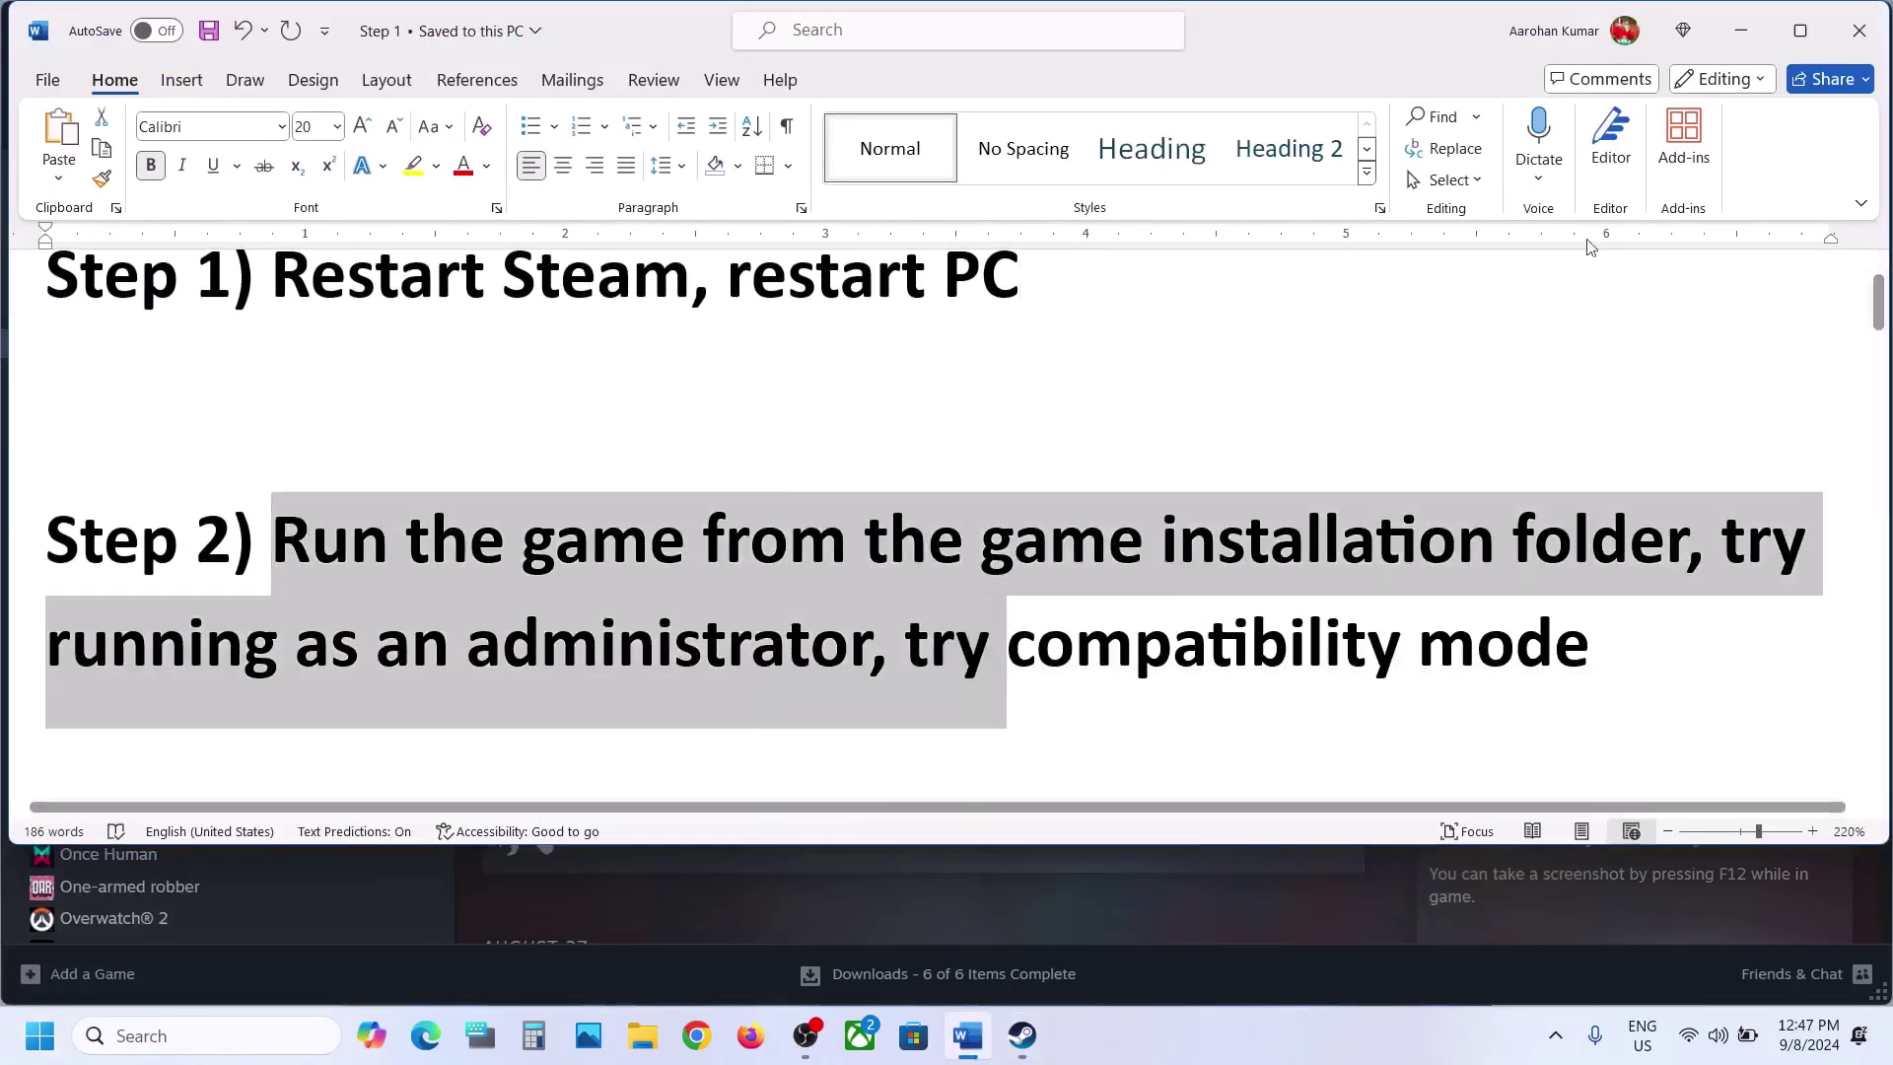
{"action": "left_click", "coordinate": [1741, 31]}
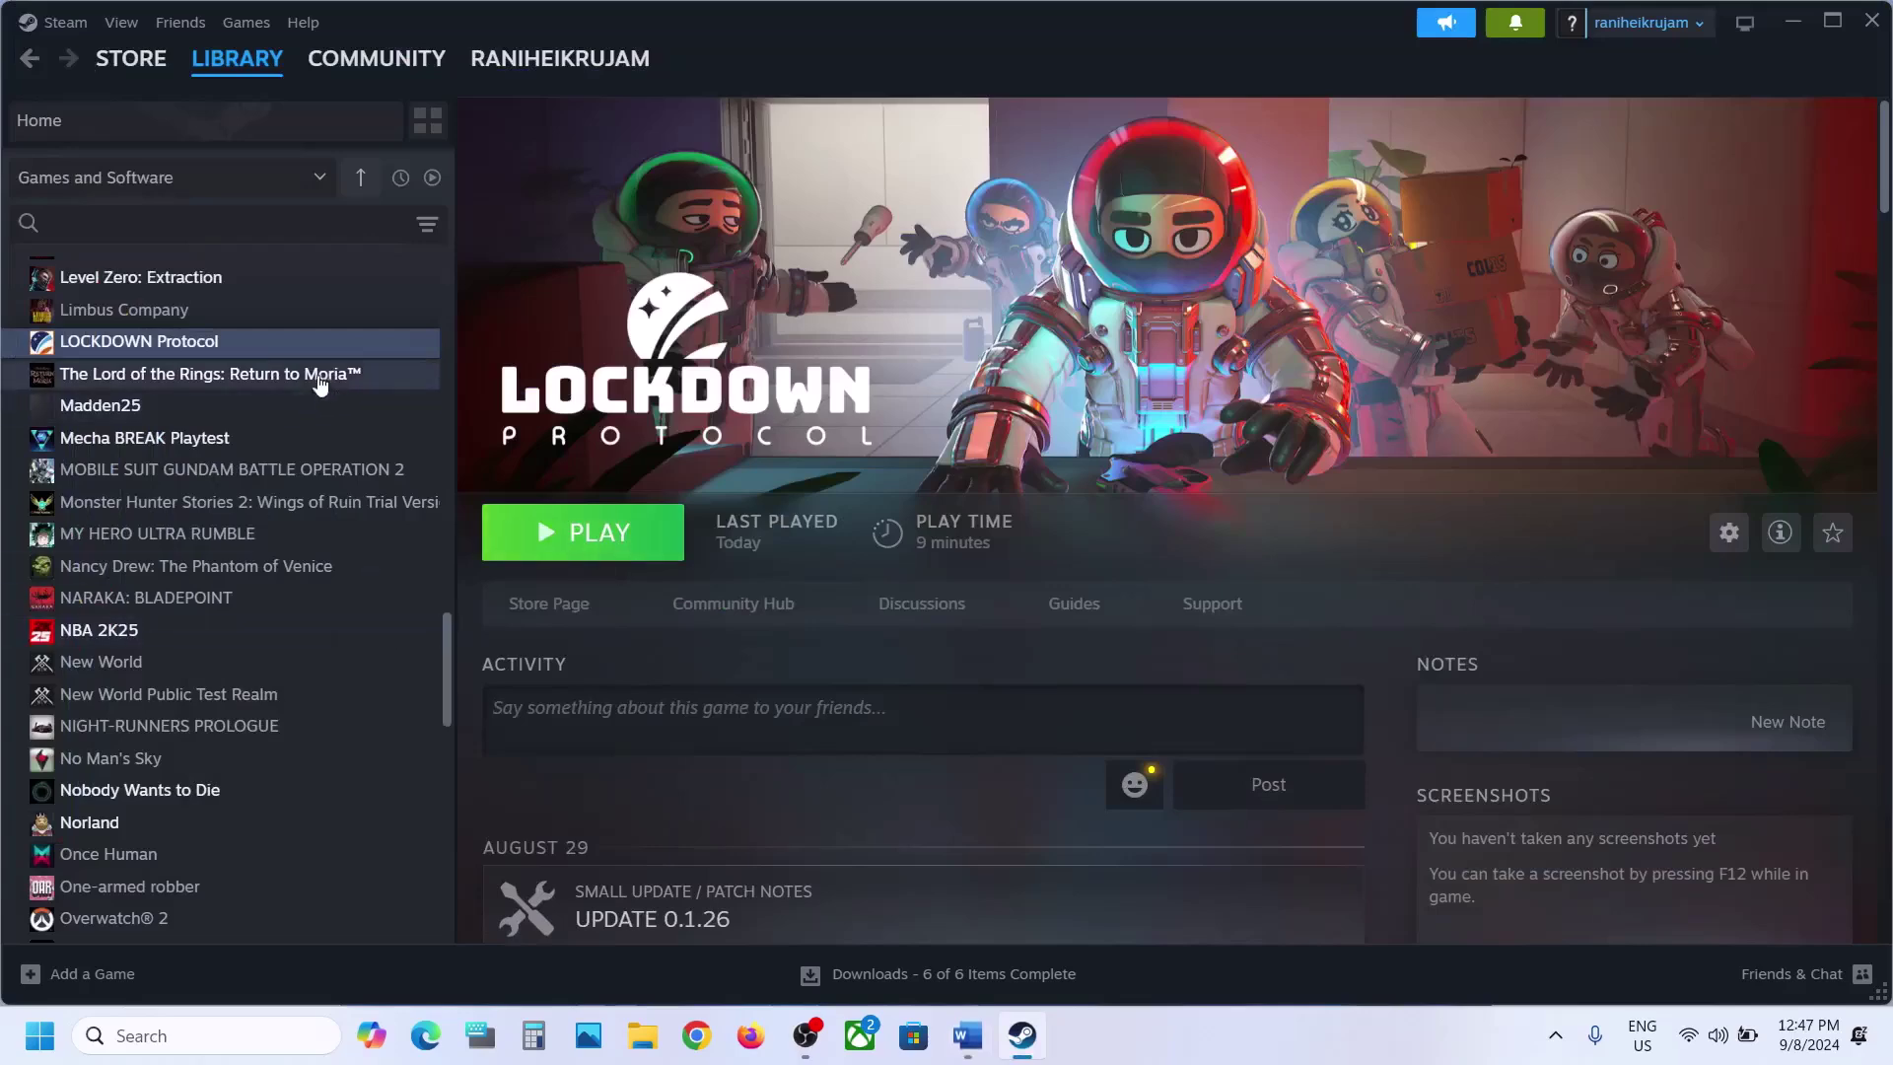
Browse the local files of LOCKDOWN Protocol from the Steam library
{"action": "right_click", "coordinate": [242, 345]}
{"action": "mouse_move", "coordinate": [315, 483]}
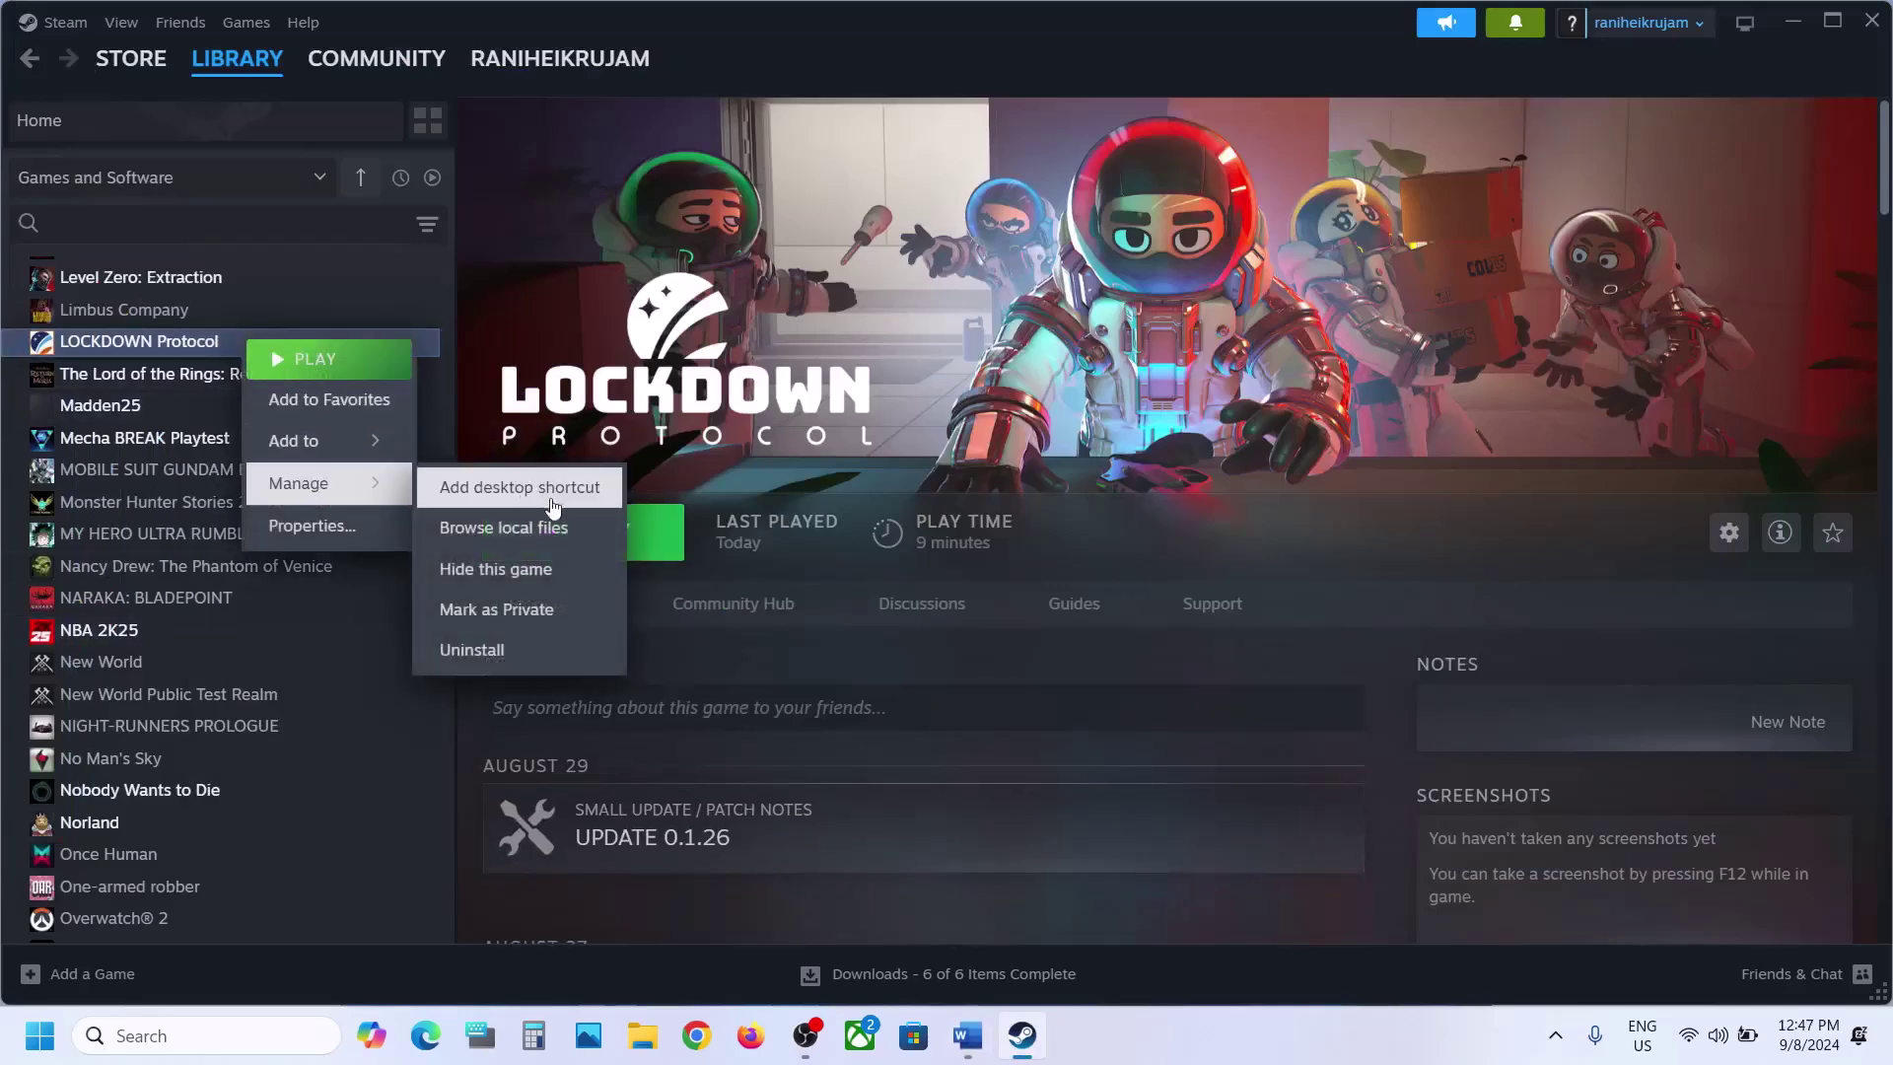
{"action": "left_click", "coordinate": [527, 527]}
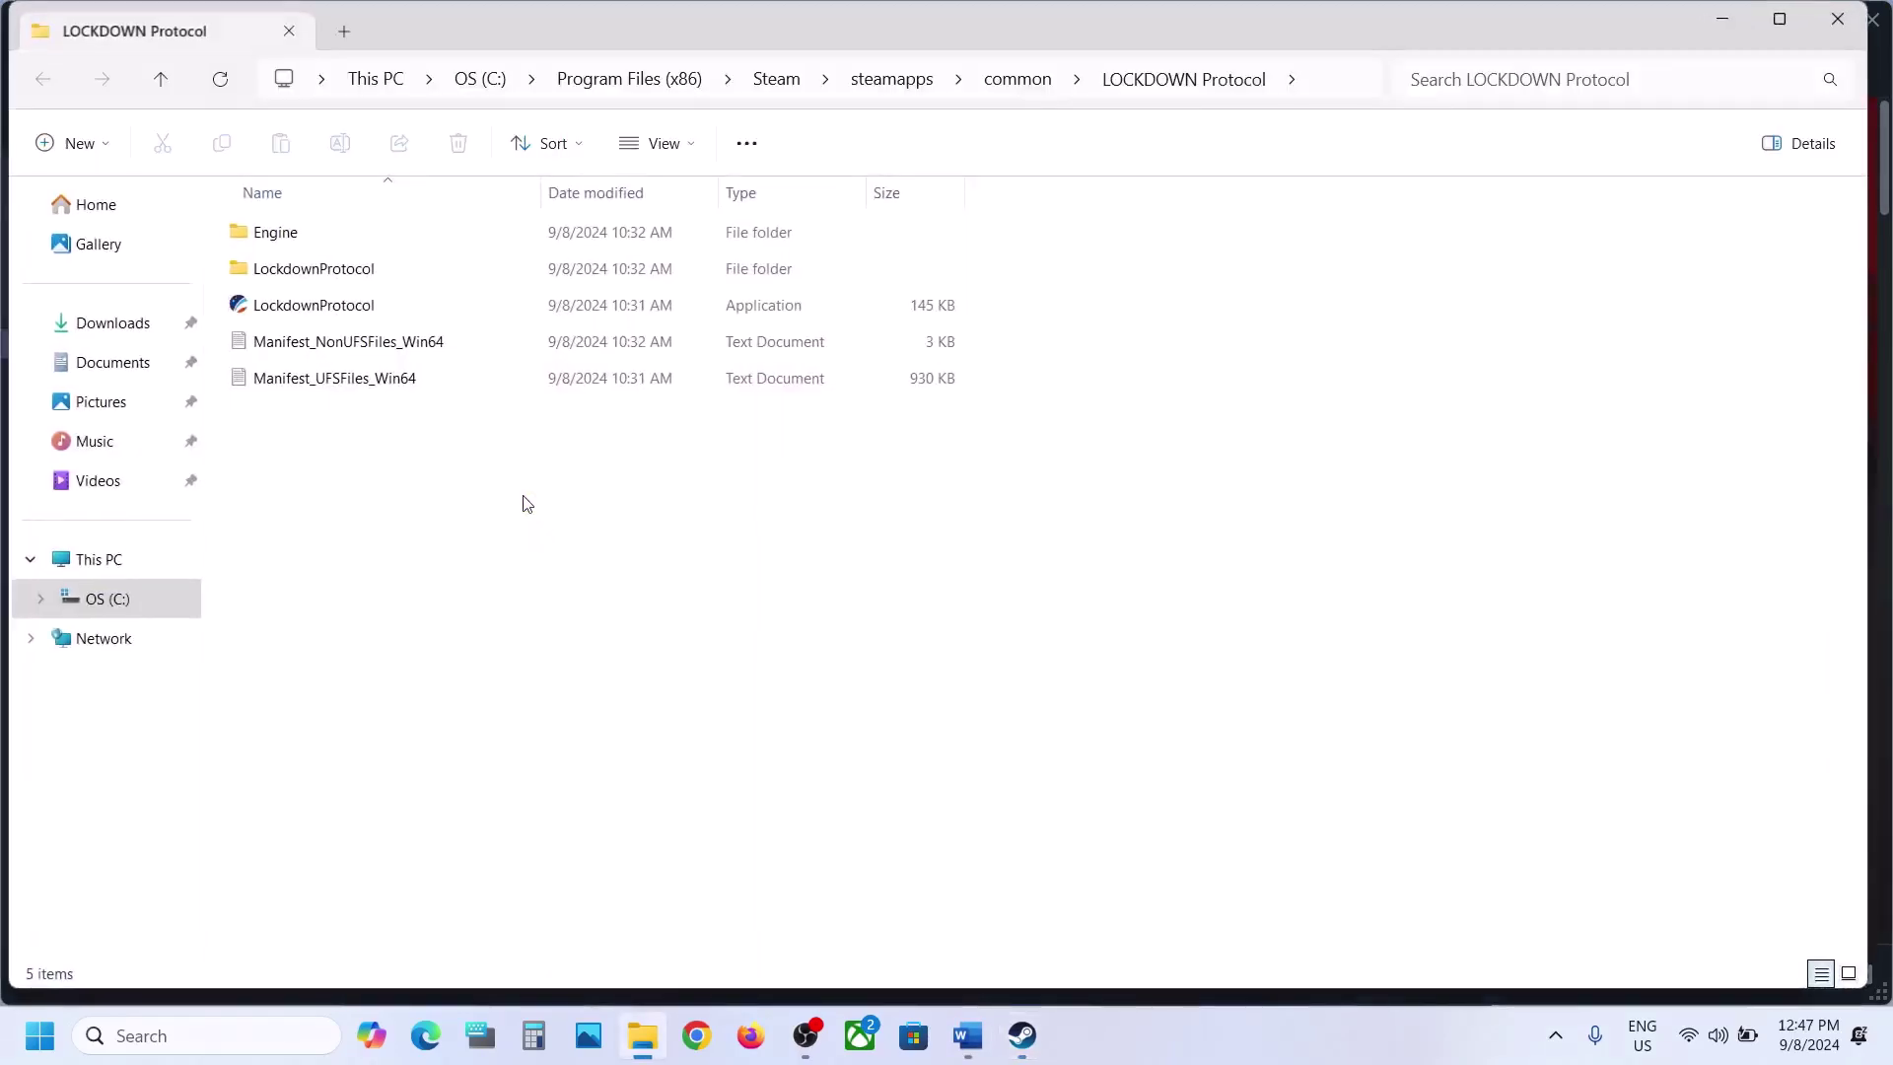
Open the Win64 folder inside Binaries in the LockdownProtocol folder
{"action": "left_click", "coordinate": [313, 303]}
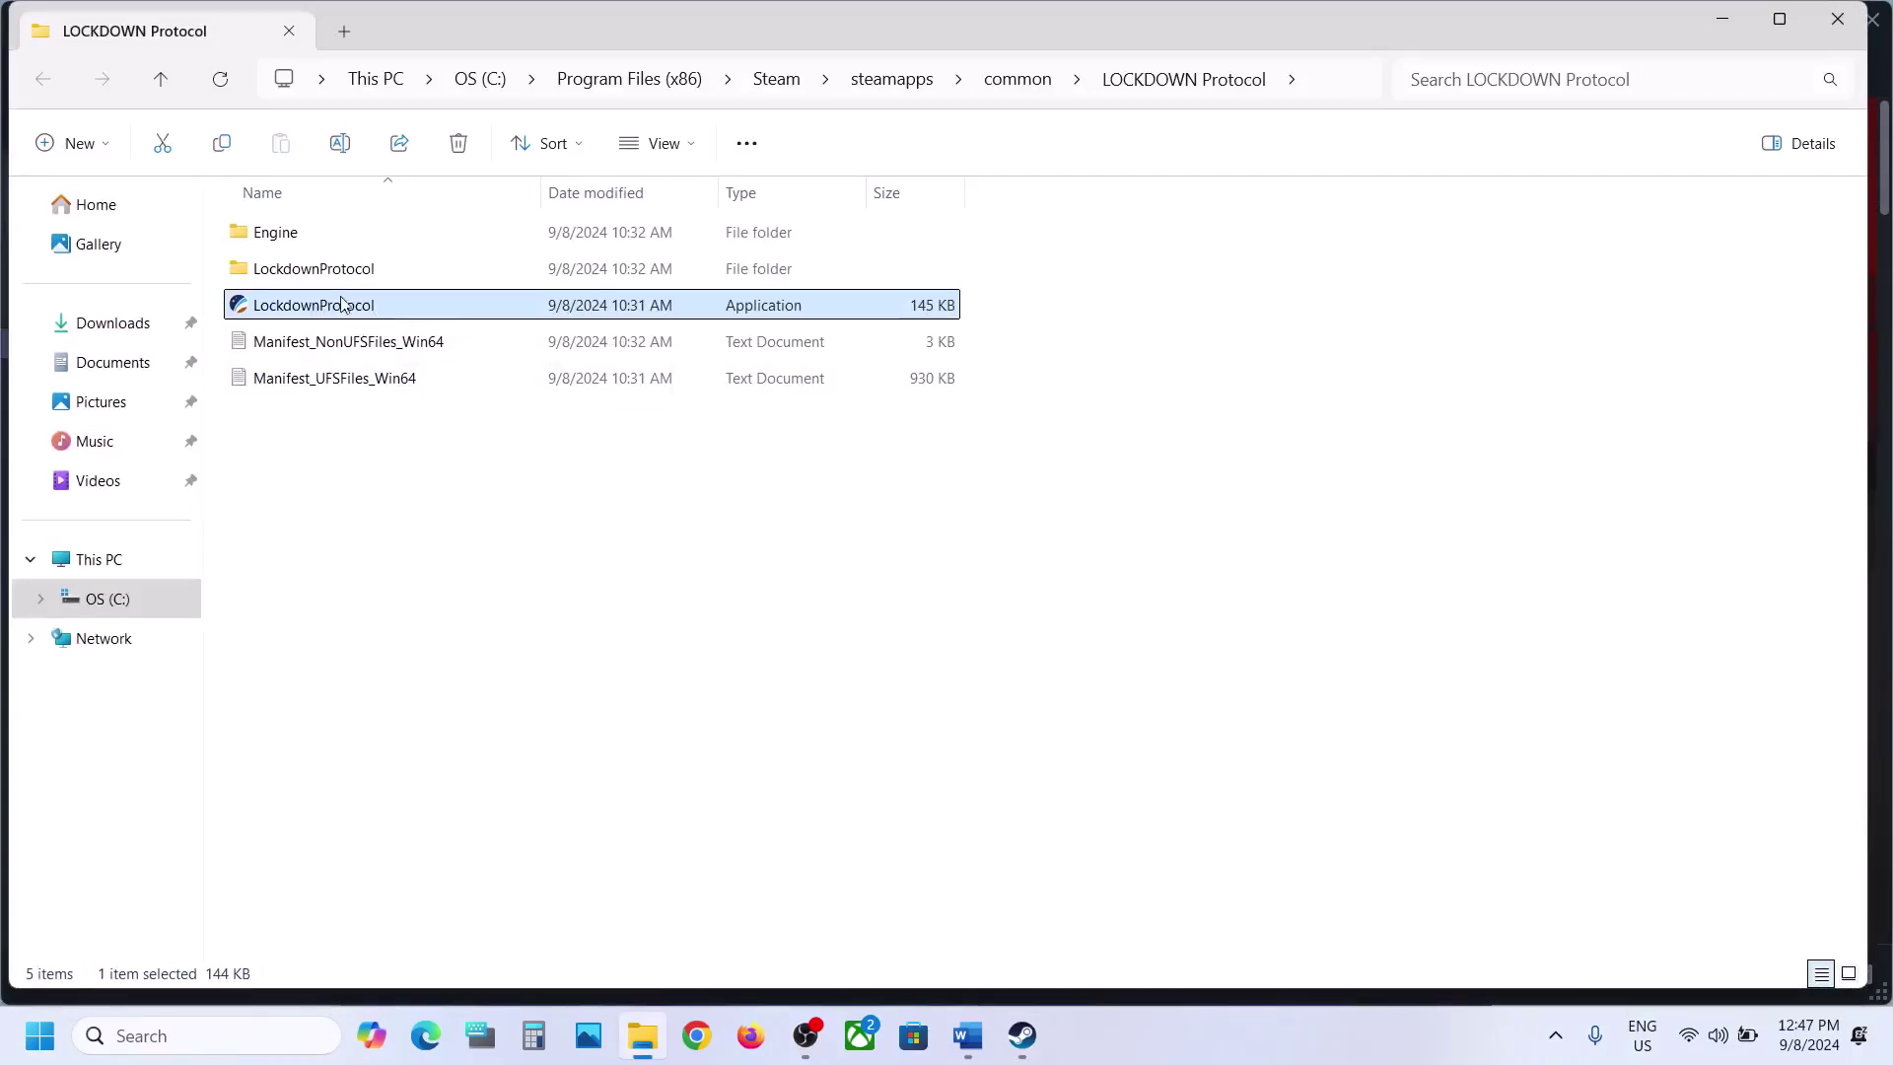
{"action": "left_click", "coordinate": [307, 282]}
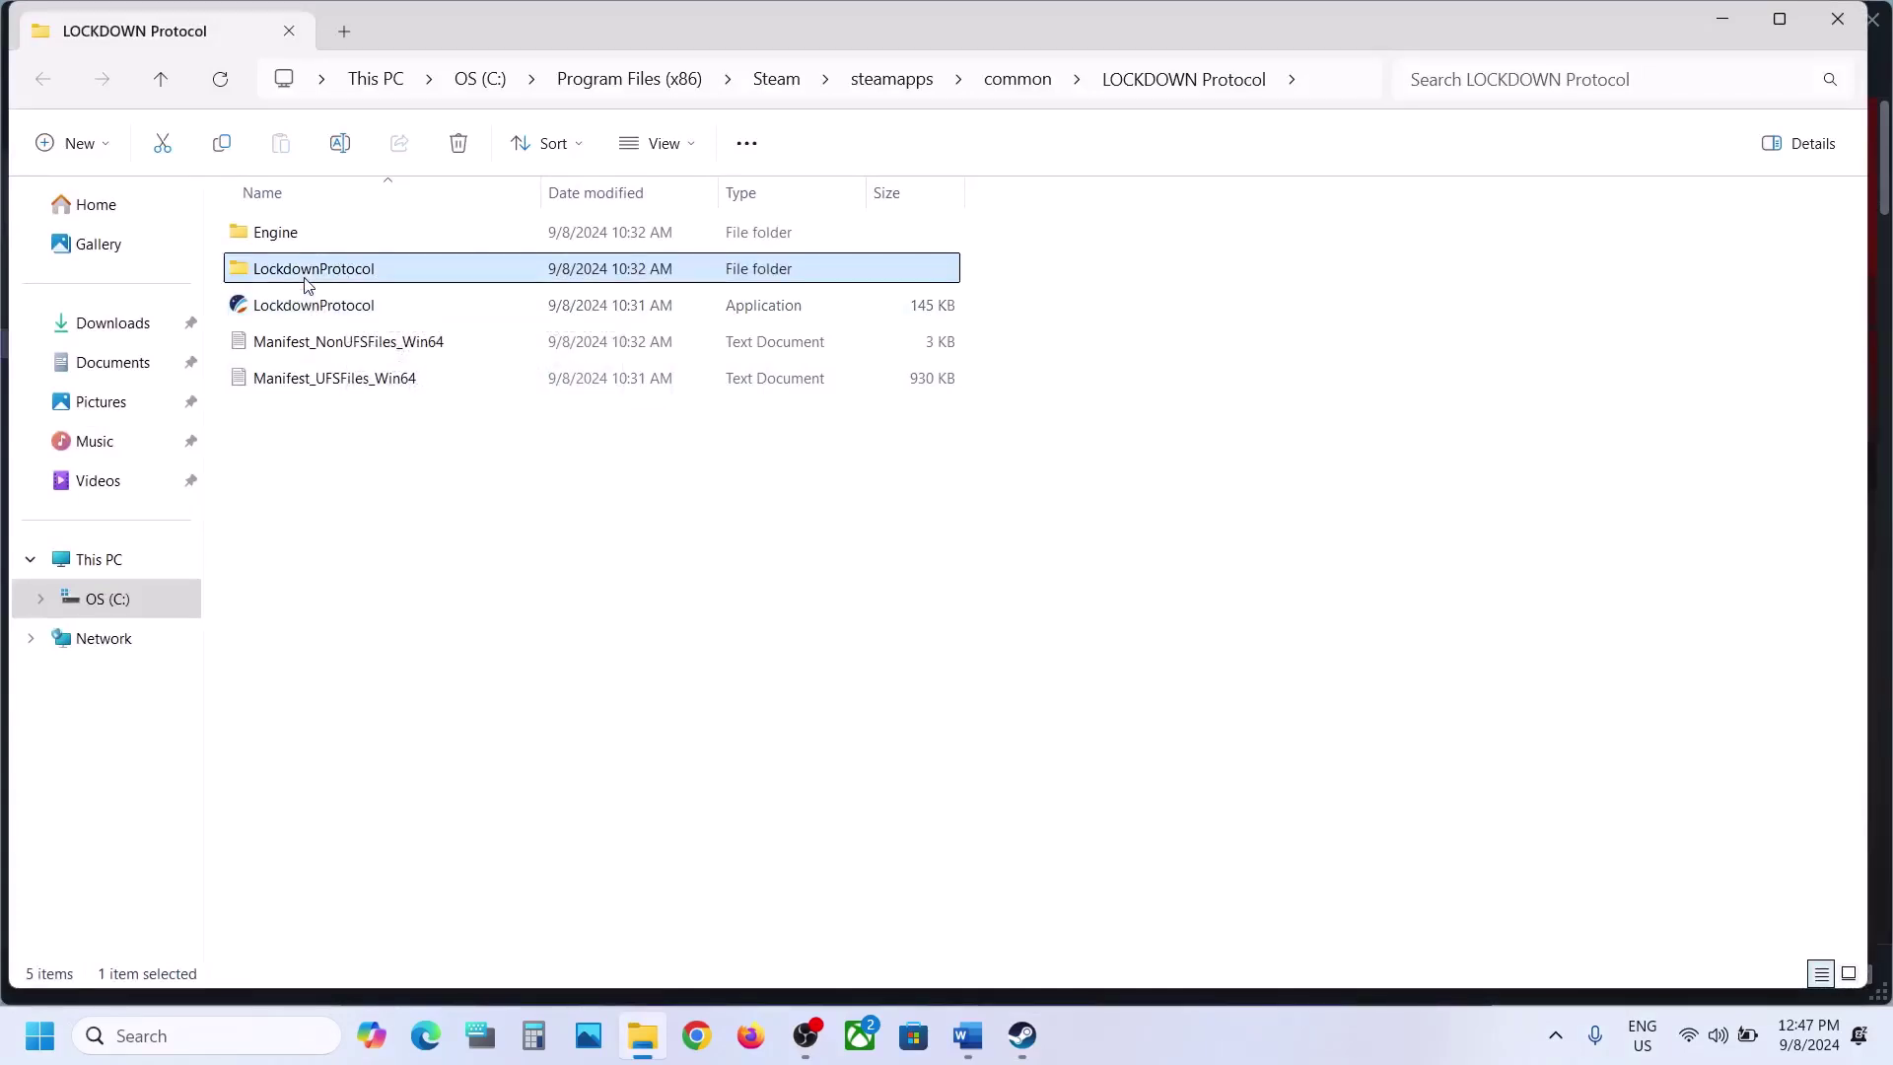
{"action": "double_click", "coordinate": [342, 277]}
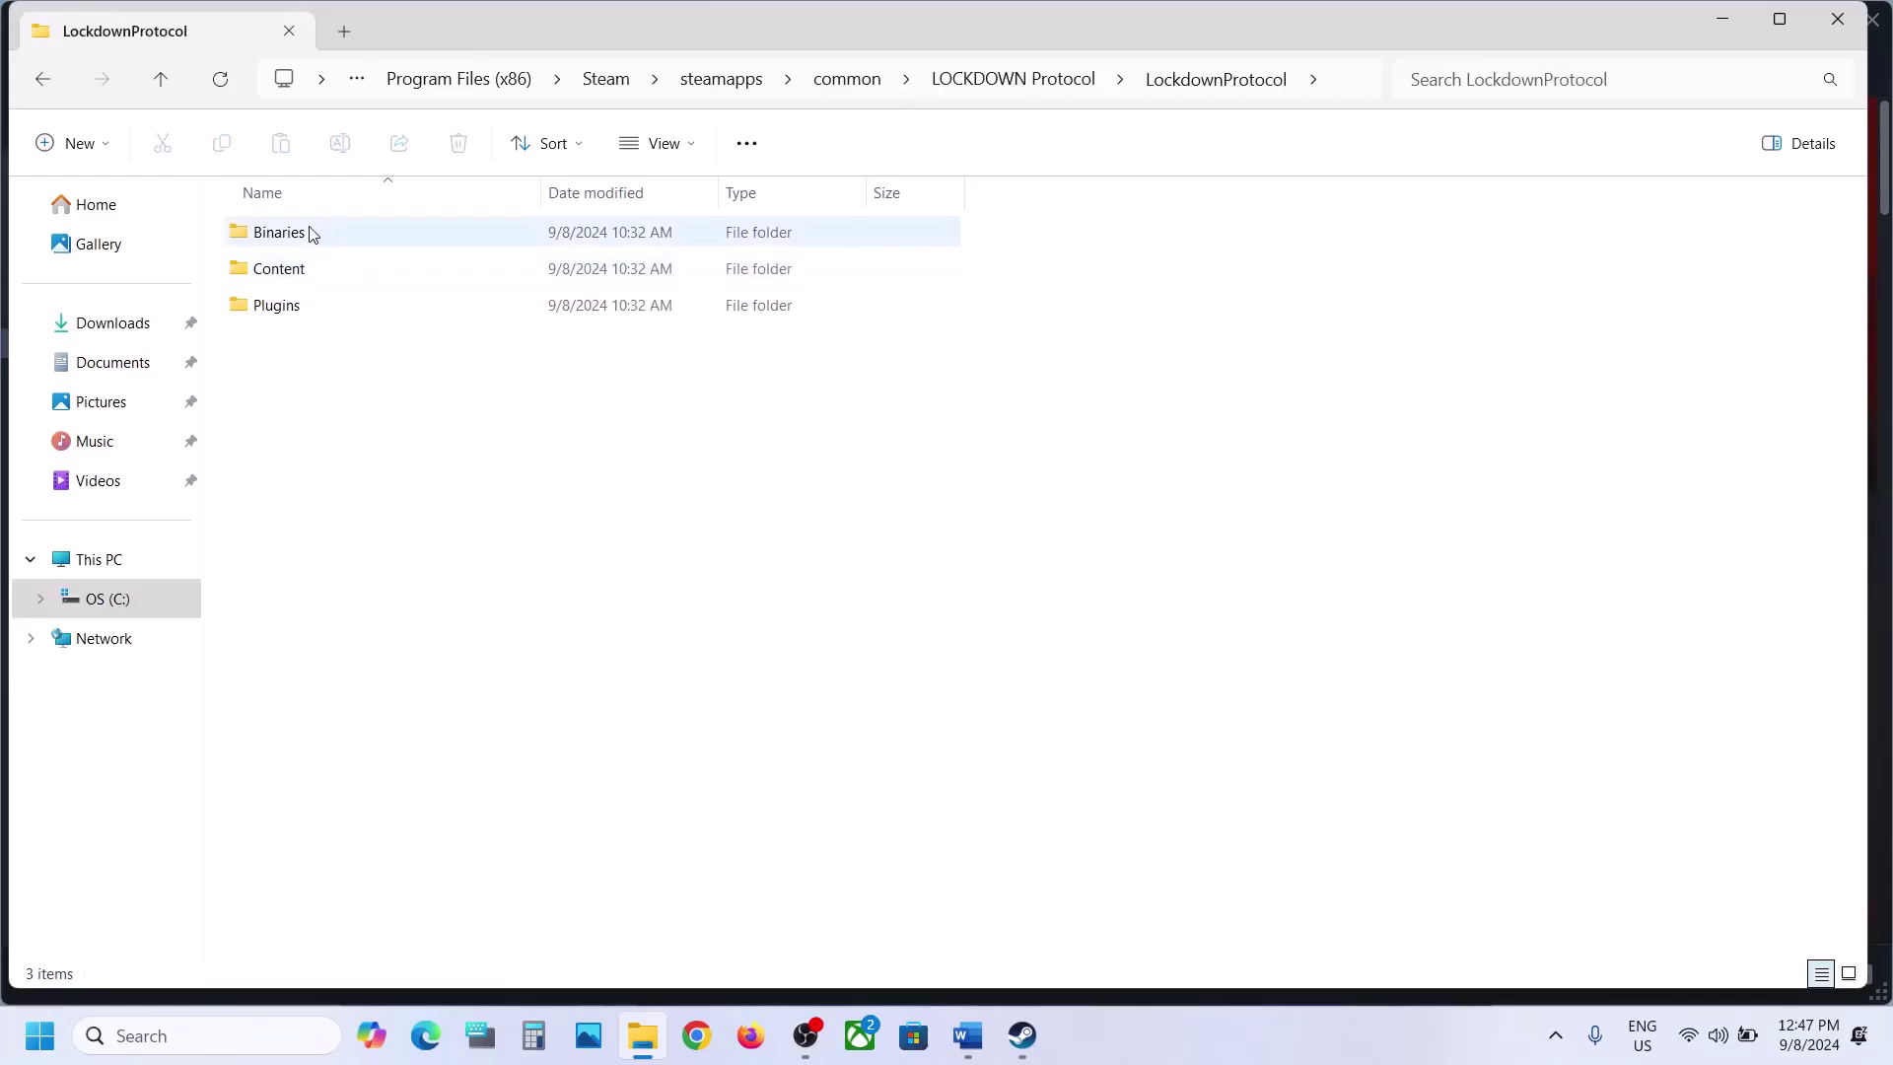
{"action": "double_click", "coordinate": [309, 233]}
{"action": "double_click", "coordinate": [310, 233]}
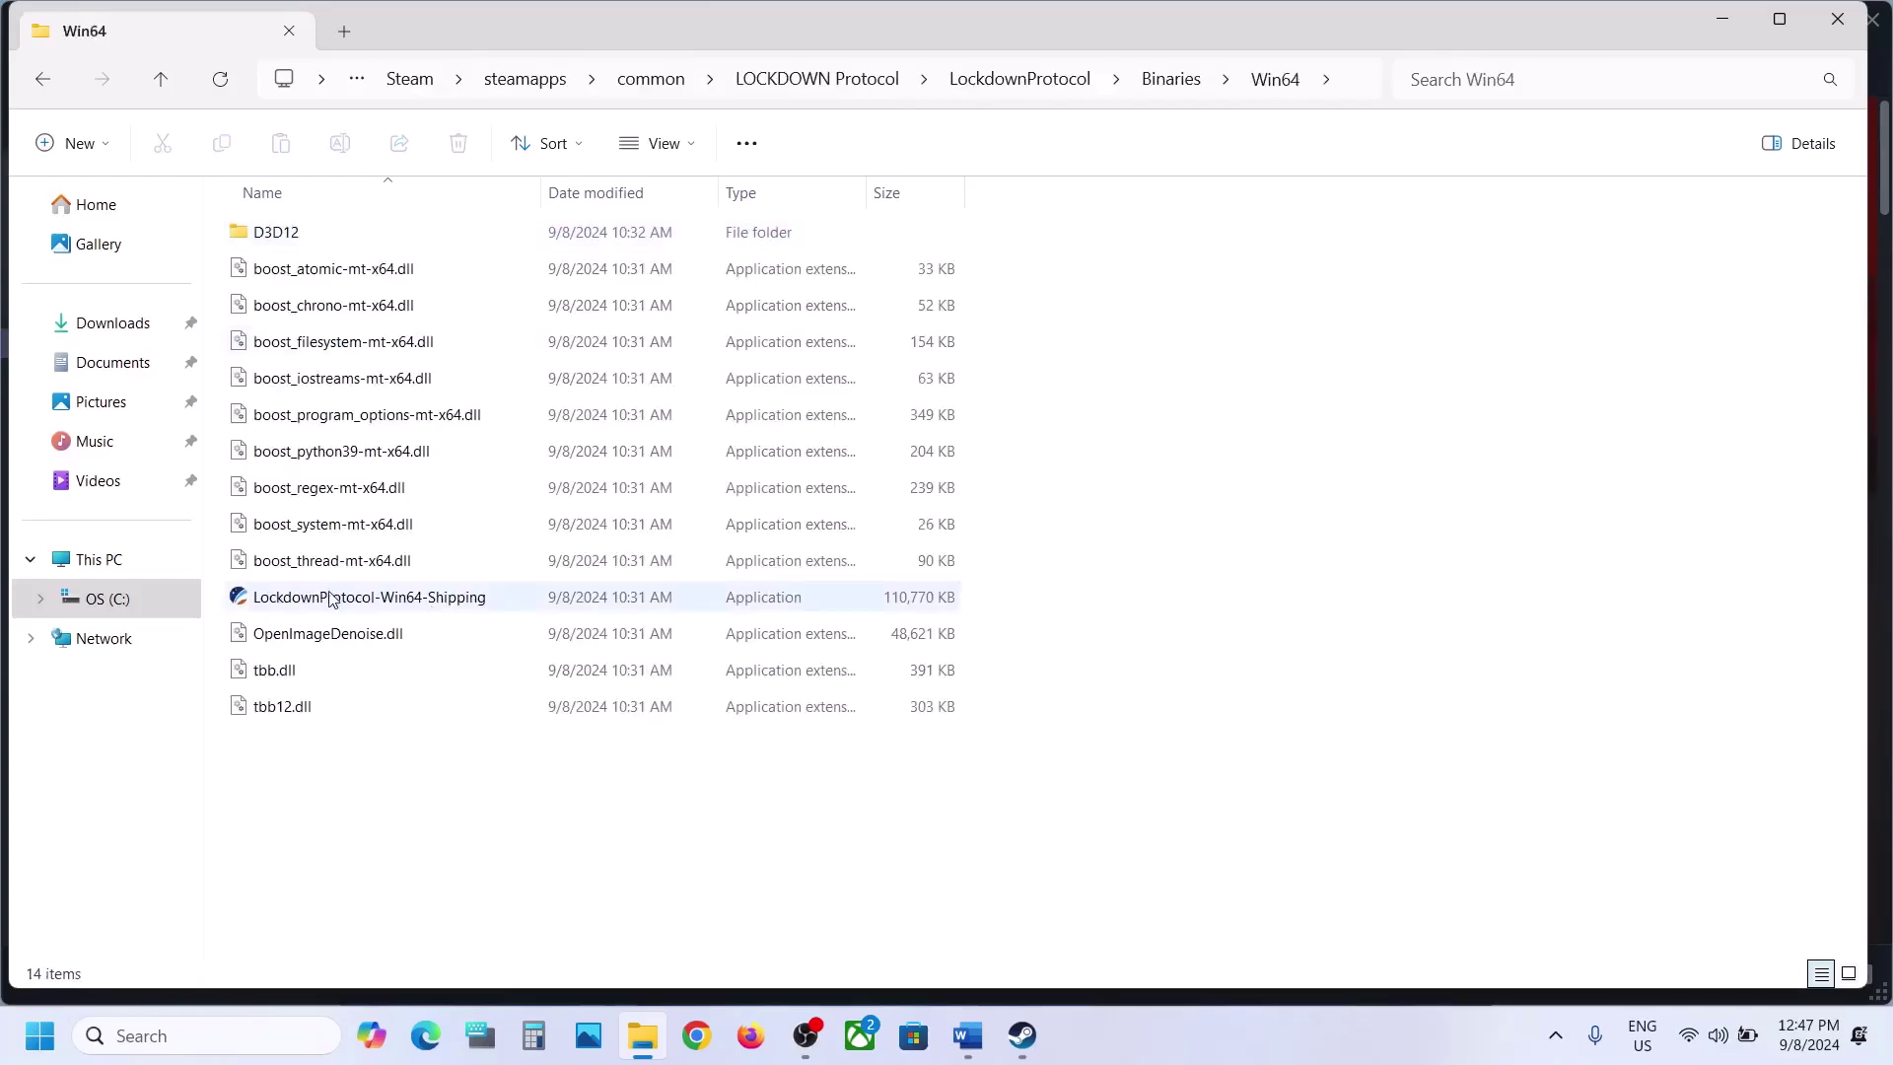
Set the LockdownProtocol-Win64-Shipping application to run as an administrator and apply the change
{"action": "left_click", "coordinate": [330, 599]}
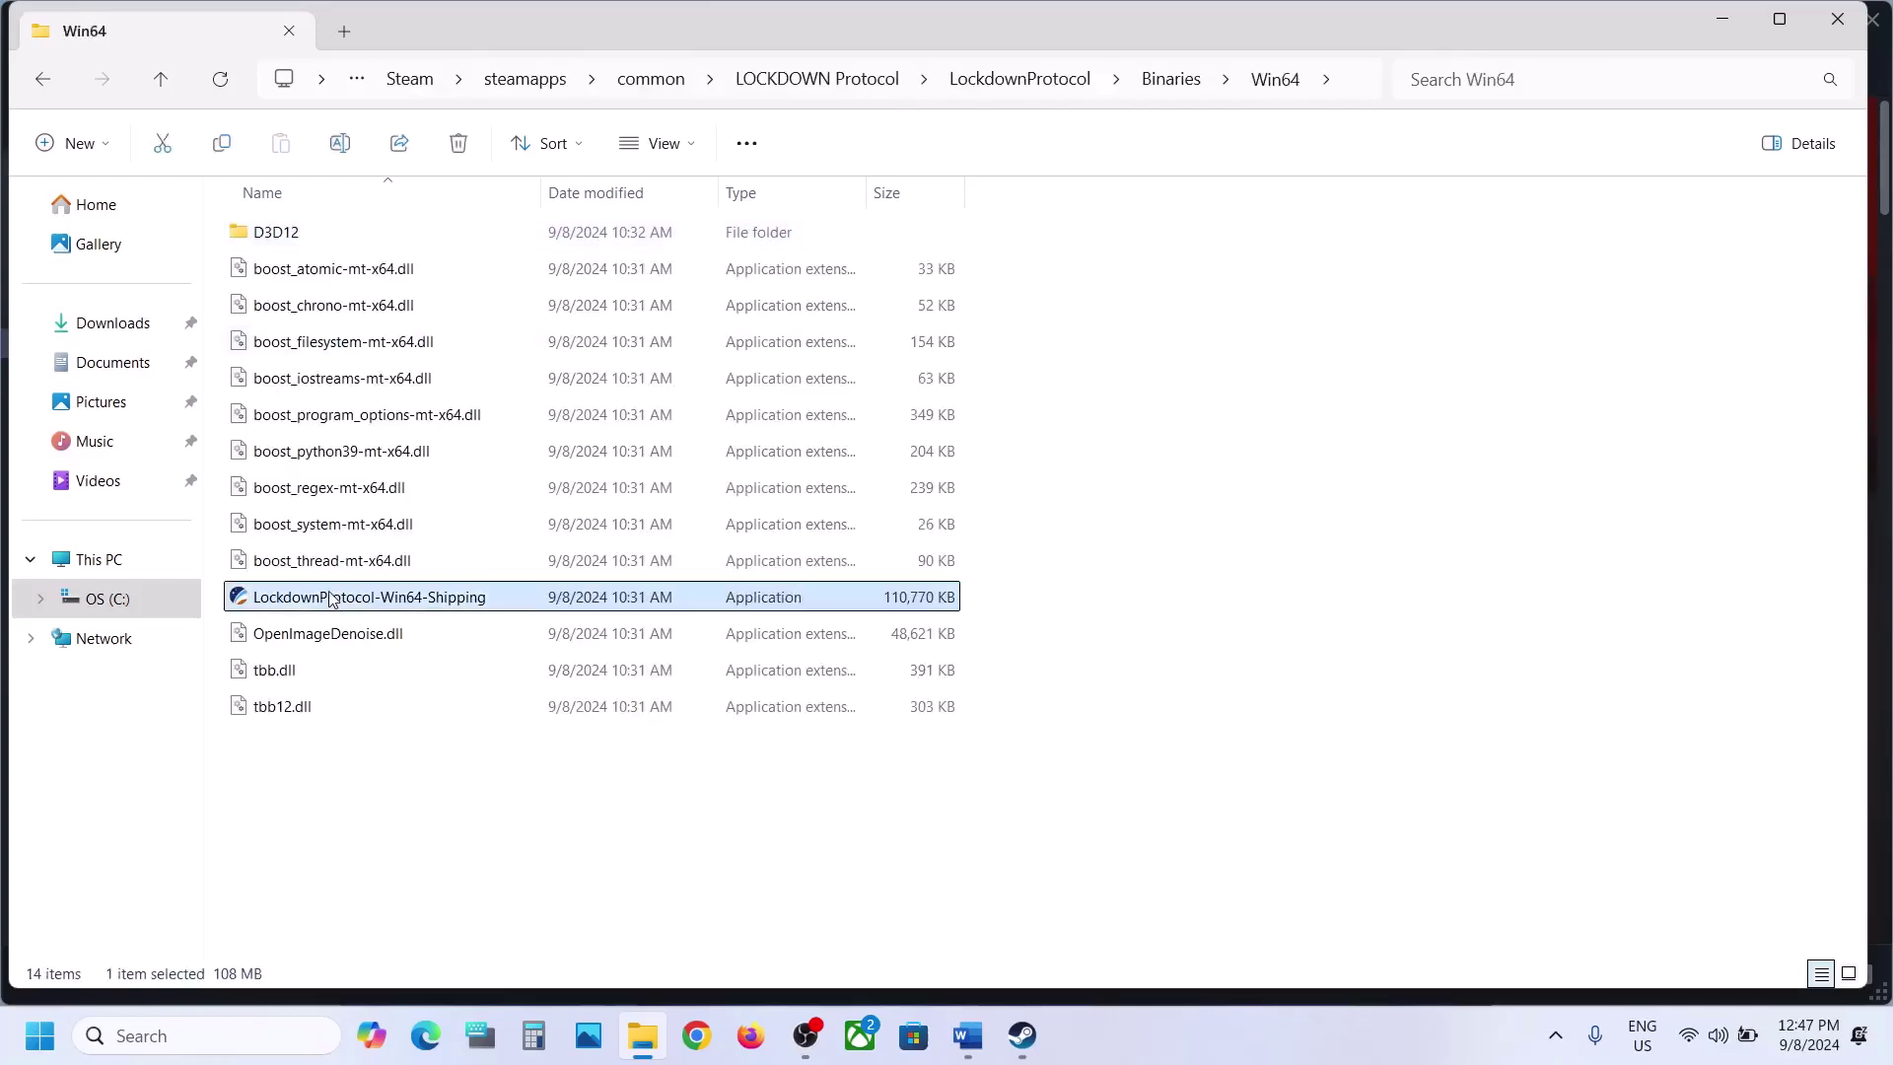
{"action": "right_click", "coordinate": [416, 613]}
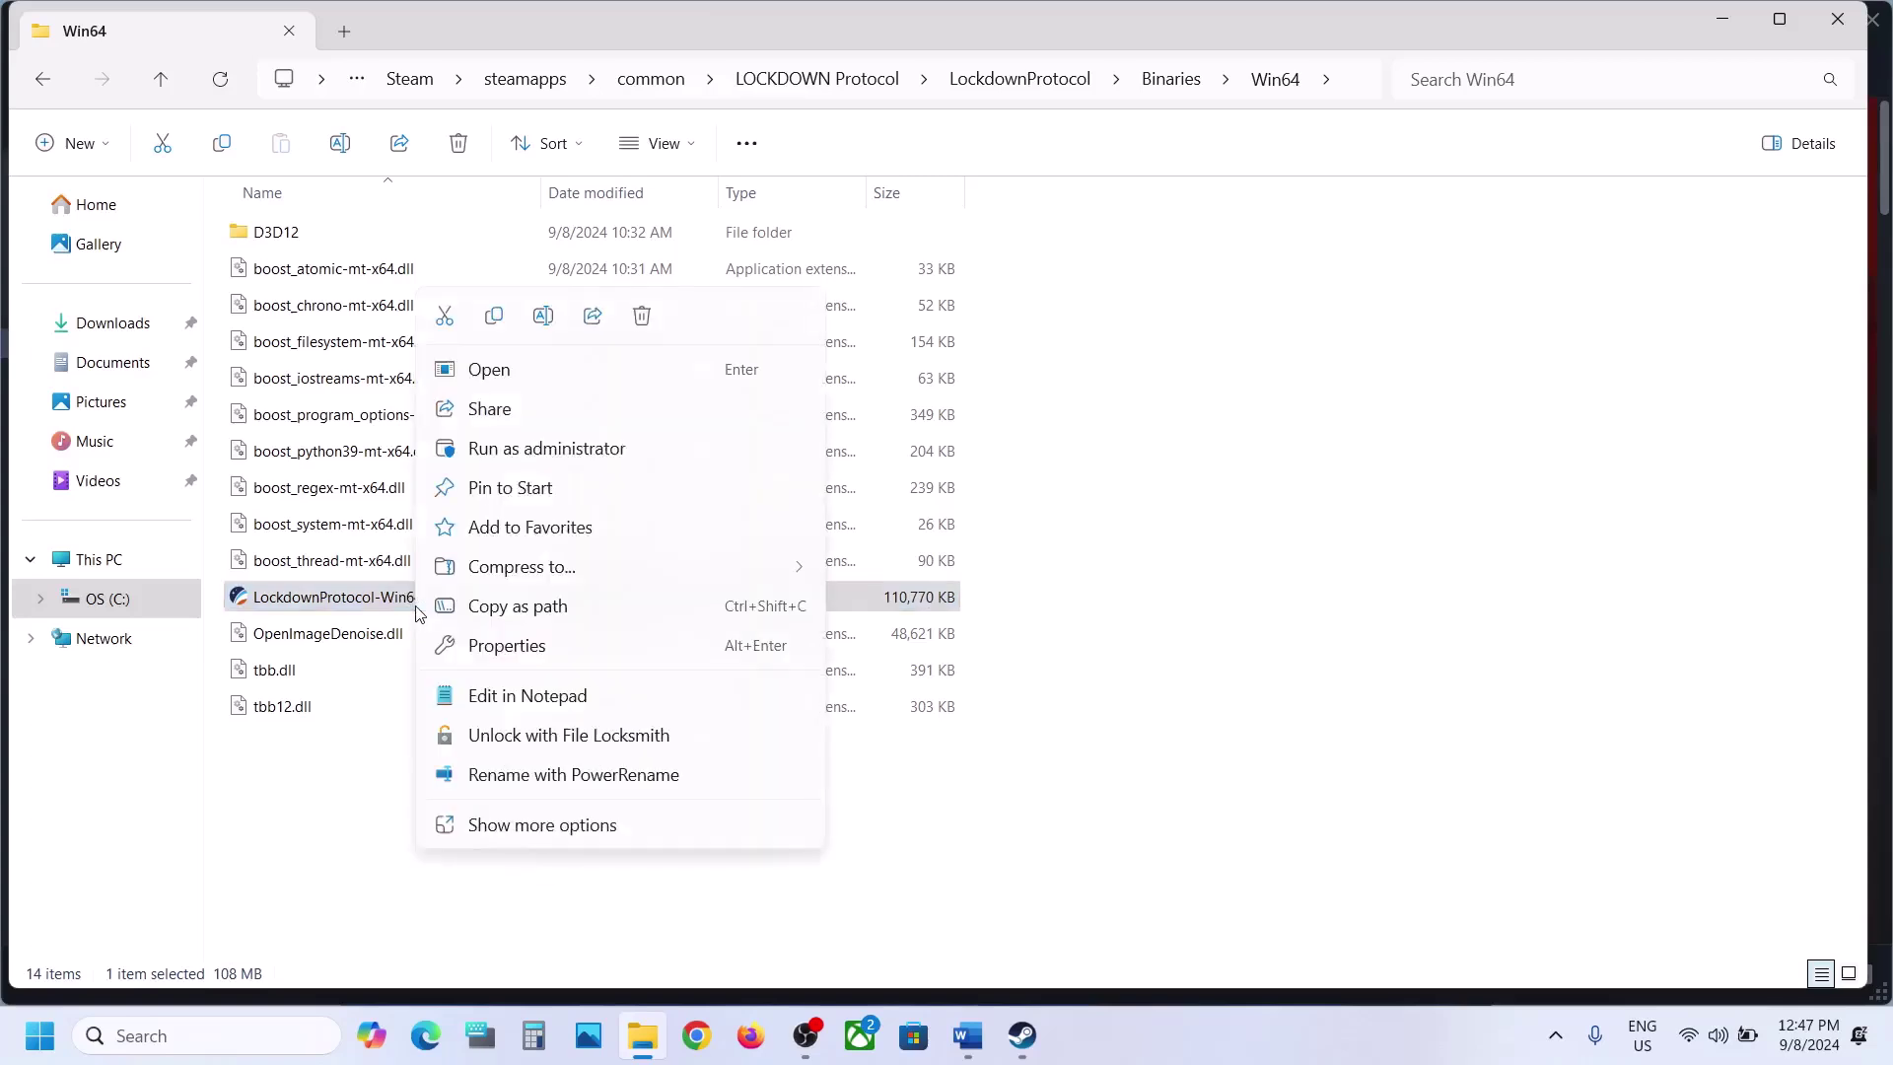
{"action": "left_click", "coordinate": [526, 643]}
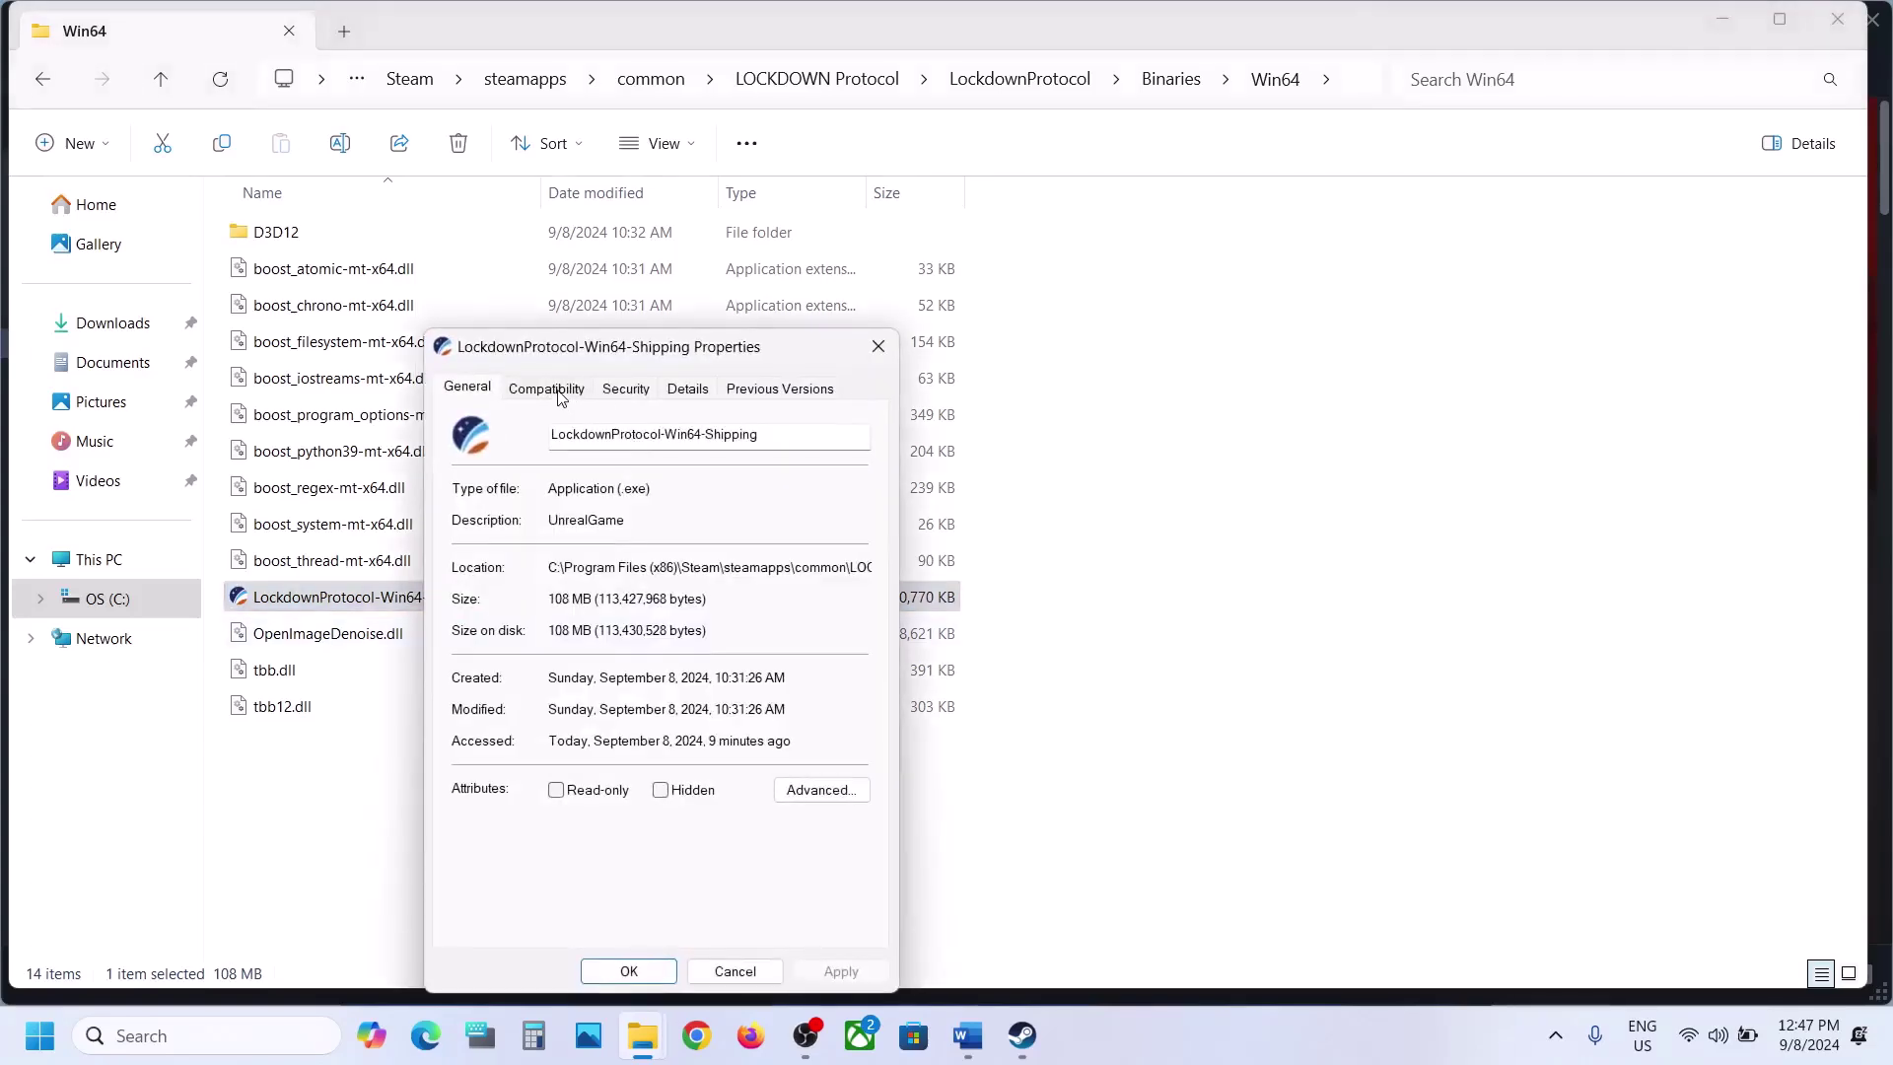
{"action": "left_click", "coordinate": [559, 393]}
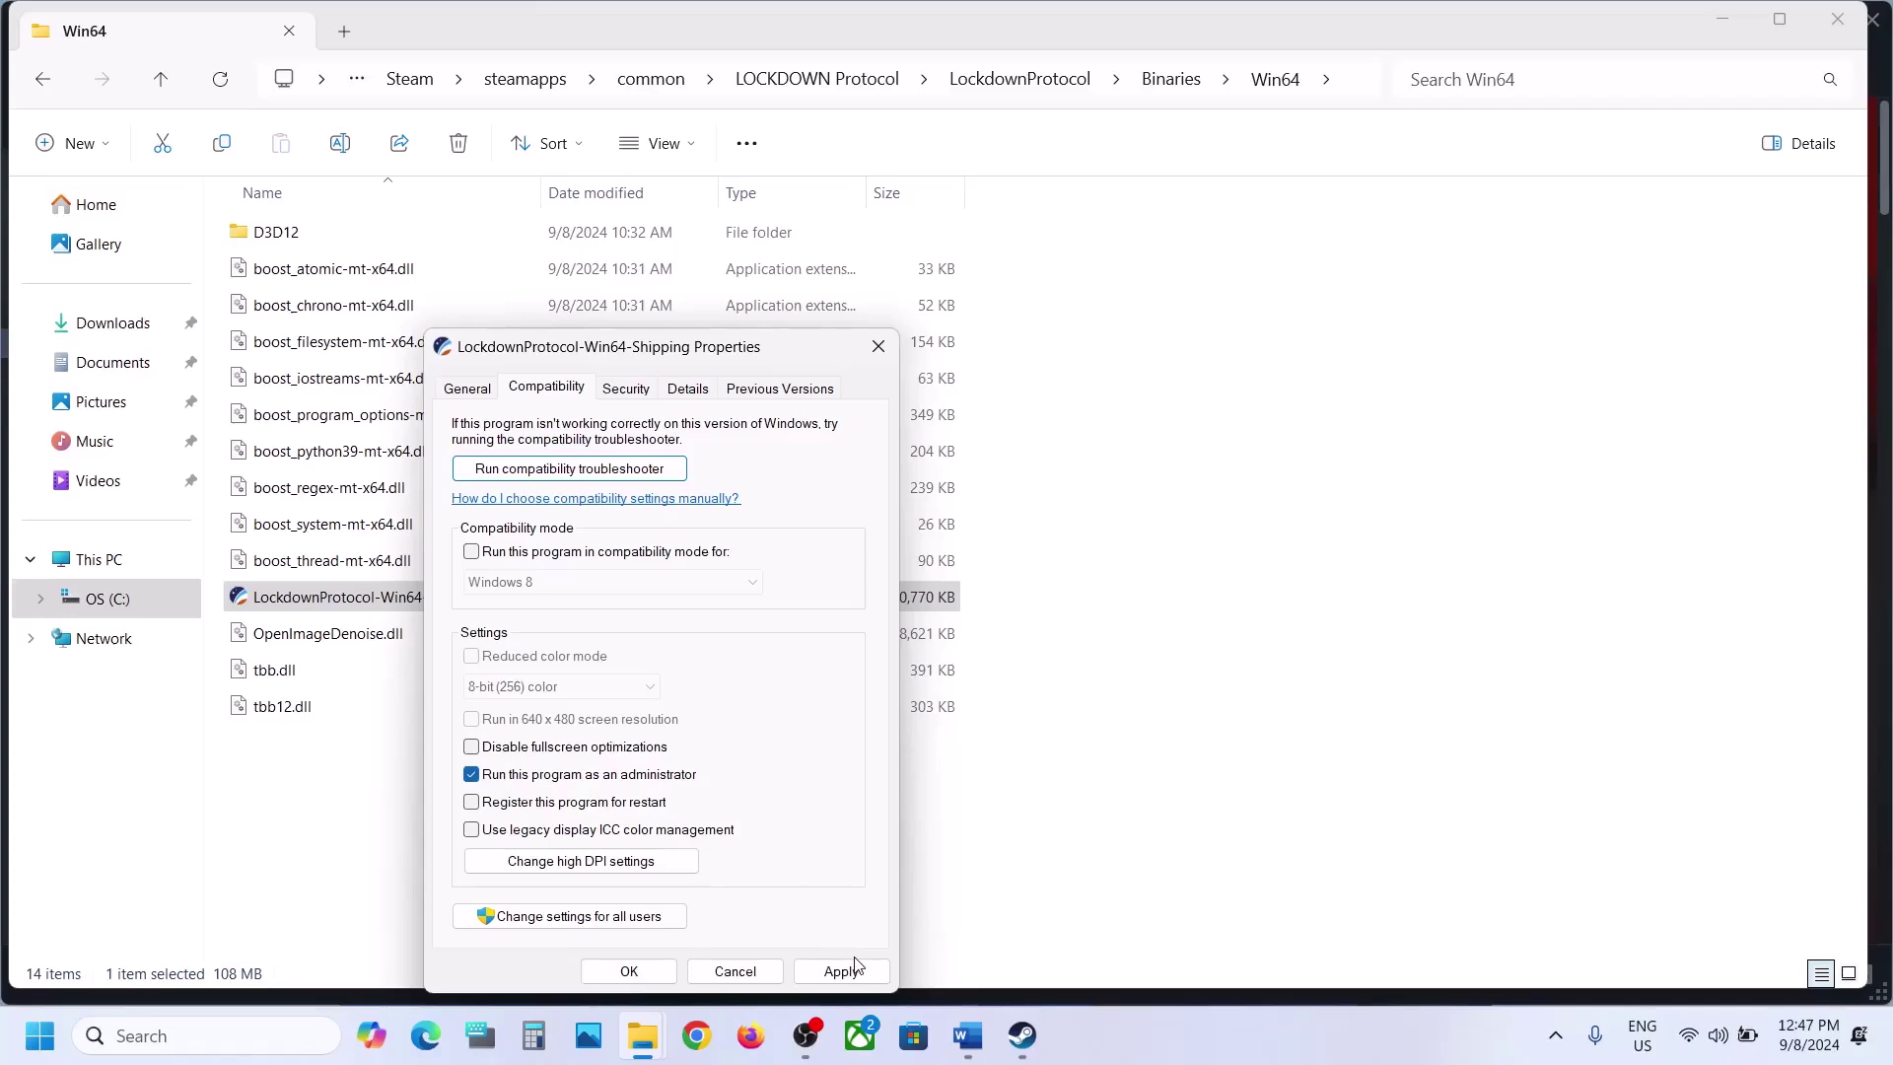
{"action": "left_click", "coordinate": [823, 967]}
{"action": "left_click", "coordinate": [627, 970]}
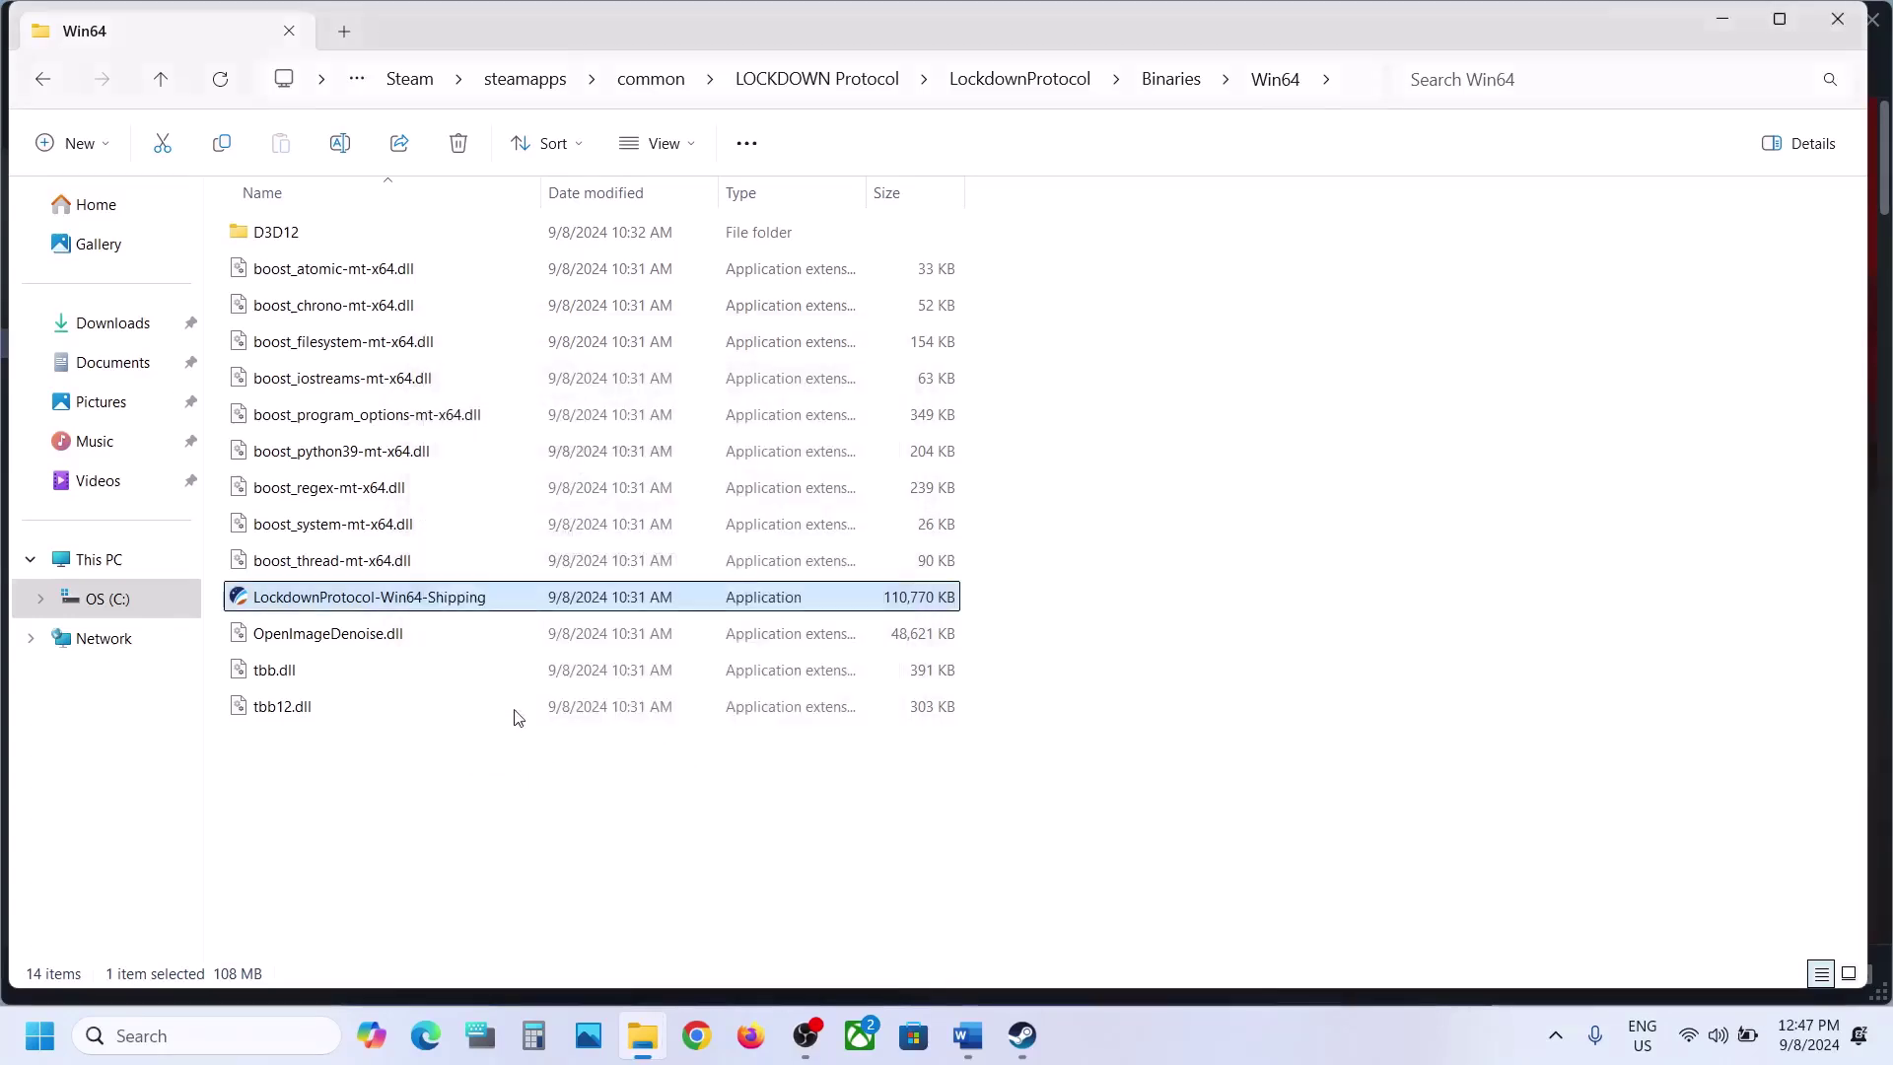
Enable compatibility mode for Windows 8 on the LockdownProtocol-Win64-Shipping application and apply it
{"action": "right_click", "coordinate": [404, 613]}
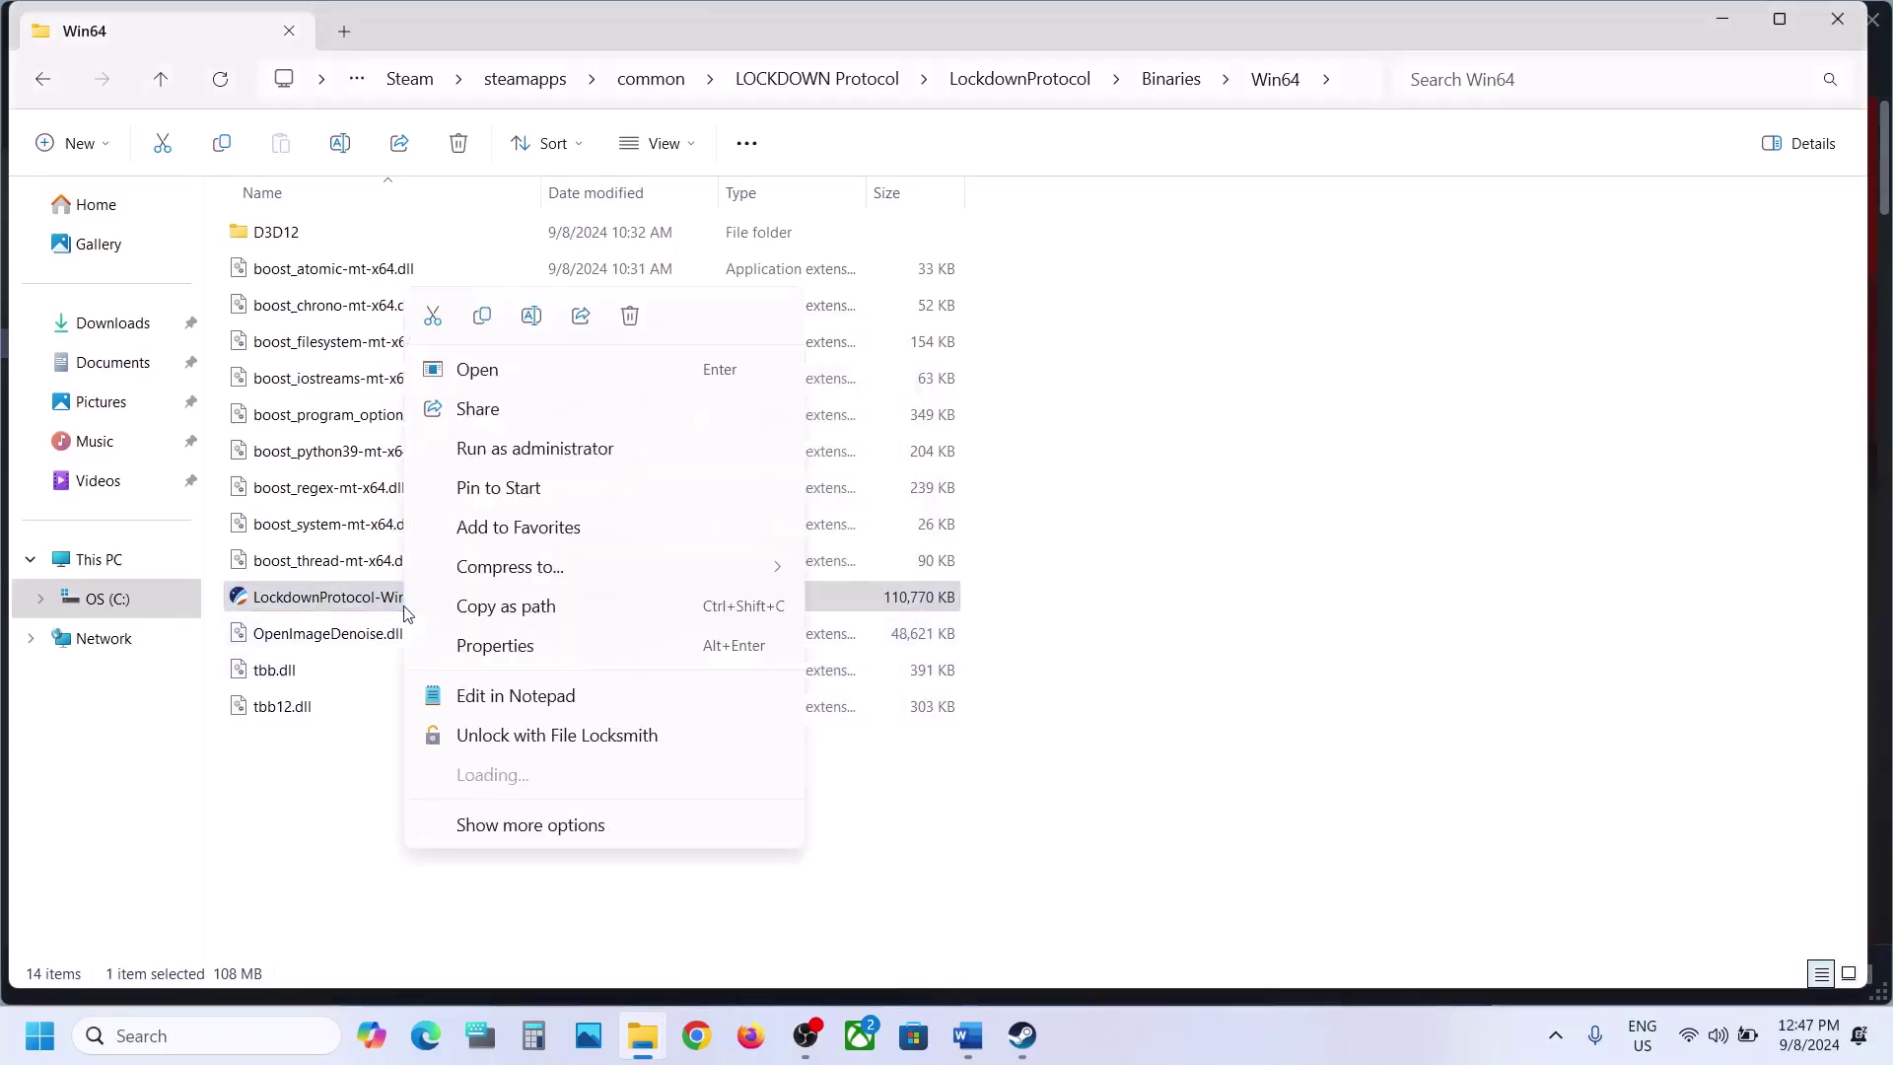
{"action": "left_click", "coordinate": [526, 643]}
{"action": "left_click", "coordinate": [542, 393]}
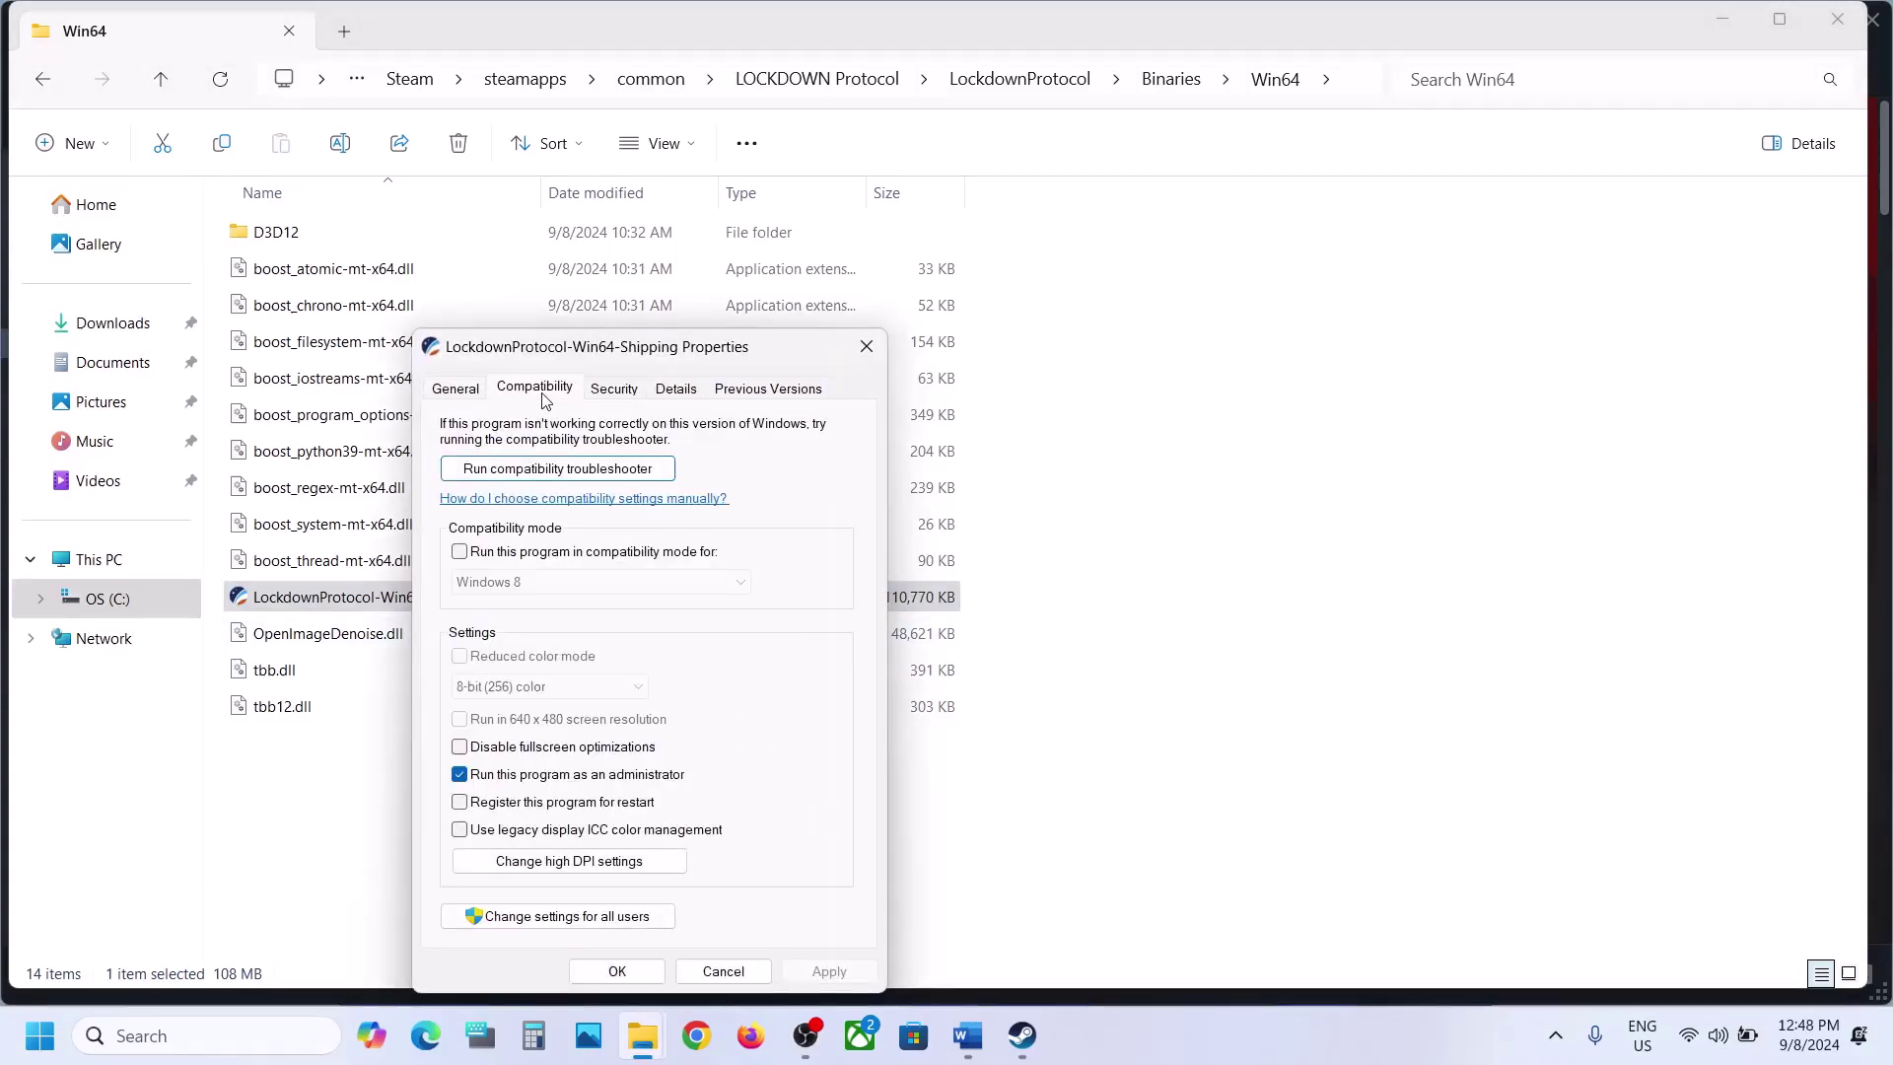
{"action": "left_click", "coordinate": [460, 552]}
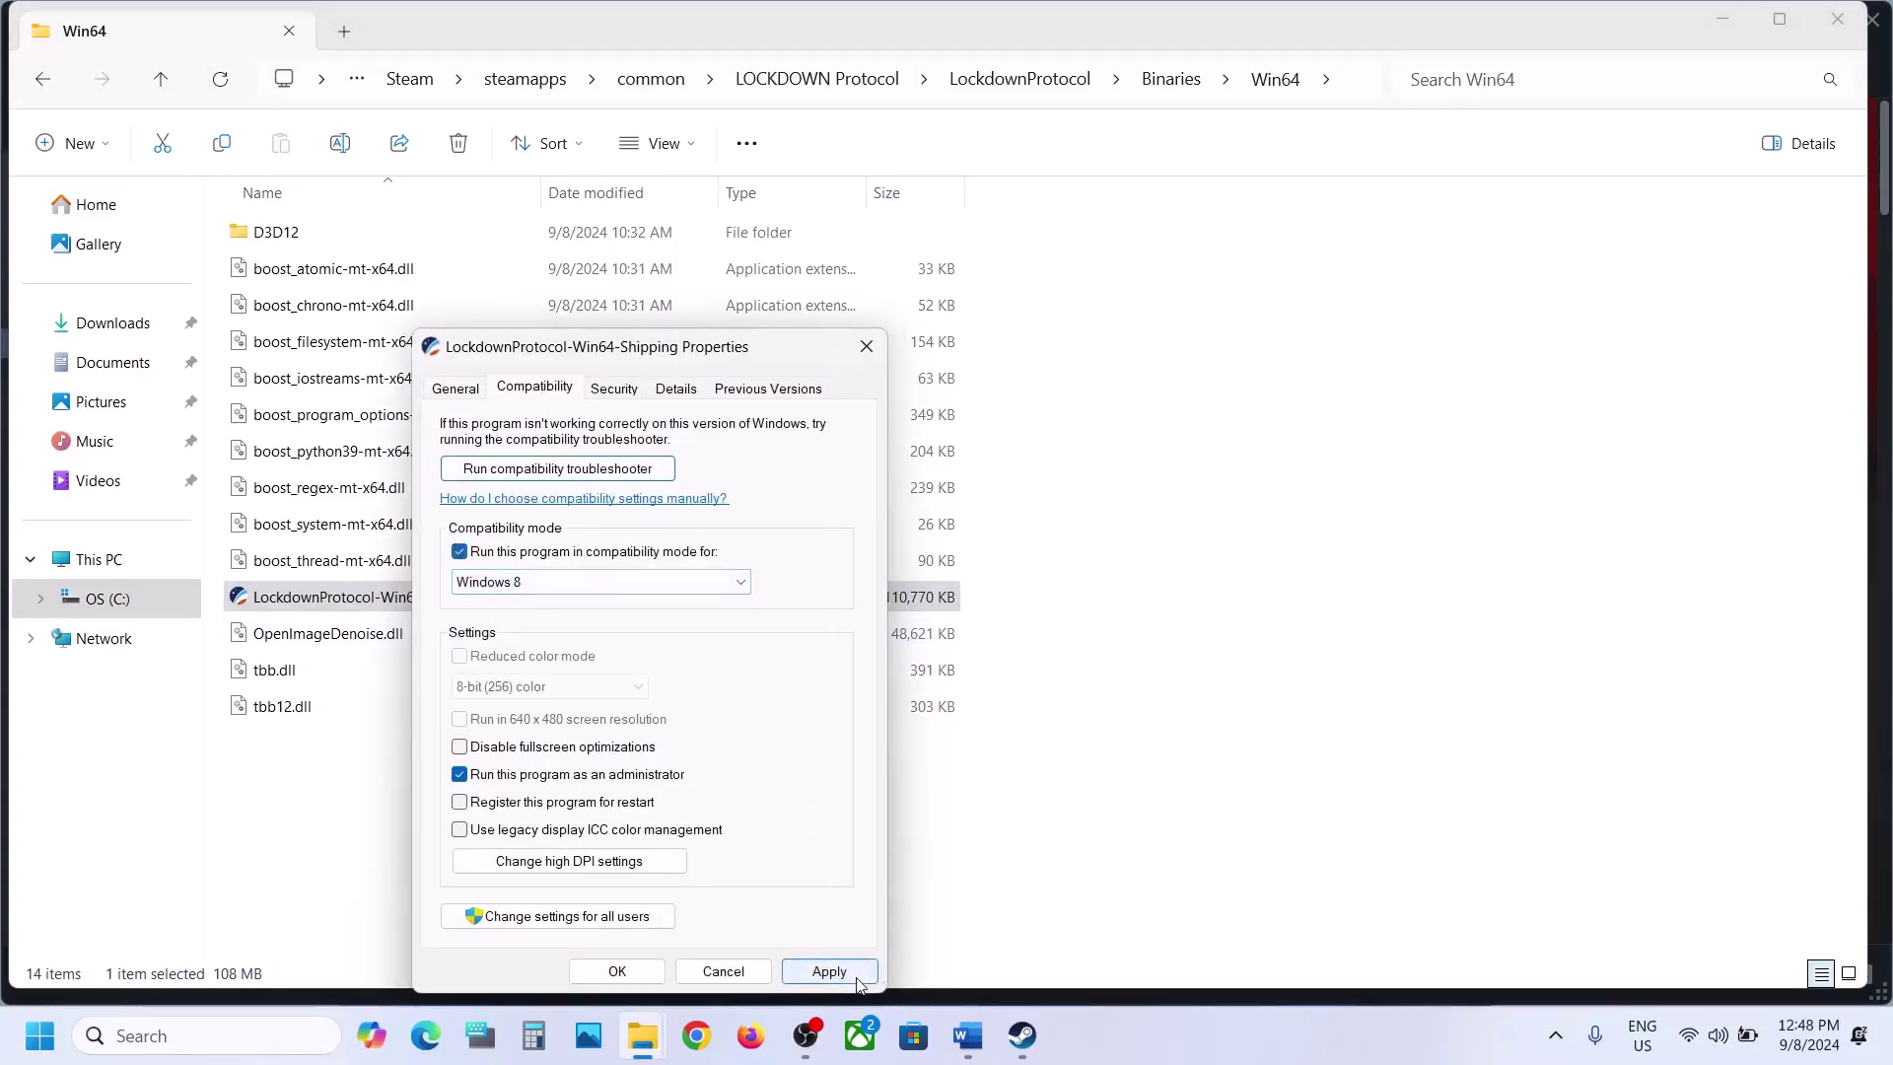
{"action": "left_click", "coordinate": [828, 972]}
{"action": "left_click", "coordinate": [627, 971]}
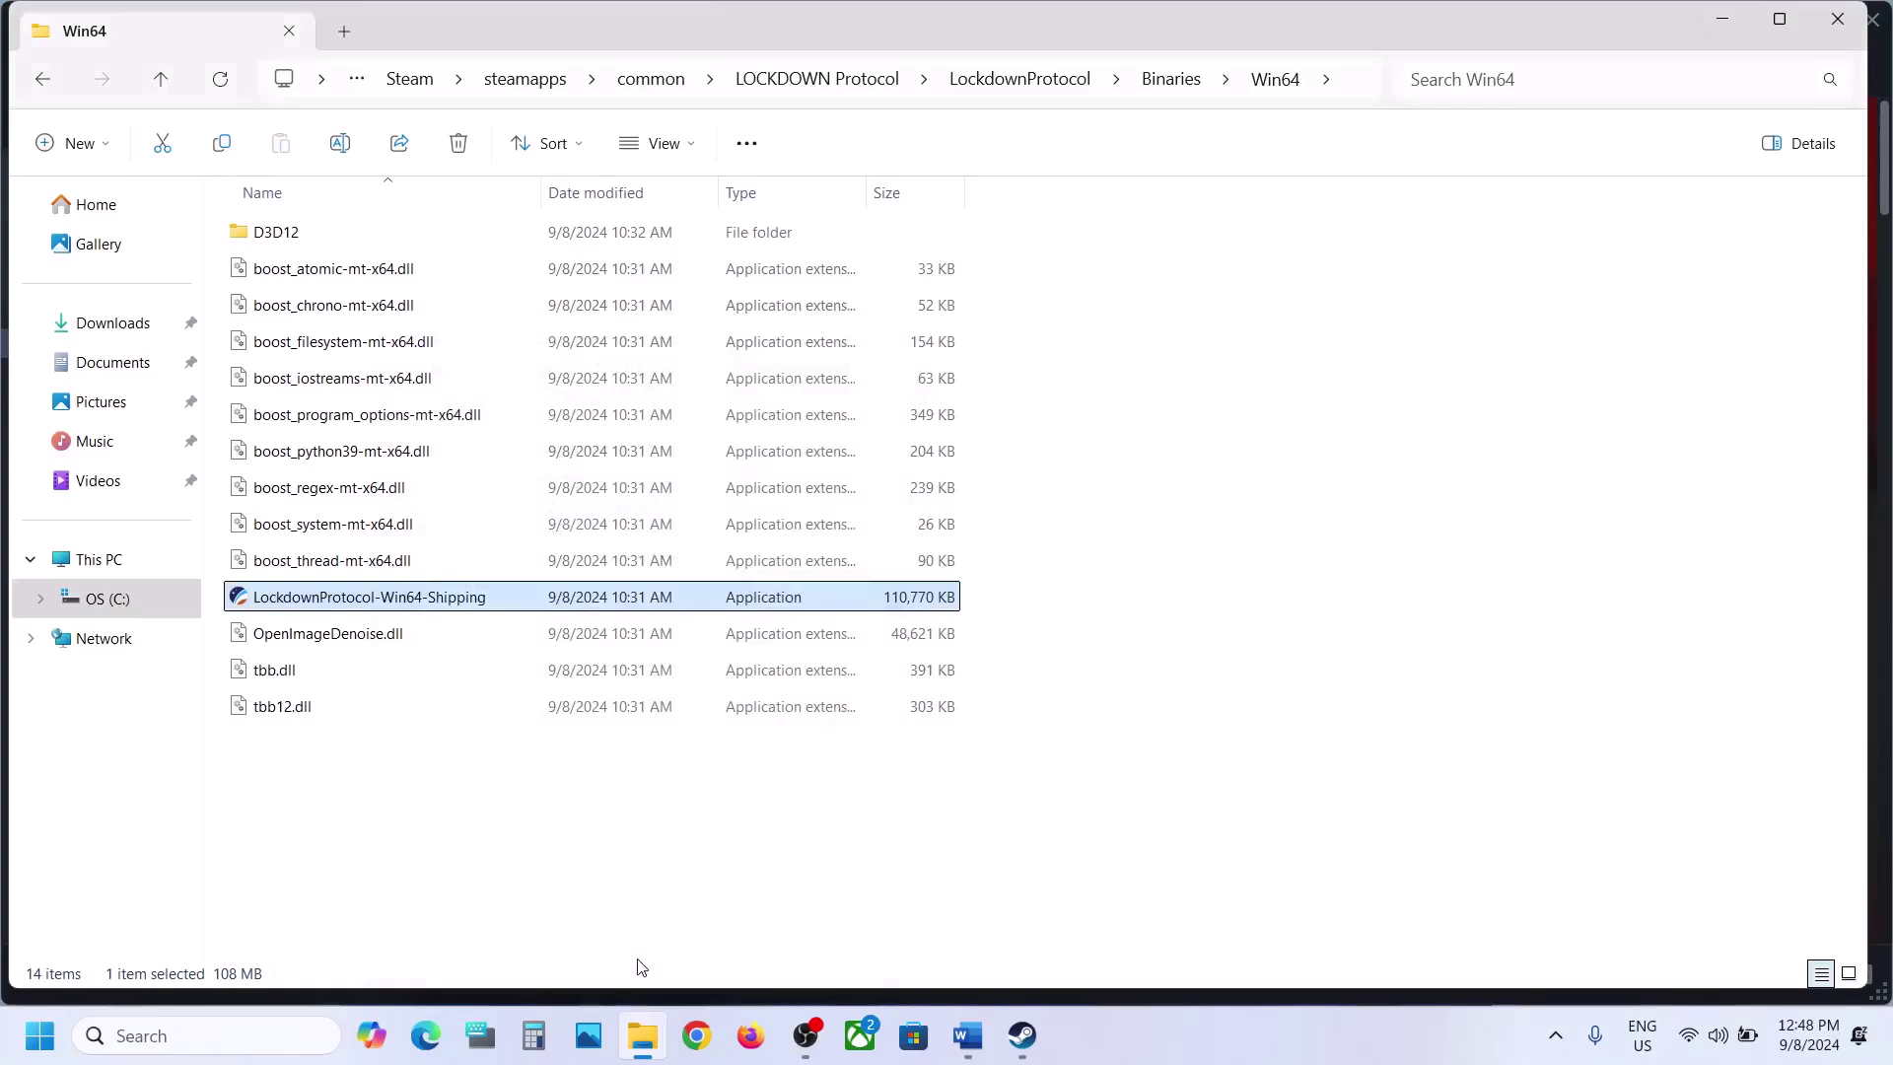
Change the compatibility mode of LockdownProtocol-Win64-Shipping to Windows 7 and apply it
{"action": "right_click", "coordinate": [395, 607]}
{"action": "left_click", "coordinate": [524, 653]}
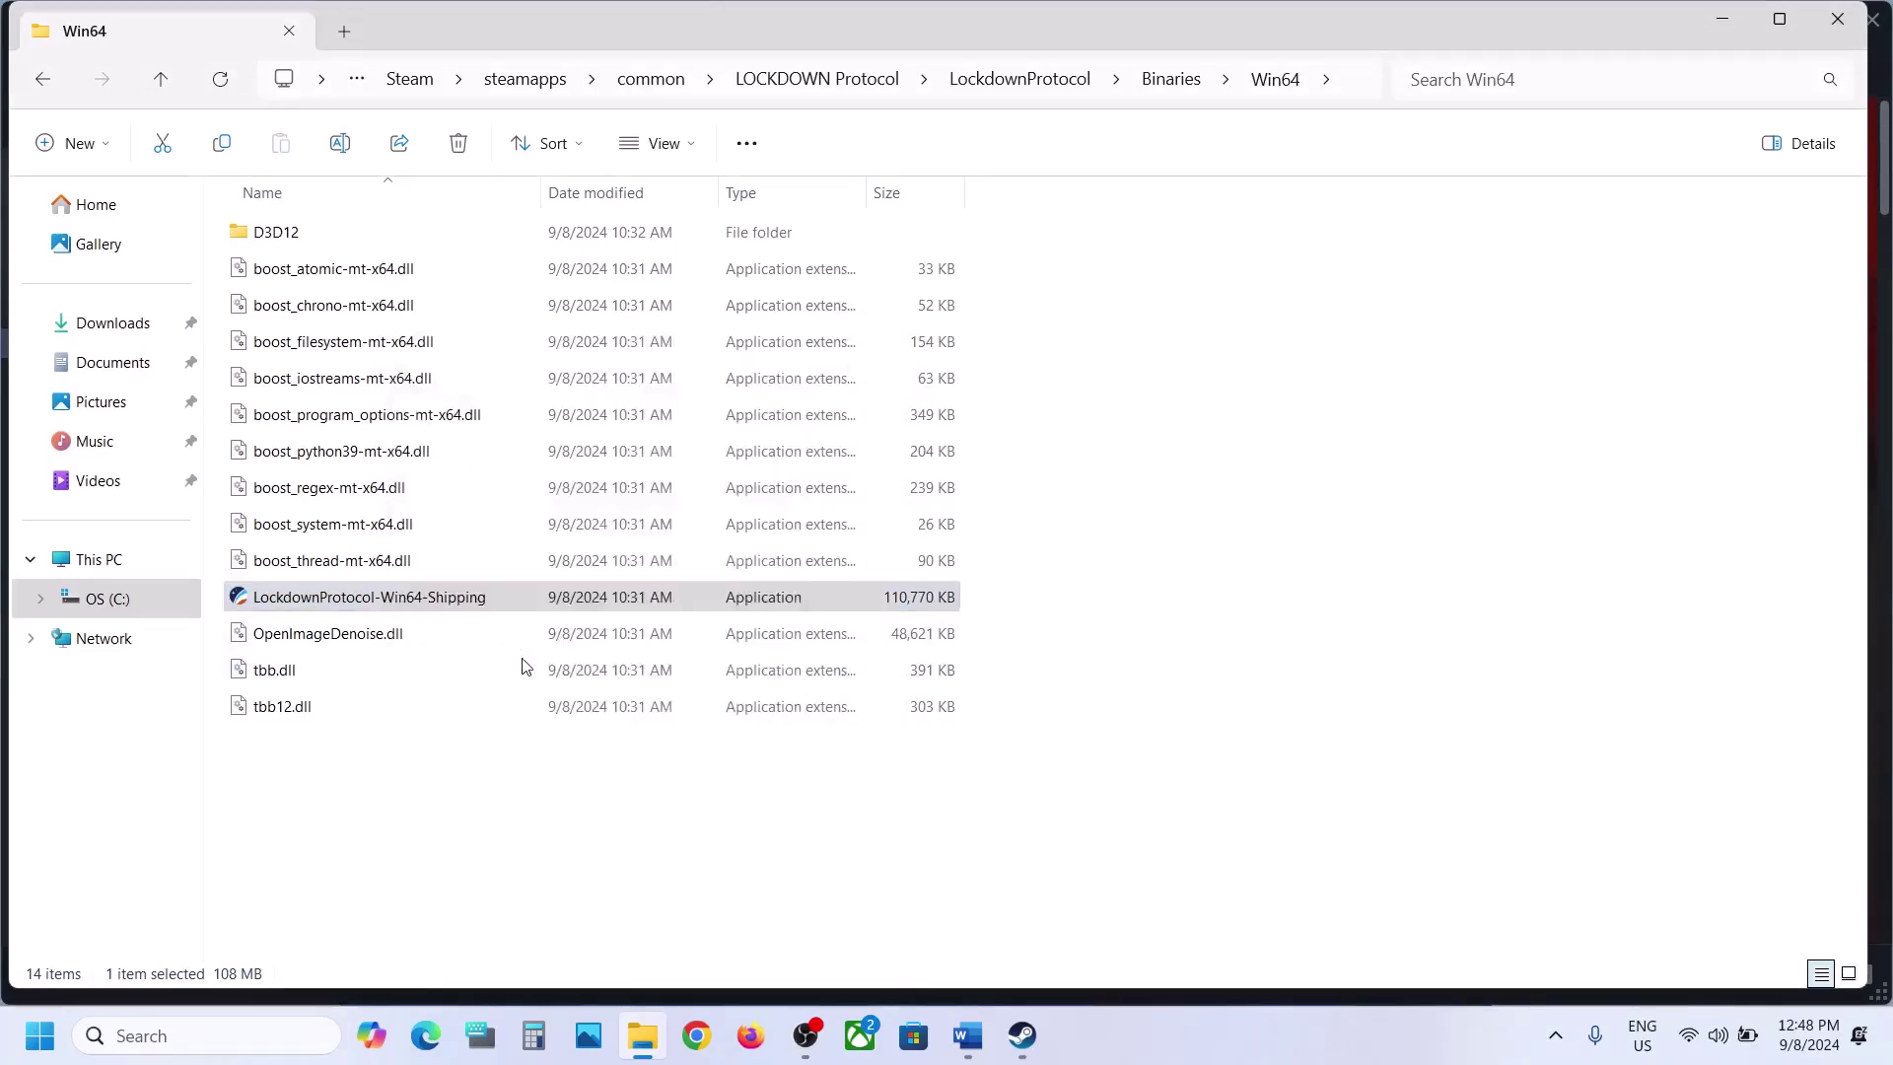
{"action": "left_click", "coordinate": [522, 389]}
{"action": "left_click", "coordinate": [506, 584]}
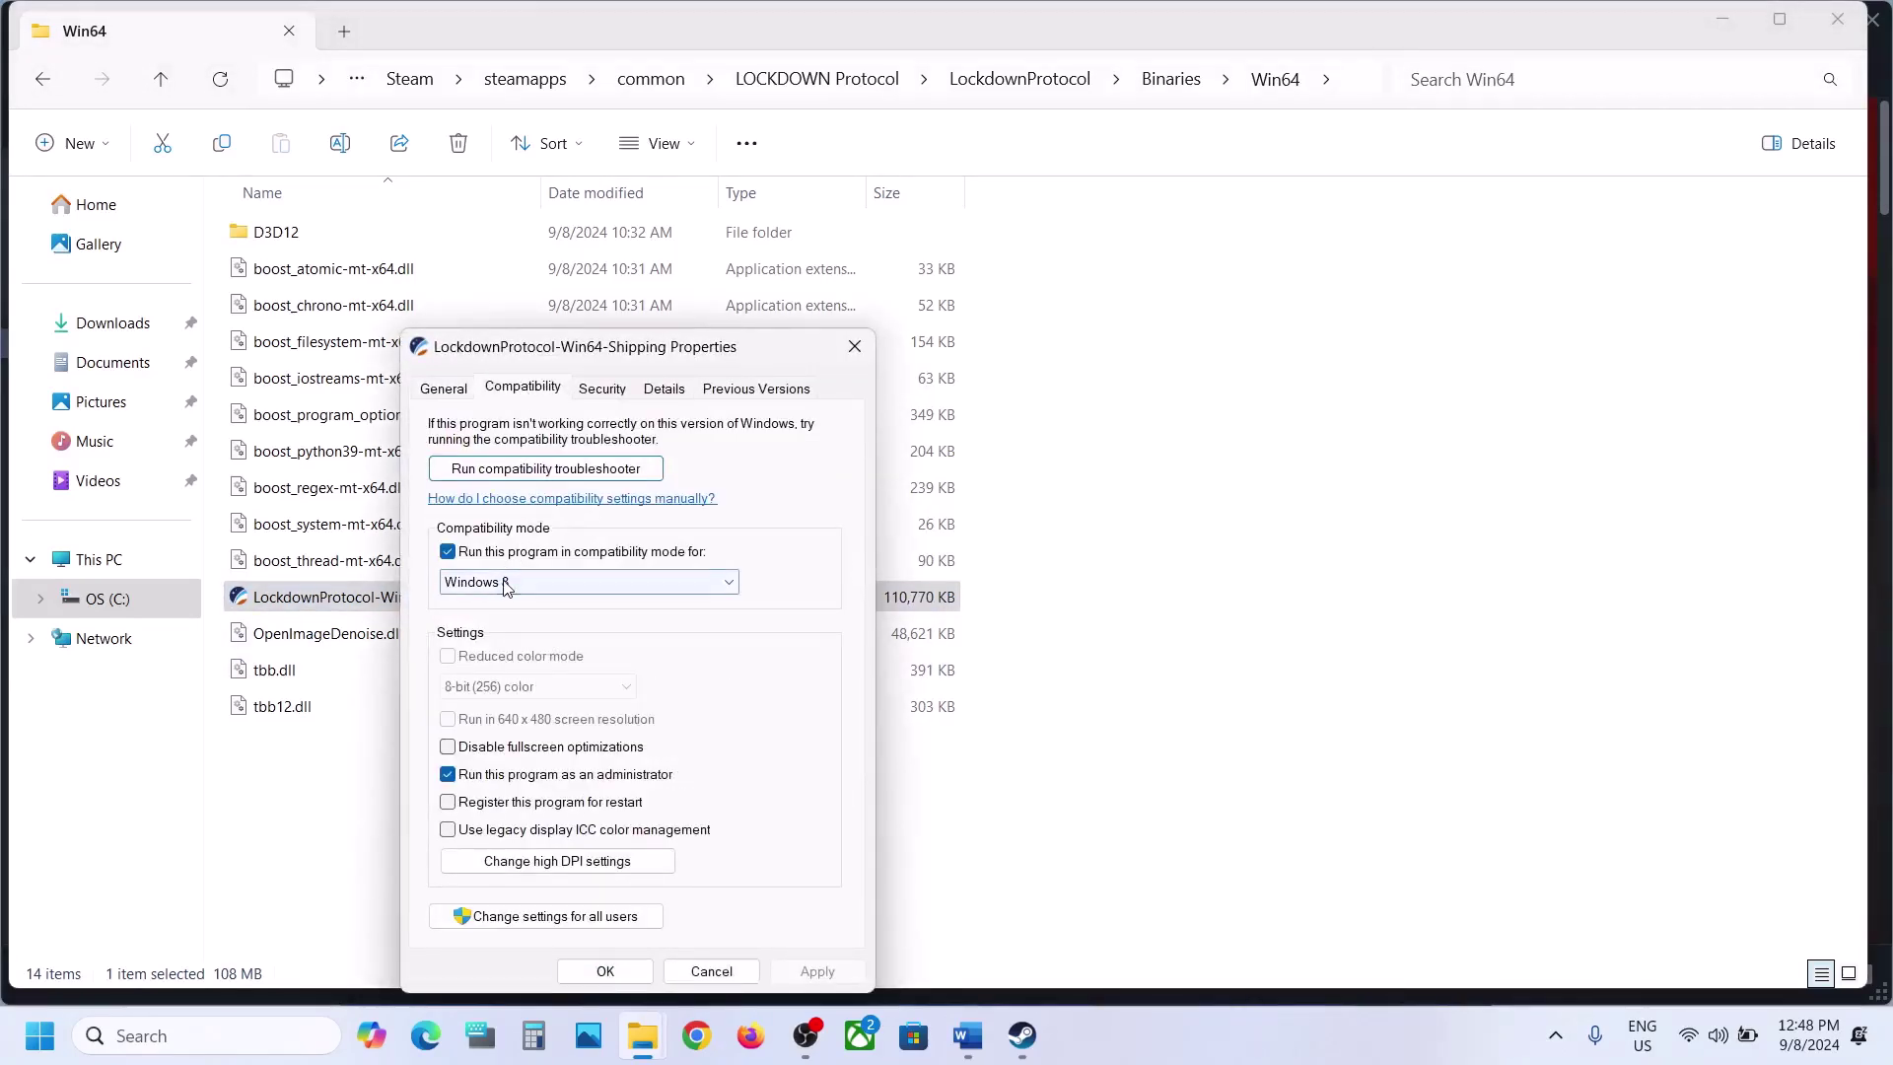
{"action": "left_click", "coordinate": [503, 650]}
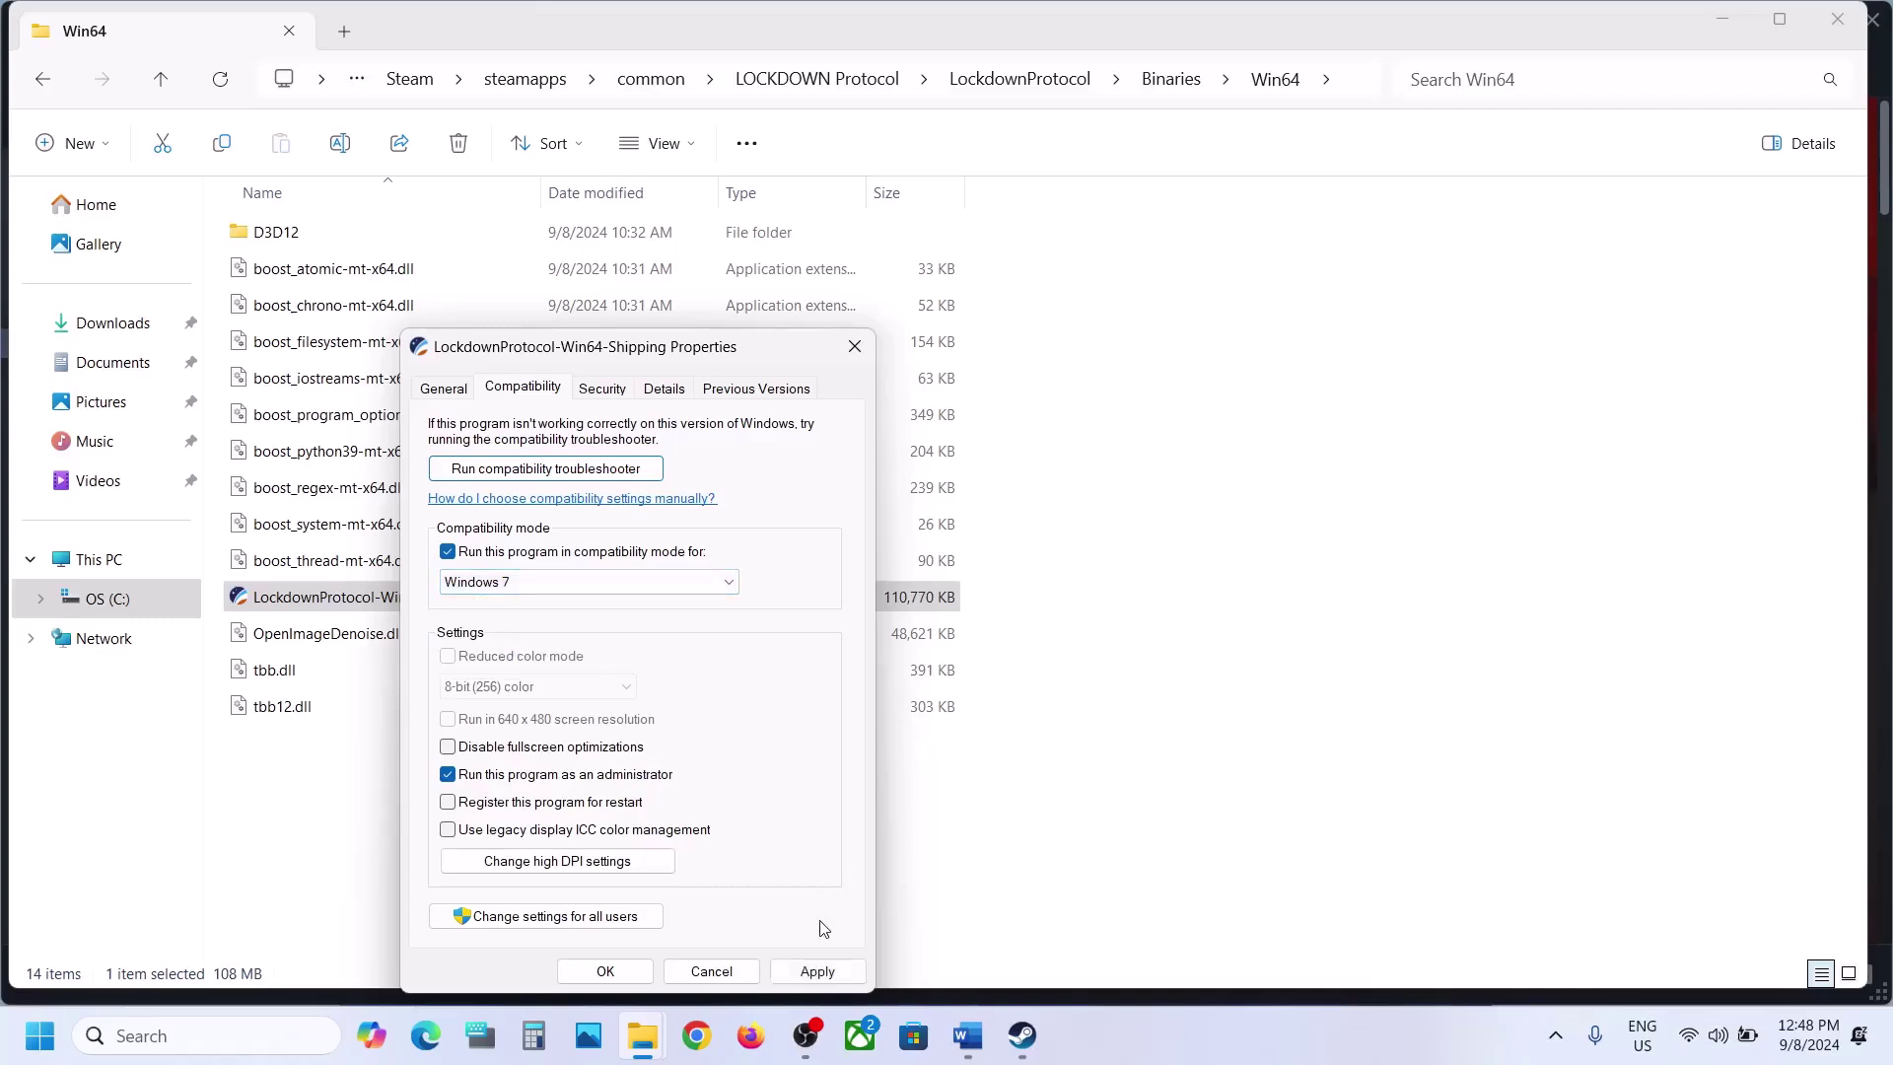
{"action": "left_click", "coordinate": [818, 971]}
{"action": "left_click", "coordinate": [832, 979]}
{"action": "left_click", "coordinate": [605, 971]}
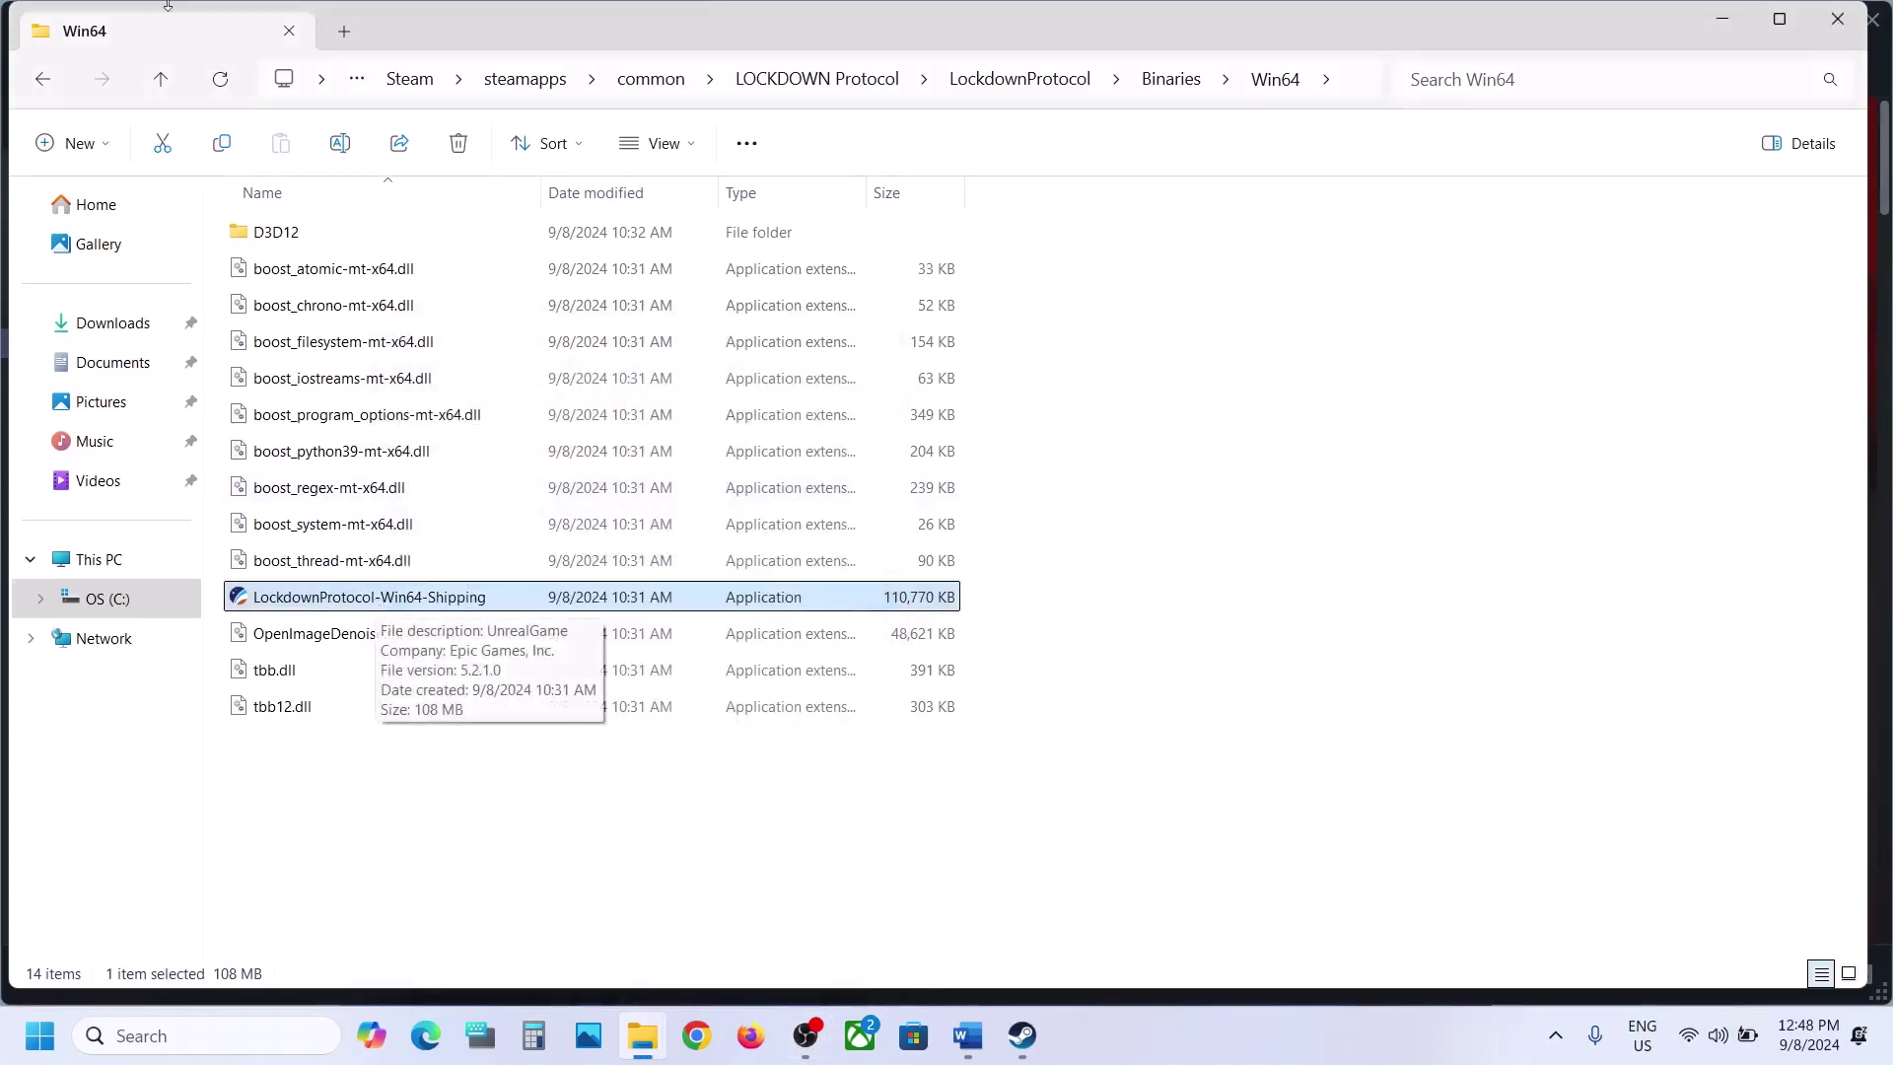
Return to the LOCKDOWN Protocol root folder and set the LockdownProtocol application to run as an administrator
{"action": "left_click", "coordinate": [161, 81]}
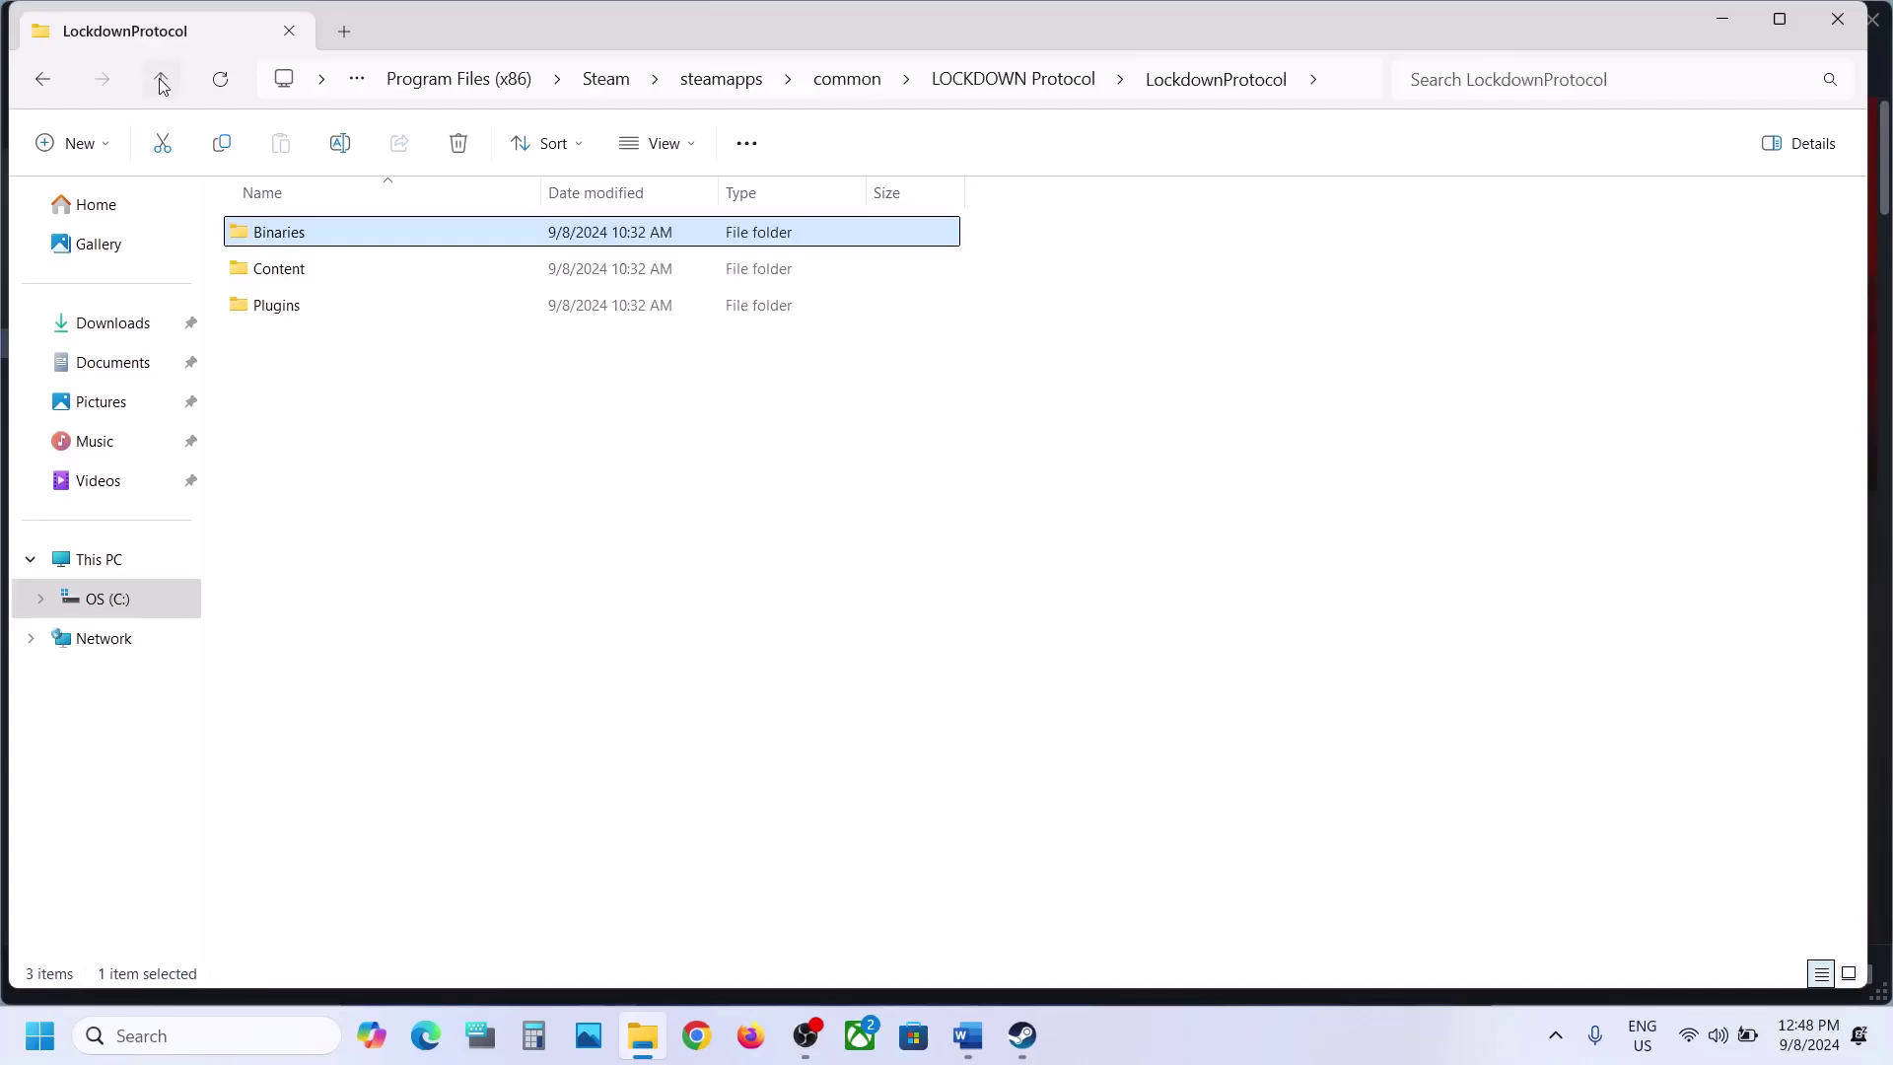
{"action": "left_click", "coordinate": [162, 84]}
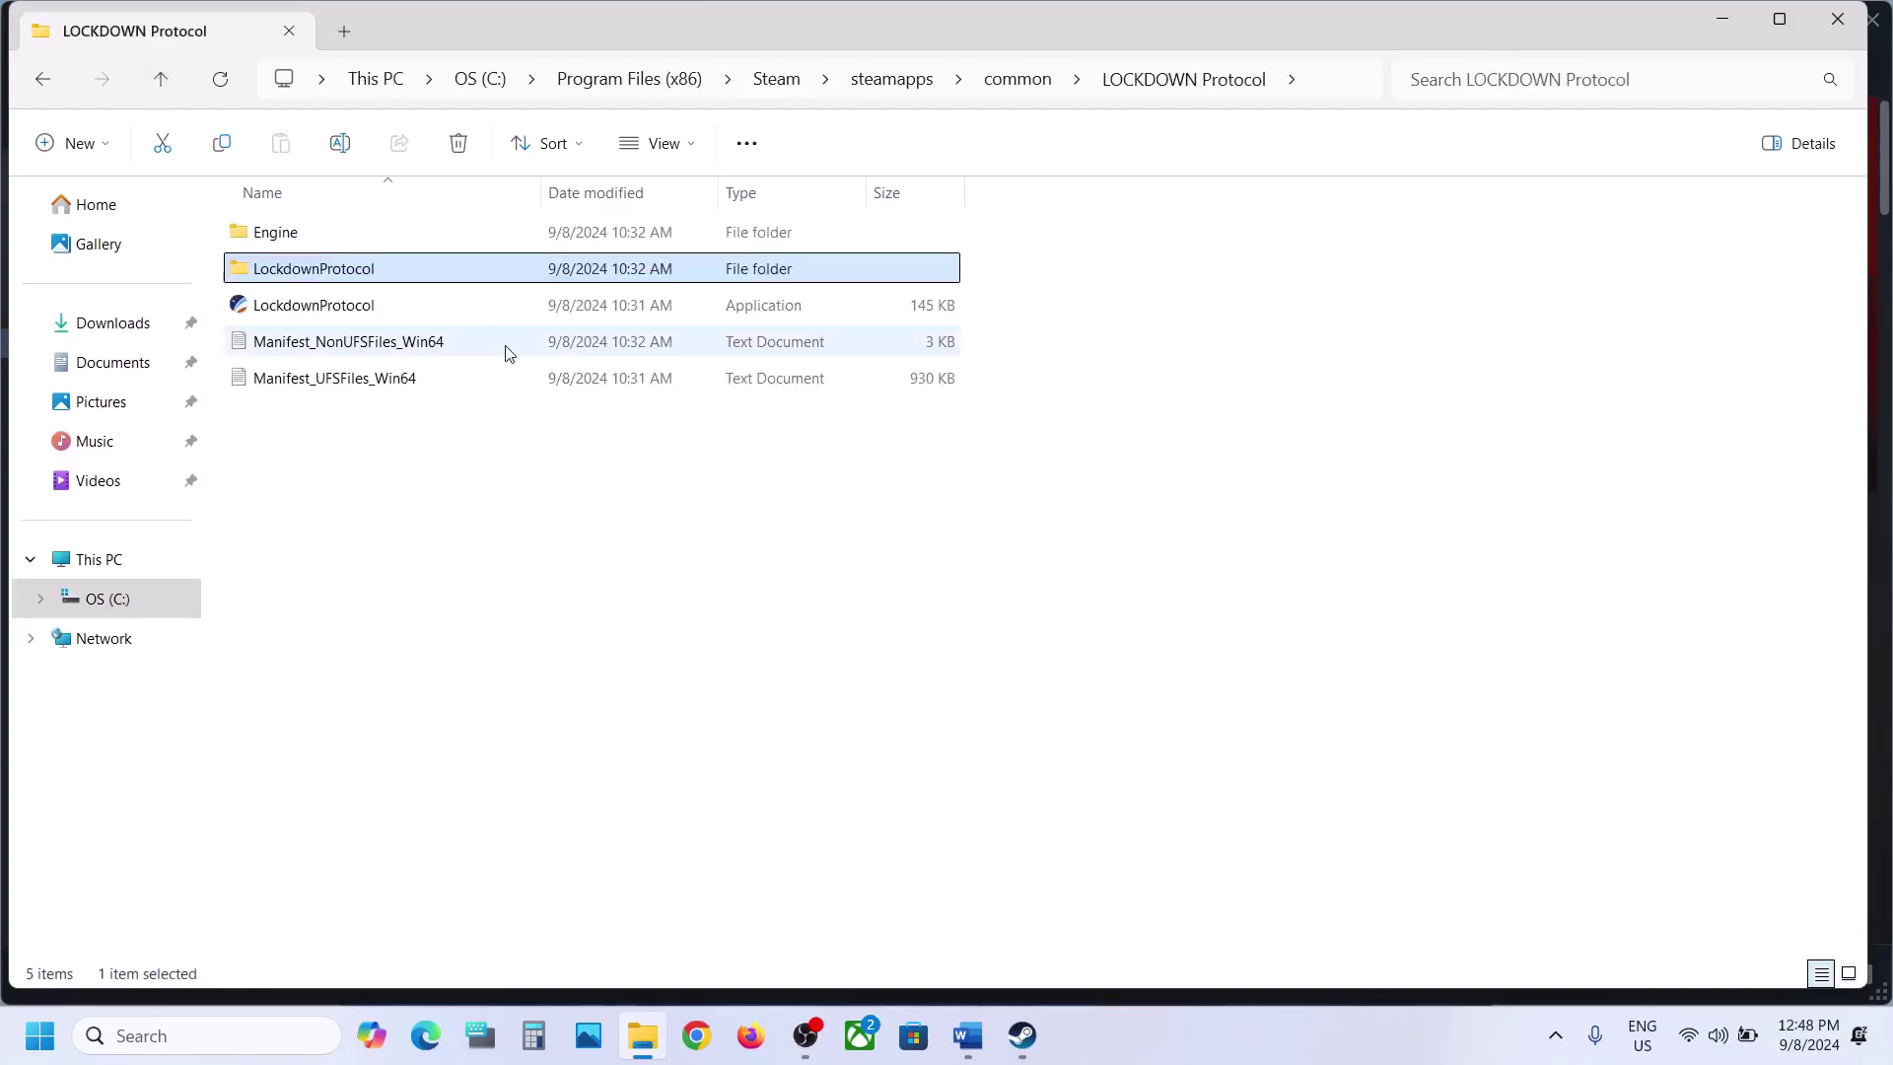
{"action": "left_click", "coordinate": [339, 315]}
{"action": "key", "text": "super+s"}
{"action": "left_click_drag", "start_coordinate": [1272, 407], "coordinate": [283, 314]}
{"action": "left_click", "coordinate": [283, 314]}
{"action": "right_click", "coordinate": [283, 322]}
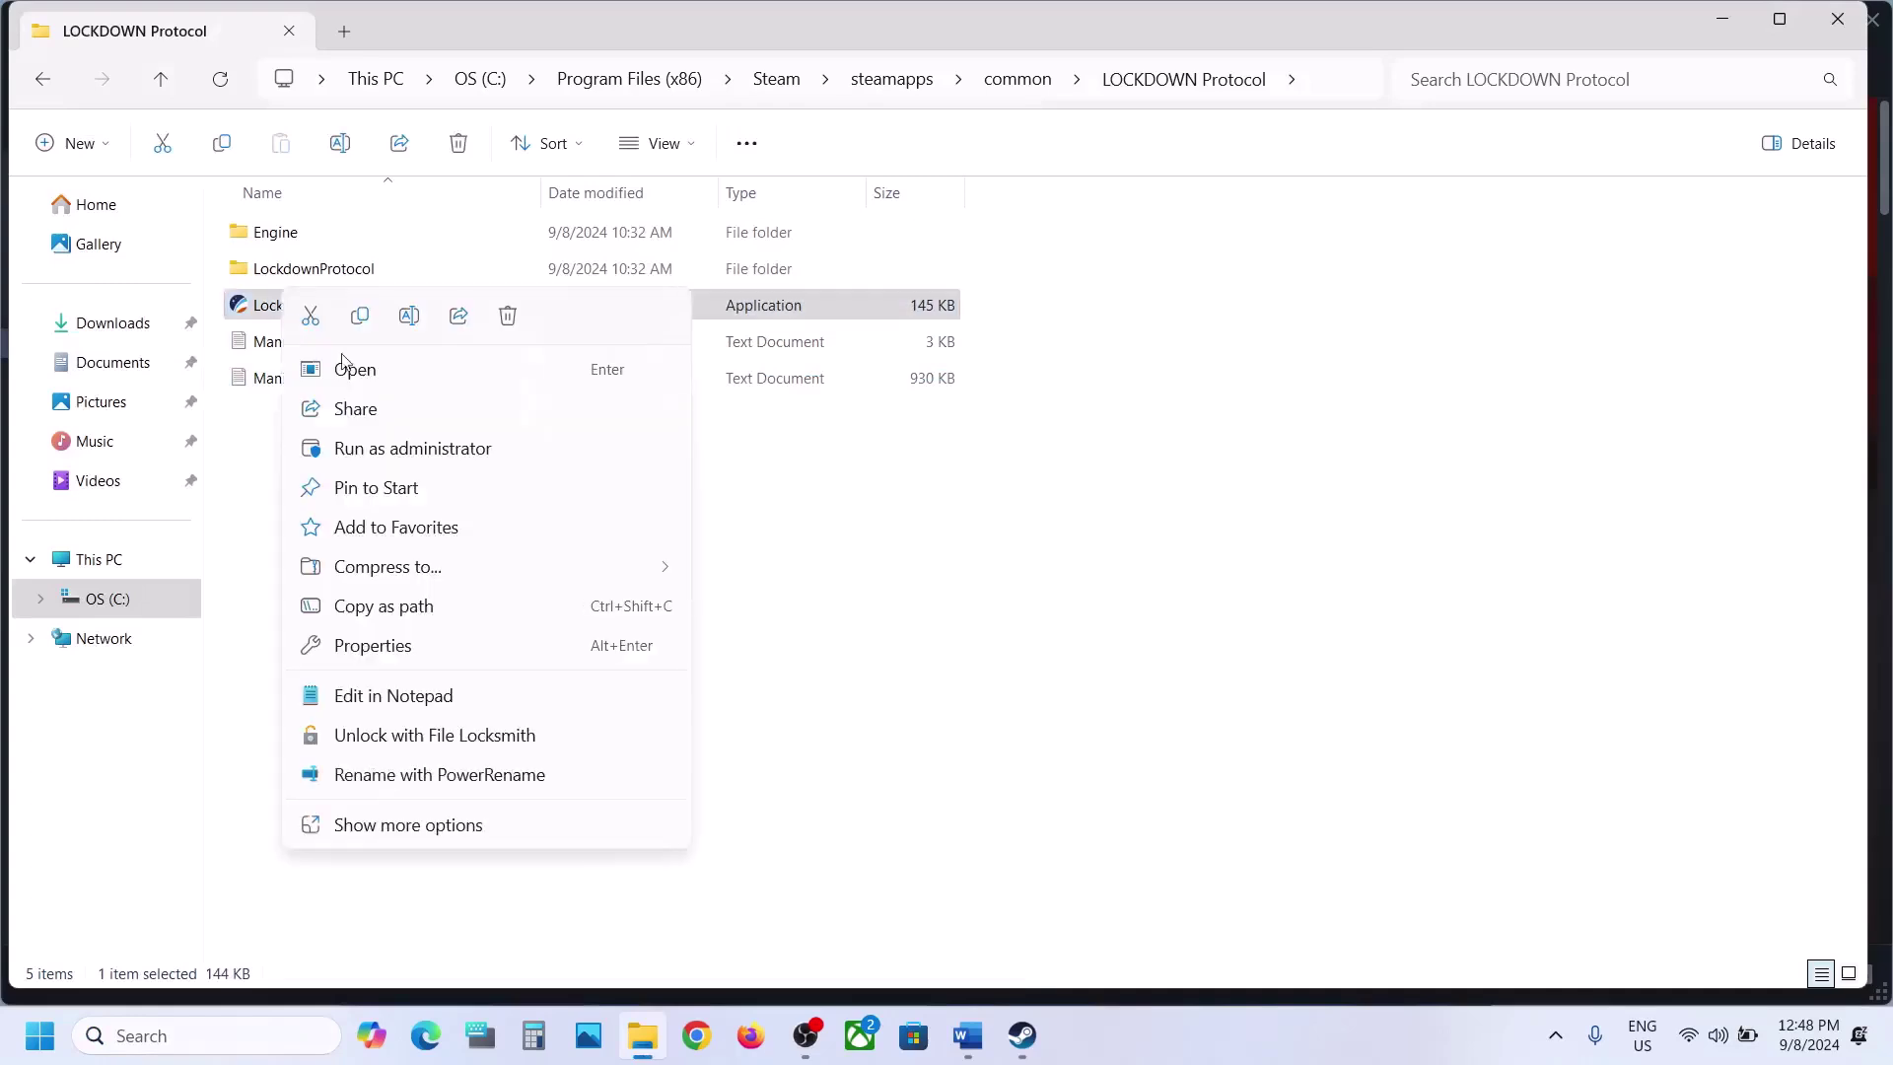
{"action": "left_click", "coordinate": [398, 645]}
{"action": "left_click", "coordinate": [422, 382]}
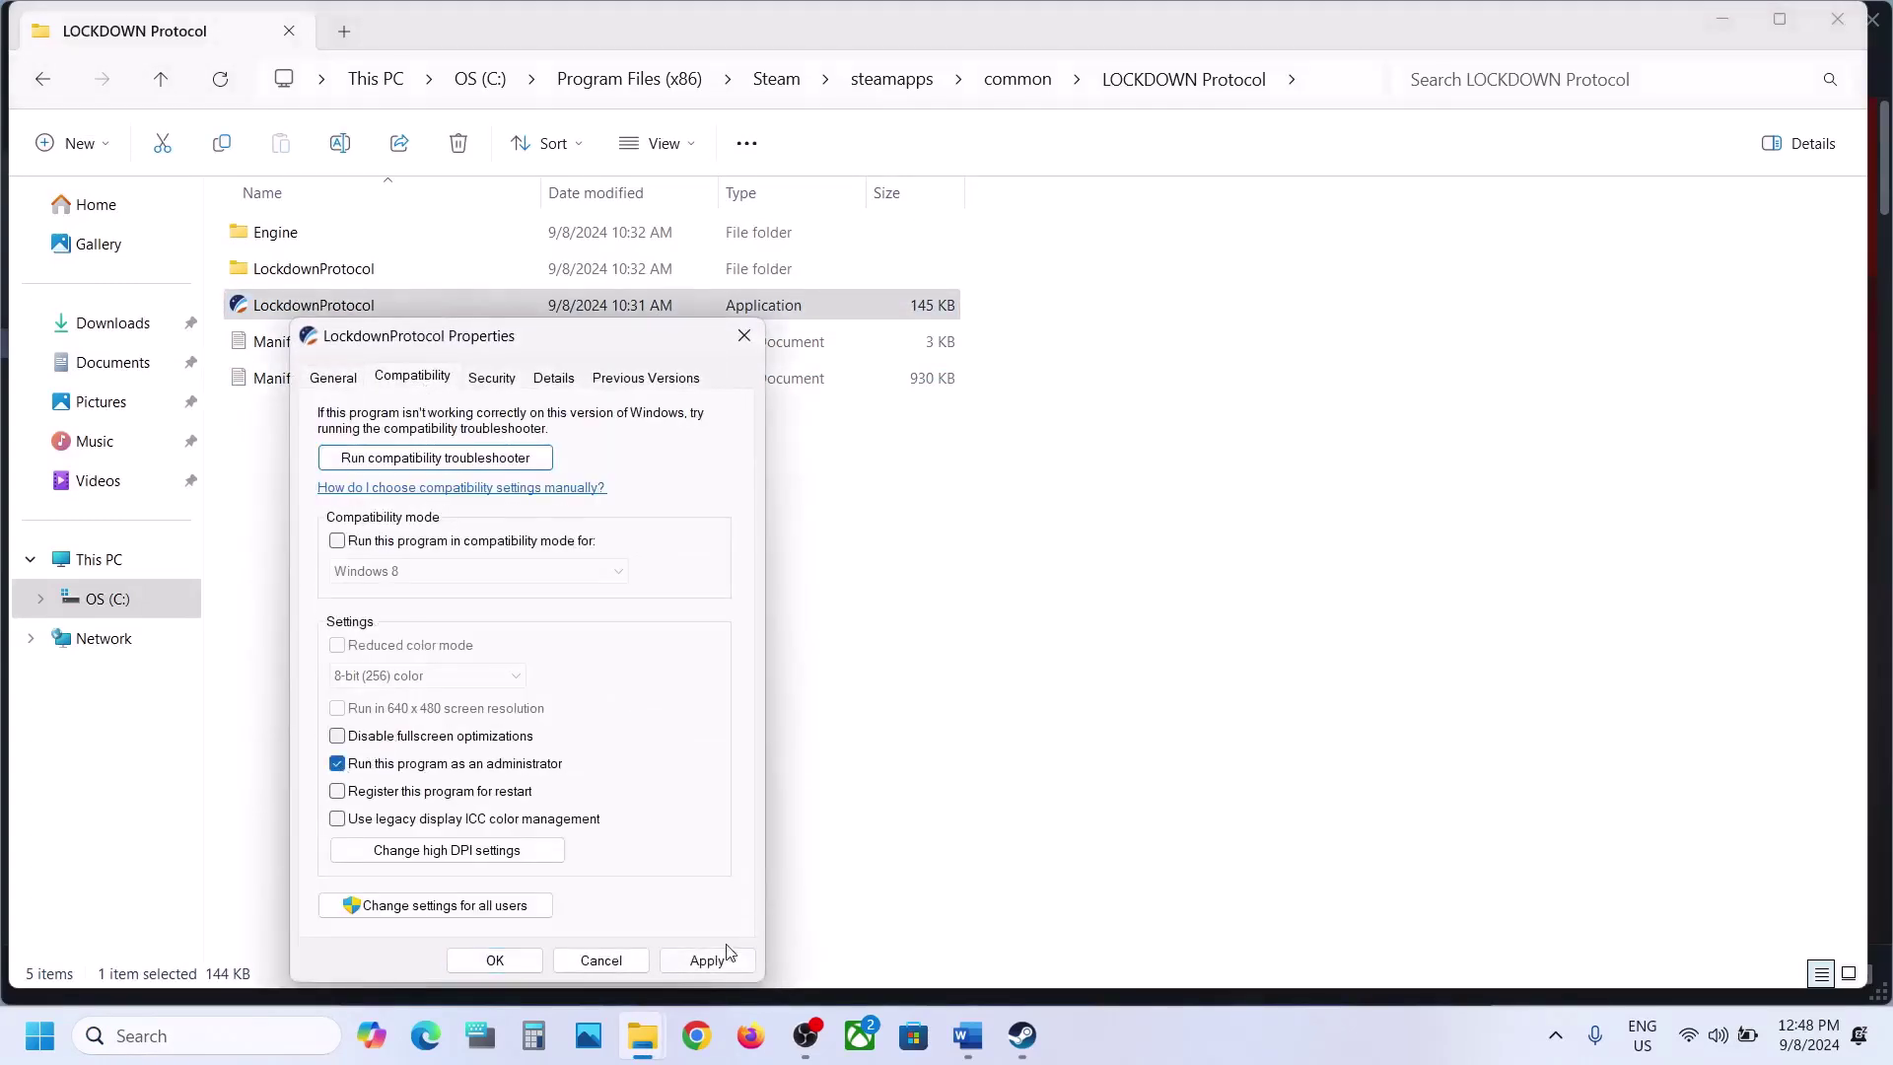
{"action": "left_click", "coordinate": [725, 957]}
Apply Windows 8 compatibility mode to the LockdownProtocol application, then switch it to Windows 7 and apply
{"action": "left_click", "coordinate": [726, 962]}
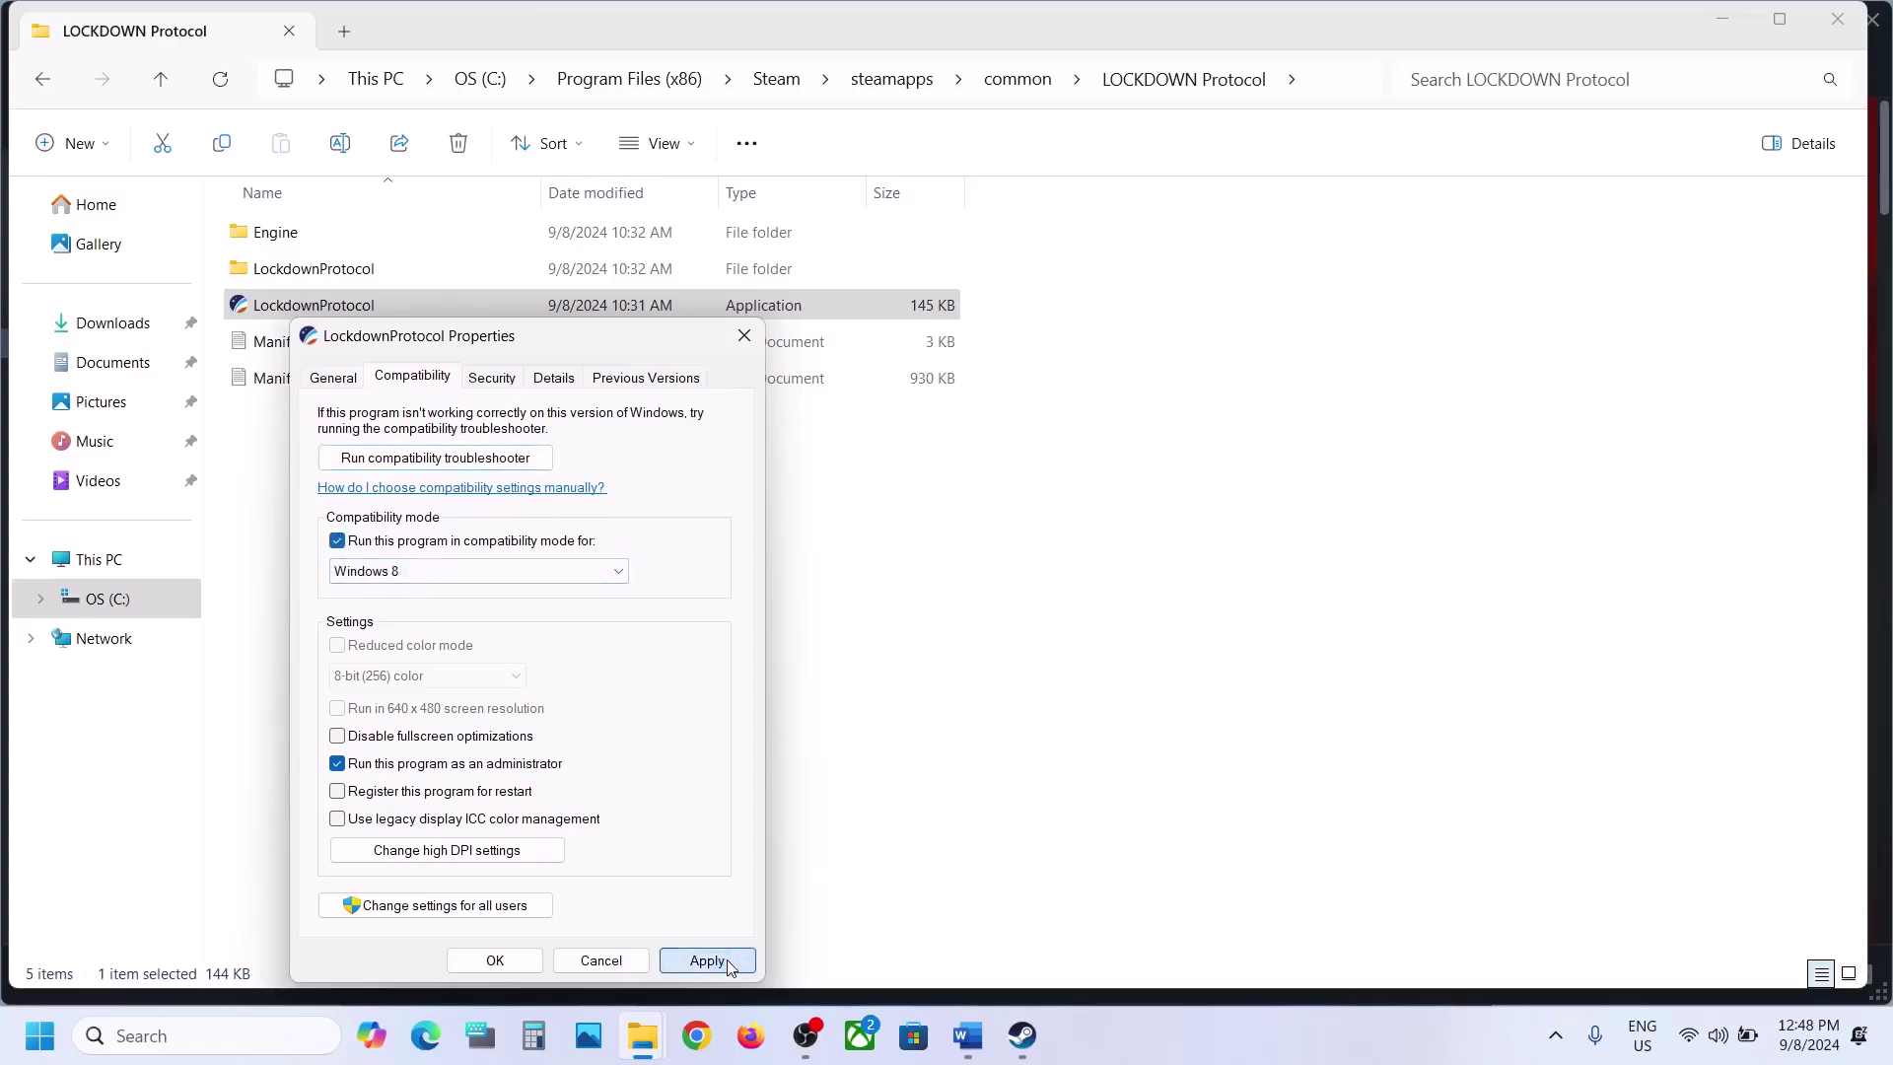
{"action": "left_click", "coordinate": [446, 571]}
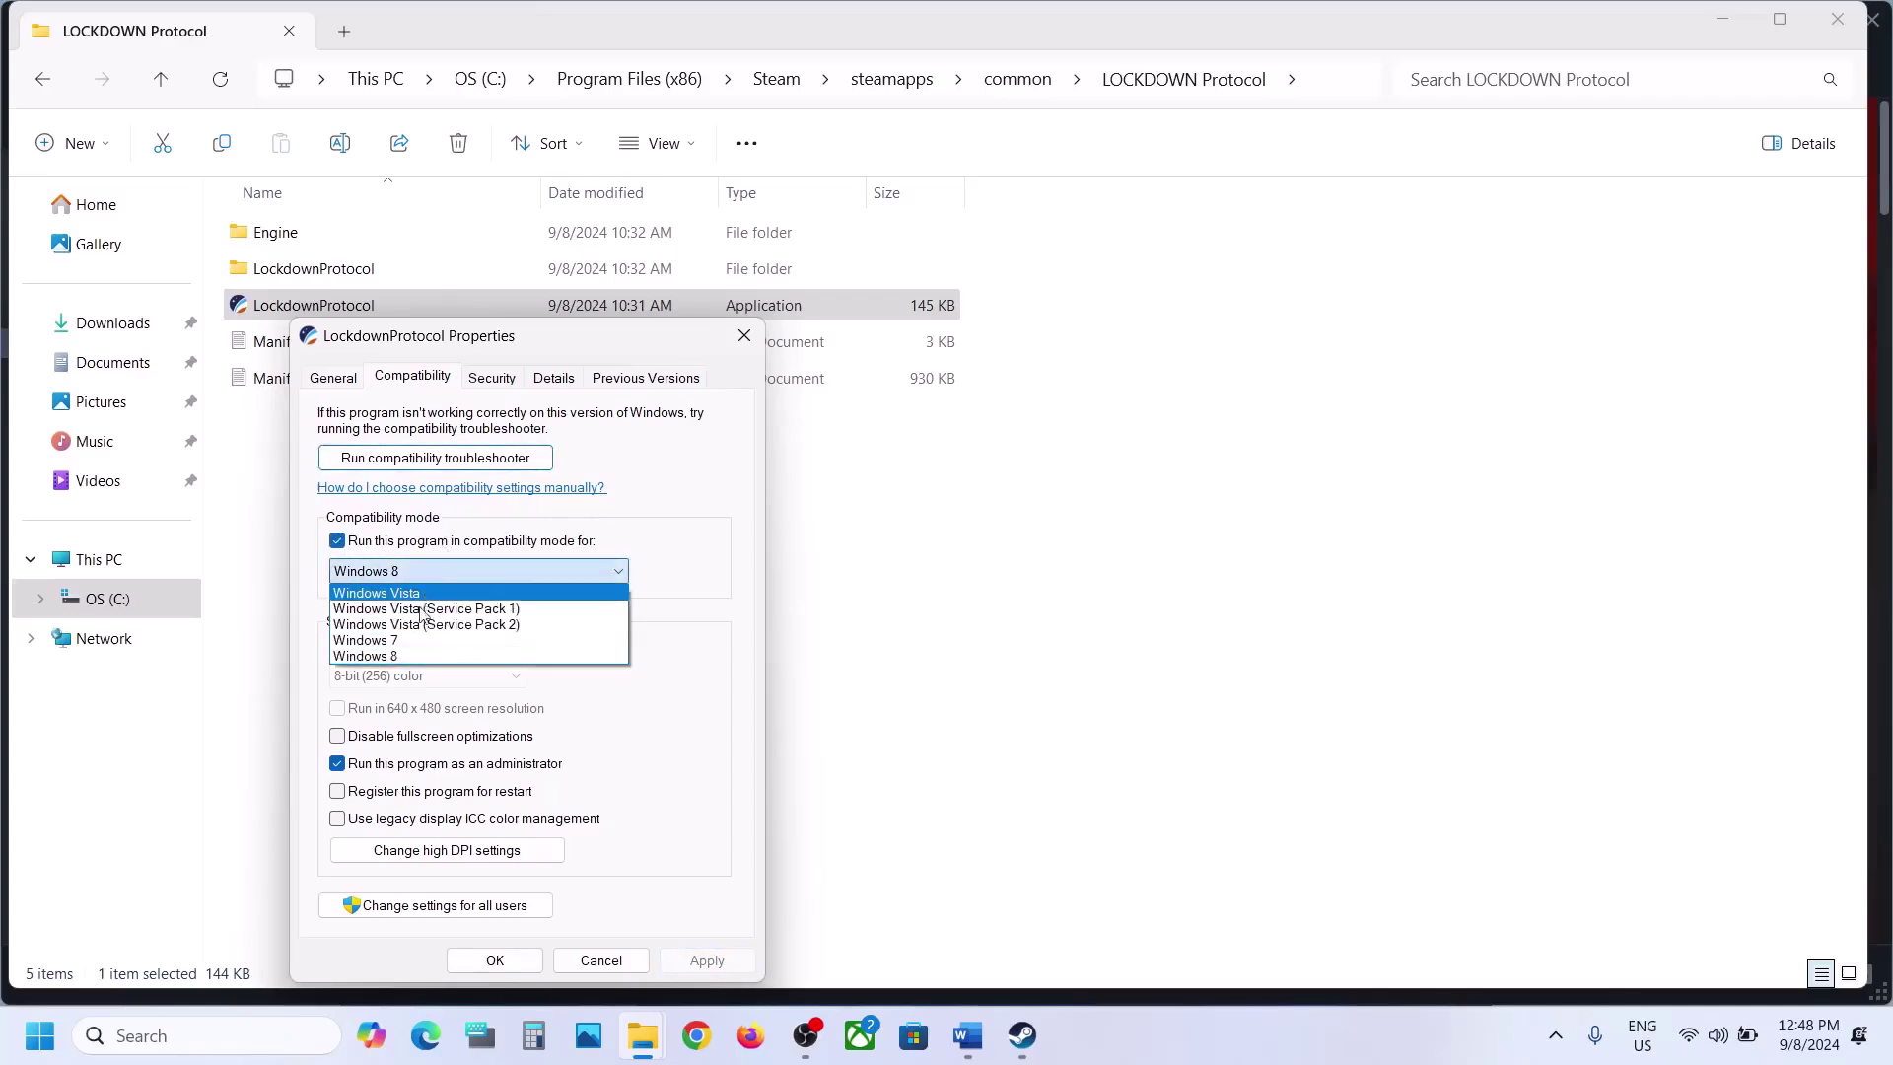
{"action": "left_click", "coordinate": [409, 642]}
{"action": "left_click", "coordinate": [712, 956]}
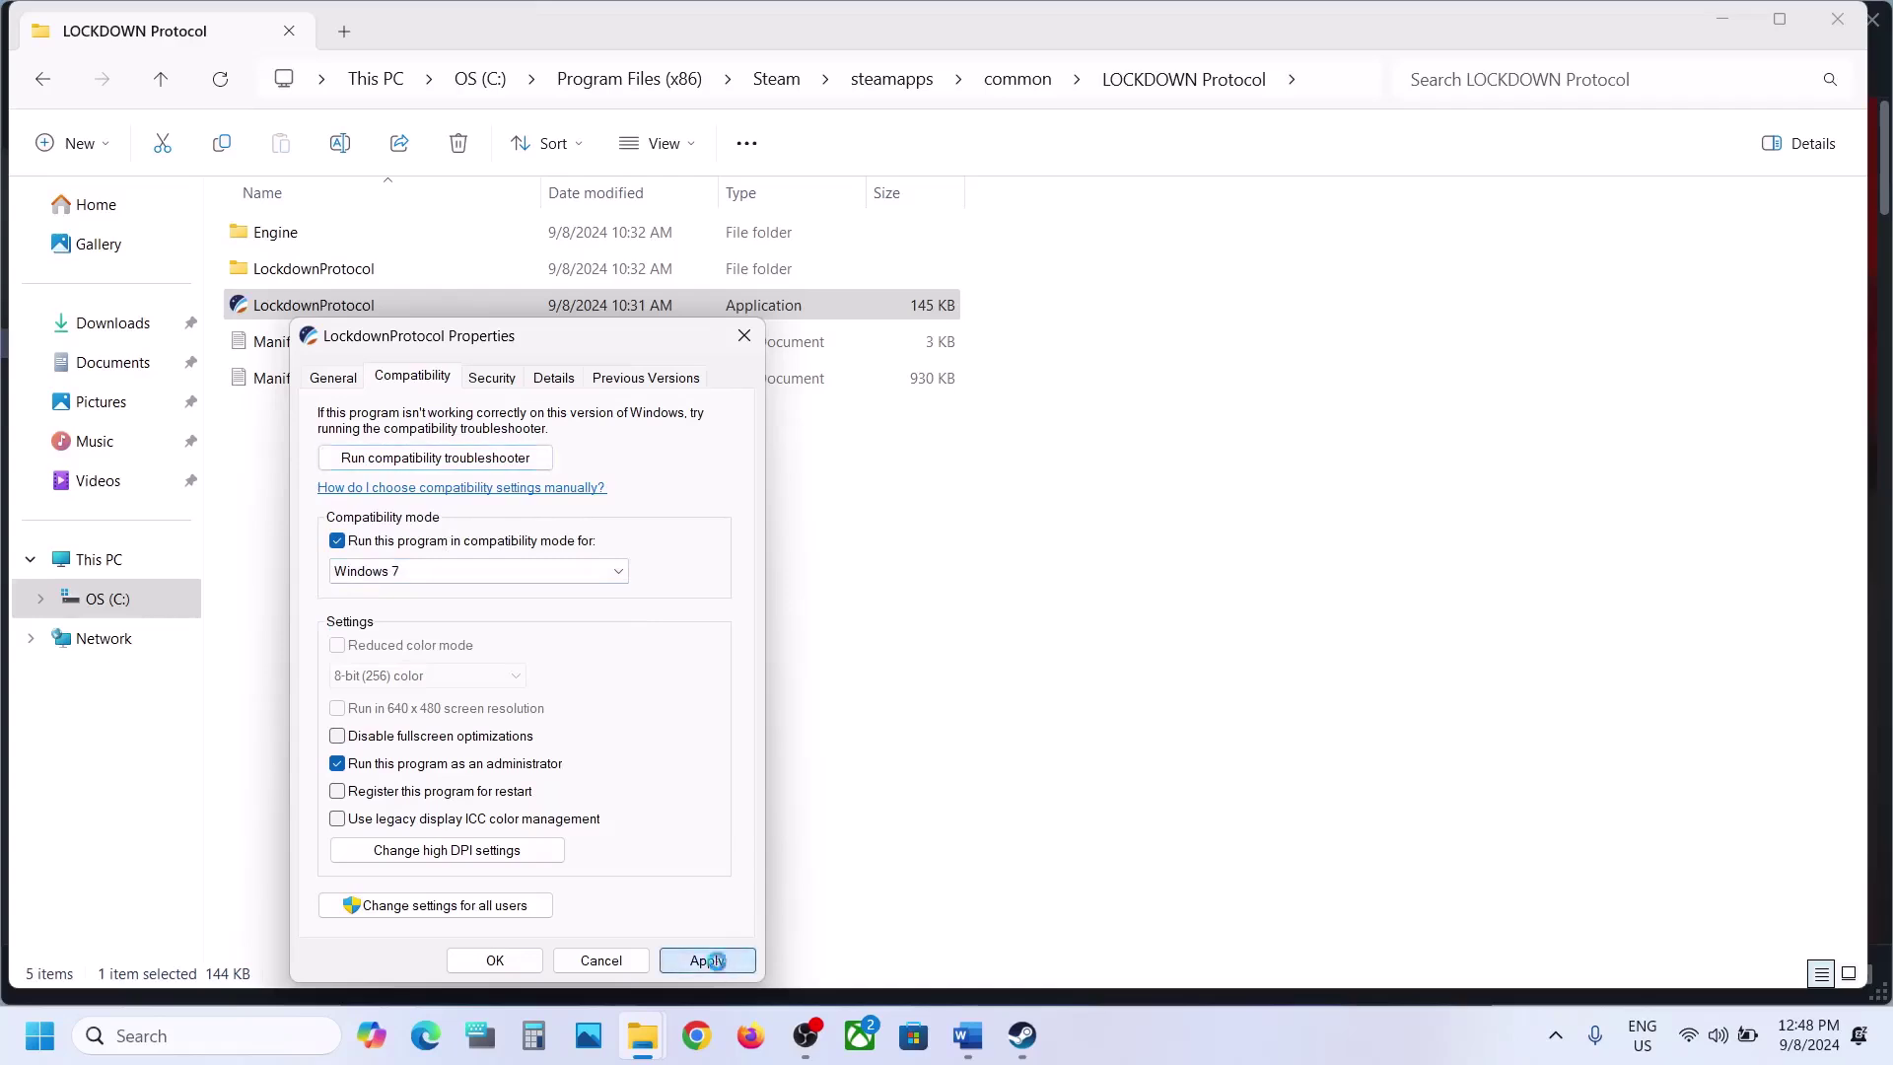
Disable fullscreen optimizations for the LockdownProtocol application and save its properties
{"action": "left_click", "coordinate": [367, 739]}
{"action": "left_click", "coordinate": [709, 961]}
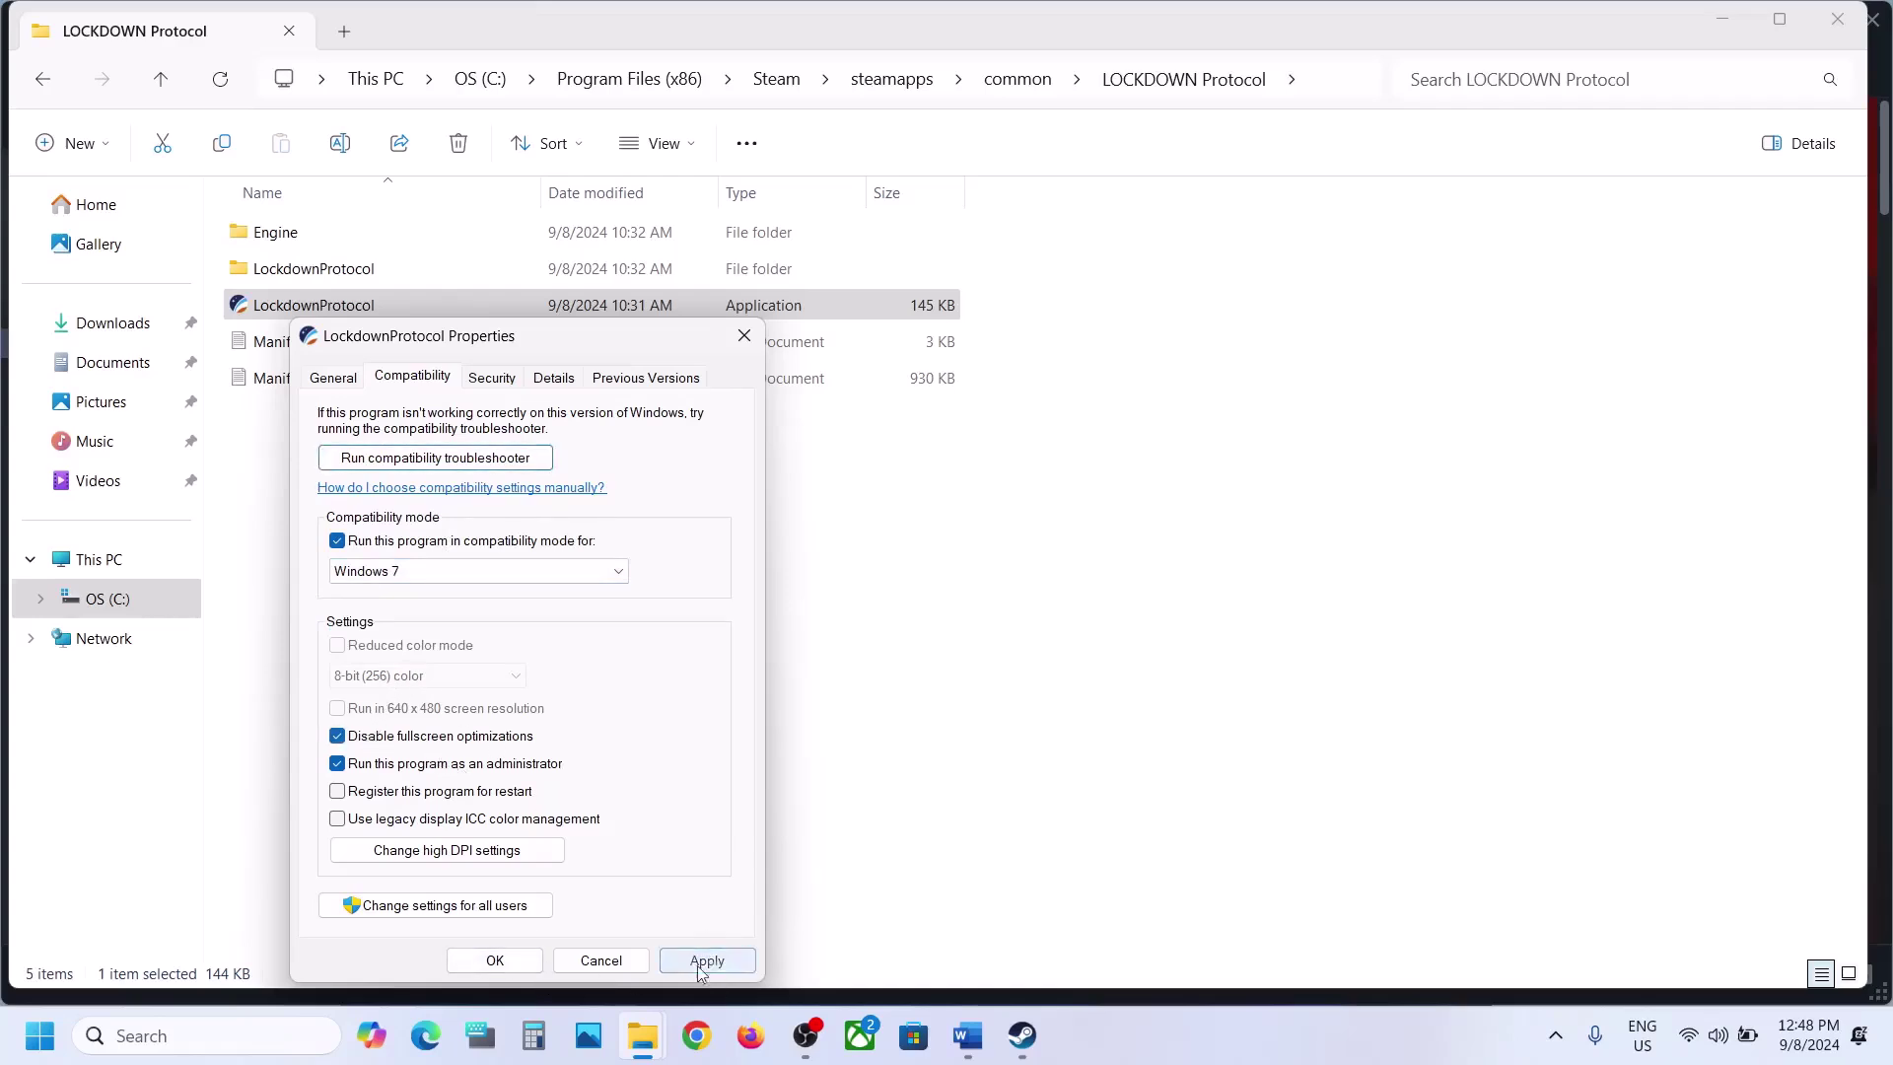
{"action": "left_click", "coordinate": [494, 961]}
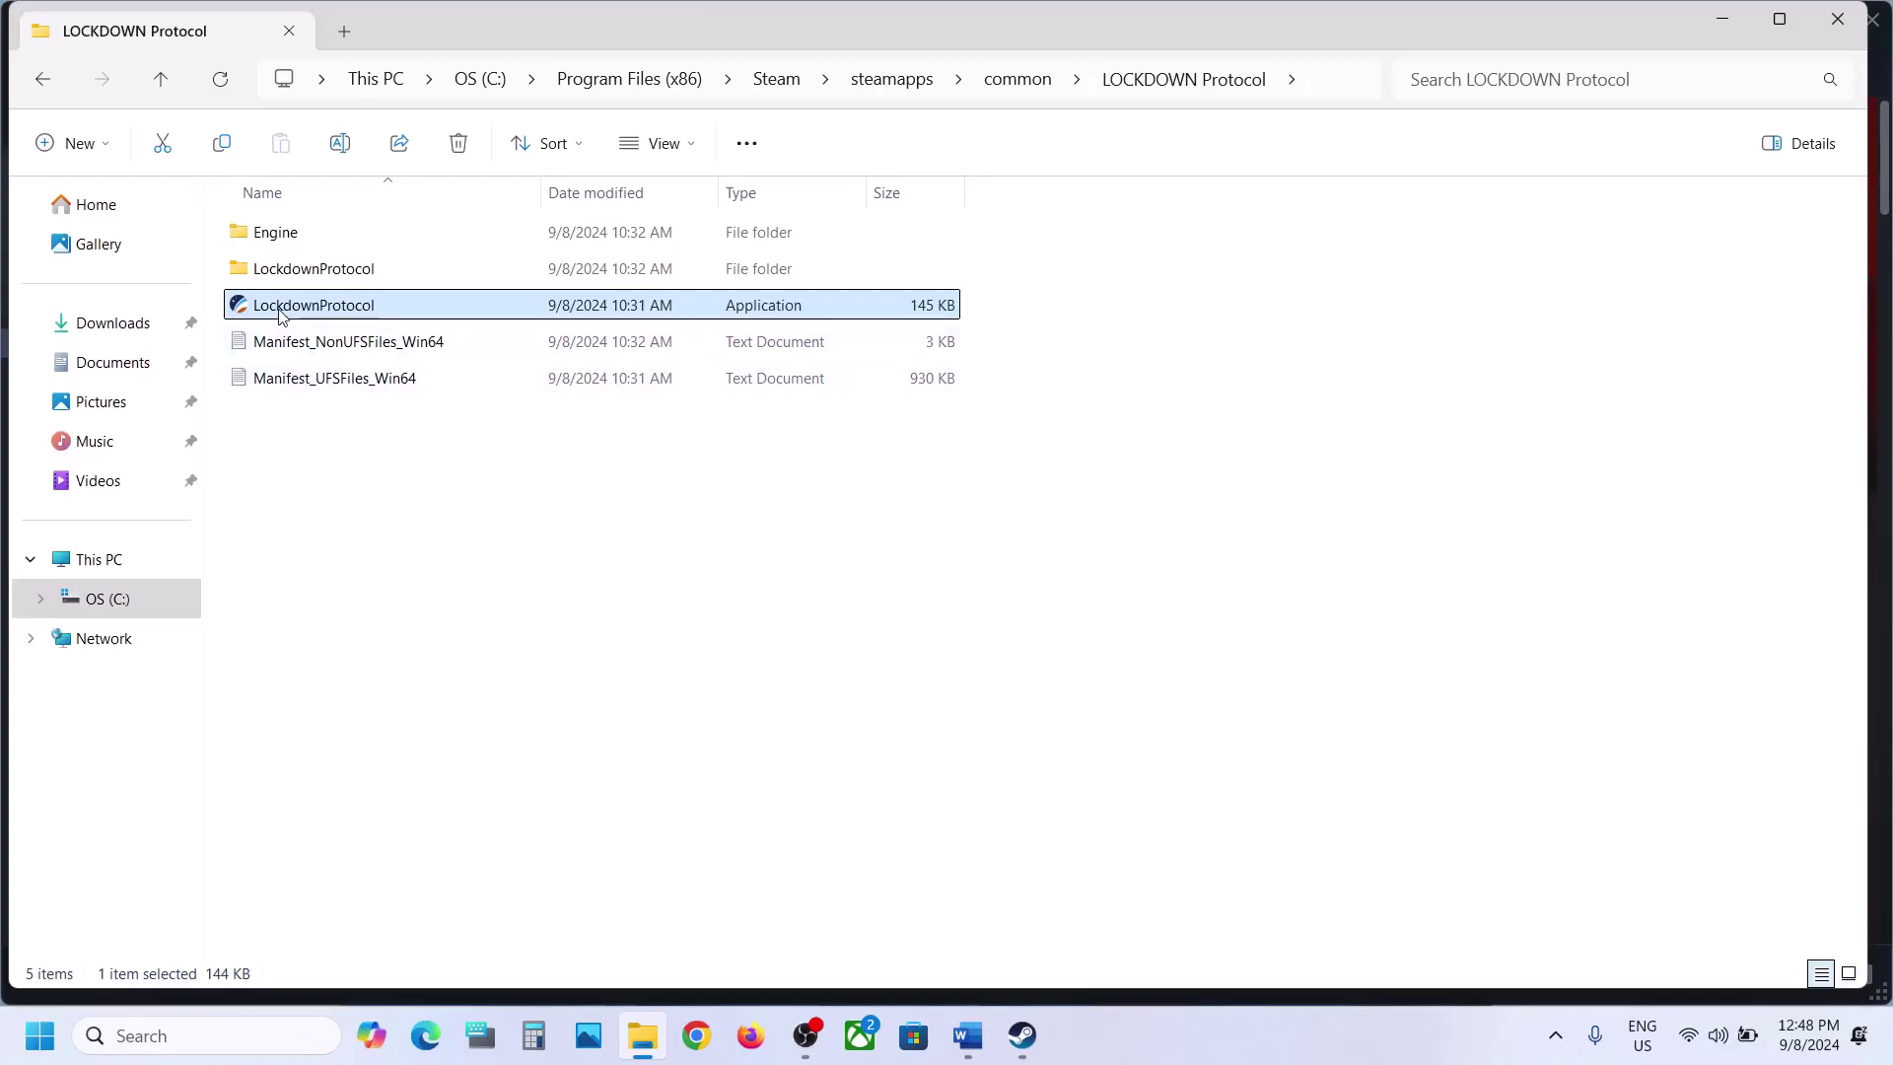
Turn off compatibility mode, disabled fullscreen optimizations and run as administrator for the LockdownProtocol application, and save the properties
{"action": "right_click", "coordinate": [282, 315]}
{"action": "left_click", "coordinate": [395, 645]}
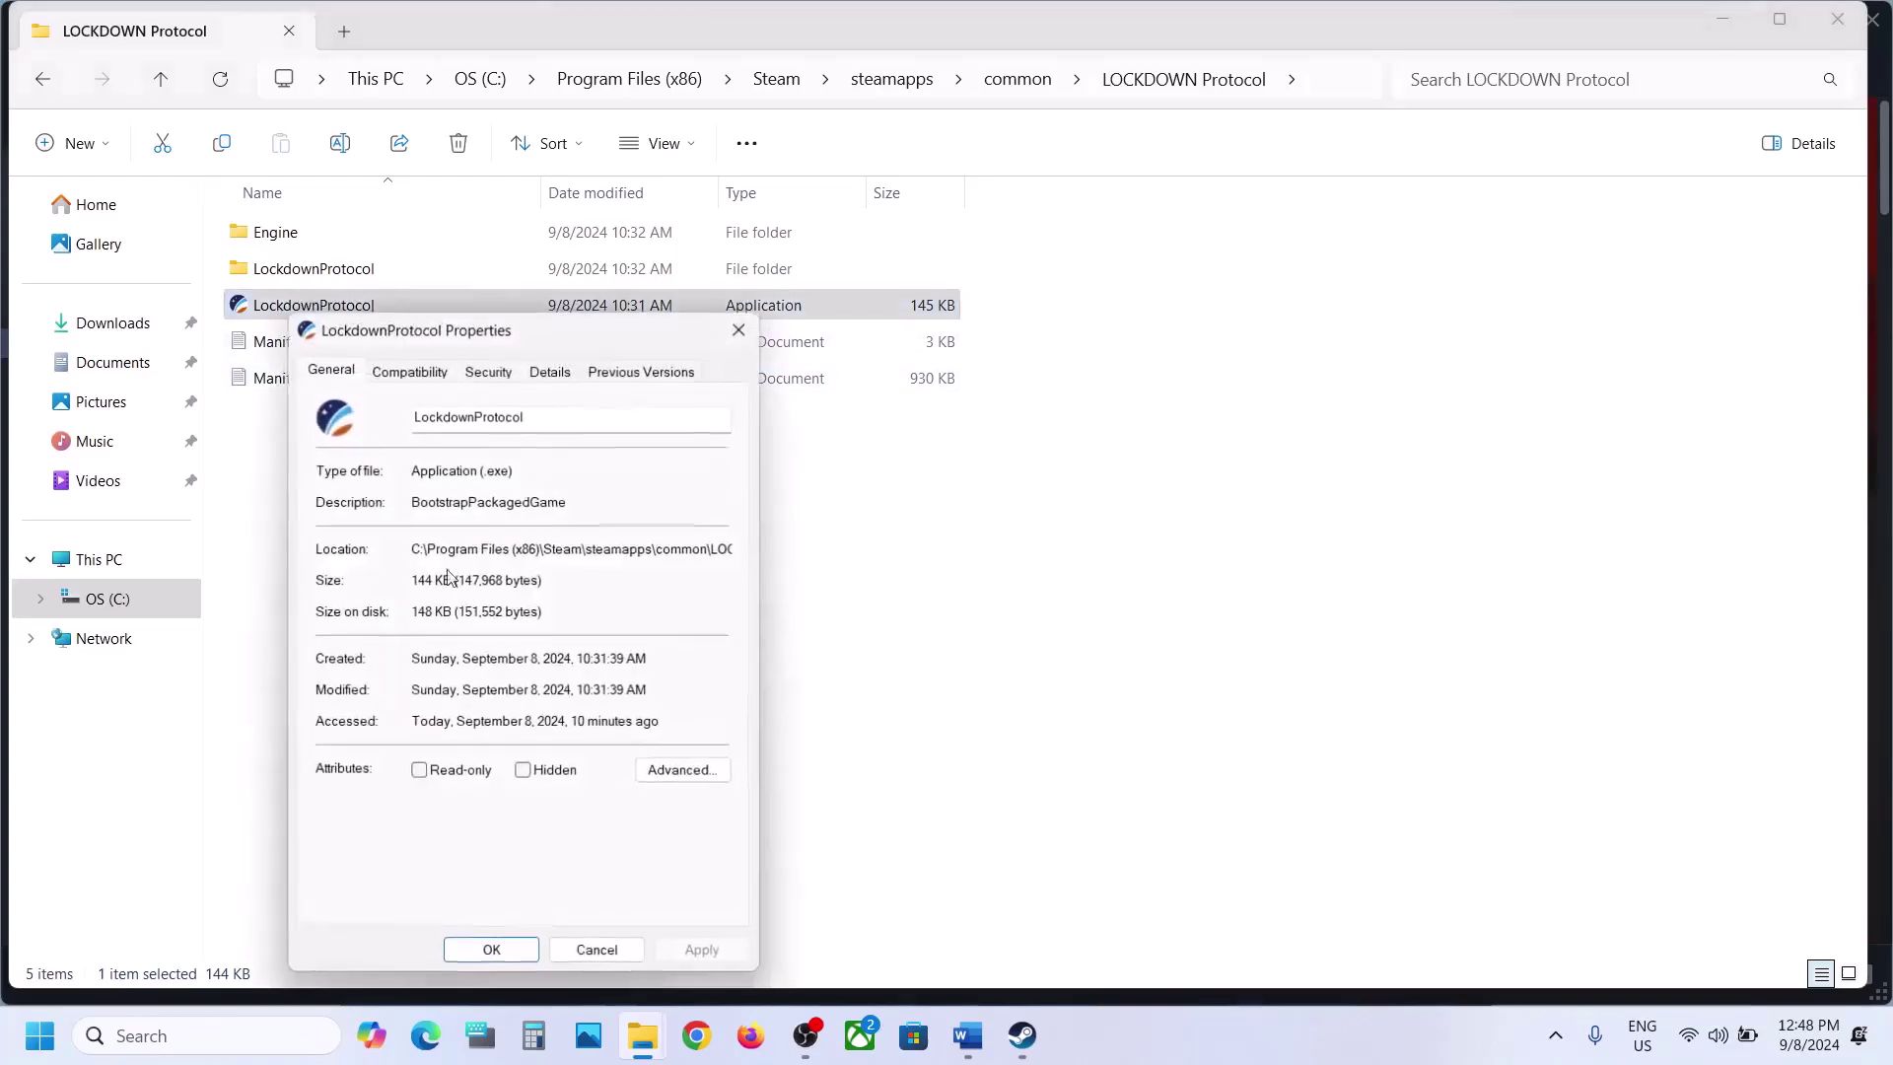
{"action": "left_click", "coordinate": [410, 373]}
{"action": "left_click", "coordinate": [334, 533]}
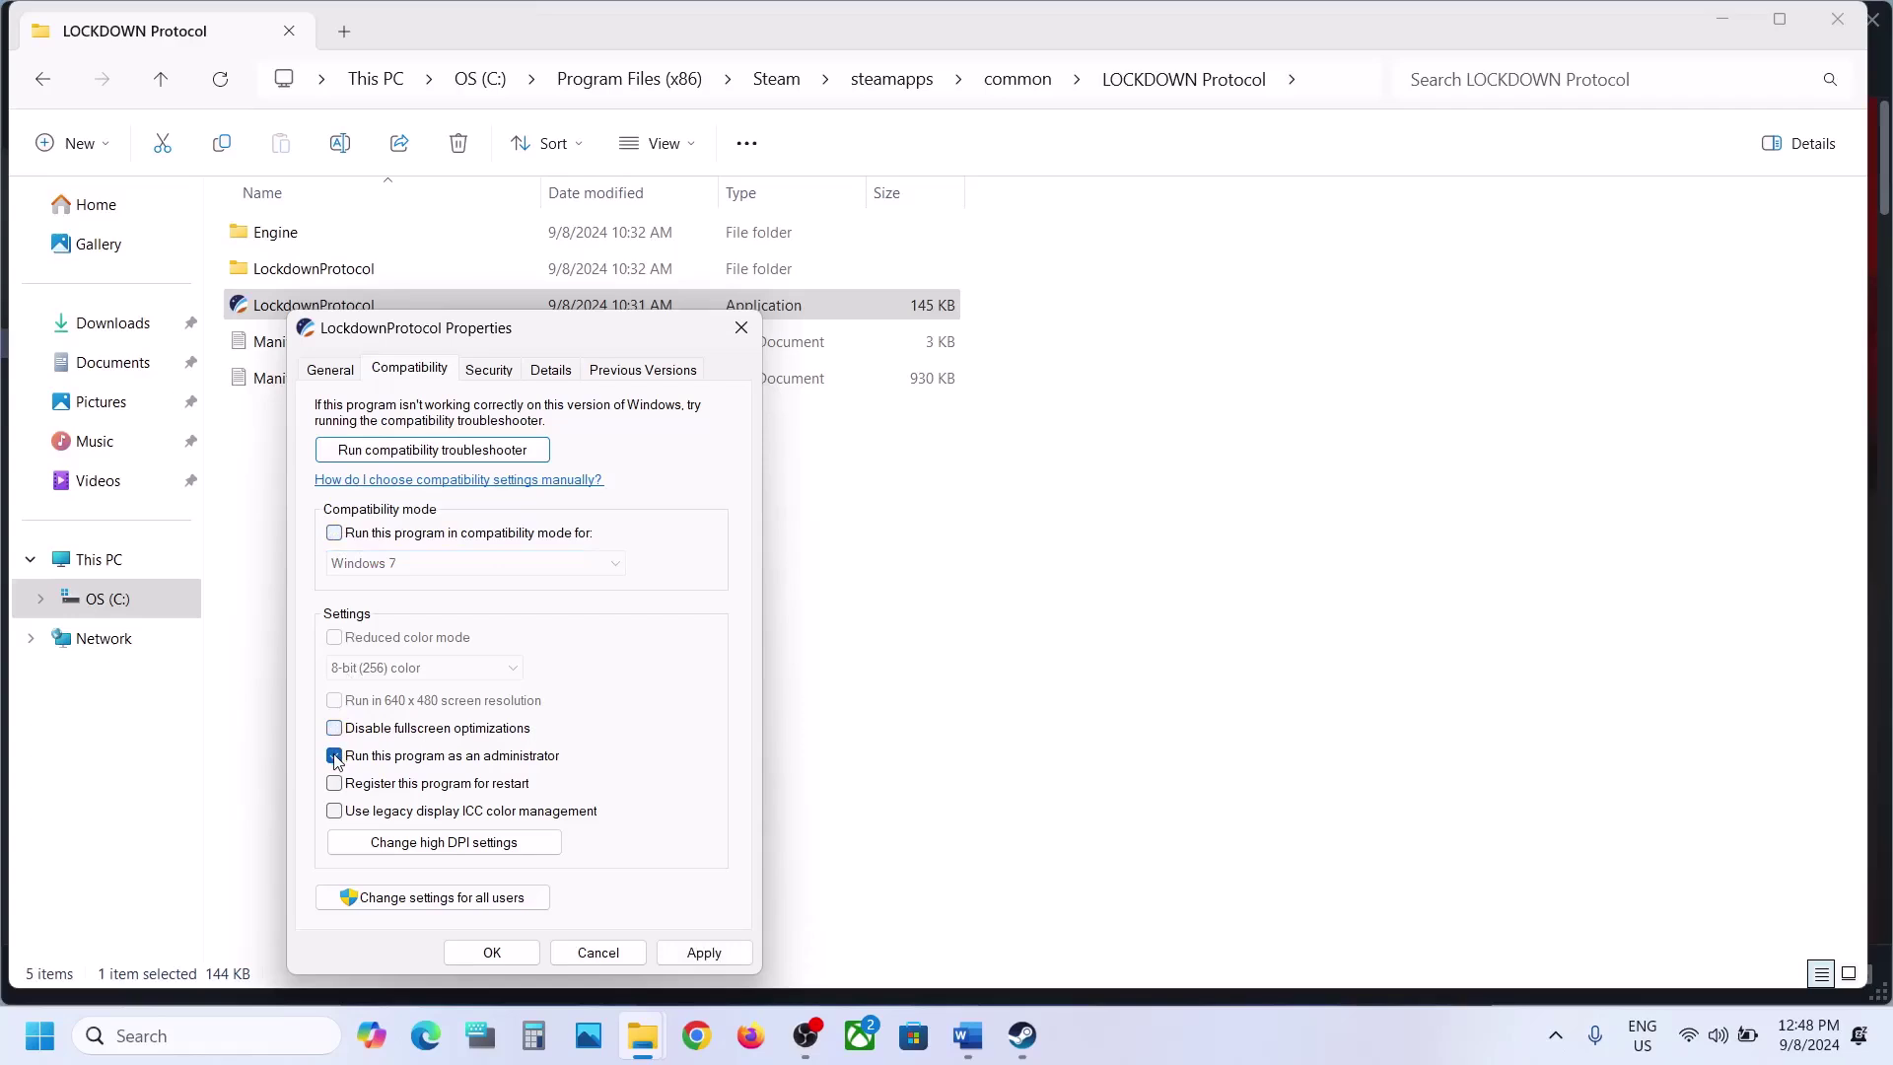
{"action": "left_click", "coordinate": [704, 952]}
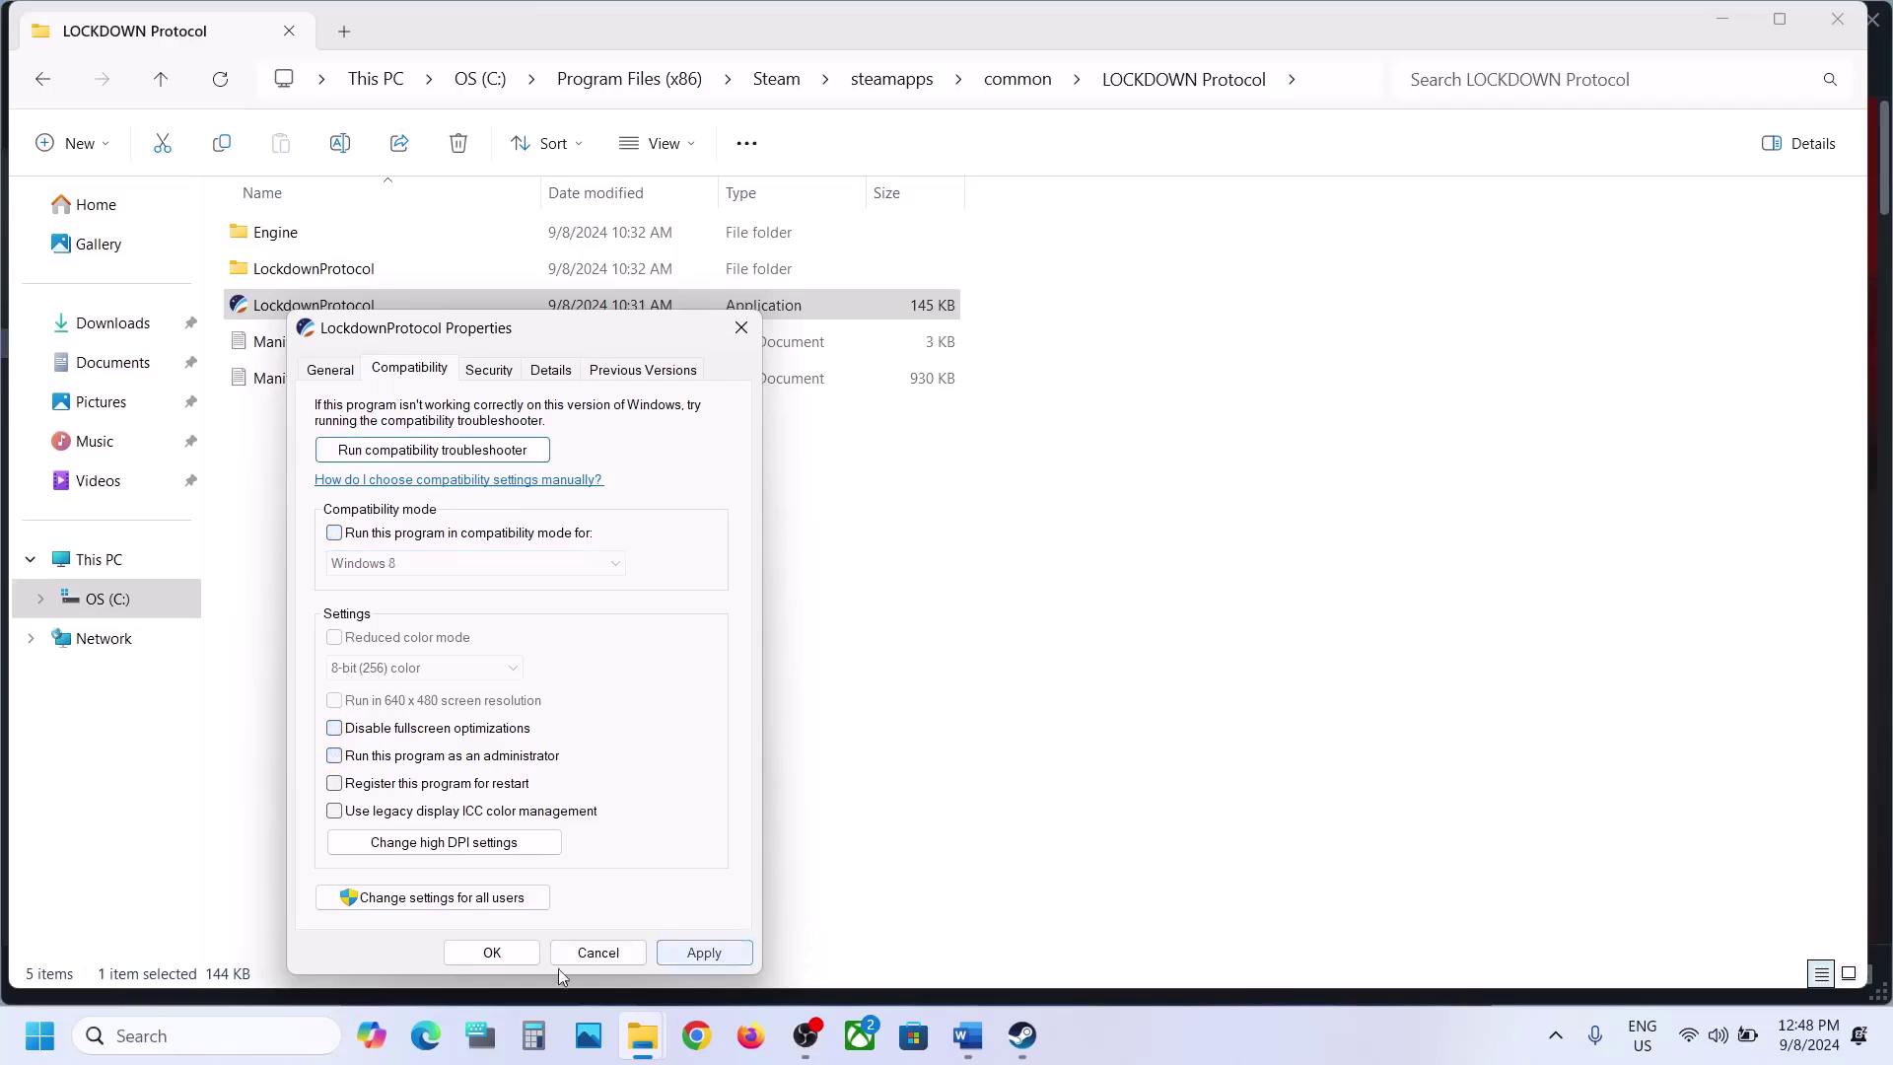
{"action": "left_click", "coordinate": [492, 953]}
Browse to LockdownProtocol\Binaries\Win64 and open the compatibility properties of the LockdownProtocol-Win64-Shipping application
{"action": "double_click", "coordinate": [307, 267]}
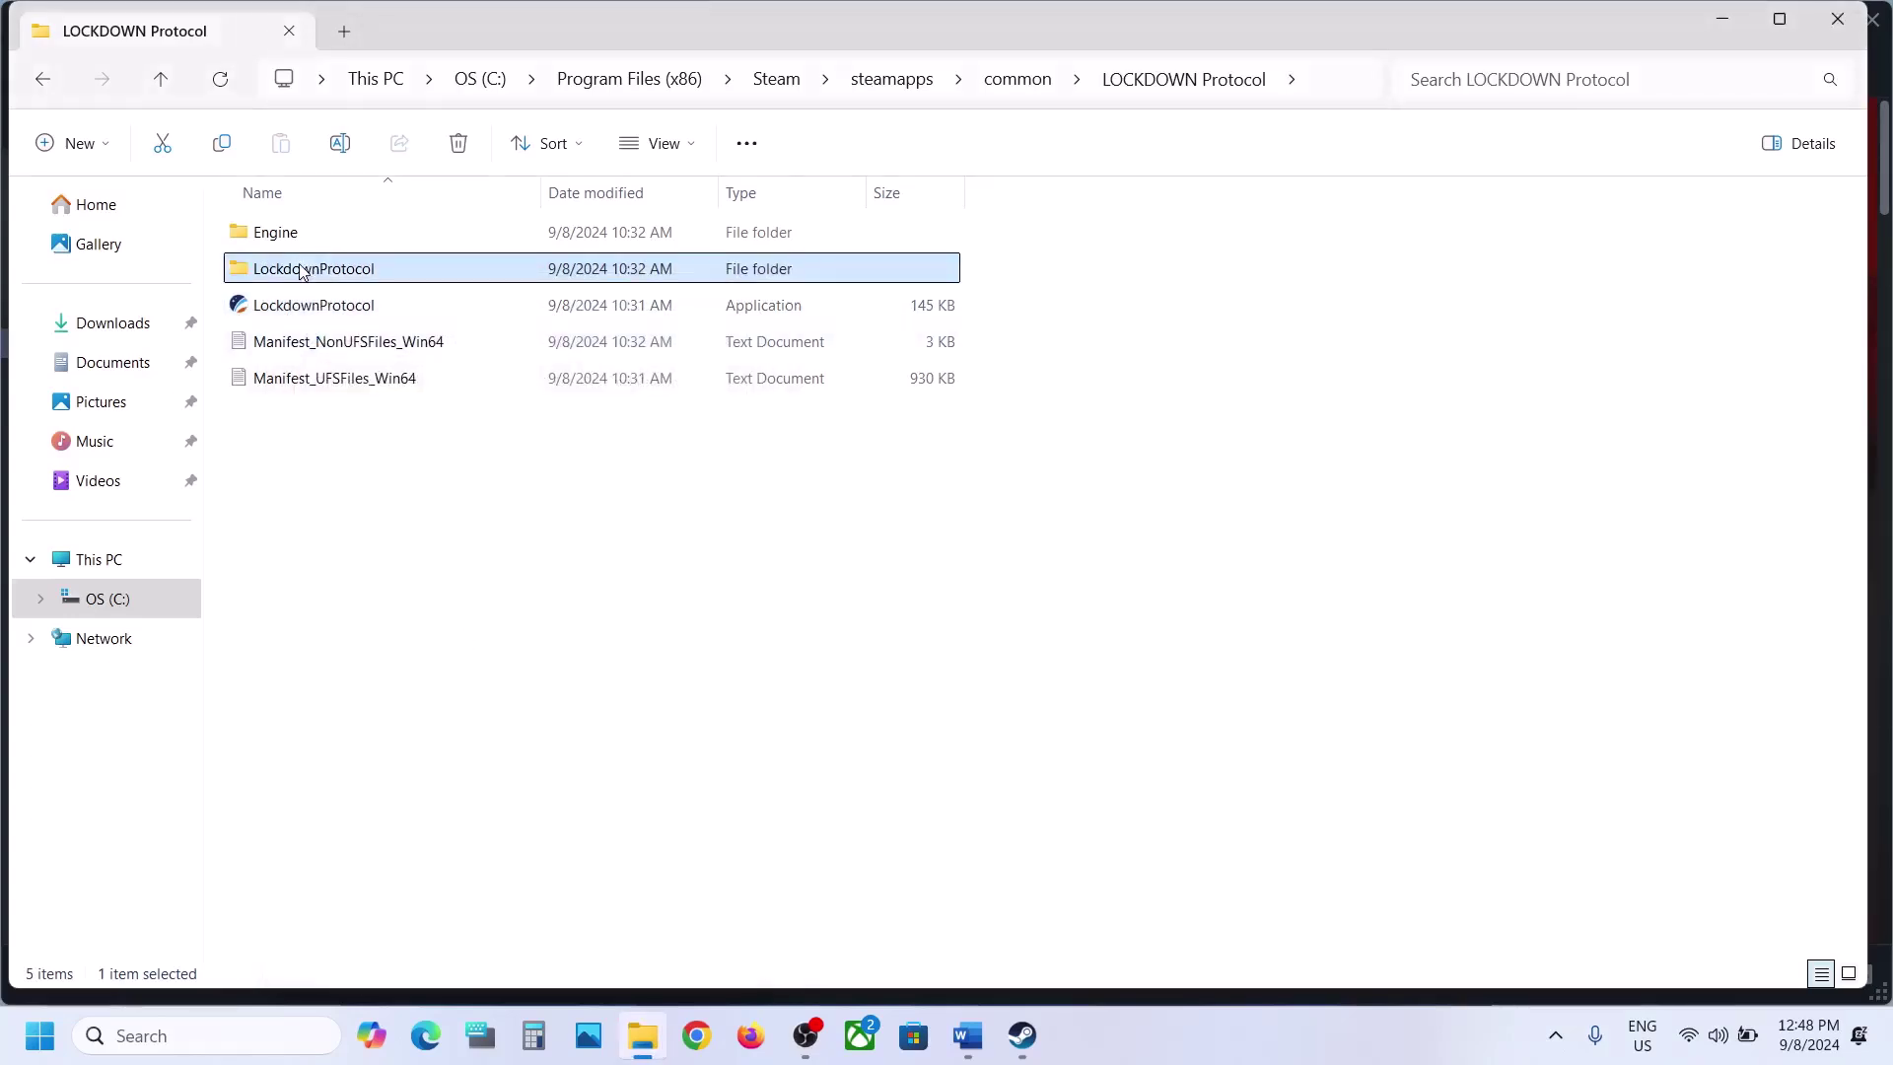
{"action": "double_click", "coordinate": [300, 242]}
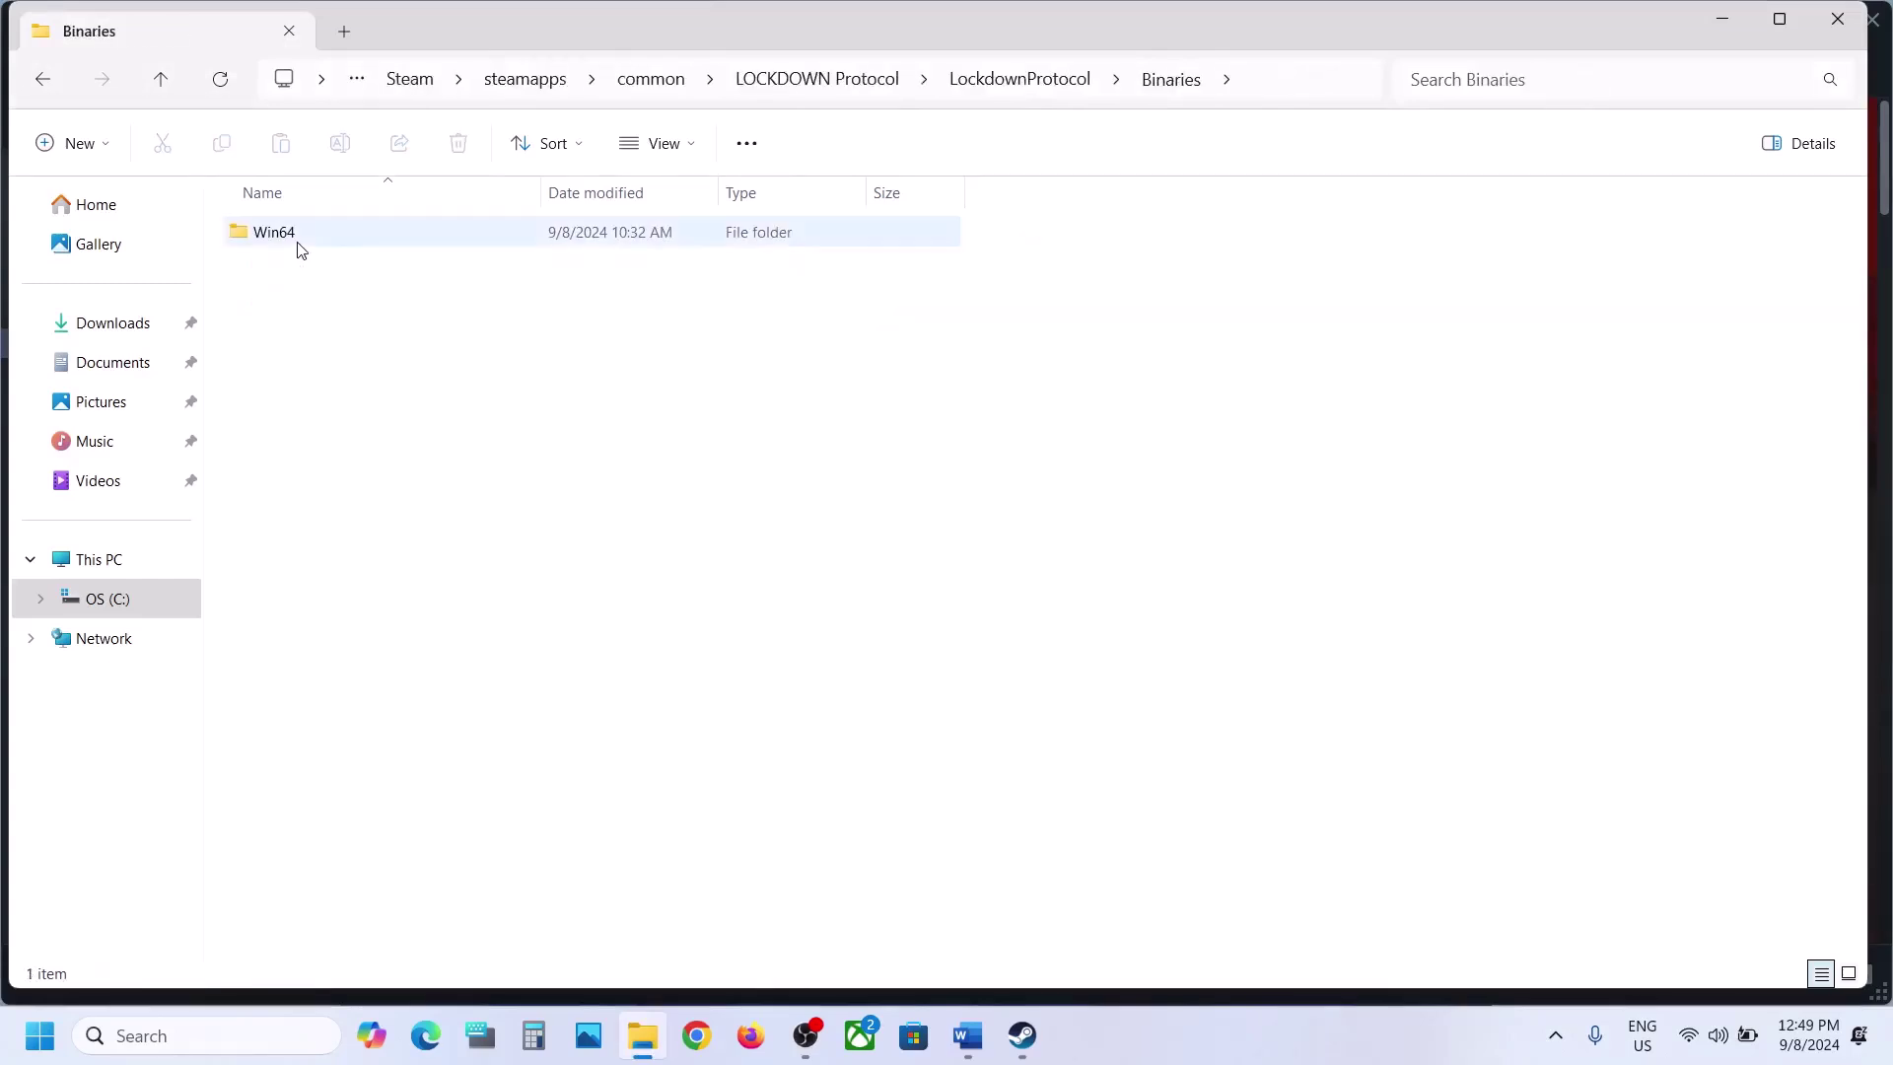
{"action": "double_click", "coordinate": [300, 242]}
{"action": "left_click", "coordinate": [320, 598]}
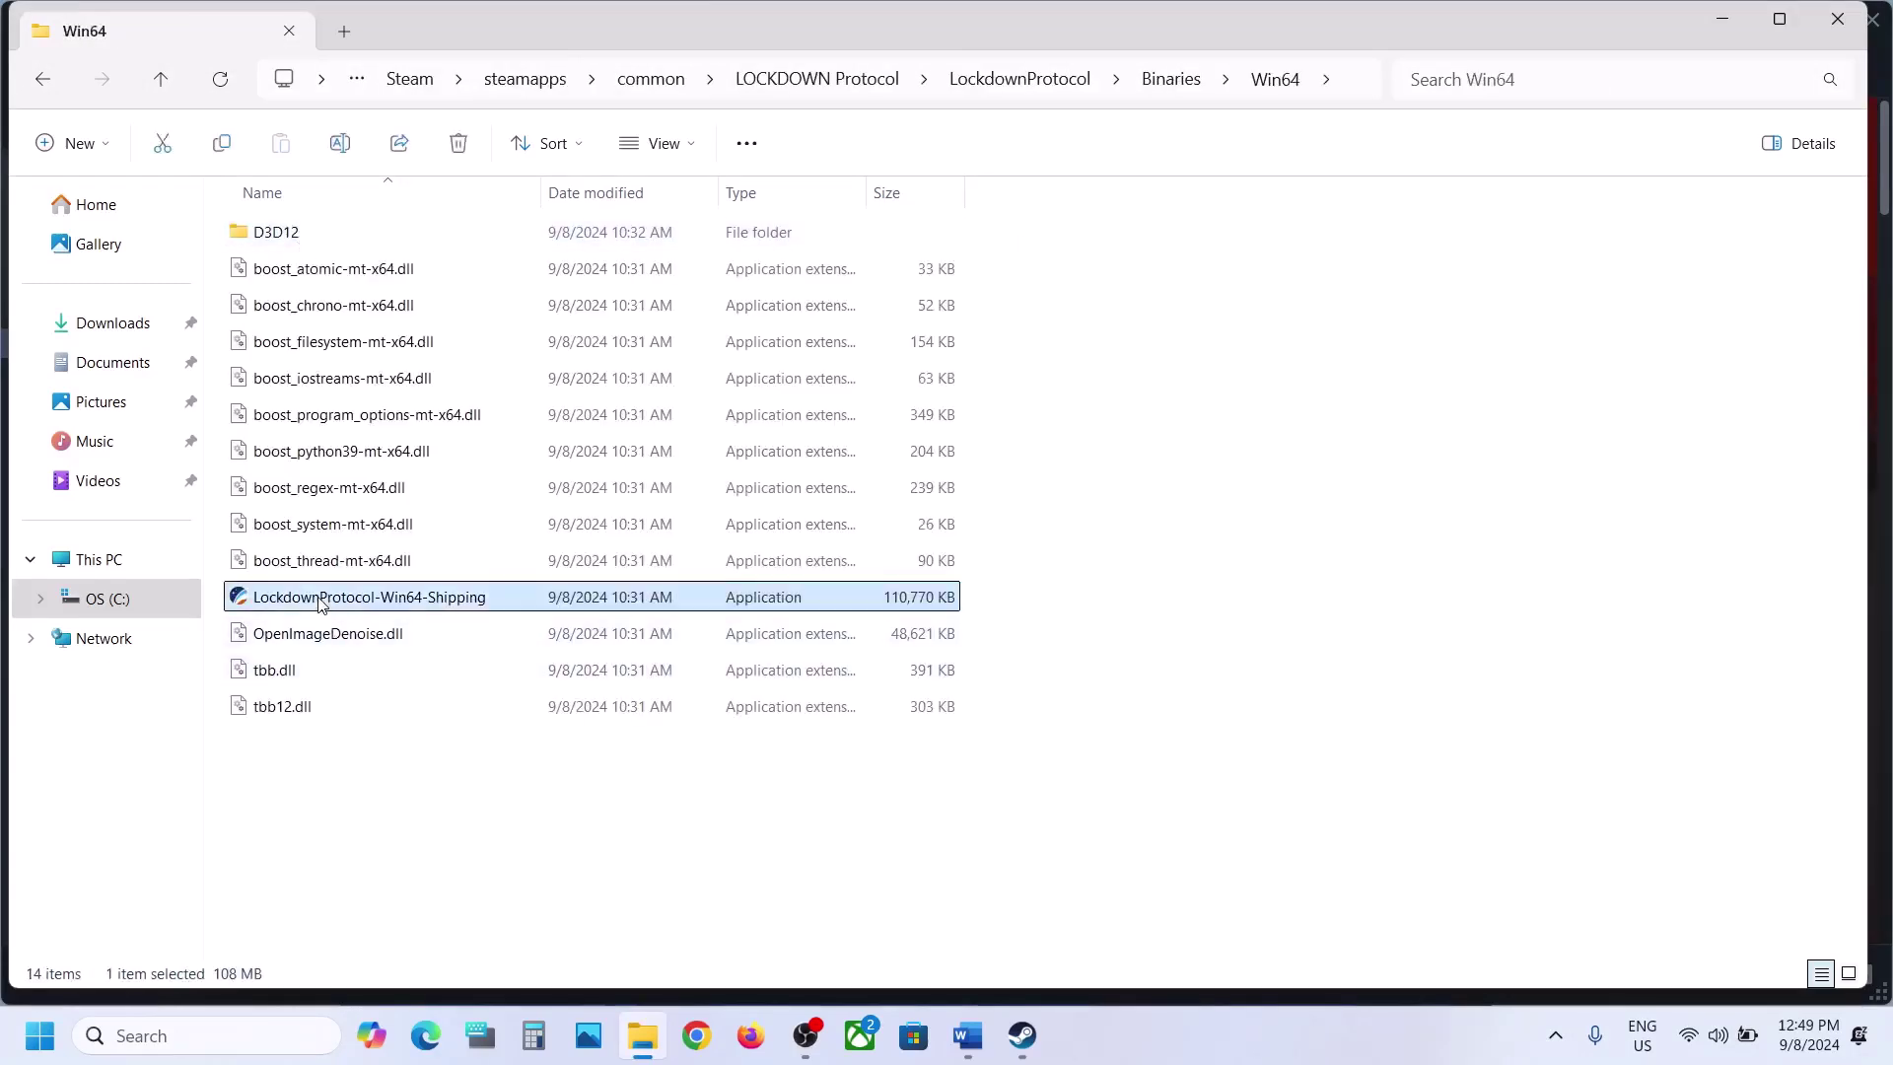
{"action": "right_click", "coordinate": [319, 598]}
{"action": "left_click", "coordinate": [413, 643]}
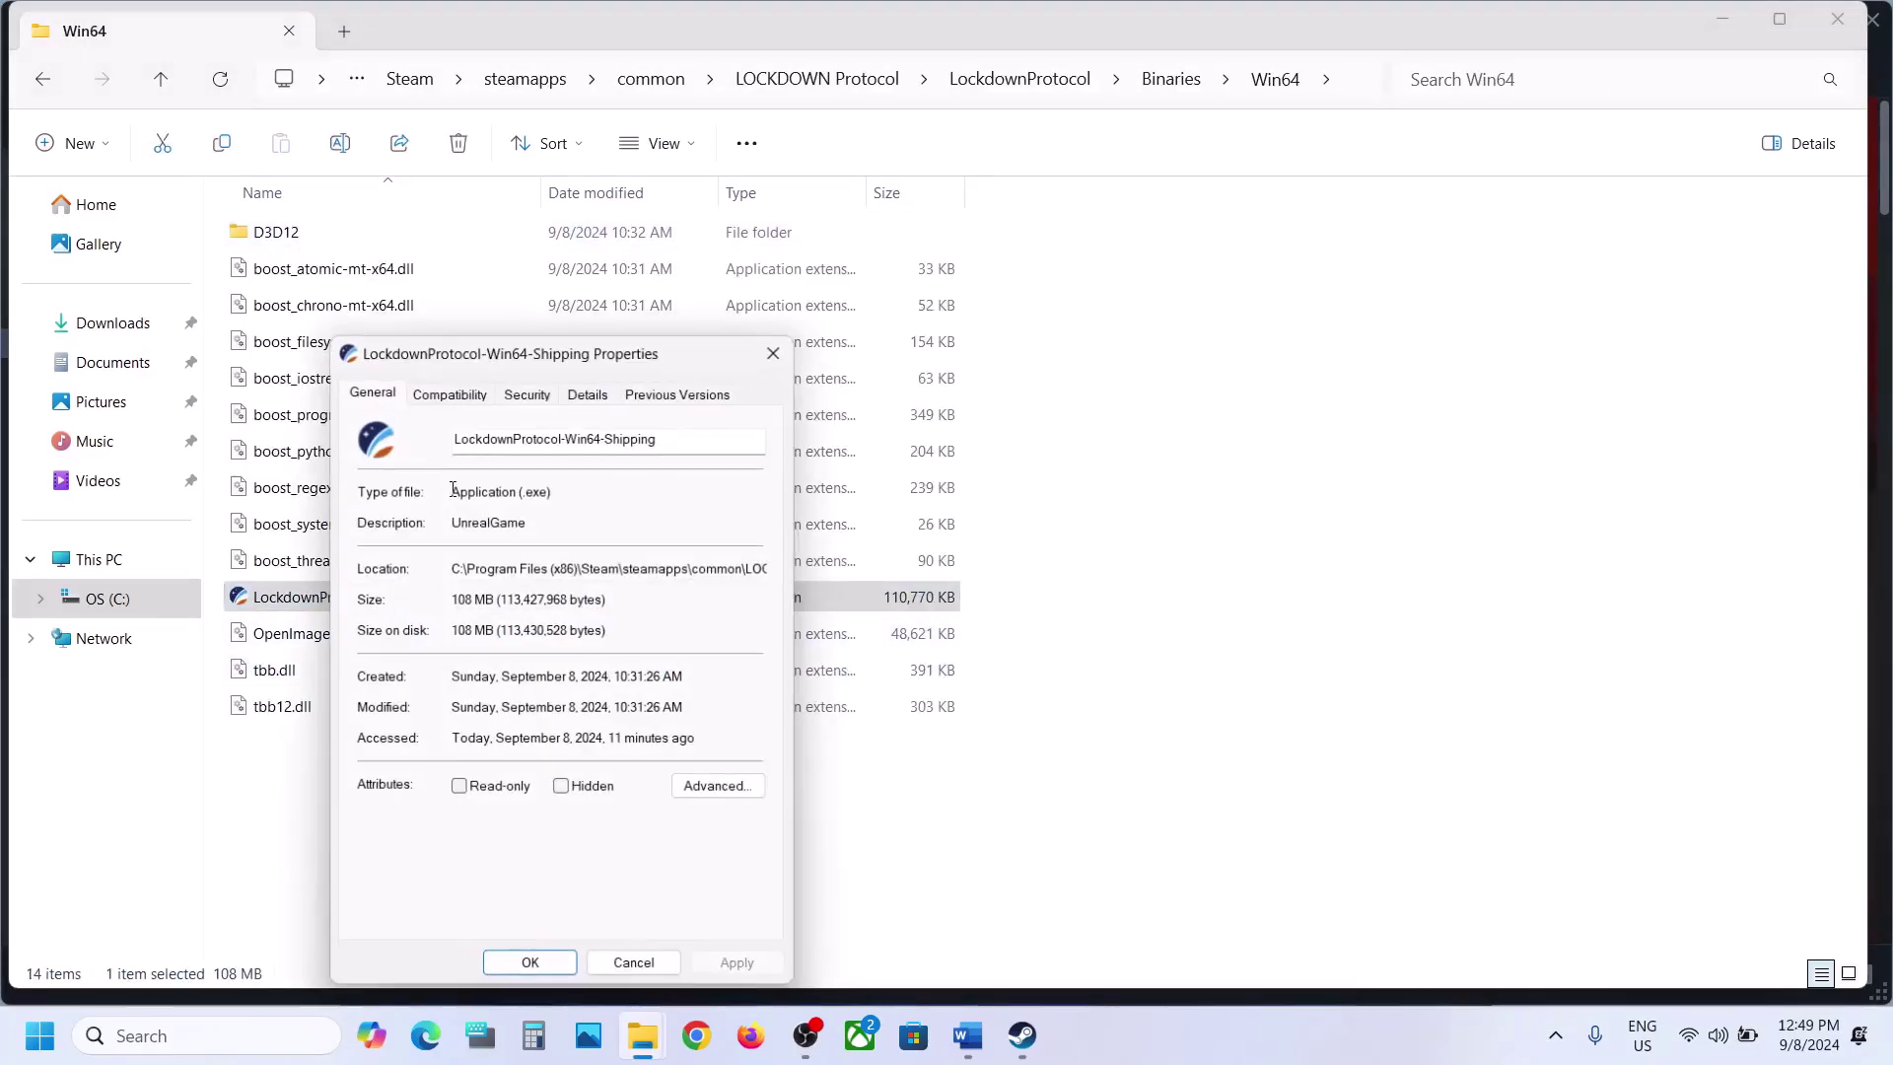
{"action": "left_click", "coordinate": [435, 387]}
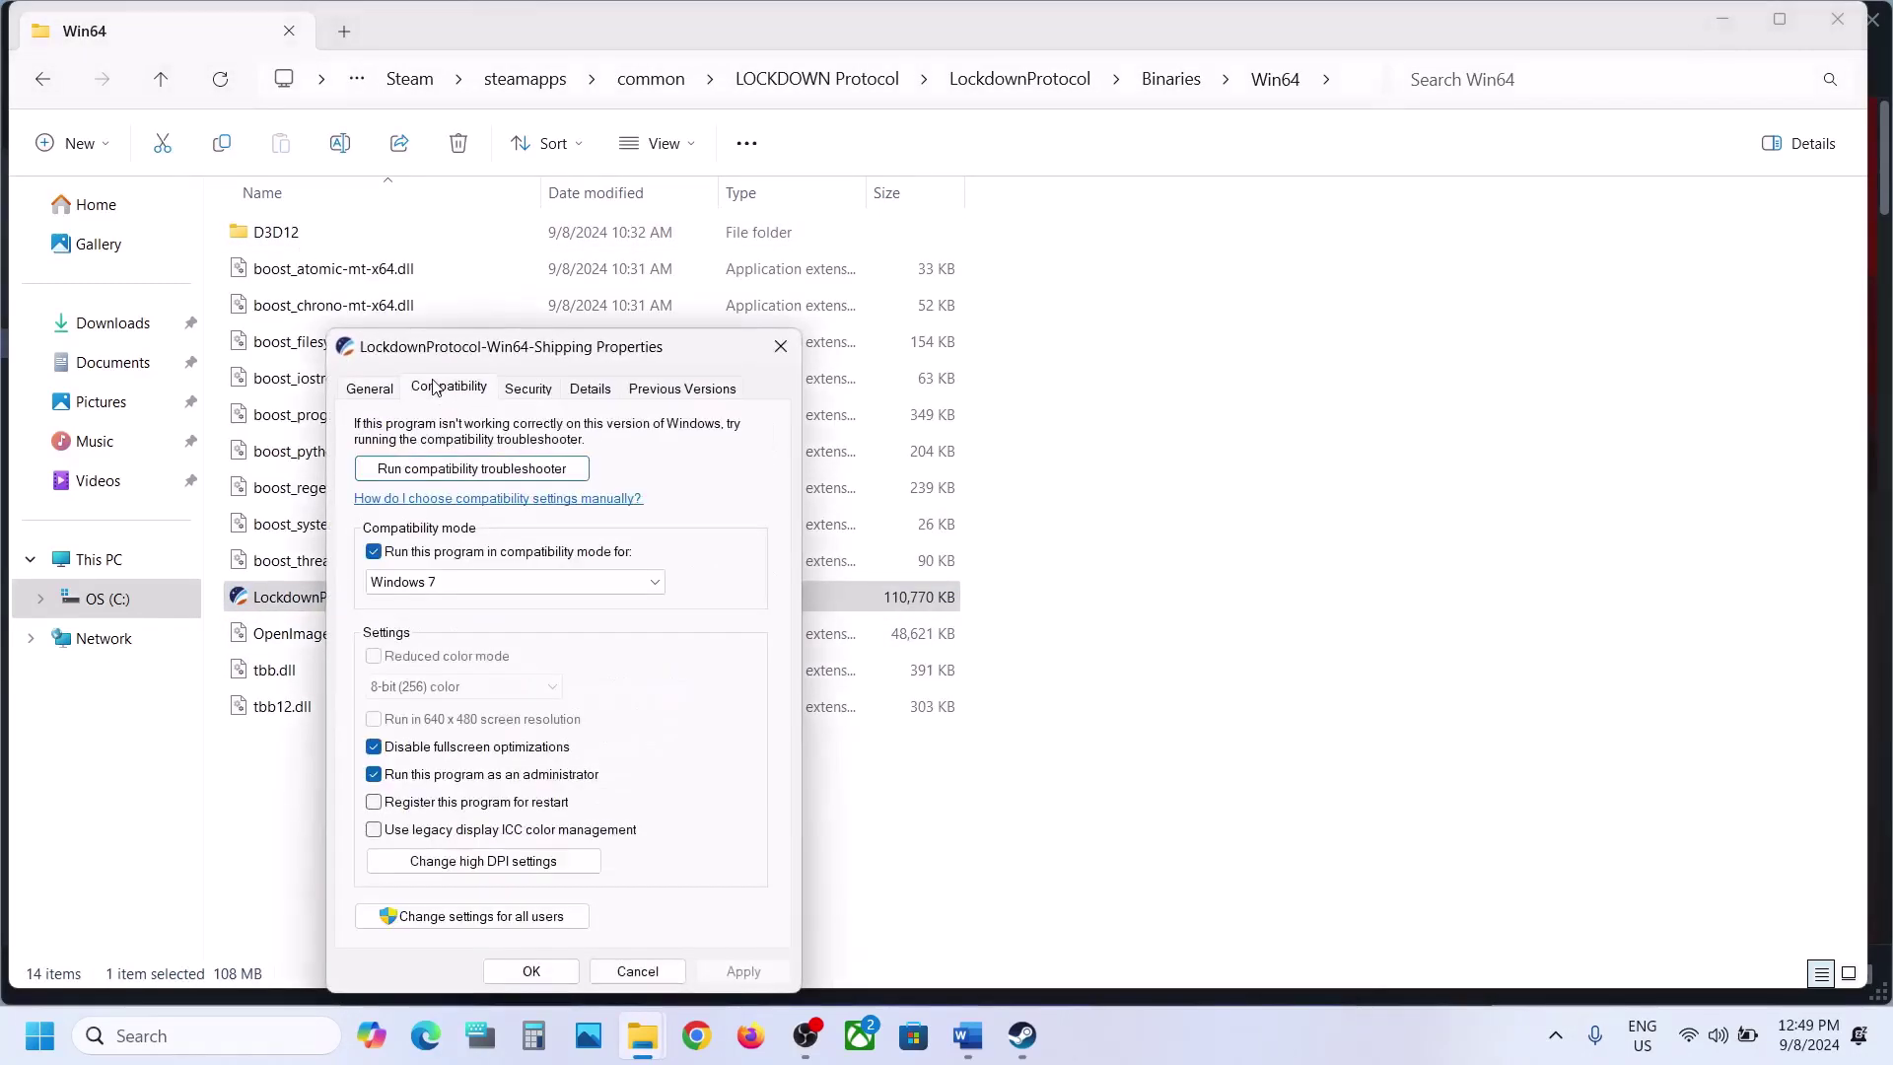
Turn off compatibility mode, disabled fullscreen optimizations and run as administrator for LockdownProtocol-Win64-Shipping, save the properties, and close the folder window
{"action": "left_click", "coordinate": [375, 554]}
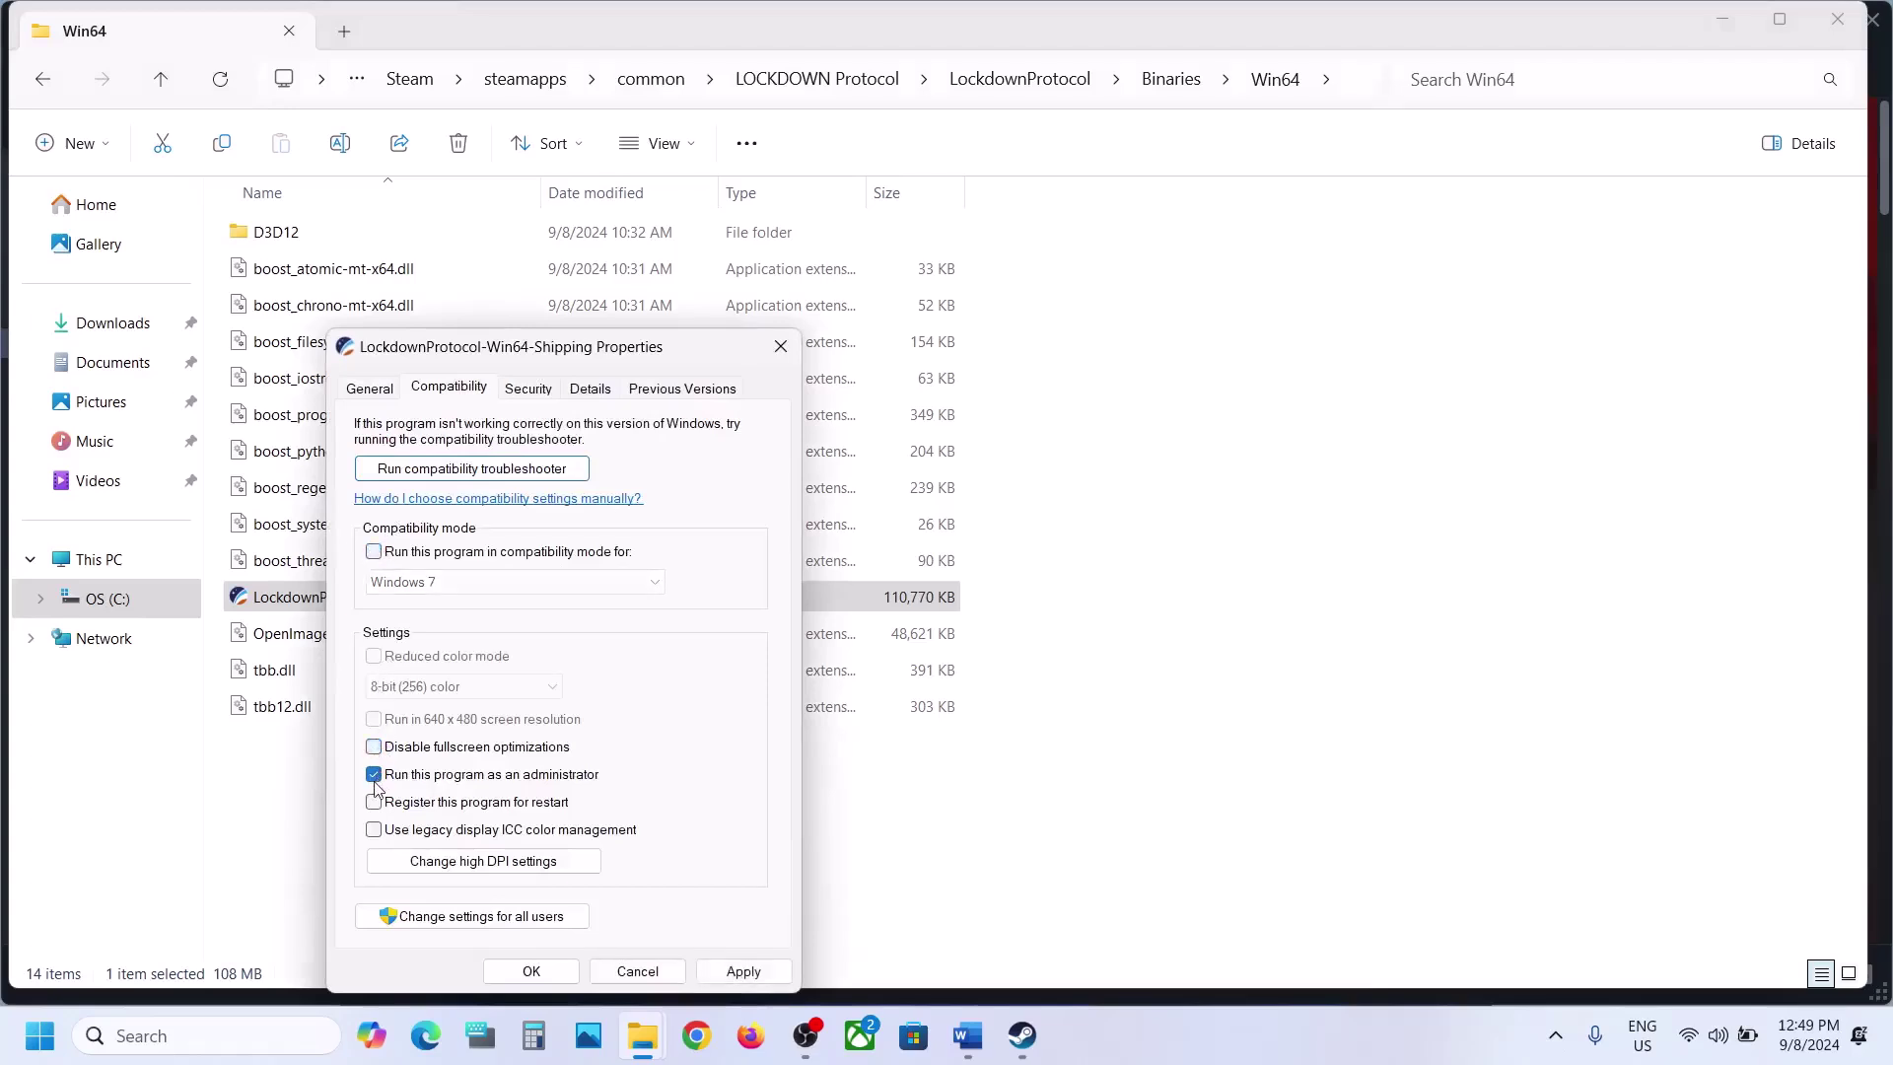
{"action": "left_click", "coordinate": [730, 971]}
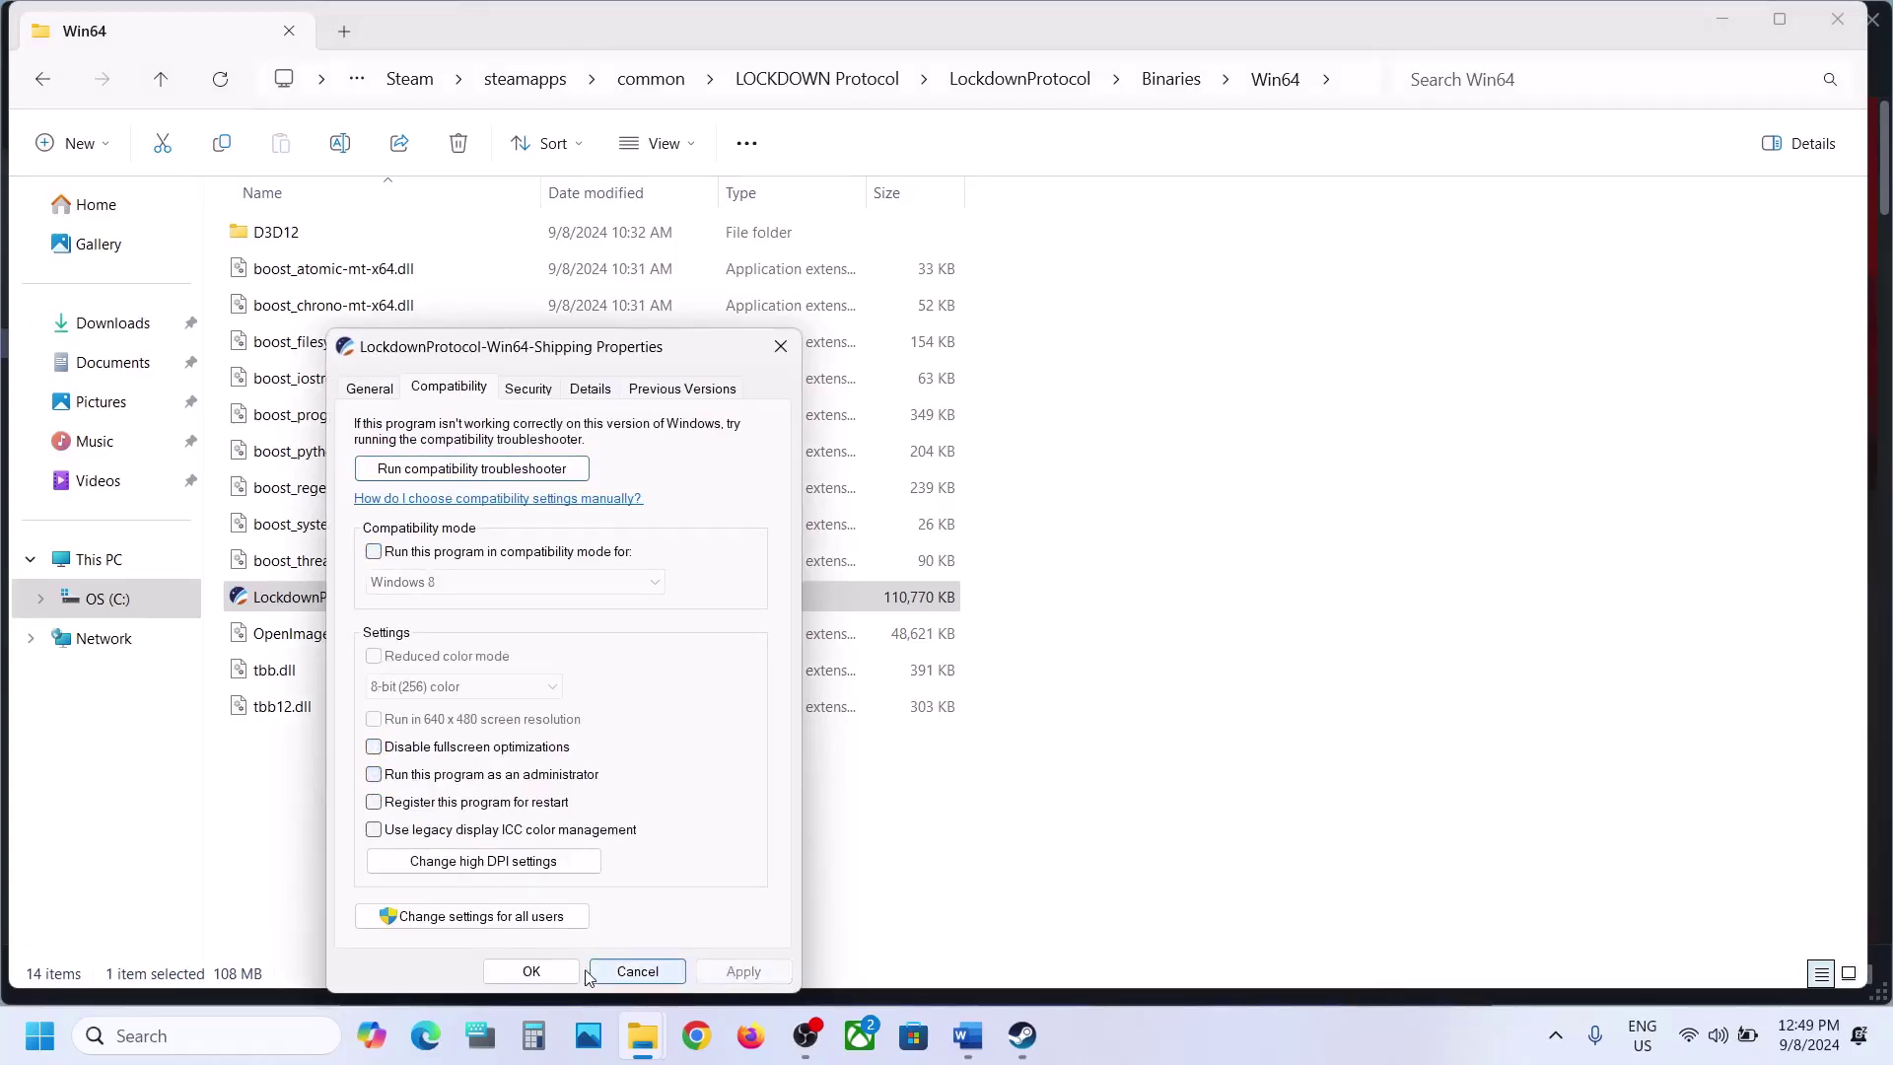
{"action": "left_click", "coordinate": [530, 972]}
{"action": "left_click", "coordinate": [1855, 28]}
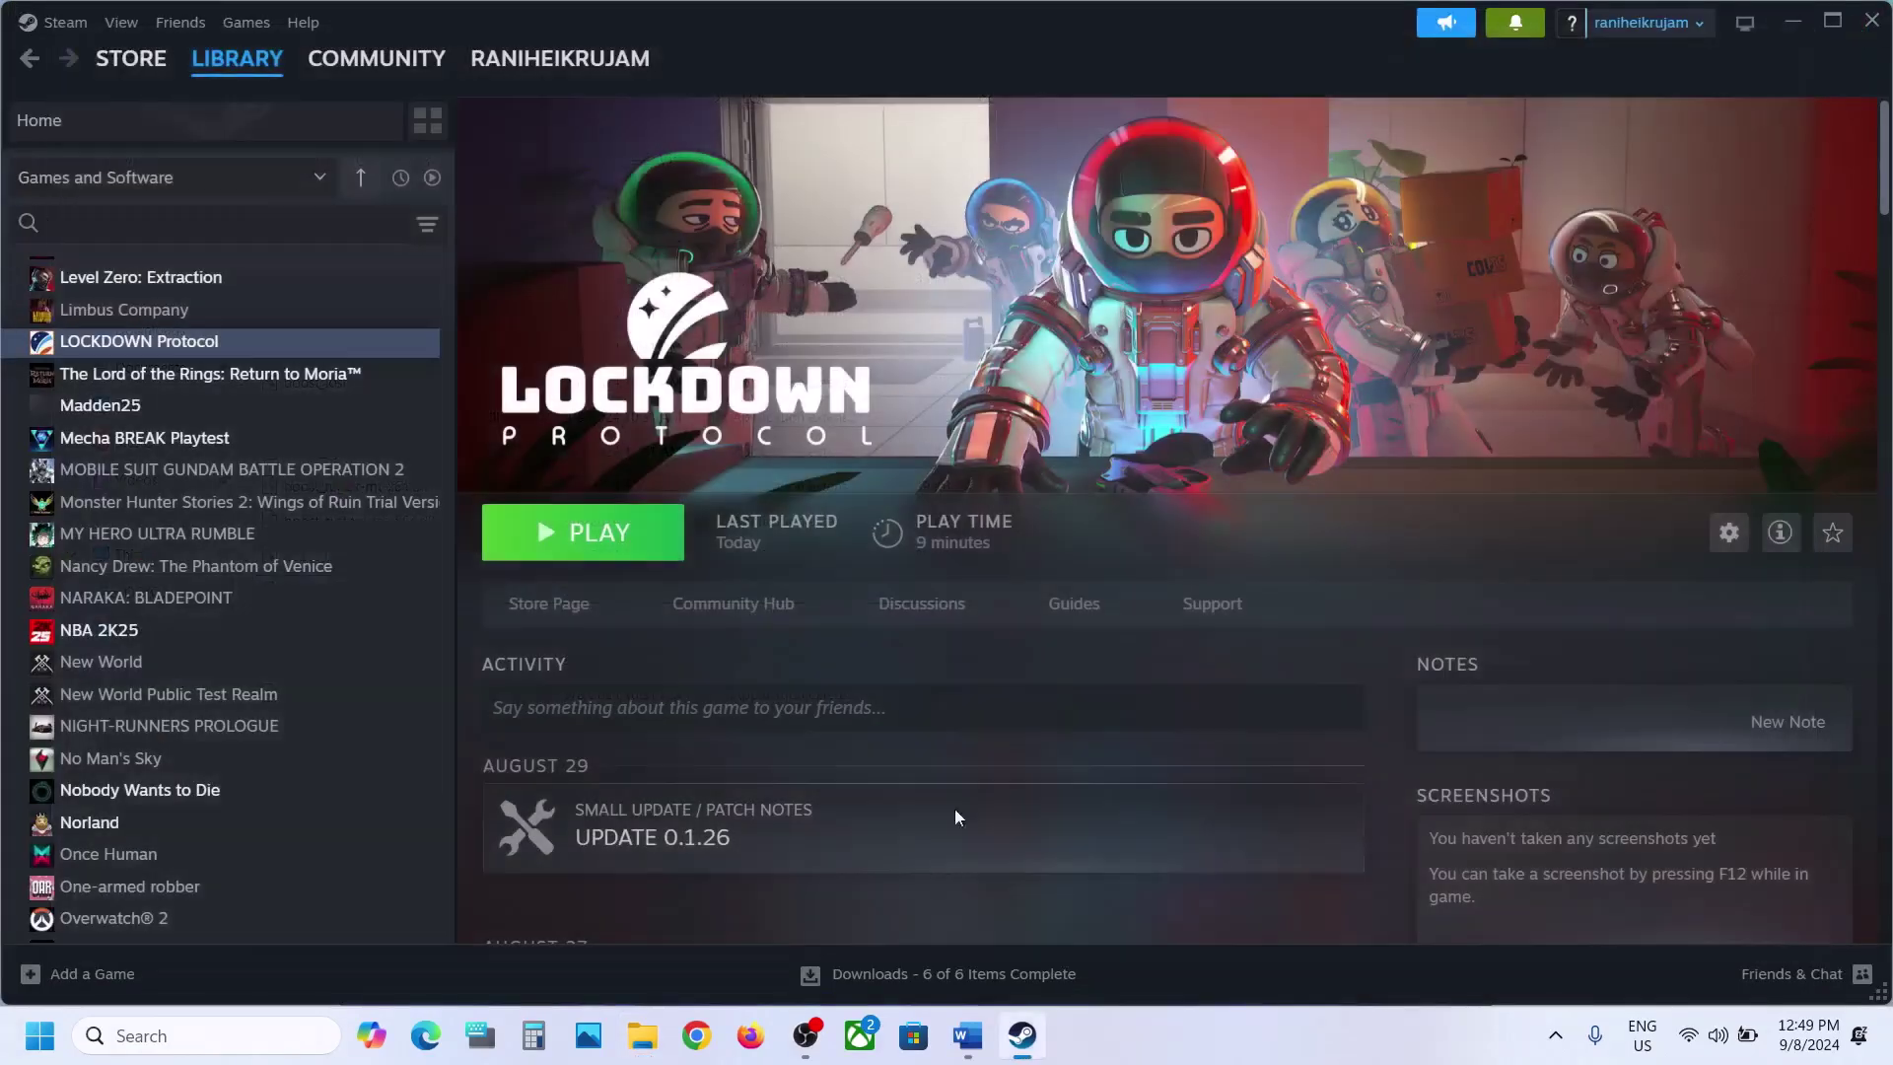
Switch to the Word document, maximize it, and read Step 3 about allowing the game exe through antivirus, controlled folder access and firewall
{"action": "left_click", "coordinate": [967, 1035]}
{"action": "scroll", "coordinate": [789, 659], "scroll_direction": "down", "scroll_amount": 3}
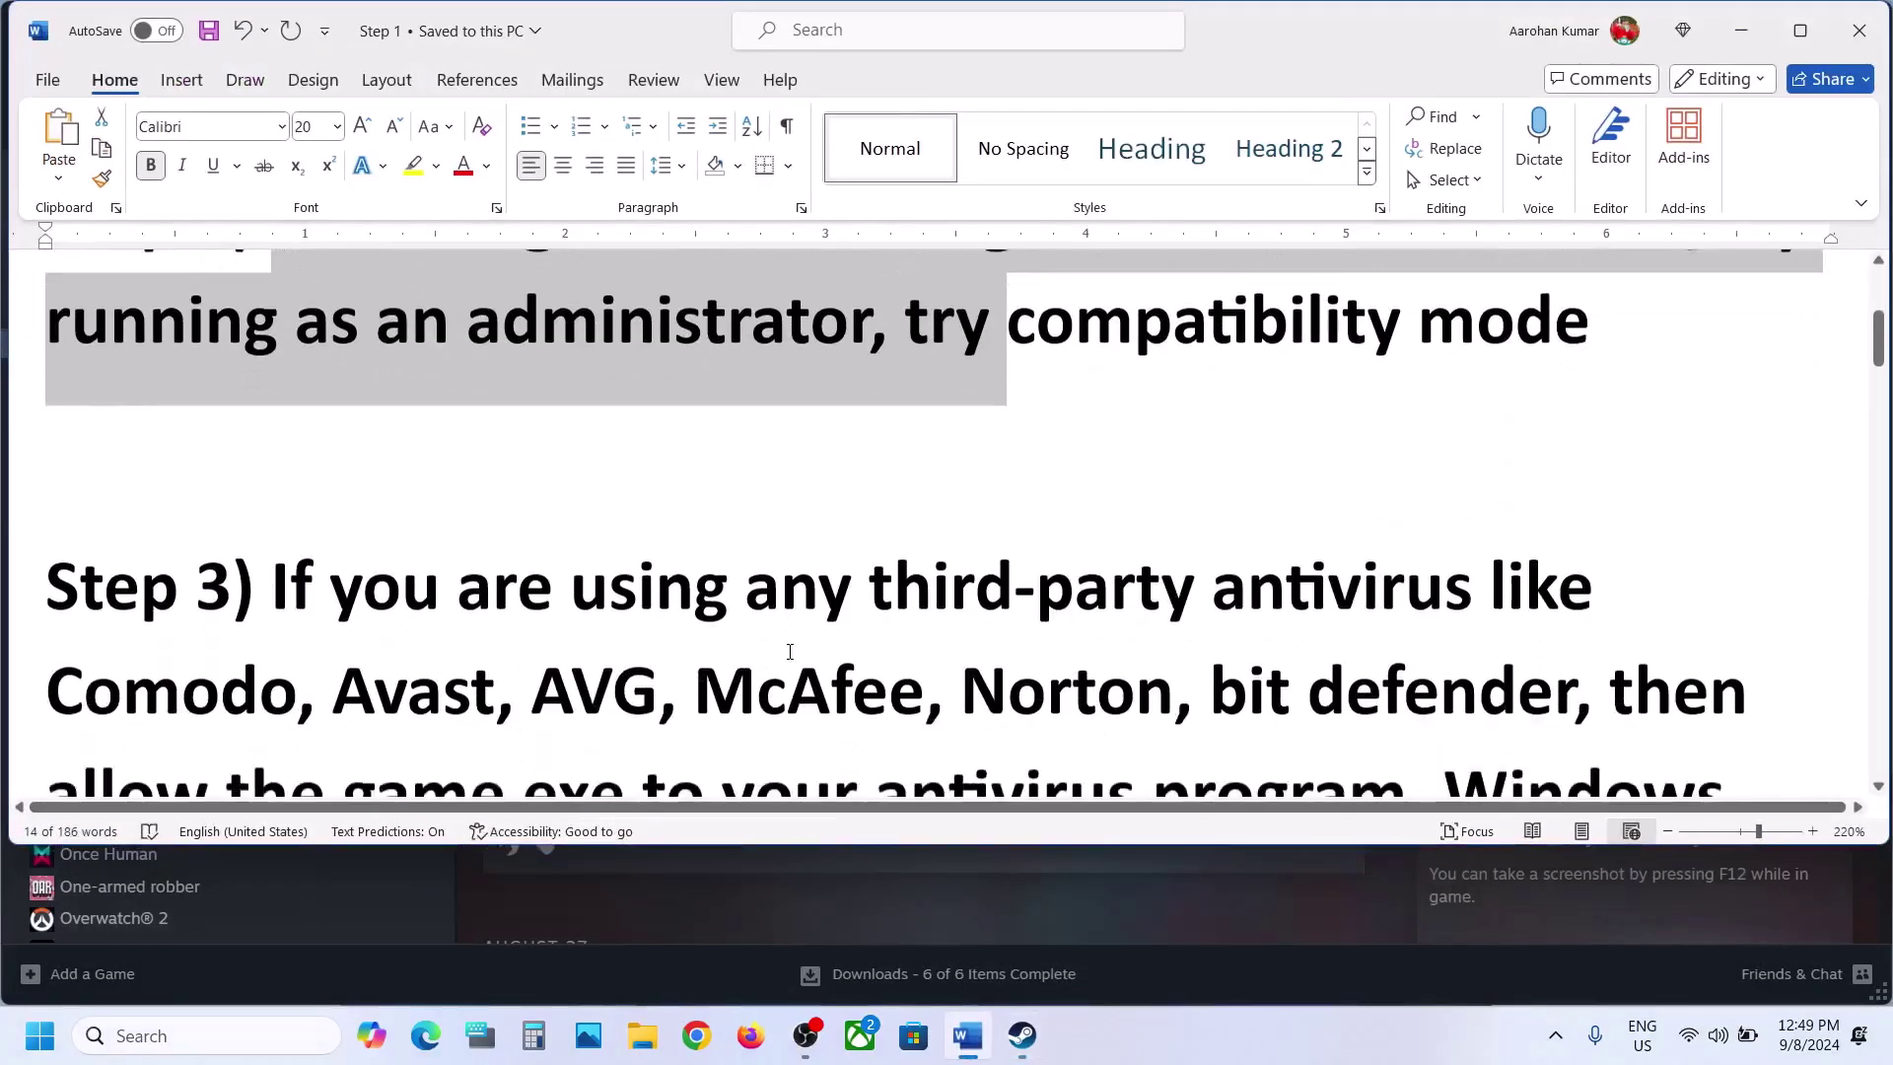
{"action": "left_click_drag", "start_coordinate": [335, 575], "coordinate": [329, 575]}
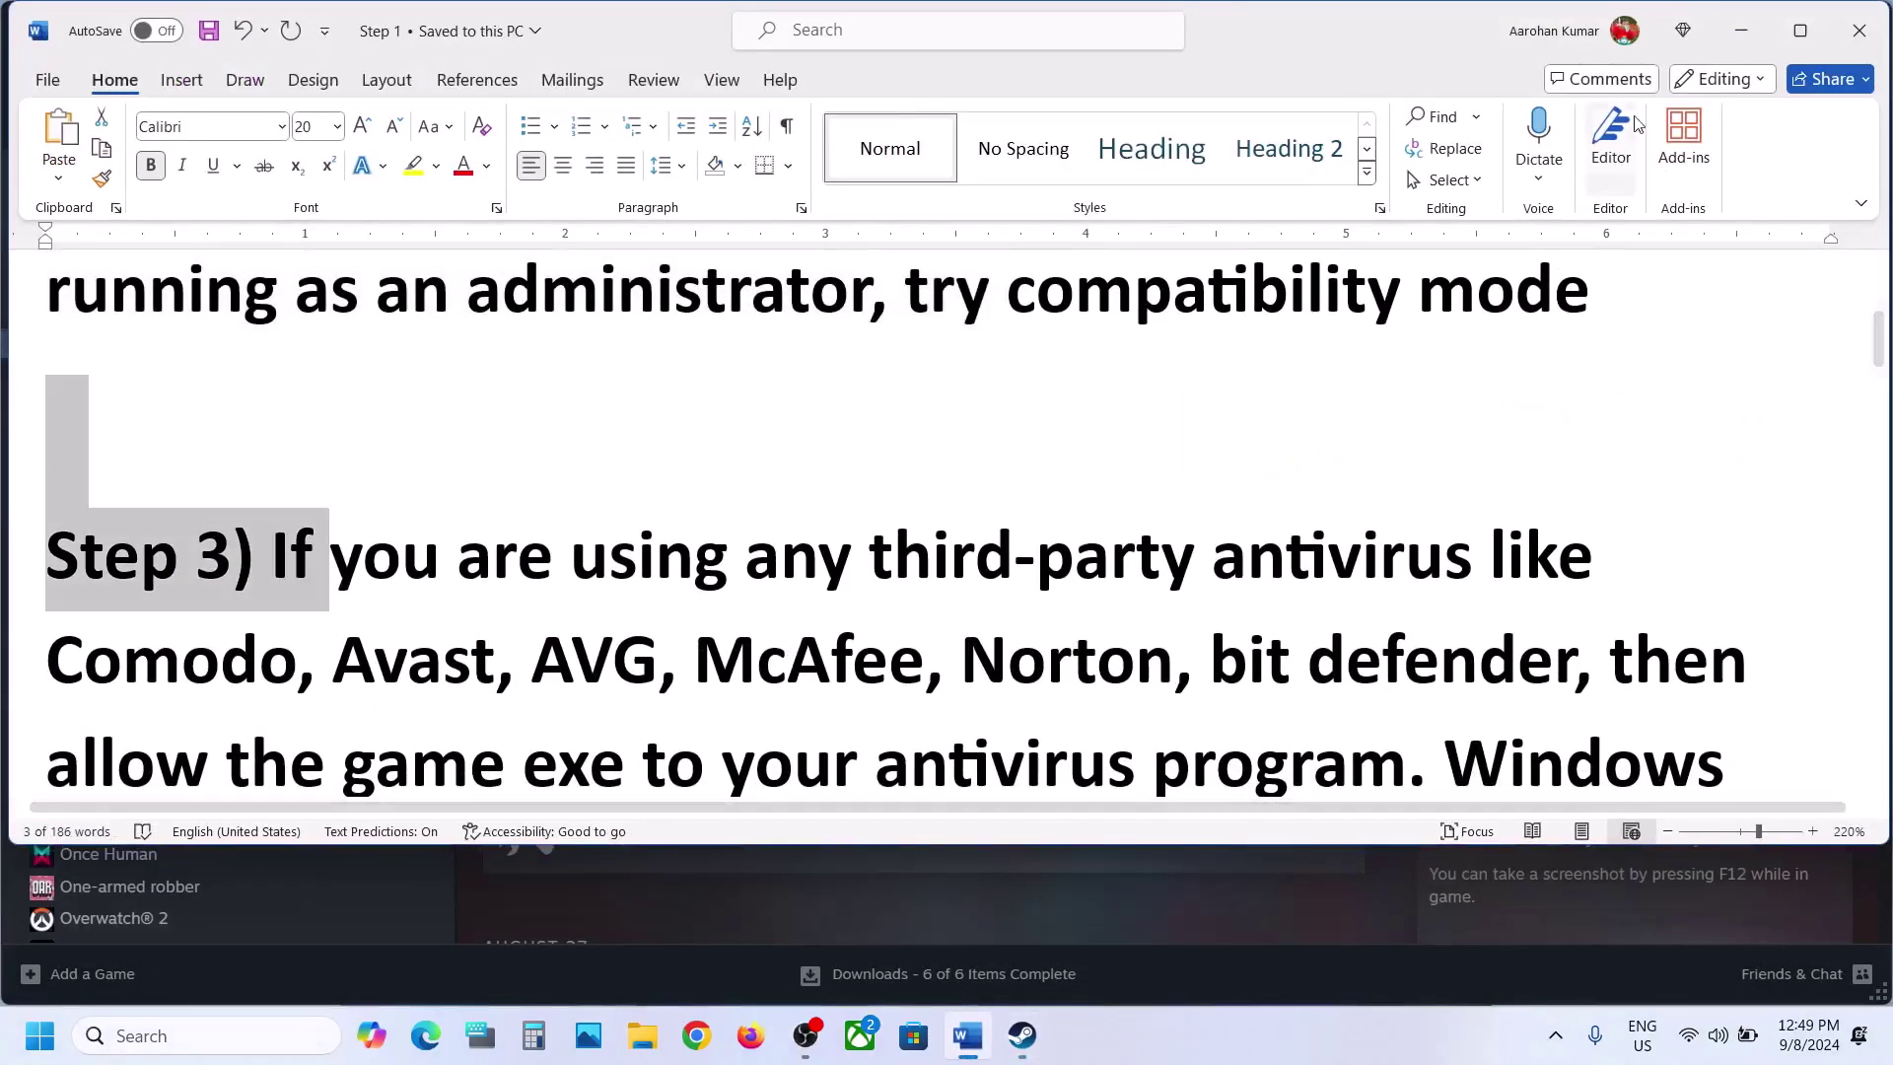
{"action": "left_click", "coordinate": [1801, 28]}
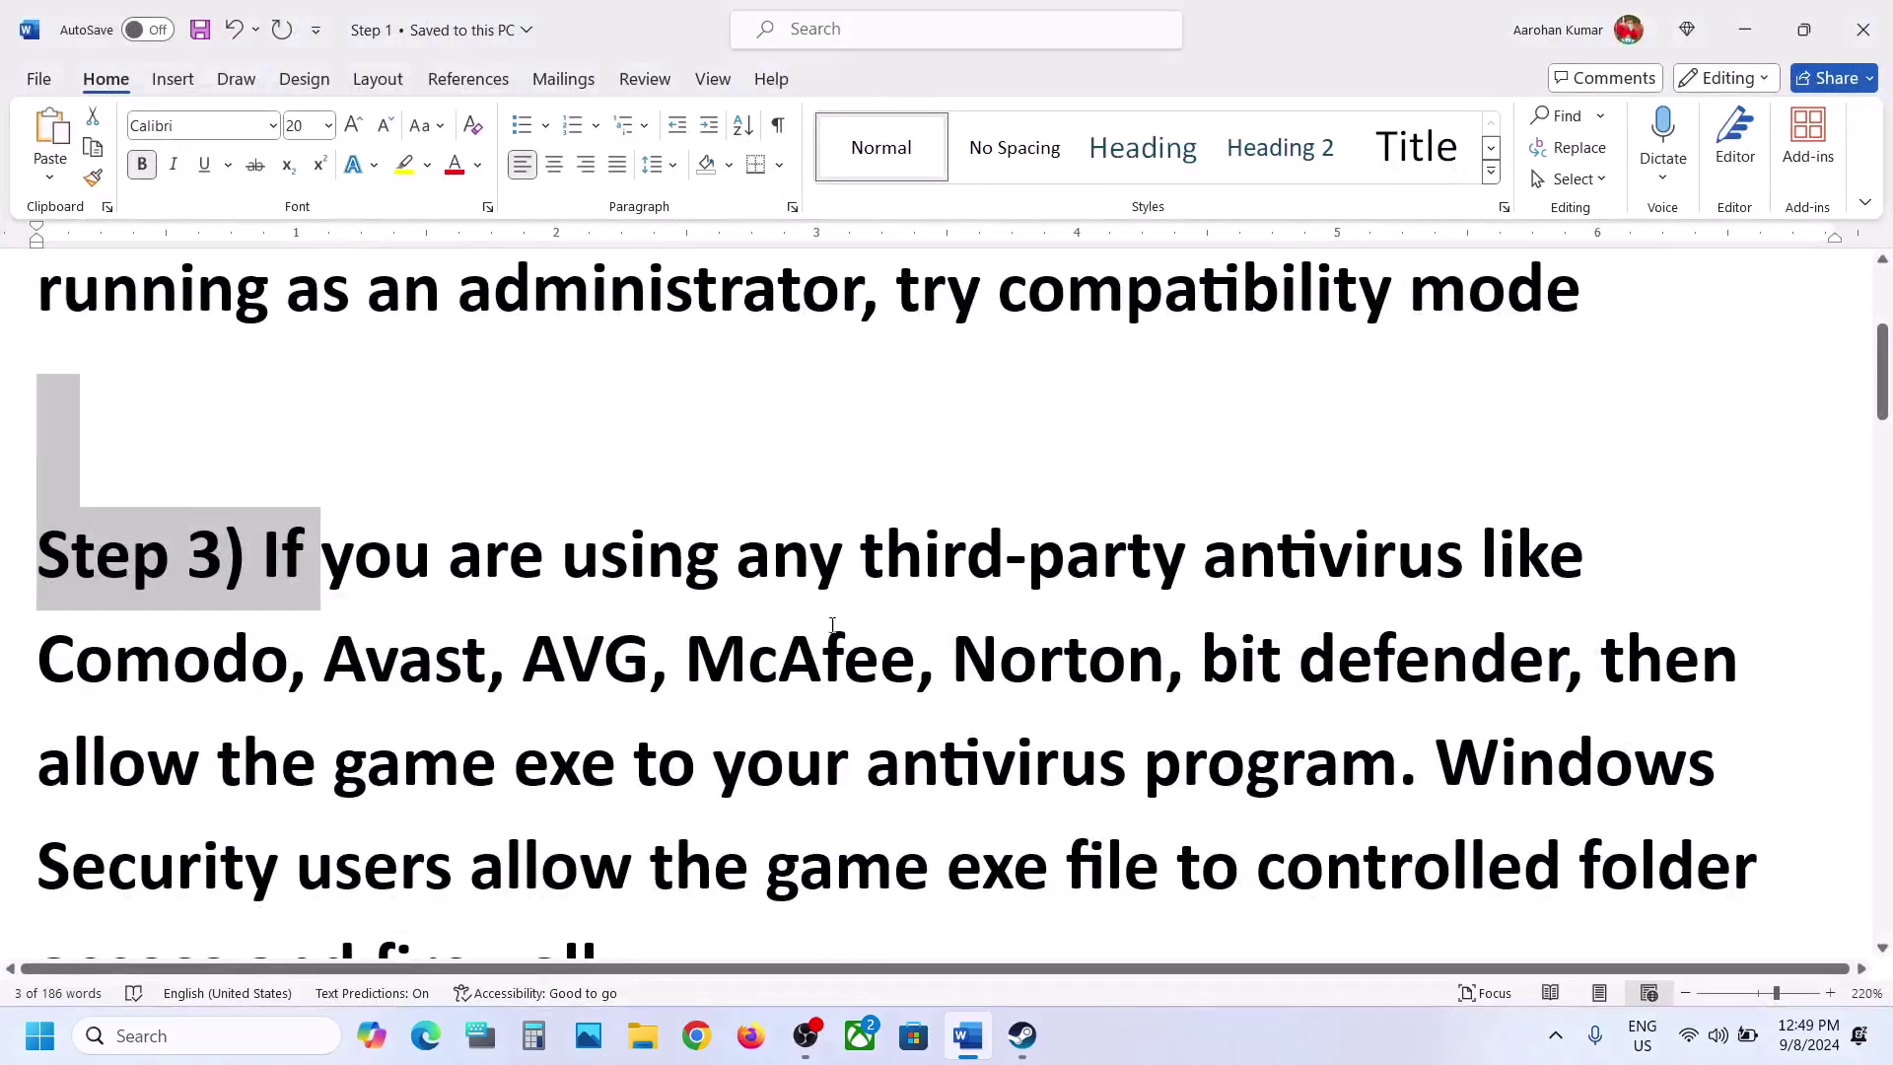
{"action": "double_click", "coordinate": [973, 631]}
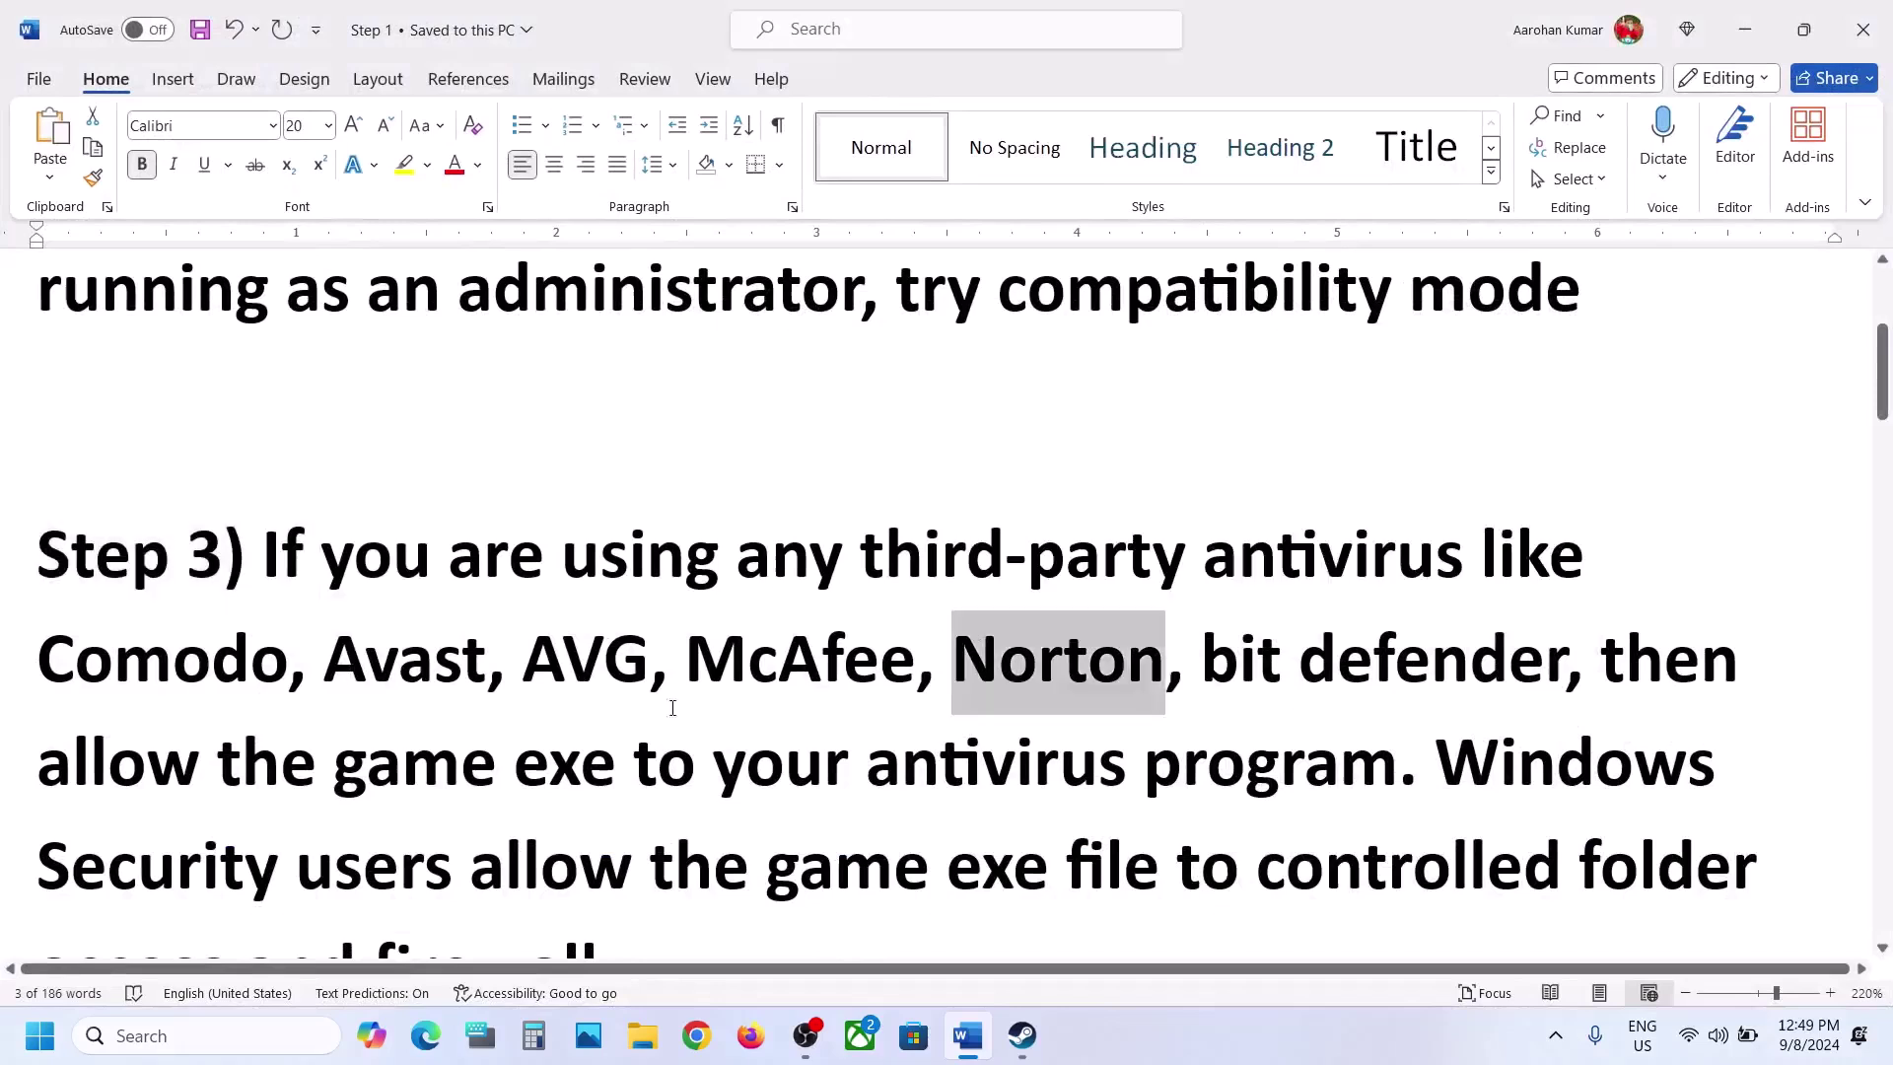
{"action": "left_click", "coordinate": [442, 710]}
{"action": "left_click_drag", "start_coordinate": [258, 684], "coordinate": [1163, 684]}
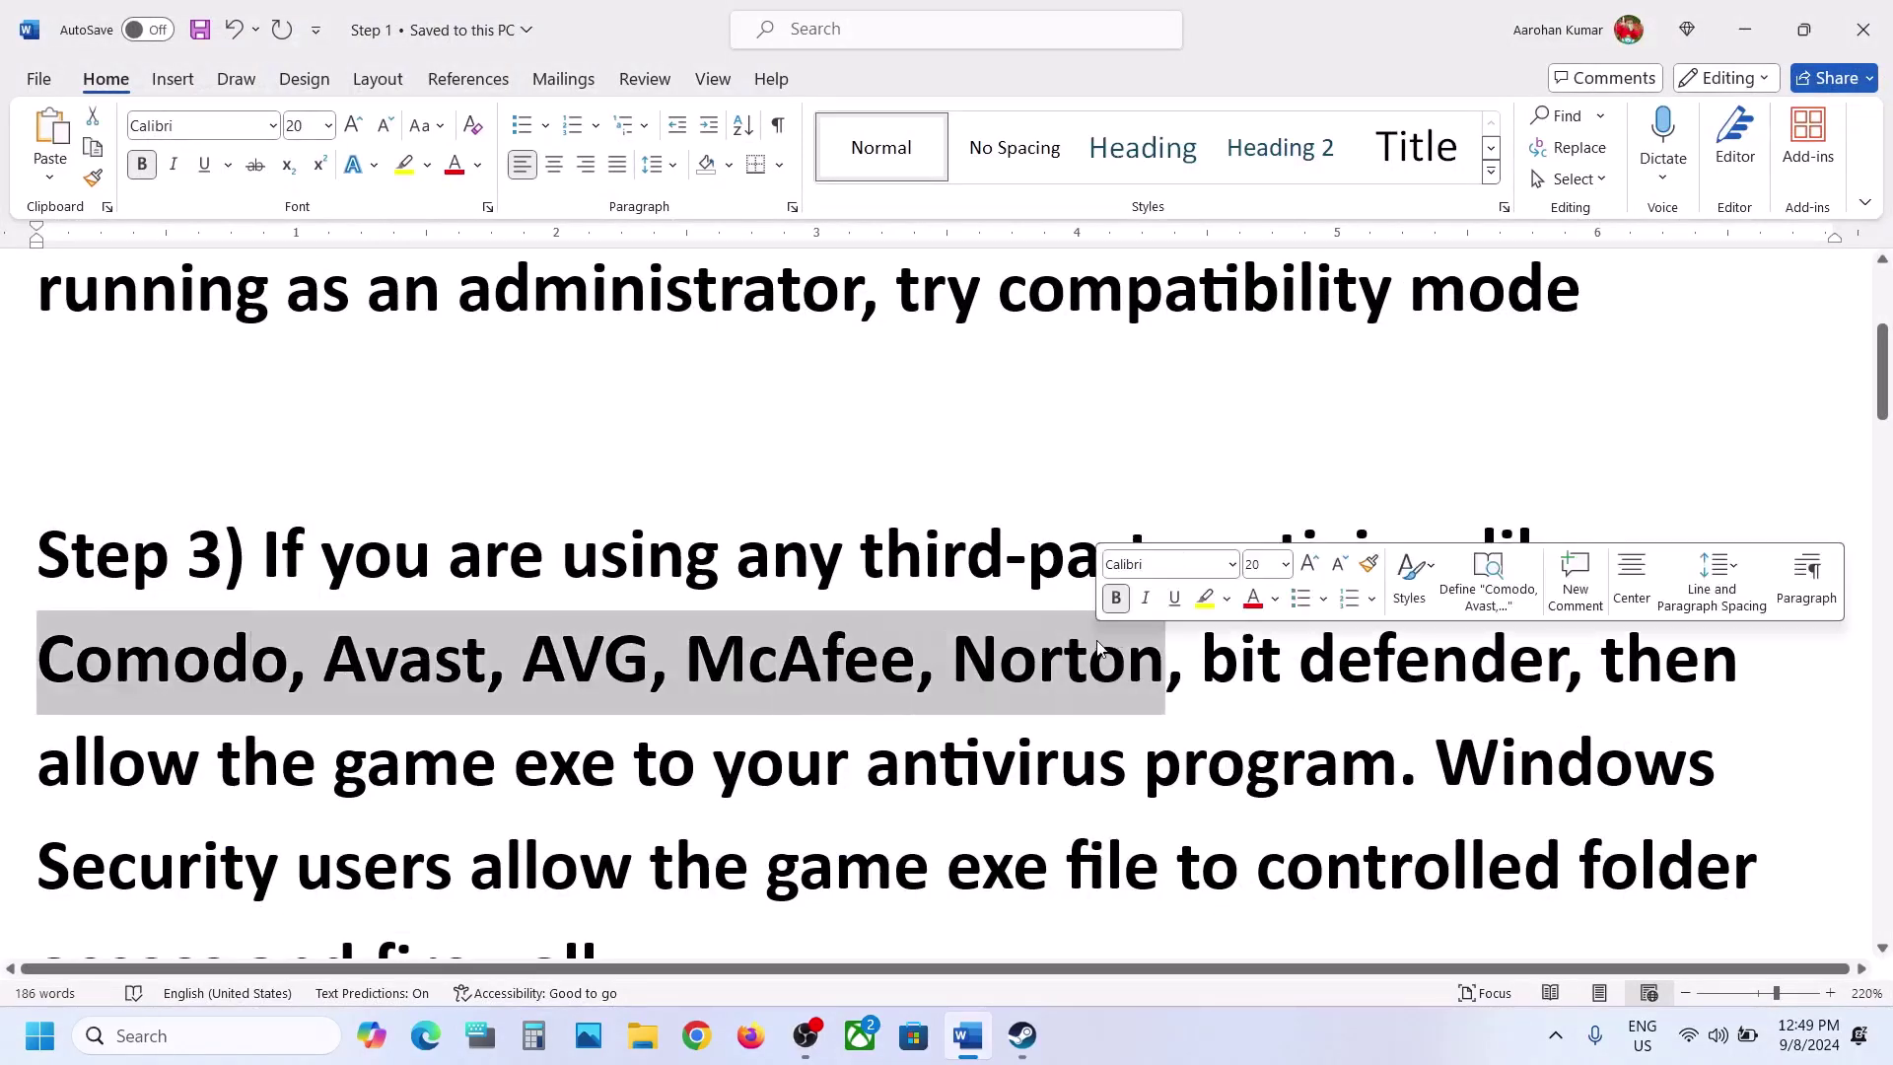
{"action": "left_click_drag", "start_coordinate": [52, 779], "coordinate": [1364, 779]}
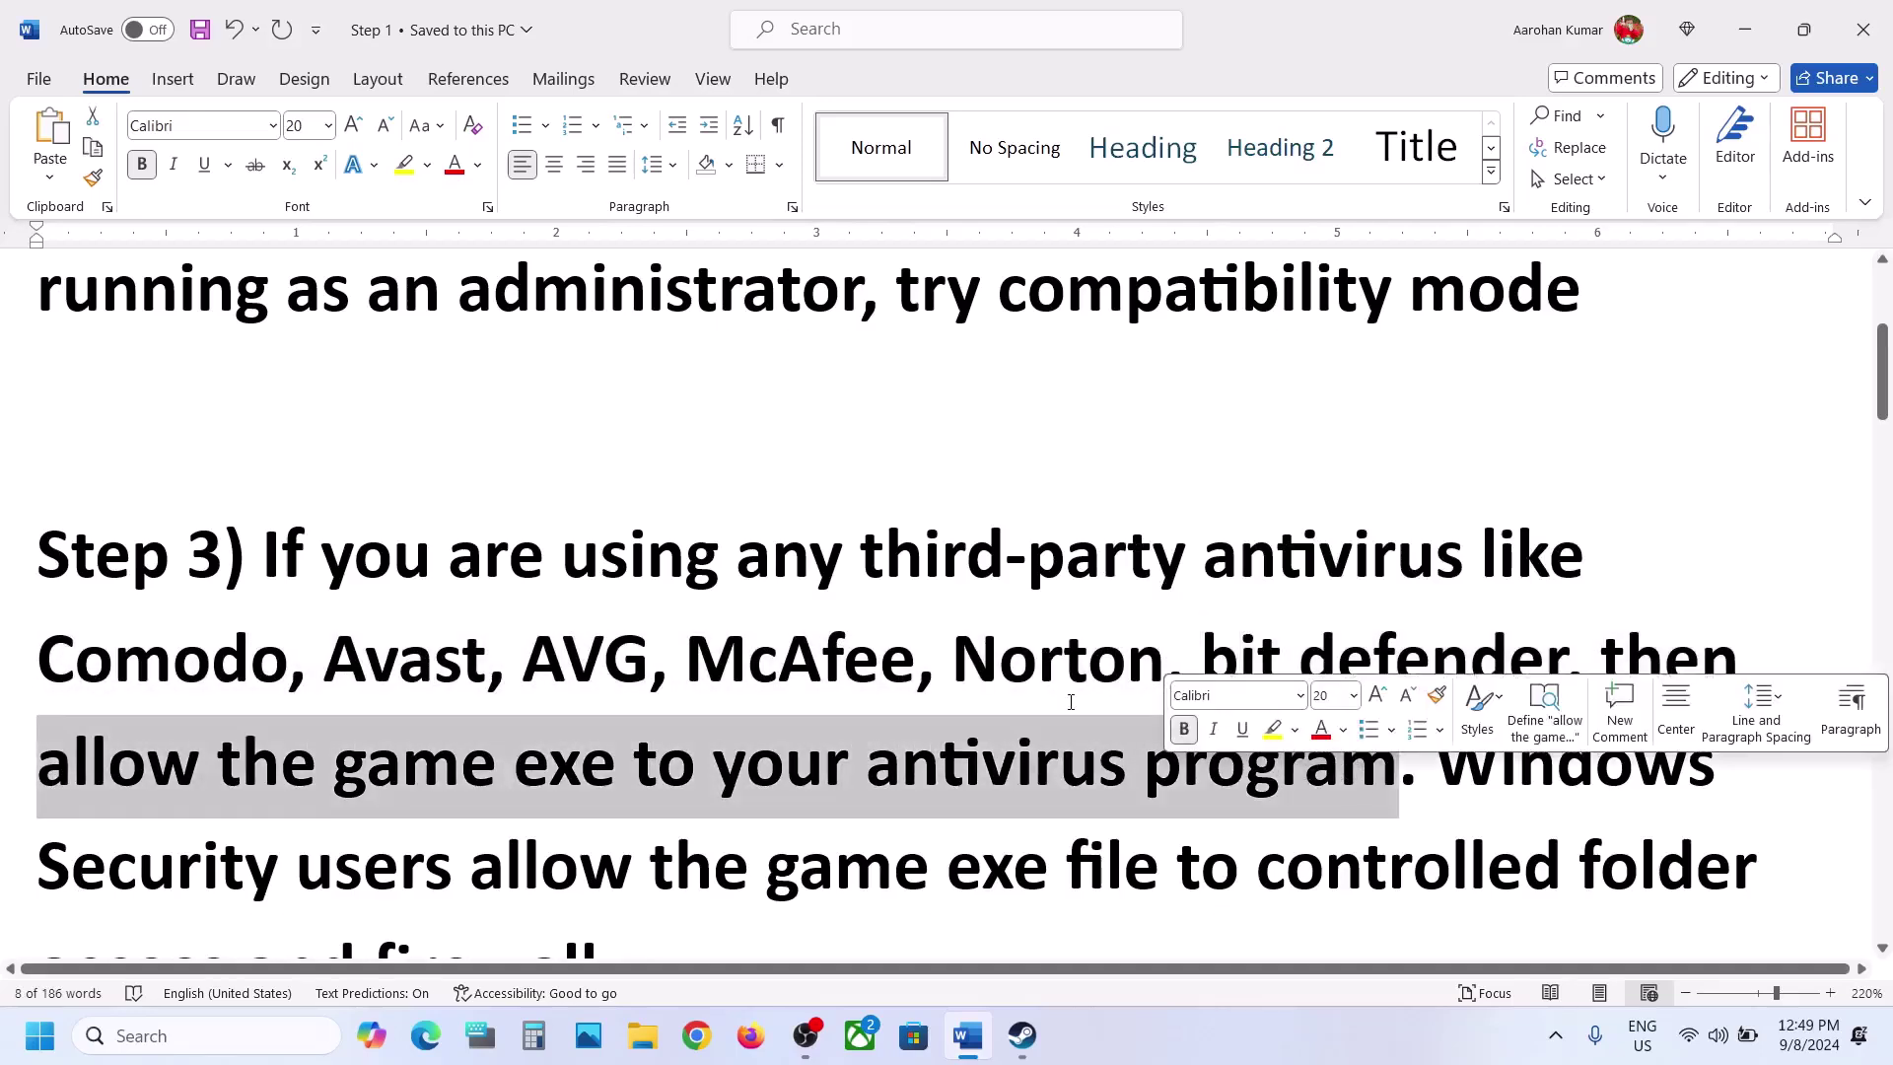
{"action": "scroll", "coordinate": [1463, 567], "scroll_direction": "down", "scroll_amount": 2}
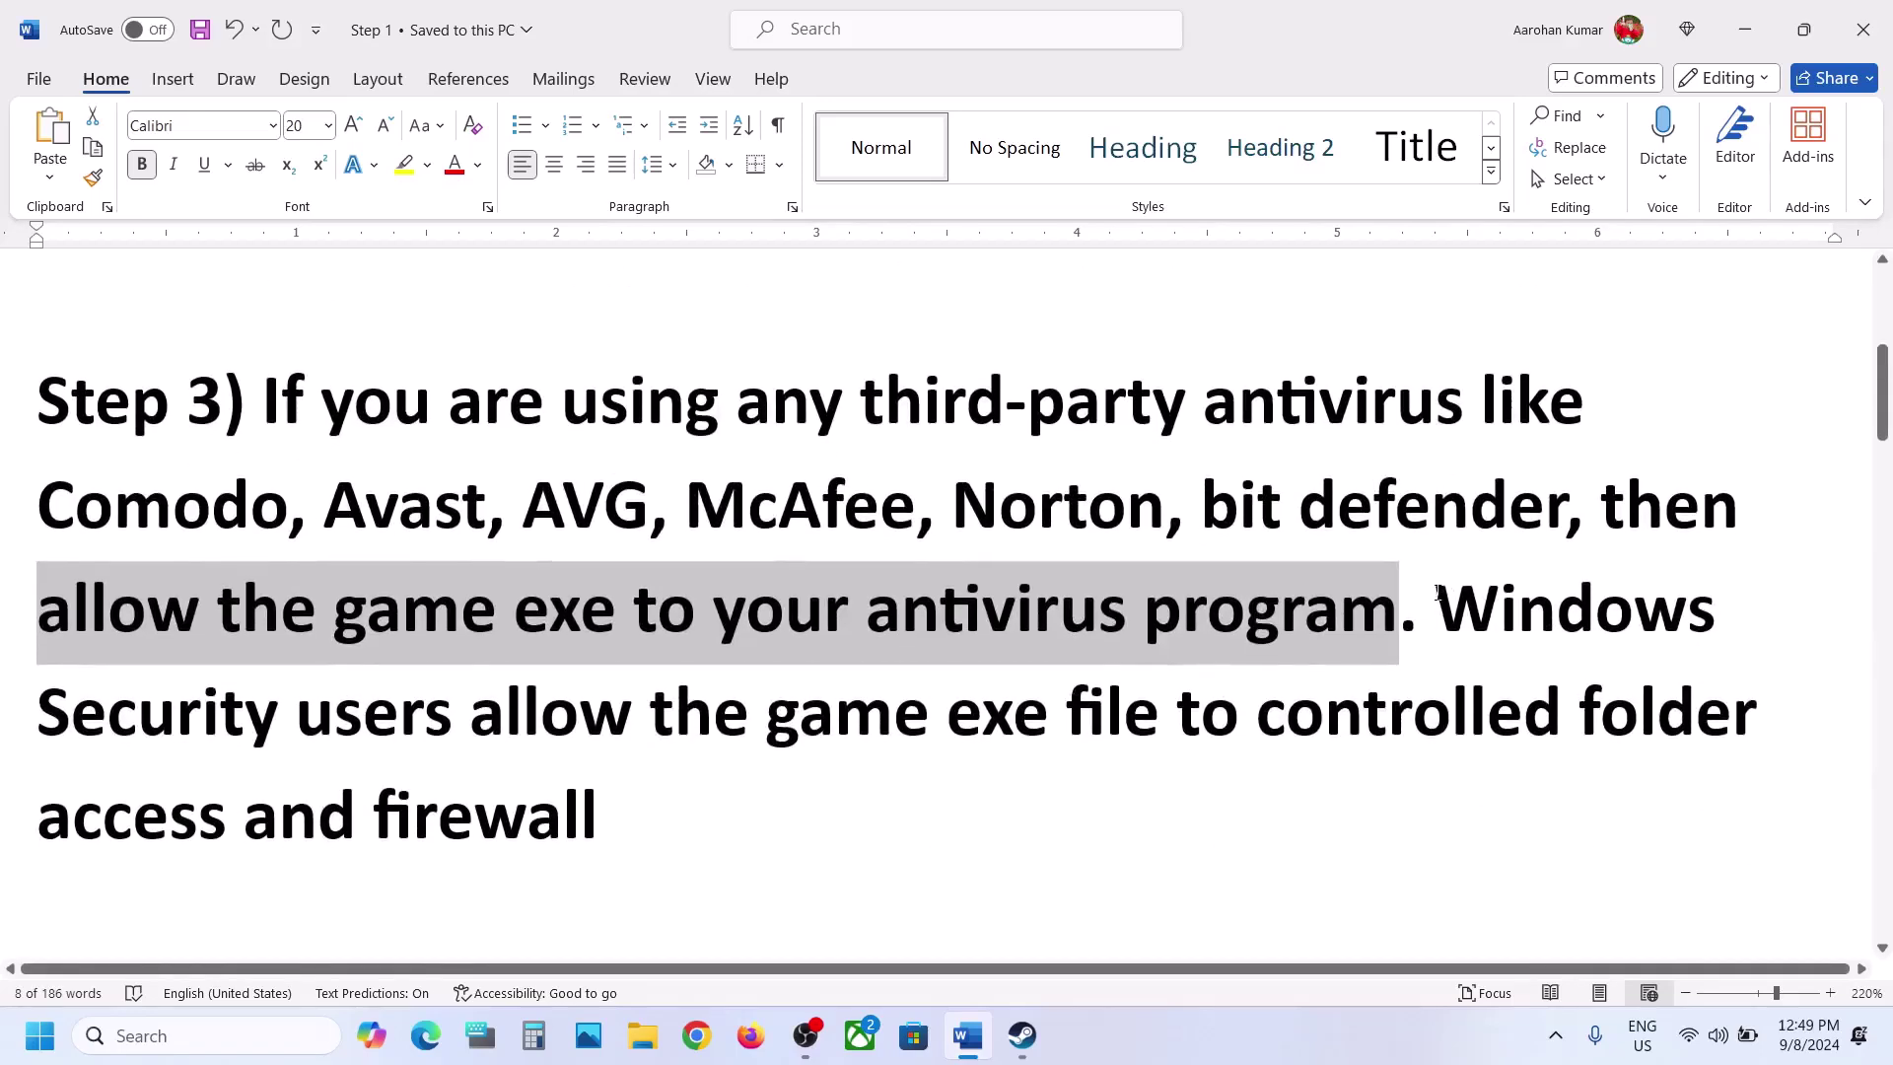
{"action": "left_click_drag", "start_coordinate": [1439, 593], "coordinate": [1556, 594]}
Switch to Windows Settings and open the list of apps allowed through Controlled folder access in Windows Security's ransomware protection
{"action": "key", "text": "super+i"}
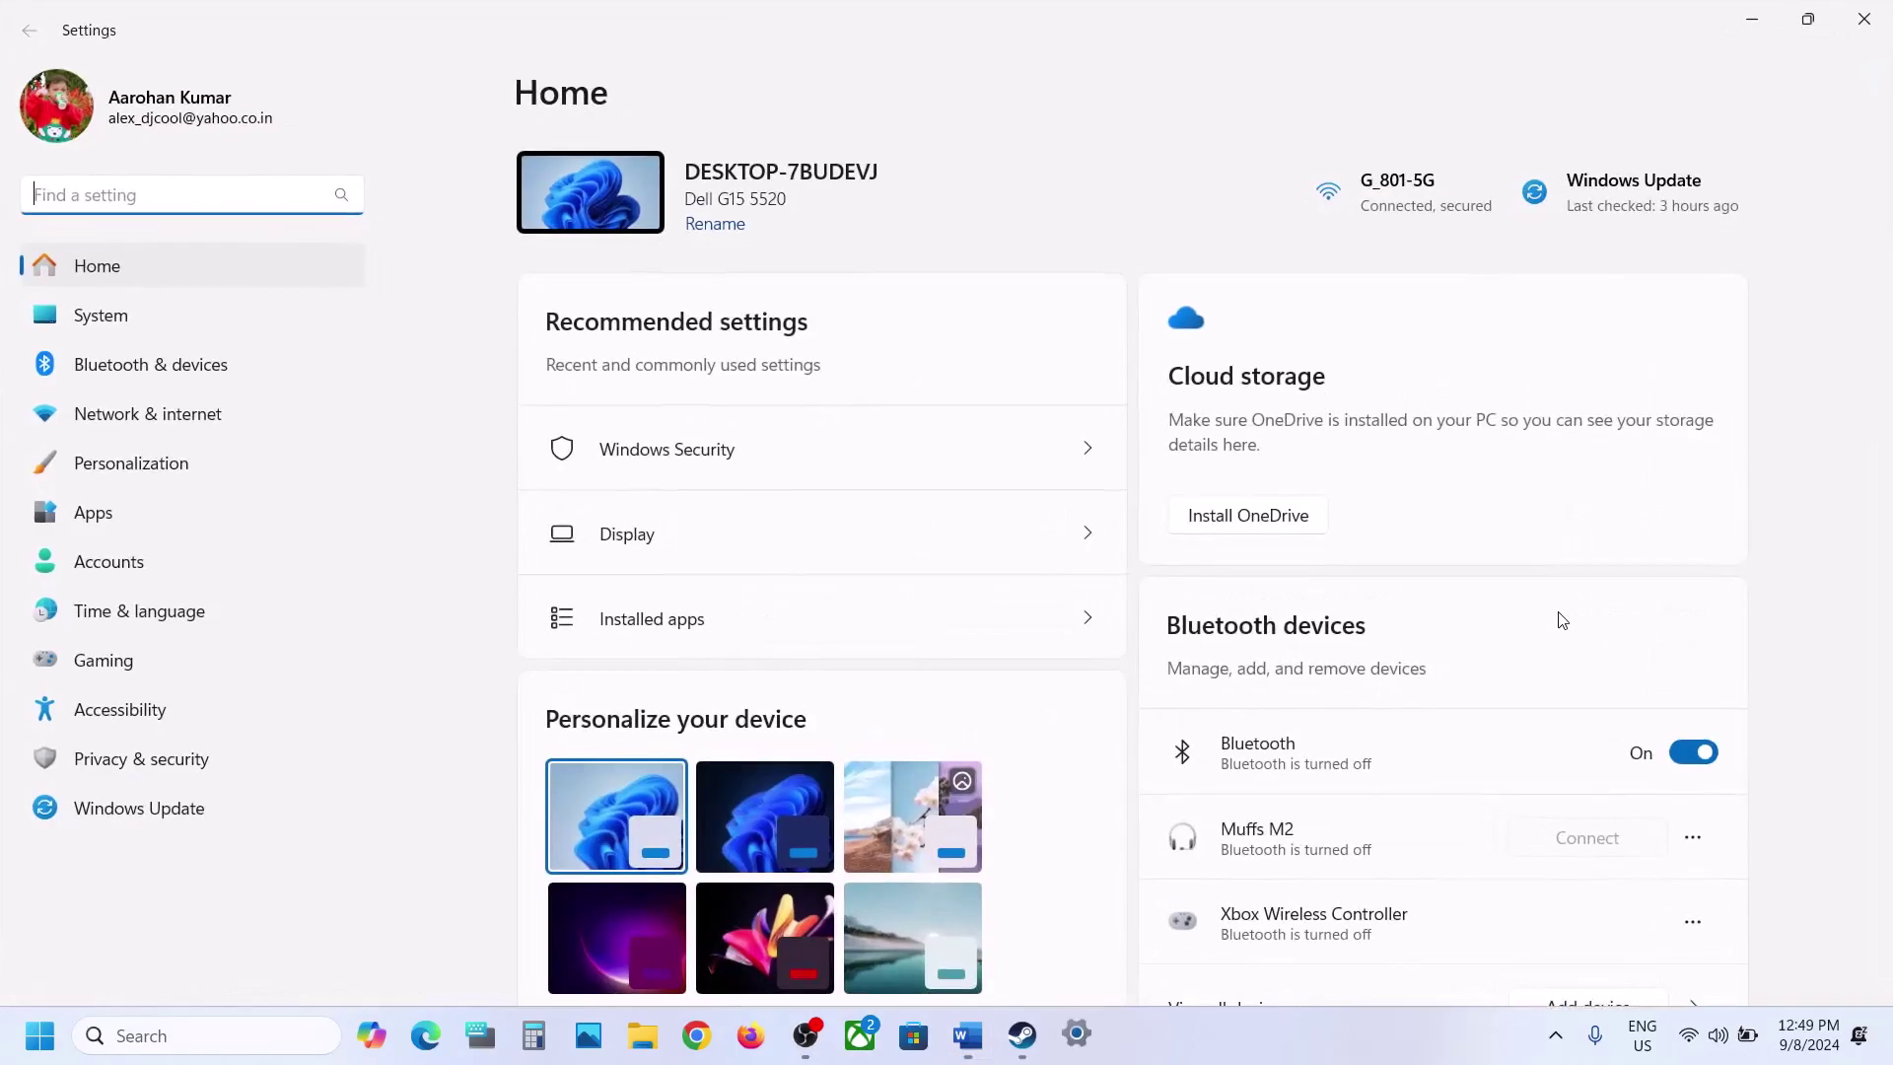
{"action": "left_click", "coordinate": [143, 758]}
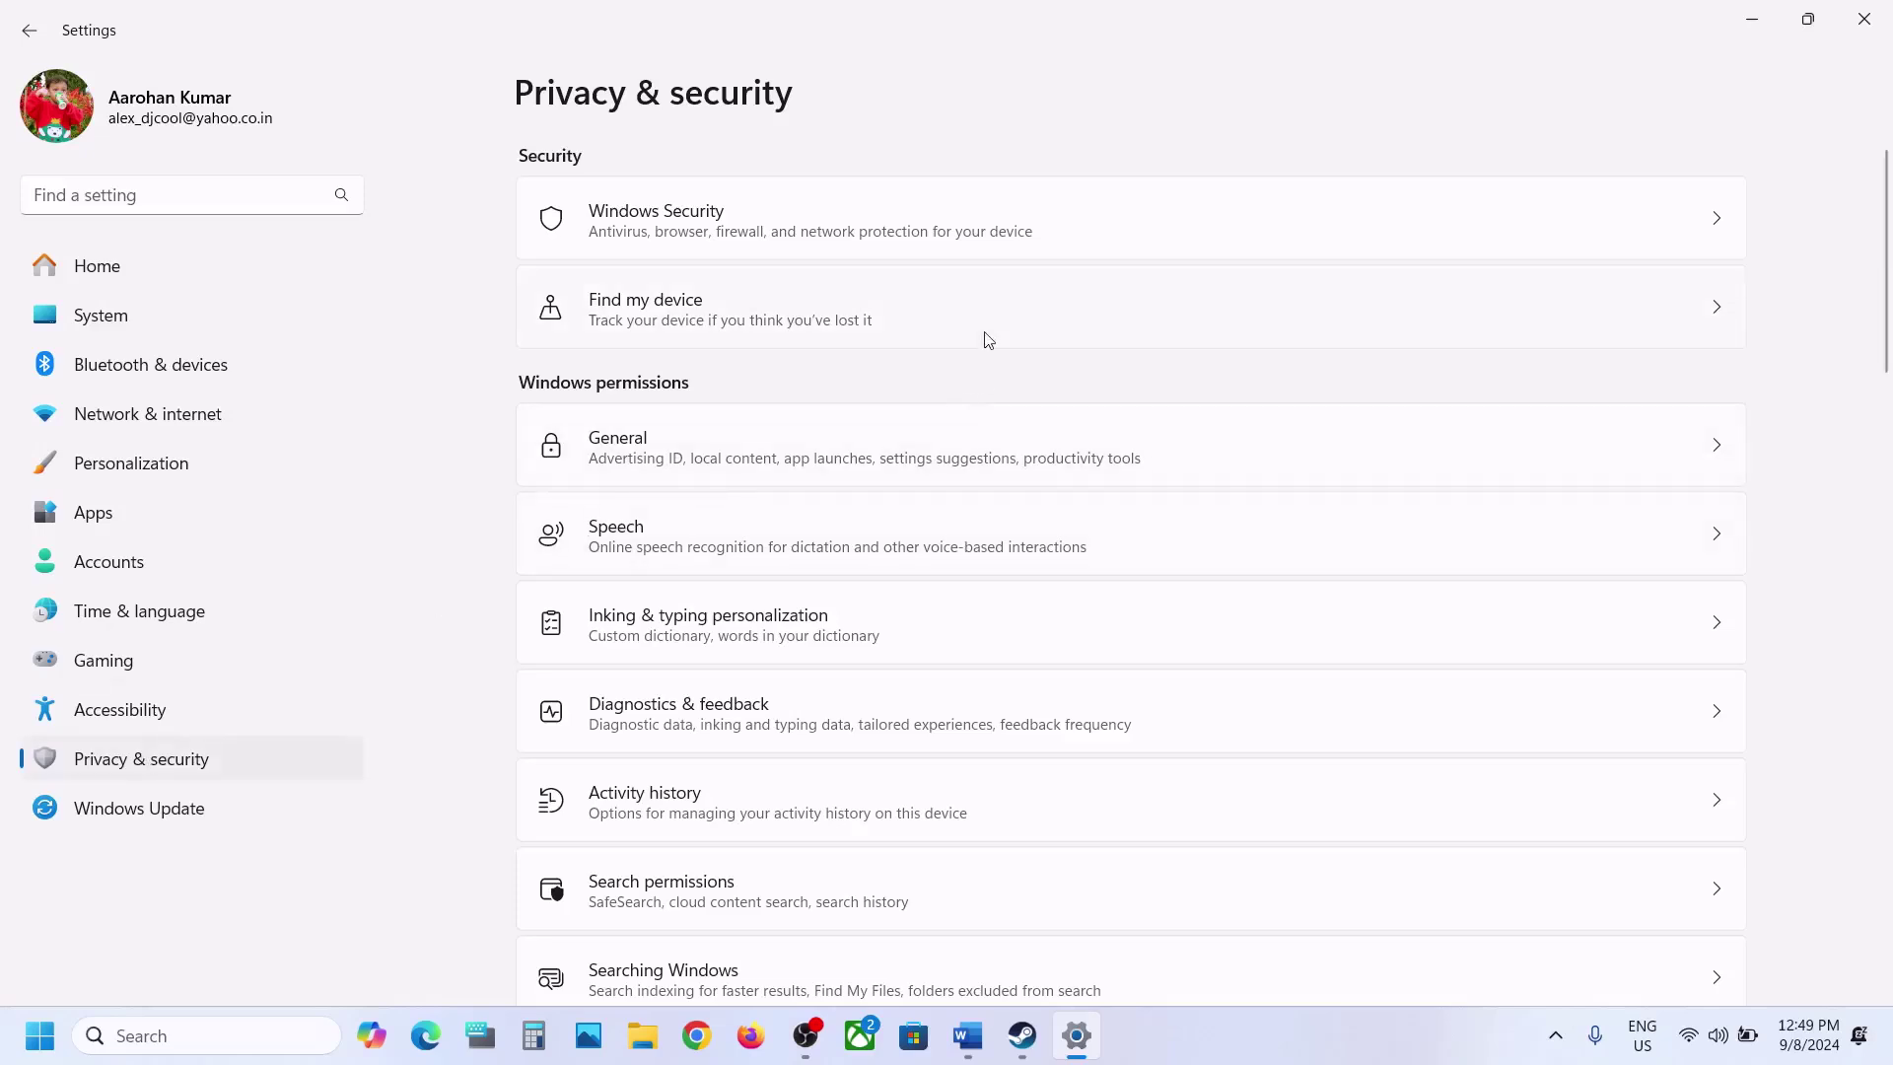
{"action": "left_click", "coordinate": [717, 233]}
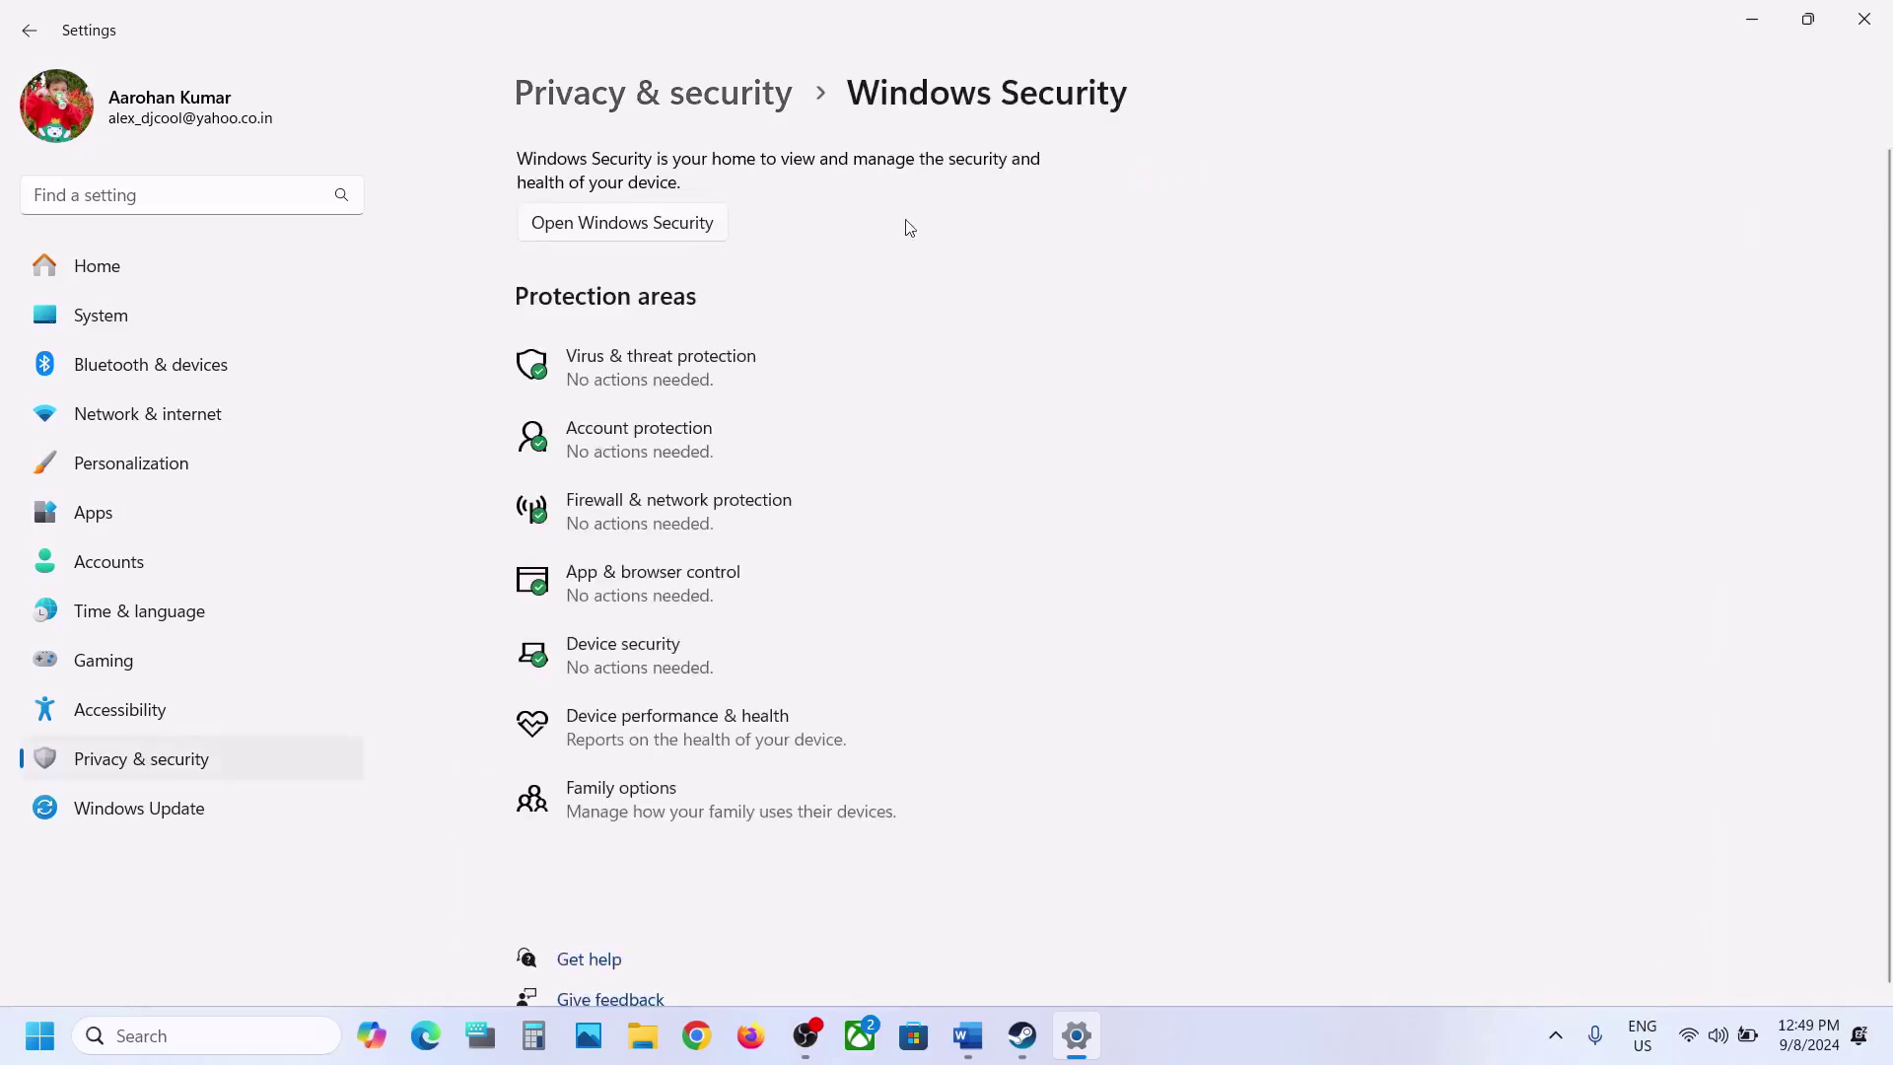
{"action": "left_click", "coordinate": [709, 371]}
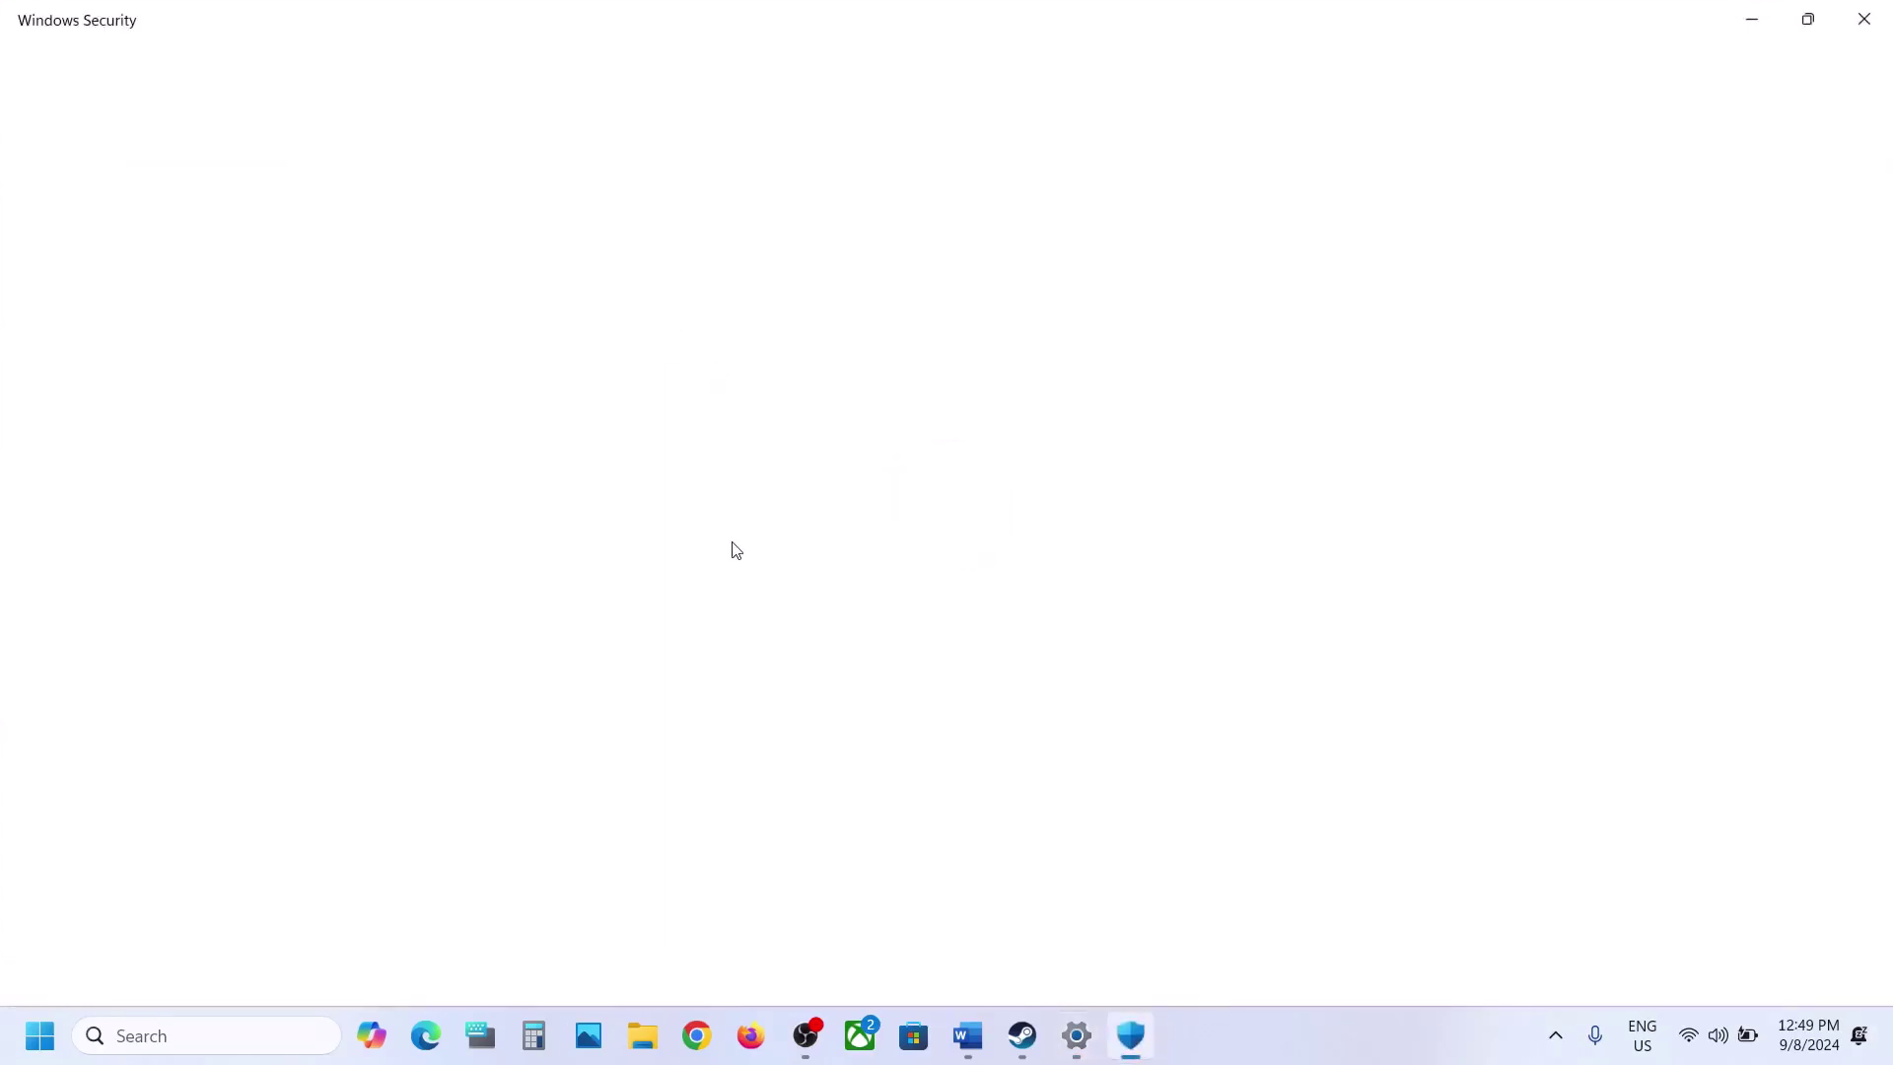
{"action": "scroll", "coordinate": [735, 550], "scroll_direction": "down", "scroll_amount": 3}
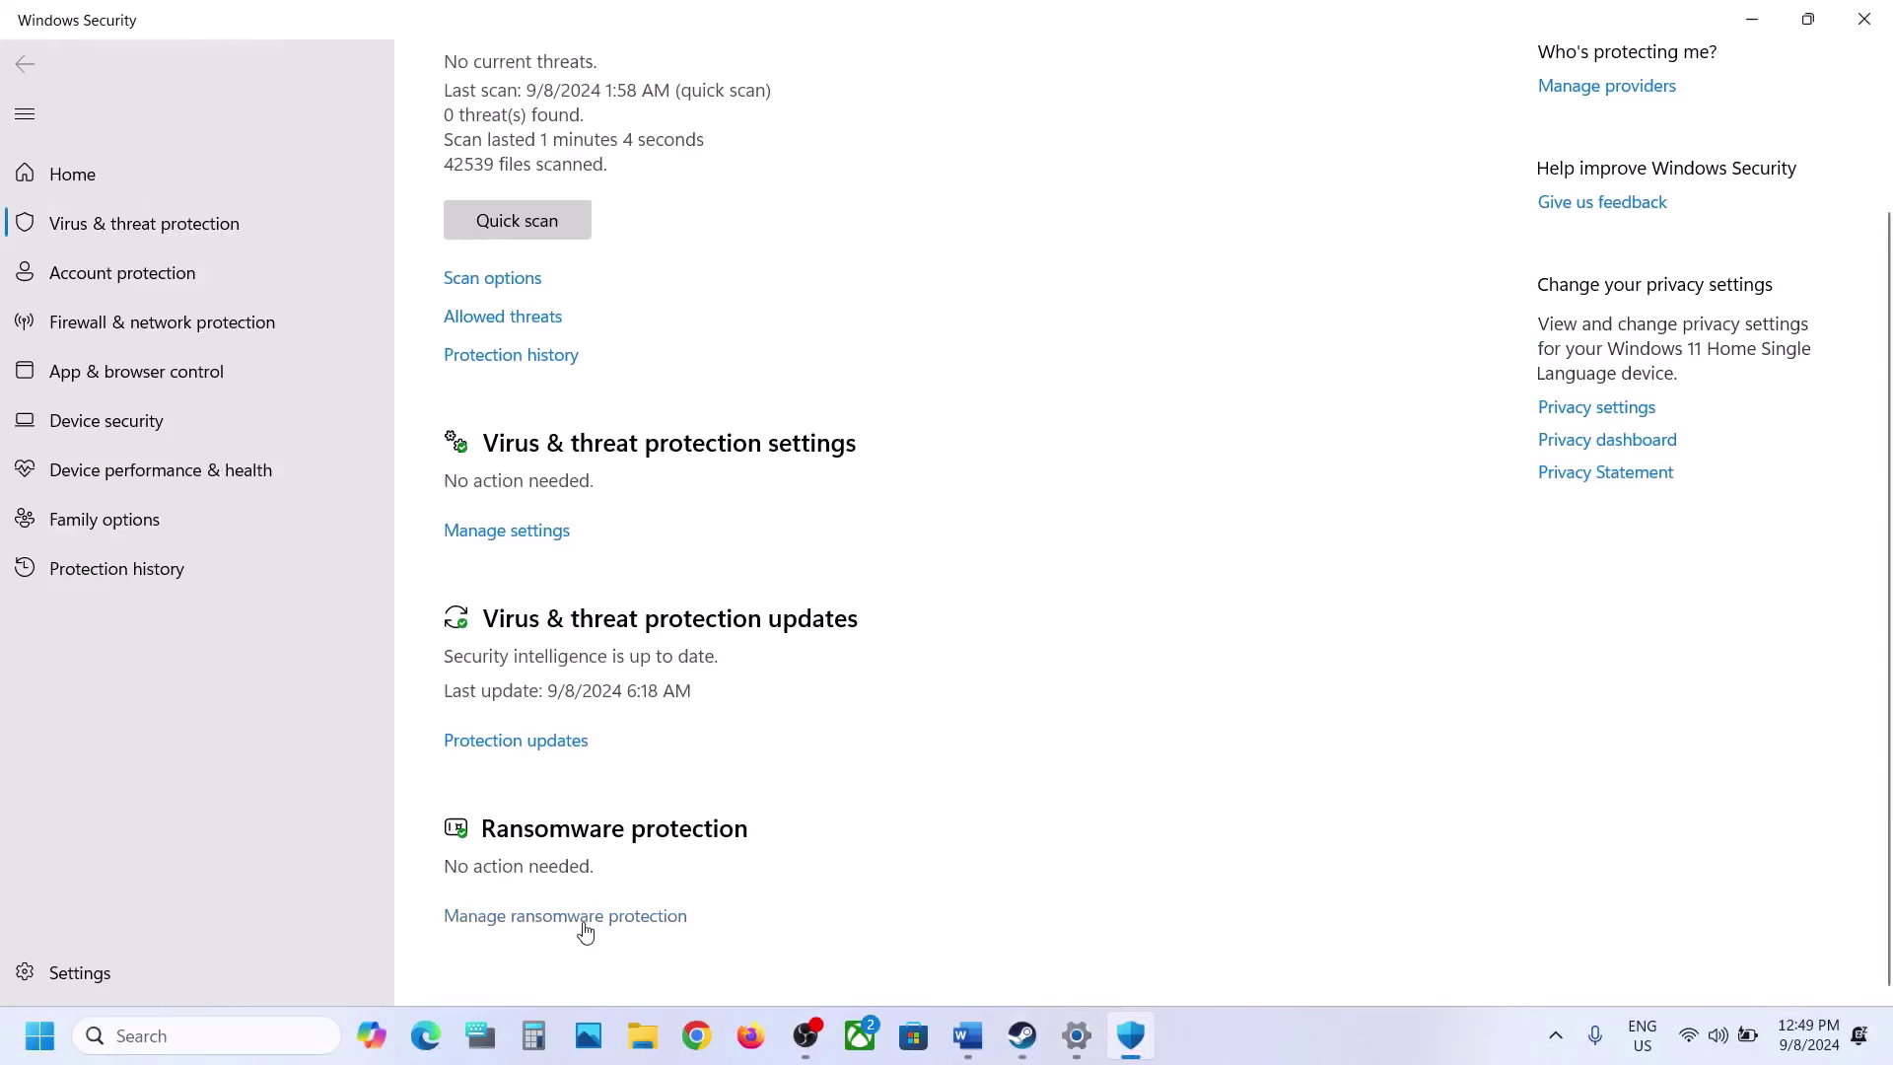
{"action": "left_click", "coordinate": [586, 917]}
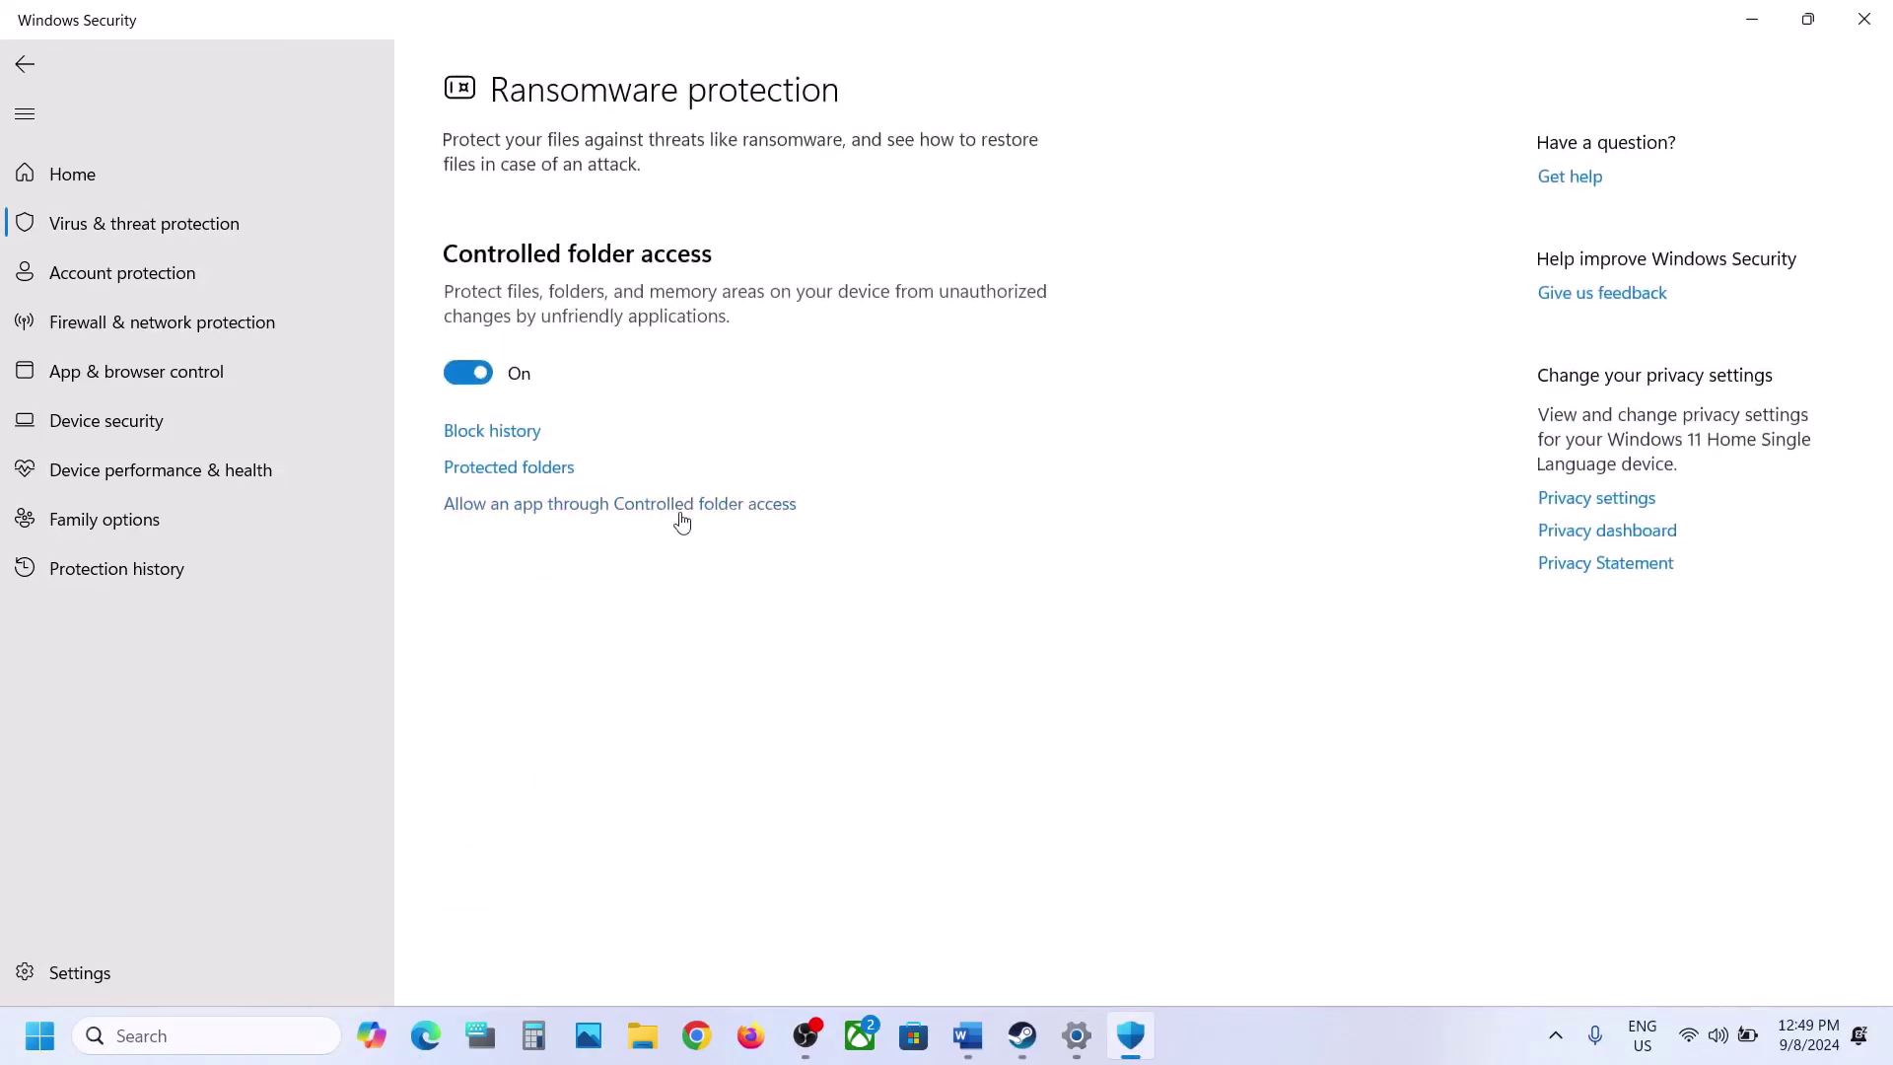
{"action": "left_click", "coordinate": [681, 505]}
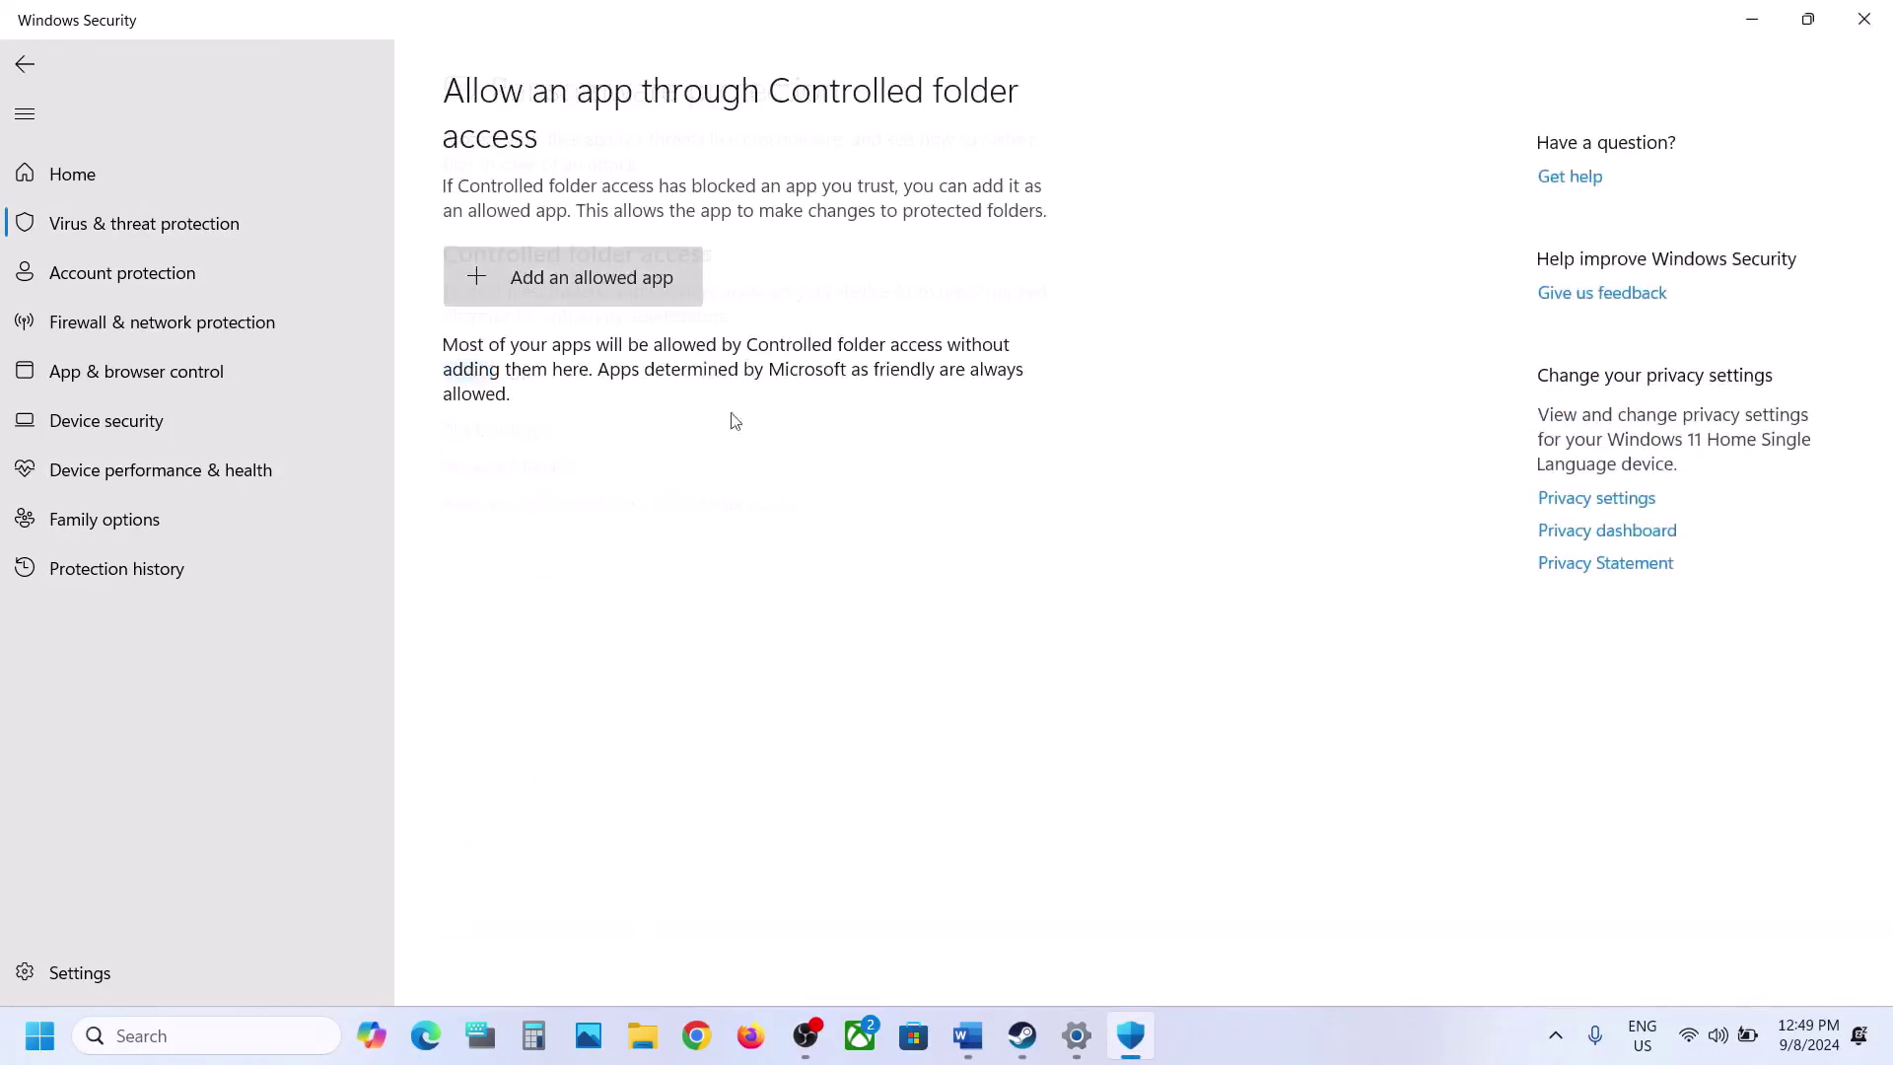
Start adding an allowed app from all apps and browse to the Program Files (x86) folder on the C: drive
{"action": "scroll", "coordinate": [570, 276], "scroll_direction": "down", "scroll_amount": 2}
{"action": "left_click", "coordinate": [550, 112]}
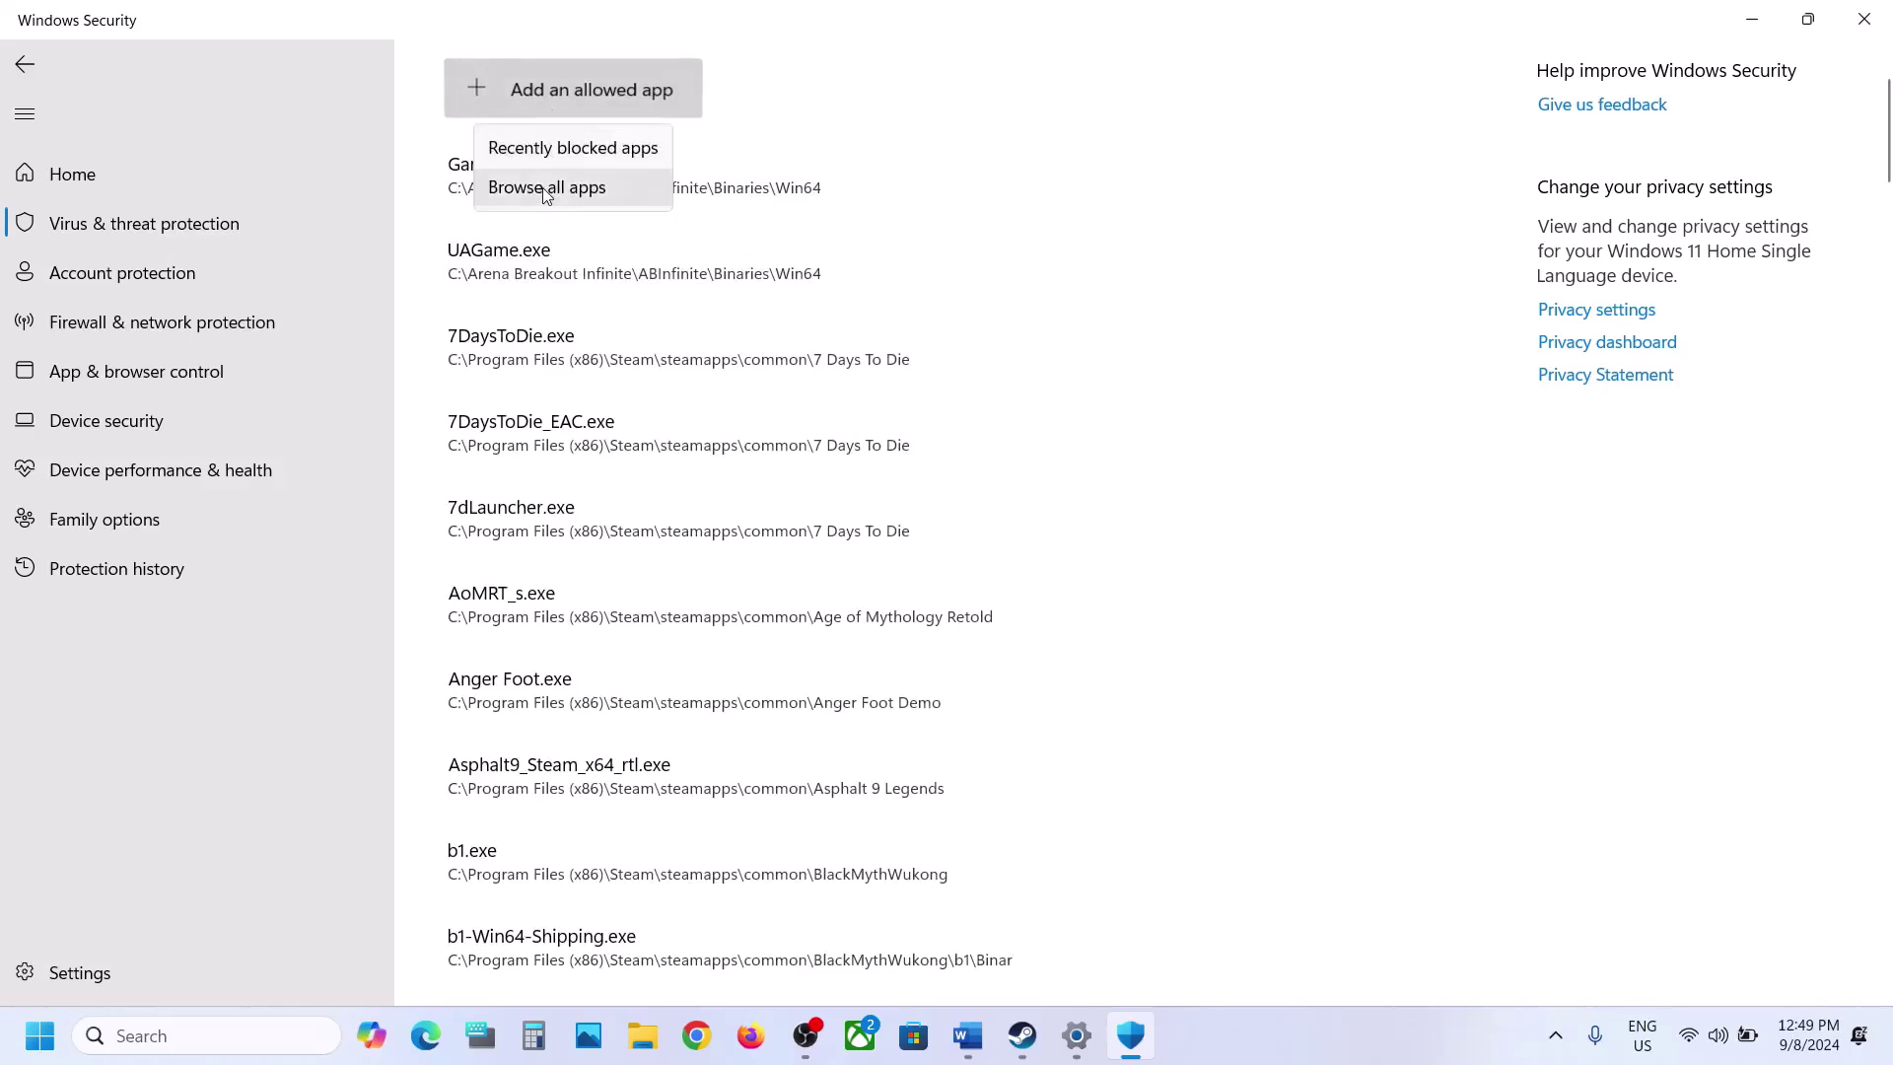
{"action": "left_click", "coordinate": [542, 187]}
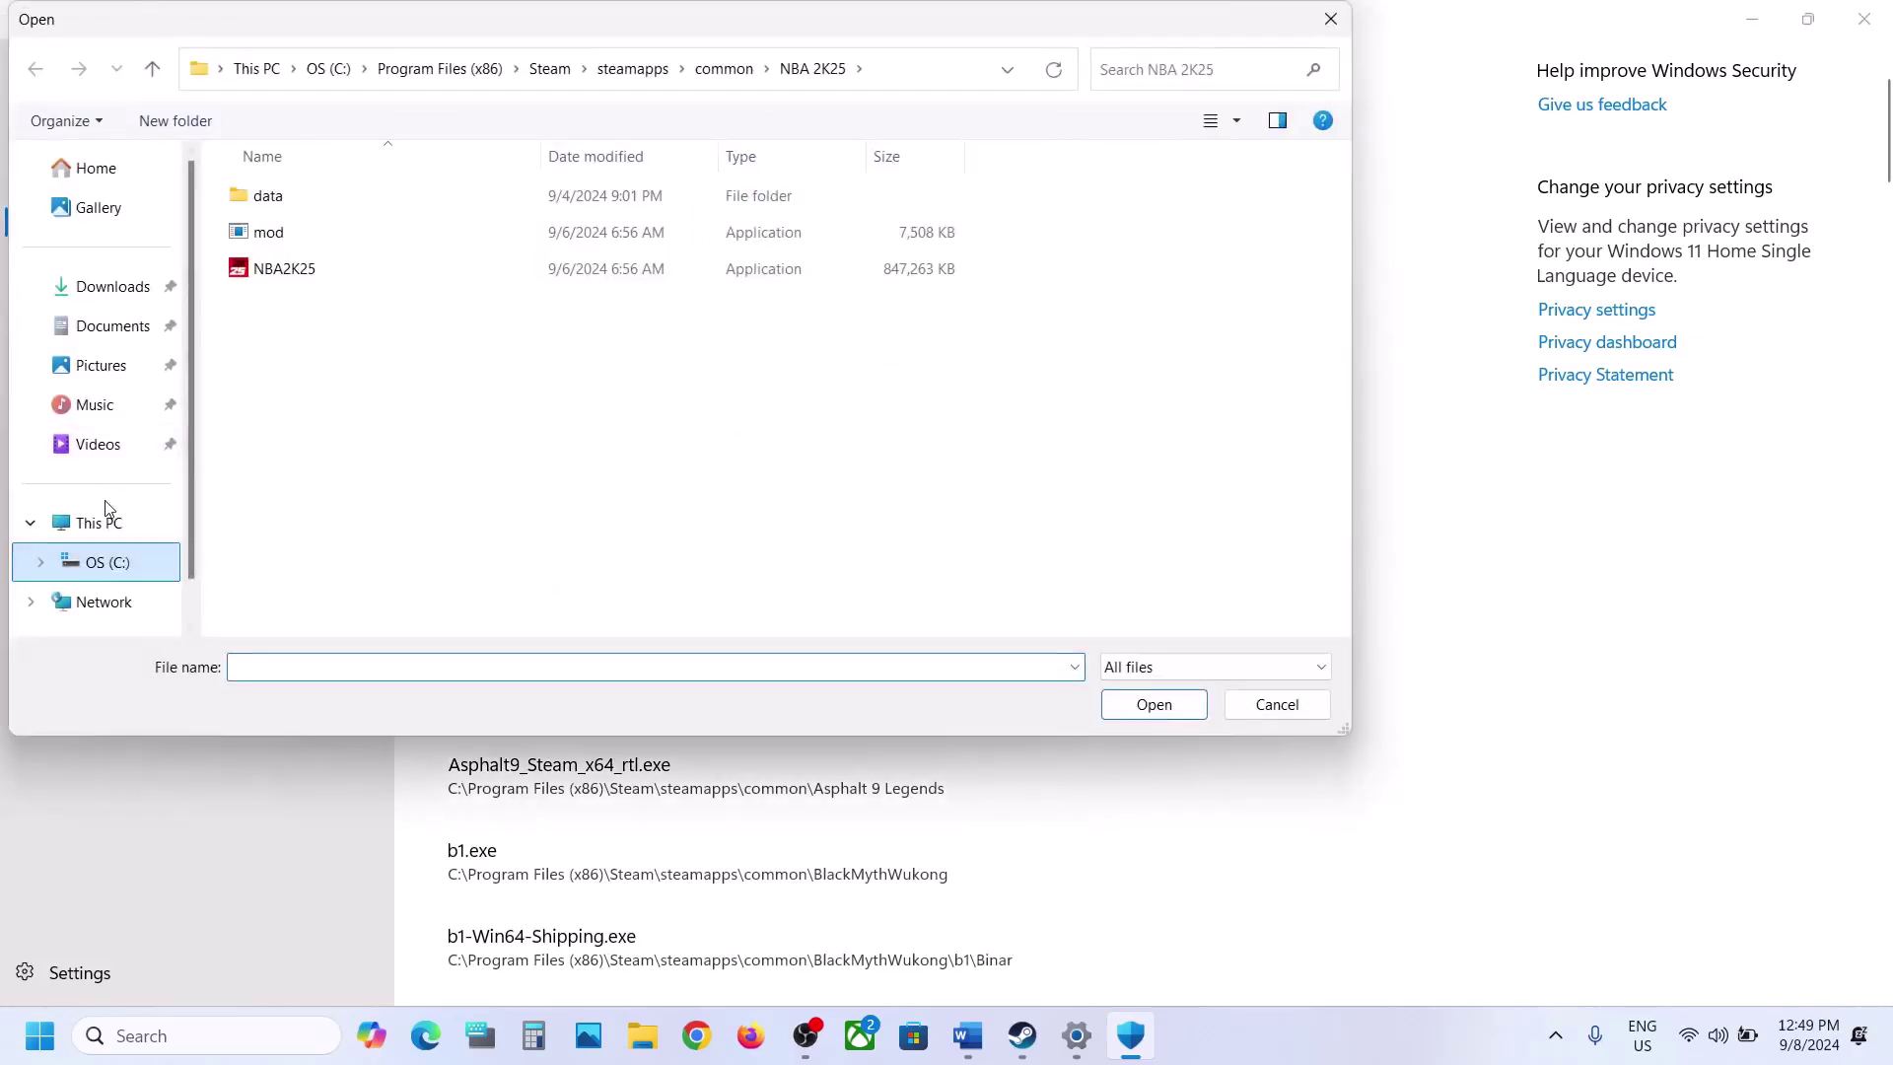
{"action": "left_click", "coordinate": [106, 517]}
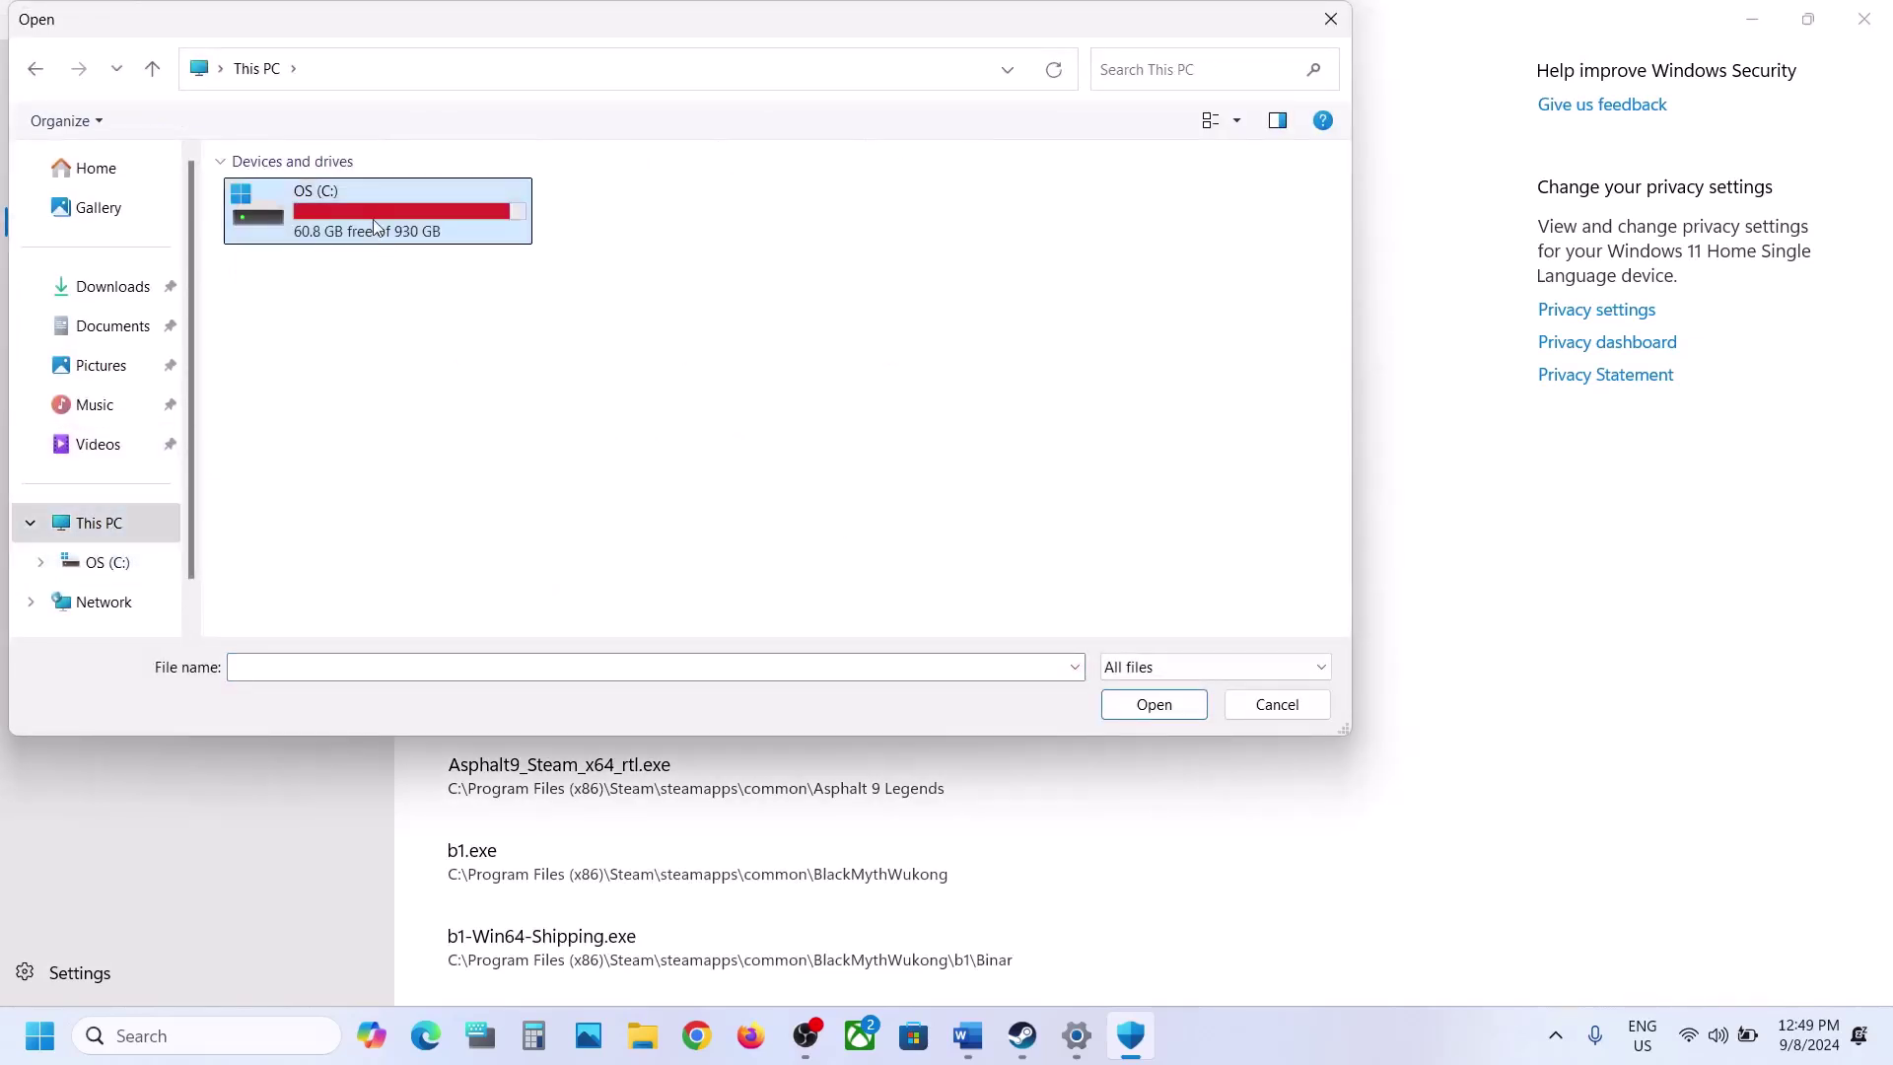
{"action": "double_click", "coordinate": [372, 219]}
{"action": "scroll", "coordinate": [401, 345], "scroll_direction": "down", "scroll_amount": 3}
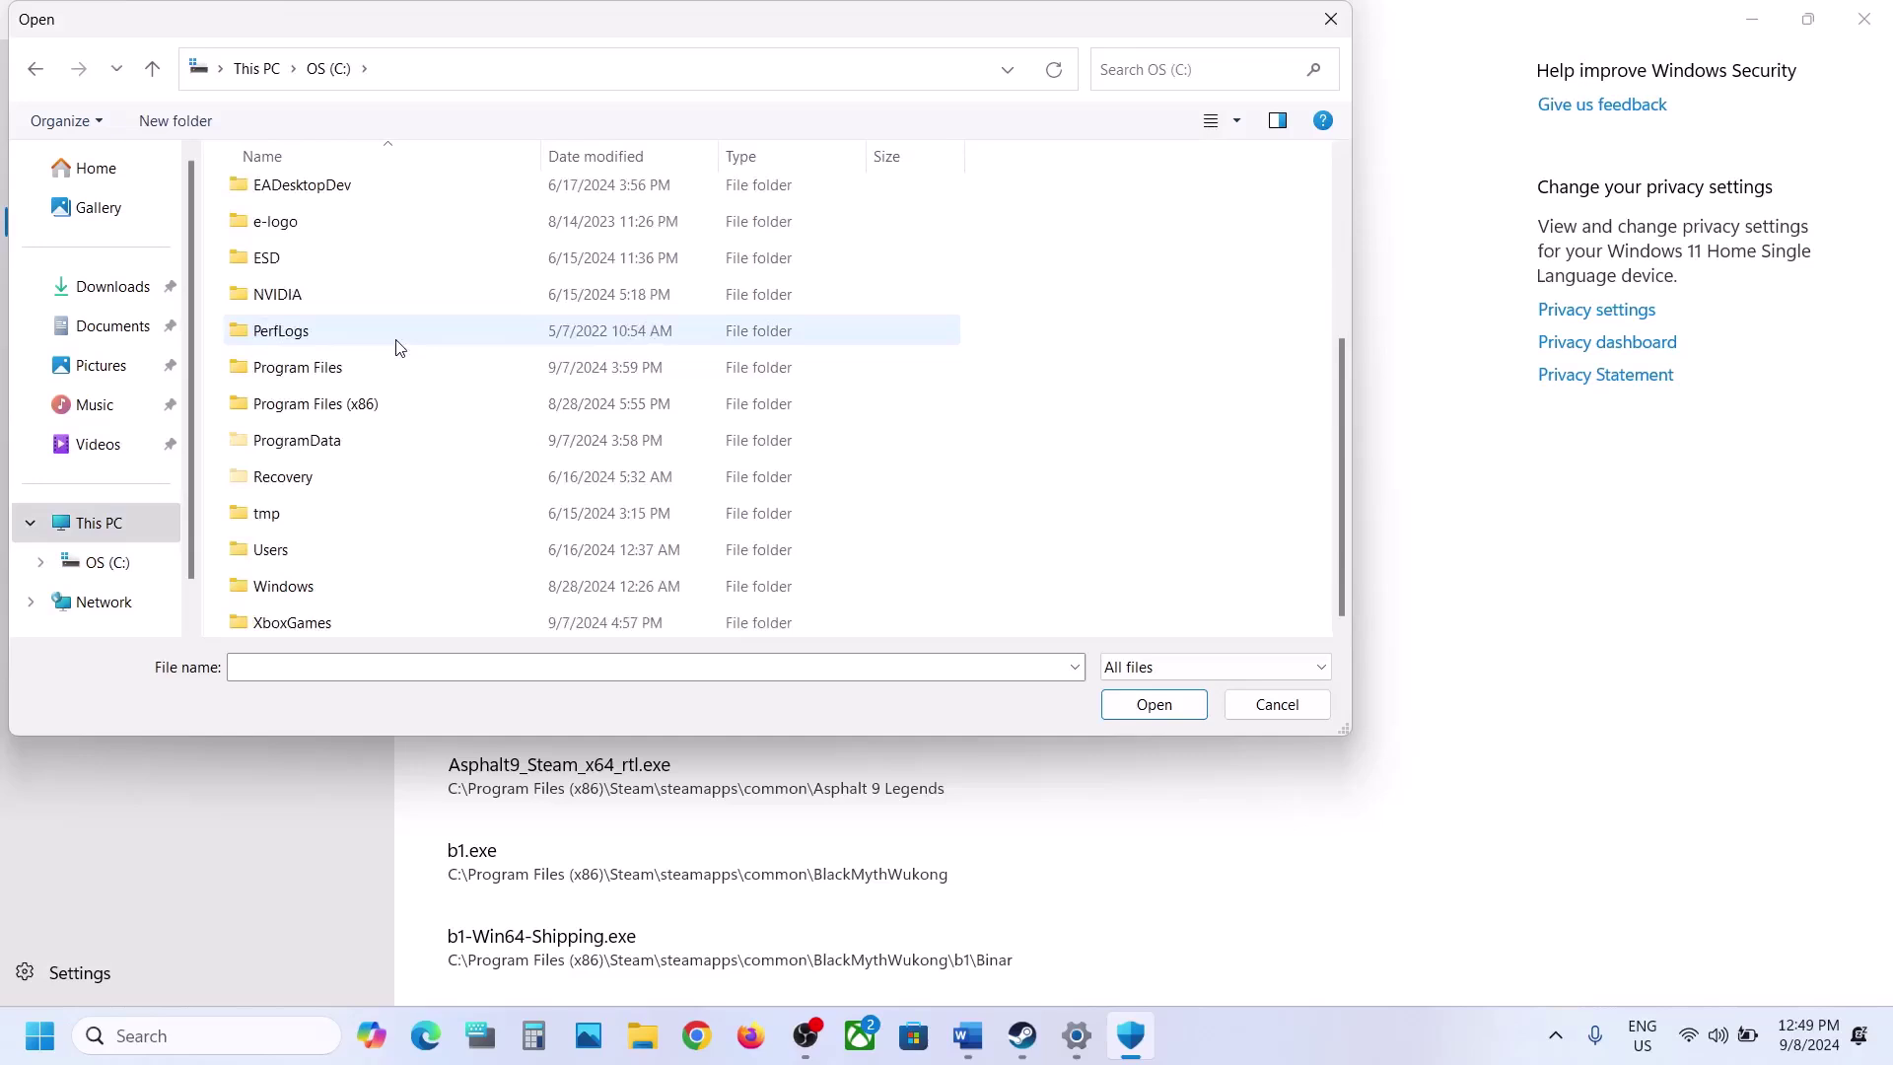
{"action": "double_click", "coordinate": [359, 406]}
Browse to Steam\steamapps\common\LOCKDOWN Protocol and add the LockdownProtocol application as an allowed app
{"action": "scroll", "coordinate": [359, 408], "scroll_direction": "down", "scroll_amount": 8}
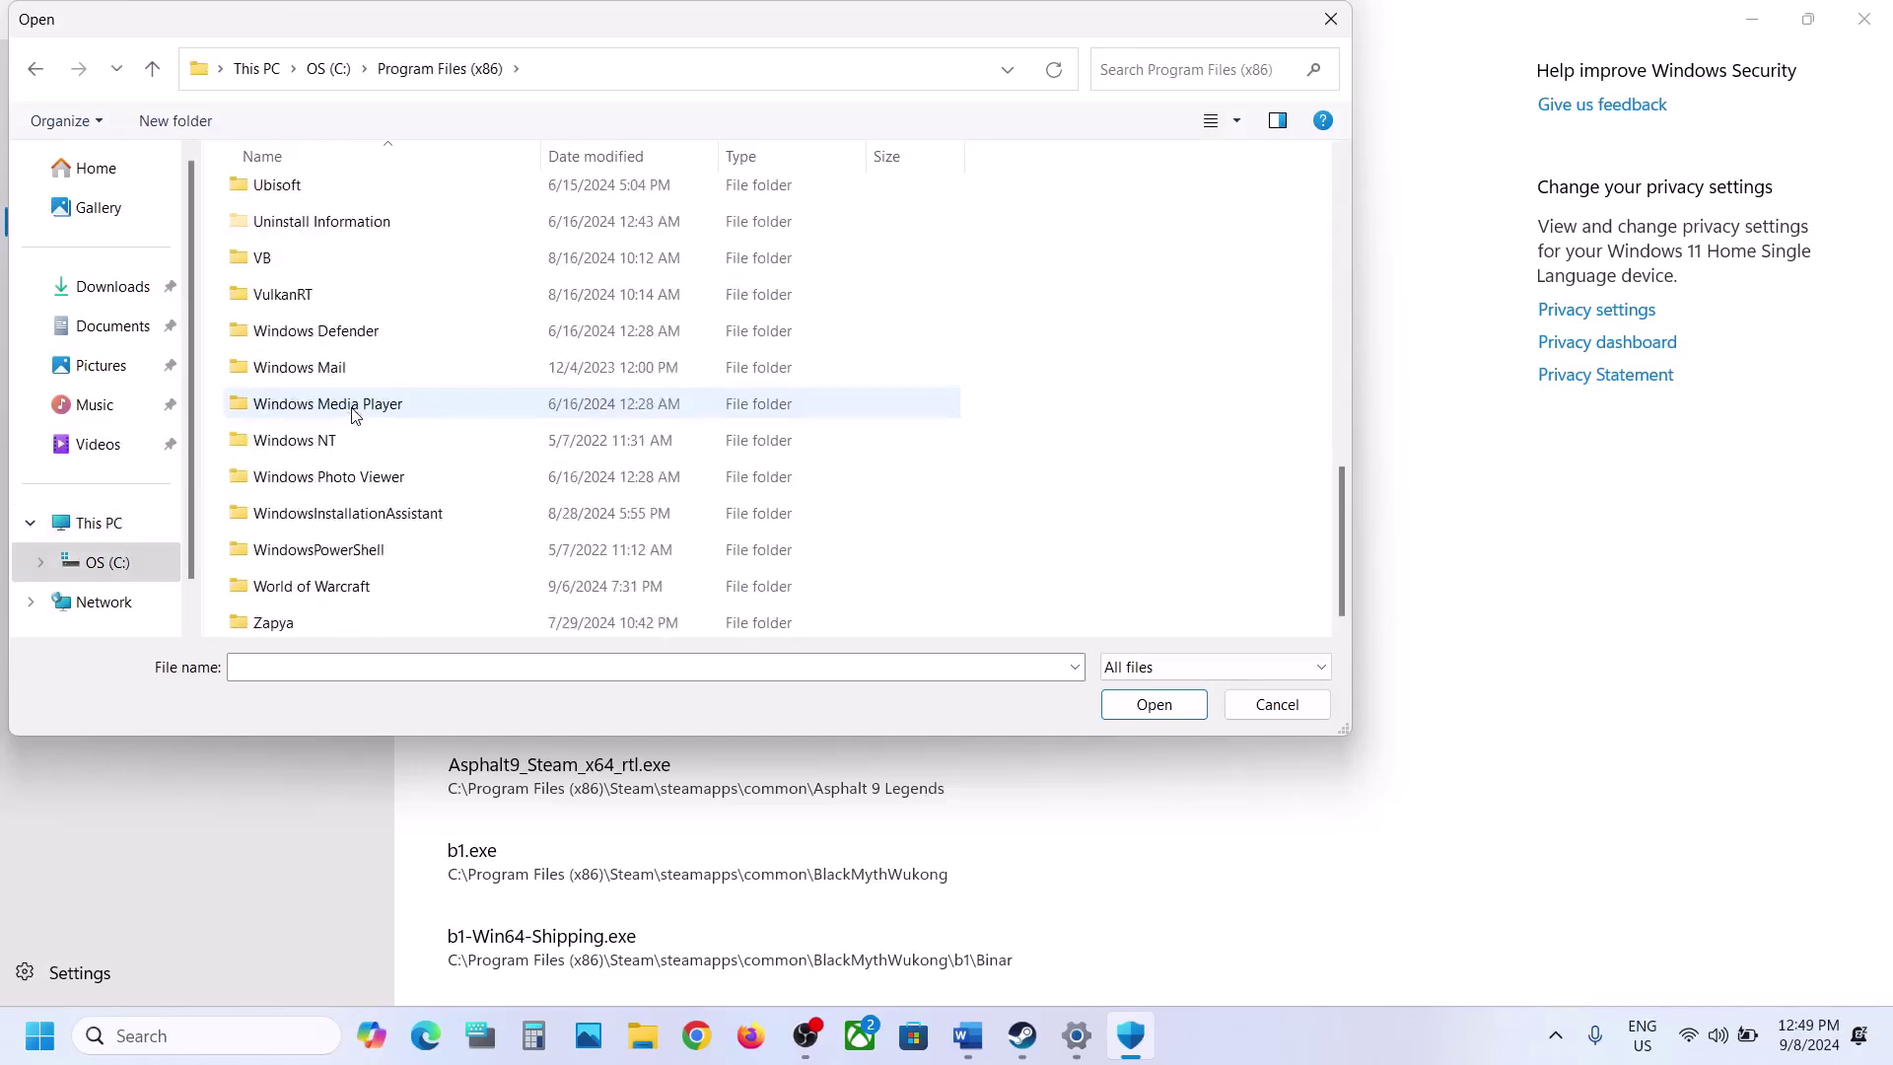
{"action": "scroll", "coordinate": [317, 448], "scroll_direction": "up", "scroll_amount": 3}
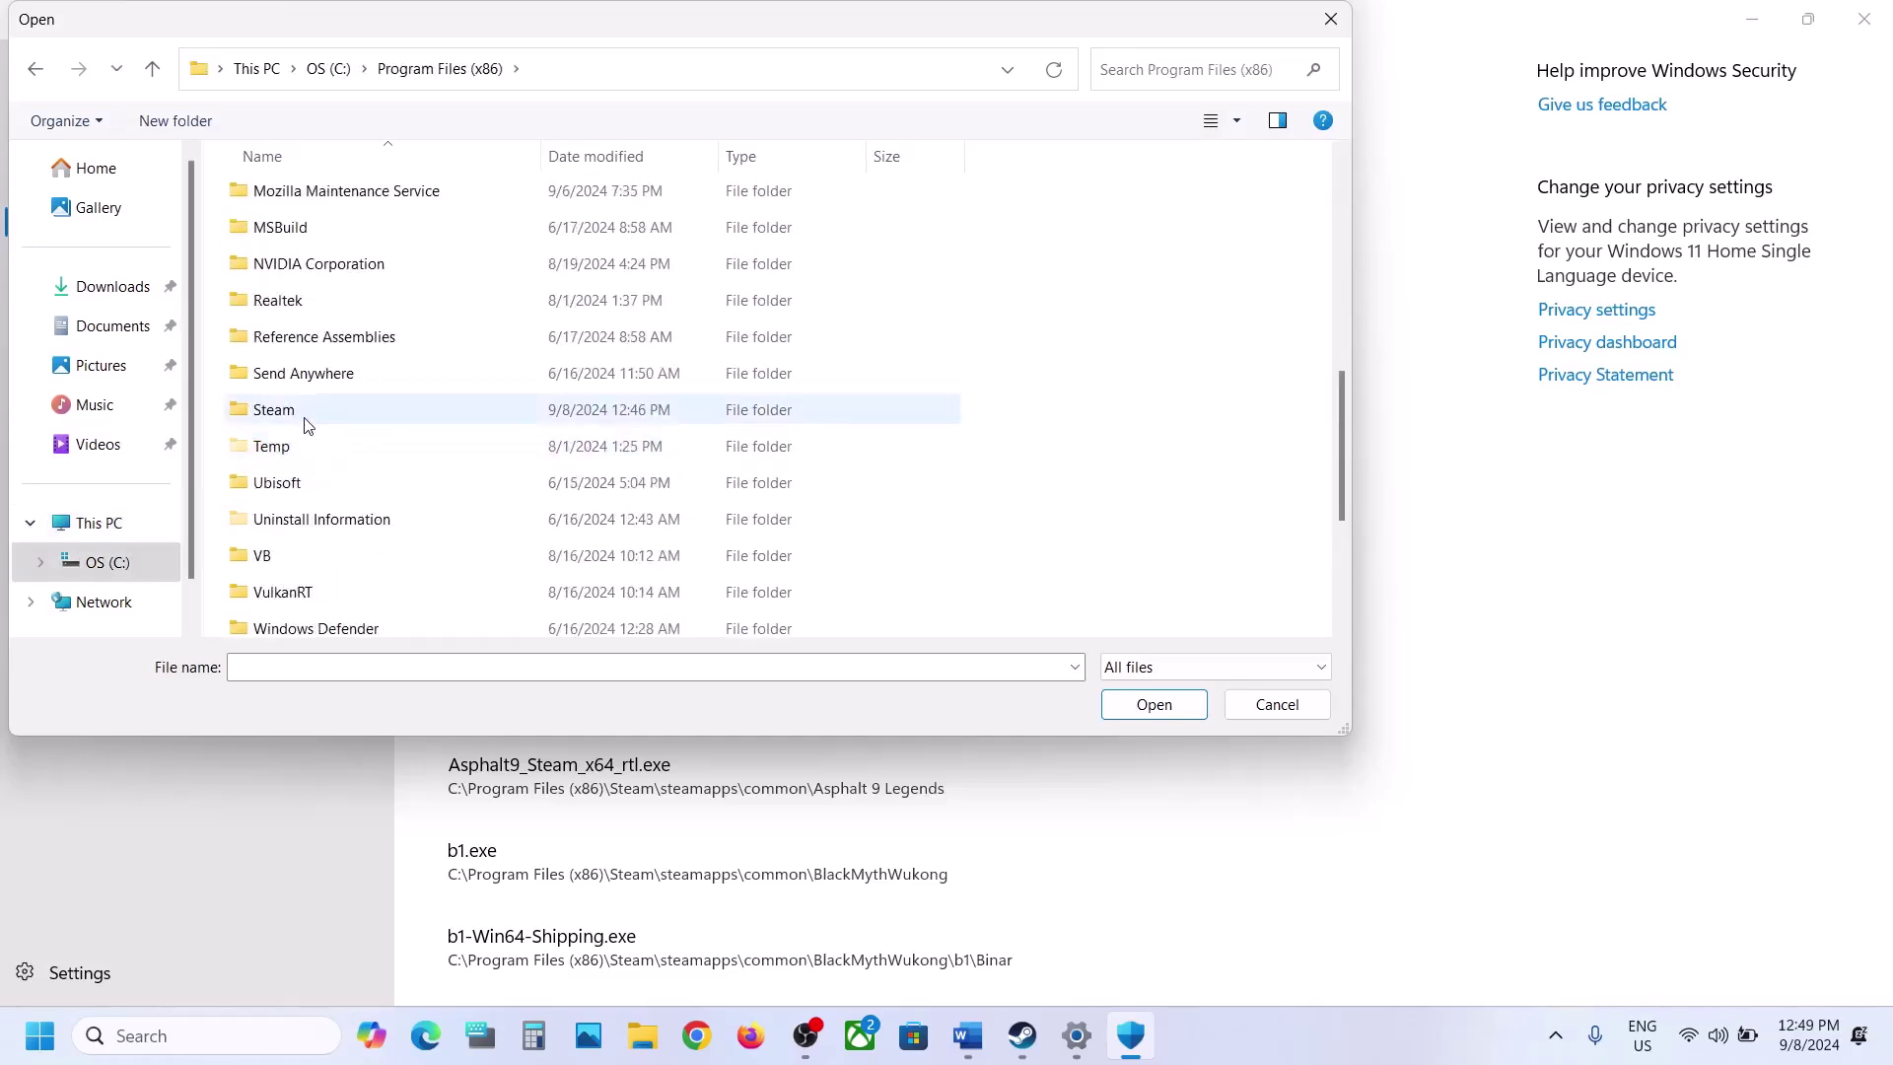
{"action": "double_click", "coordinate": [306, 410]}
{"action": "scroll", "coordinate": [308, 422], "scroll_direction": "down", "scroll_amount": 4}
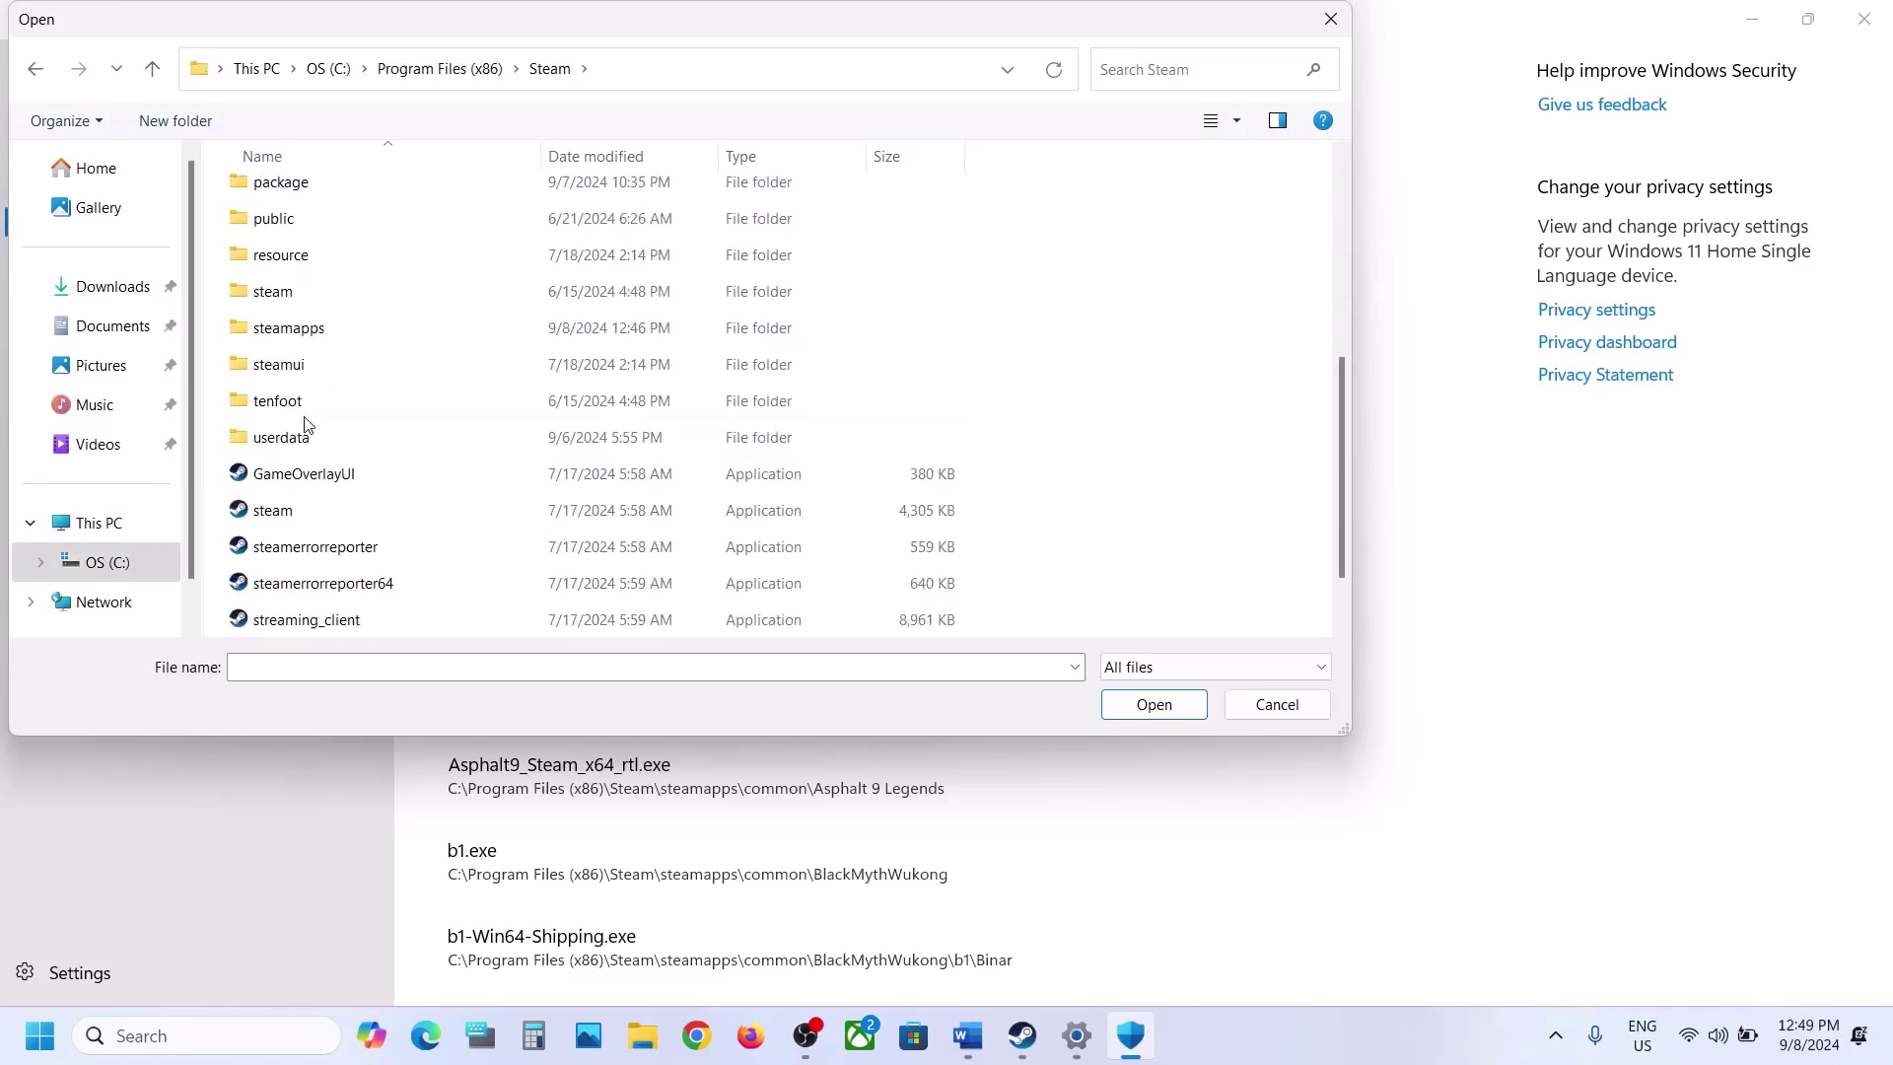
{"action": "double_click", "coordinate": [301, 328]}
{"action": "double_click", "coordinate": [296, 195]}
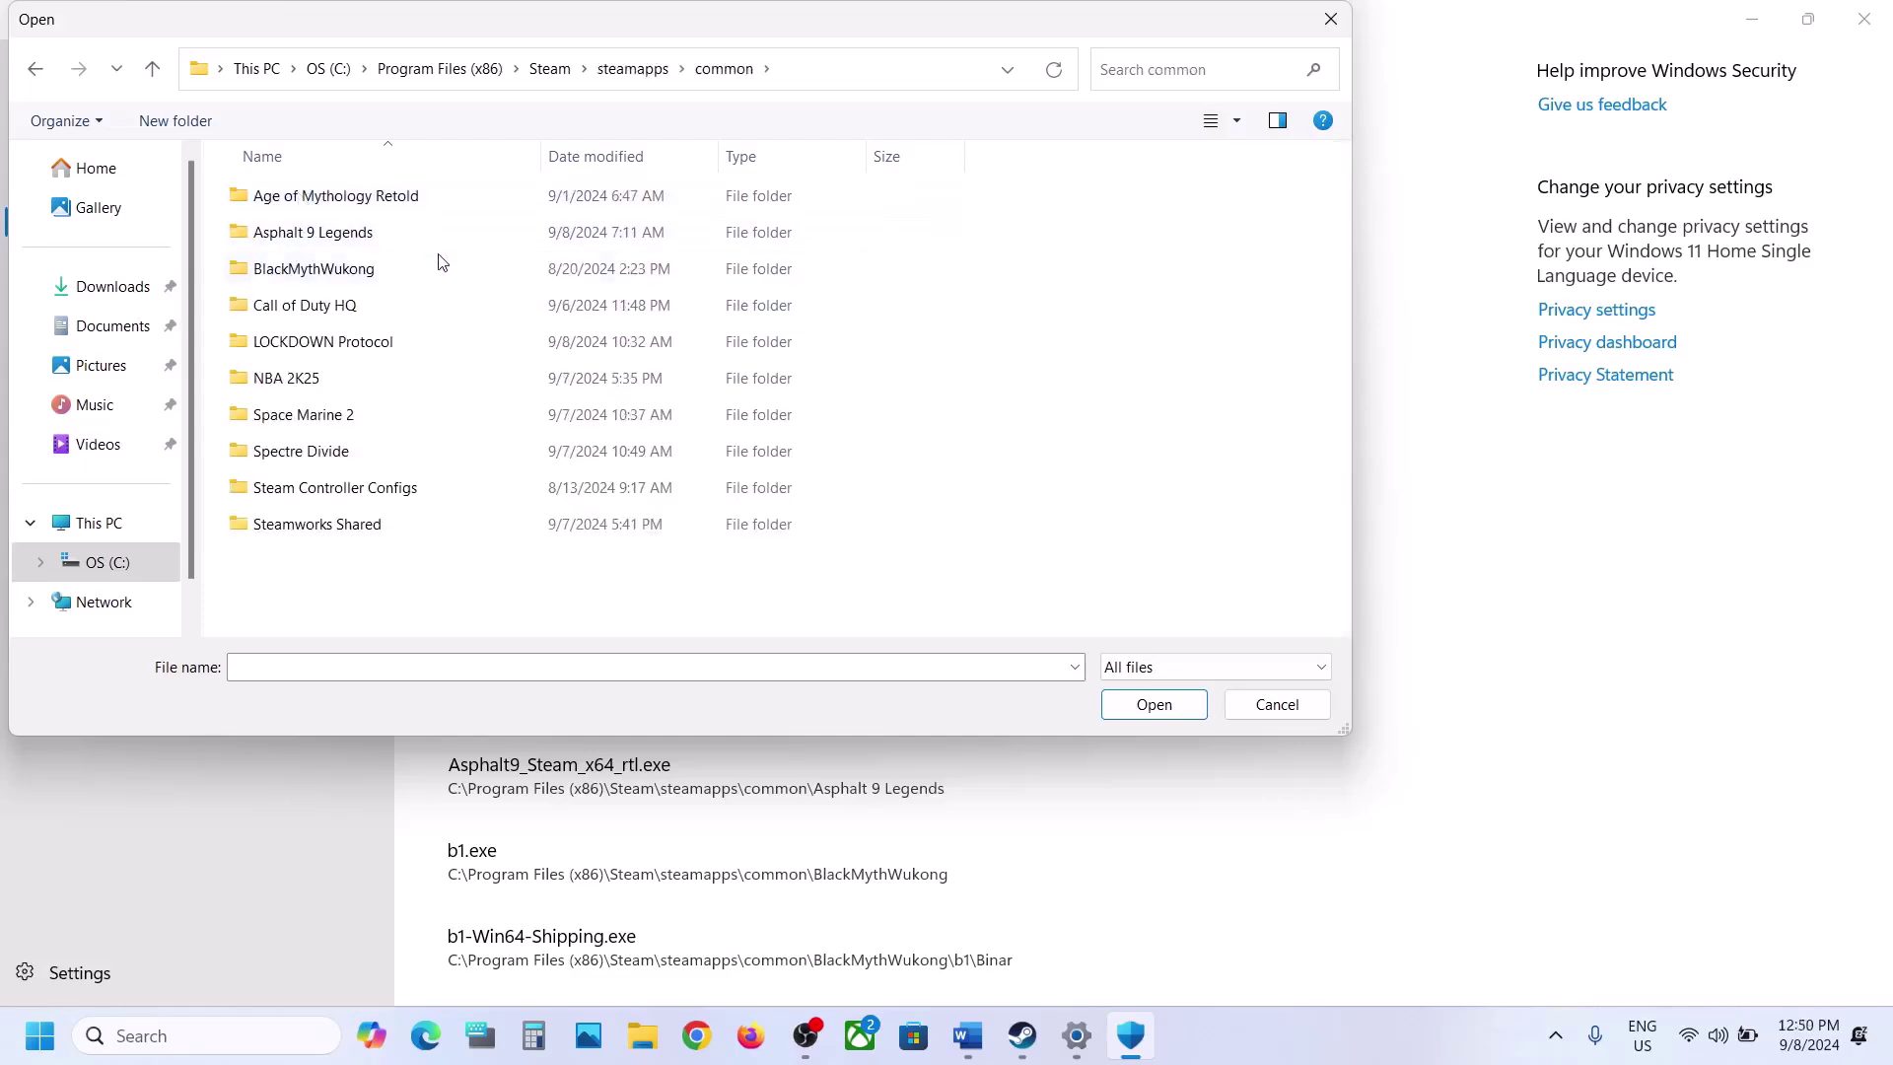
{"action": "double_click", "coordinate": [360, 341]}
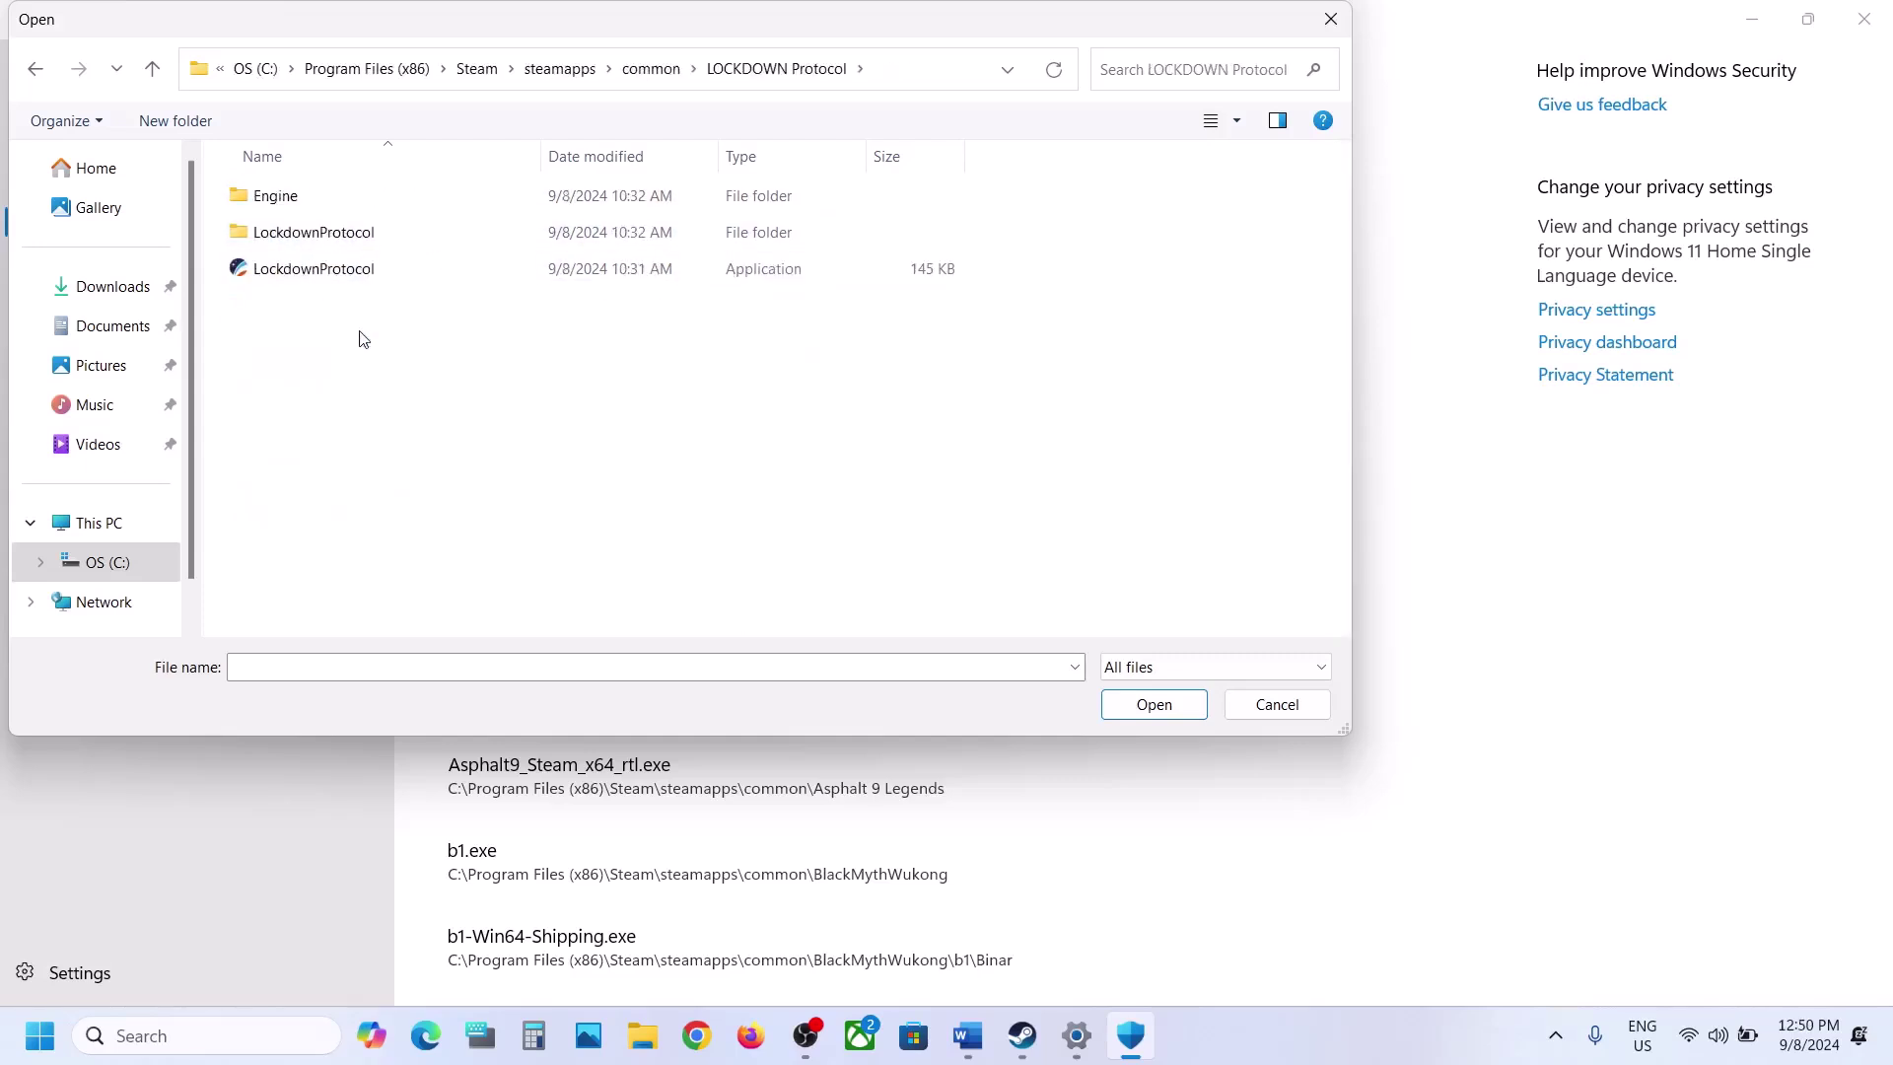
{"action": "left_click", "coordinate": [335, 281]}
{"action": "left_click", "coordinate": [1152, 704]}
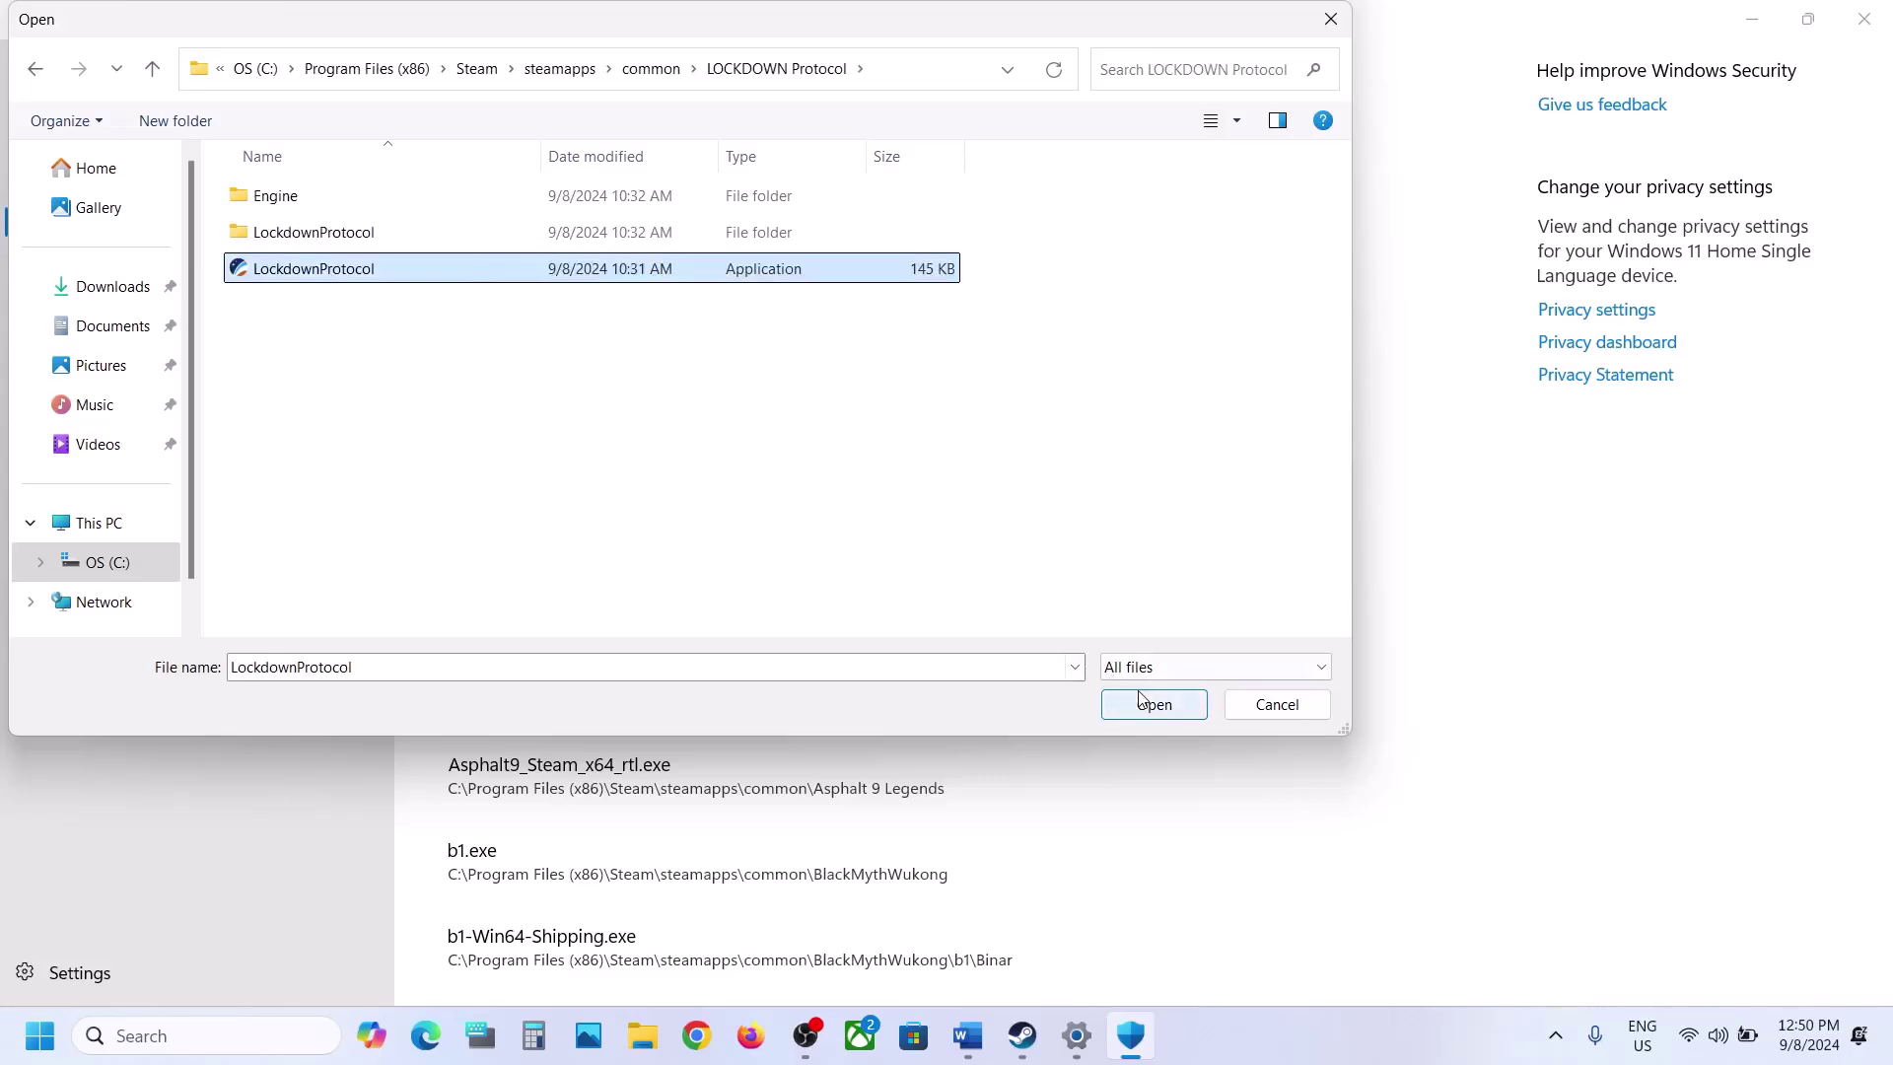
Add LockdownProtocol-Win64-Shipping from LockdownProtocol\Binaries\Win64 as another app allowed through Controlled folder access
{"action": "left_click", "coordinate": [553, 88]}
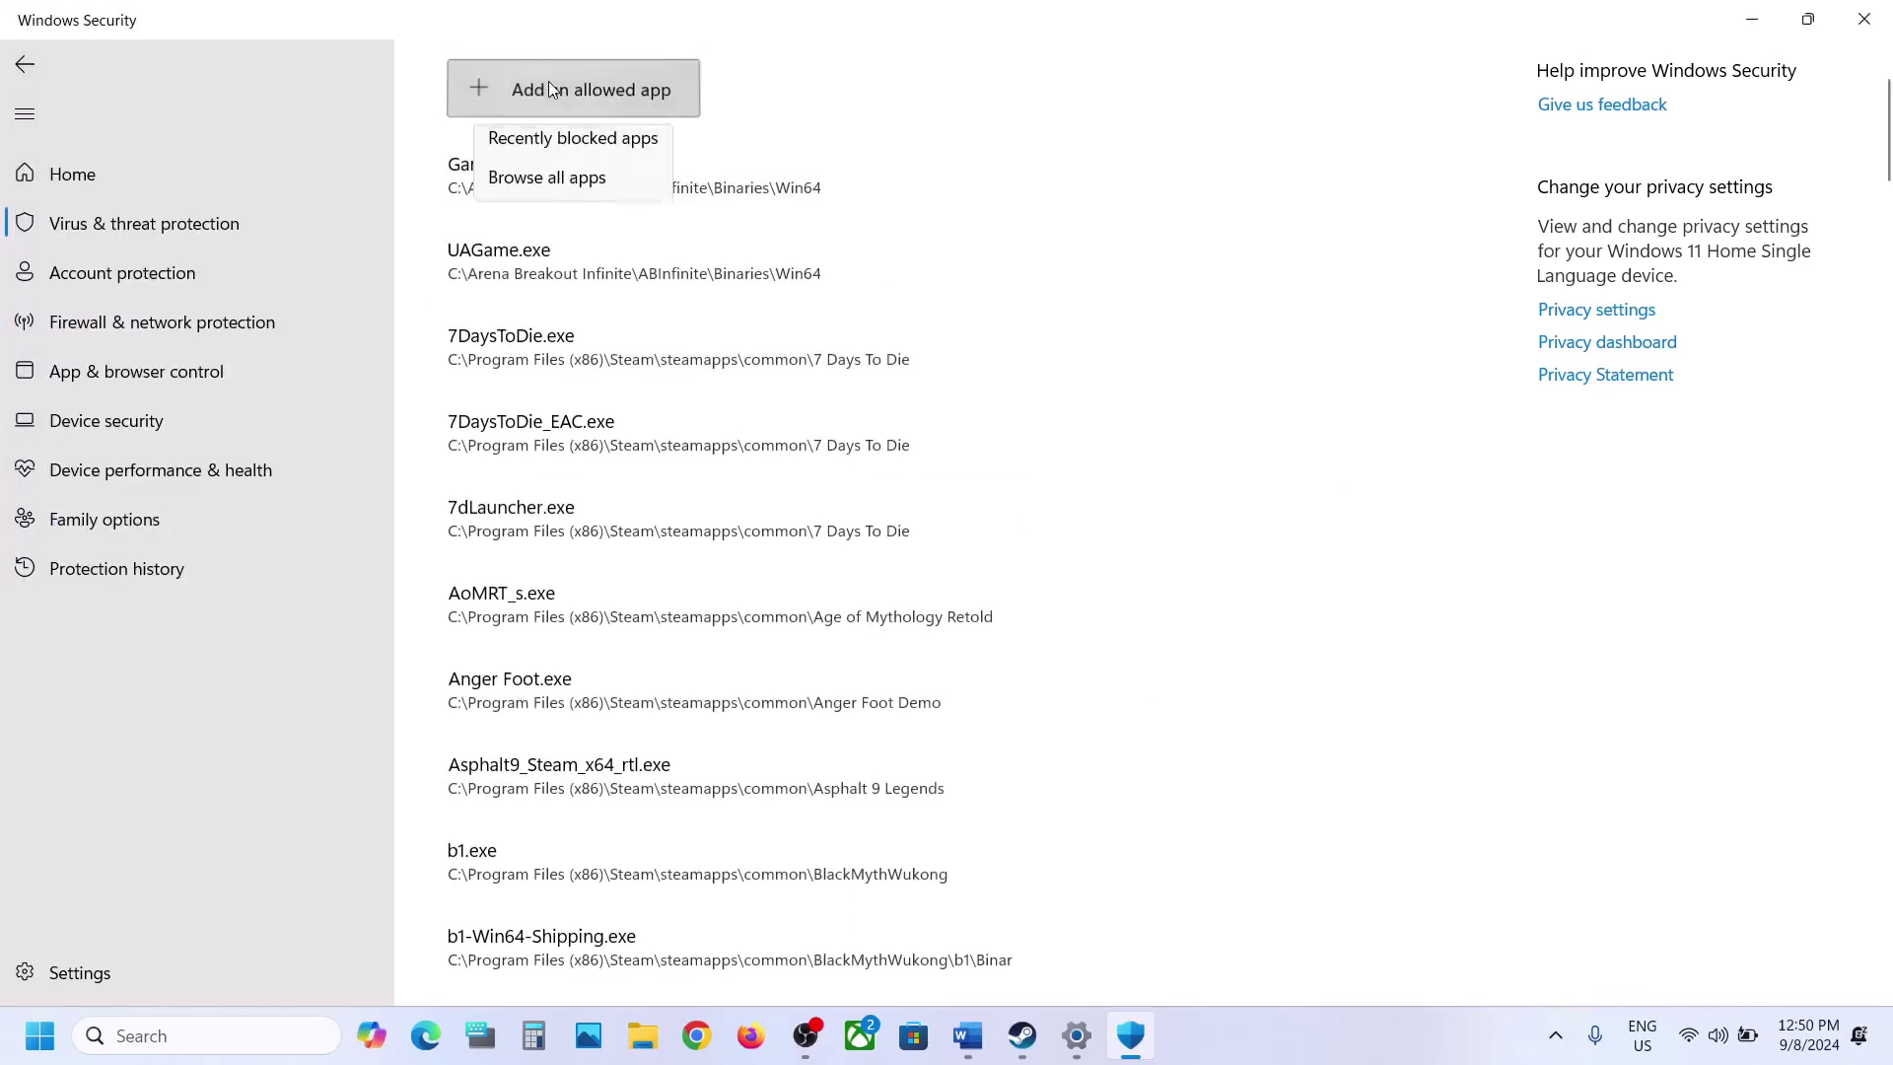
{"action": "left_click", "coordinate": [545, 180]}
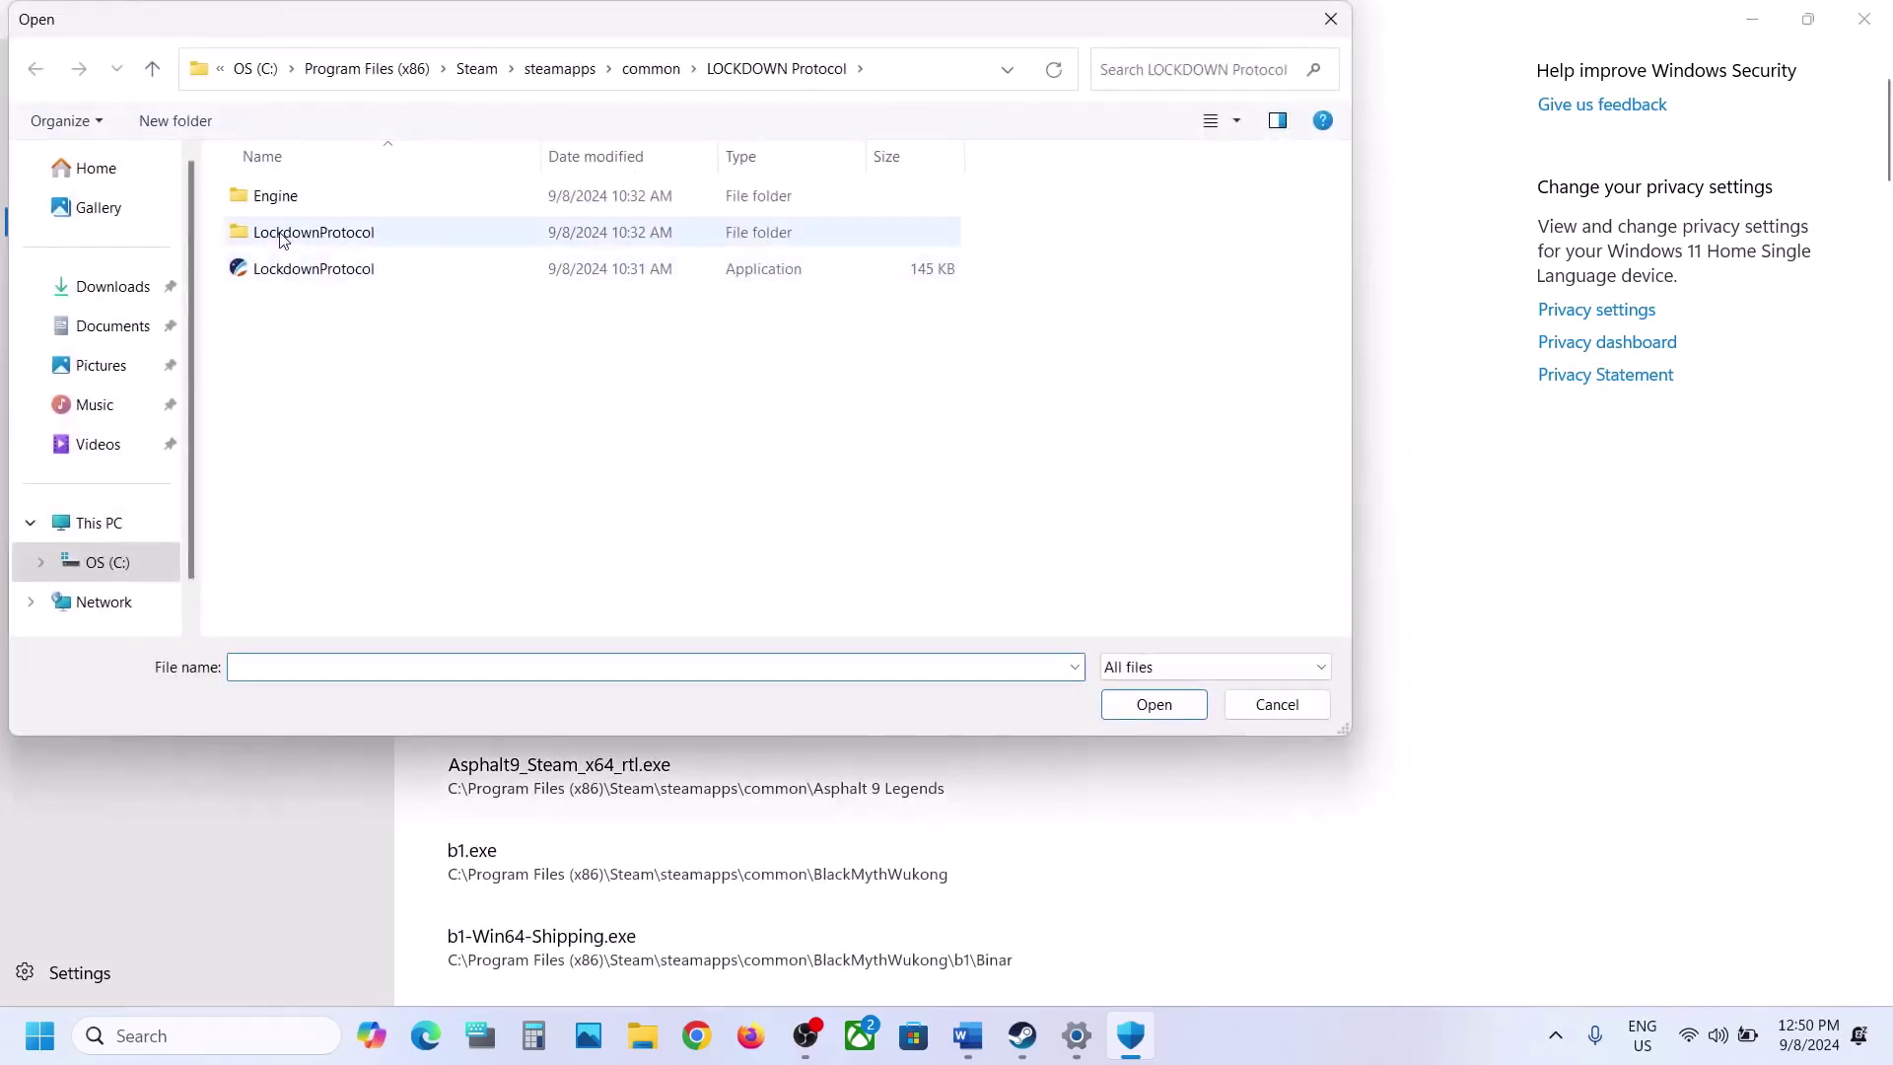
{"action": "double_click", "coordinate": [314, 232]}
{"action": "double_click", "coordinate": [278, 197]}
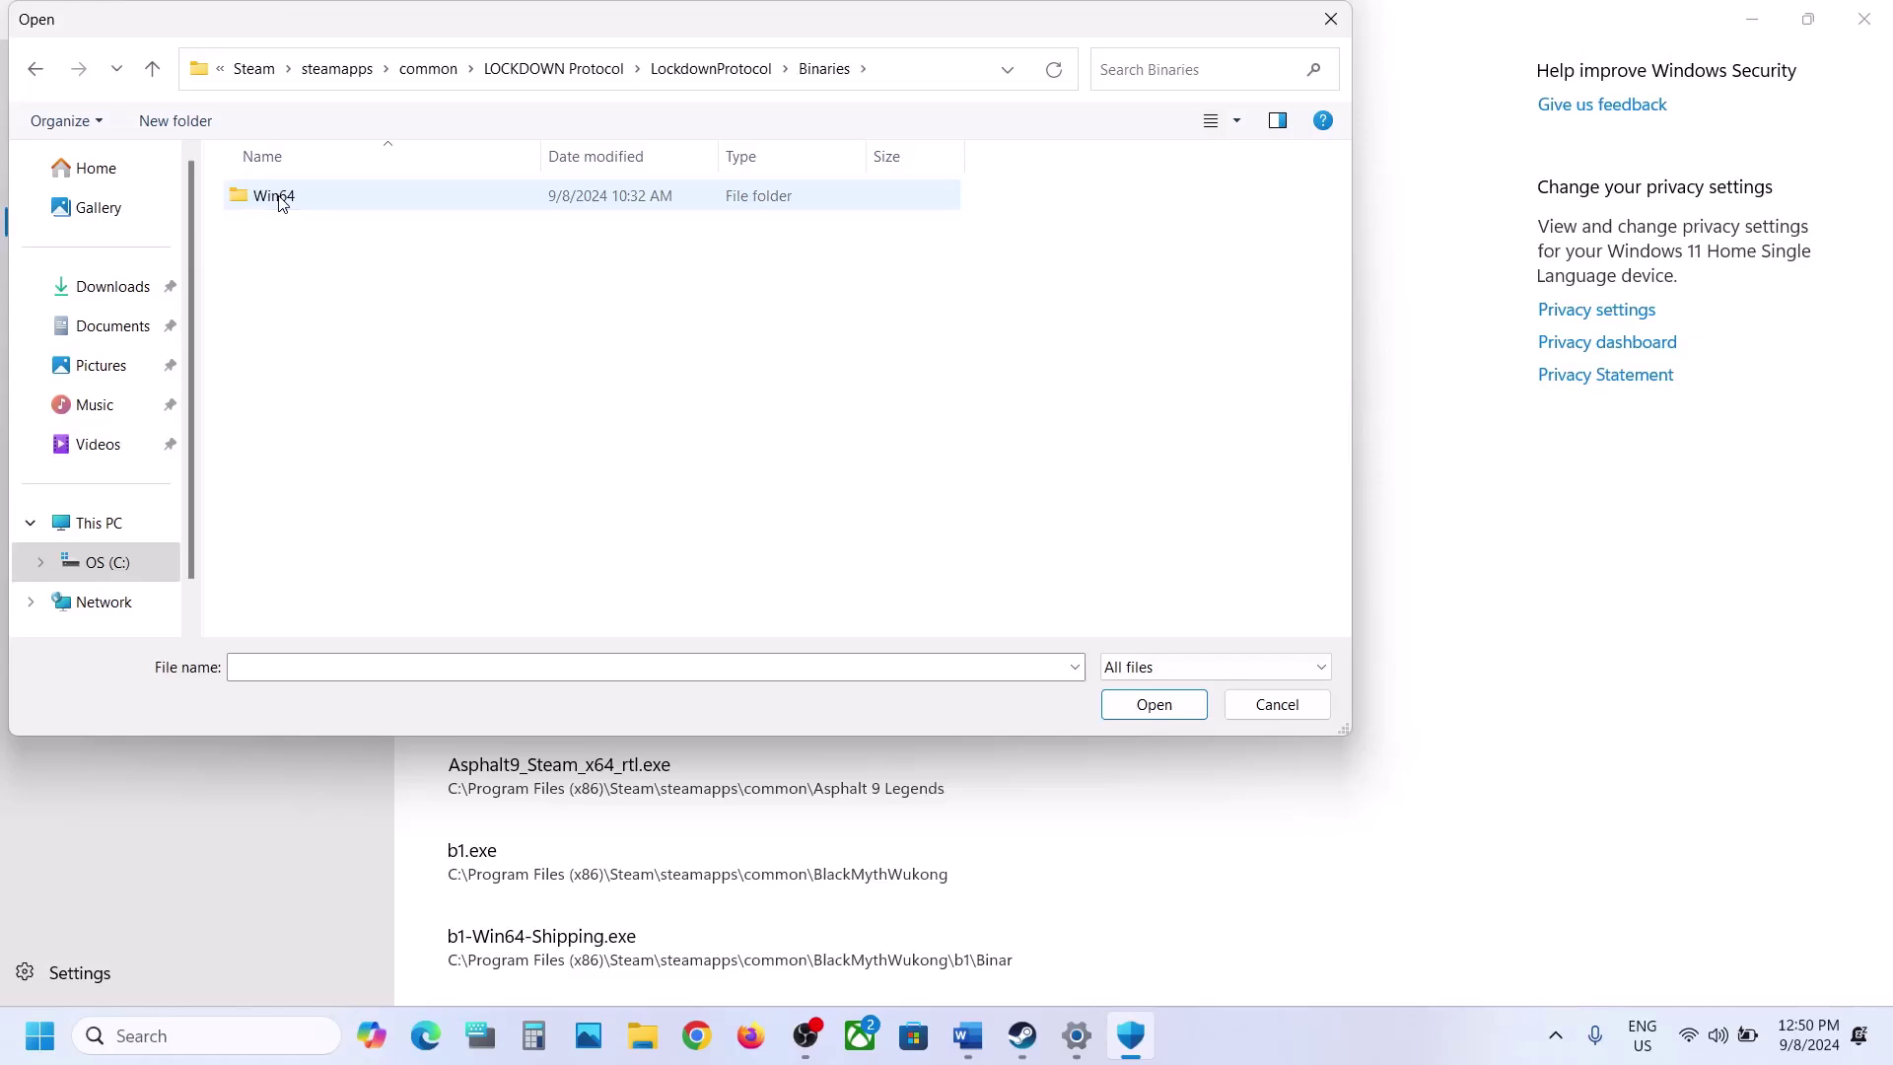
{"action": "double_click", "coordinate": [276, 196]}
{"action": "left_click", "coordinate": [305, 229]}
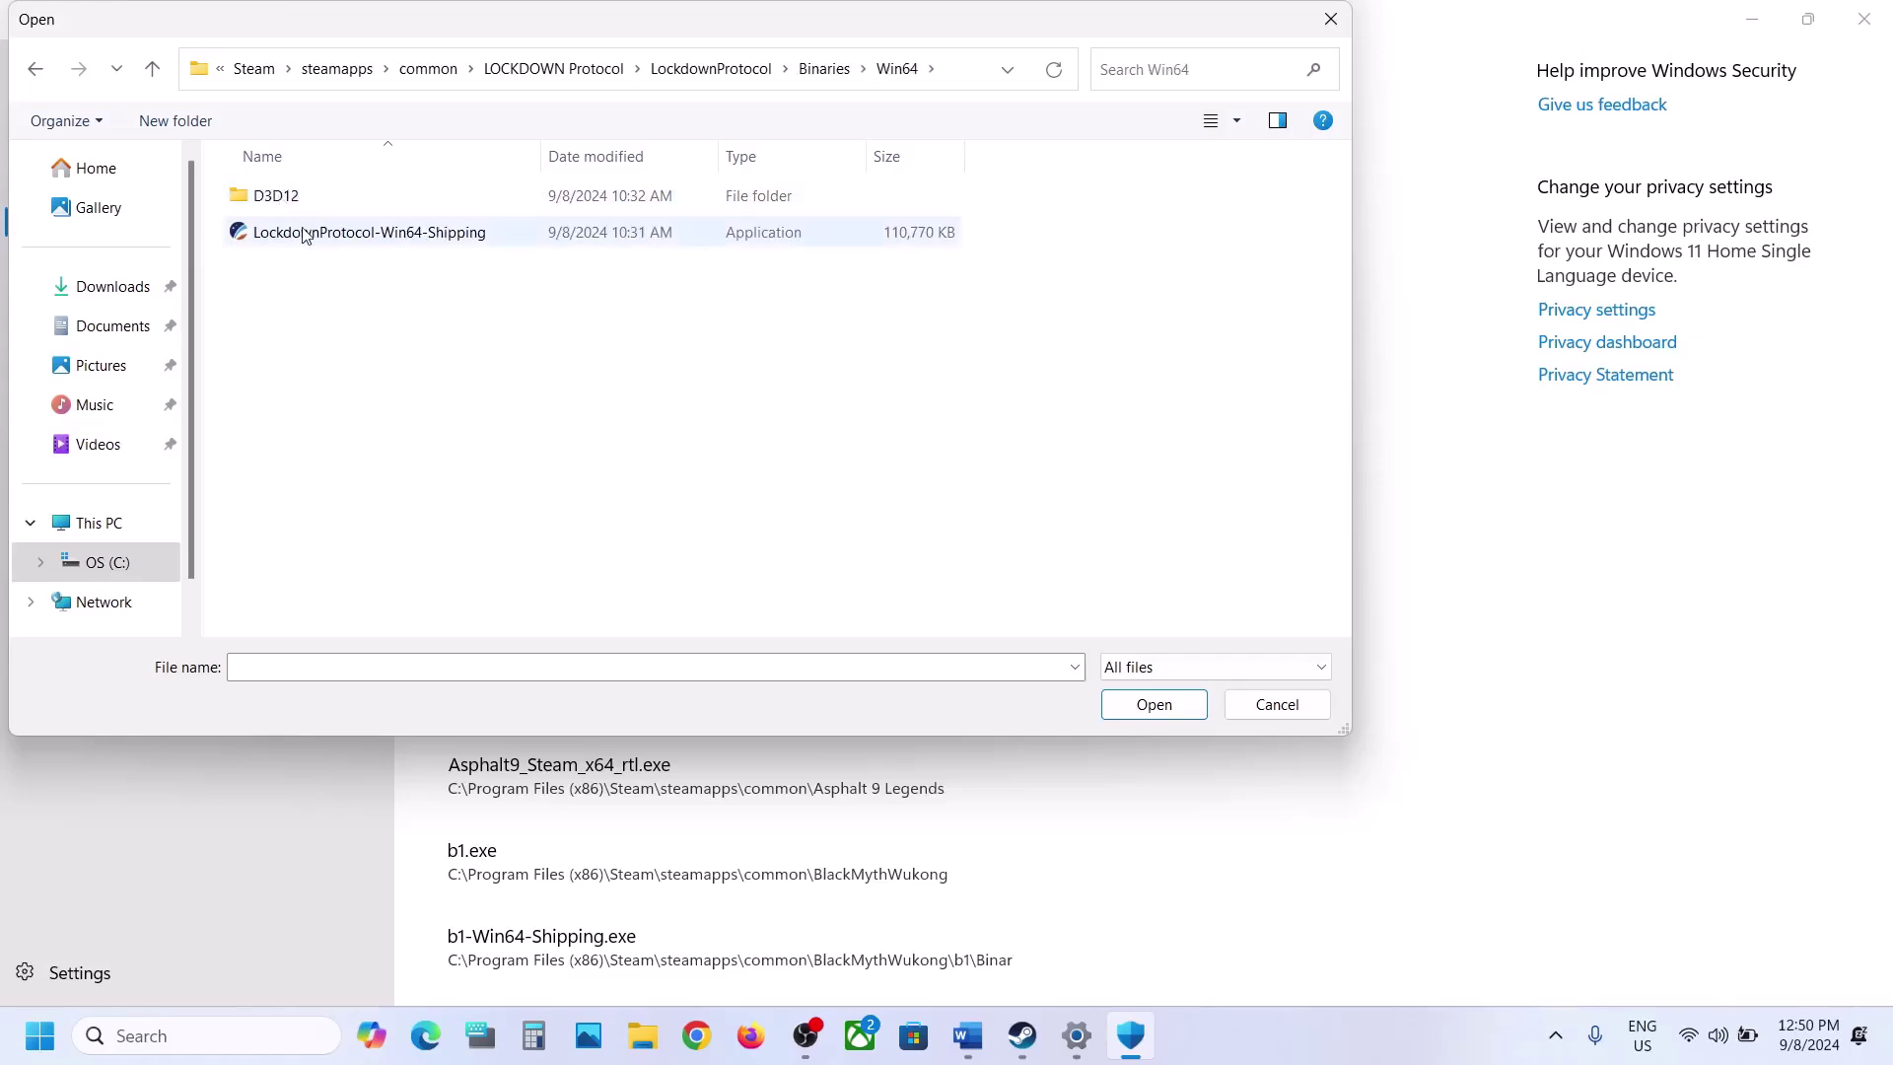
{"action": "left_click", "coordinate": [1144, 706]}
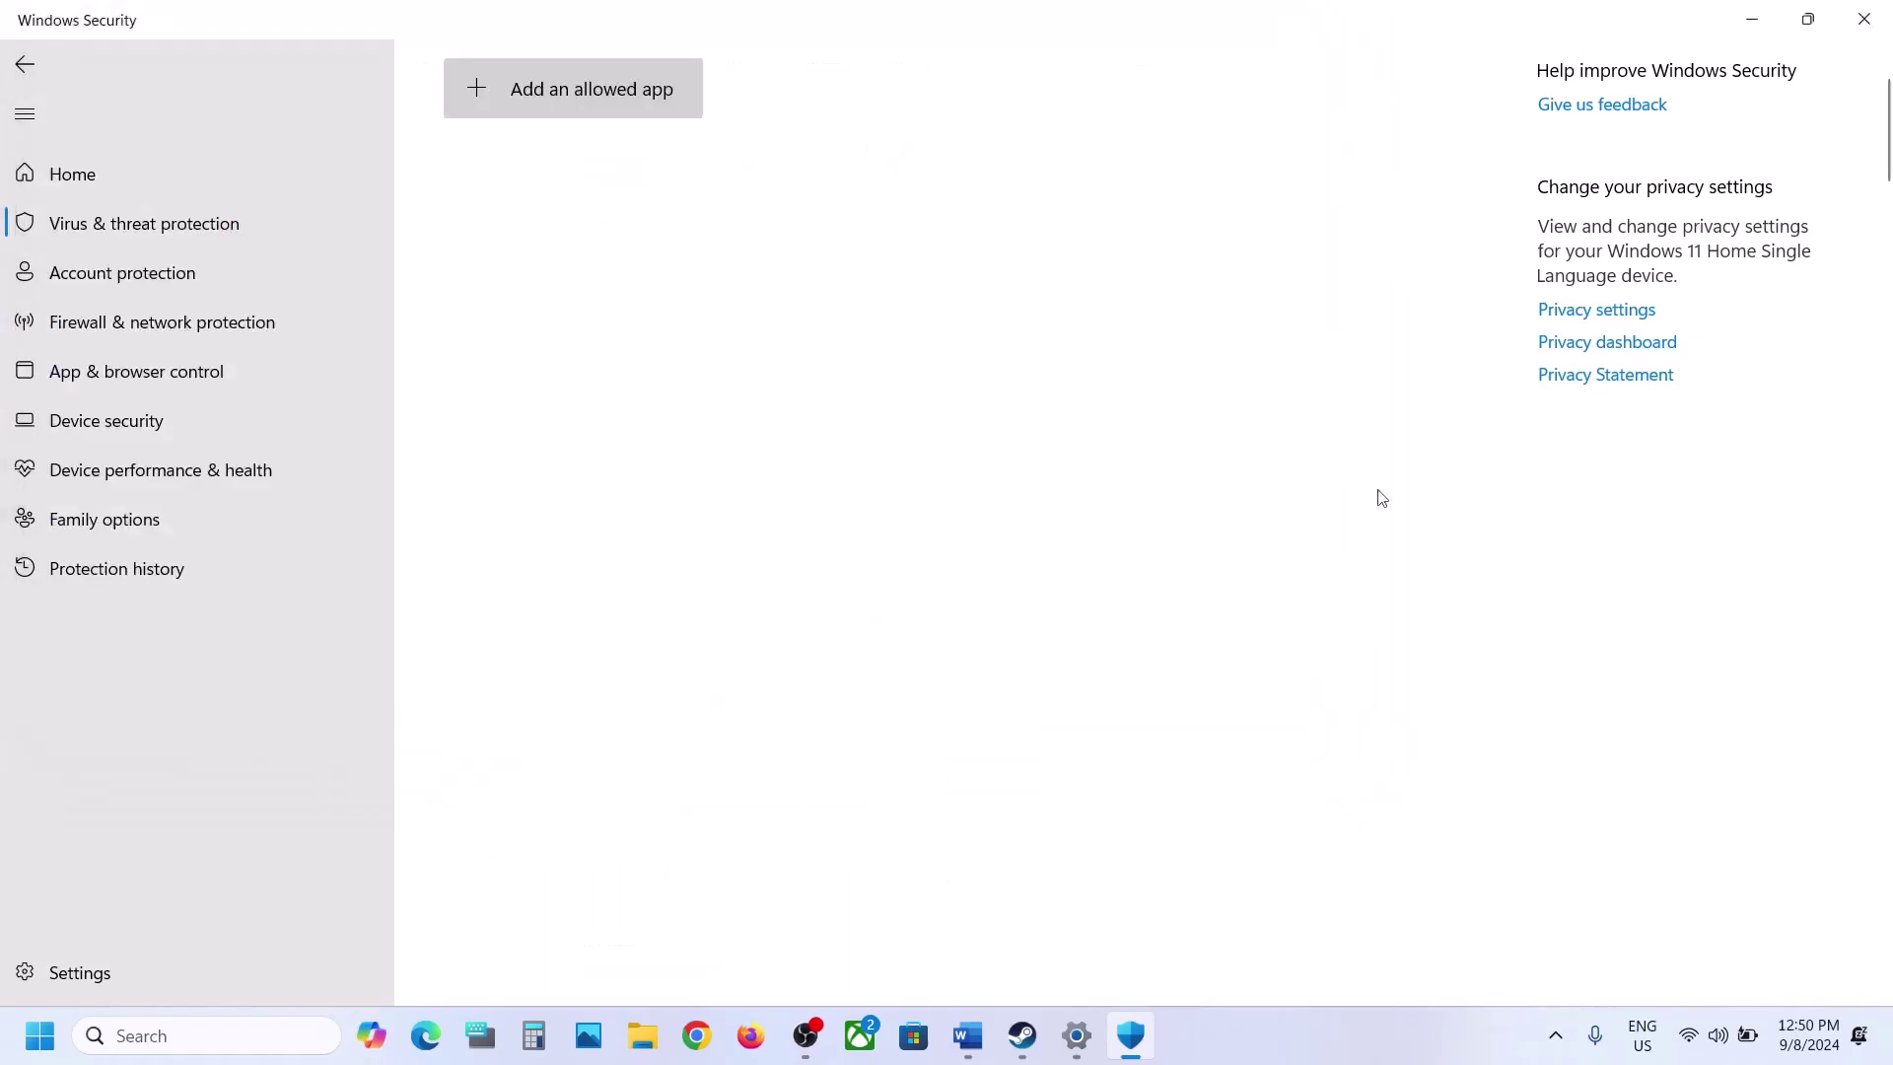
Close Windows Security and Settings, and read Step 4 about -dx11/-dx12 launch options in the Word document
{"action": "left_click", "coordinate": [1860, 22]}
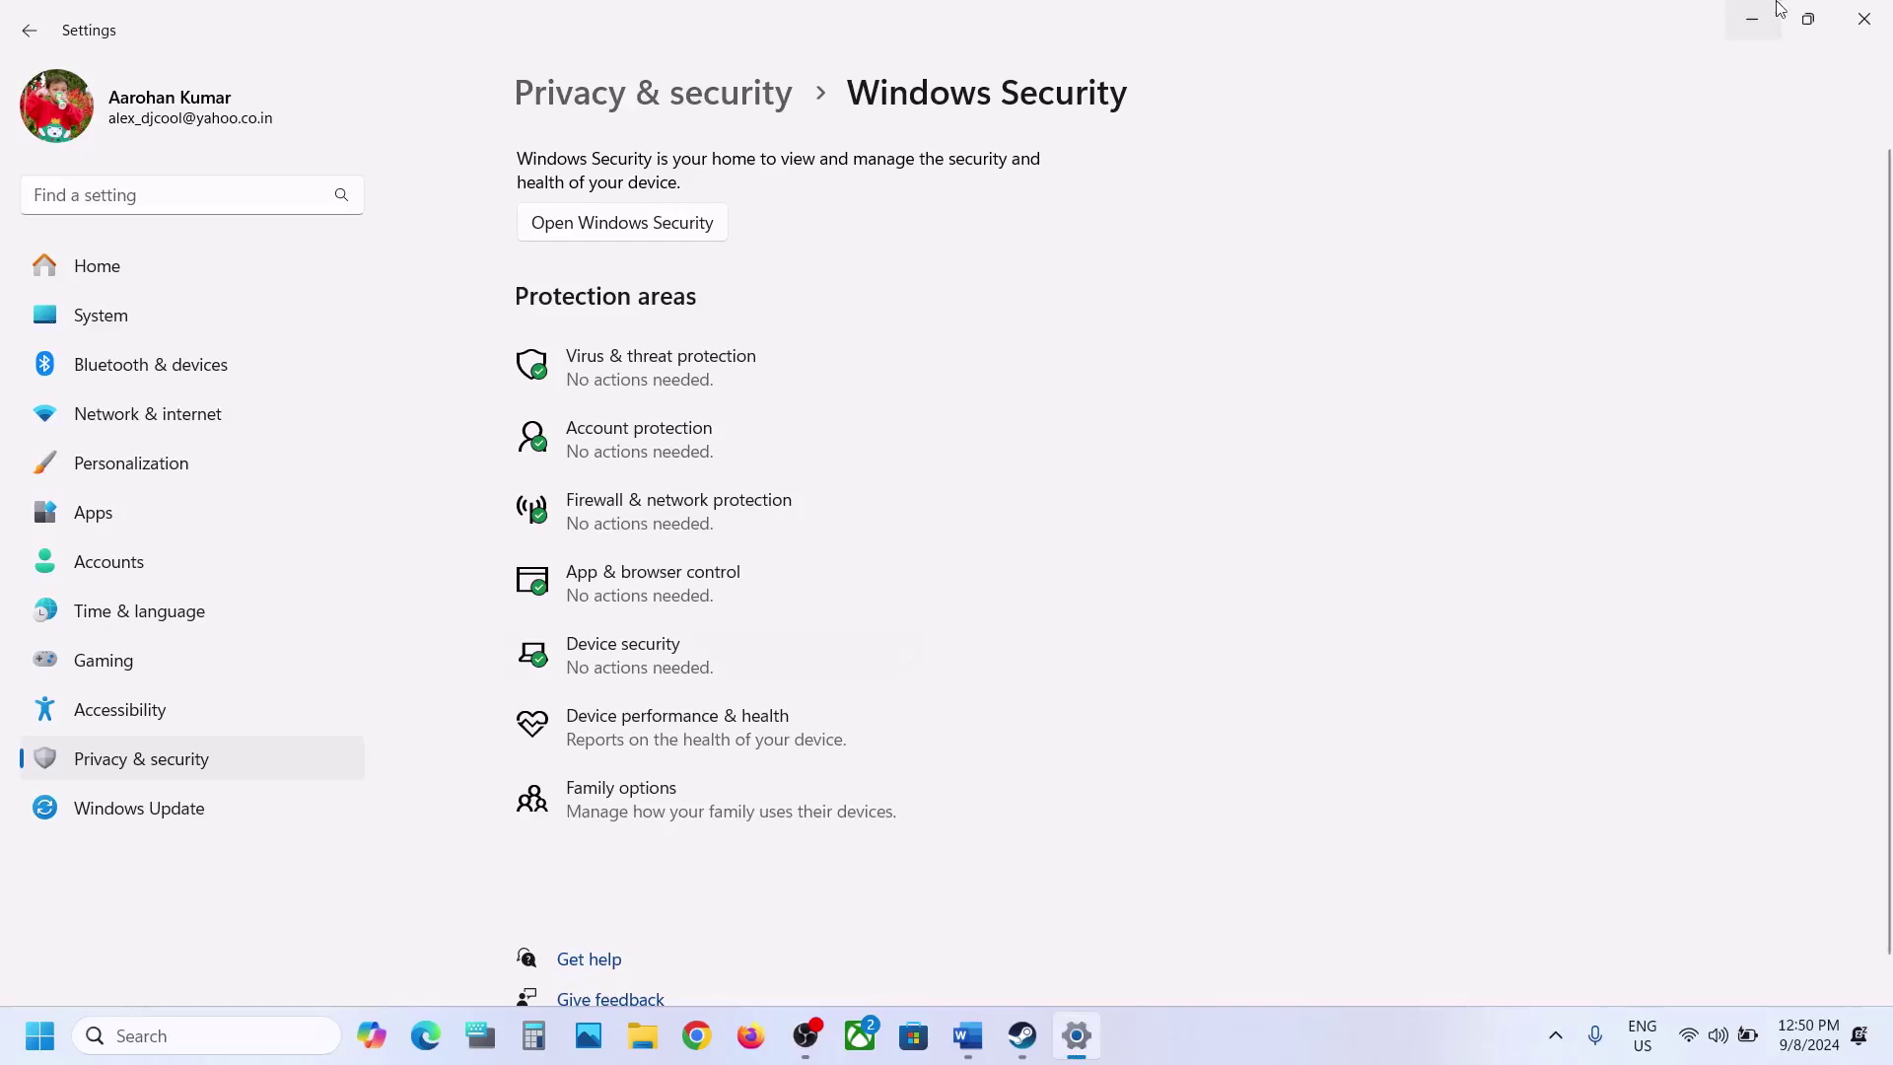
{"action": "left_click", "coordinate": [1866, 20]}
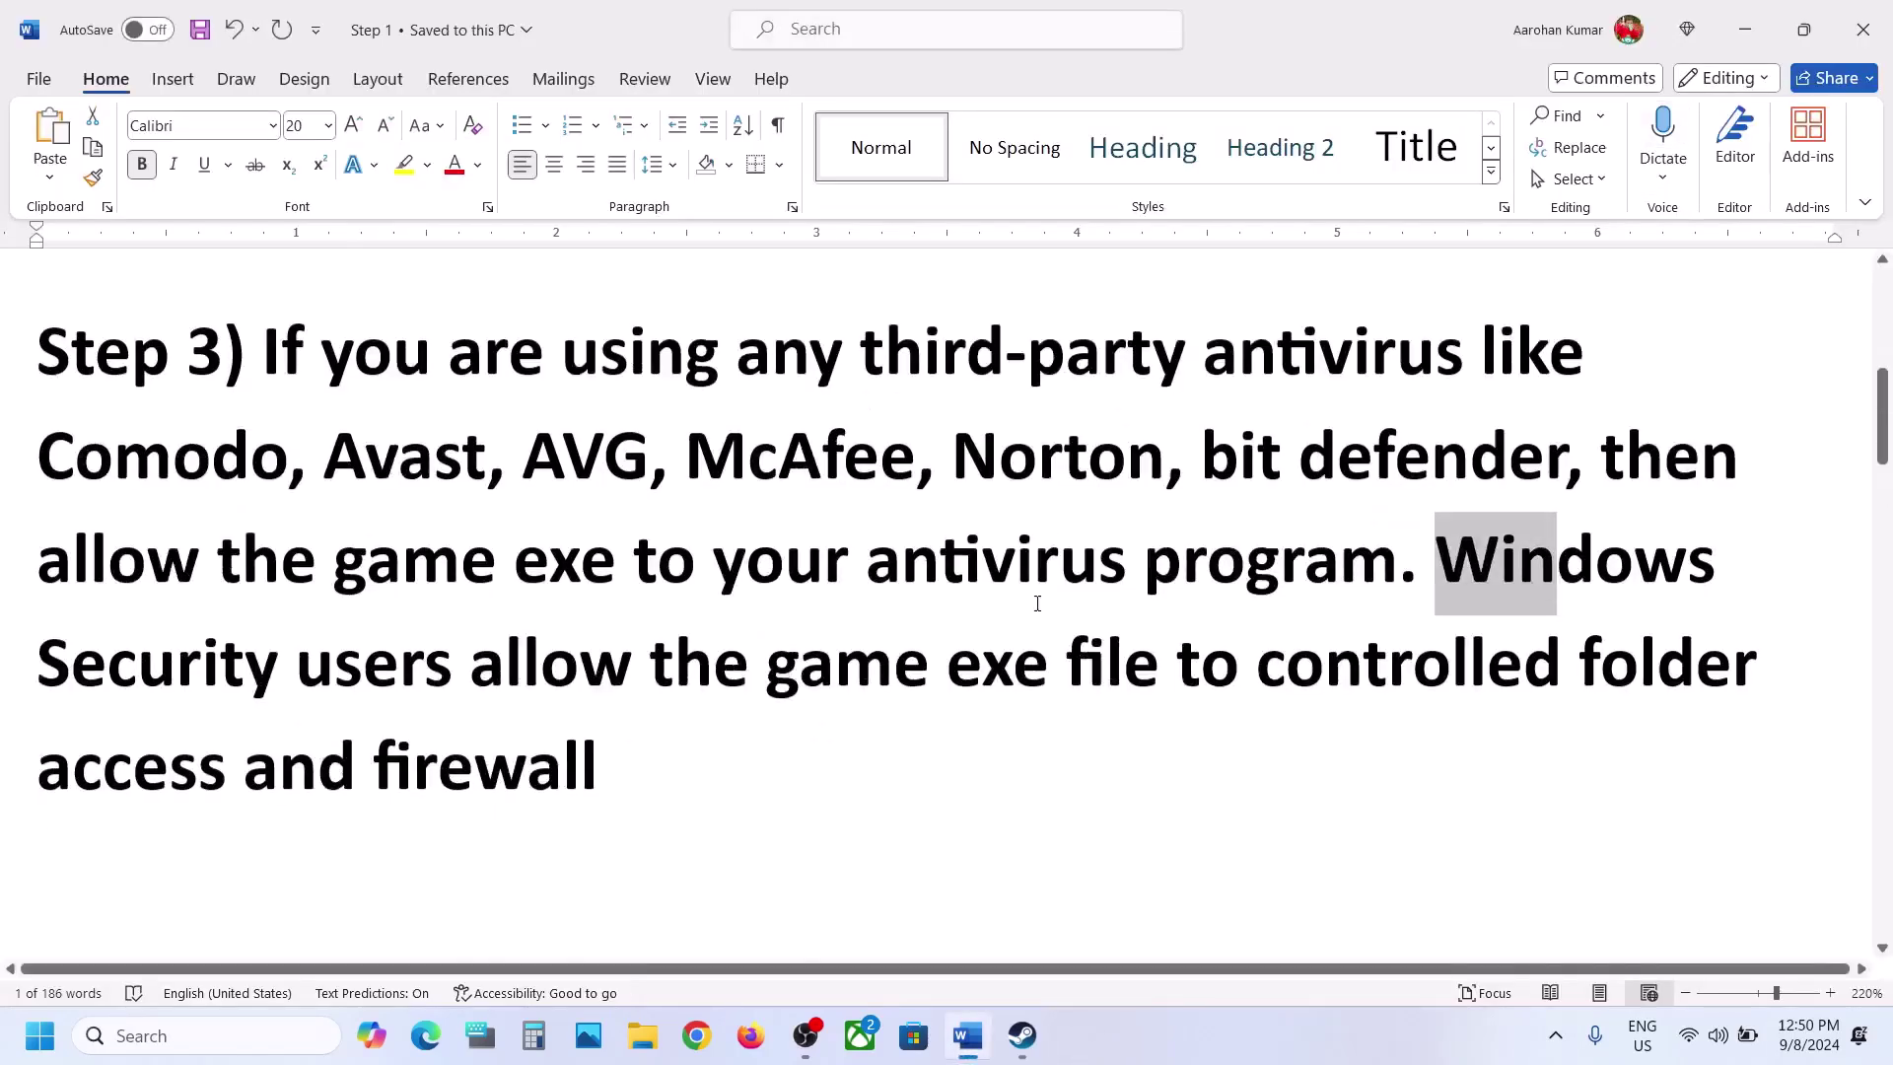
{"action": "scroll", "coordinate": [1035, 601], "scroll_direction": "down", "scroll_amount": 5}
{"action": "left_click_drag", "start_coordinate": [513, 620], "coordinate": [1226, 653]}
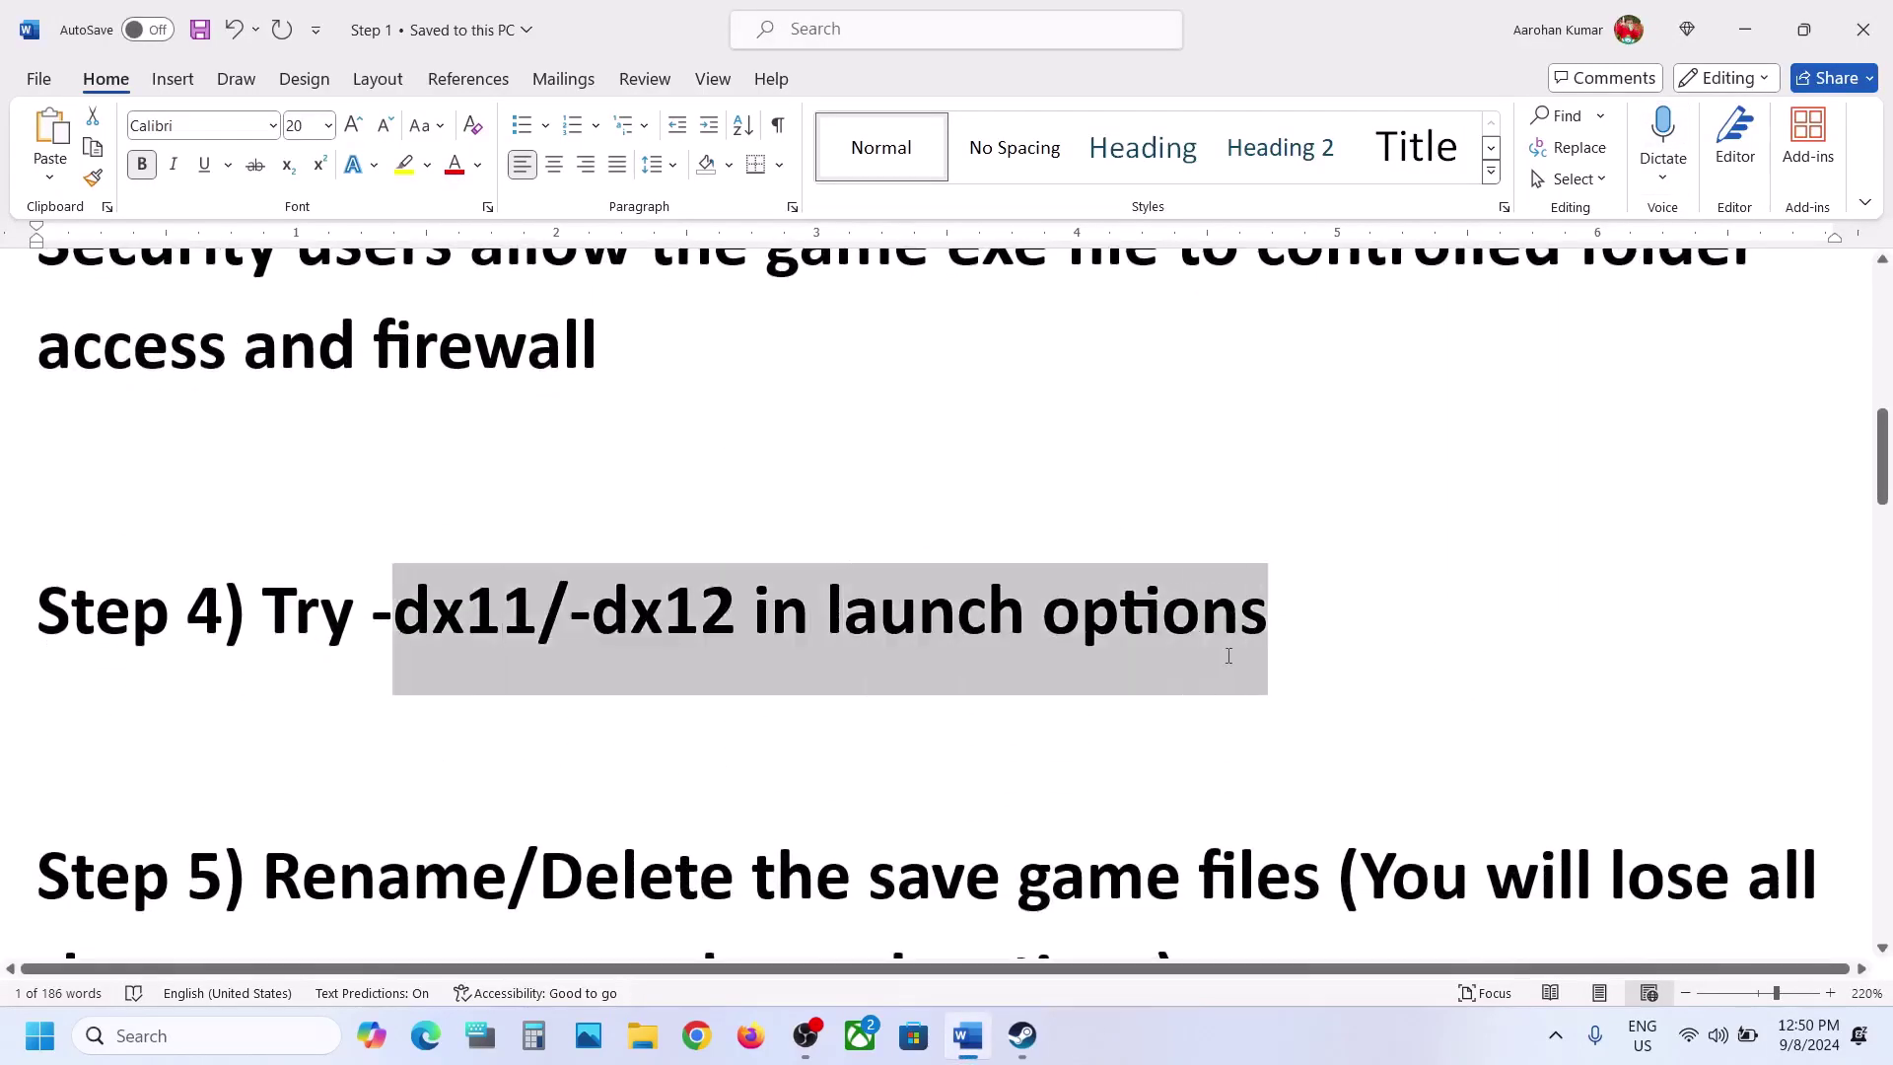
Switch to Steam, start launching LOCKDOWN Protocol with the DX12 option selected, and cancel the launch
{"action": "left_click", "coordinate": [1025, 1043]}
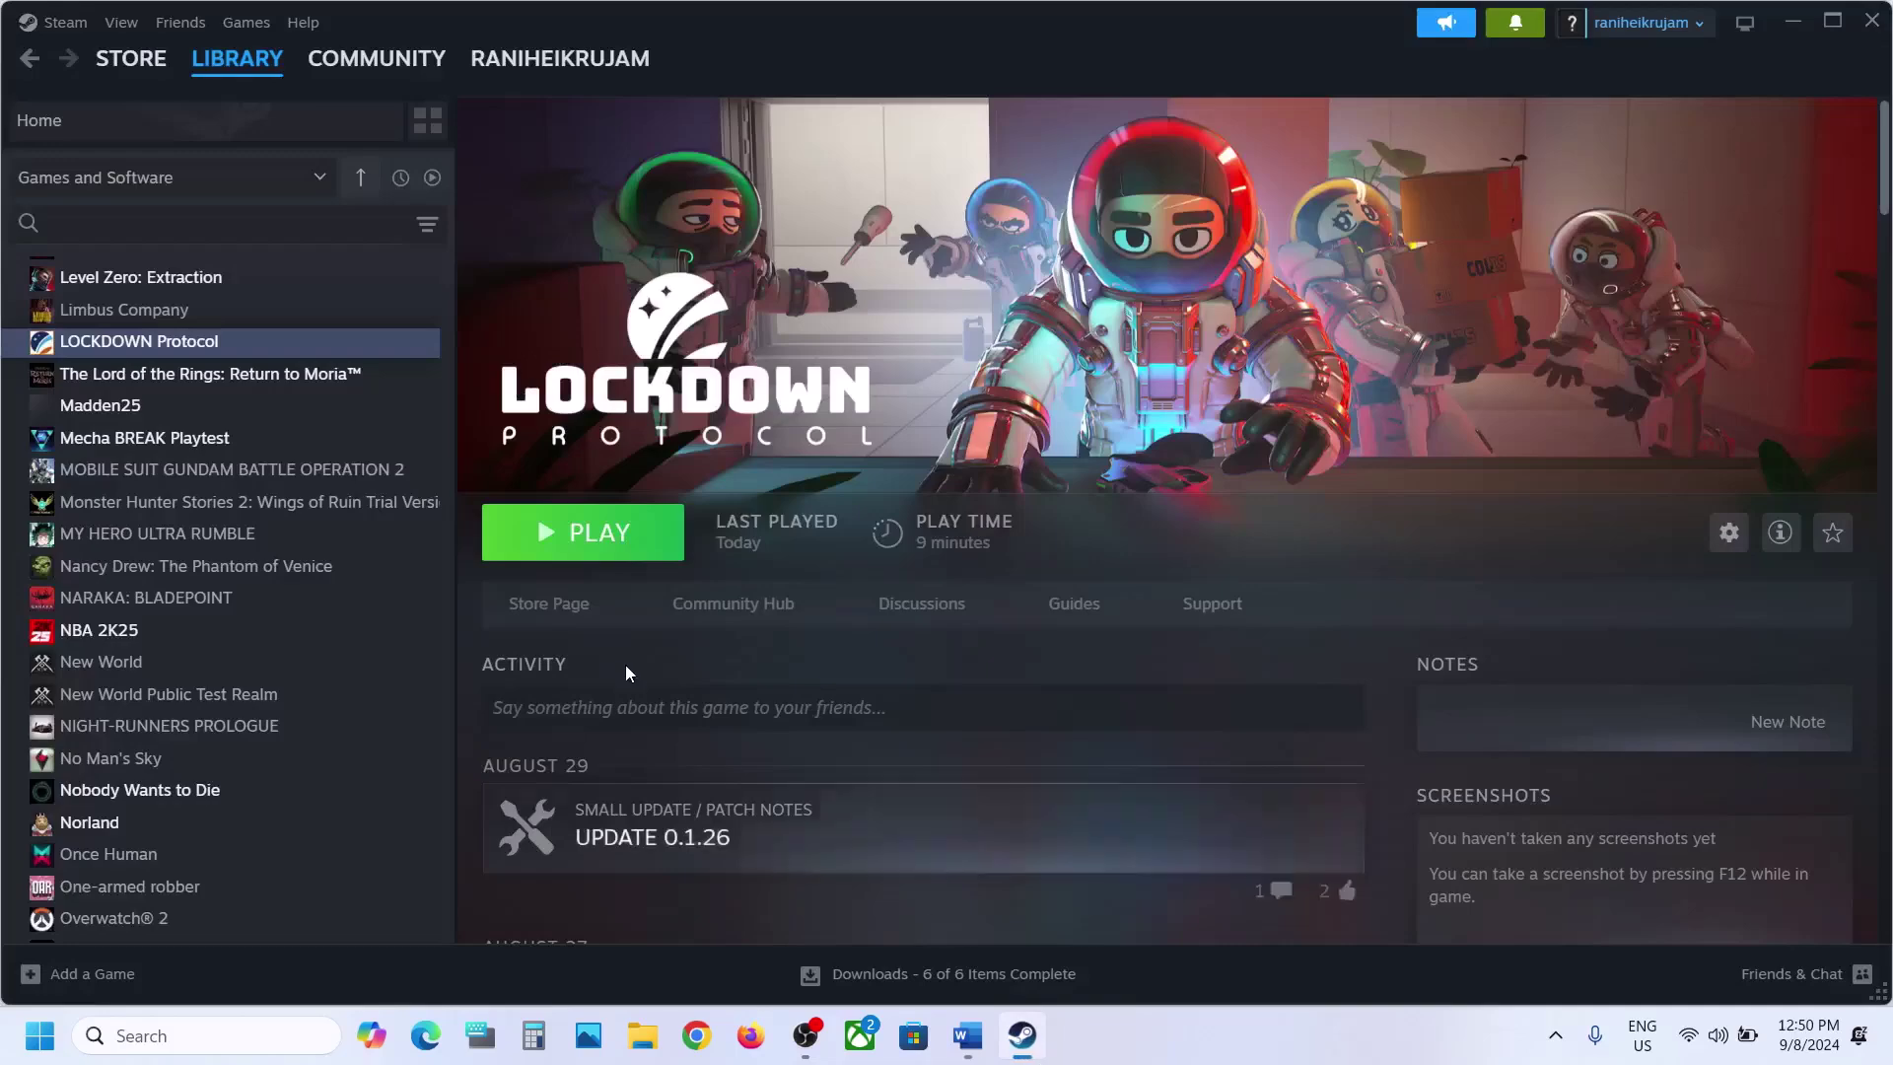
{"action": "left_click", "coordinate": [588, 545]}
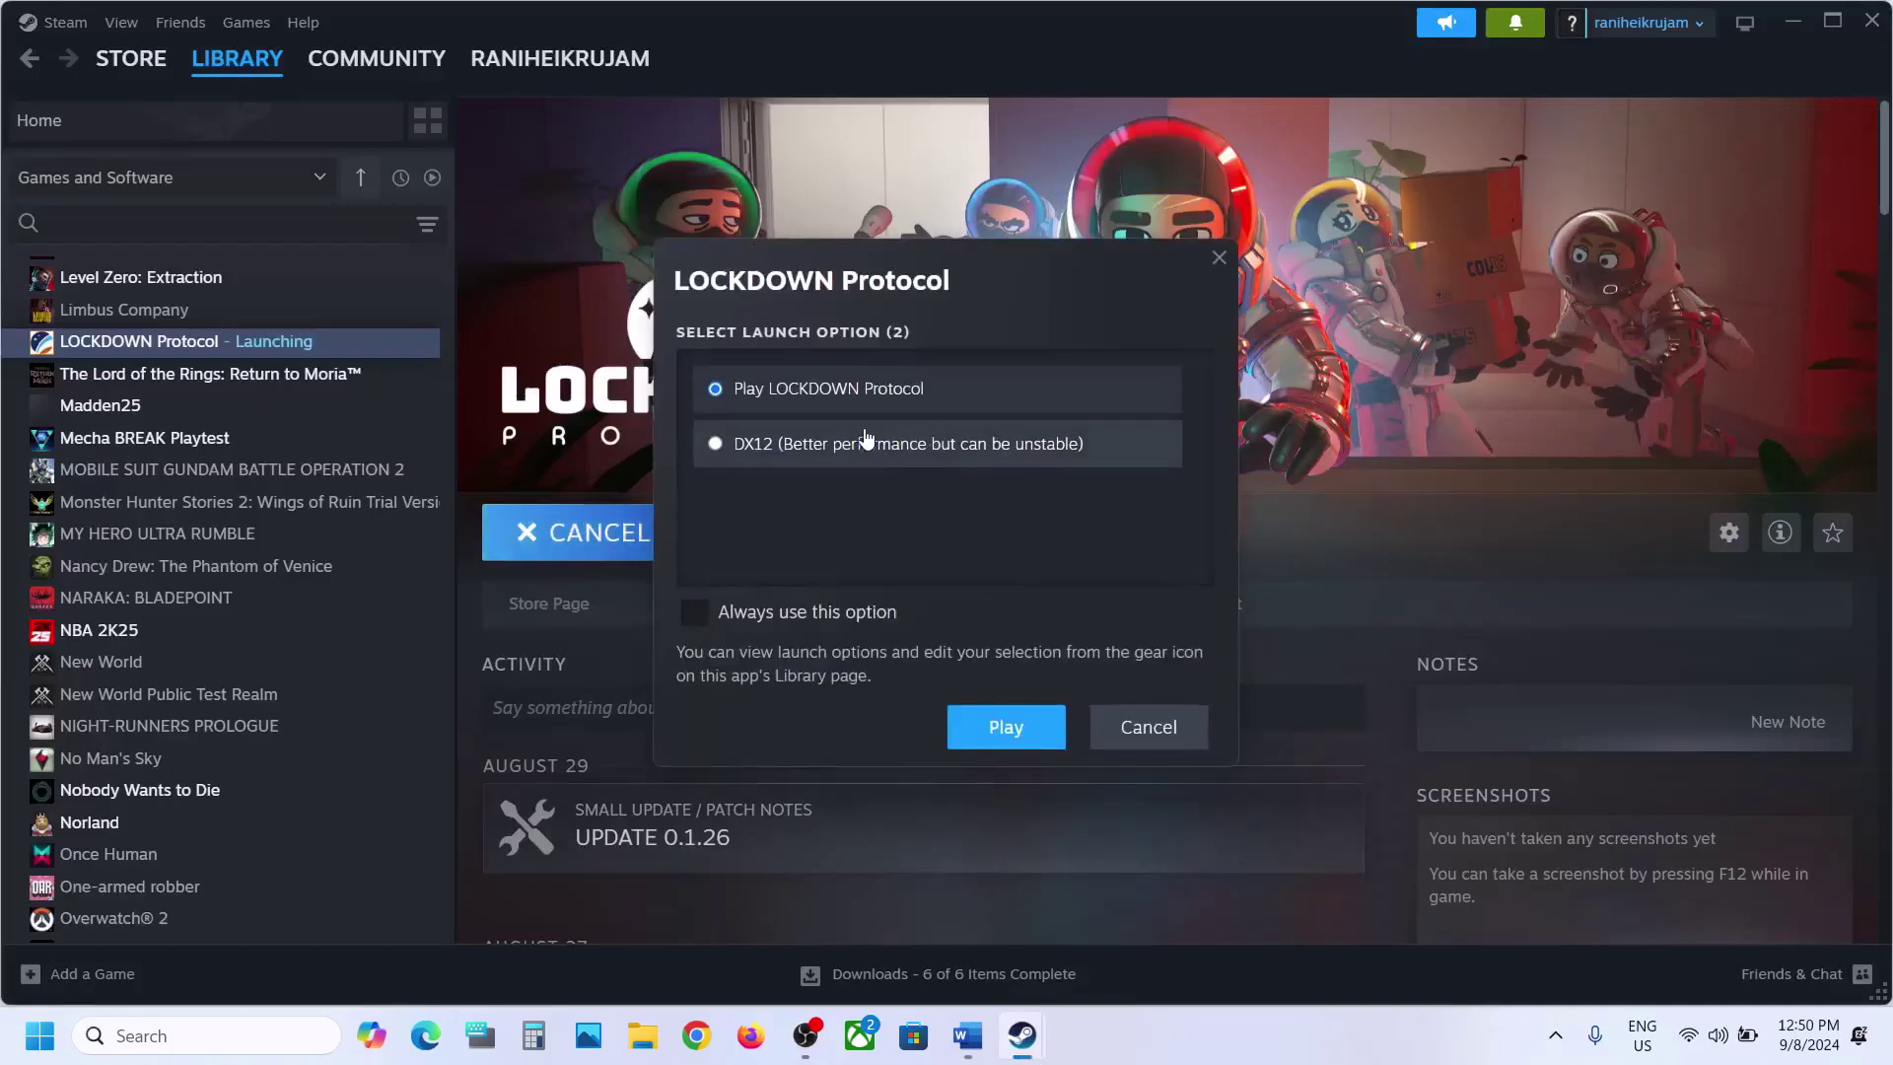
{"action": "left_click", "coordinate": [717, 445]}
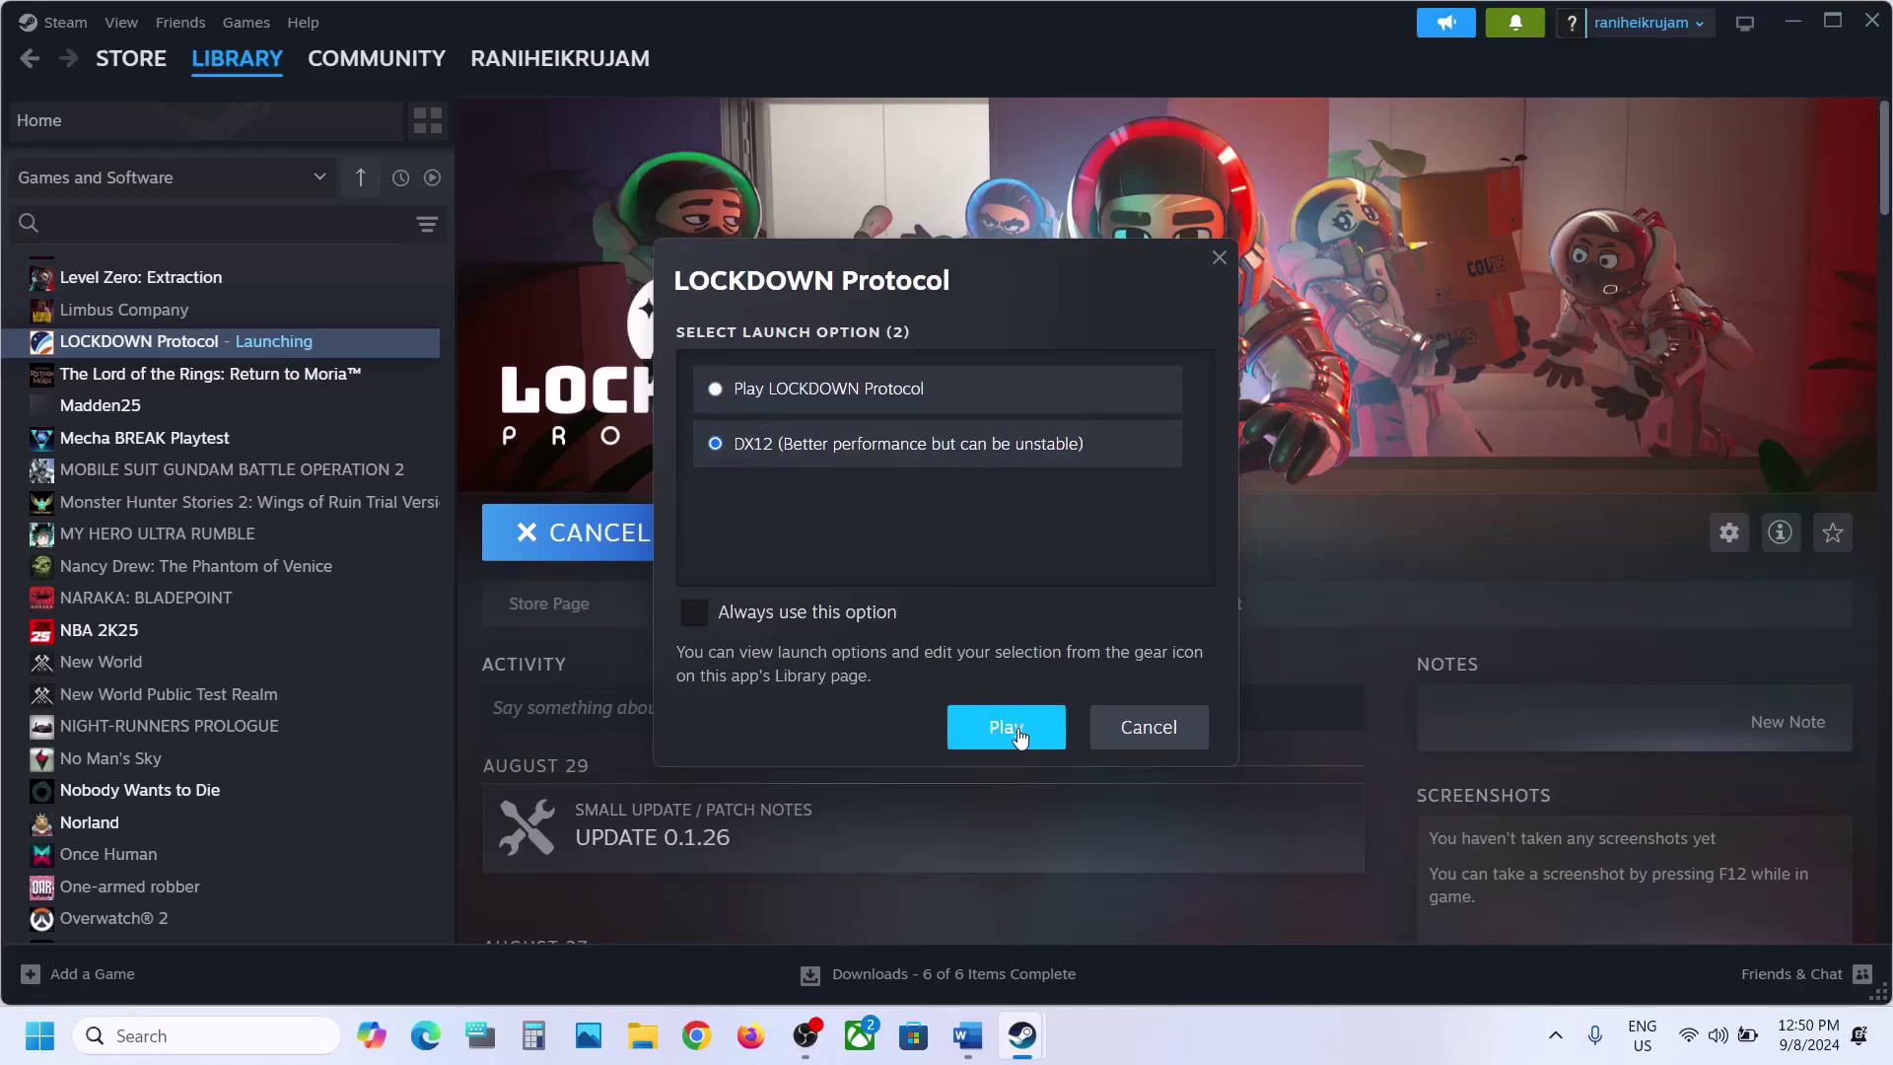
{"action": "left_click", "coordinate": [1128, 730]}
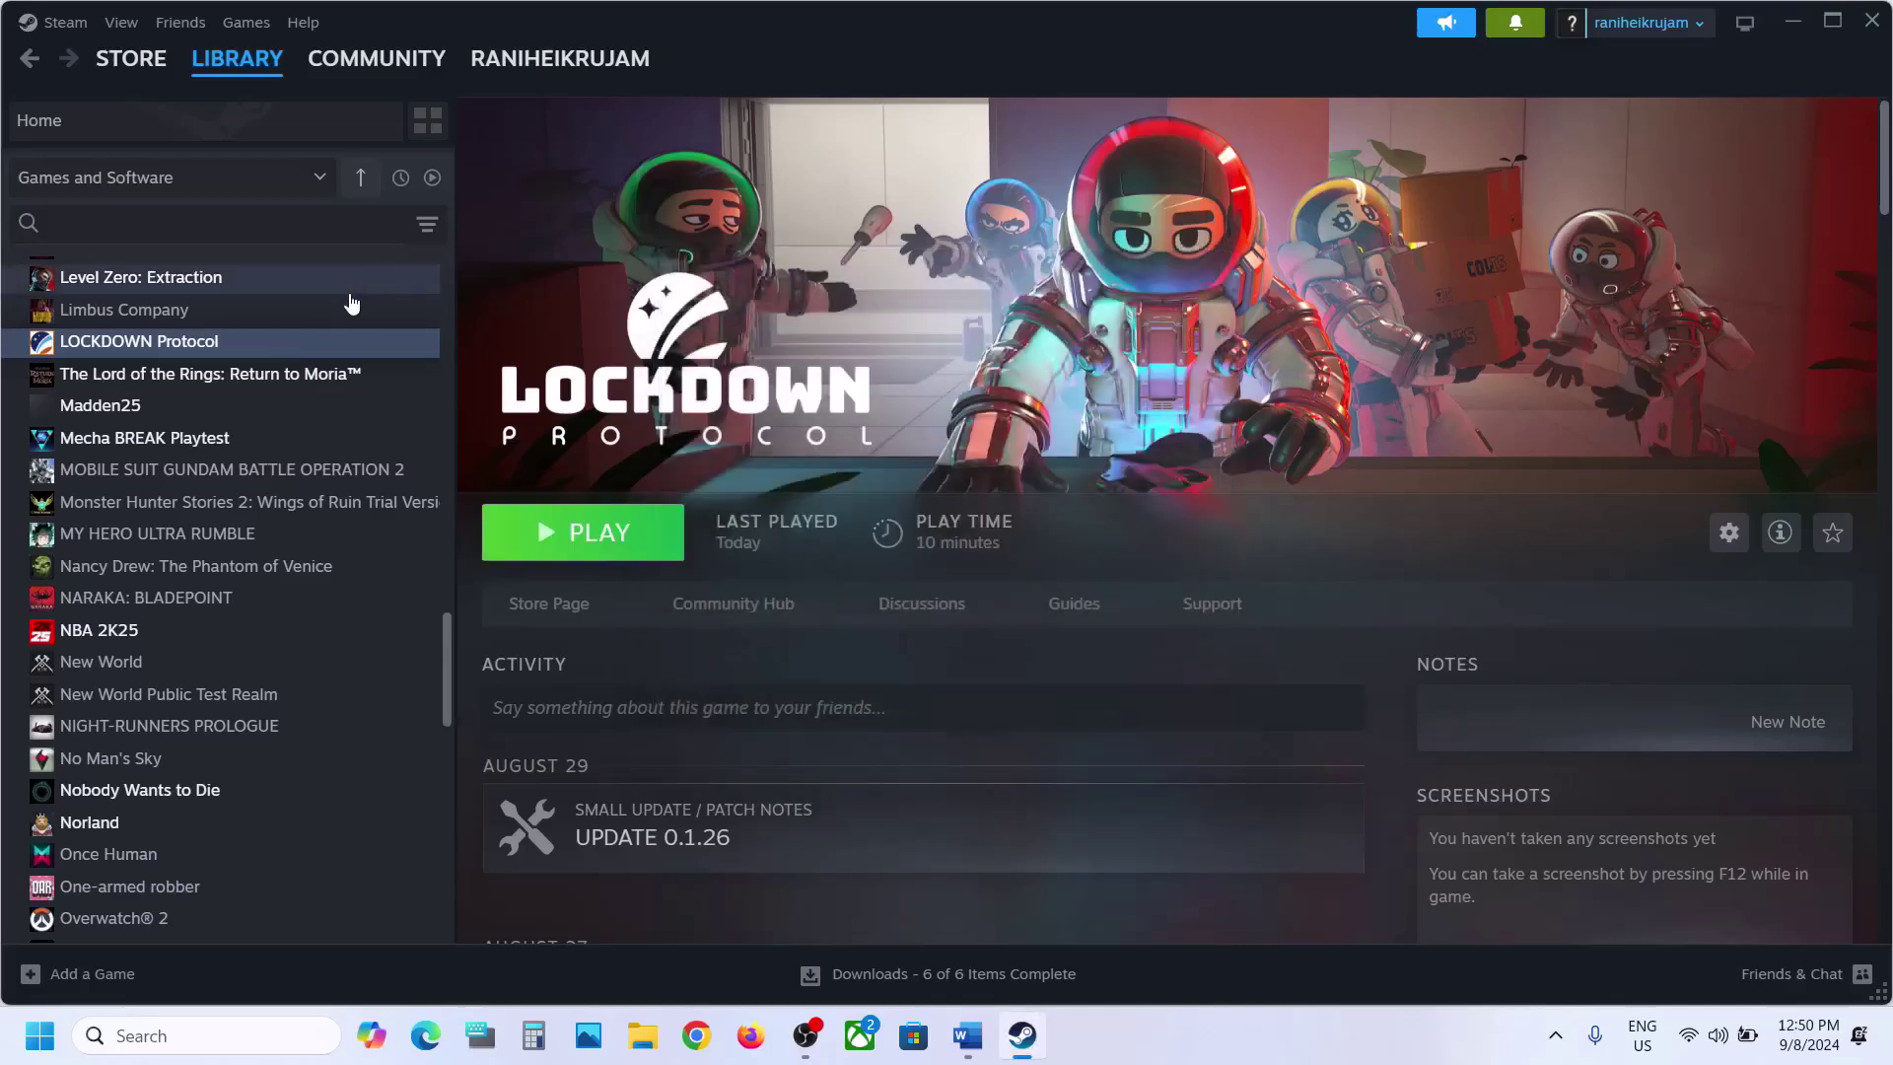
Open LOCKDOWN Protocol's properties in the Steam library and set its launch options to -dx11
{"action": "right_click", "coordinate": [259, 346]}
{"action": "left_click", "coordinate": [373, 544]}
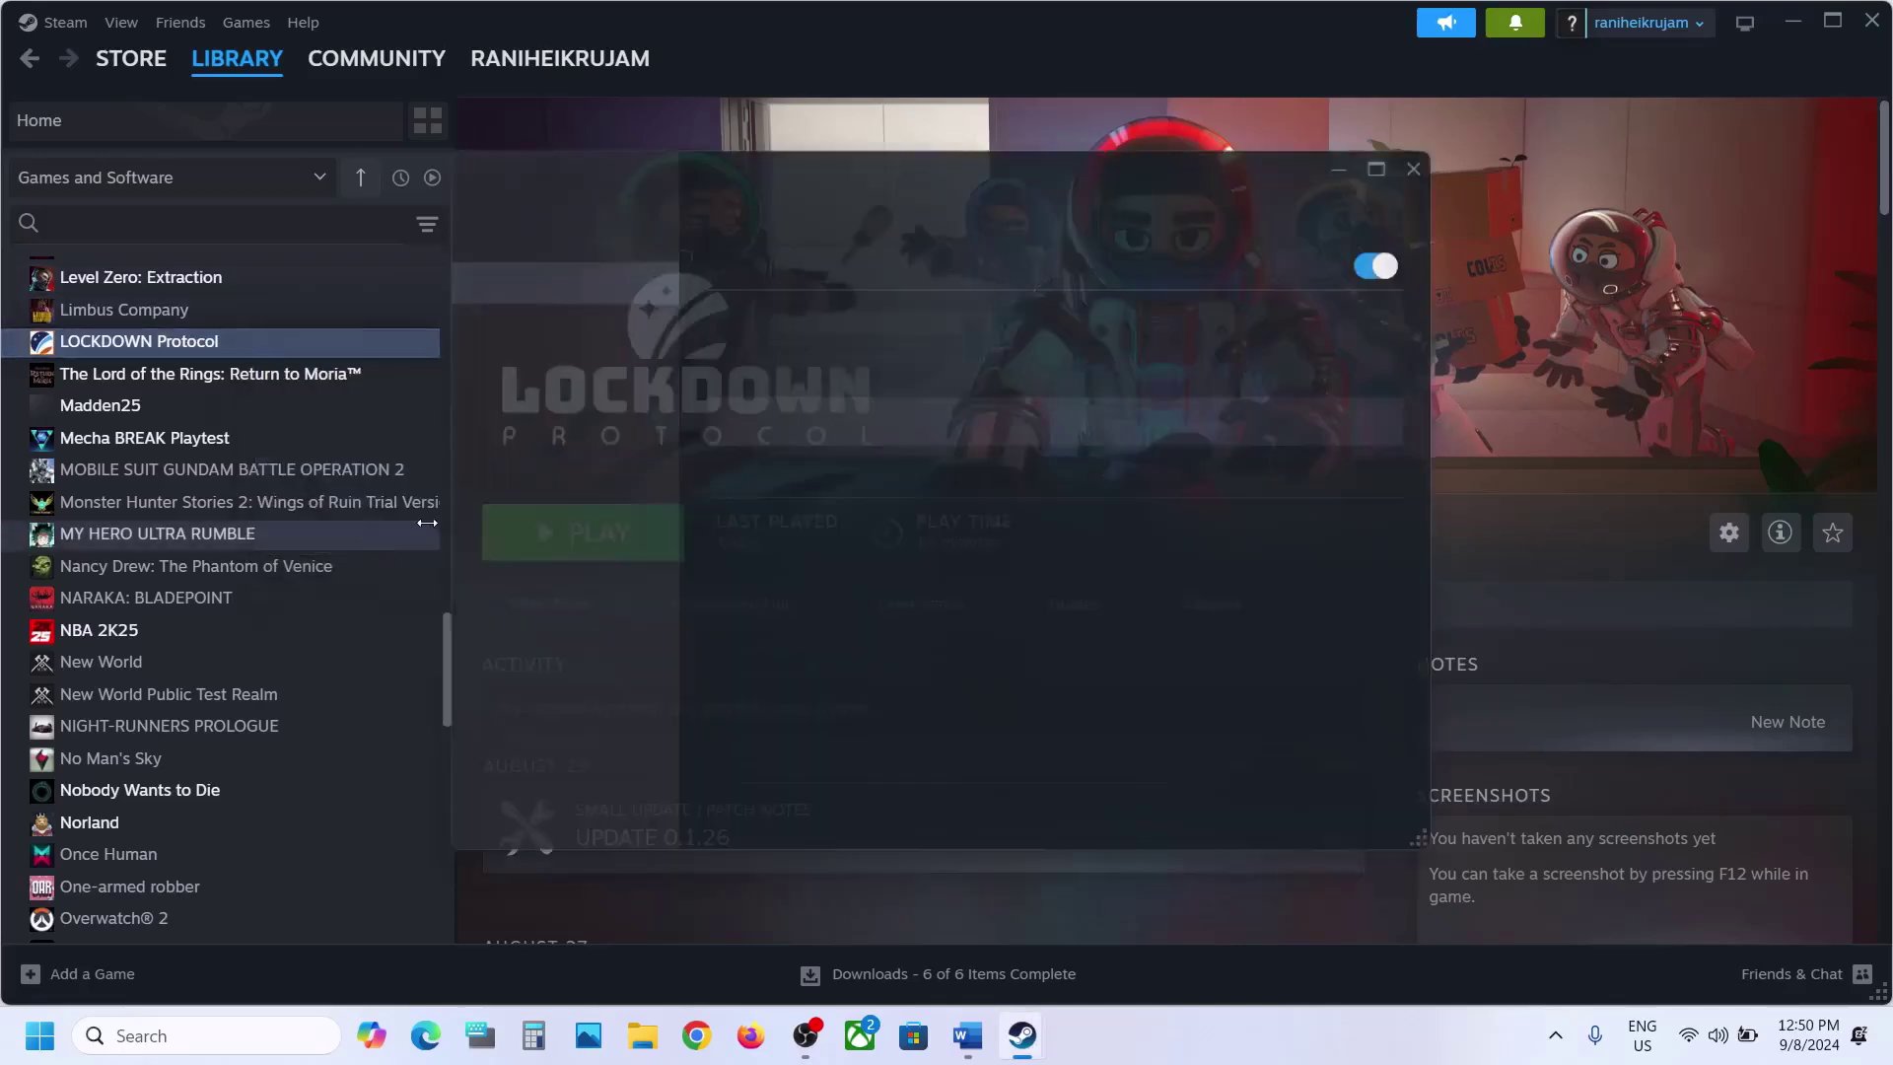
{"action": "left_click", "coordinate": [788, 529]}
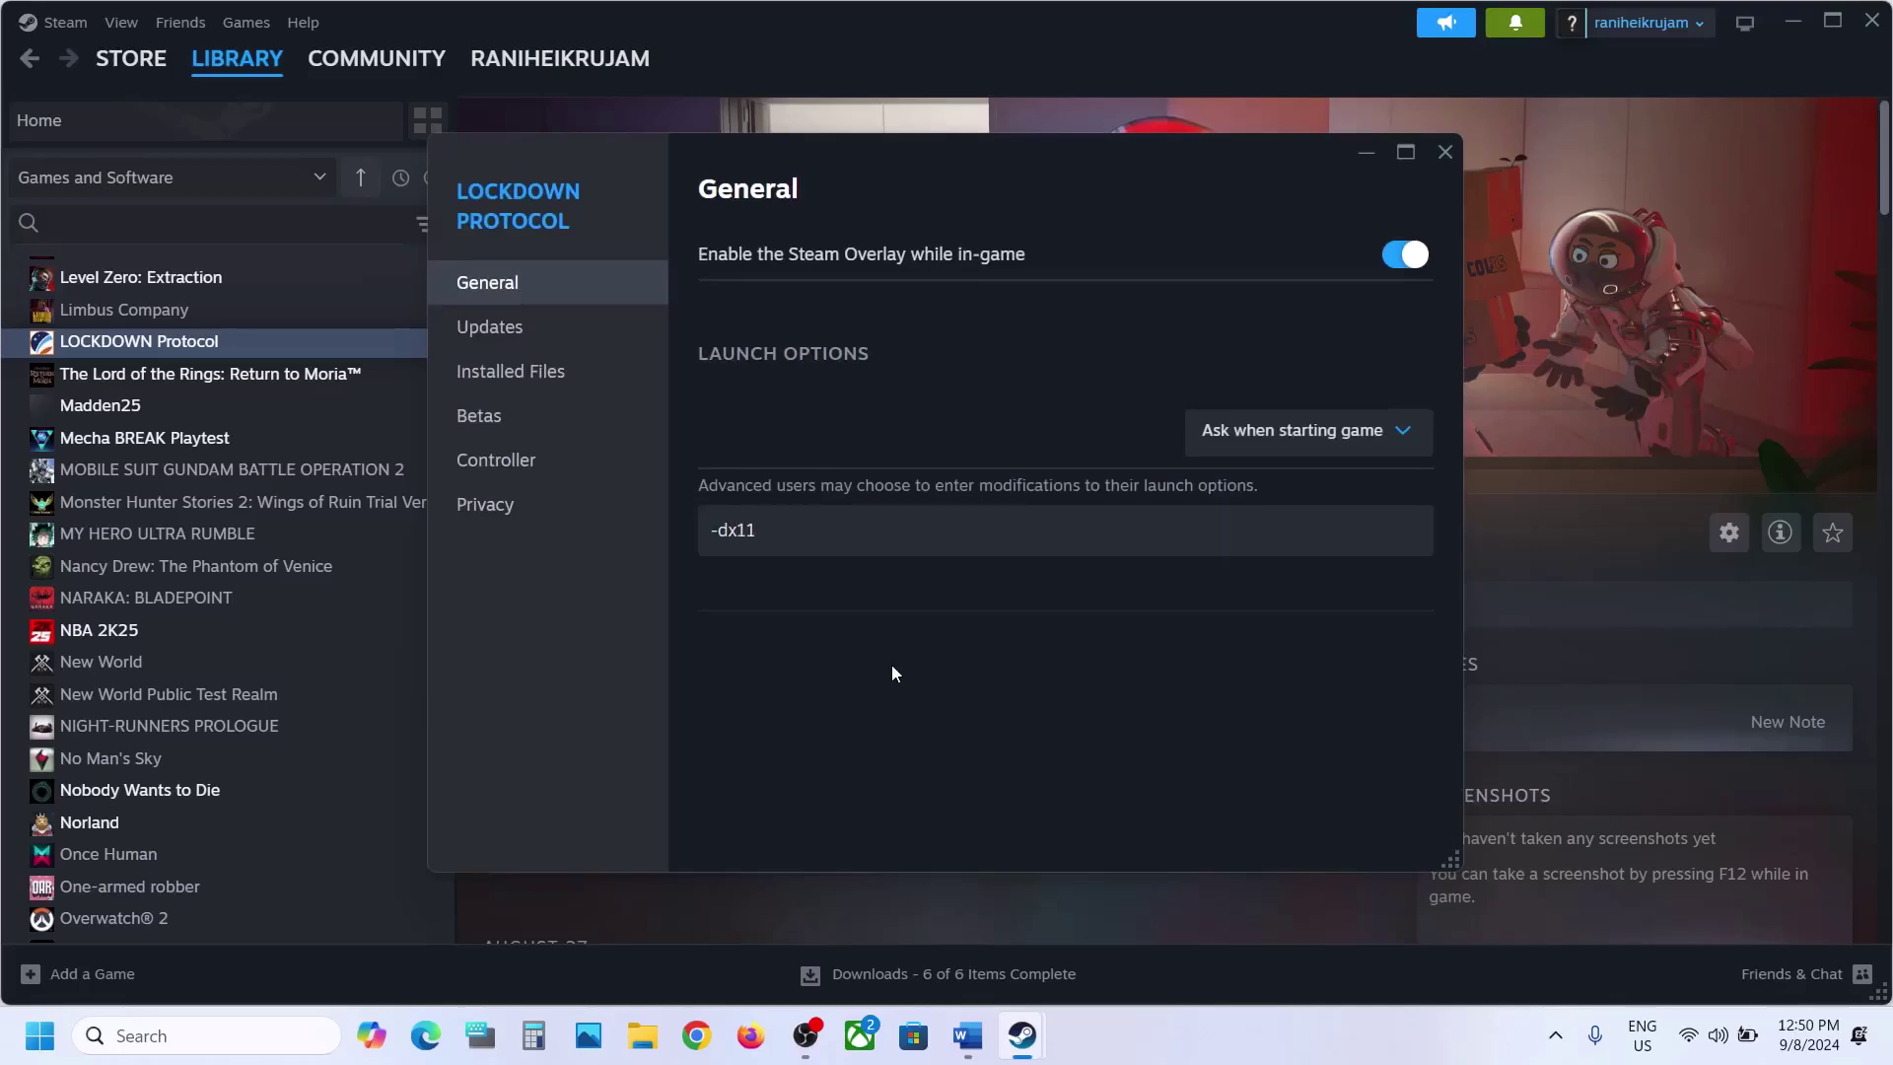
{"action": "left_click", "coordinate": [1445, 152]}
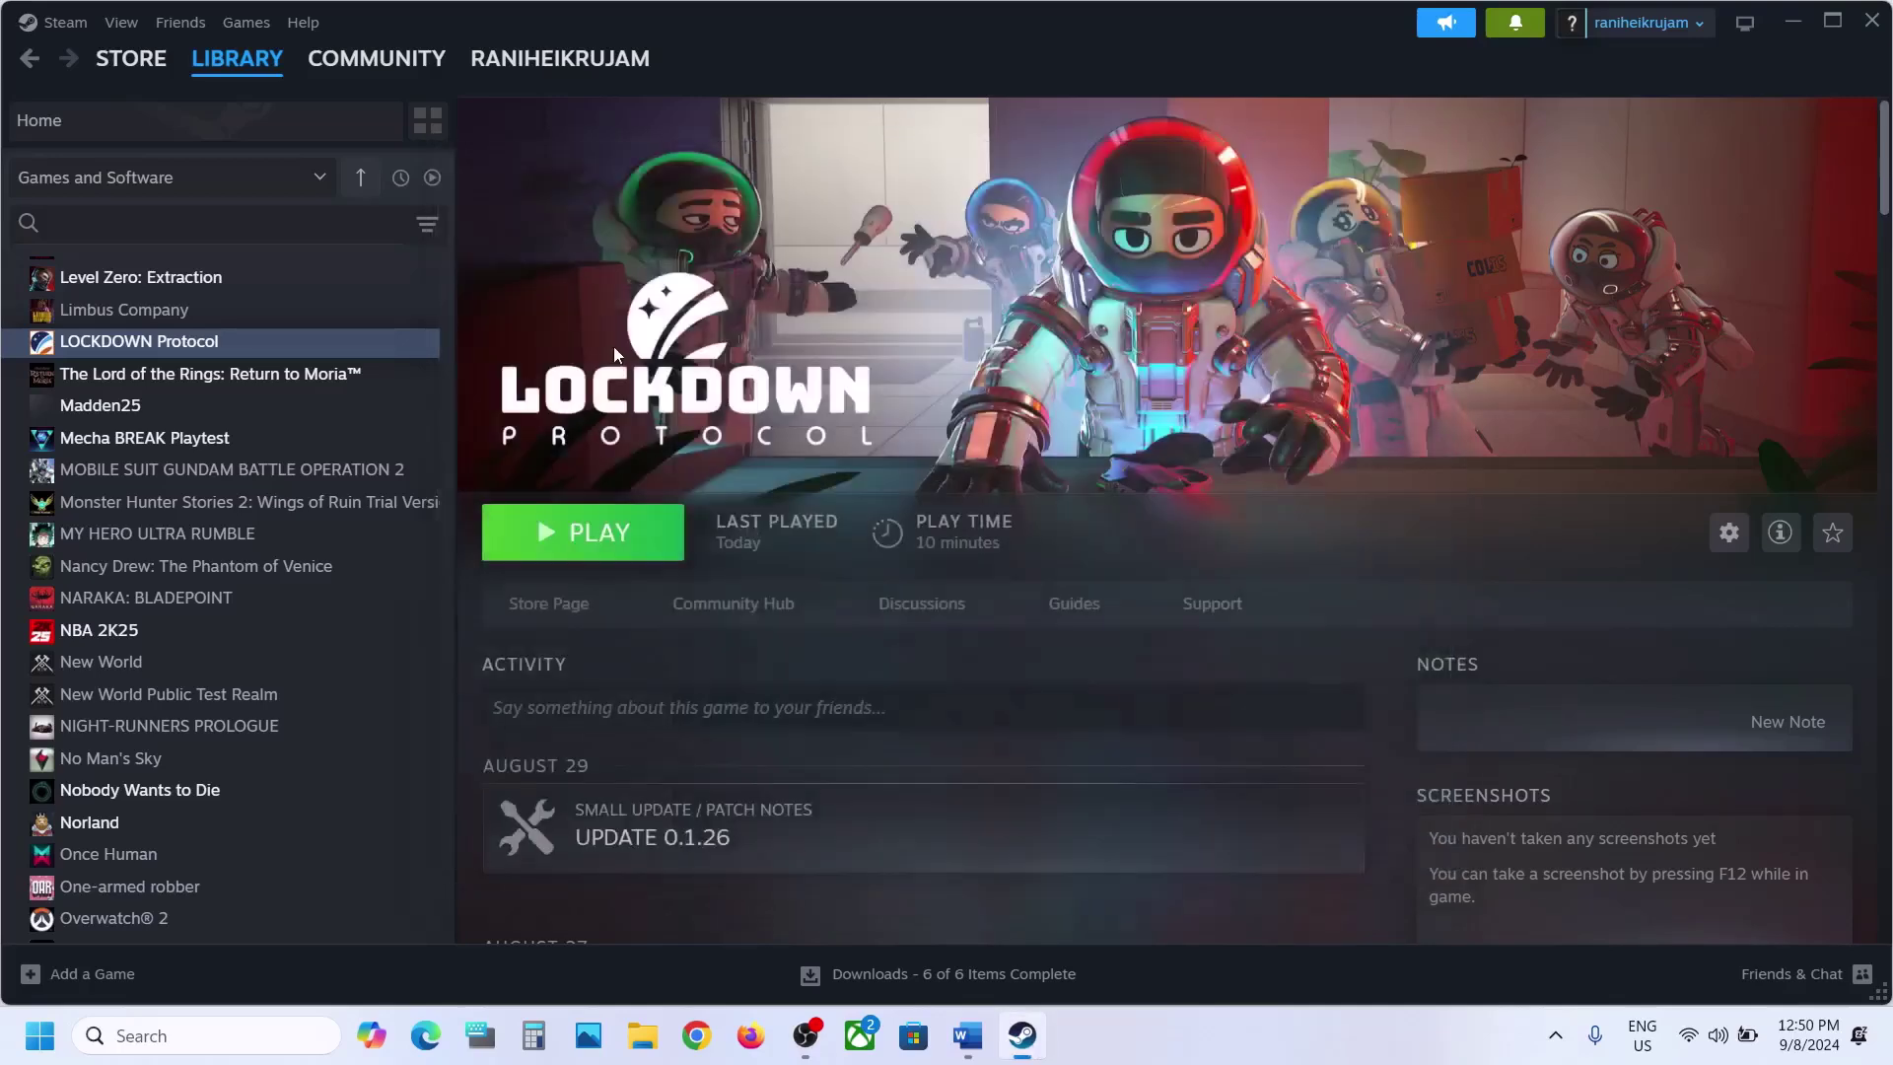
Reopen LOCKDOWN Protocol's properties, try -dx12 as the launch option, and clear the launch options again
{"action": "right_click", "coordinate": [225, 343]}
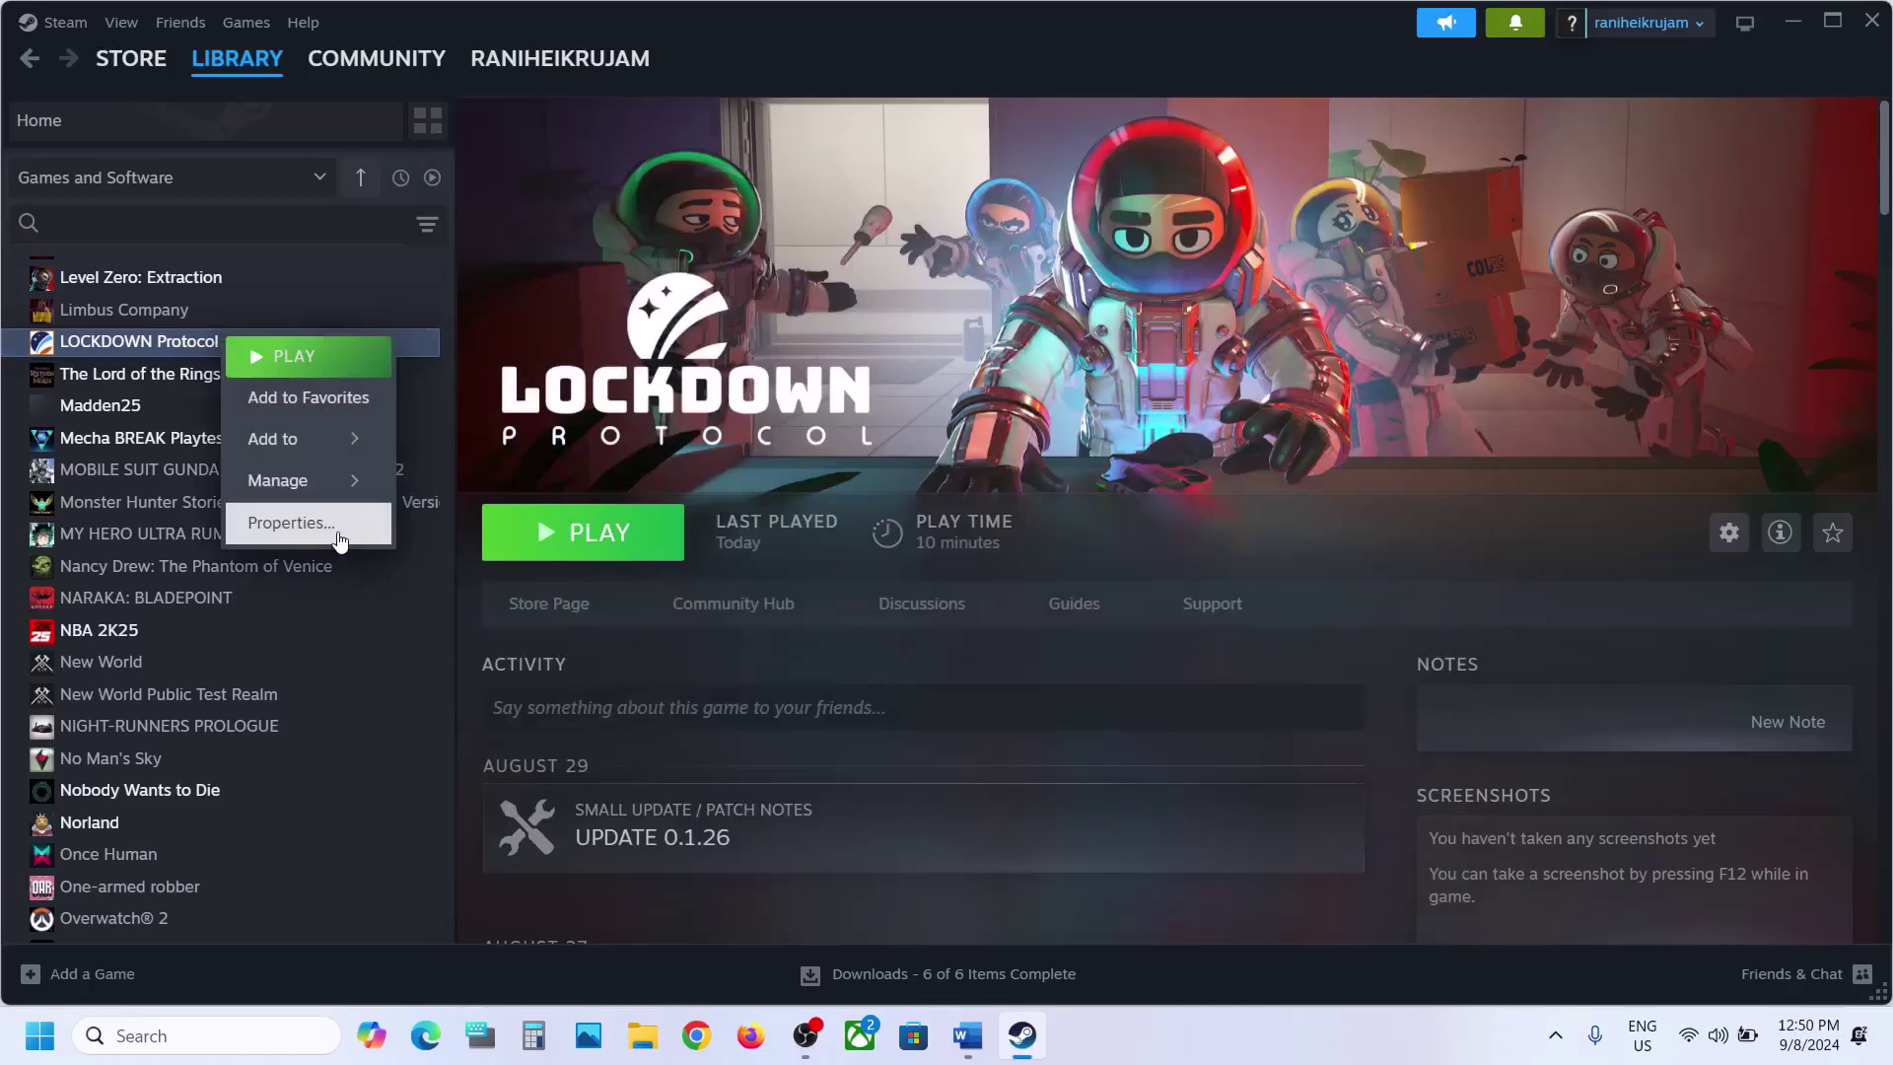
{"action": "left_click", "coordinate": [340, 538]}
{"action": "key", "text": "ctrl+a"}
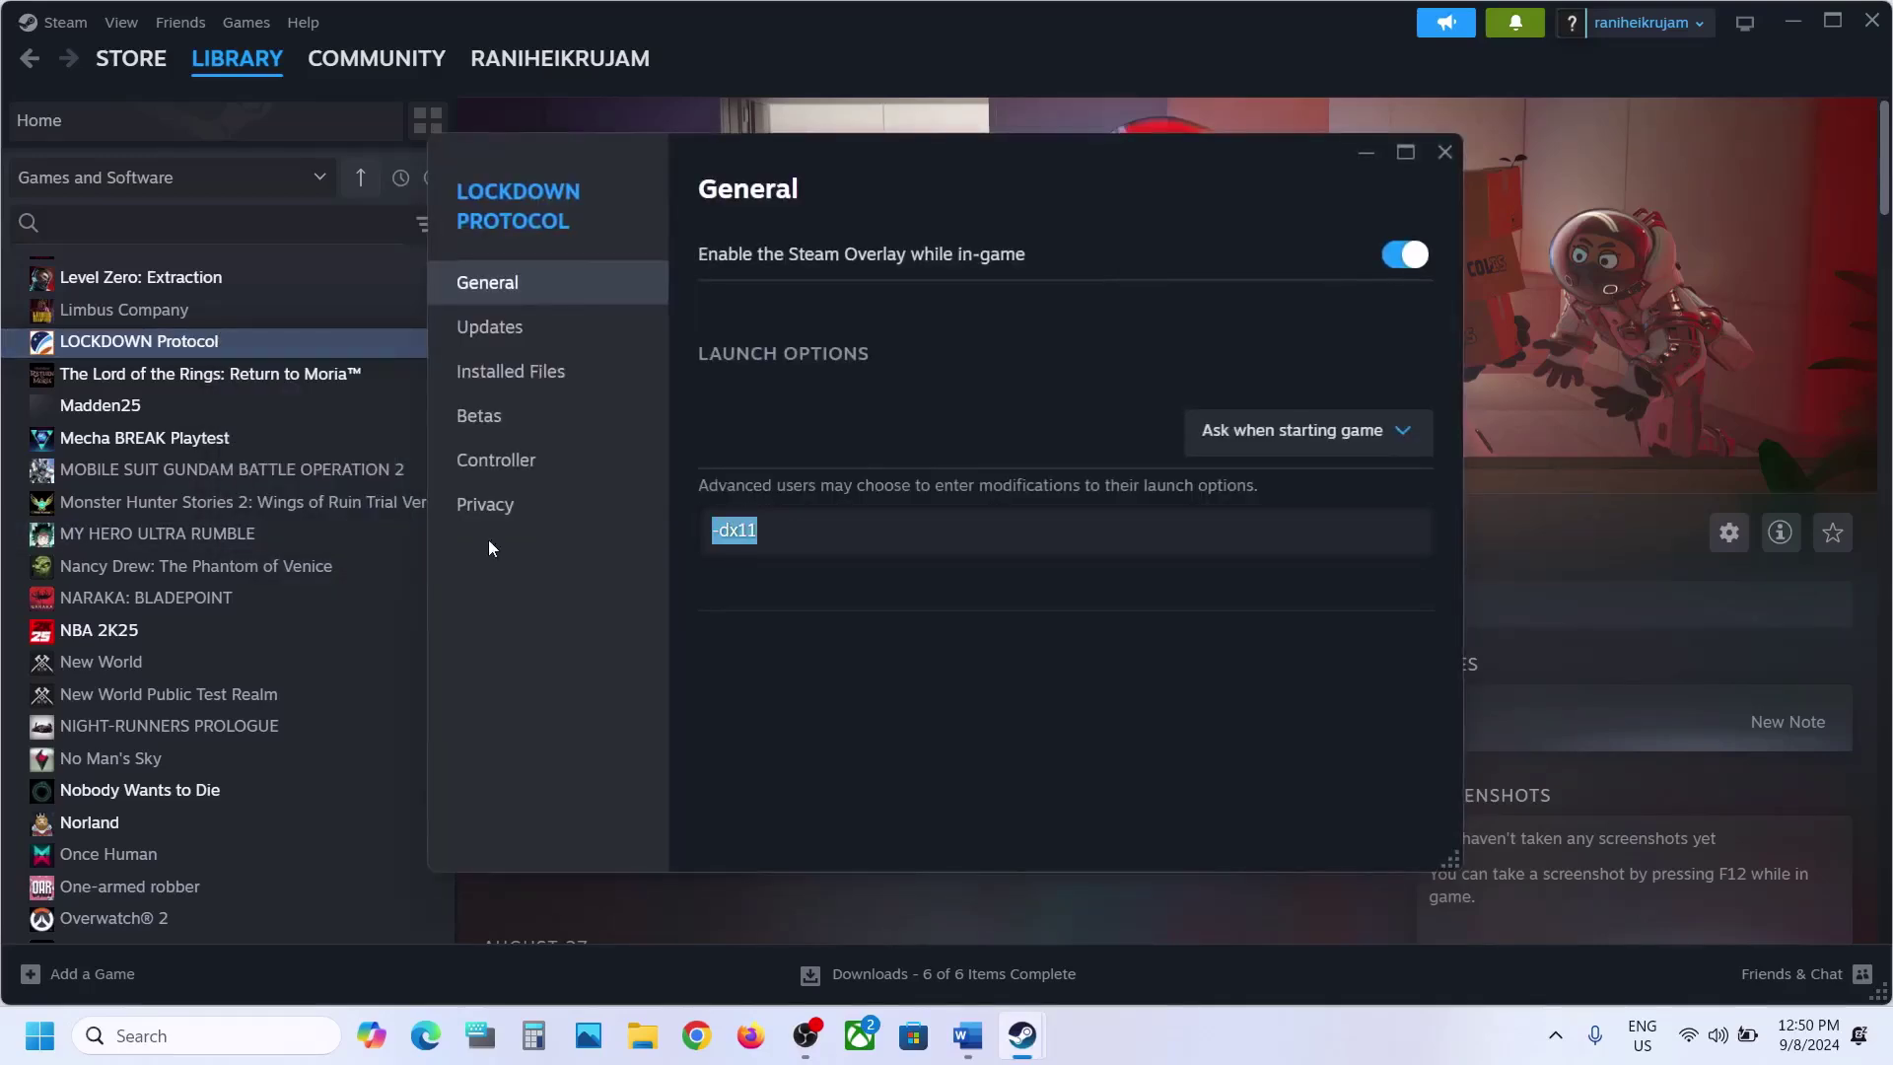
{"action": "type", "text": "-dx12"}
{"action": "key", "text": "ctrl+a"}
{"action": "key", "text": "BackSpace"}
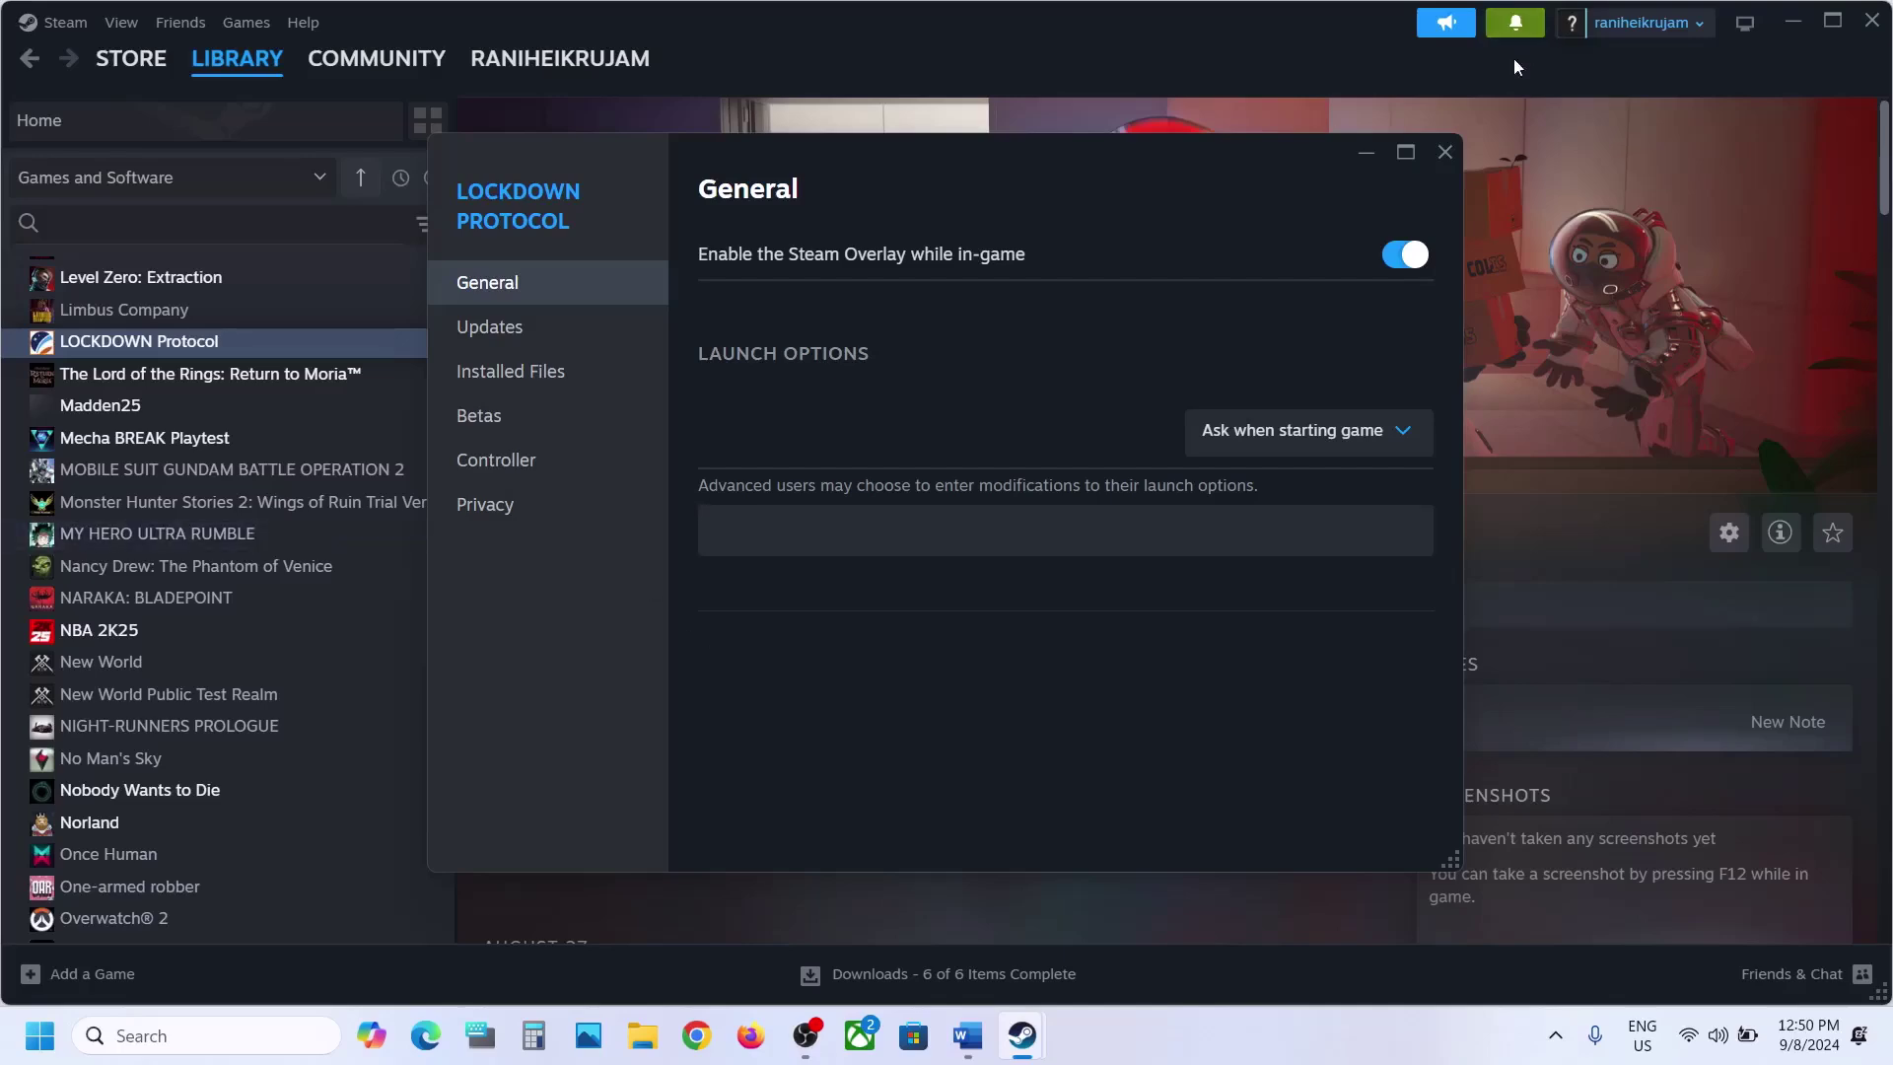
{"action": "left_click", "coordinate": [1442, 152]}
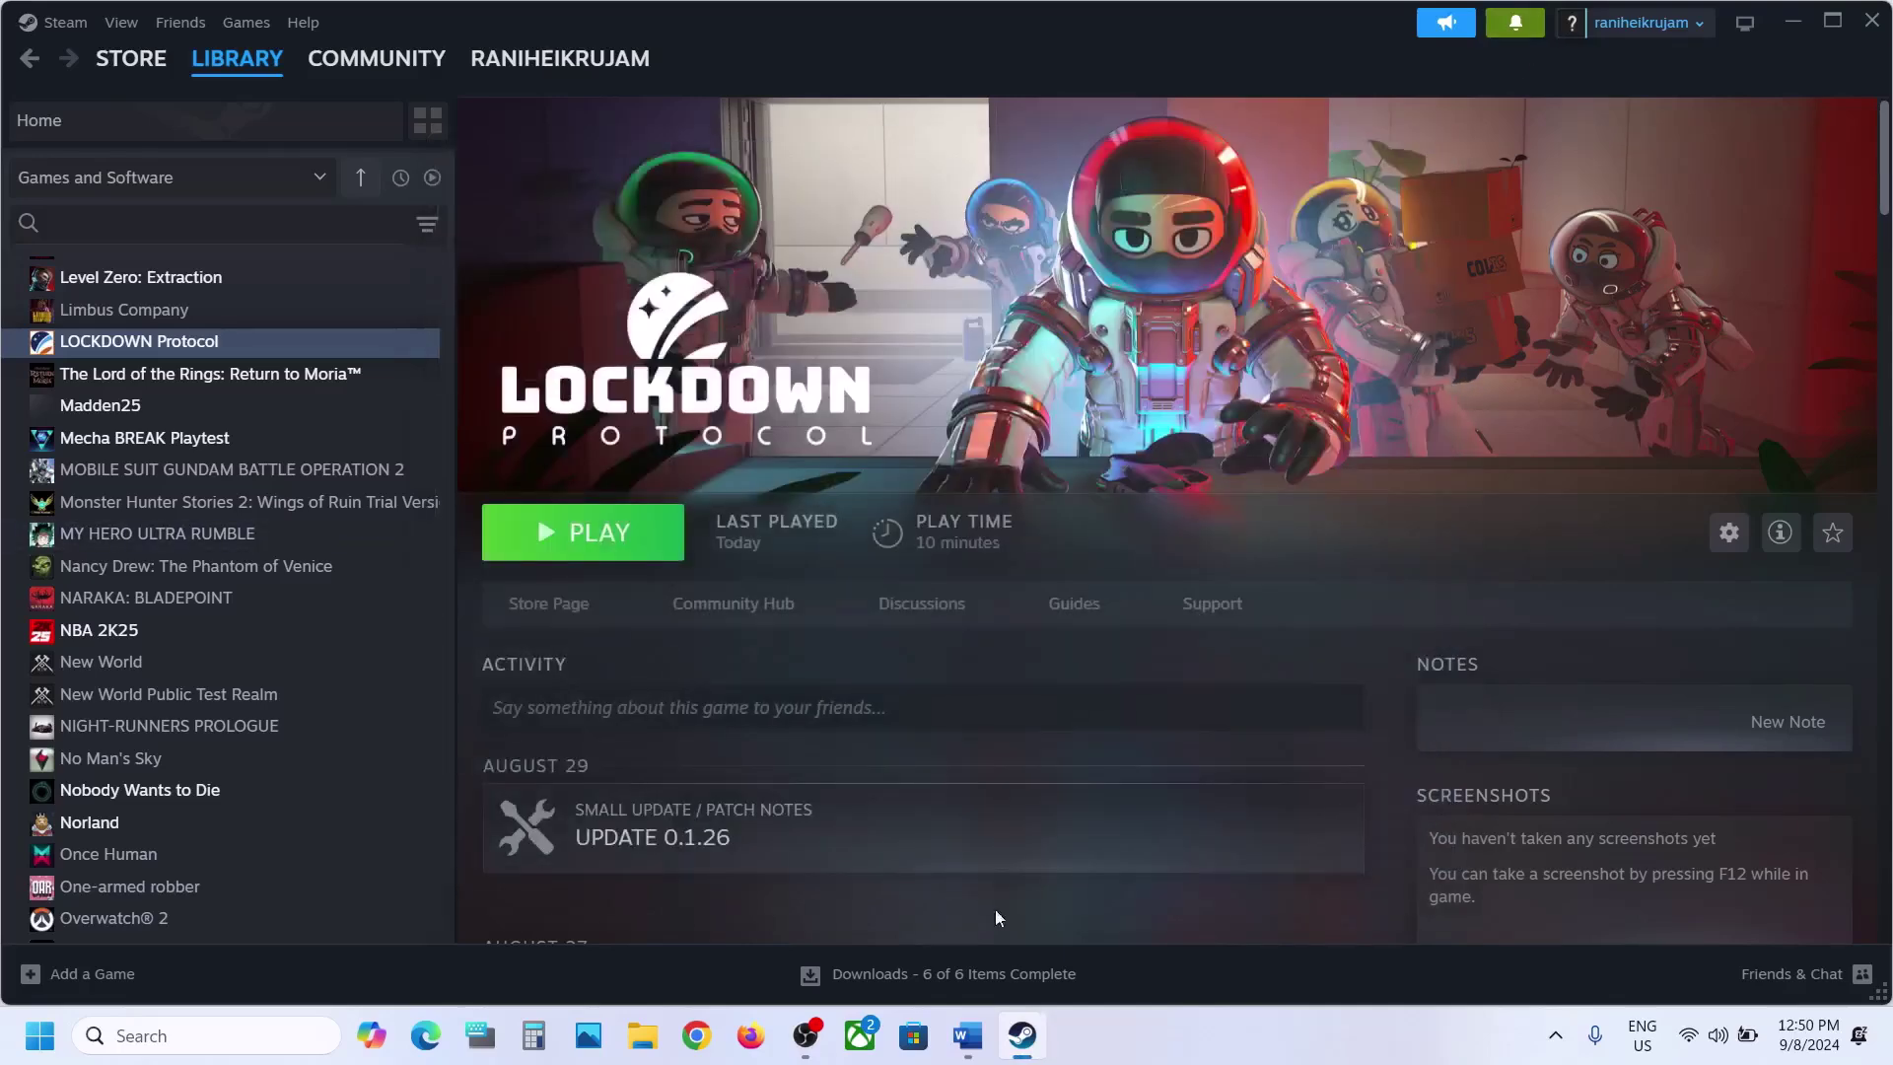
Switch to the Word document and read Step 5 about renaming or deleting the save game files
{"action": "left_click", "coordinate": [967, 1035]}
{"action": "scroll", "coordinate": [793, 621], "scroll_direction": "down", "scroll_amount": 3}
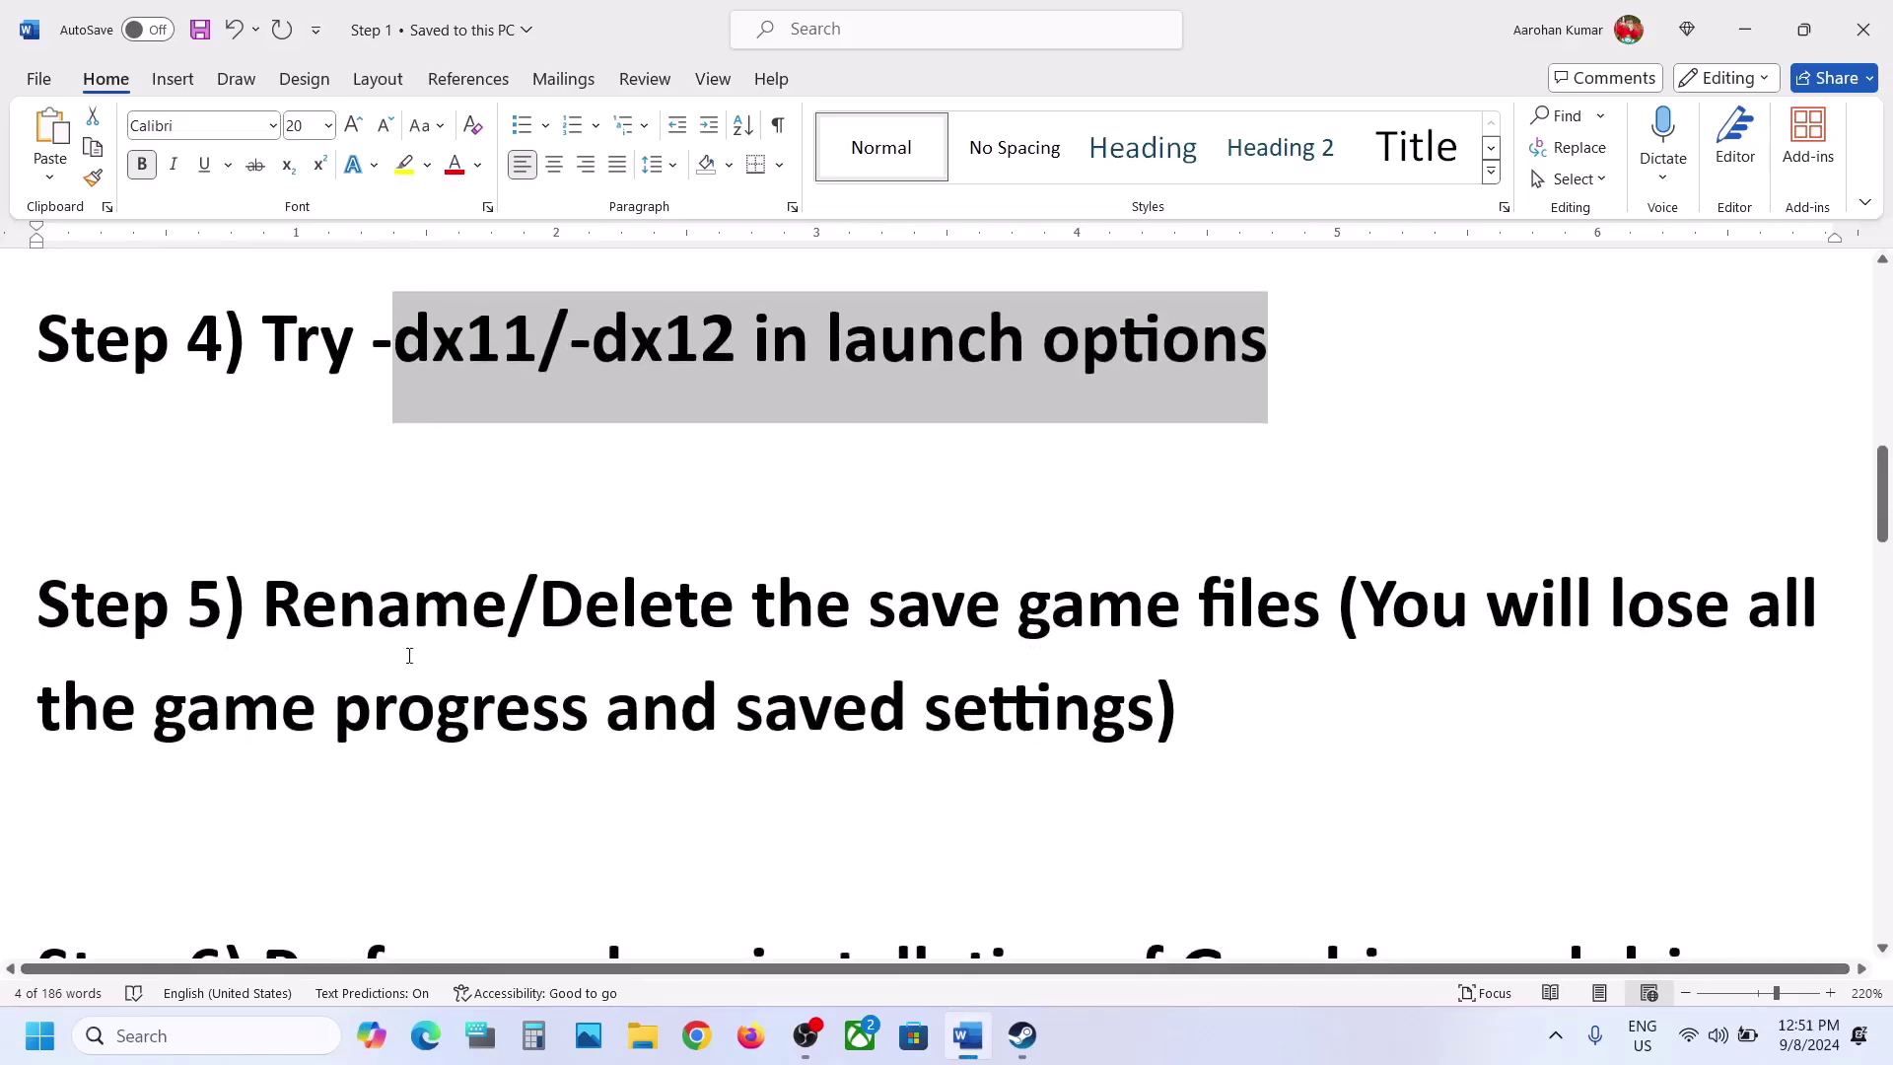
{"action": "left_click_drag", "start_coordinate": [299, 617], "coordinate": [1488, 616]}
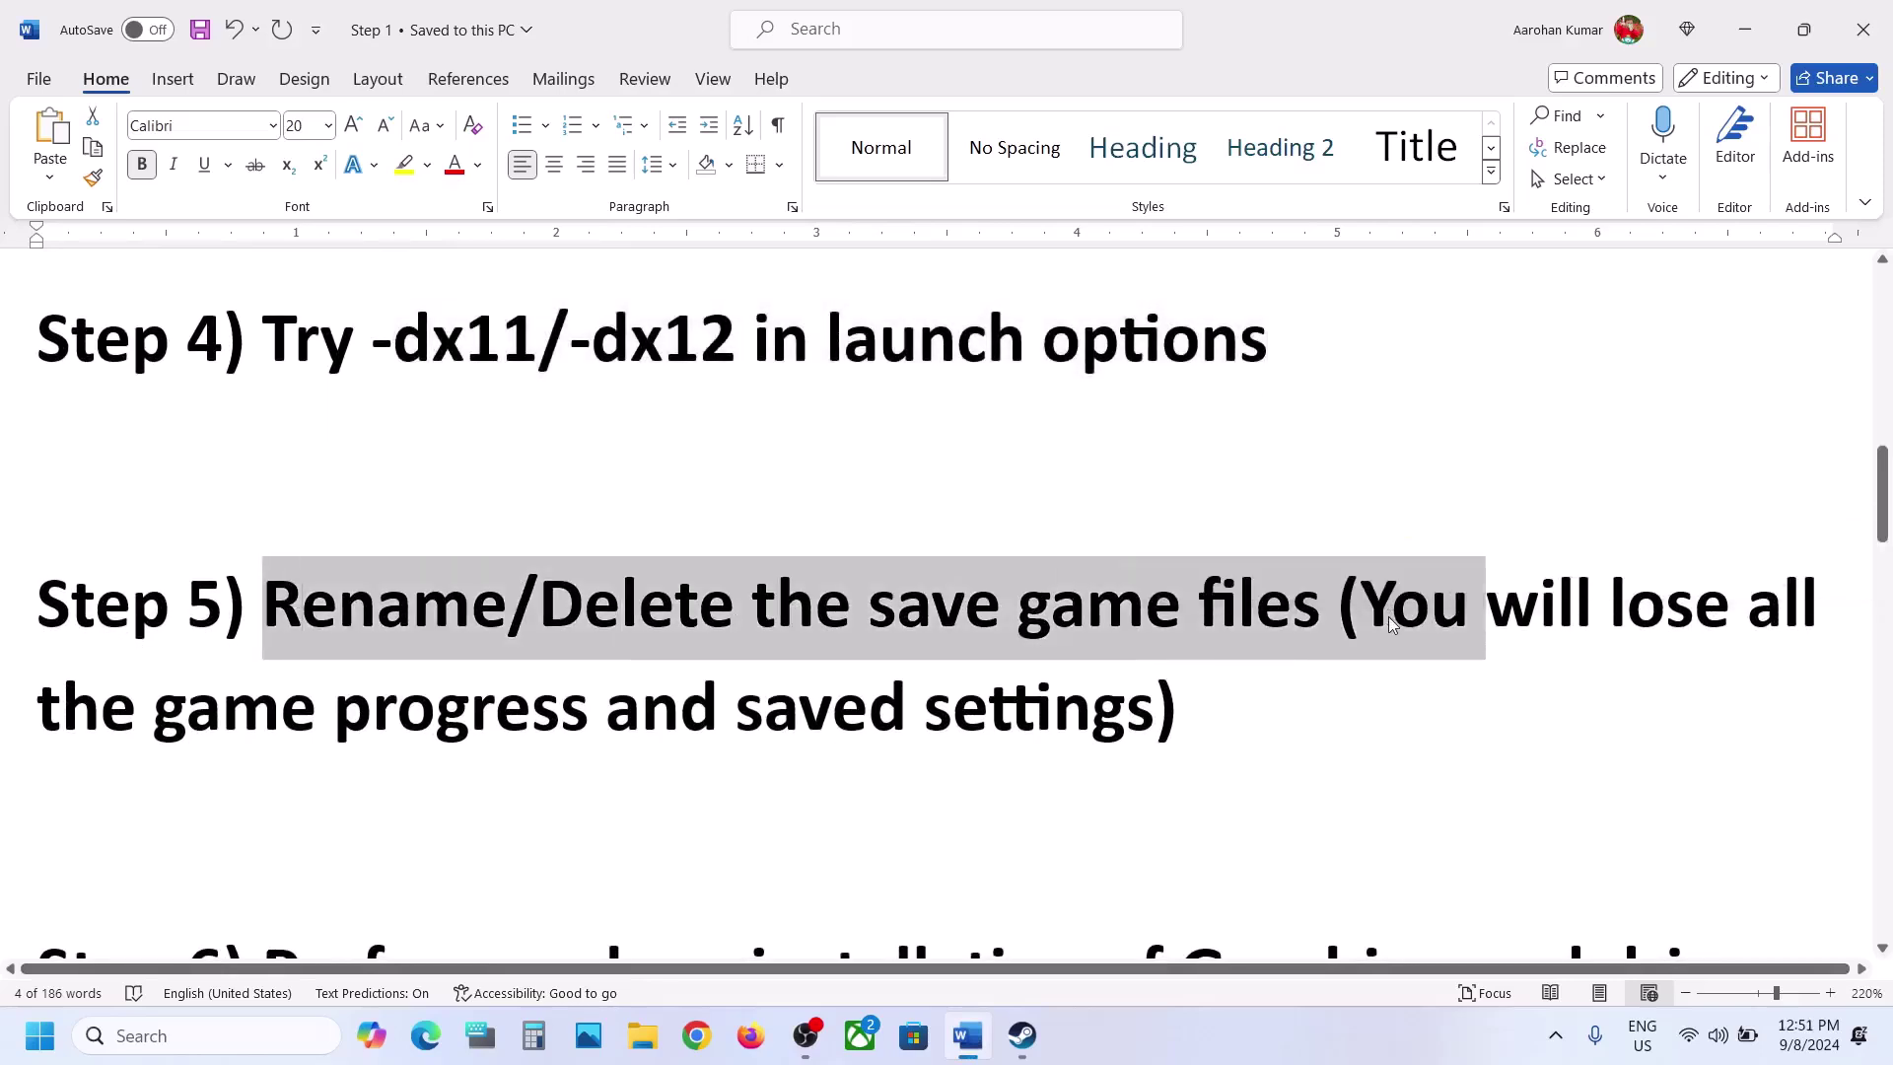
{"action": "left_click", "coordinate": [1378, 616]}
{"action": "left_click_drag", "start_coordinate": [1372, 612], "coordinate": [1159, 725]}
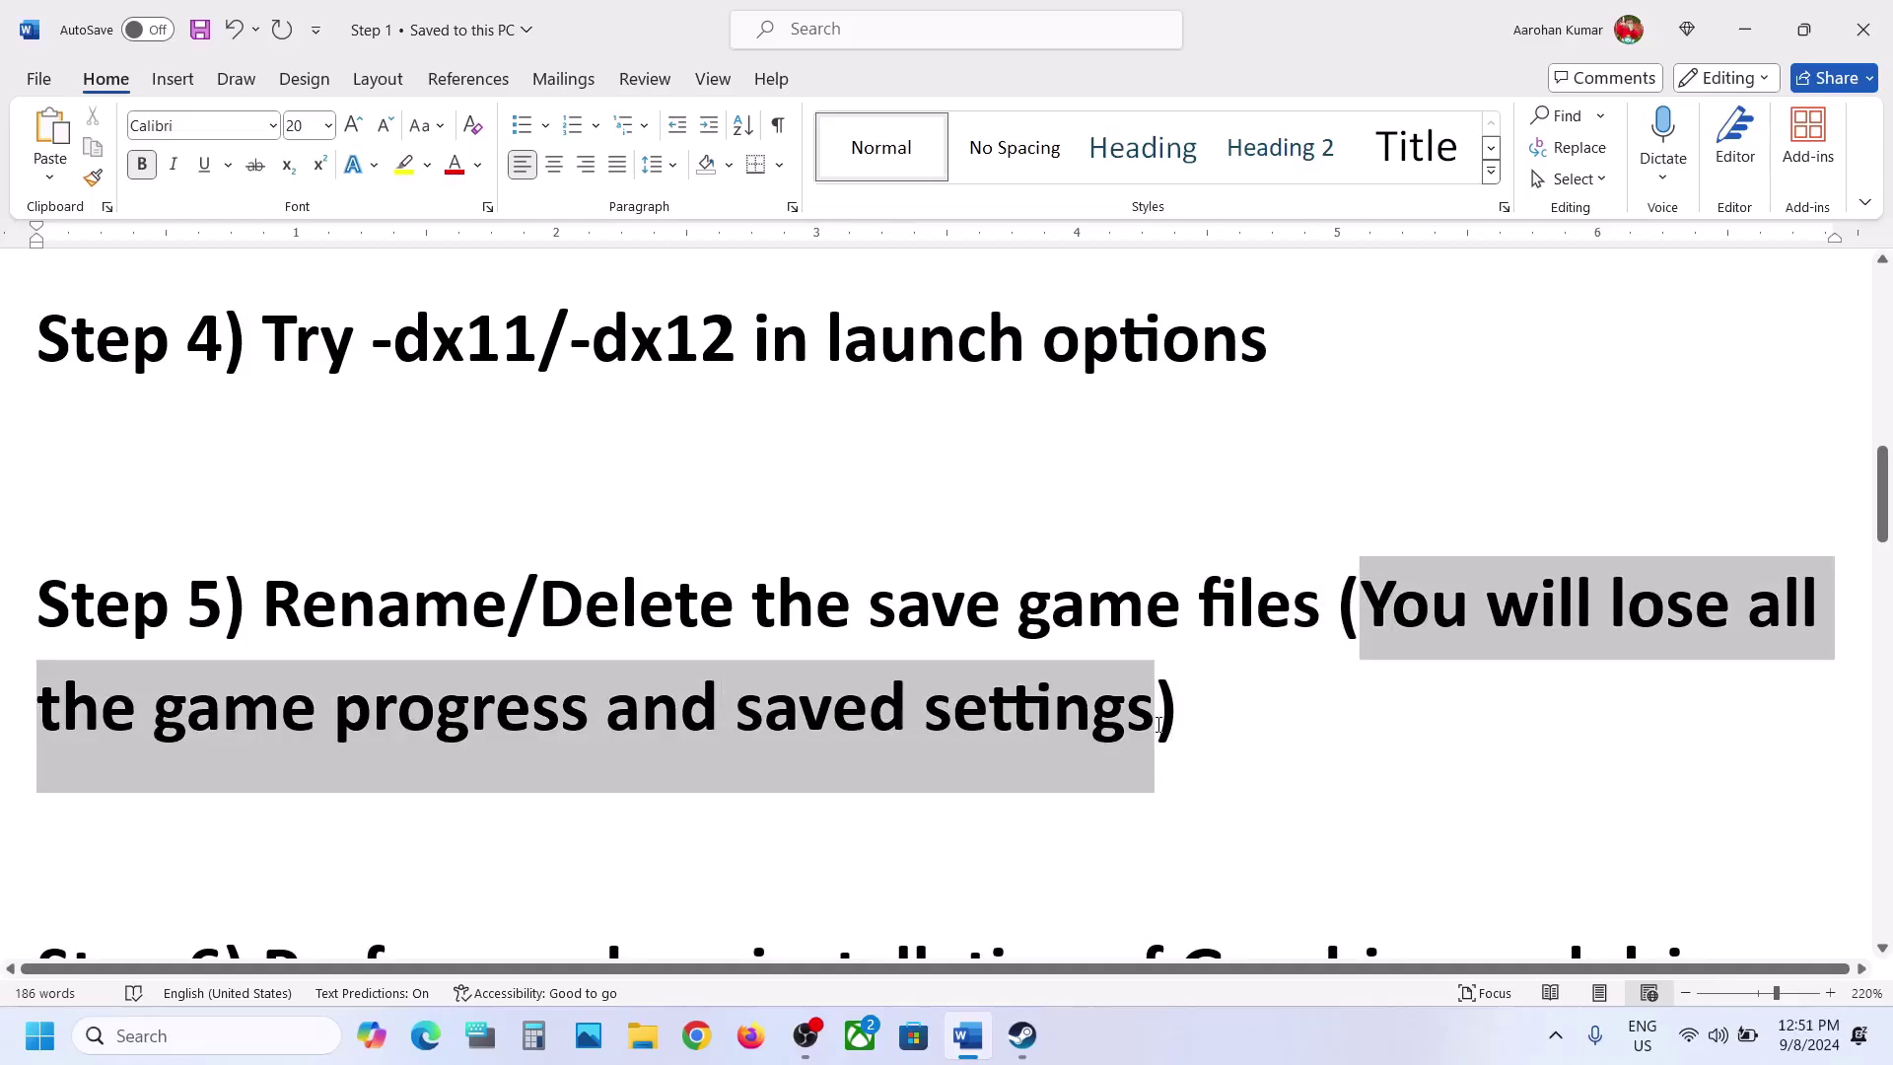
Open File Explorer and browse to the user's profile folder under Users on the C: drive
{"action": "left_click", "coordinate": [657, 1033]}
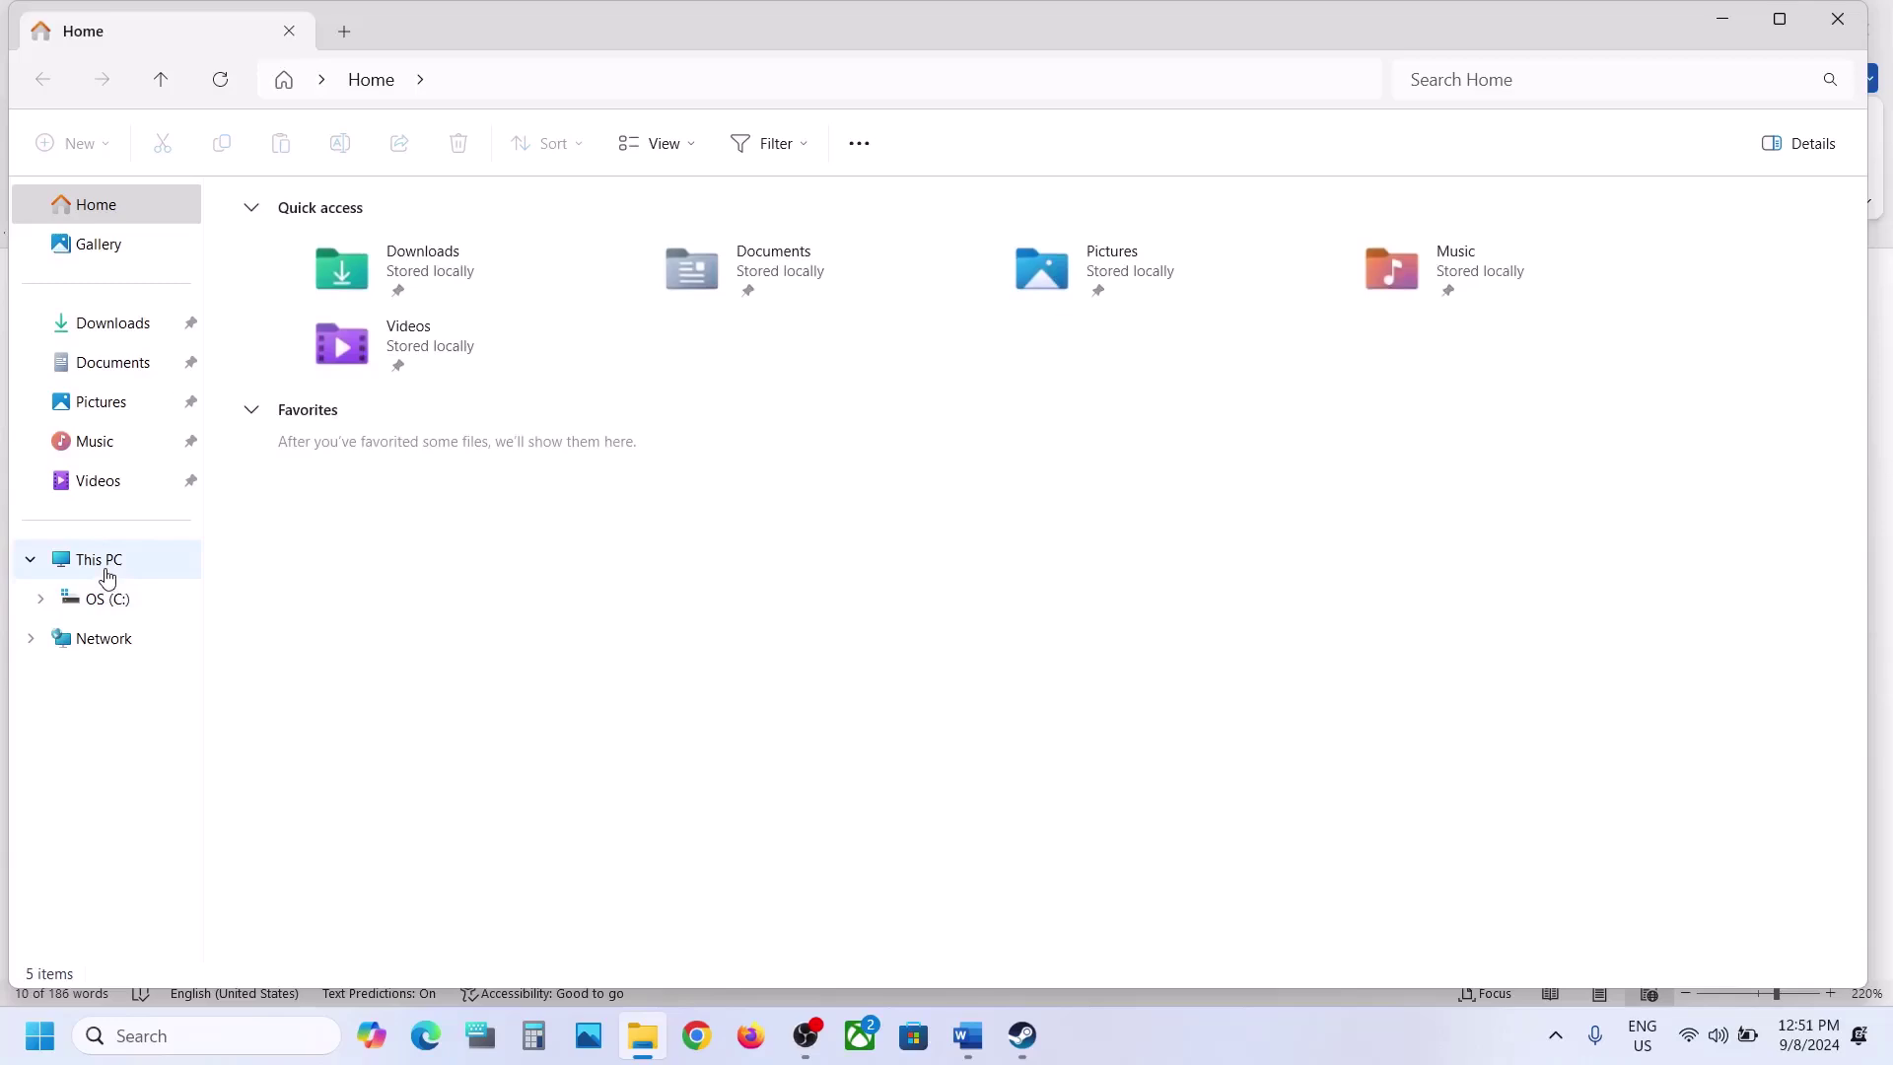
{"action": "left_click", "coordinate": [108, 578]}
{"action": "double_click", "coordinate": [418, 258]}
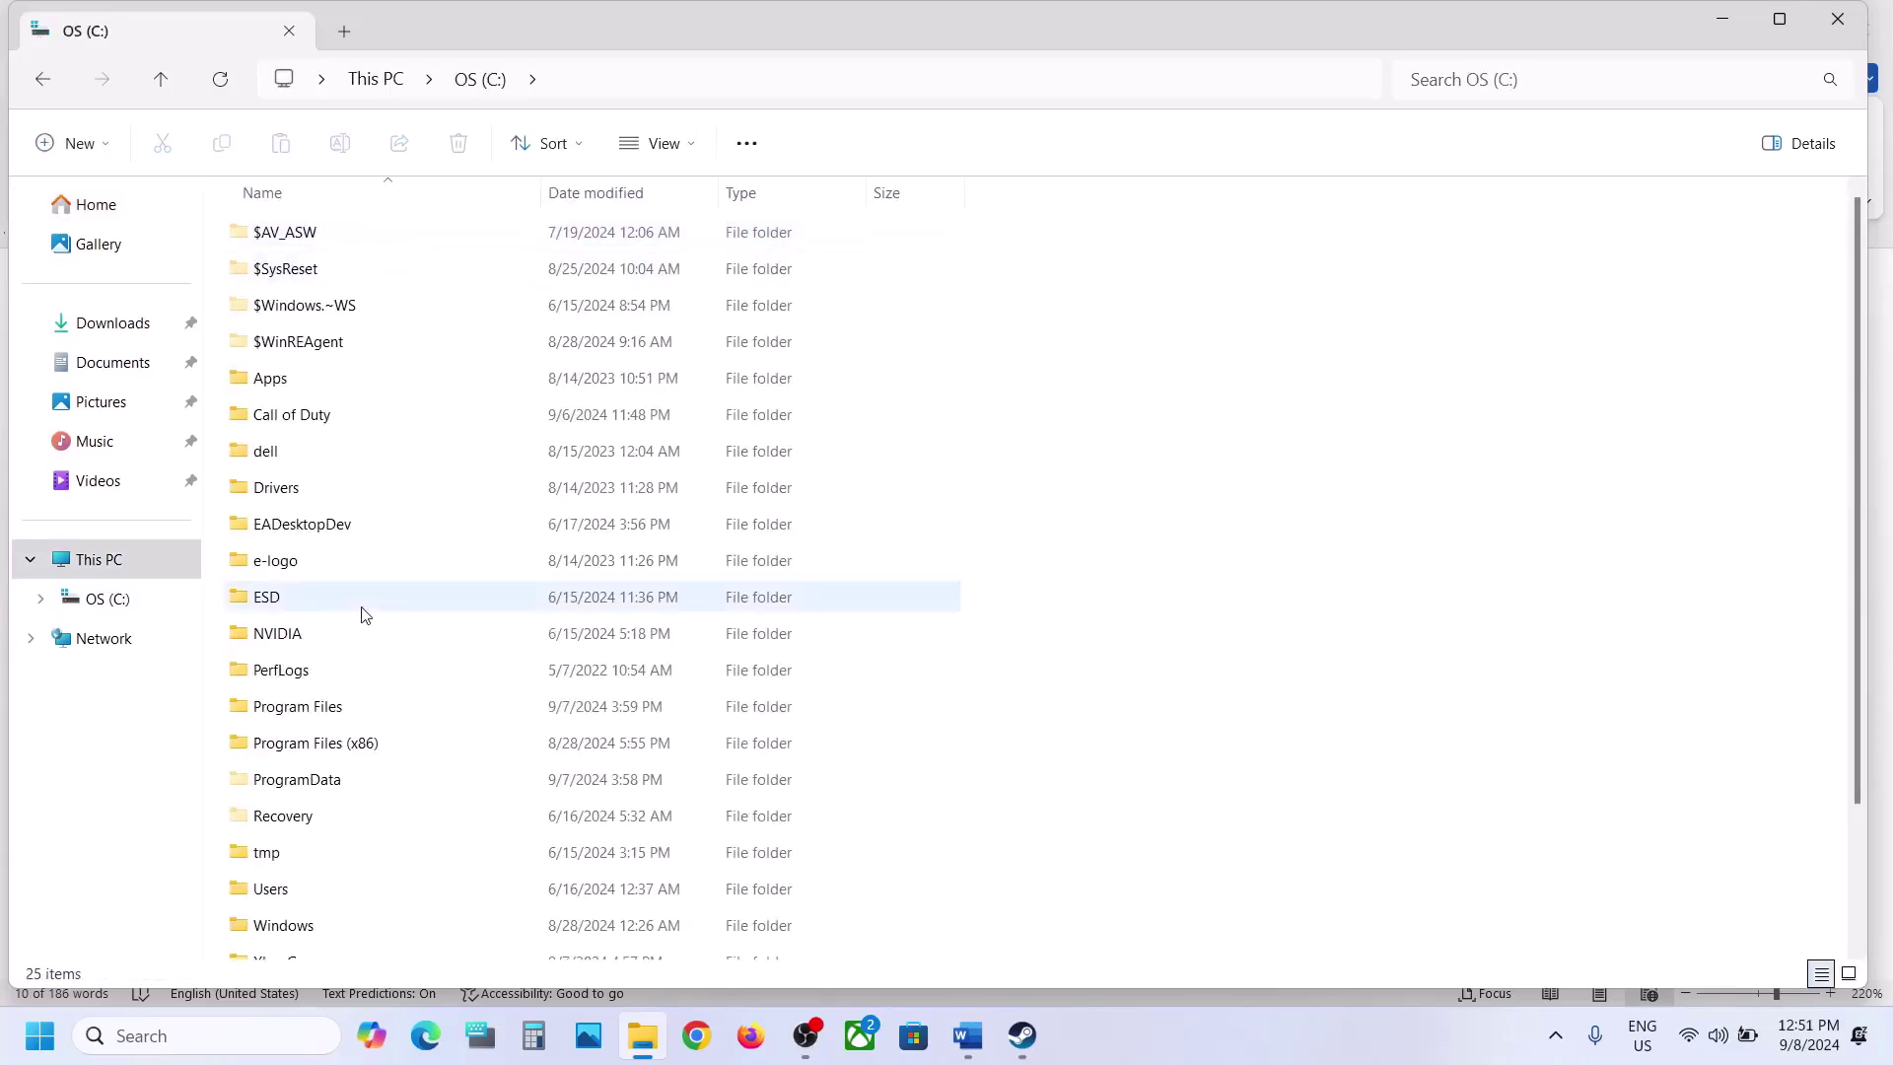
{"action": "scroll", "coordinate": [365, 614], "scroll_direction": "down", "scroll_amount": 2}
{"action": "double_click", "coordinate": [322, 729]}
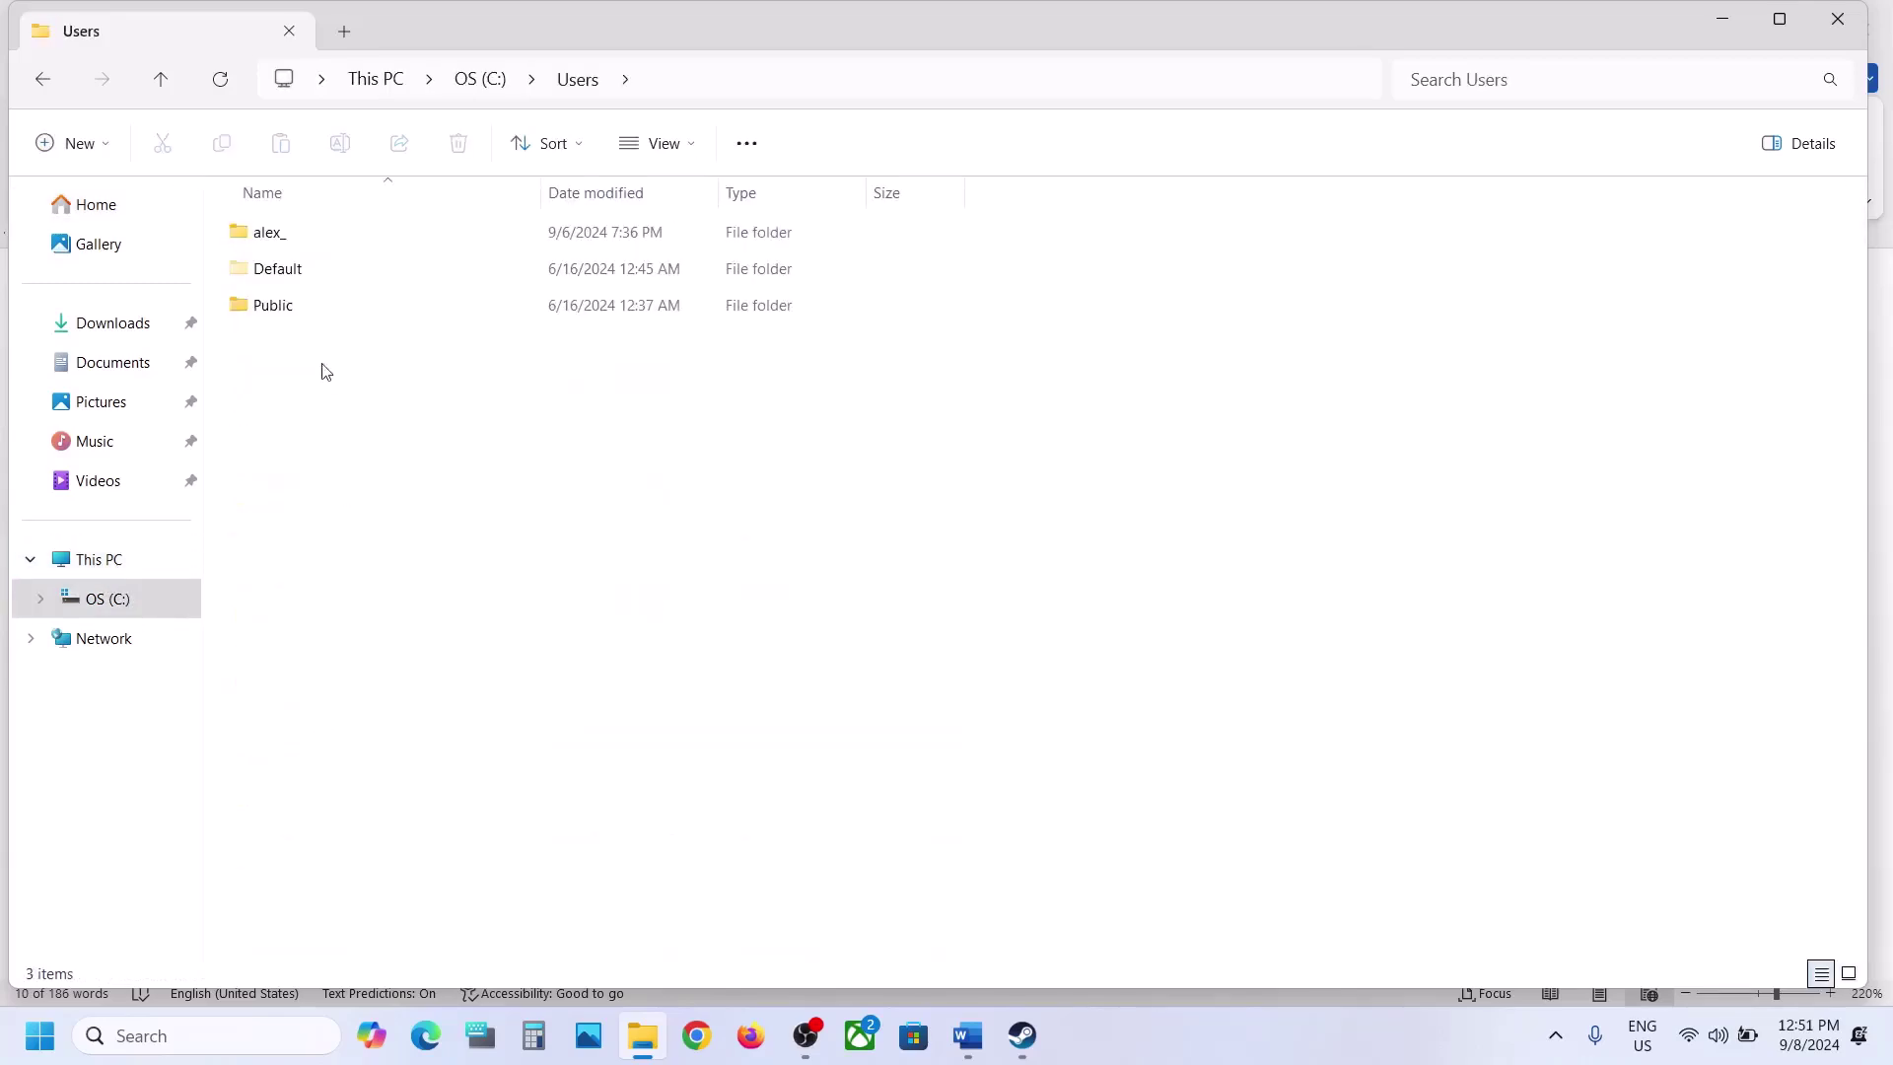
{"action": "left_click", "coordinate": [269, 237]}
{"action": "double_click", "coordinate": [330, 237]}
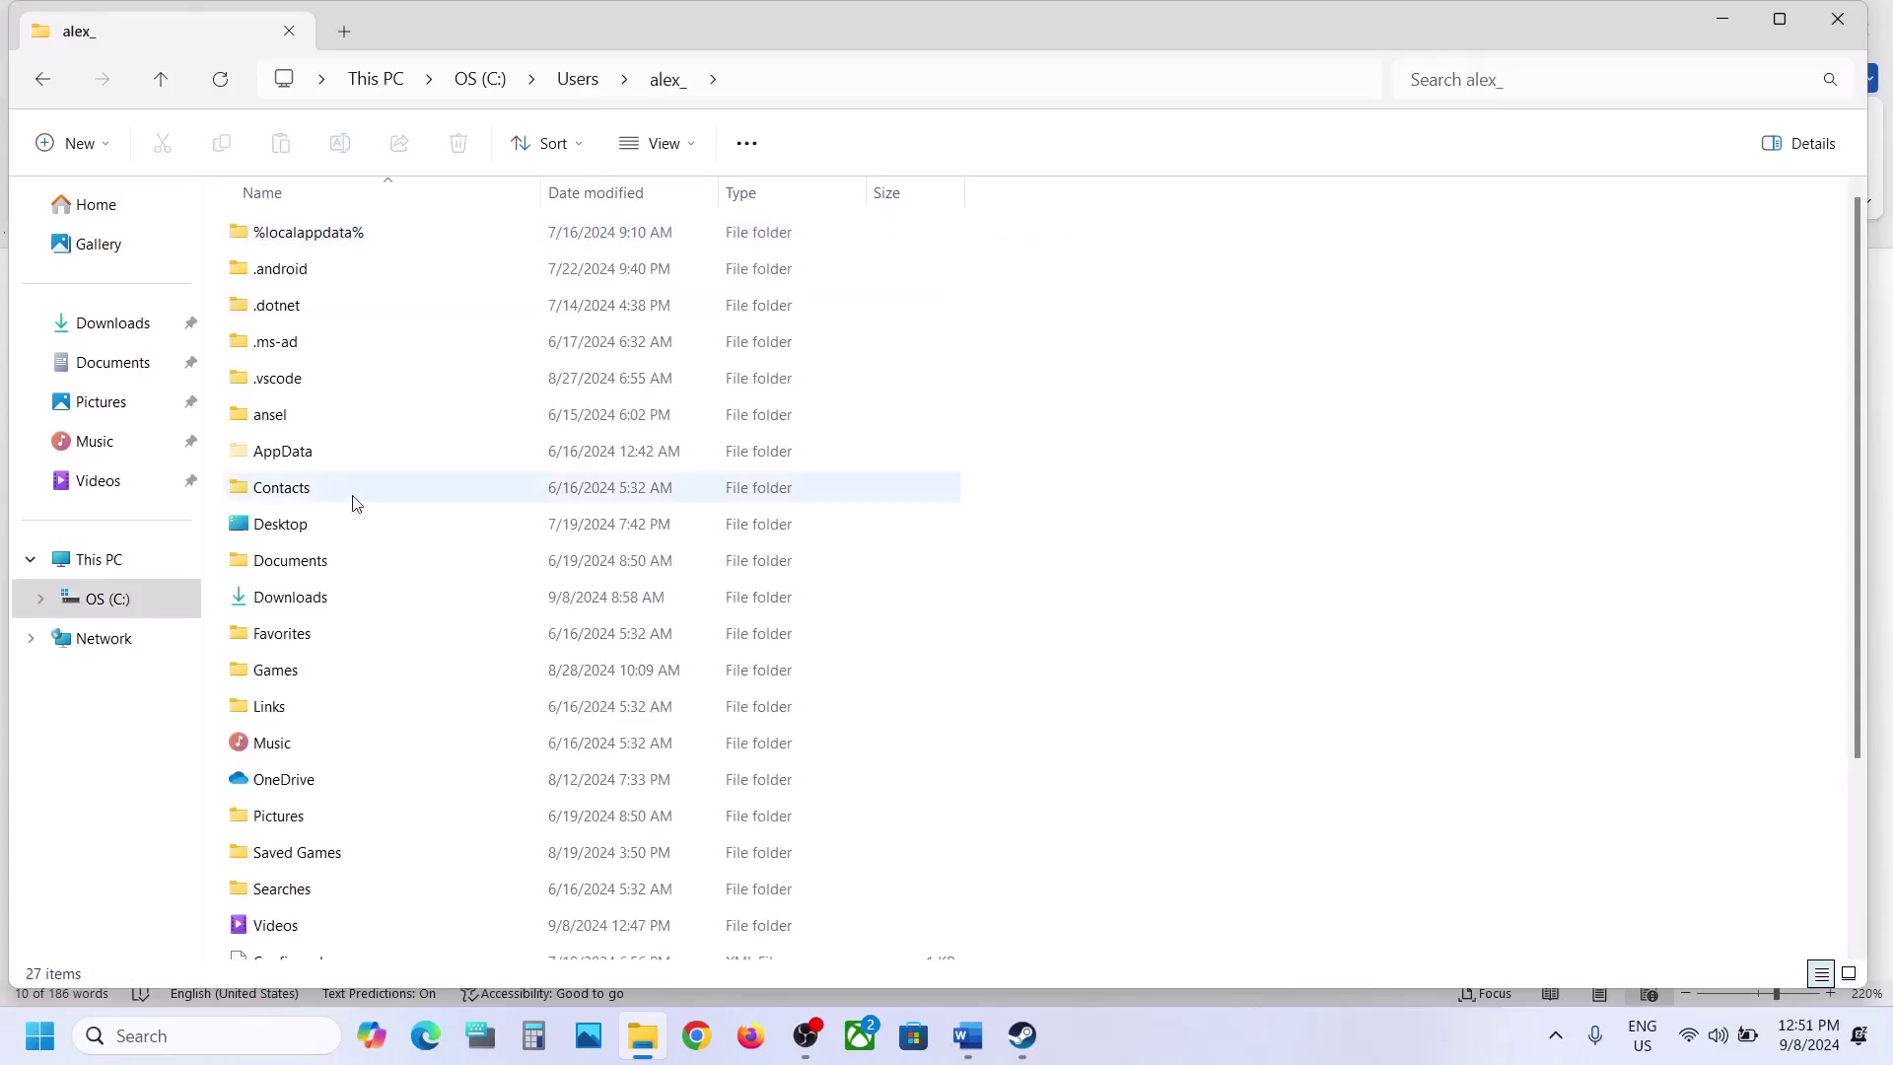
Check that hidden items are shown and open the Local folder inside AppData
{"action": "left_click", "coordinate": [330, 456]}
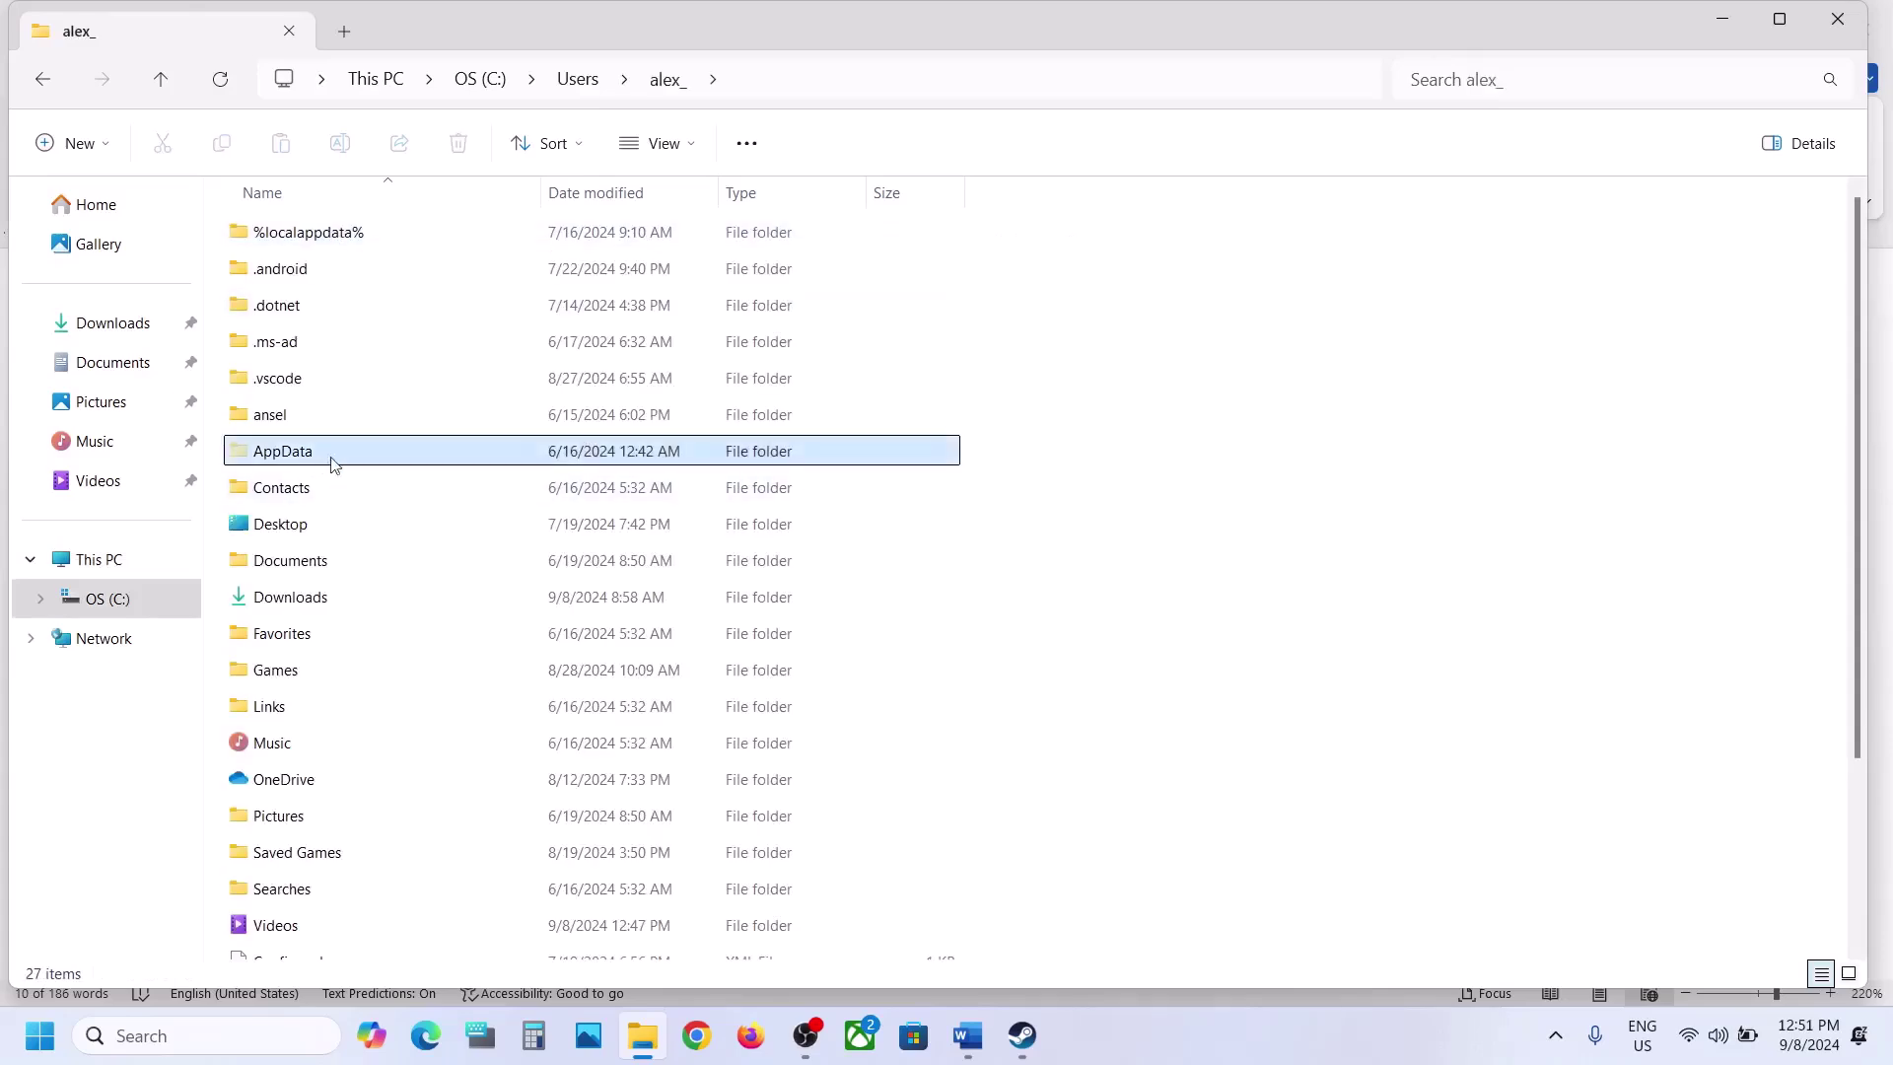
{"action": "left_click", "coordinate": [696, 153]}
{"action": "mouse_move", "coordinate": [658, 604]}
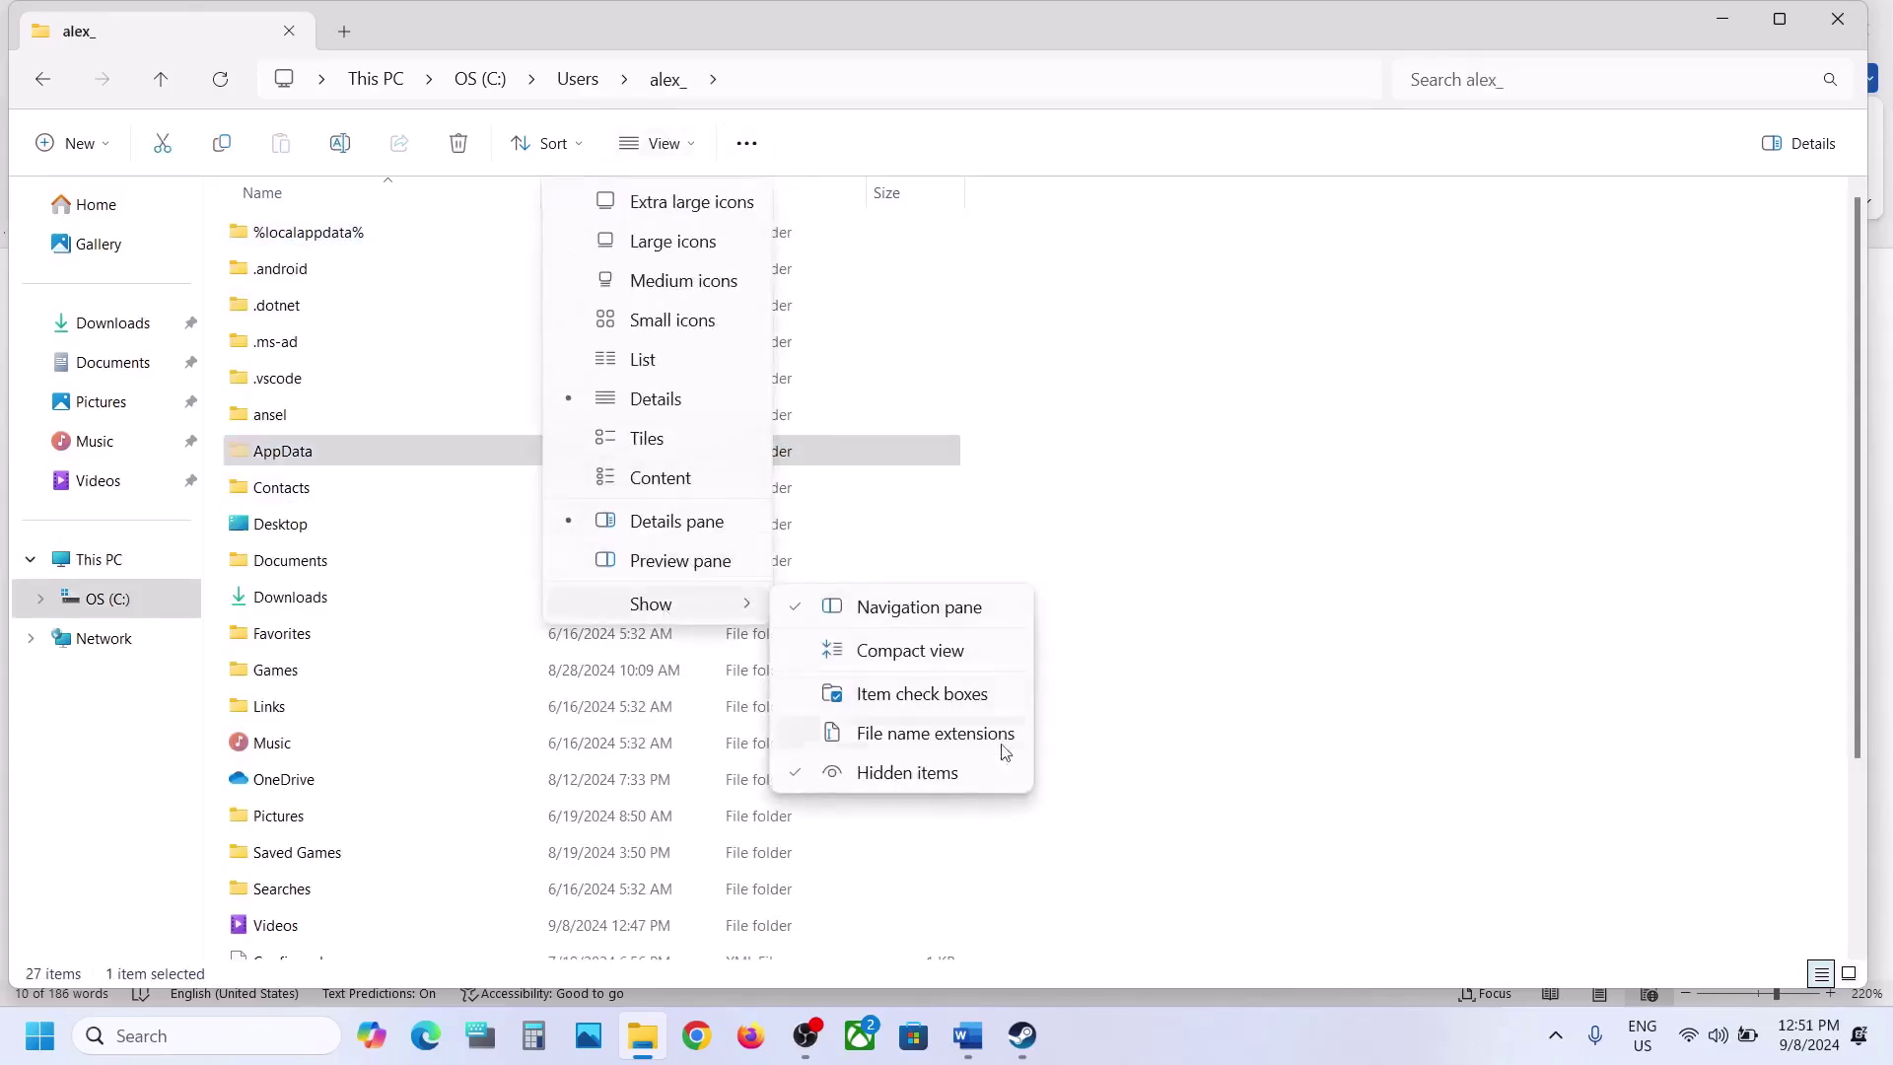
{"action": "left_click", "coordinate": [347, 448]}
{"action": "double_click", "coordinate": [347, 448]}
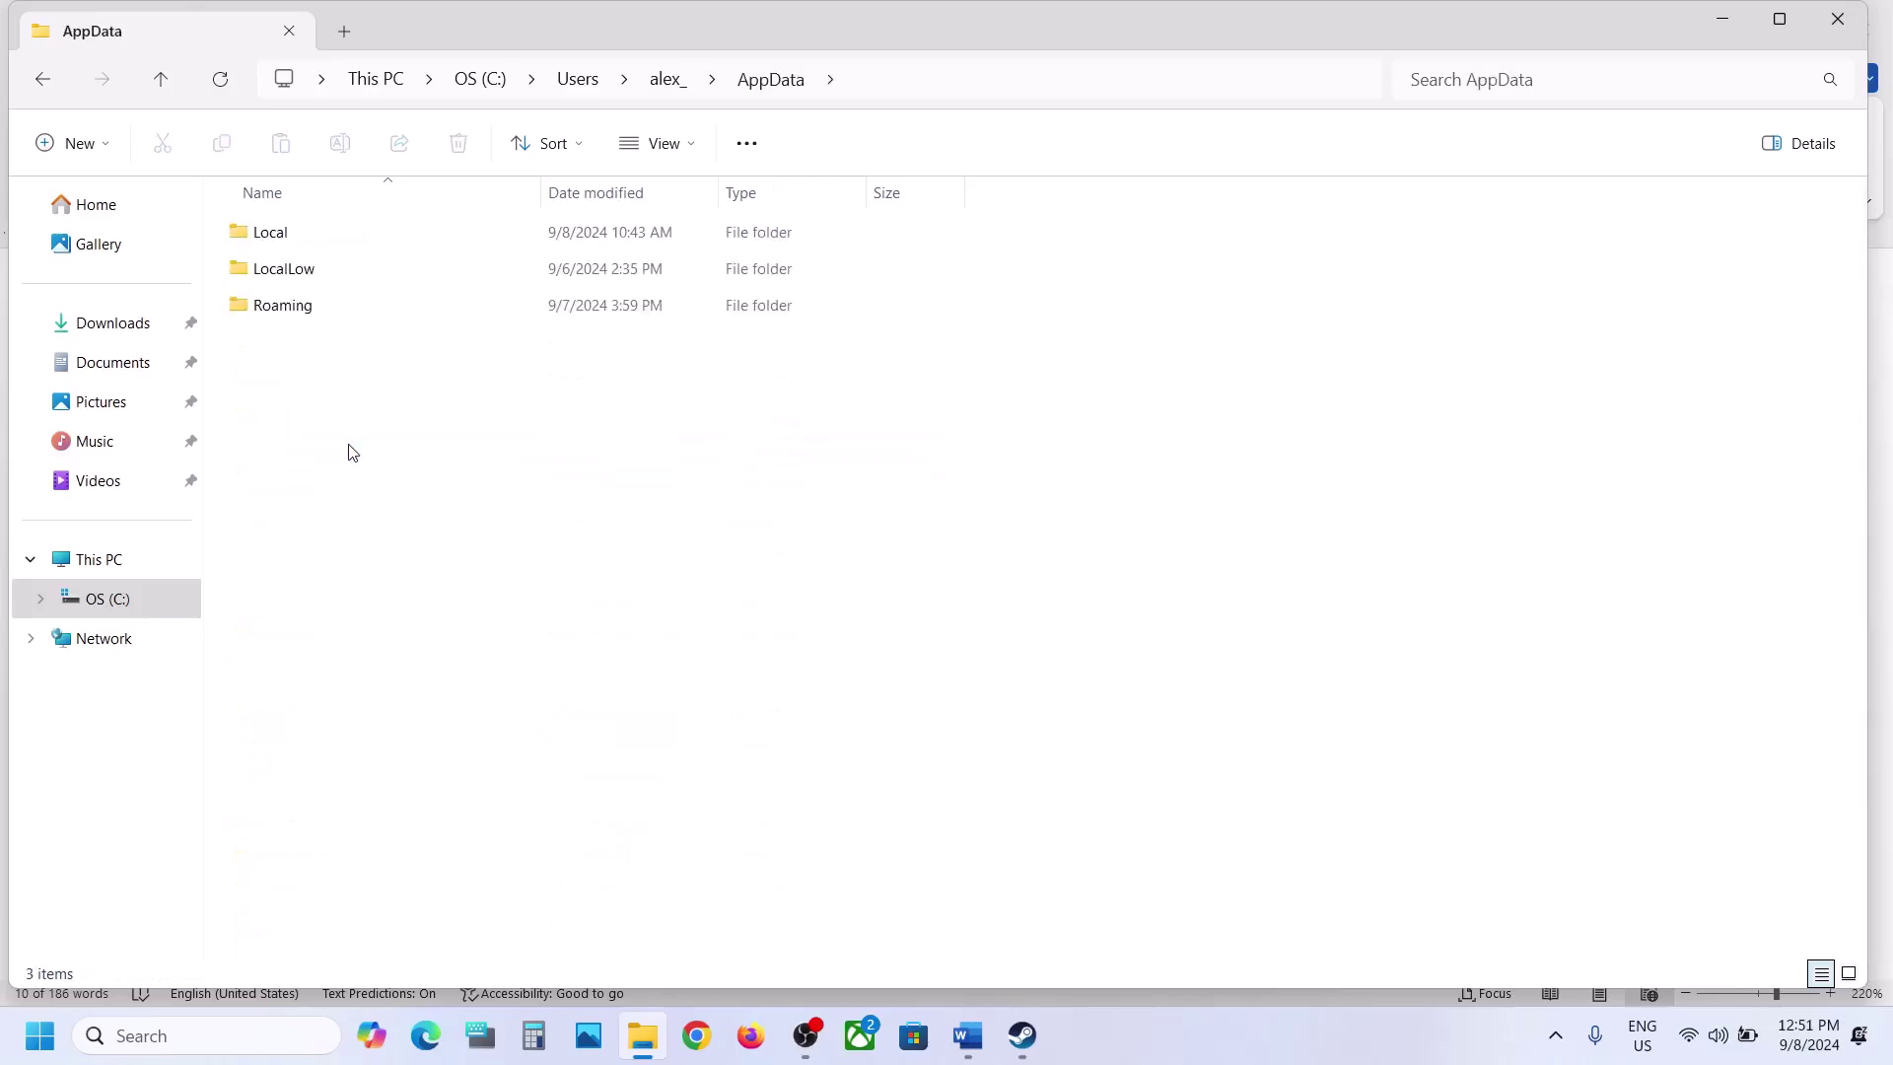
{"action": "double_click", "coordinate": [306, 245]}
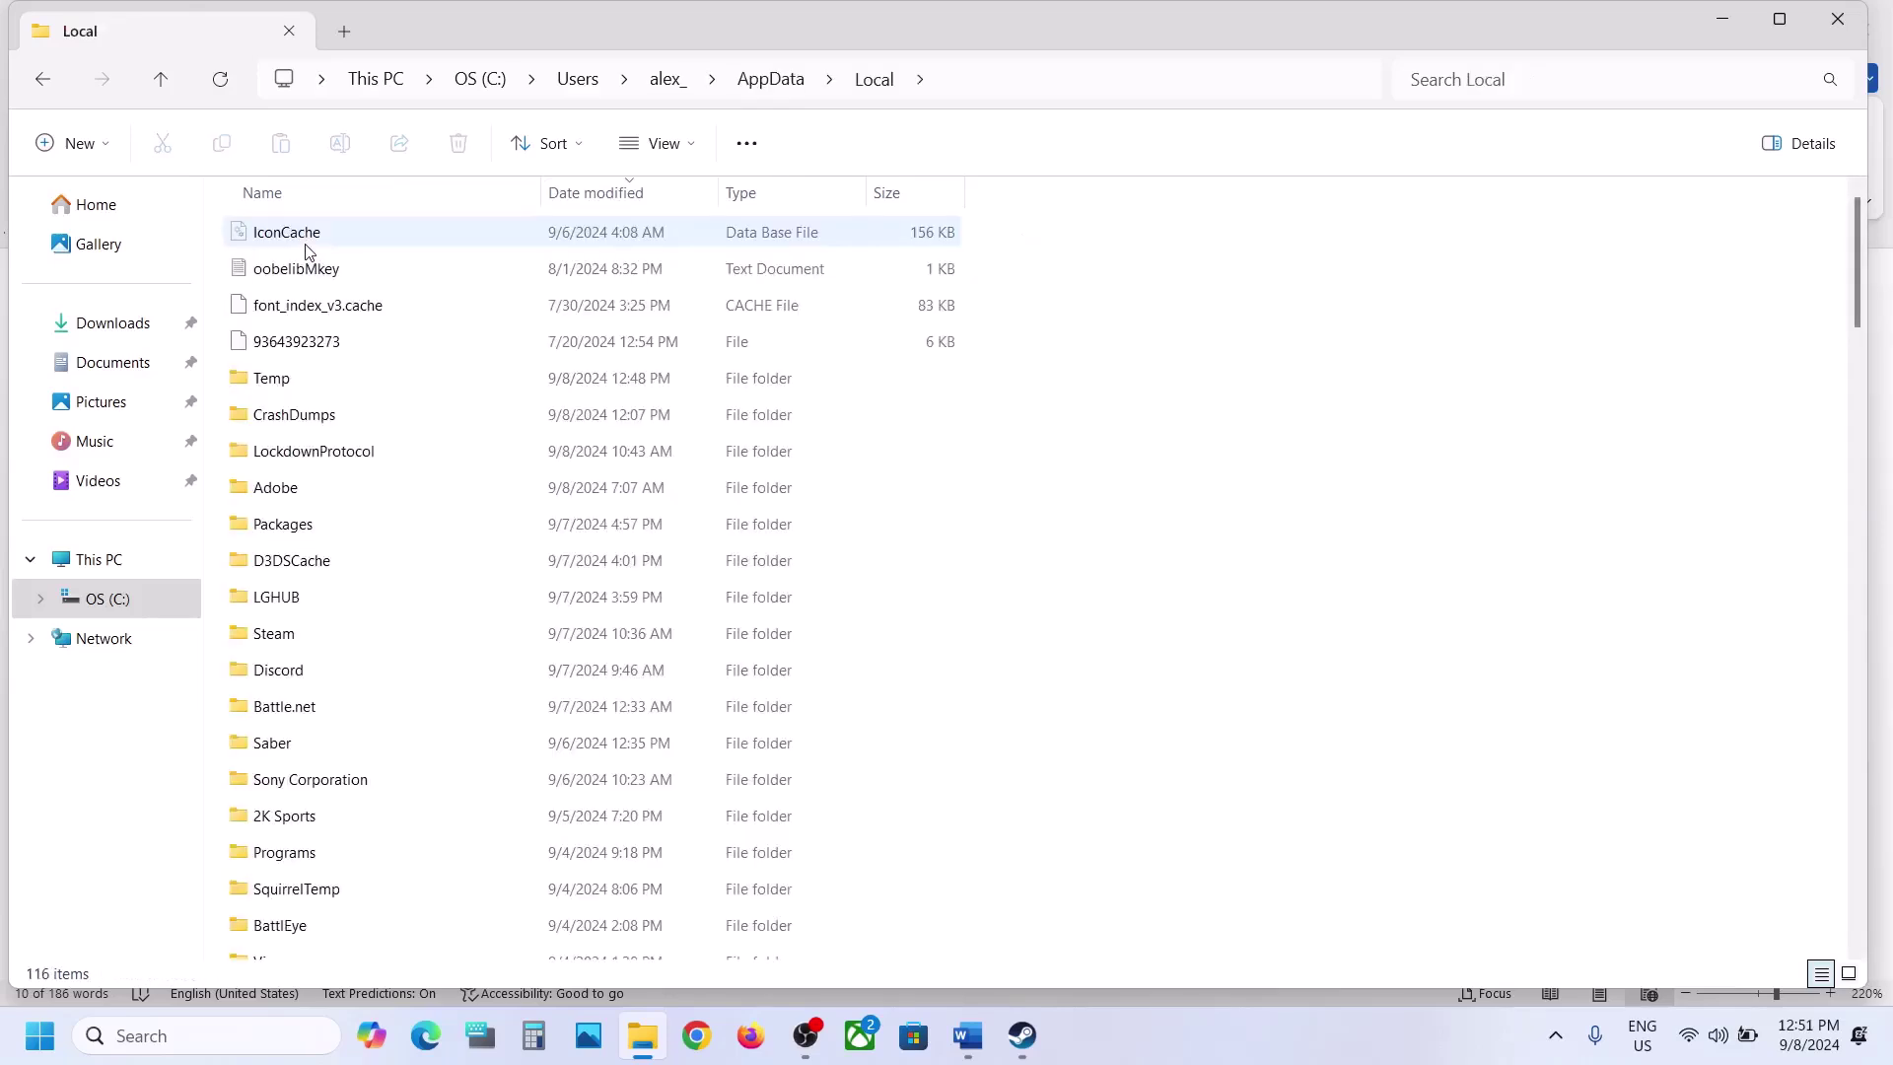
Rename the LockdownProtocol folder in AppData\Local to LockdownProtocol.old
{"action": "left_click", "coordinate": [351, 456]}
{"action": "right_click", "coordinate": [351, 456]}
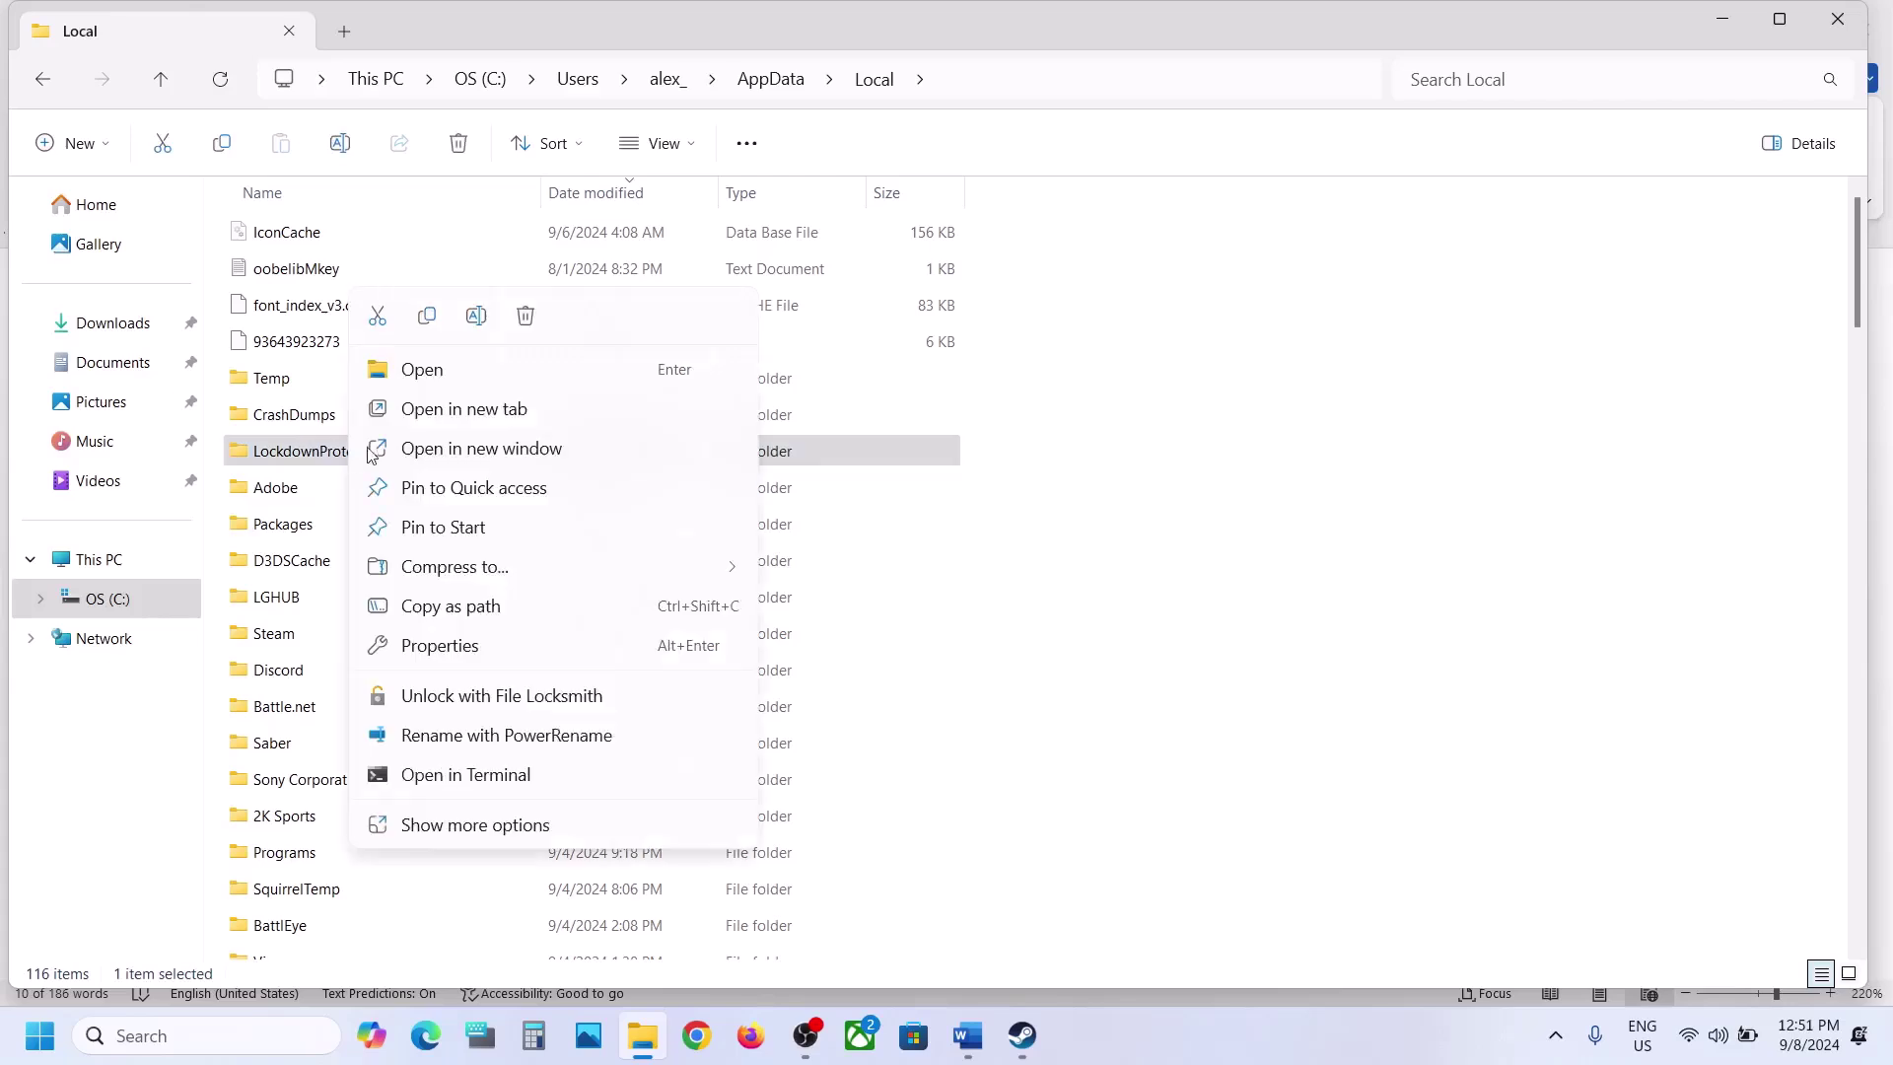
{"action": "left_click", "coordinate": [481, 326]}
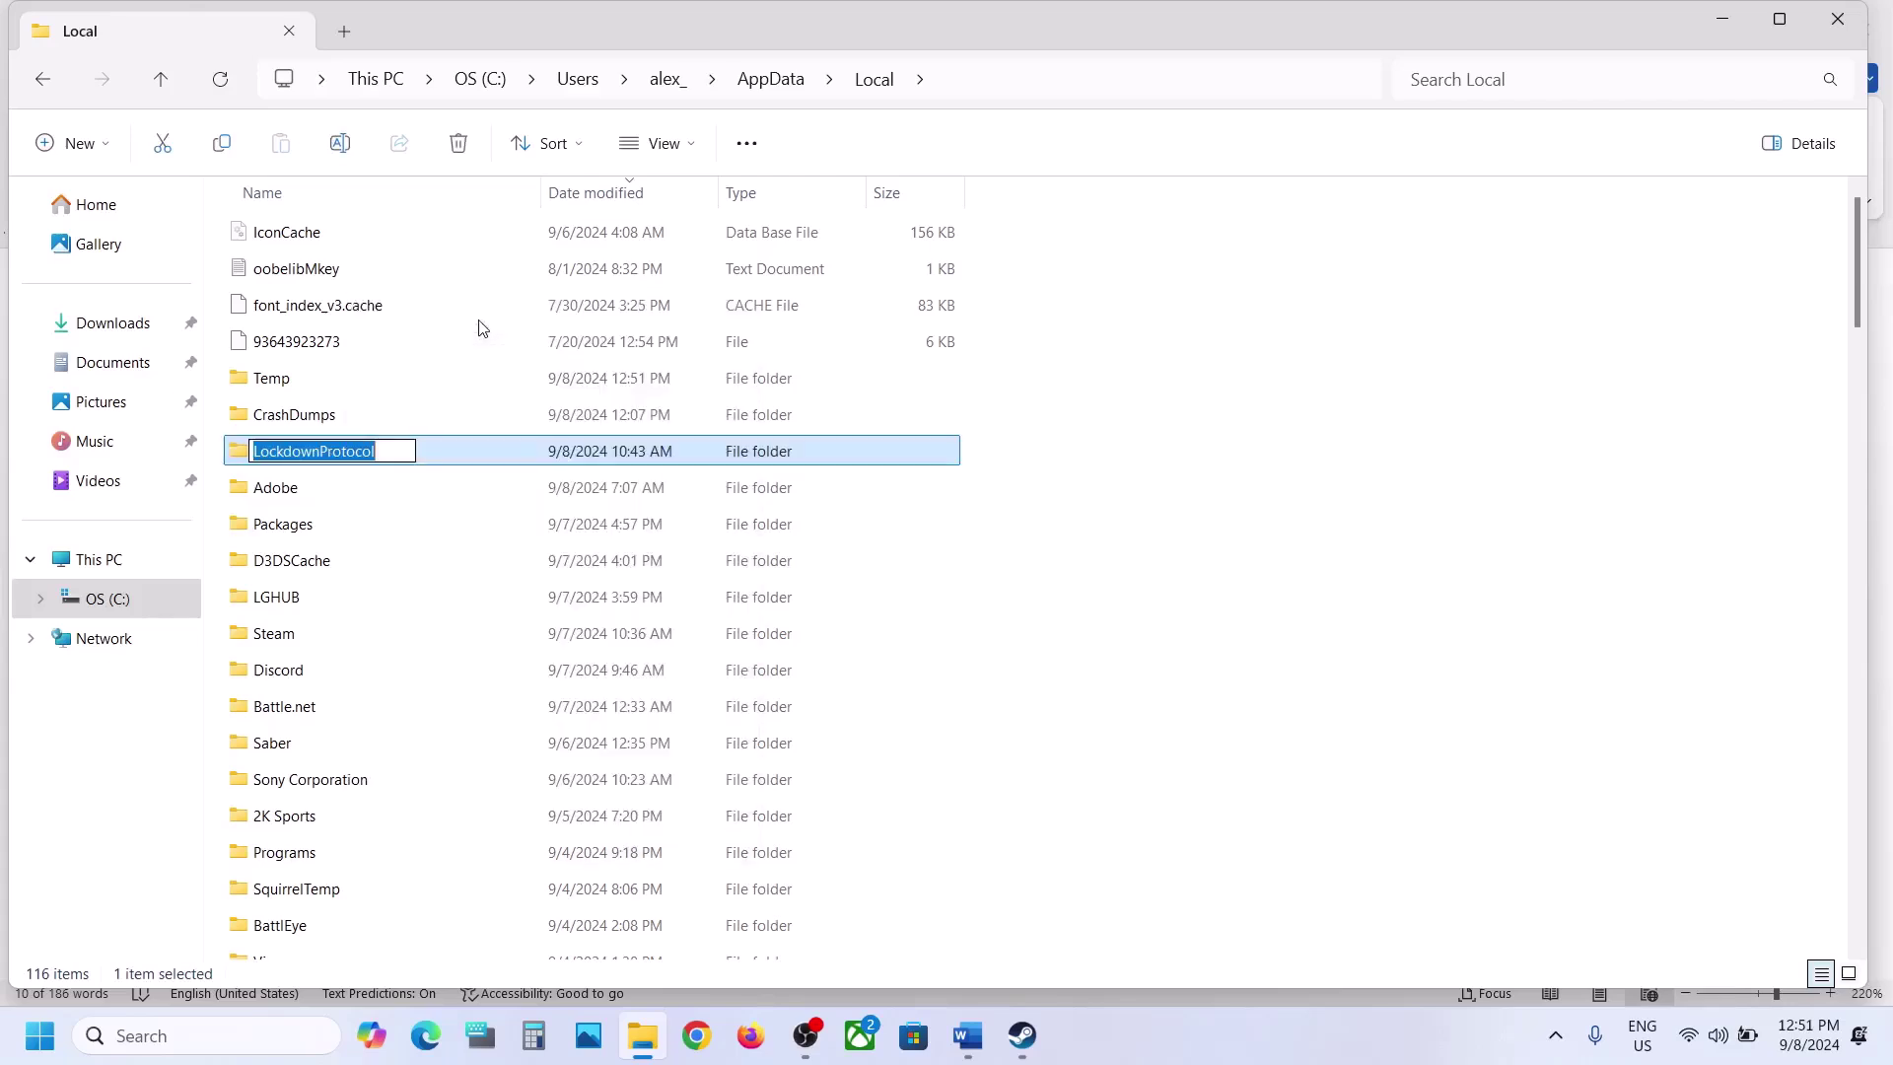
{"action": "left_click", "coordinate": [395, 448]}
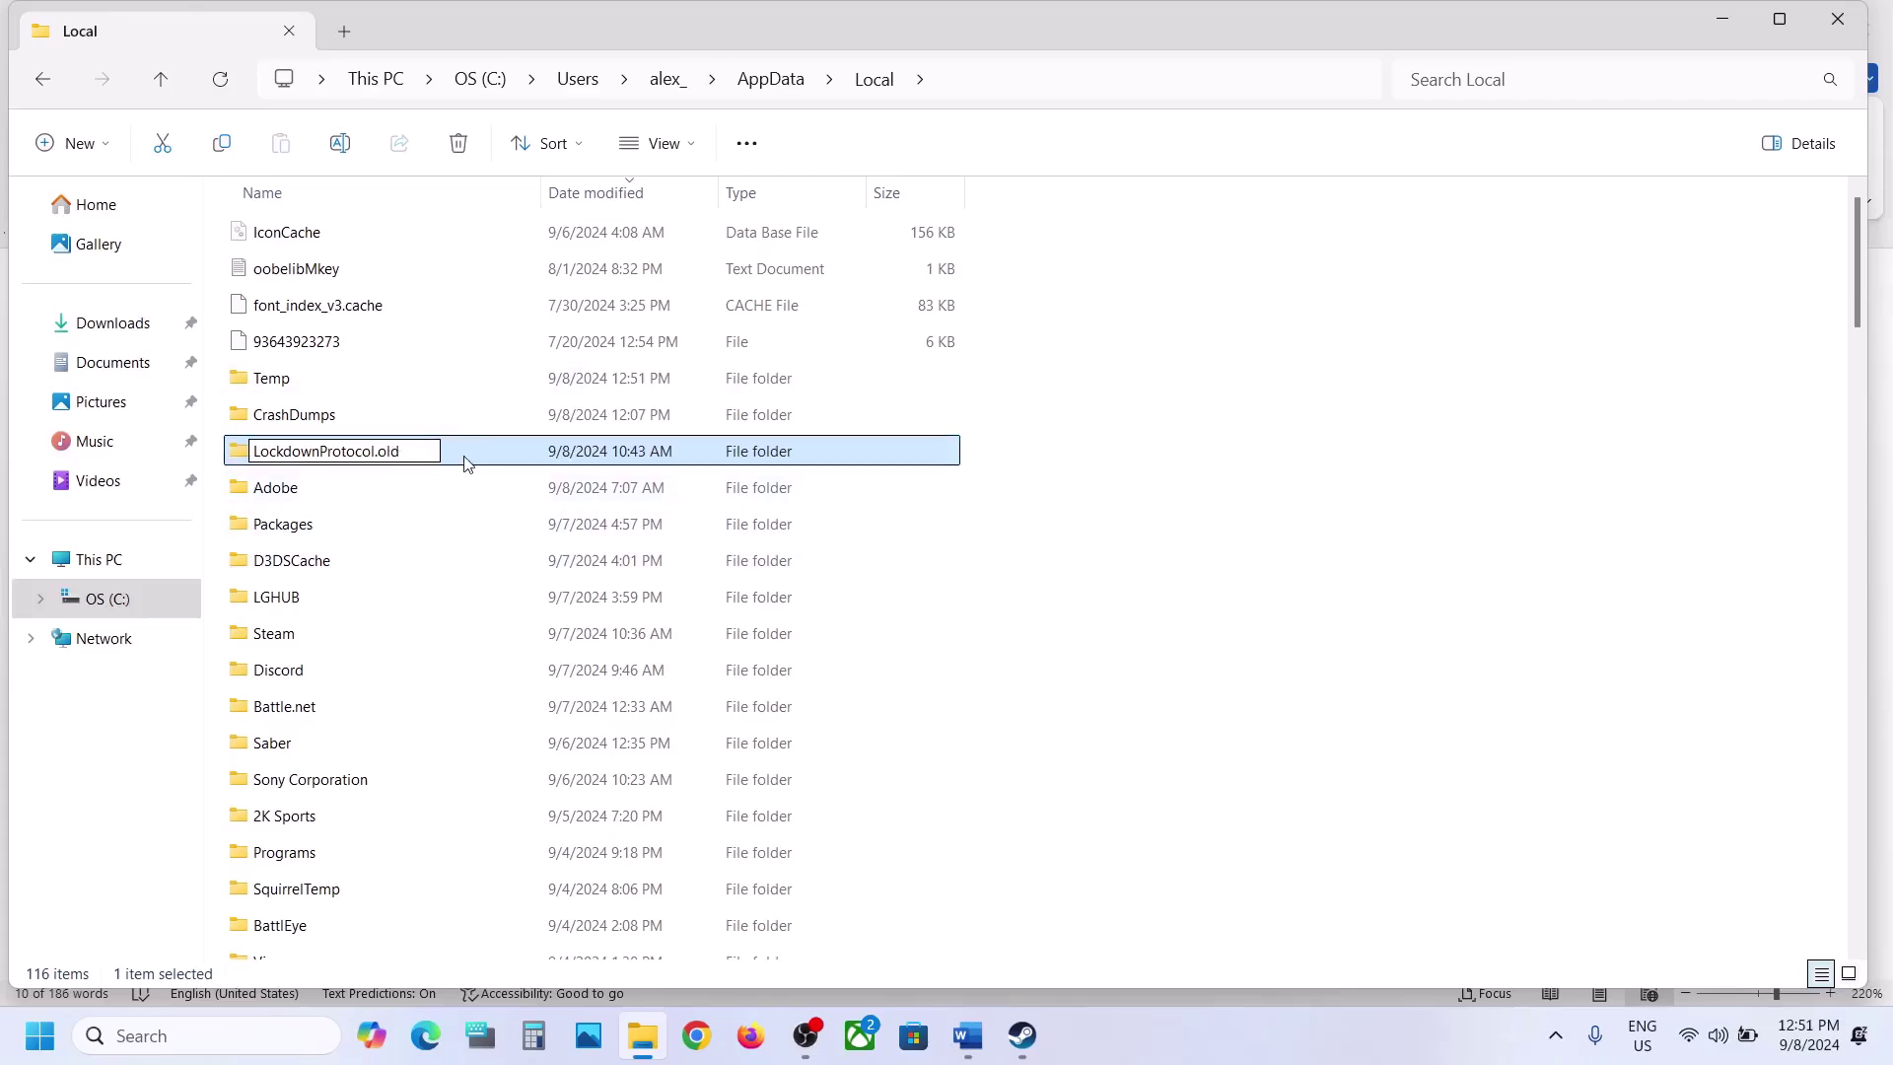
{"action": "left_click", "coordinate": [449, 477]}
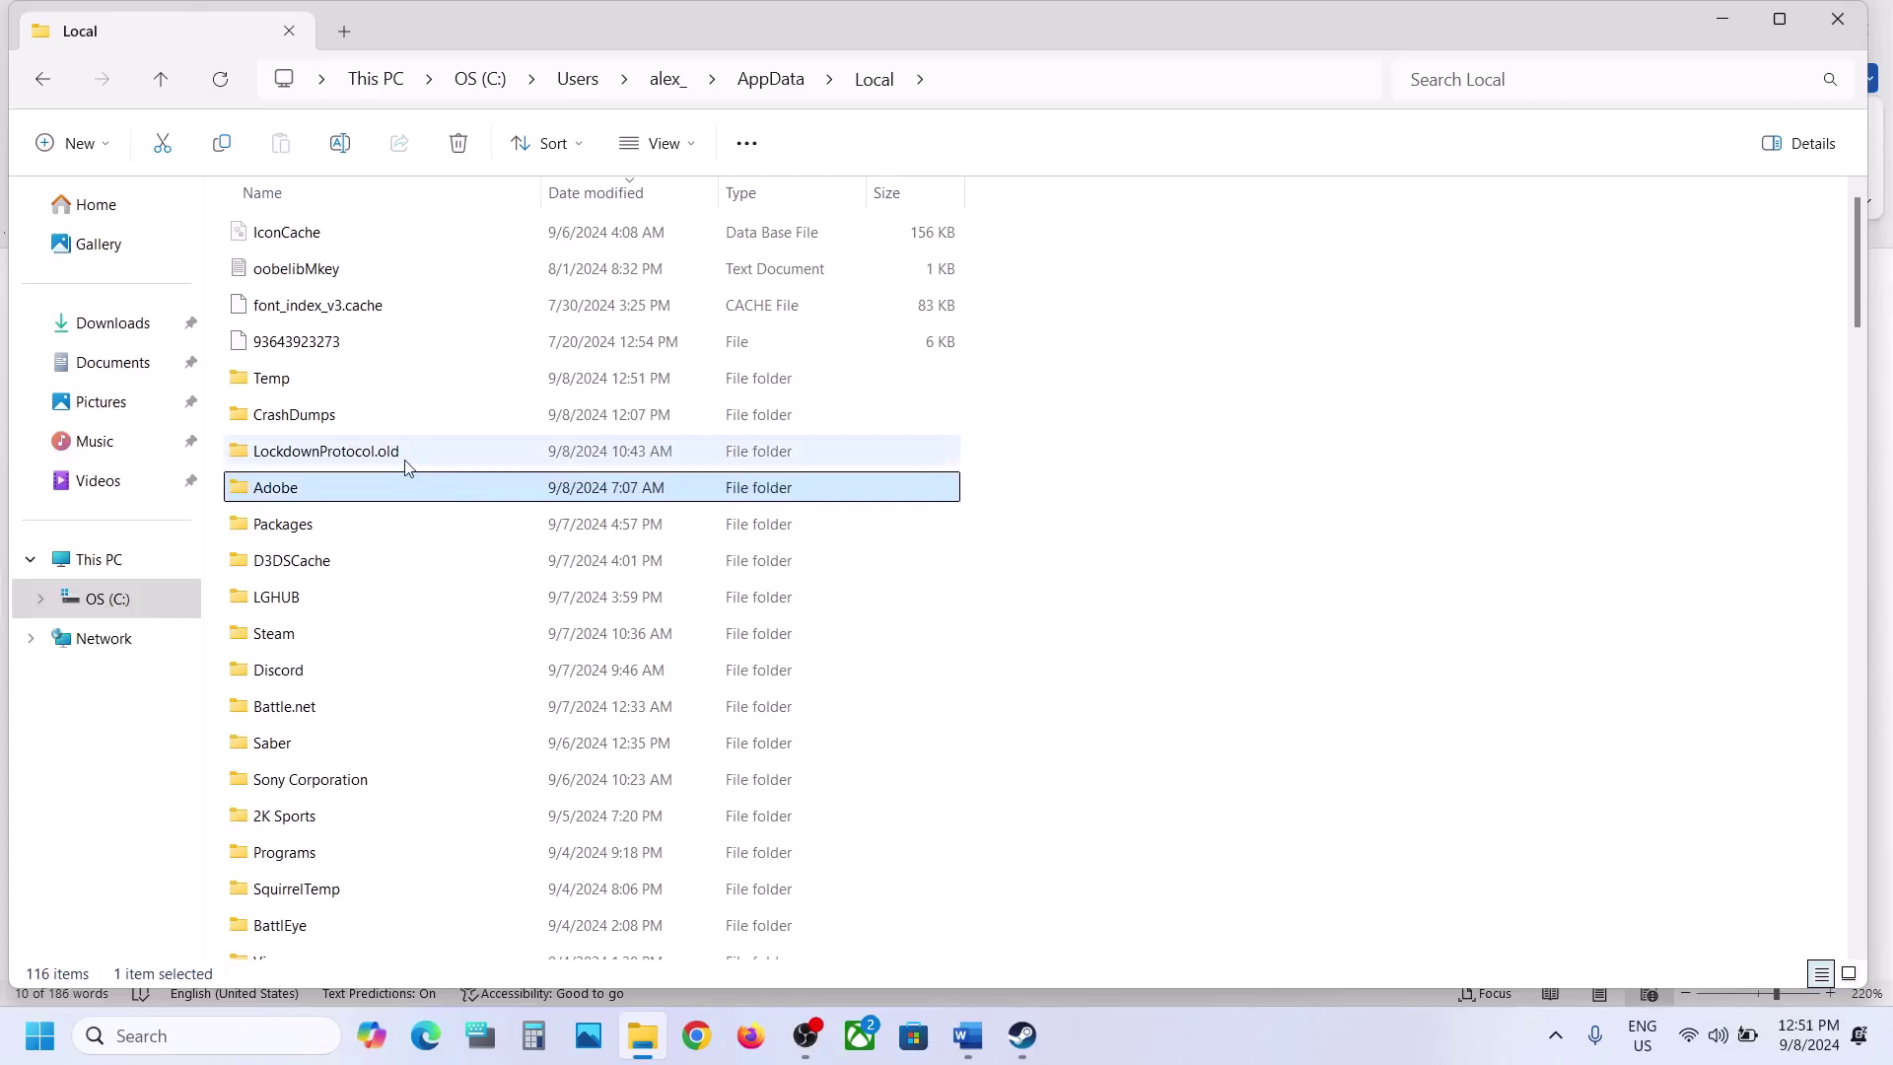
Look at the delete option for the LockdownProtocol.old folder in Local, and switch to Steam
{"action": "left_click", "coordinate": [407, 464]}
{"action": "right_click", "coordinate": [409, 468]}
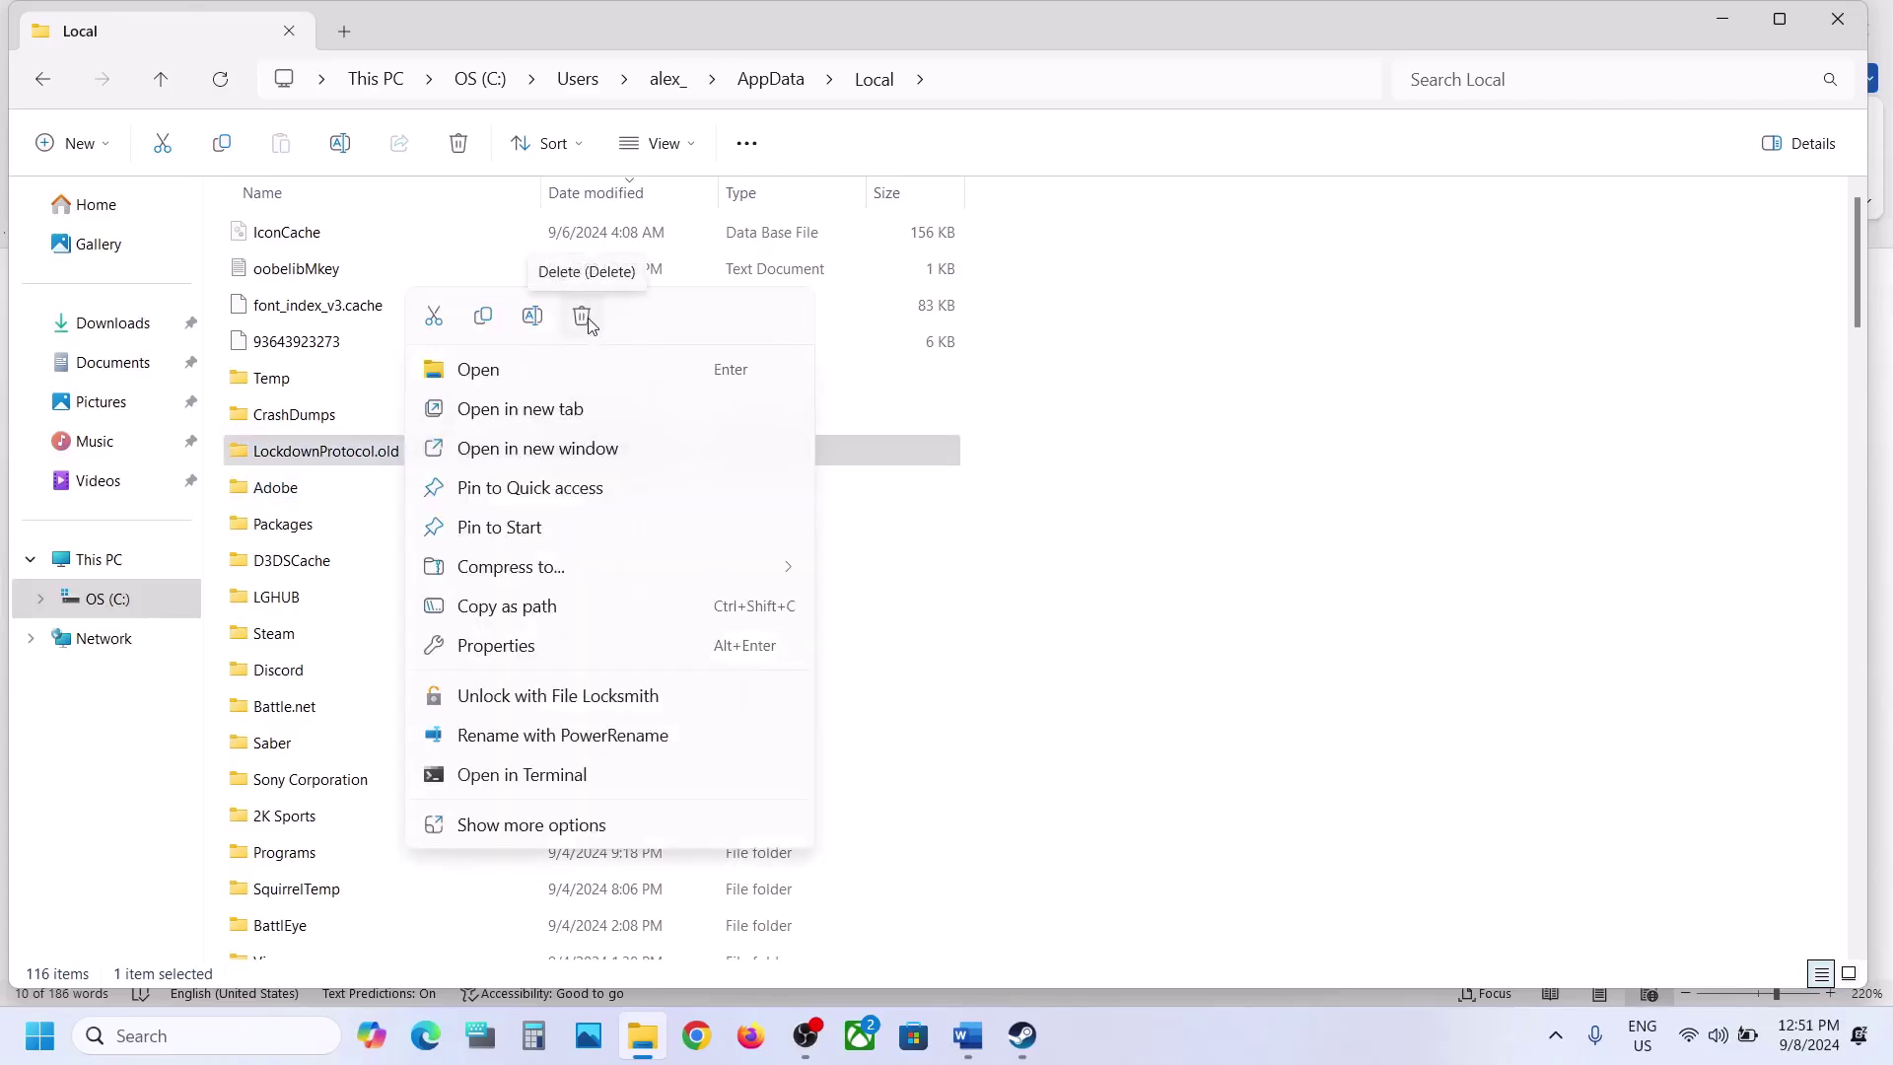
{"action": "left_click", "coordinate": [1023, 1035]}
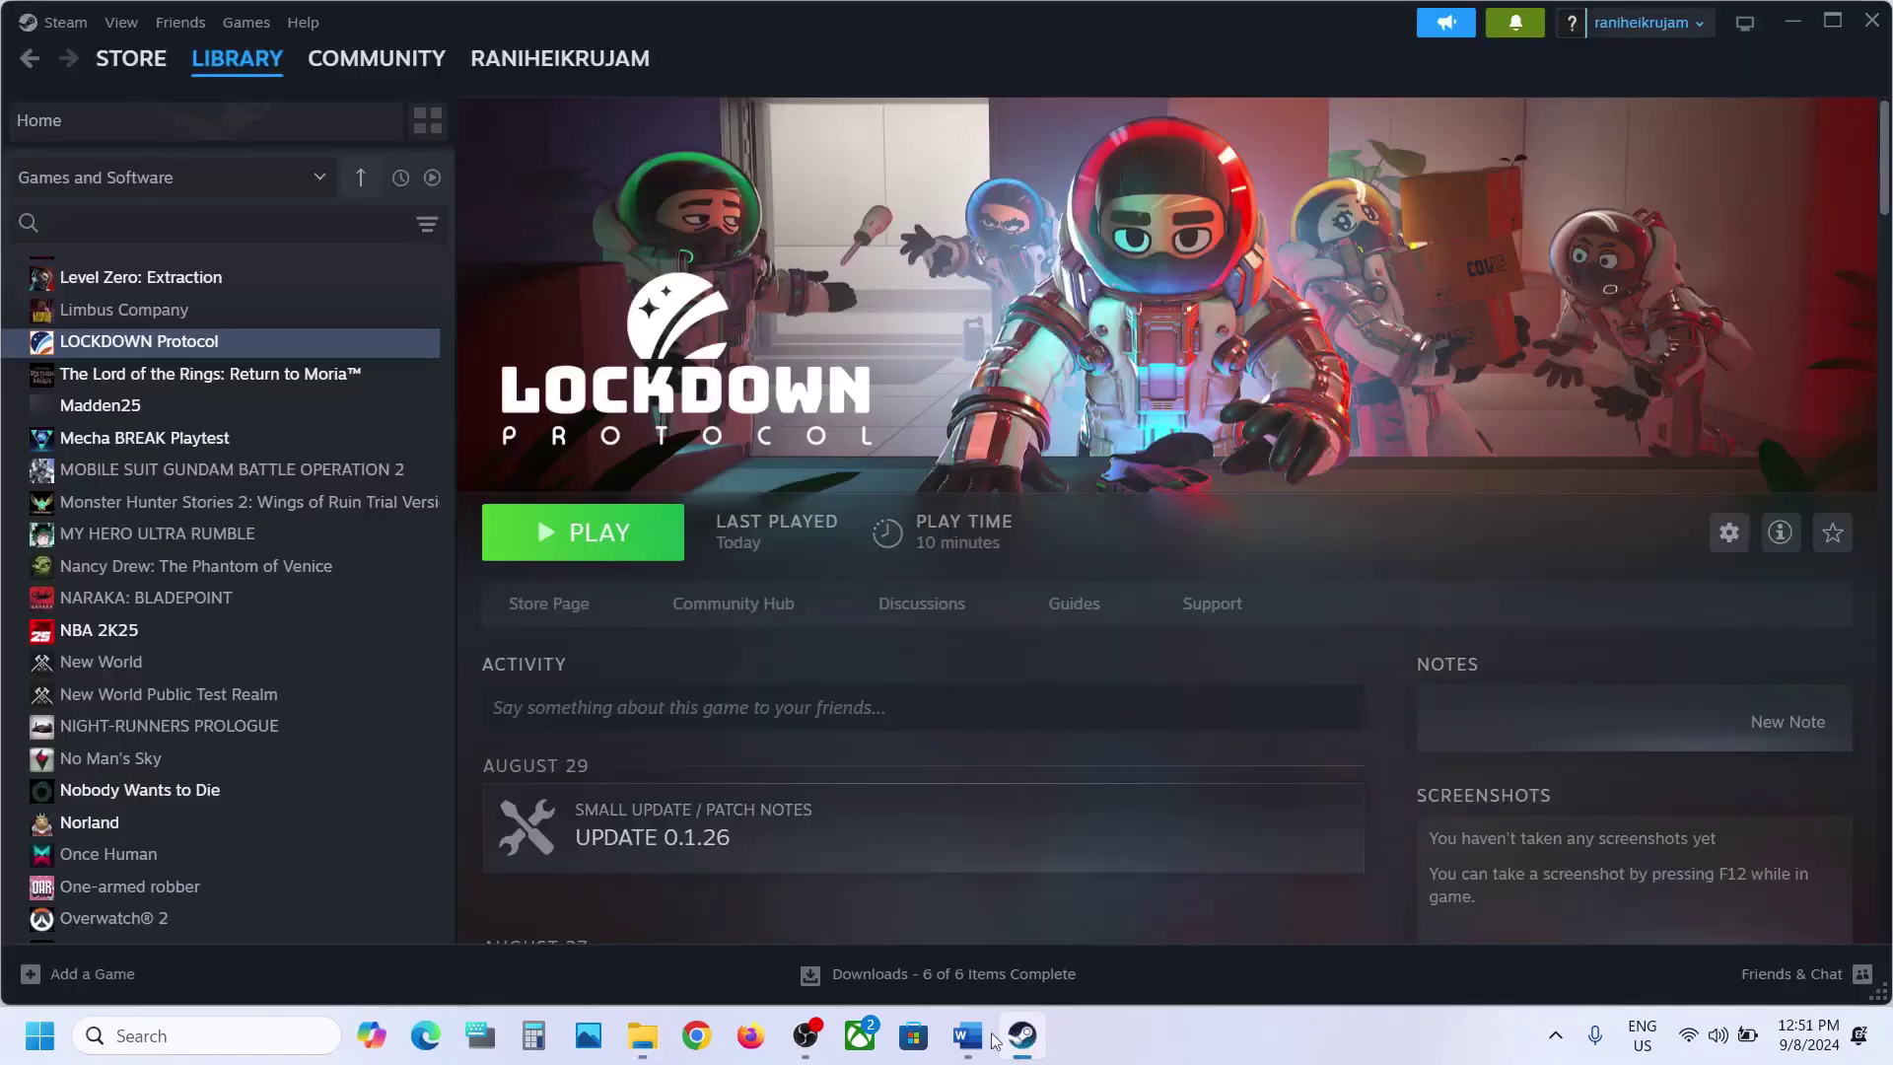
Switch to the Word document and read Step 6 about a clean graphics driver installation, including the NVIDIA and AMD links
{"action": "left_click", "coordinate": [974, 1048]}
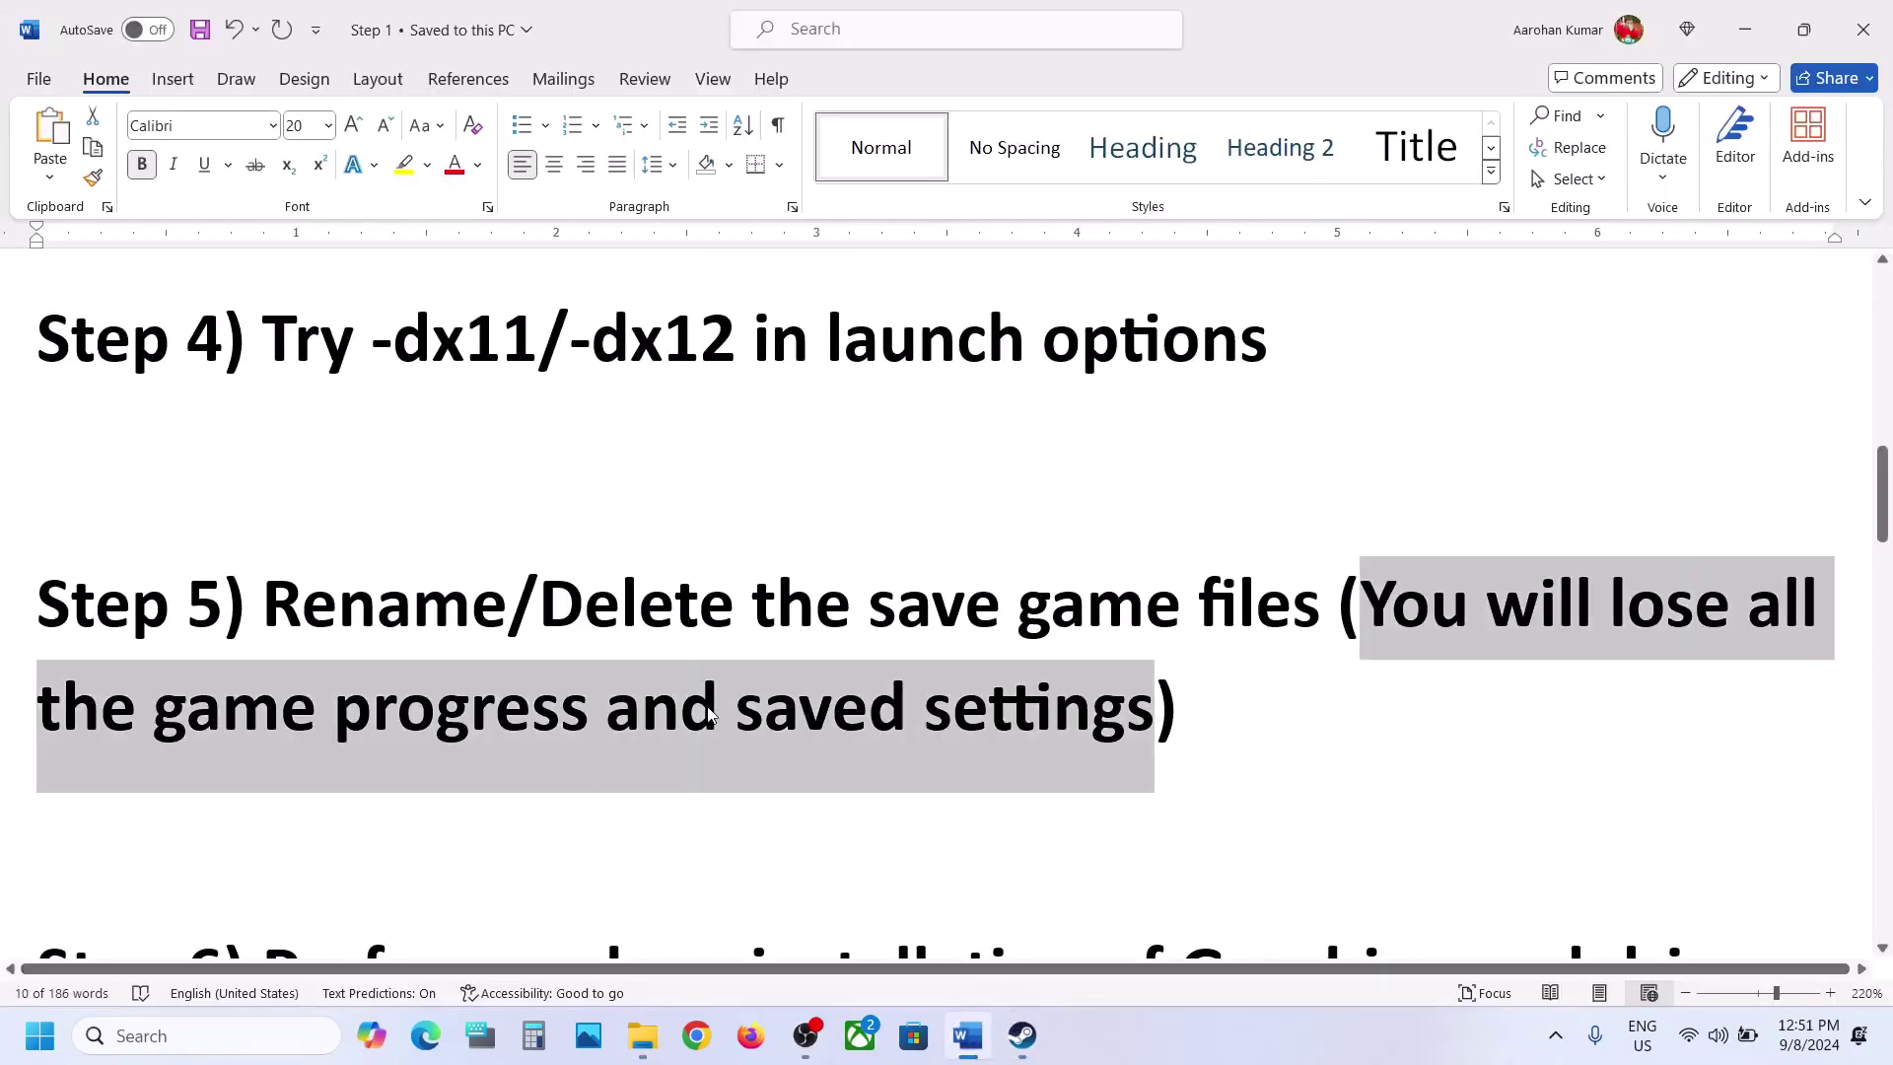
{"action": "scroll", "coordinate": [710, 715], "scroll_direction": "down", "scroll_amount": 5}
{"action": "left_click_drag", "start_coordinate": [335, 591], "coordinate": [1333, 526]}
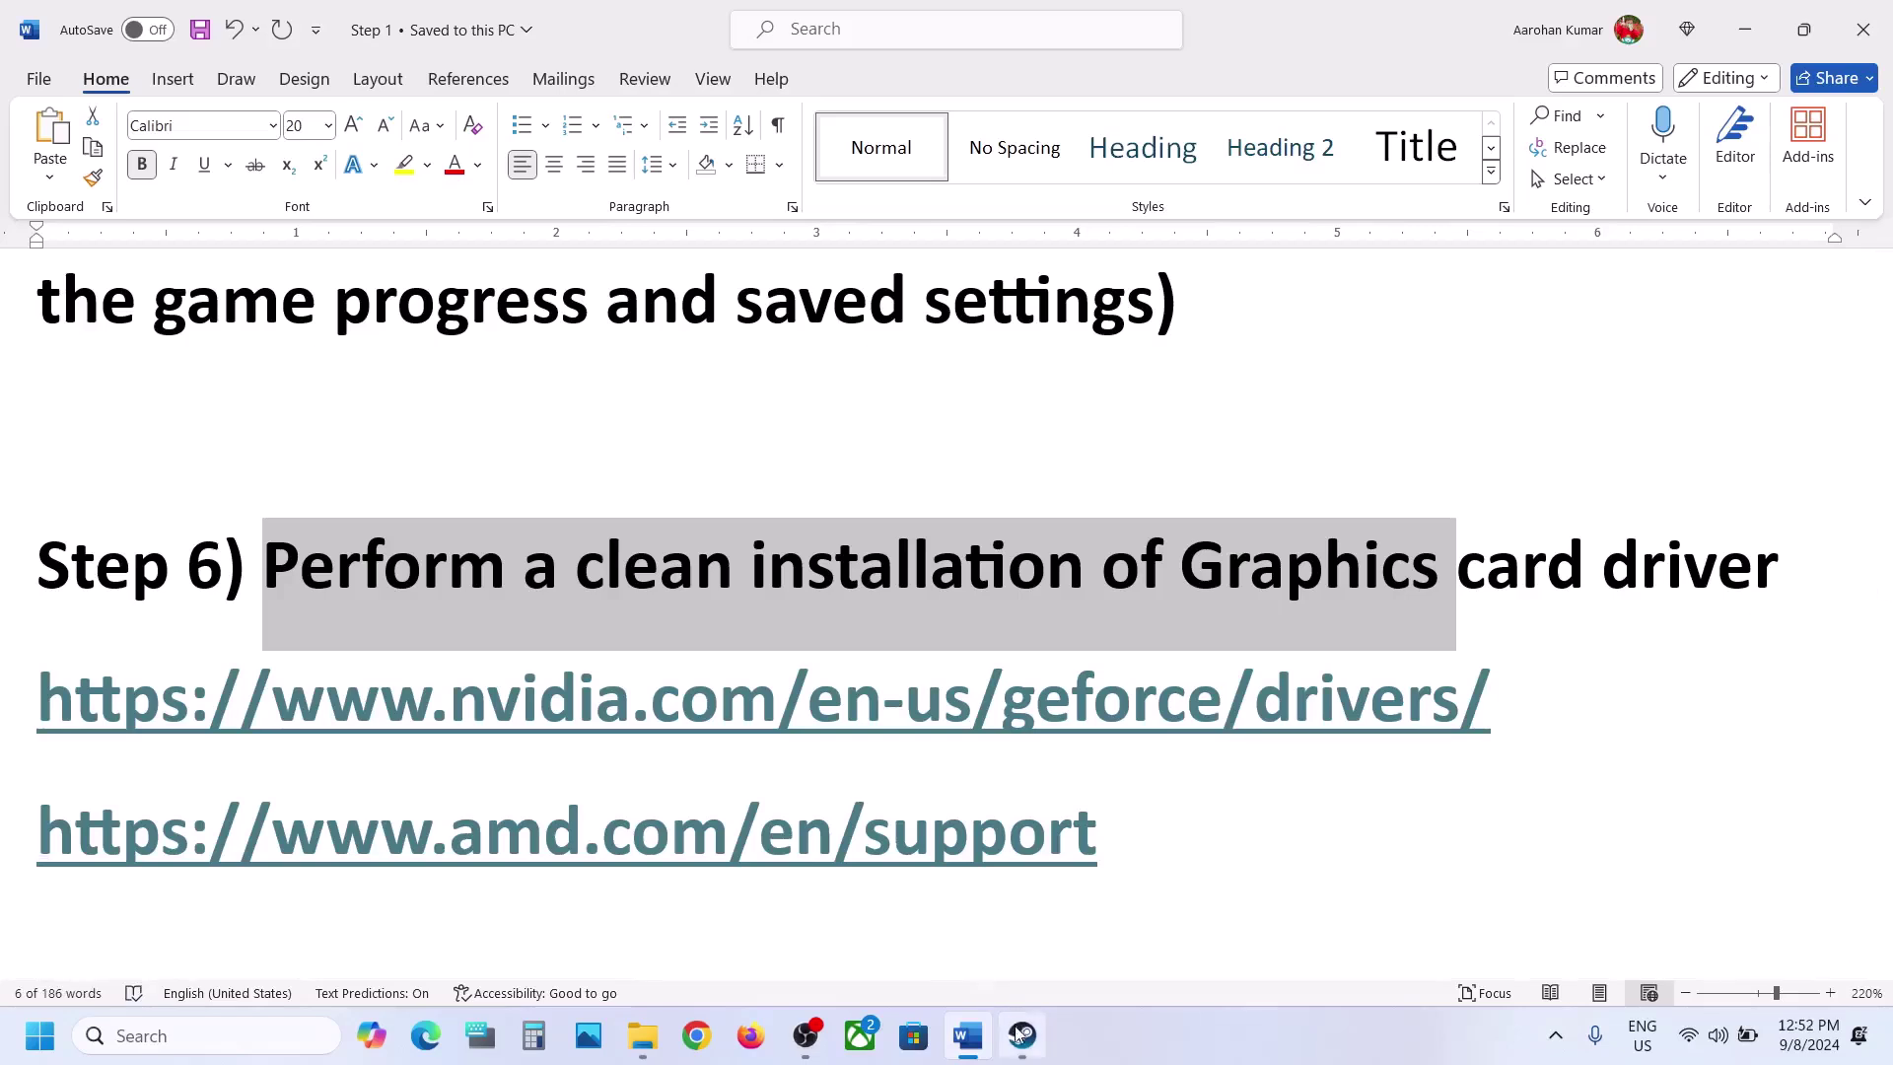
{"action": "mouse_move", "coordinate": [1018, 1040]}
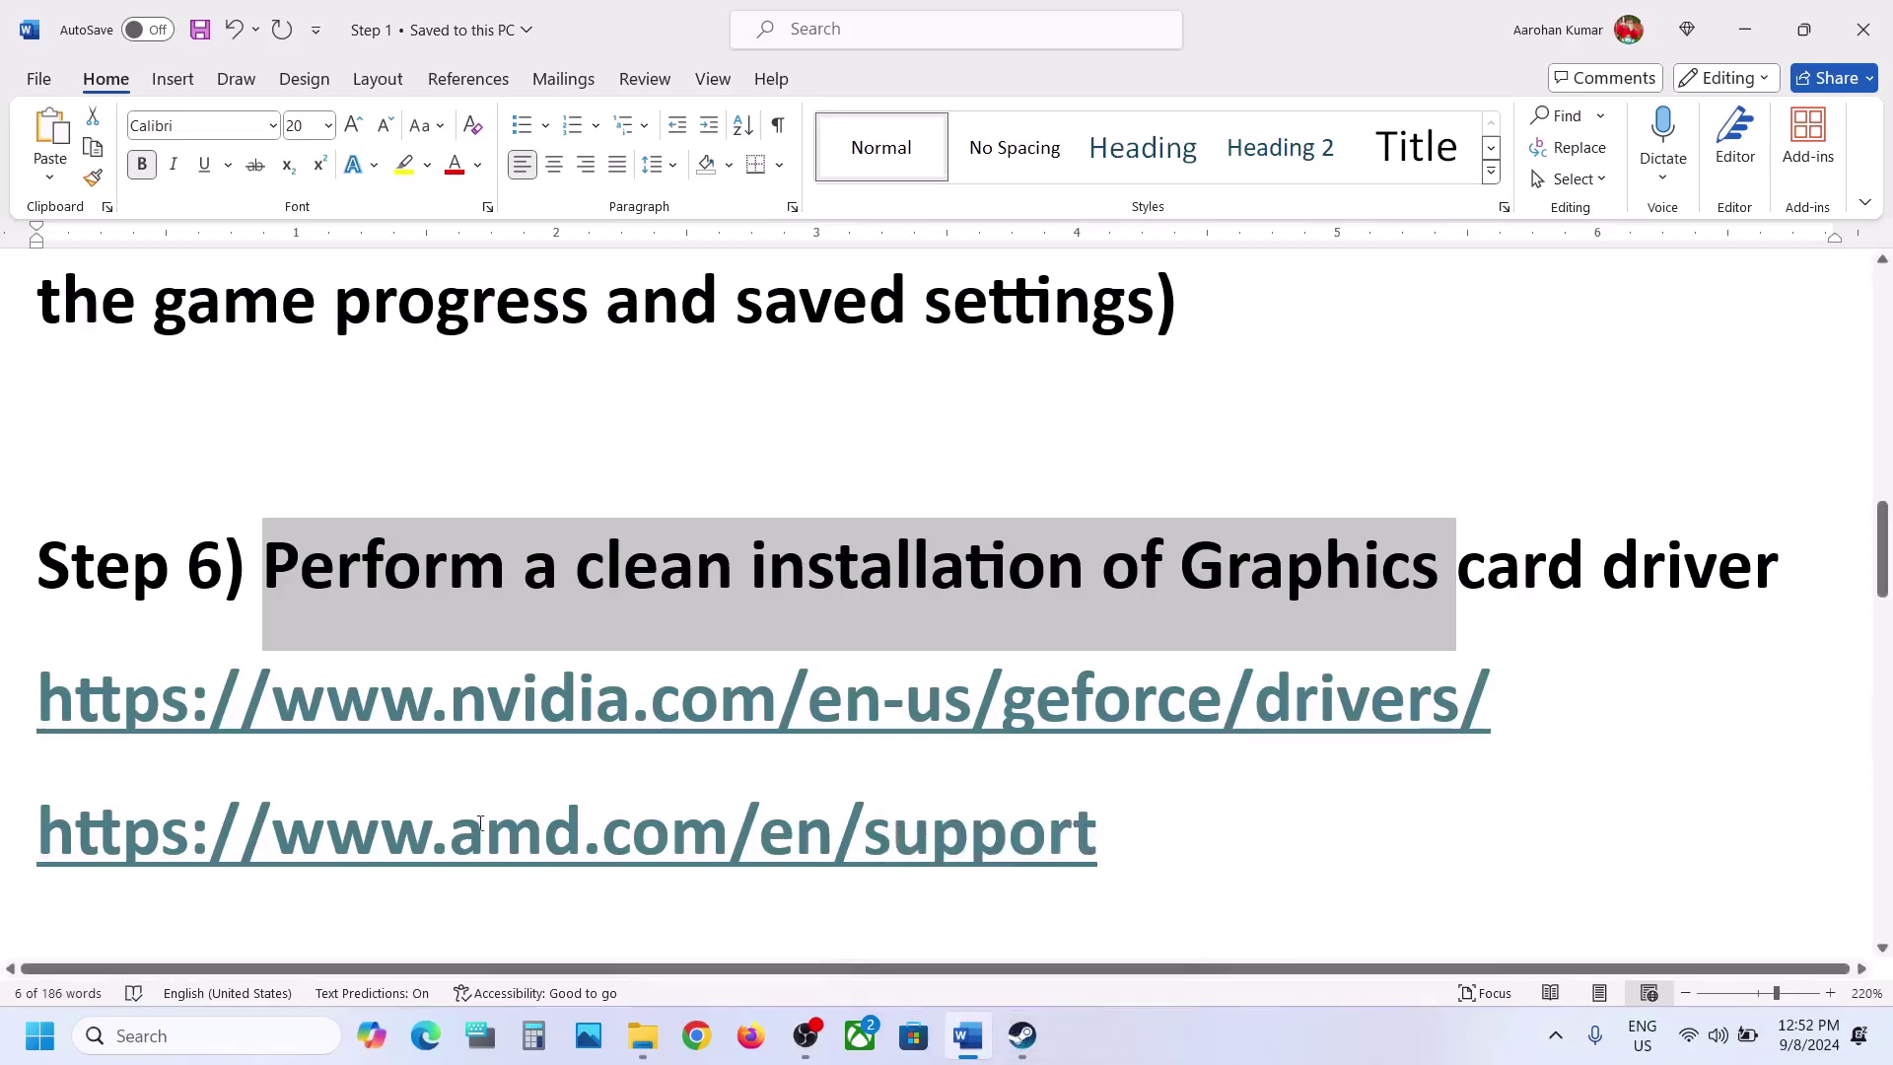
{"action": "left_click_drag", "start_coordinate": [403, 845], "coordinate": [861, 845]}
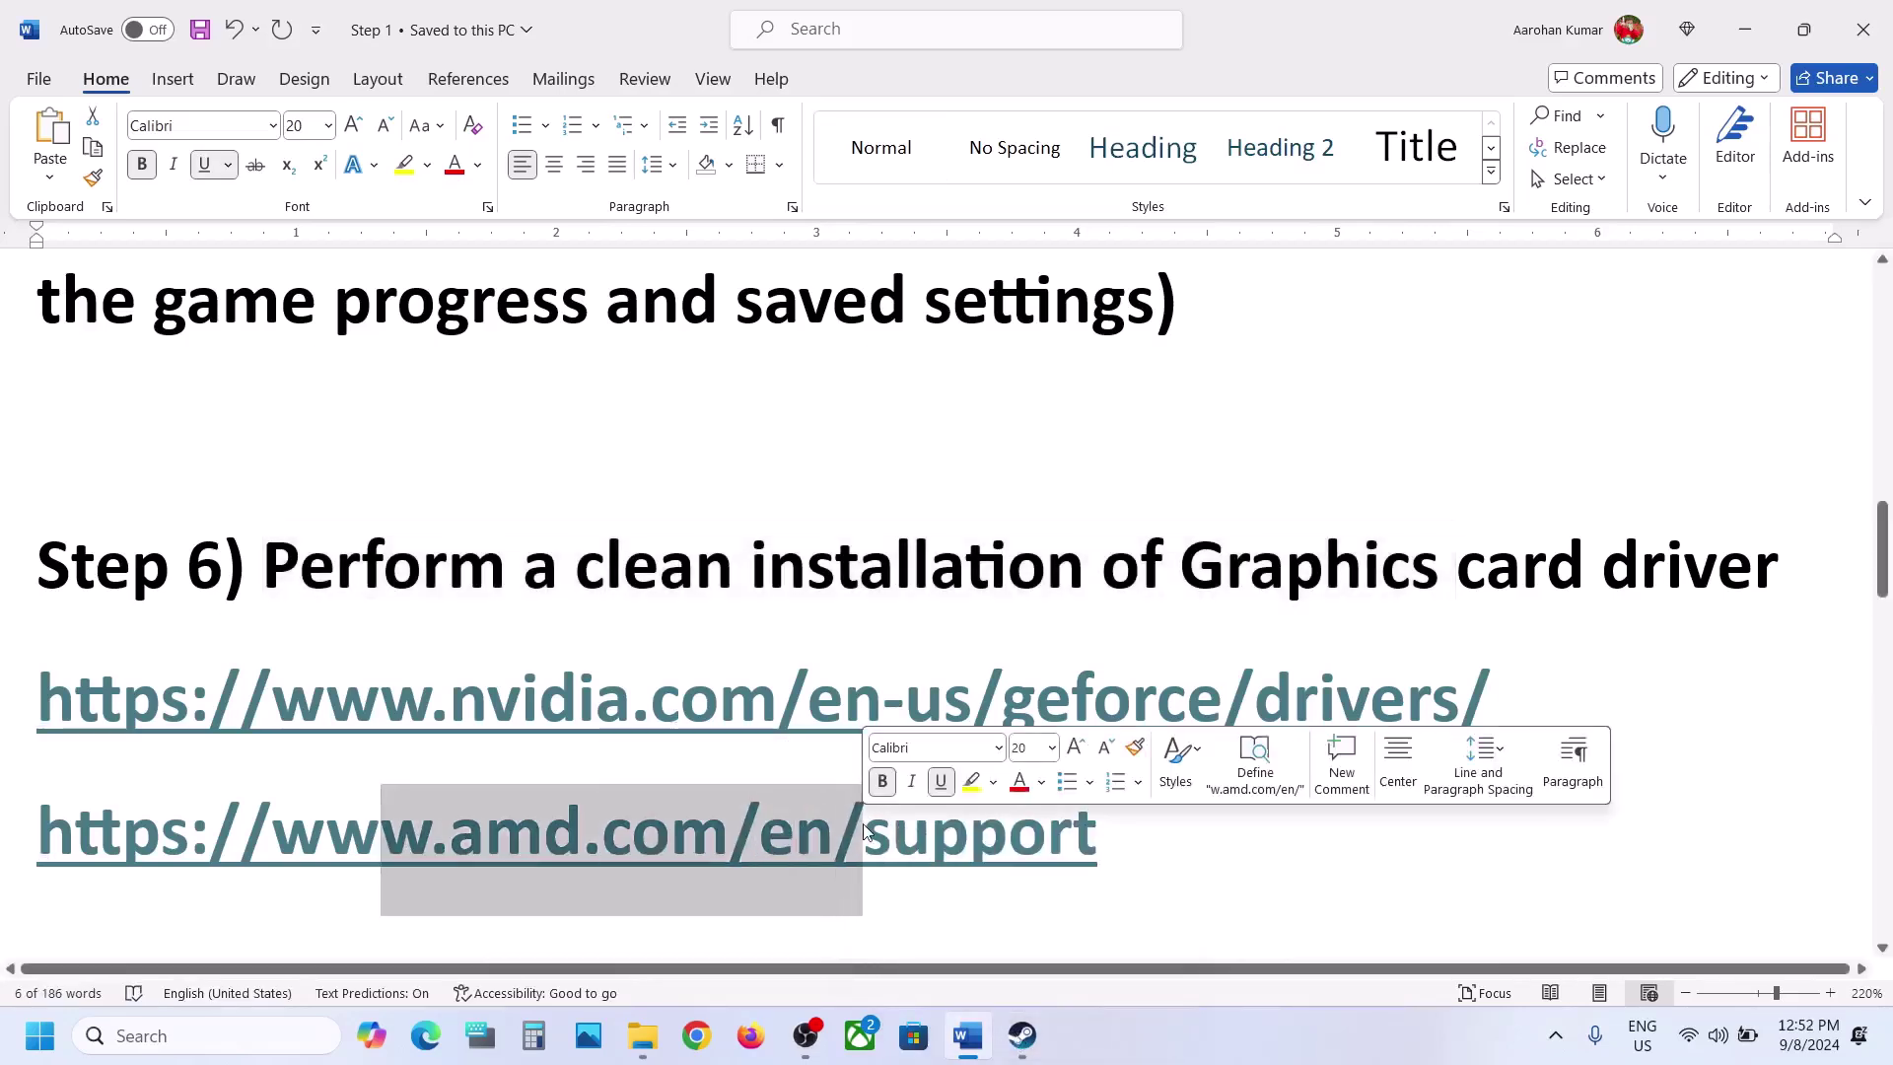
{"action": "left_click", "coordinate": [1023, 1035]}
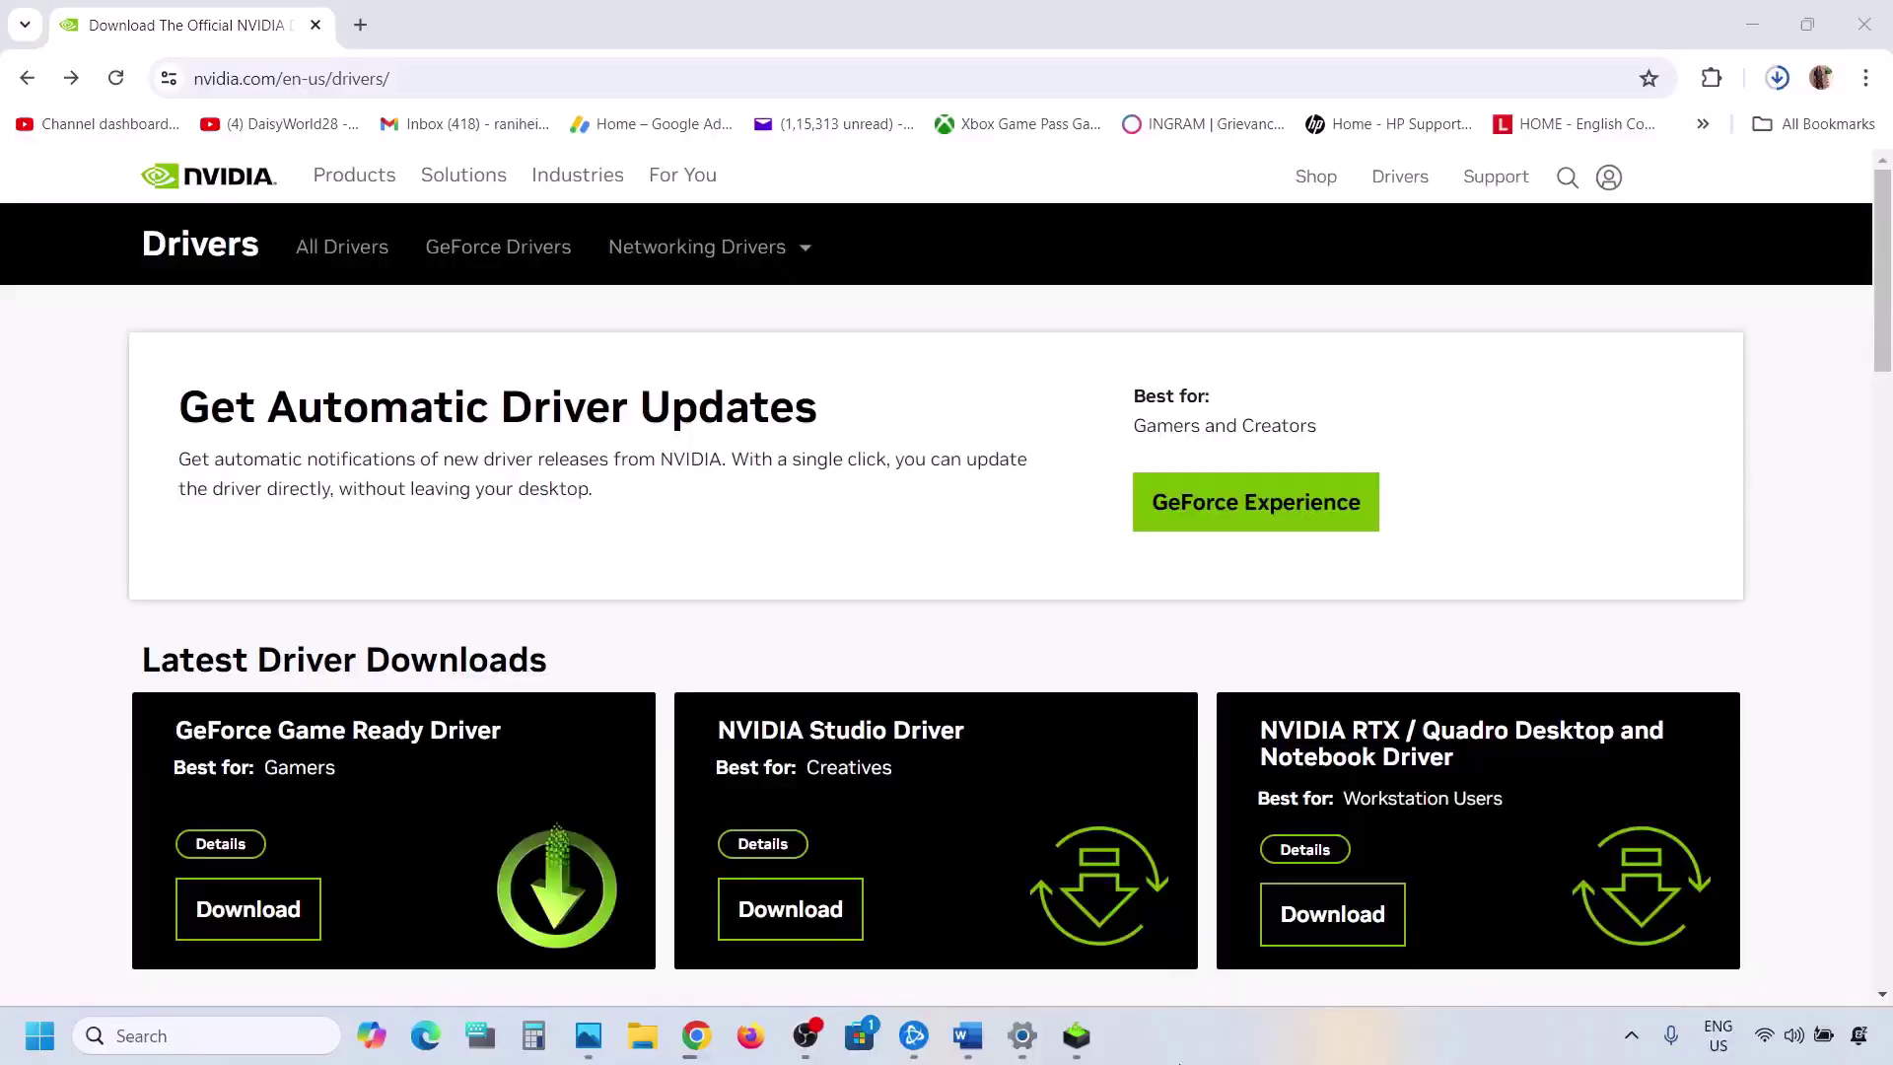
Run a manual search on the NVIDIA drivers page for the GeForce RTX 3050 Laptop GPU with Windows 11 and English (US)
{"action": "scroll", "coordinate": [439, 702], "scroll_direction": "down", "scroll_amount": 9}
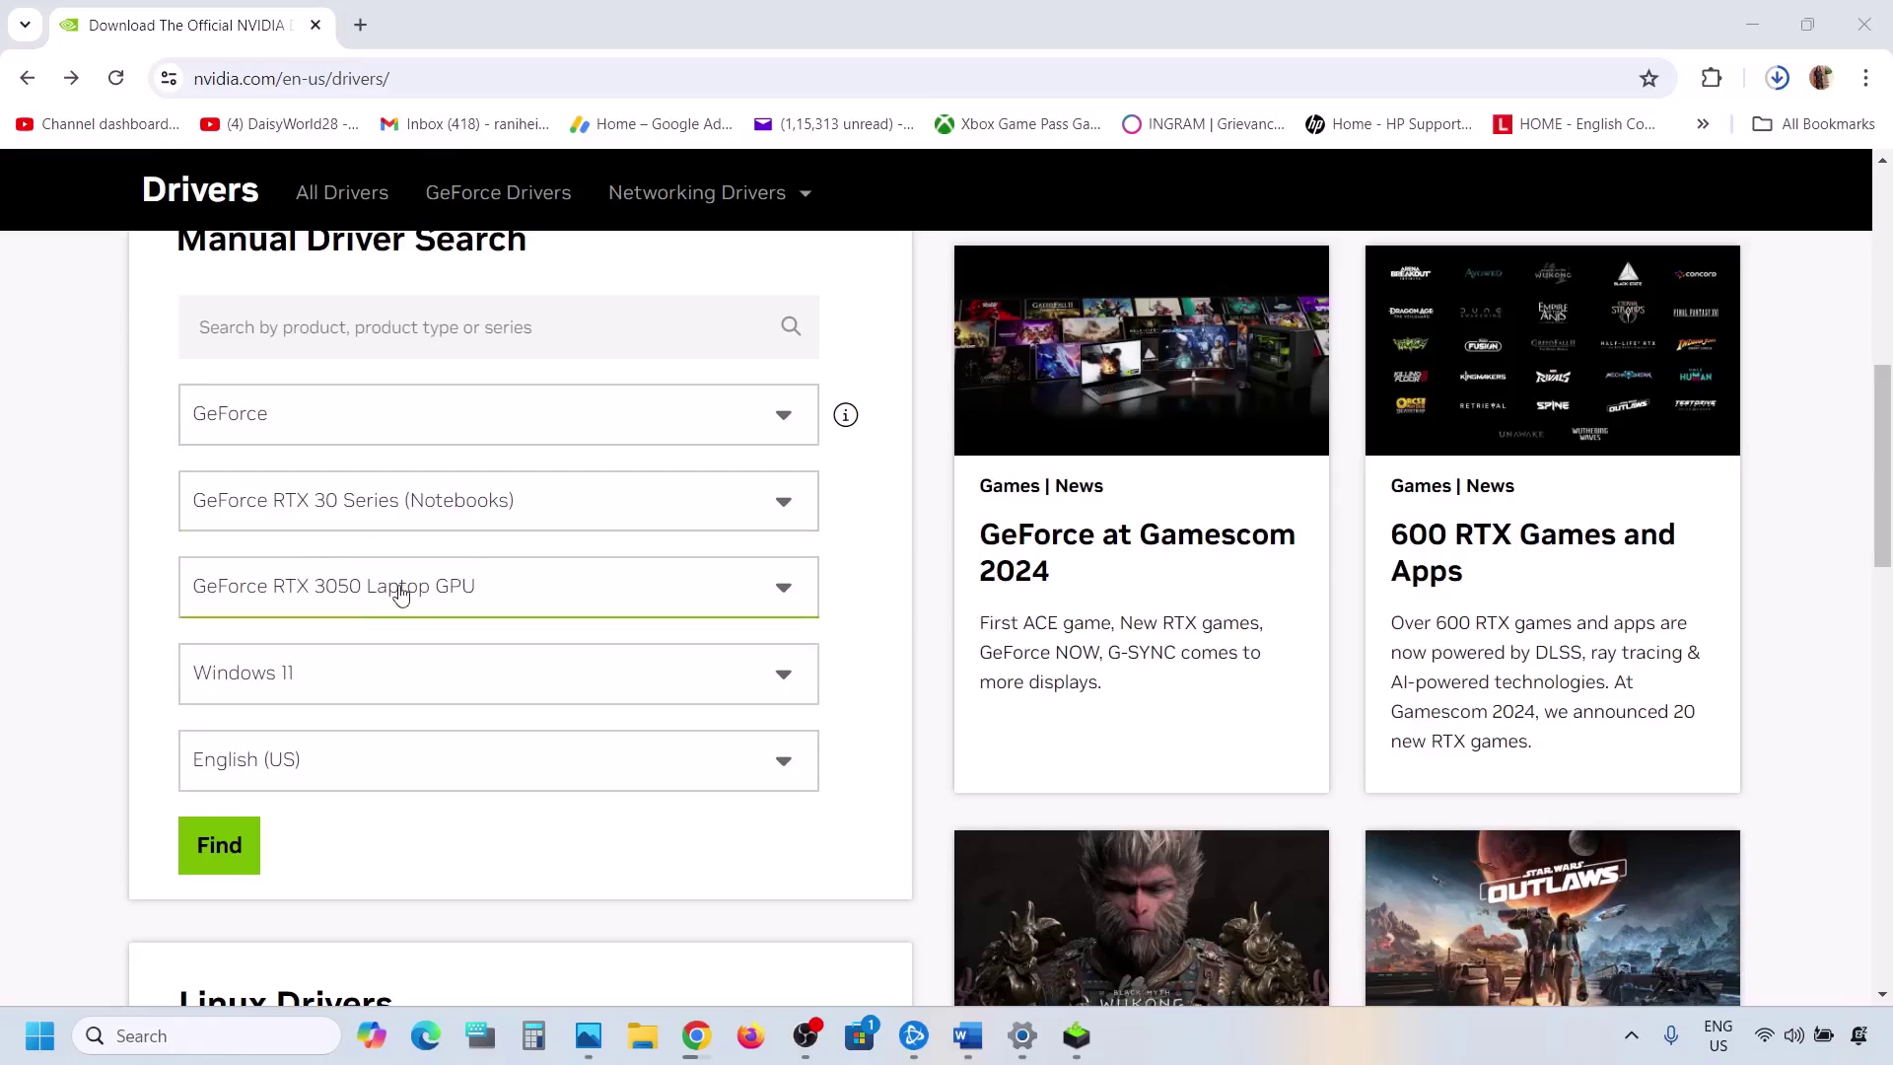
{"action": "left_click", "coordinate": [356, 529]}
{"action": "left_click", "coordinate": [156, 549]}
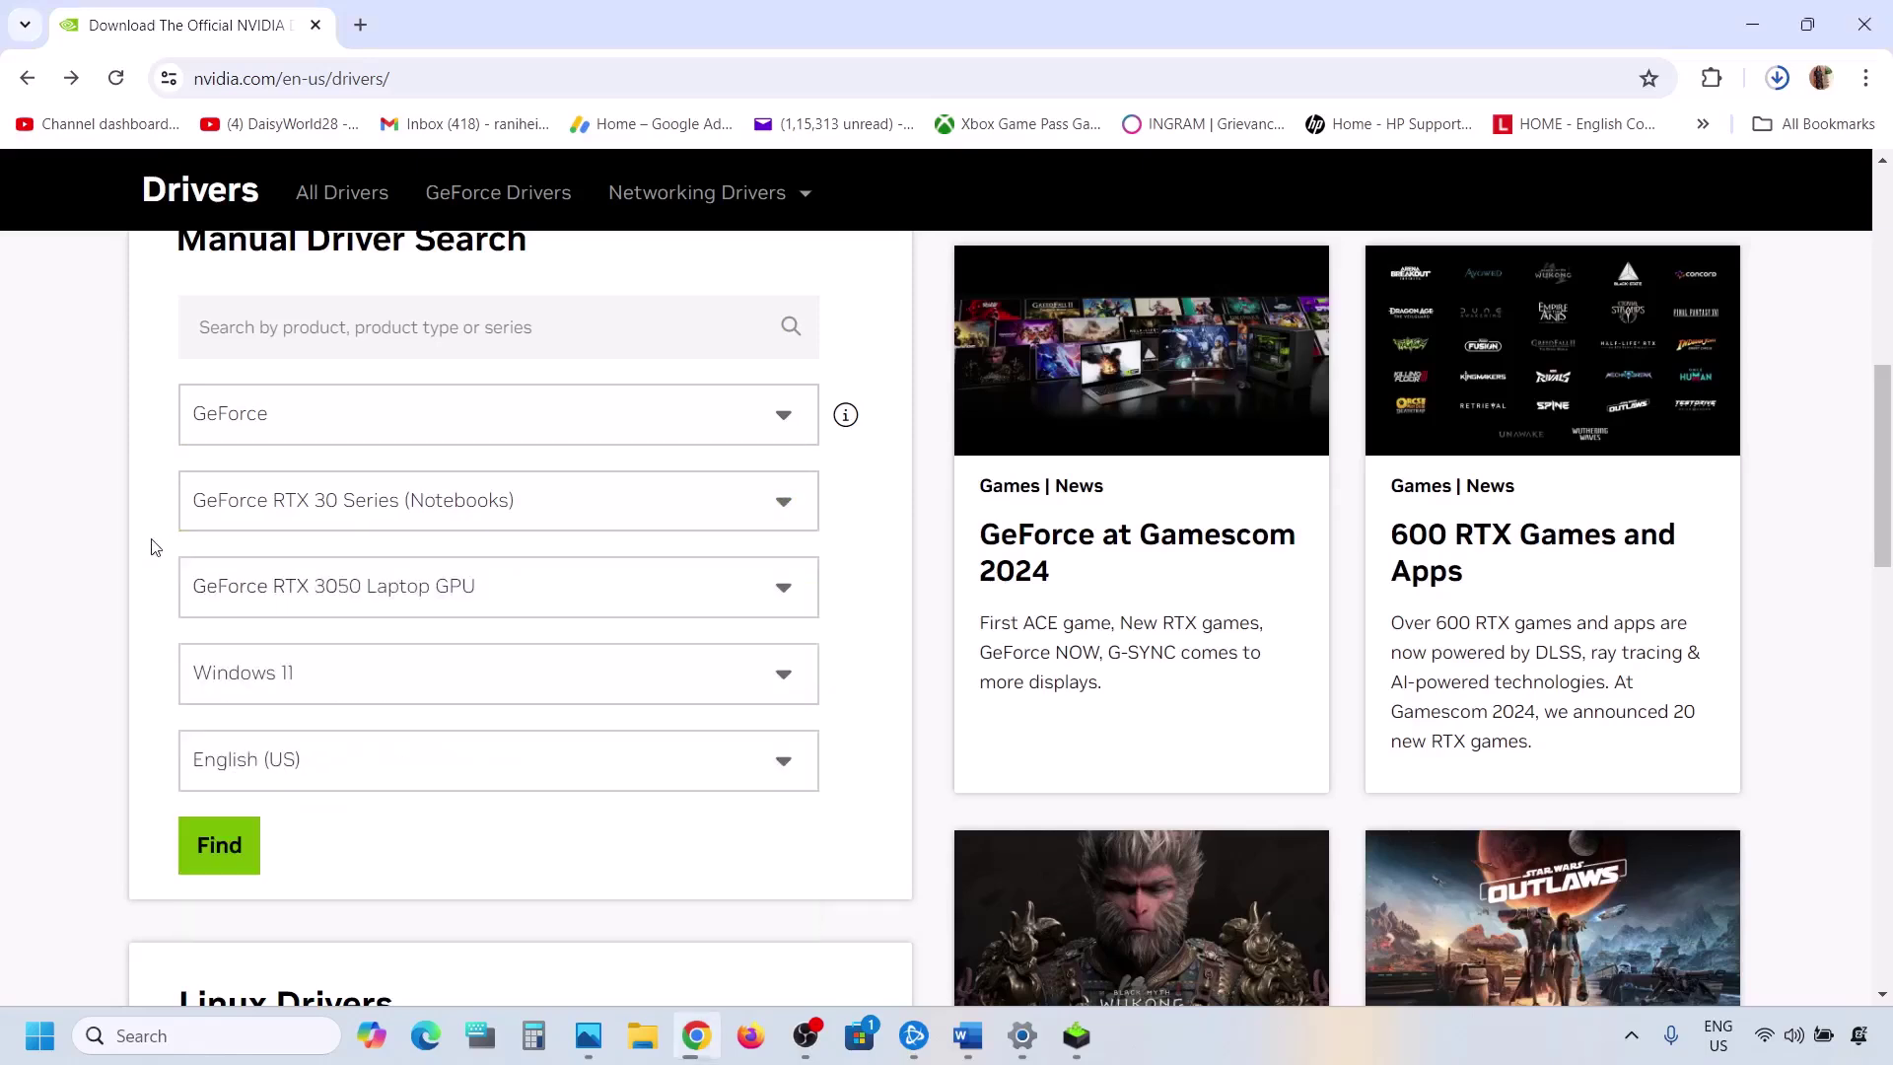
{"action": "left_click", "coordinate": [280, 702]}
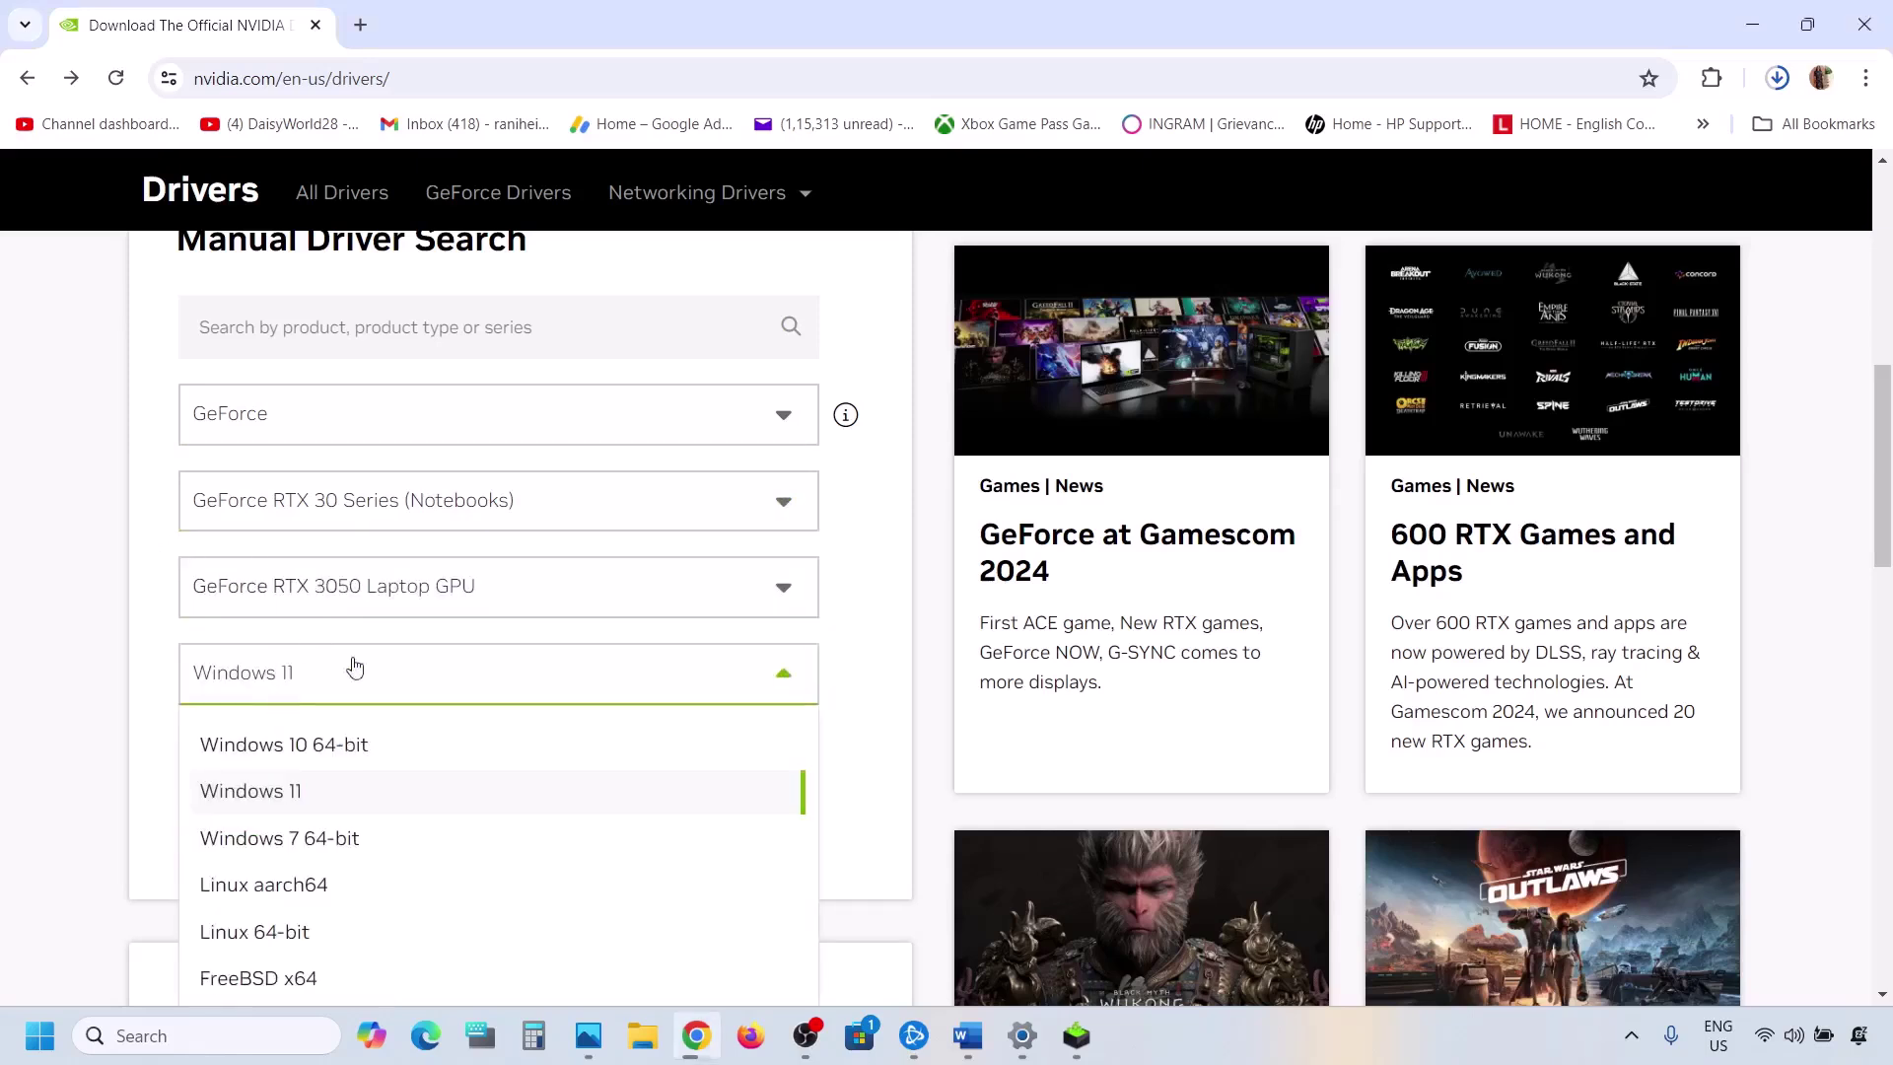
{"action": "left_click", "coordinate": [100, 643]}
{"action": "scroll", "coordinate": [364, 706], "scroll_direction": "down", "scroll_amount": 1}
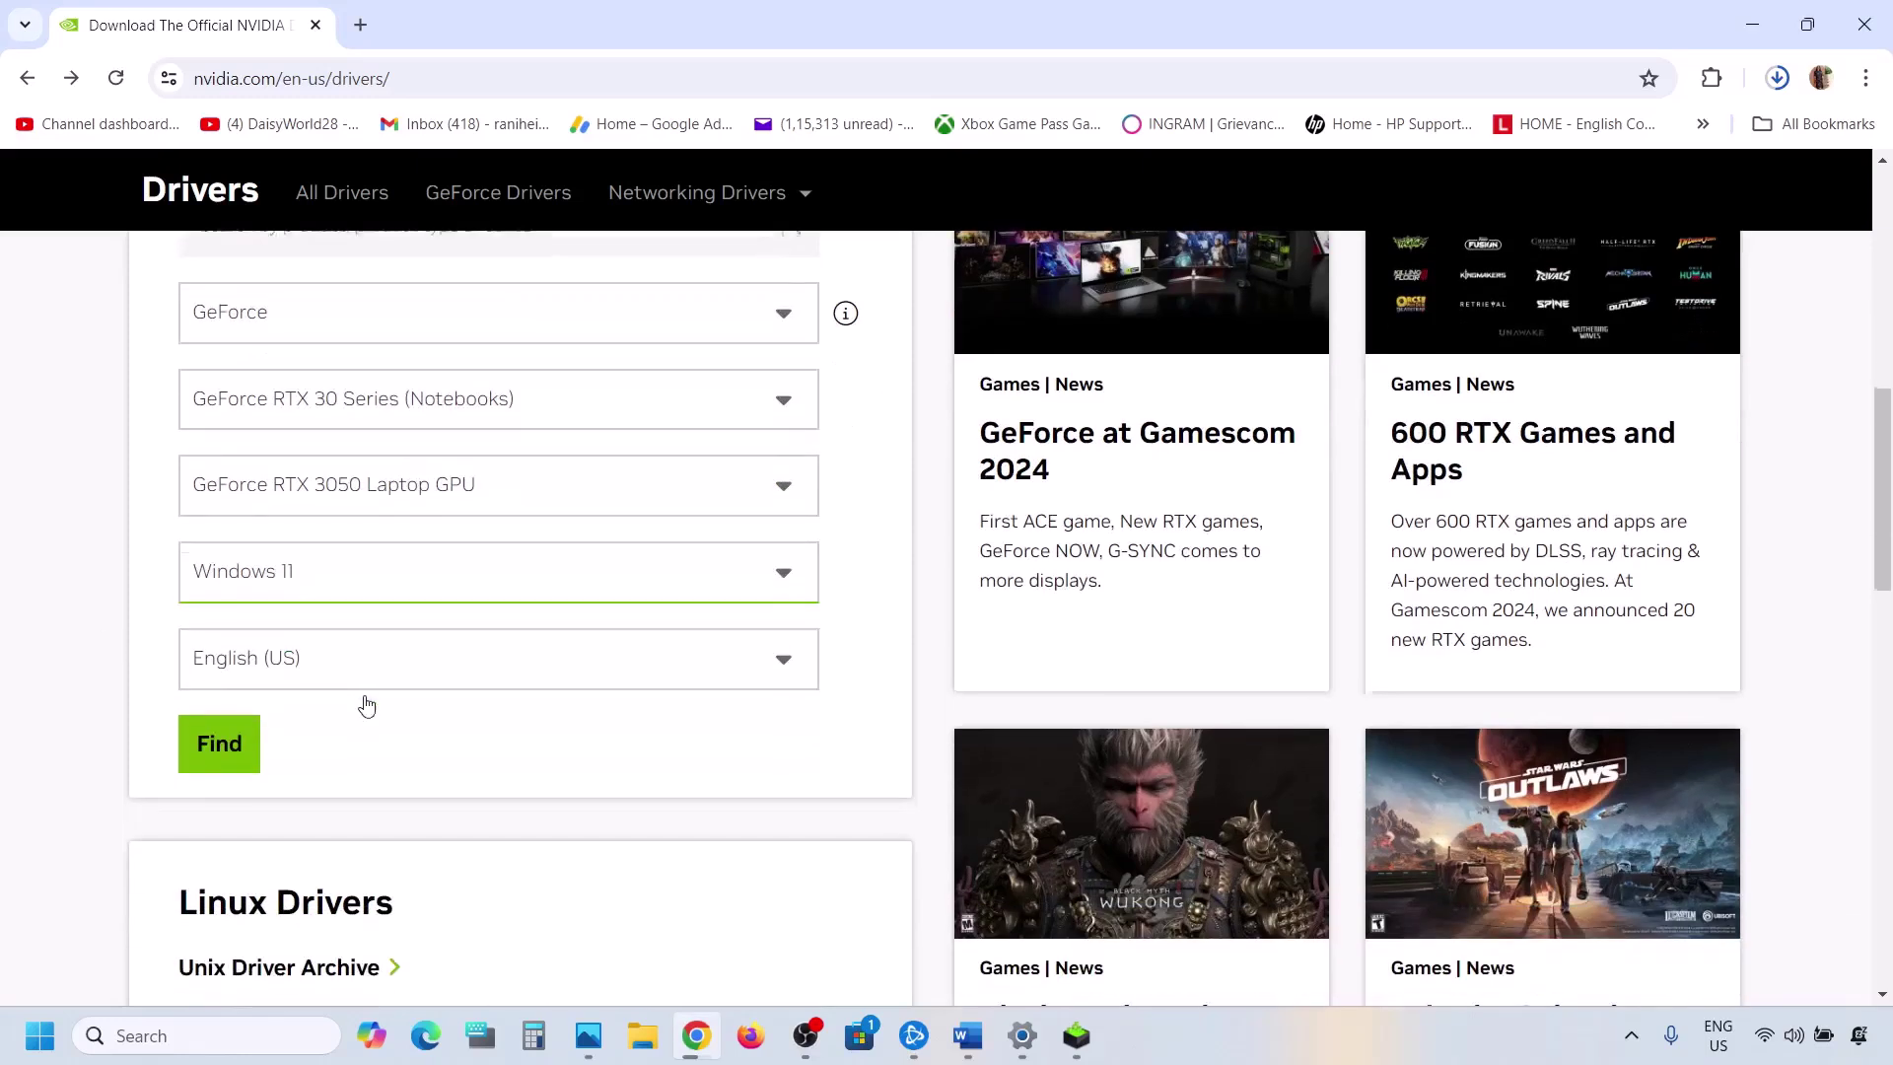
{"action": "left_click", "coordinate": [225, 742]}
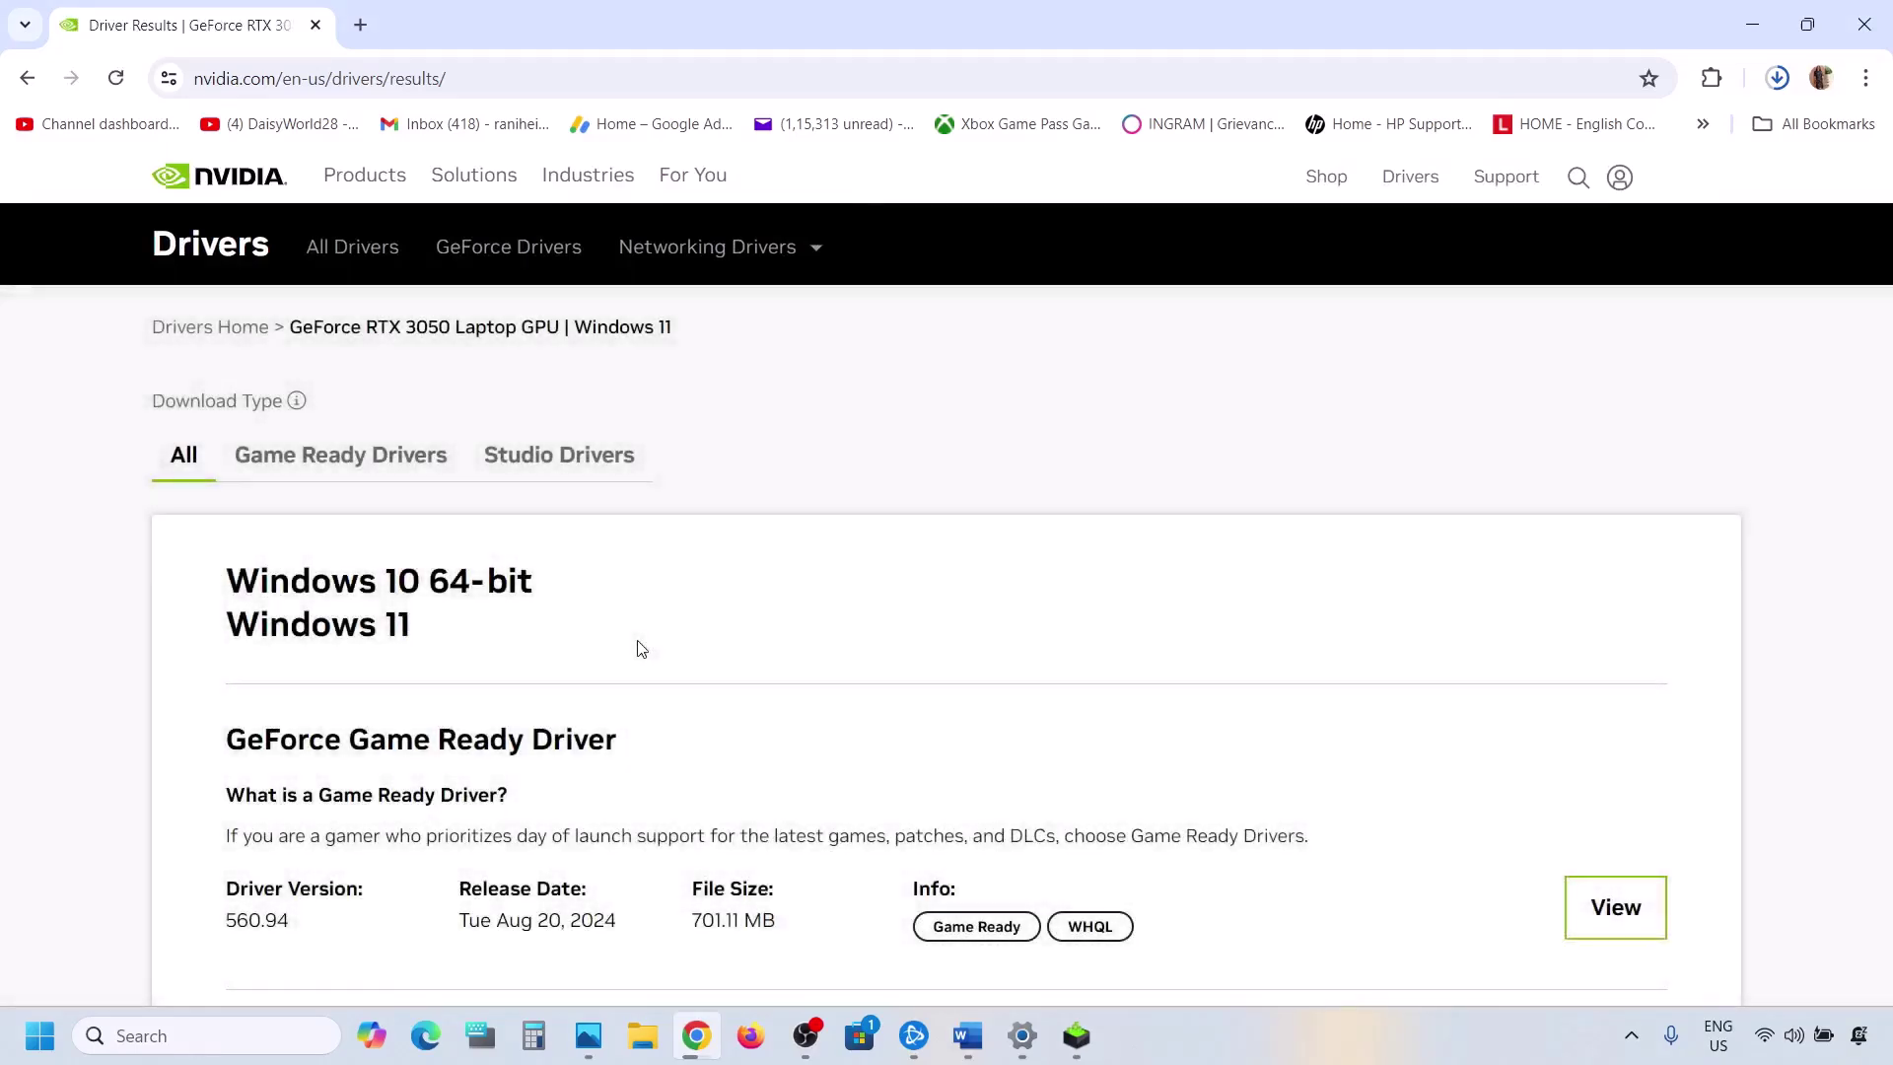
Check the version of the GeForce Game Ready Driver, open its details page and download driver 560.94
{"action": "scroll", "coordinate": [273, 608], "scroll_direction": "down", "scroll_amount": 3}
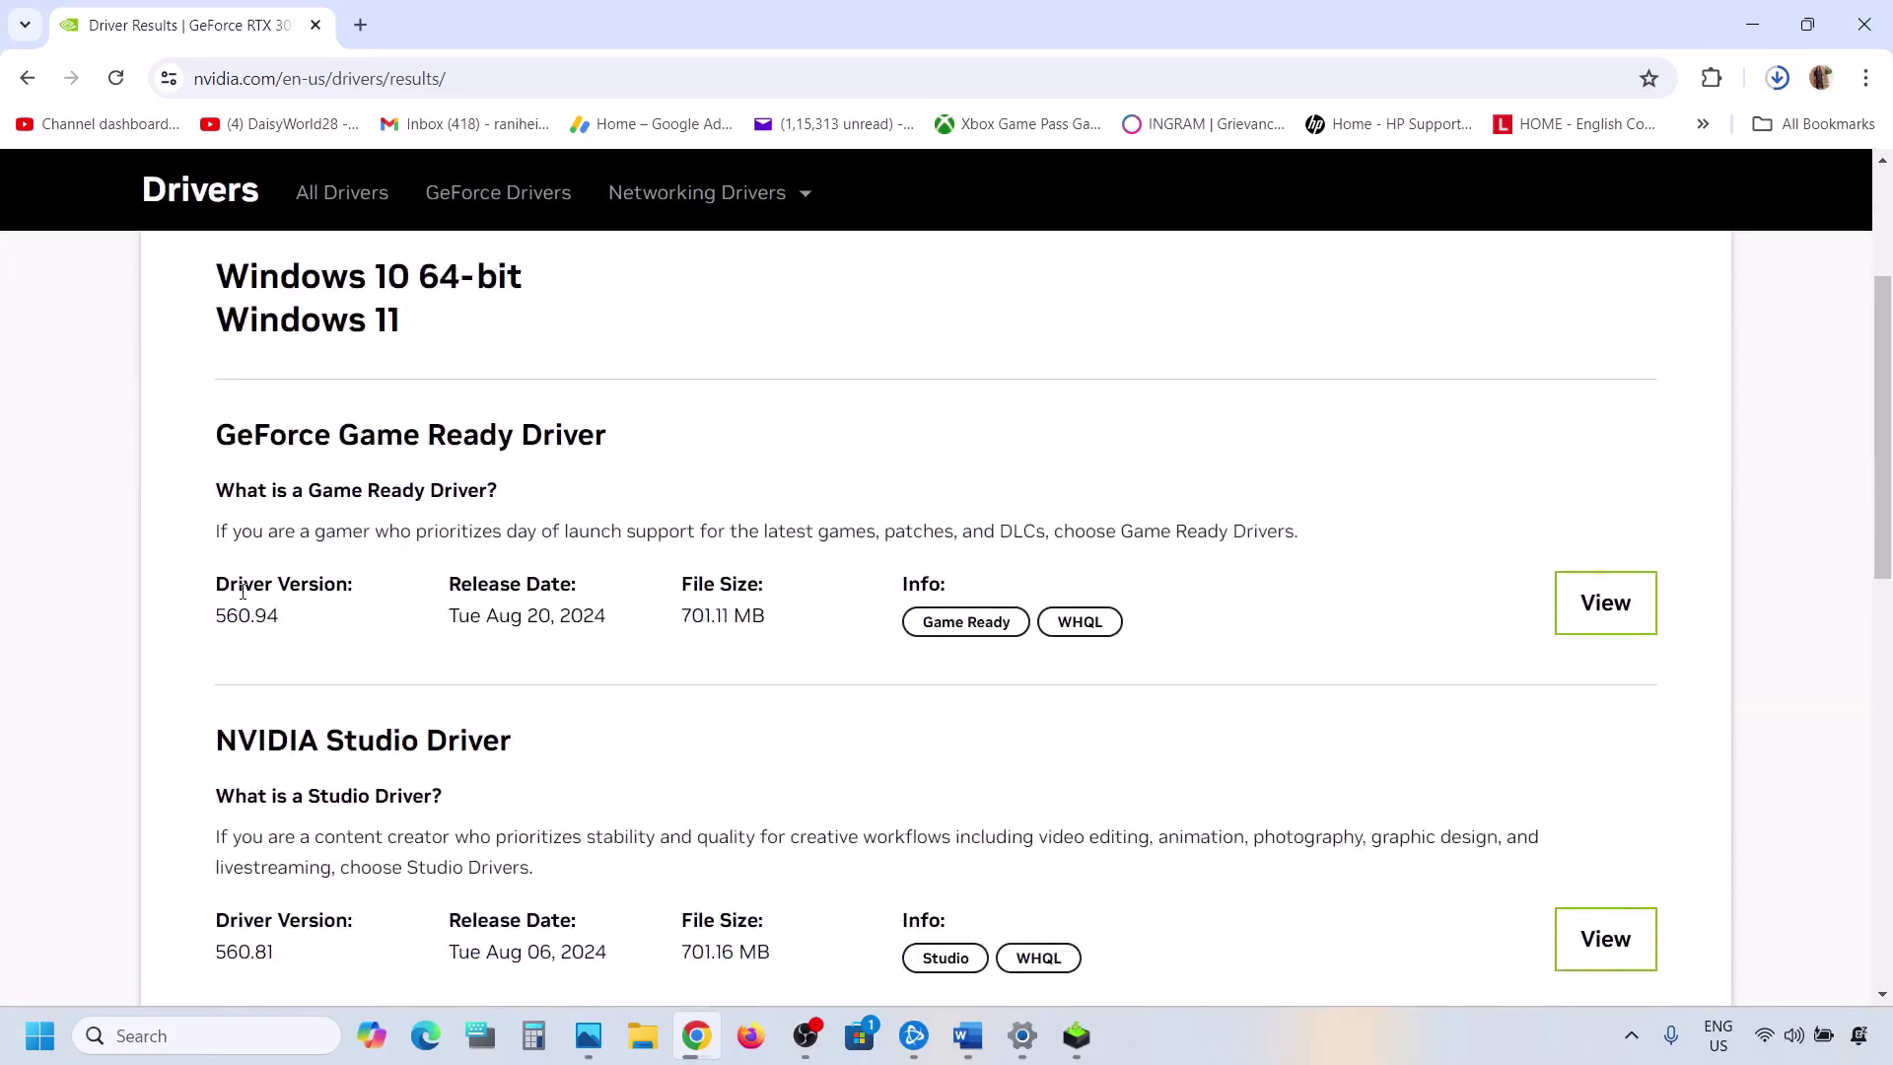
{"action": "left_click_drag", "start_coordinate": [227, 586], "coordinate": [344, 577]}
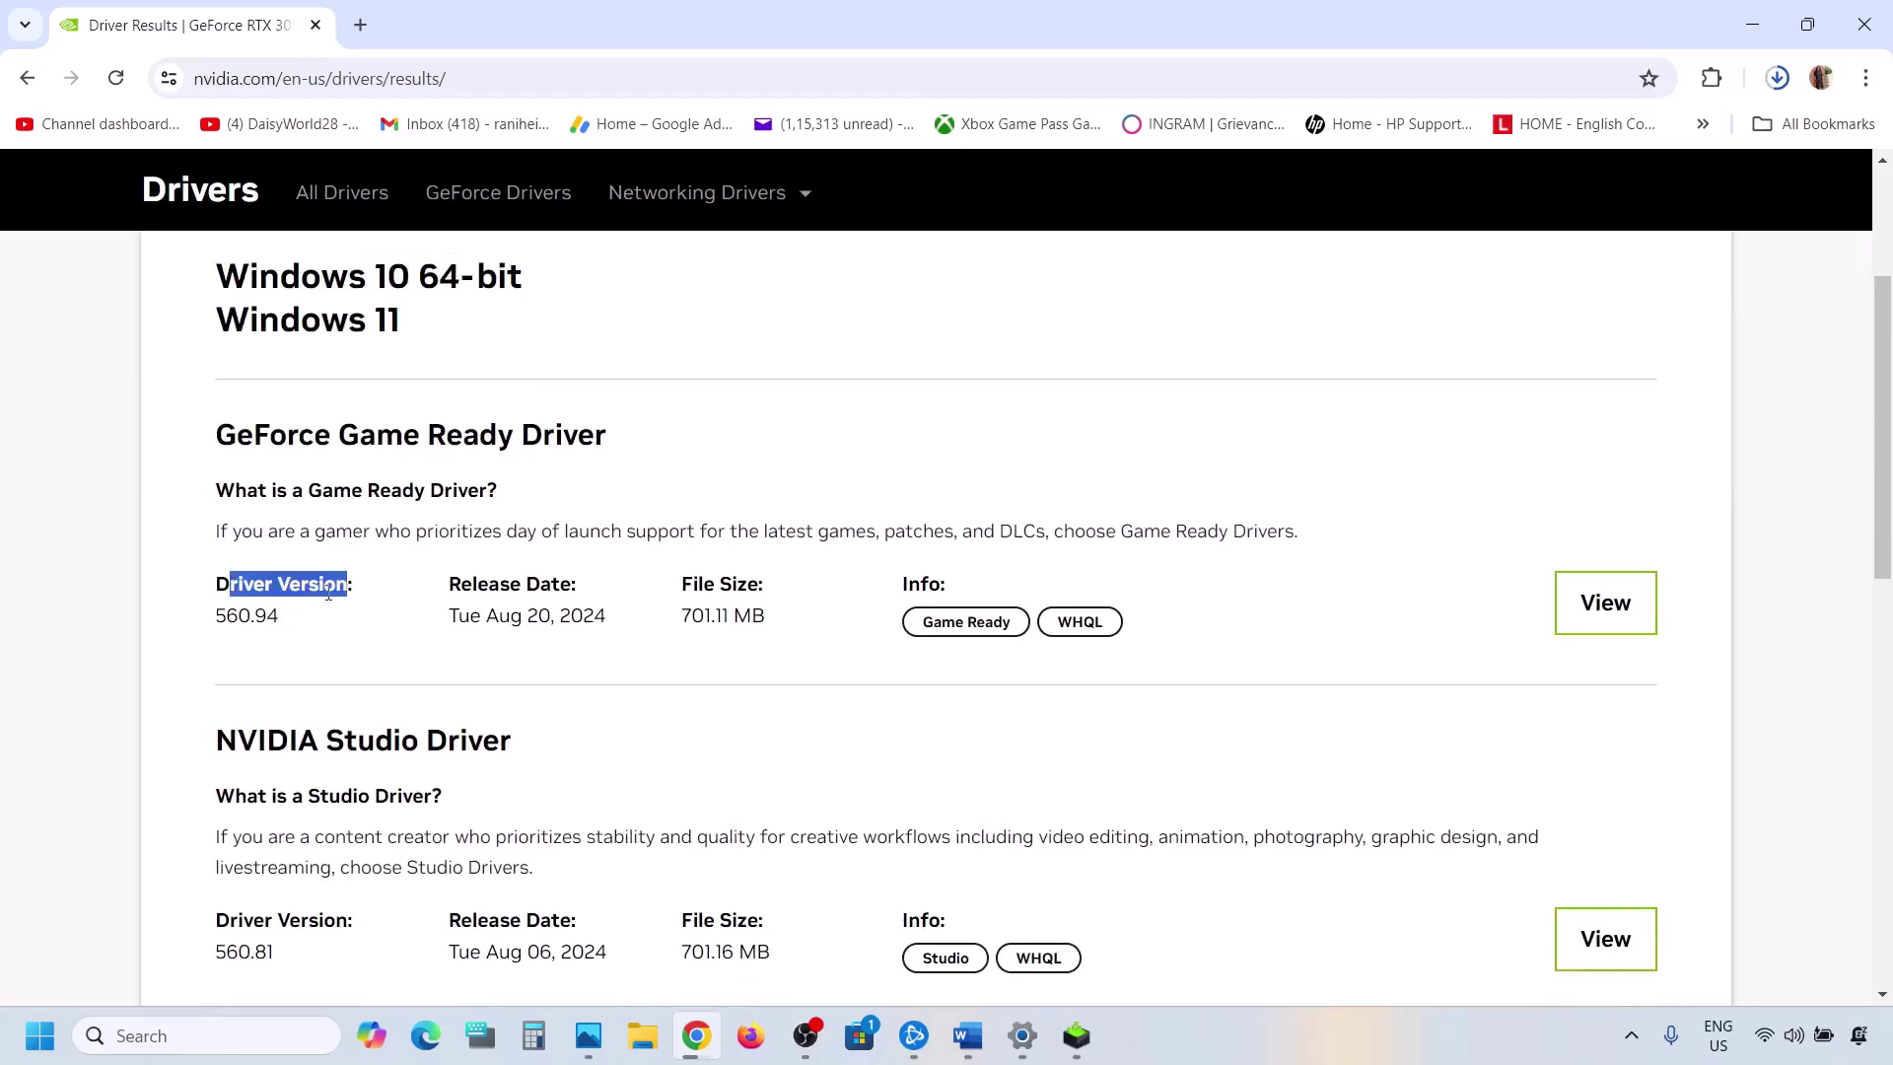
{"action": "left_click_drag", "start_coordinate": [225, 618], "coordinate": [304, 617]}
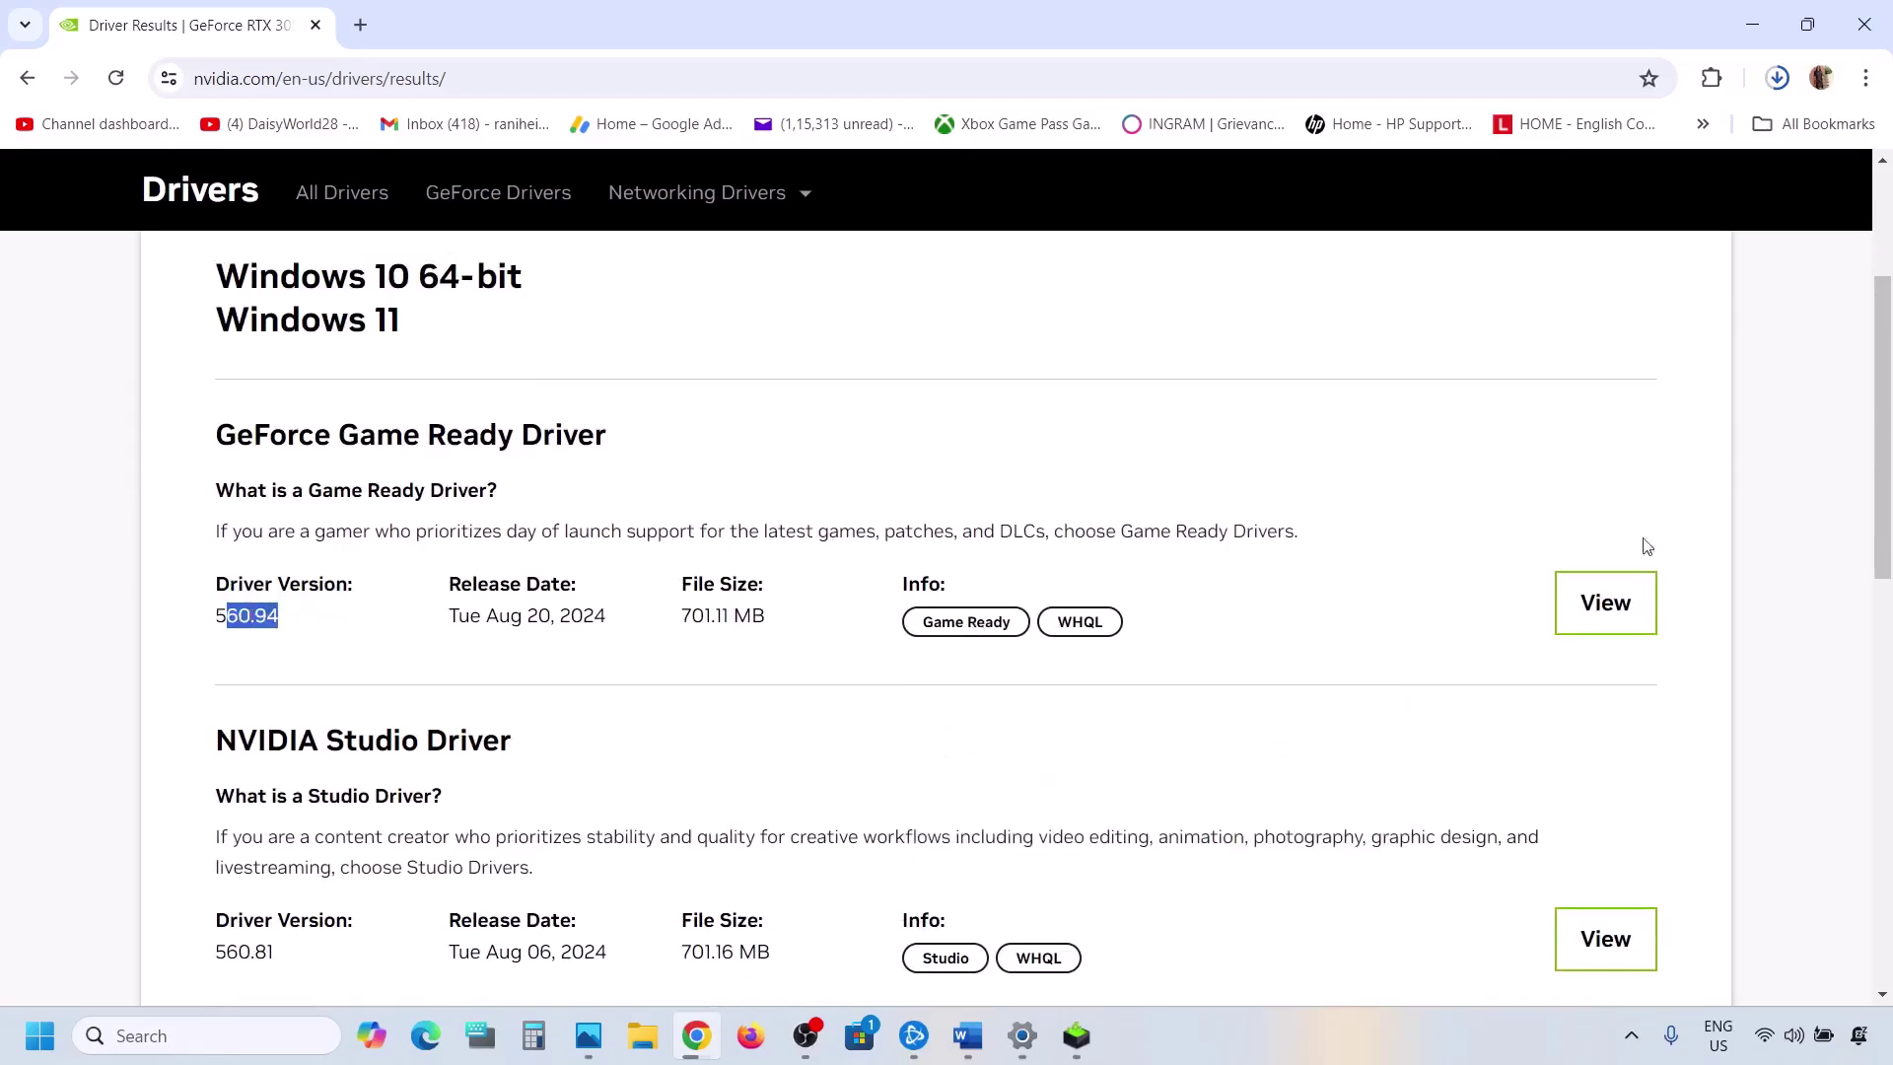
{"action": "left_click", "coordinate": [1611, 602]}
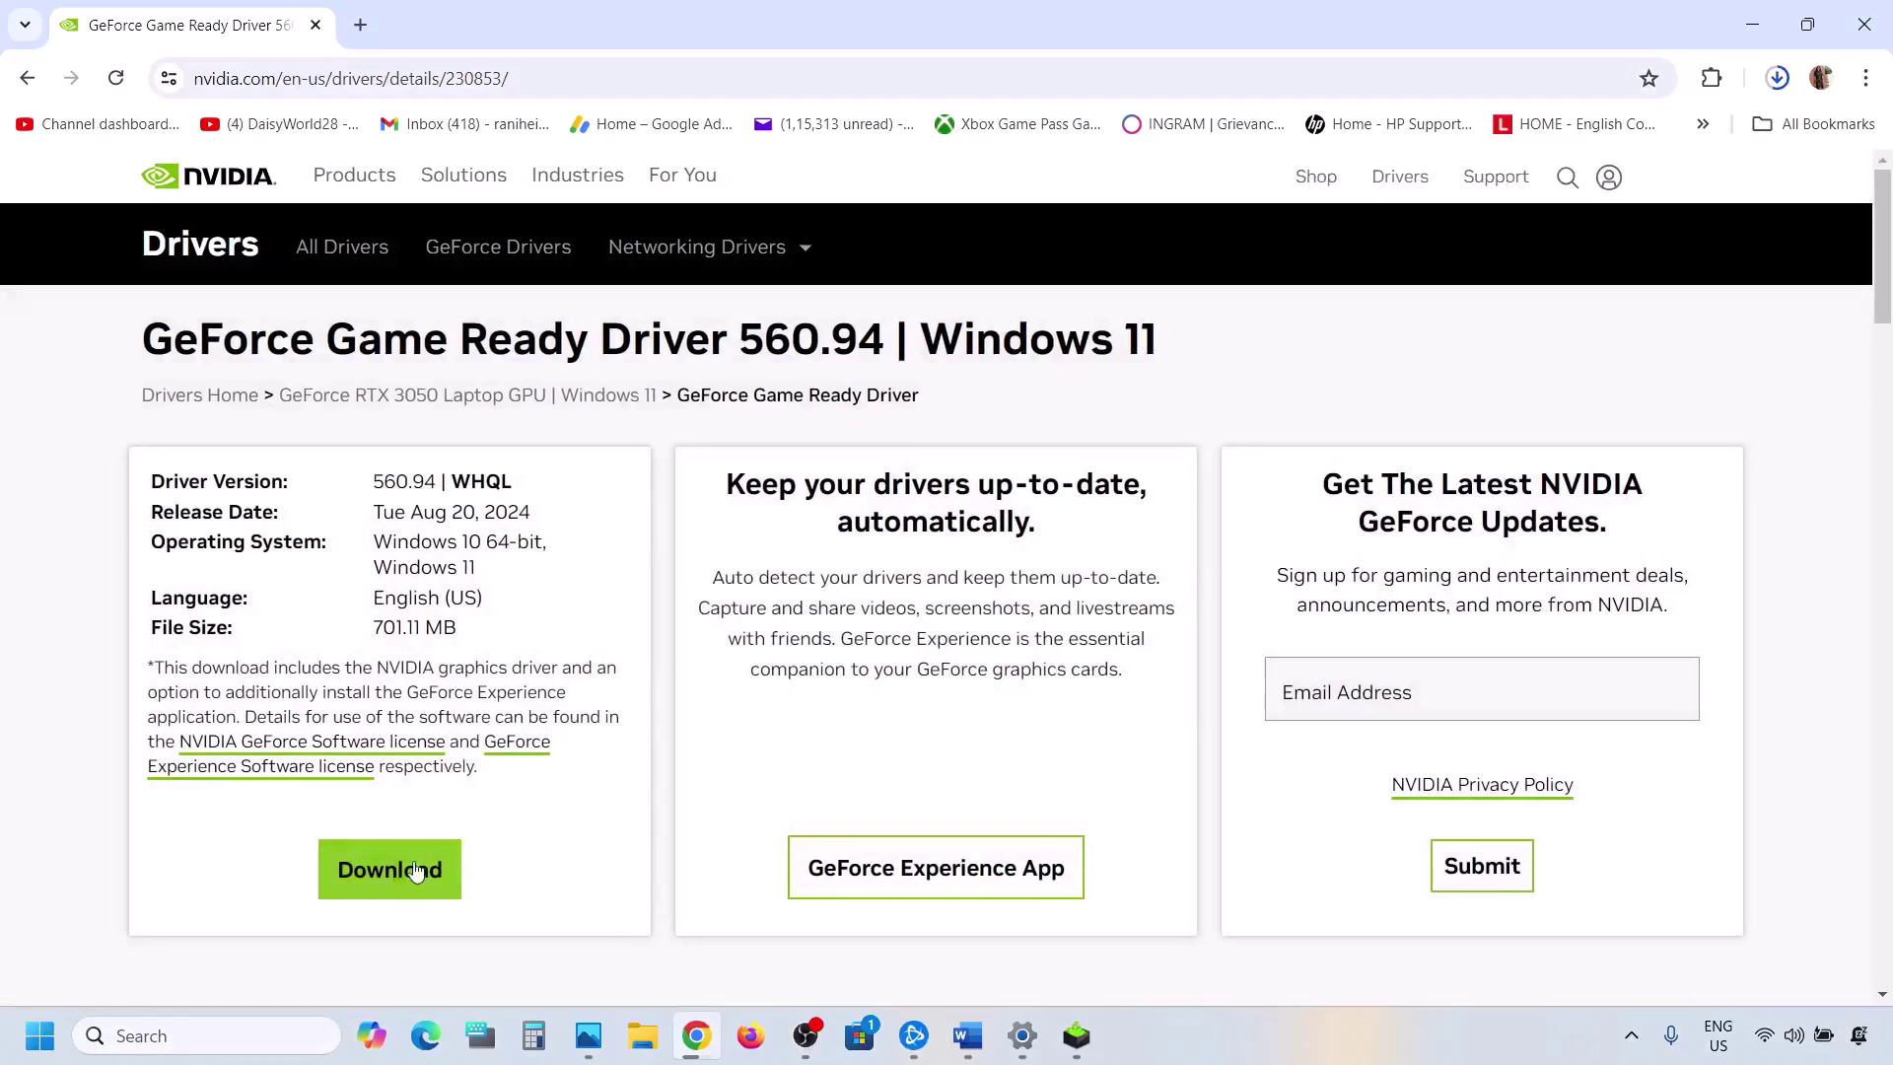
{"action": "left_click", "coordinate": [398, 877]}
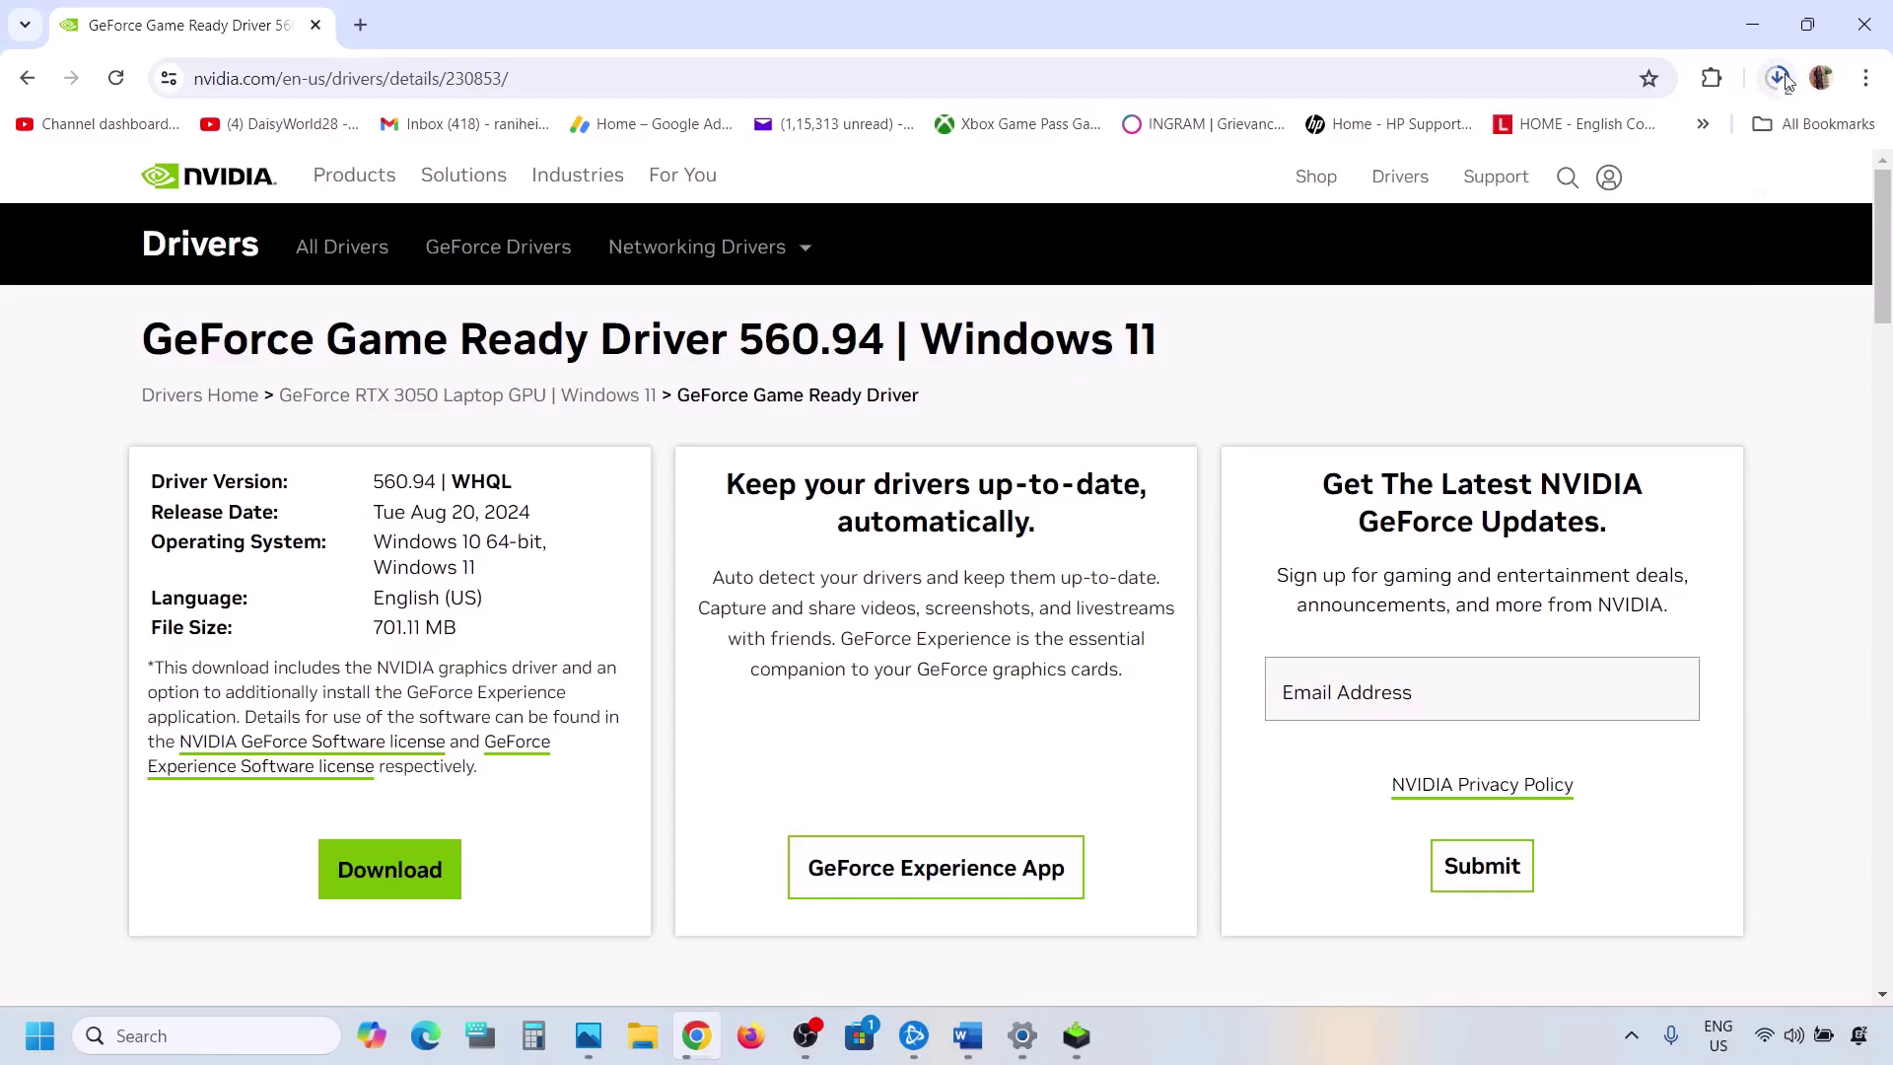
In the NVIDIA installer, accept the license and start a Custom (Advanced) installation with Perform a clean installation enabled
{"action": "left_click", "coordinate": [1077, 1051]}
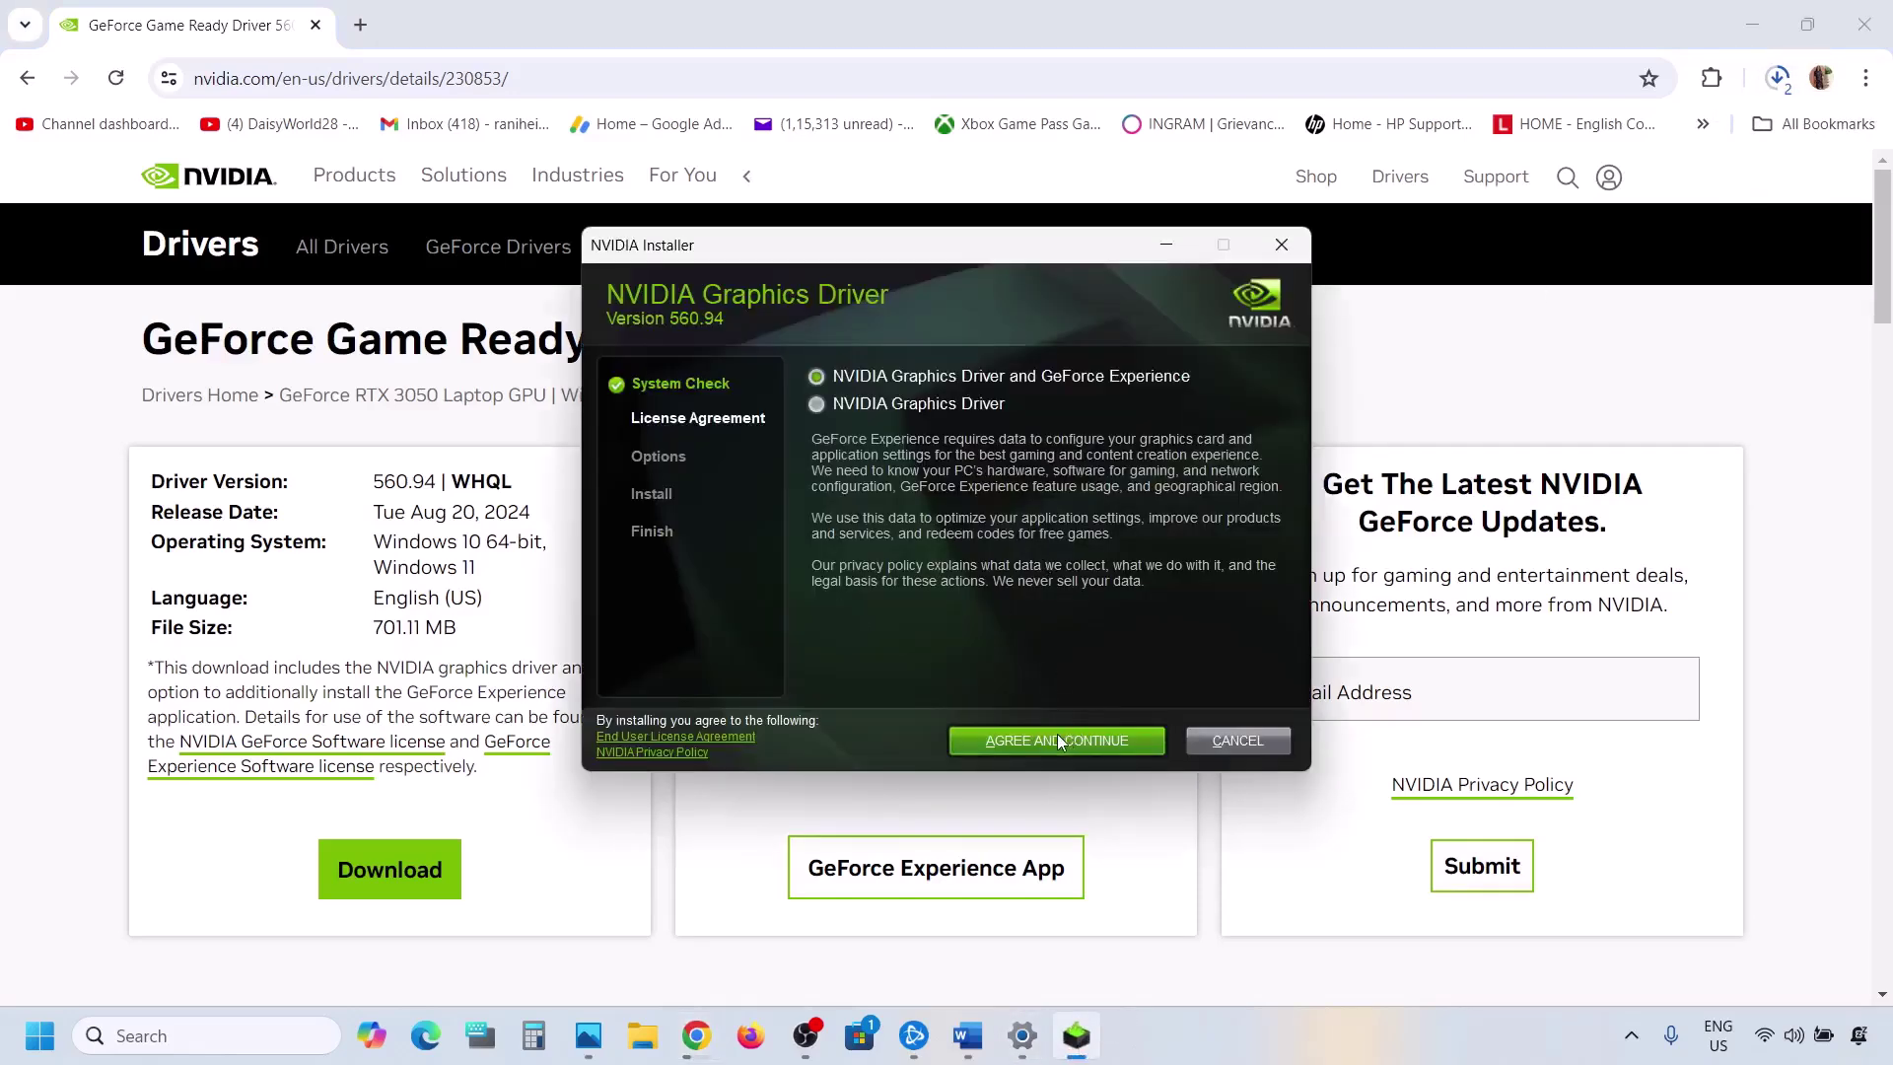
{"action": "left_click", "coordinate": [1057, 739]}
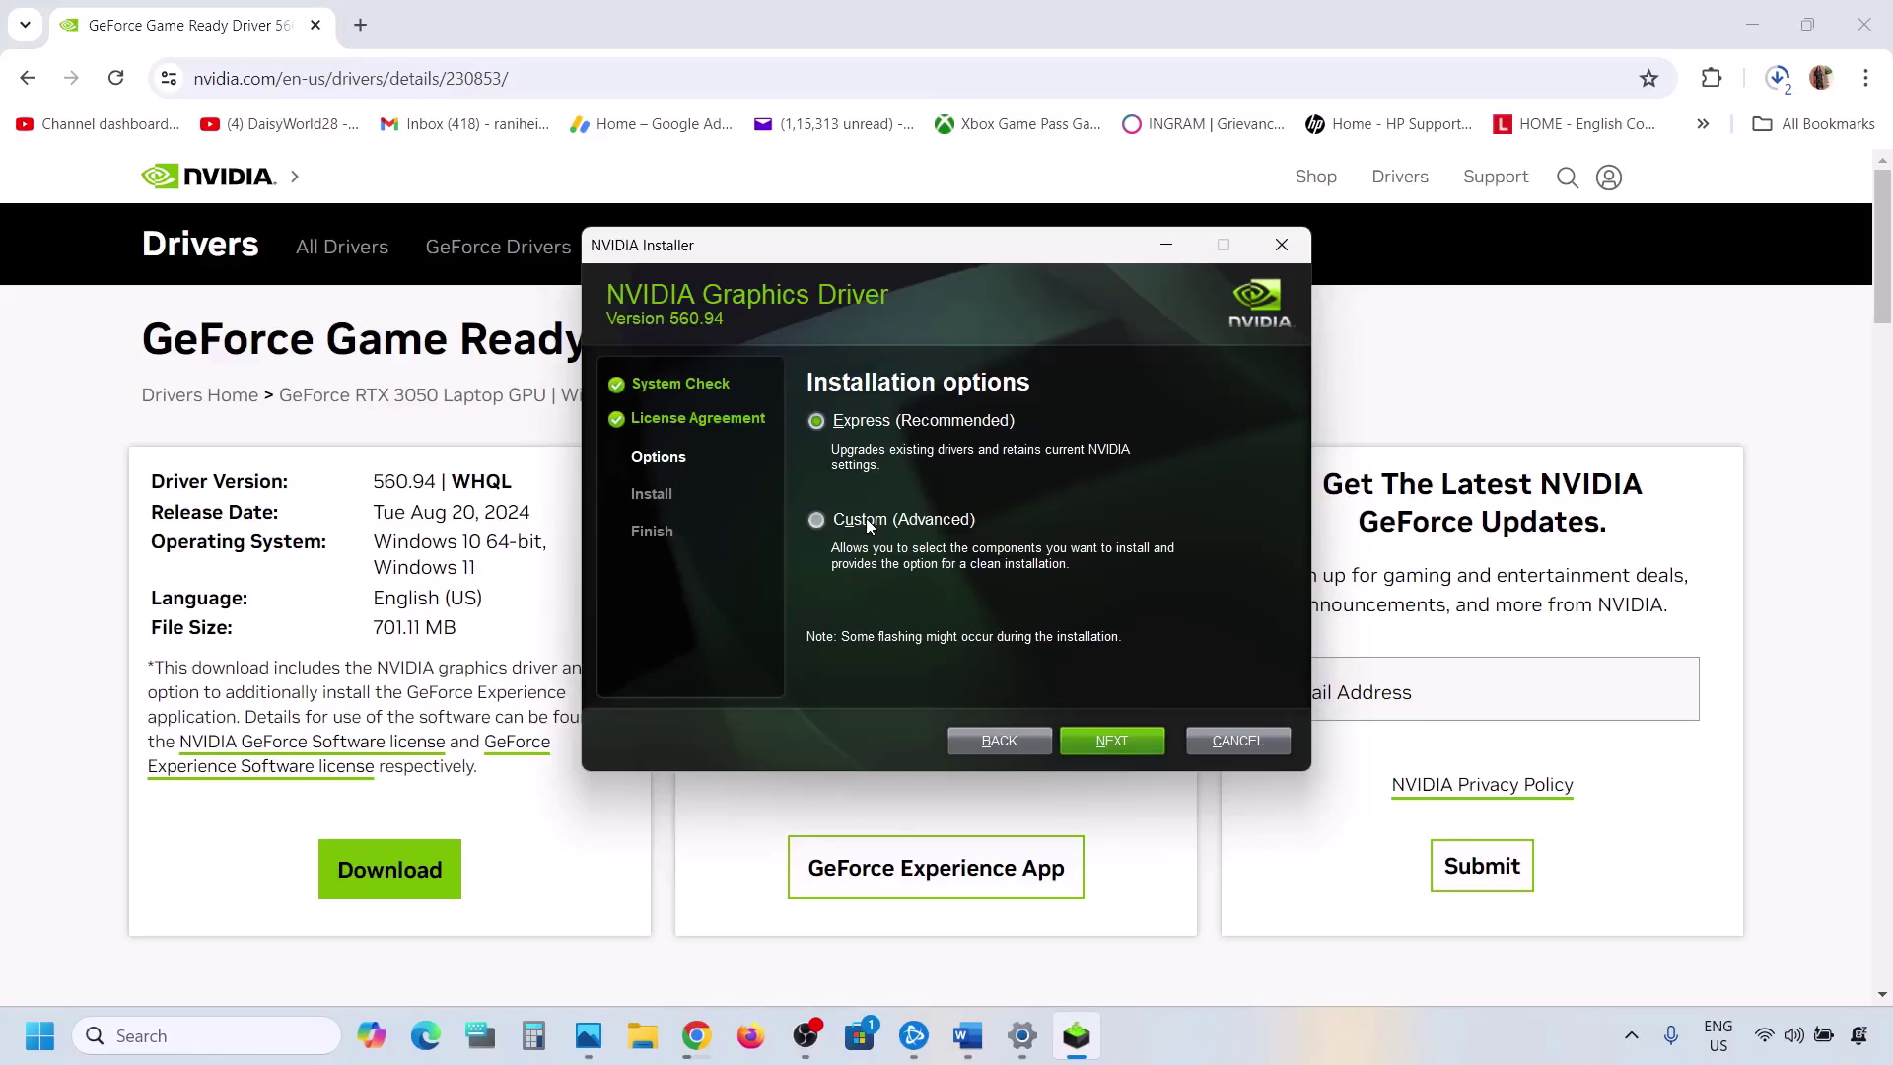
{"action": "left_click", "coordinate": [858, 522]}
{"action": "left_click", "coordinate": [1094, 743]}
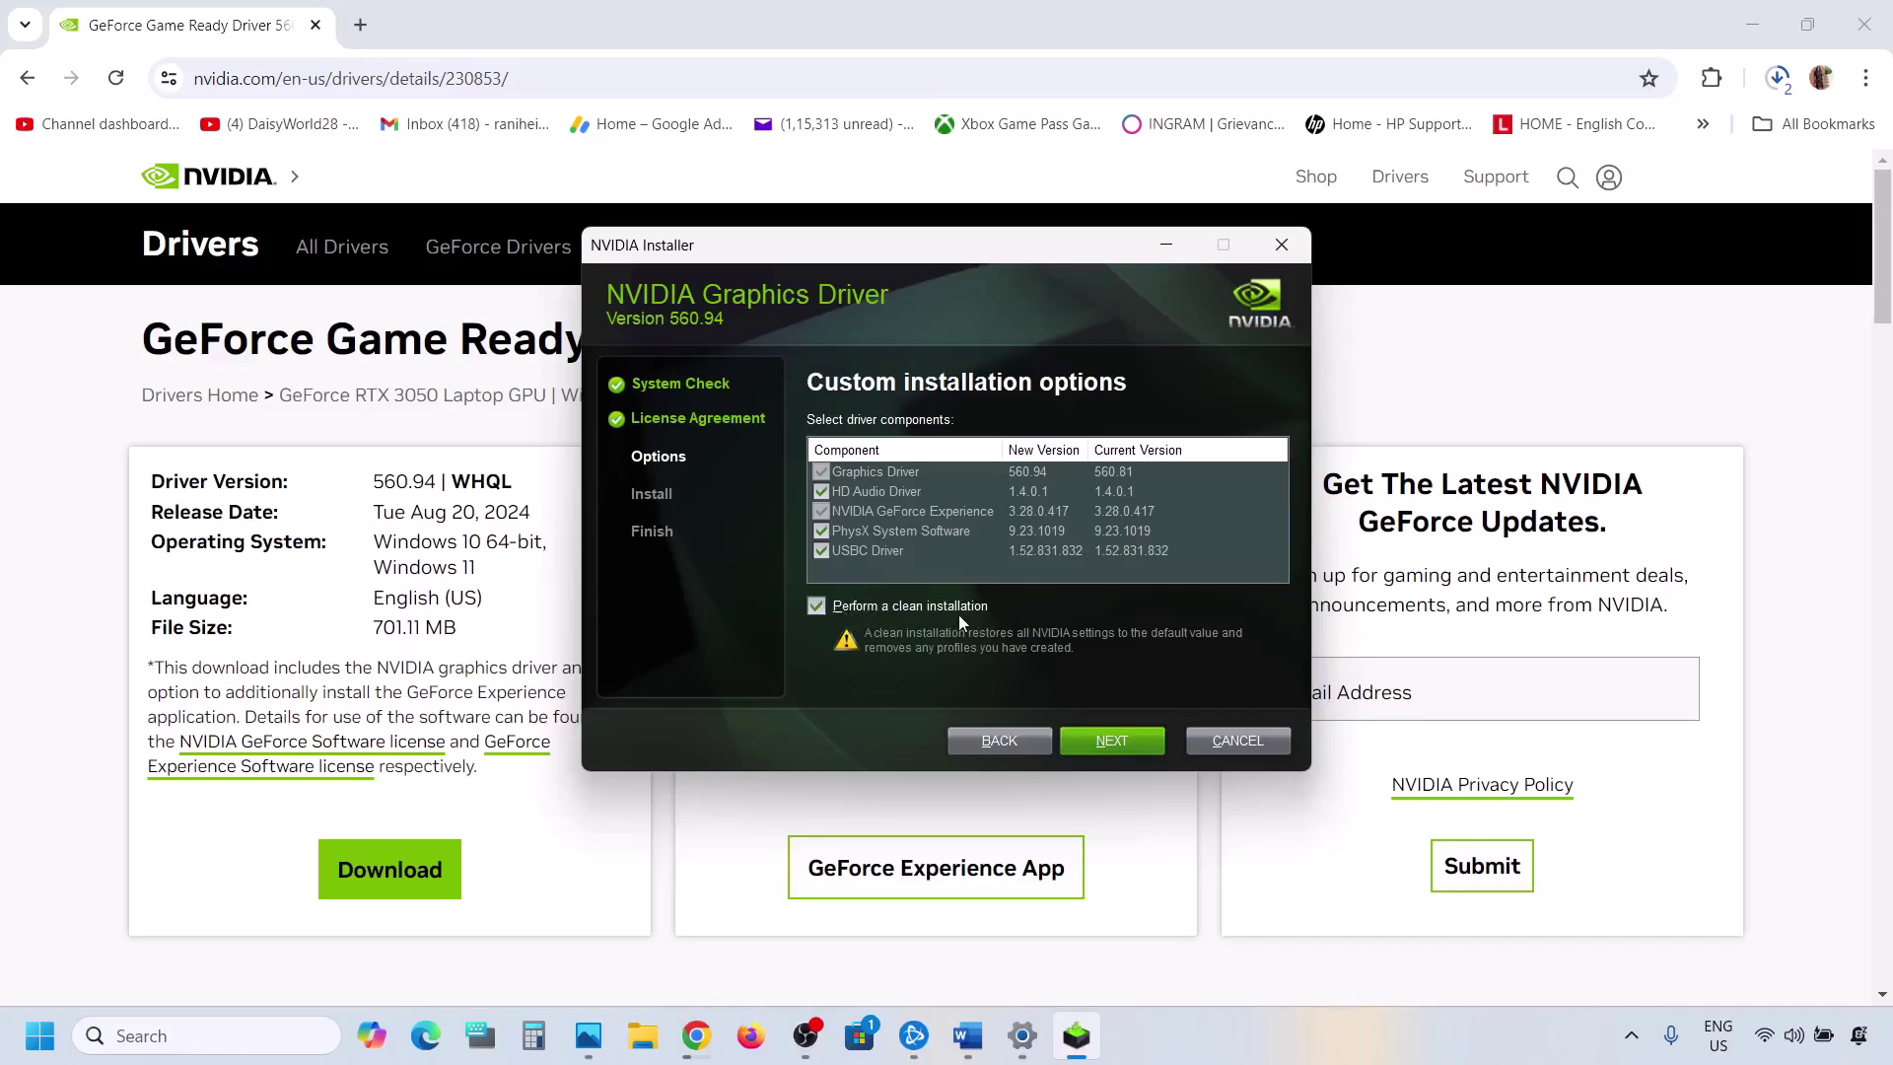
{"action": "left_click", "coordinate": [1118, 743]}
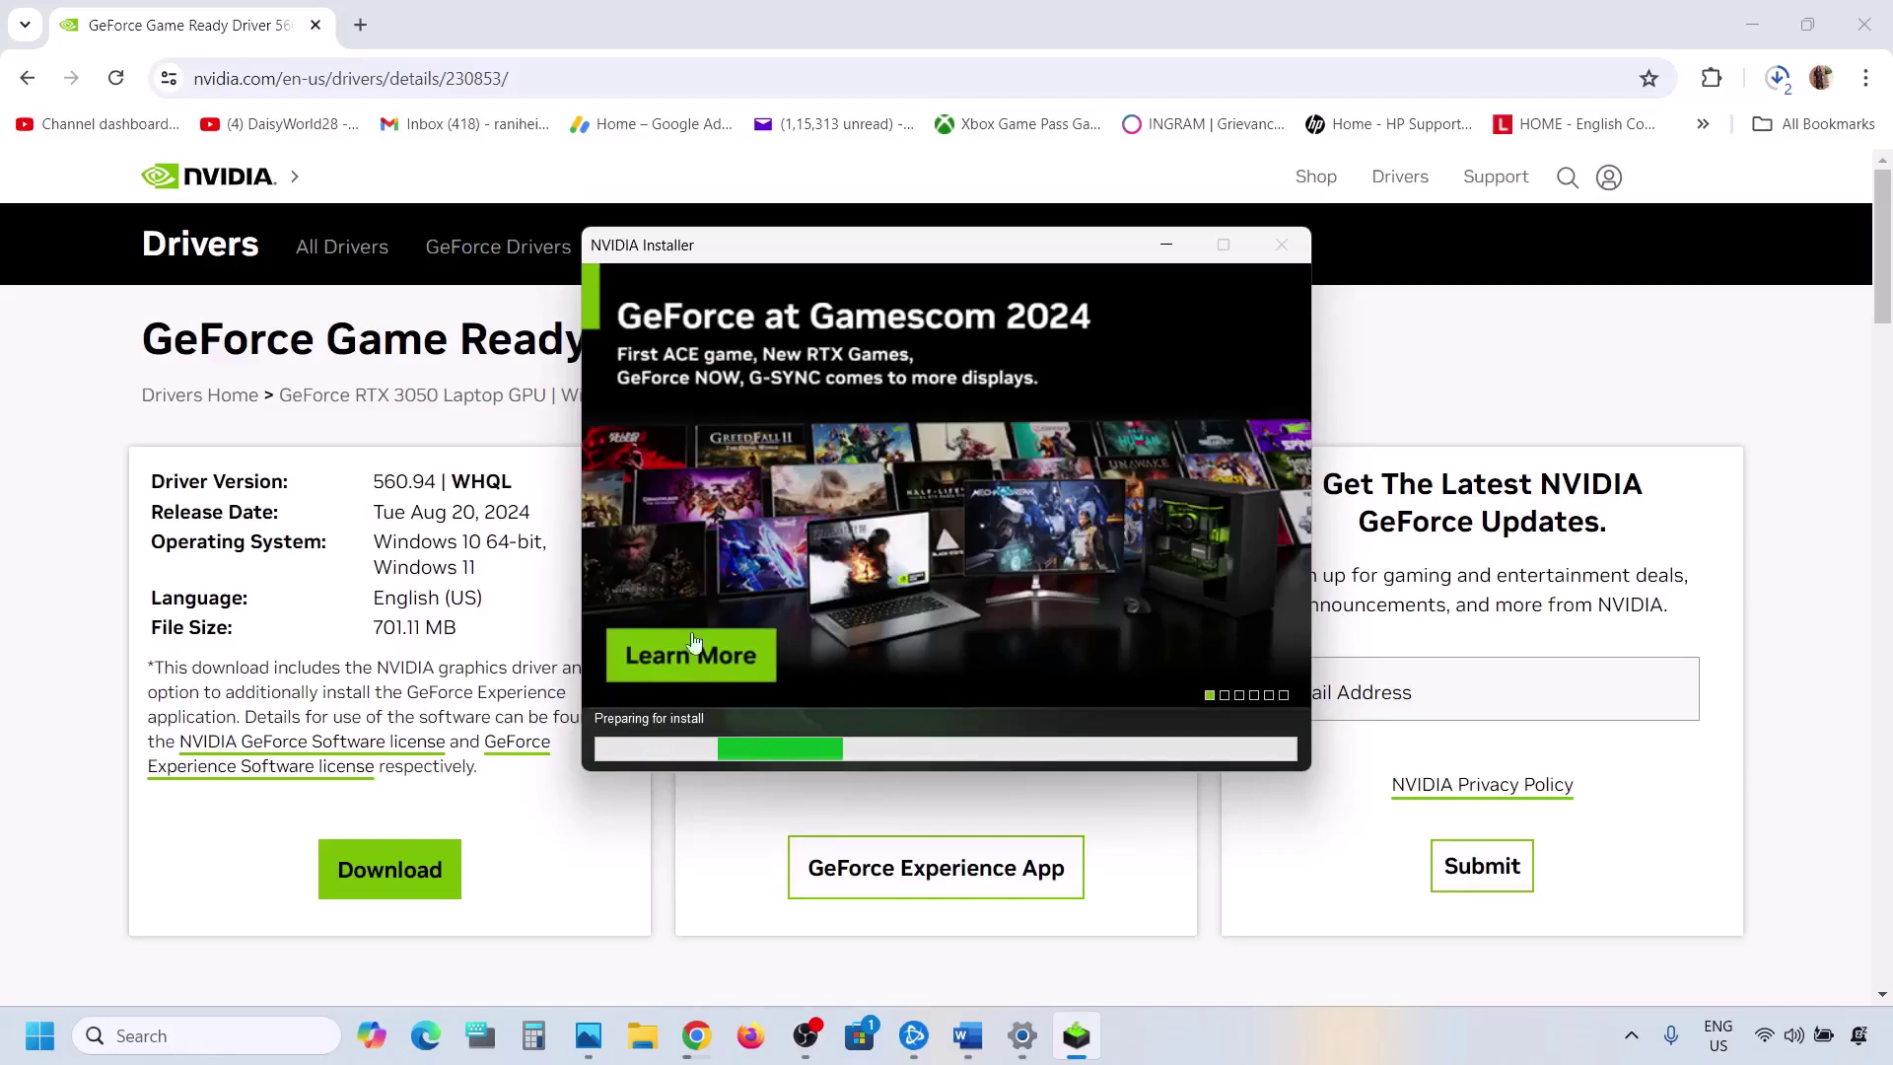
Open the Windows power options for restarting the computer
{"action": "left_click", "coordinate": [40, 1036]}
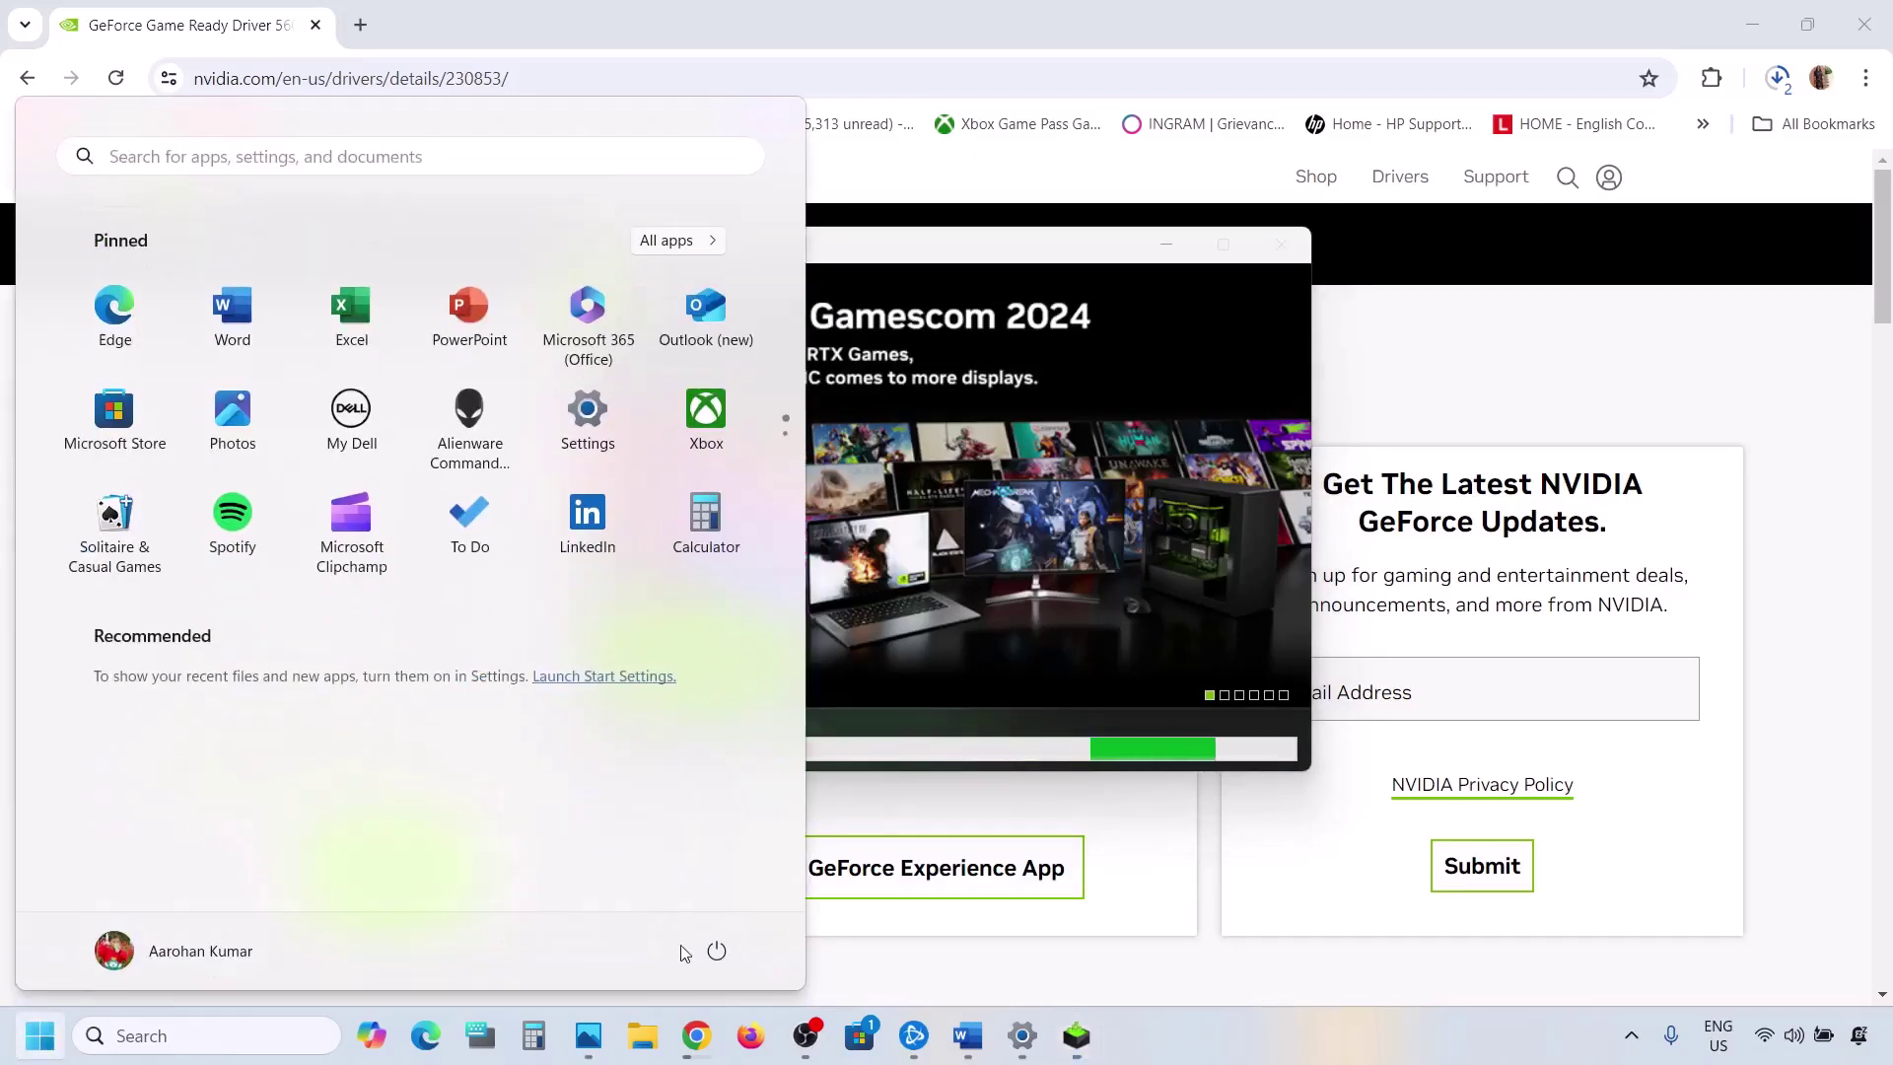
{"action": "left_click", "coordinate": [717, 952]}
{"action": "left_click", "coordinate": [1199, 555]}
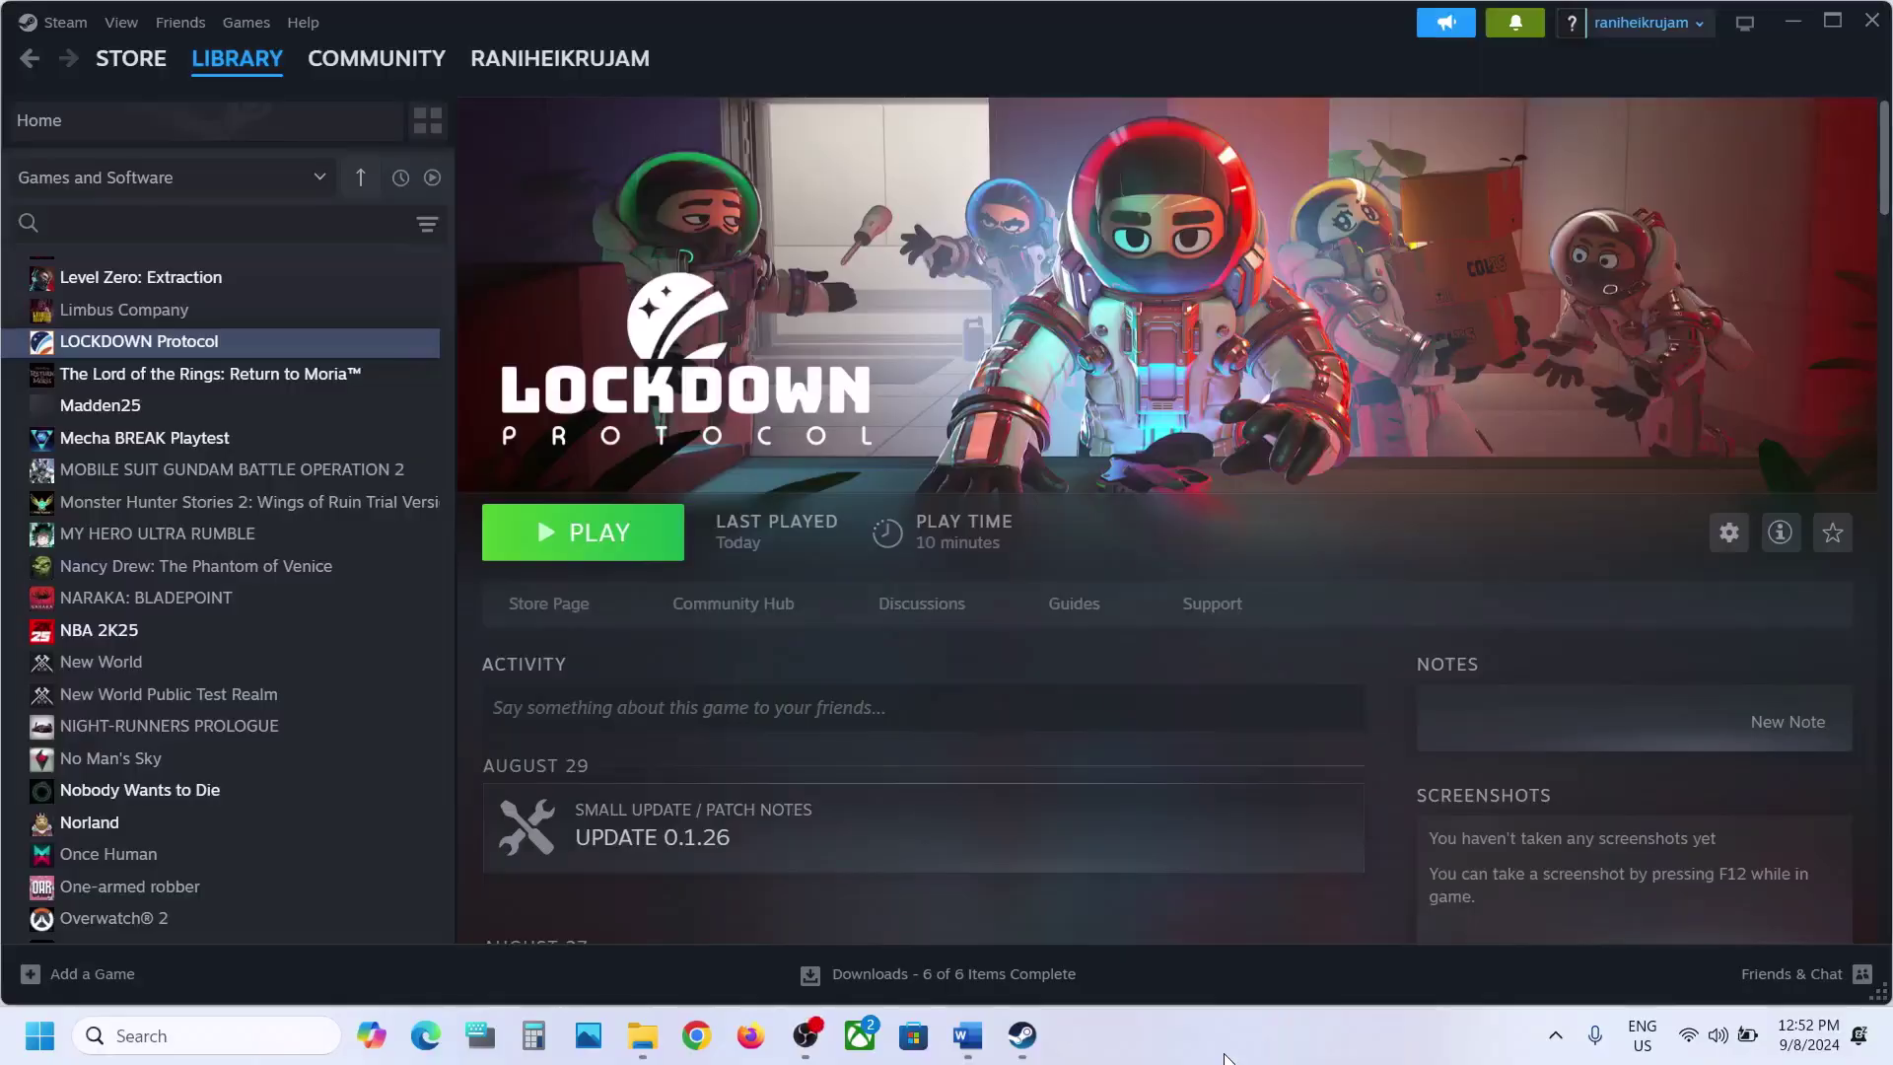
Copy the word "graphics" from Step 7 in the Word document and use it in Windows search to open the Graphics settings
{"action": "left_click", "coordinate": [967, 1035]}
{"action": "scroll", "coordinate": [683, 633], "scroll_direction": "down", "scroll_amount": 5}
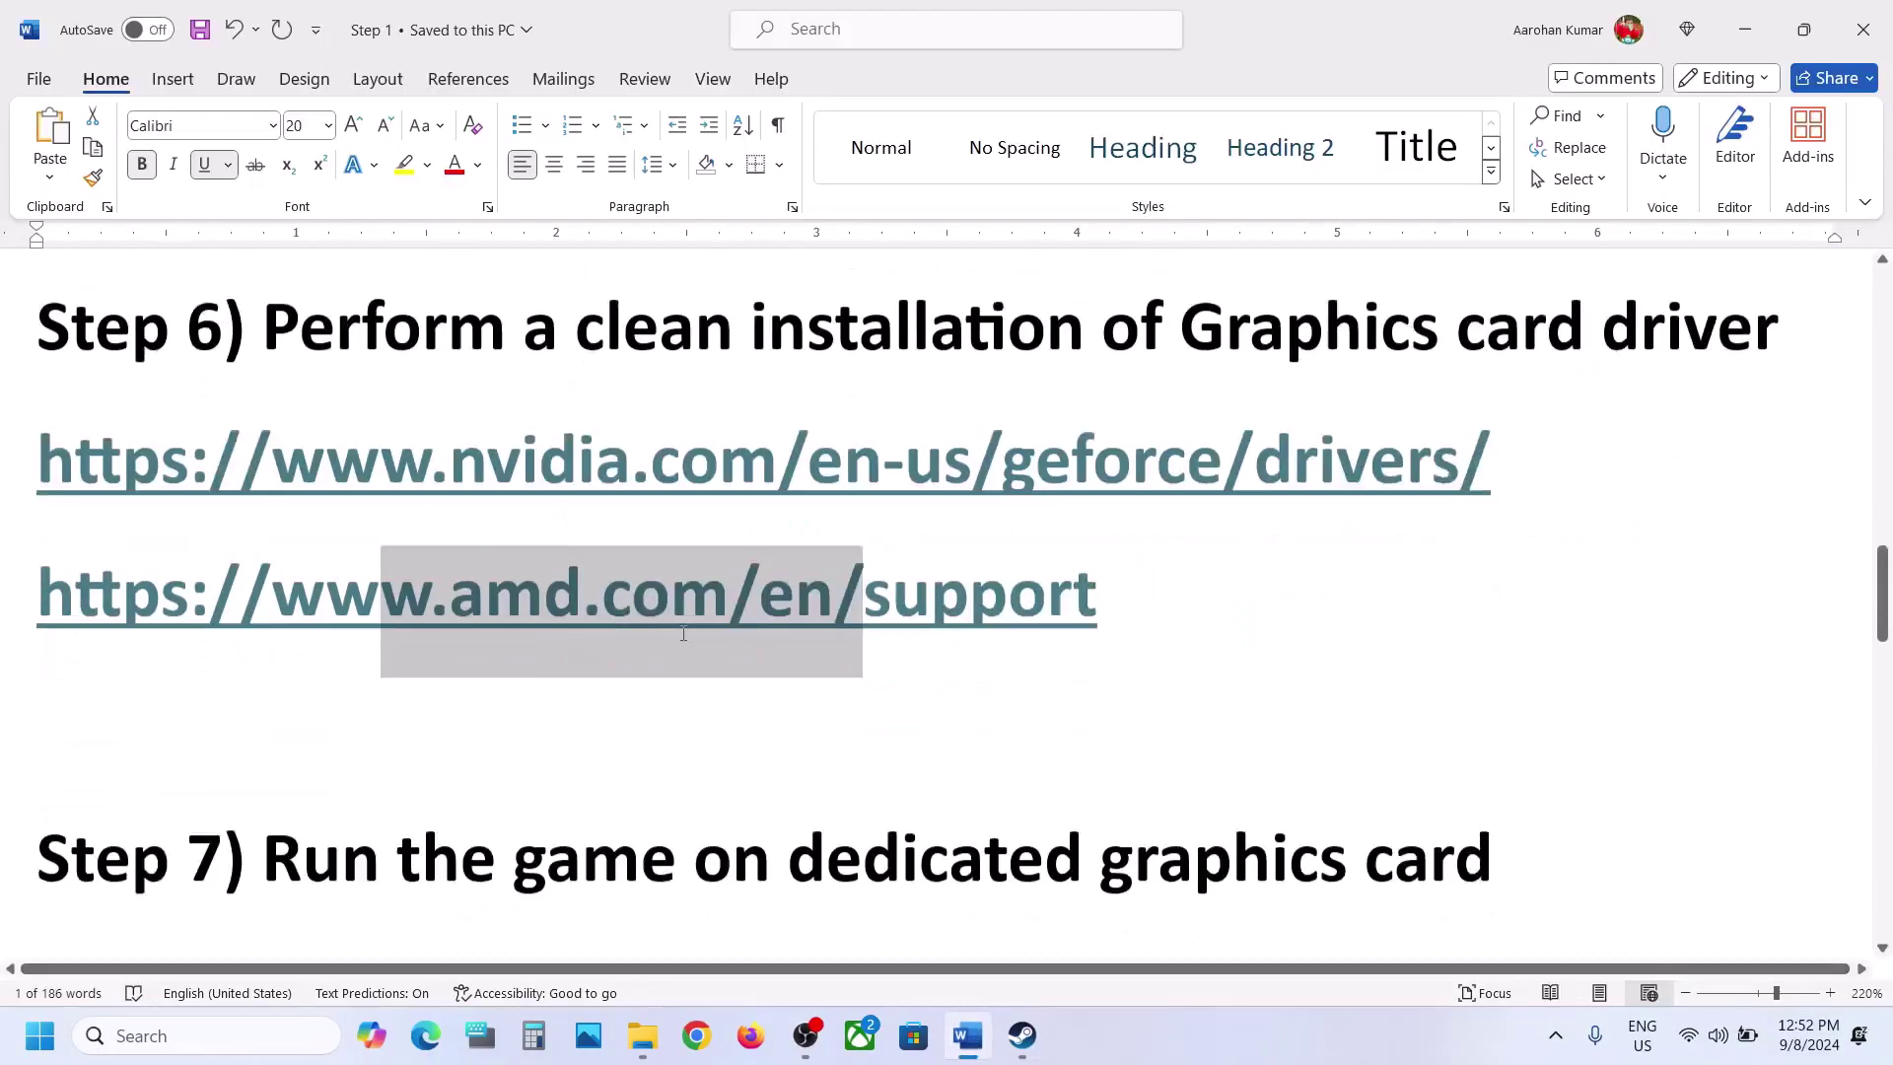
{"action": "double_click", "coordinate": [1161, 723]}
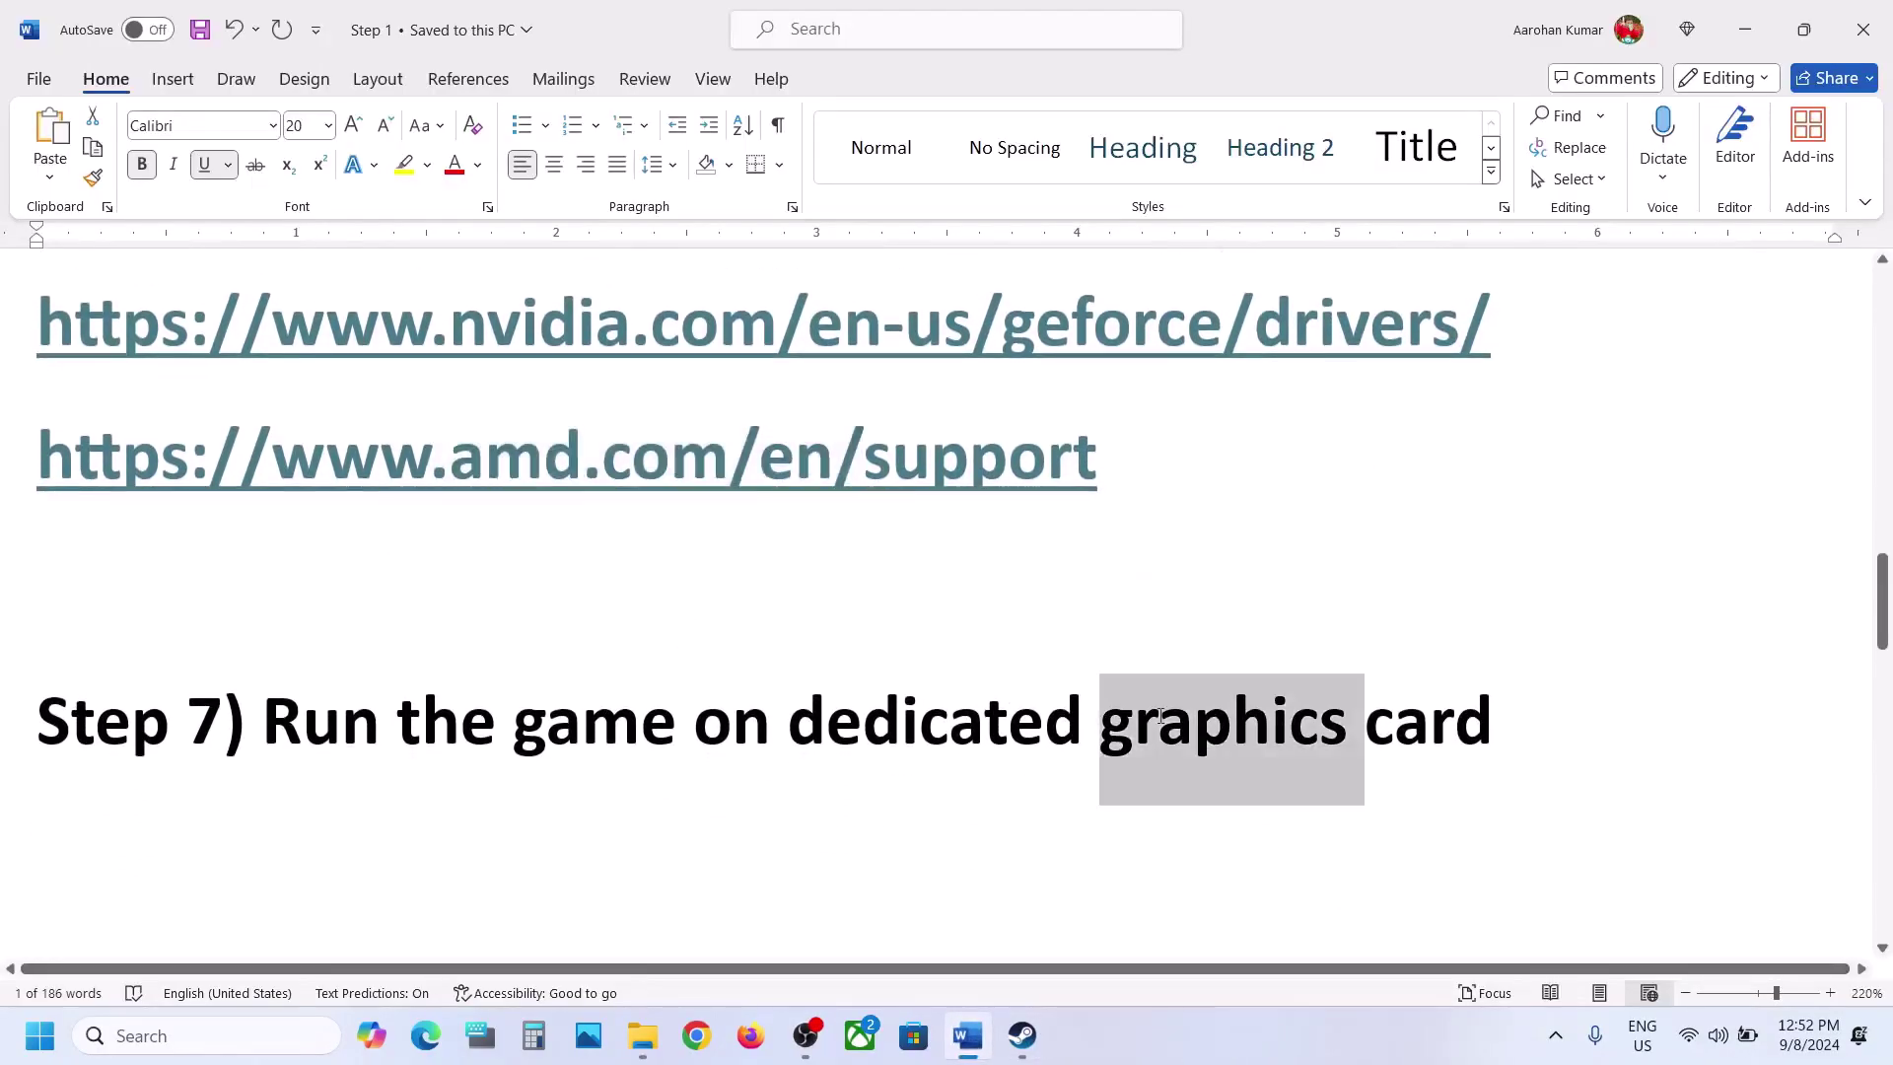
{"action": "key", "text": "ctrl+c"}
{"action": "left_click", "coordinate": [275, 1036]}
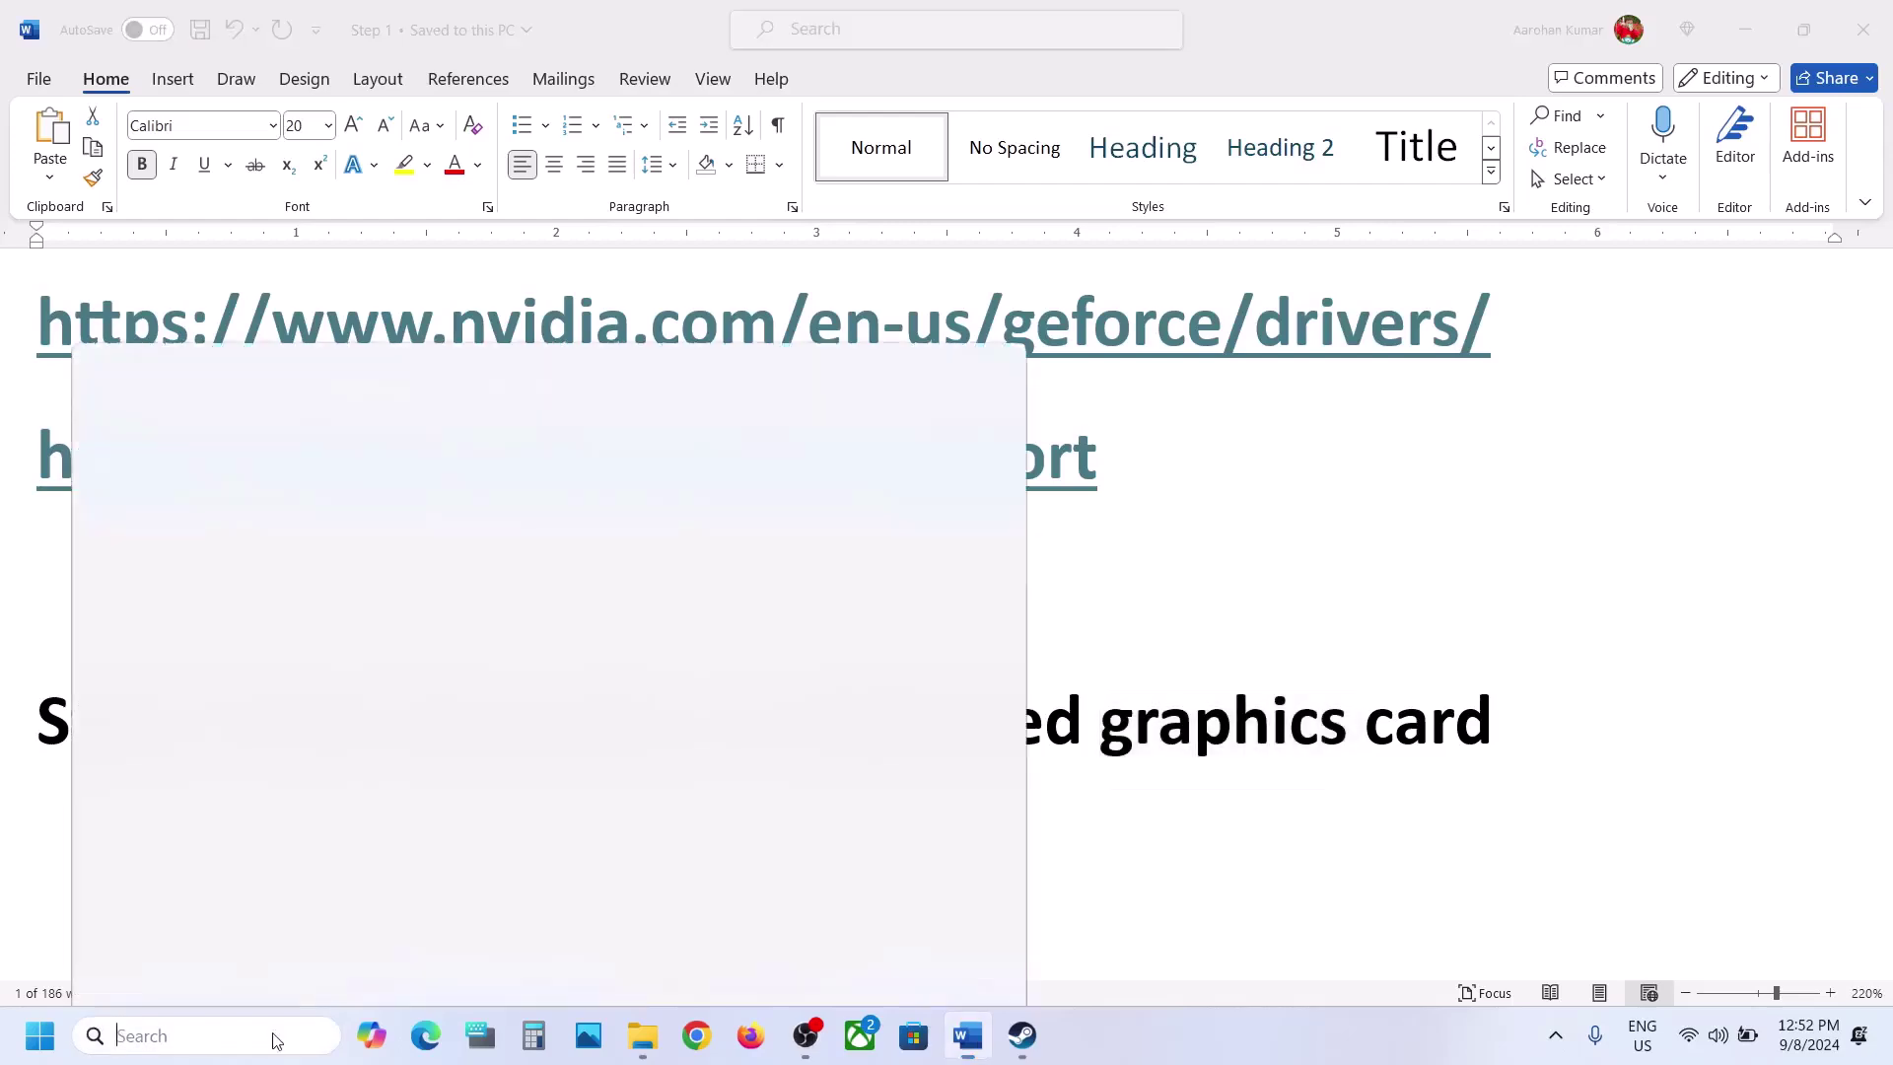
{"action": "key", "text": "ctrl+v"}
{"action": "key", "text": "Return"}
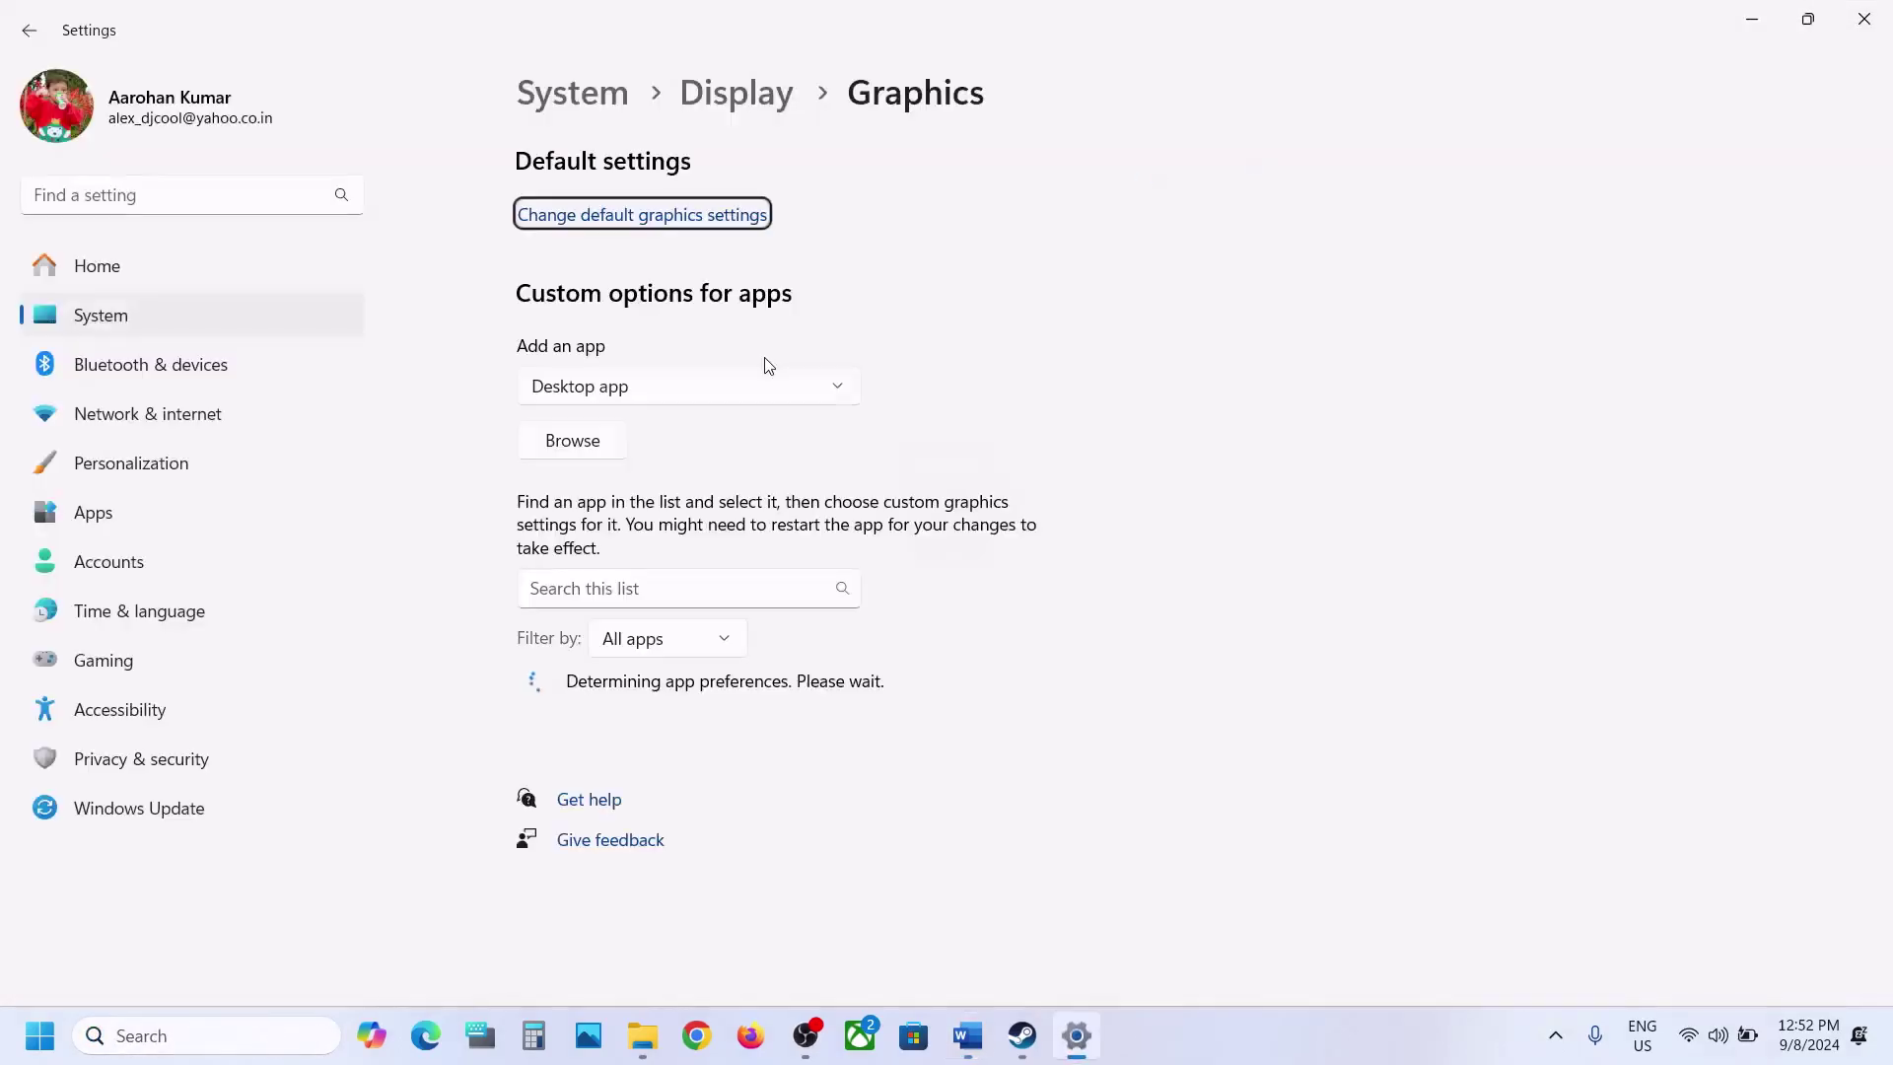
Add the LockdownProtocol application from steamapps\common\LOCKDOWN Protocol to the custom graphics options for apps
{"action": "left_click", "coordinate": [594, 442]}
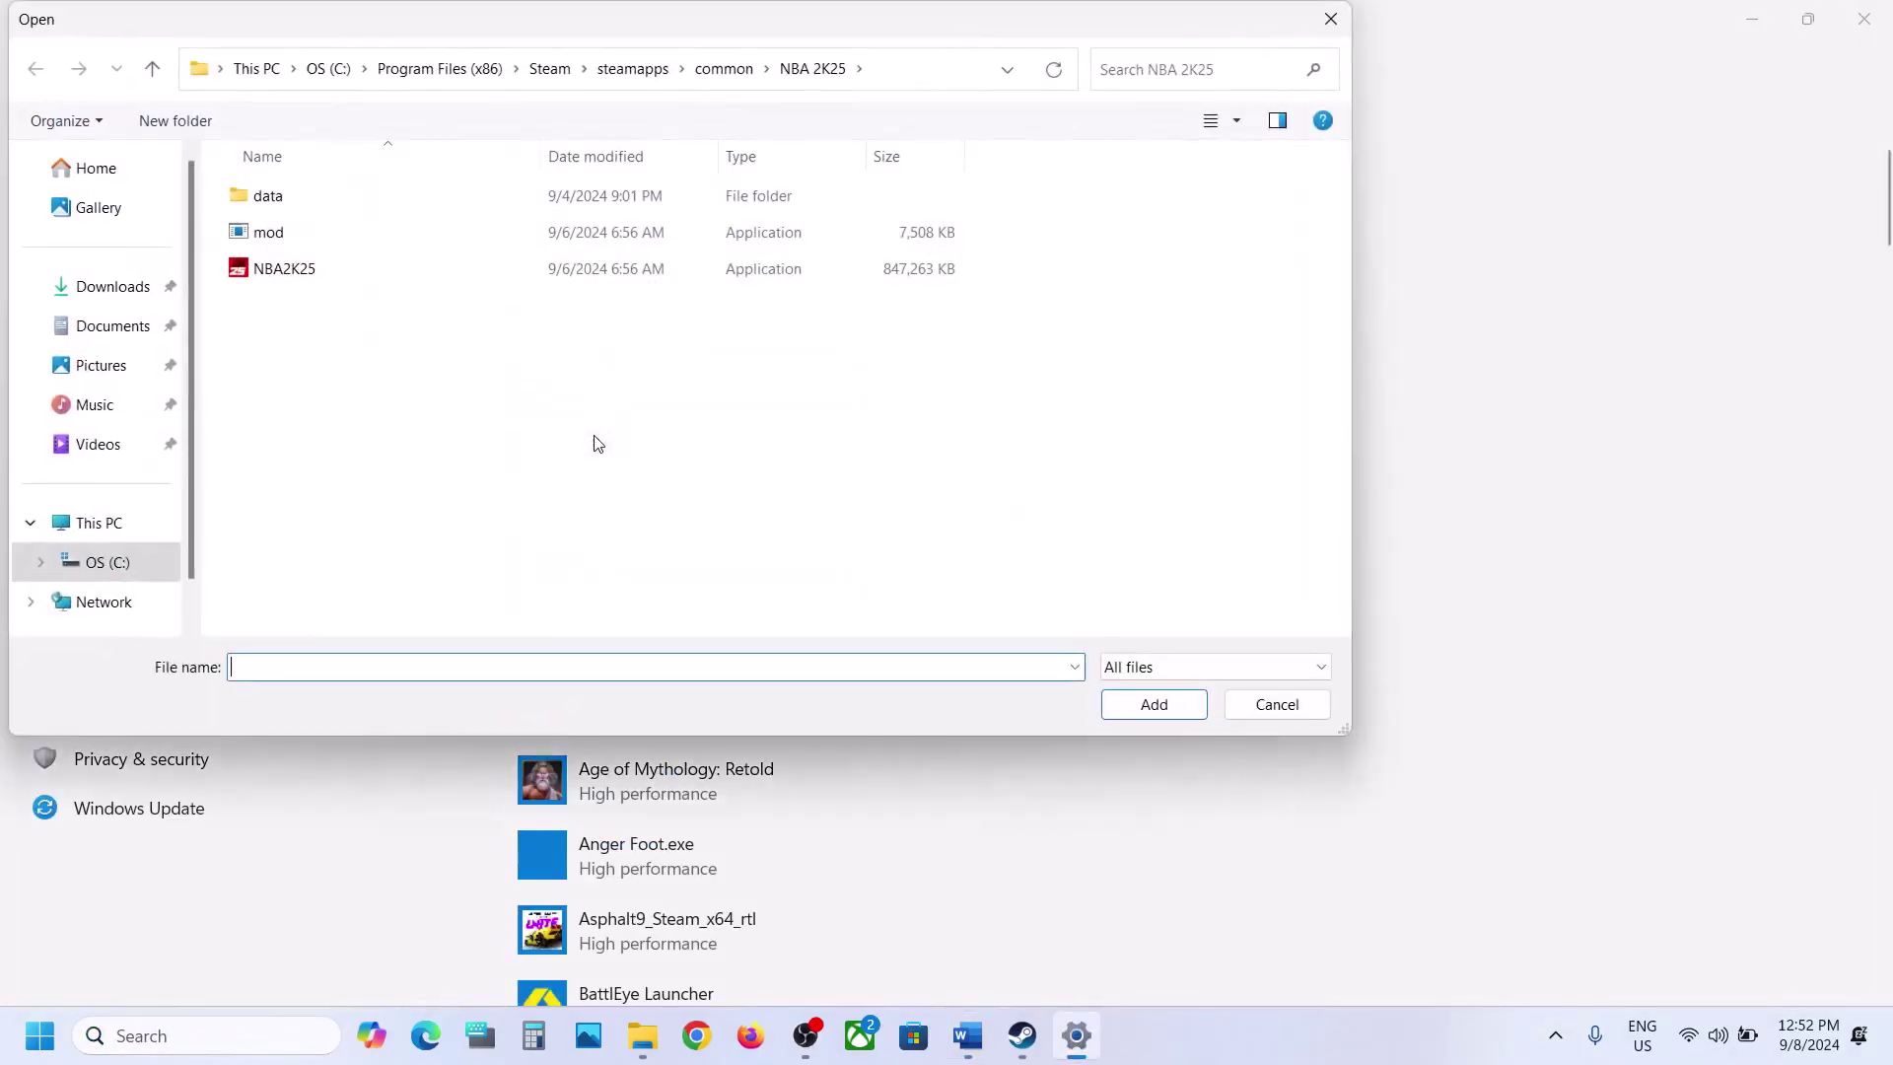
{"action": "left_click", "coordinate": [714, 71]}
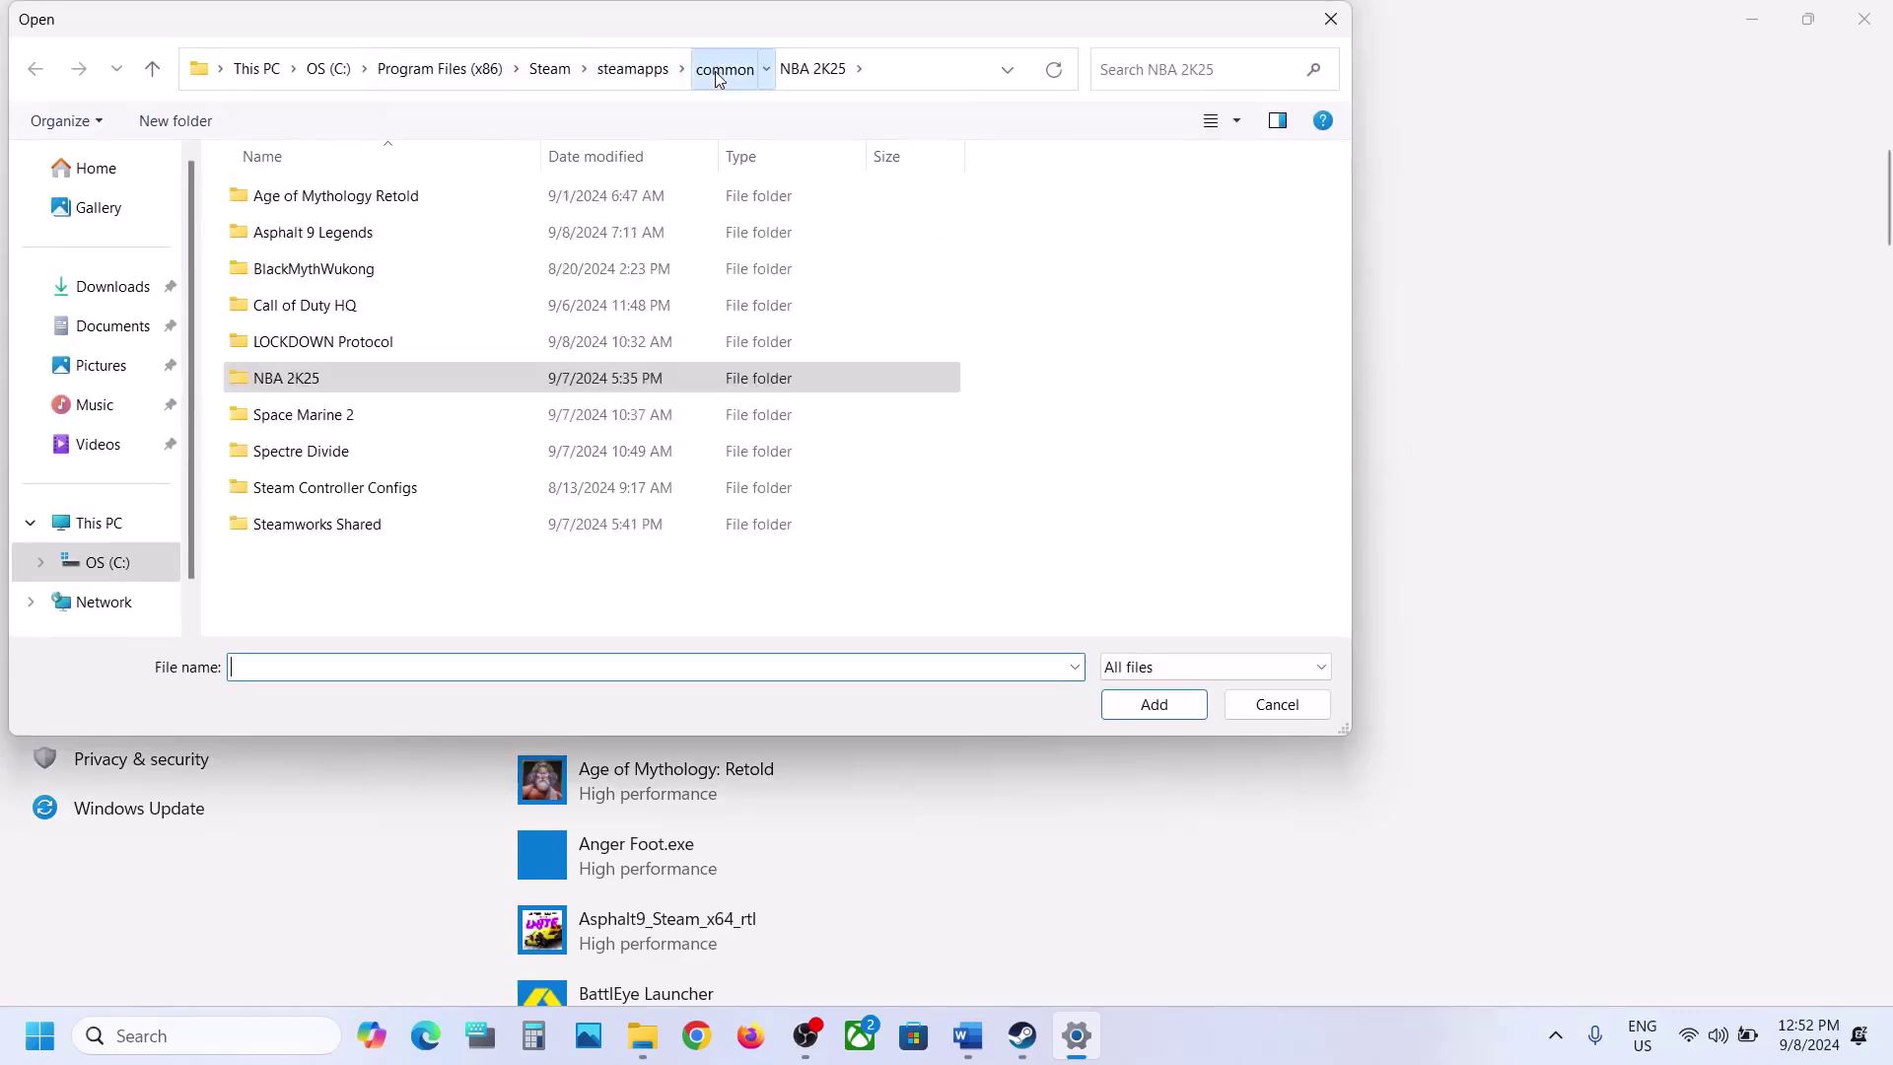
{"action": "double_click", "coordinate": [373, 344]}
{"action": "left_click", "coordinate": [345, 276]}
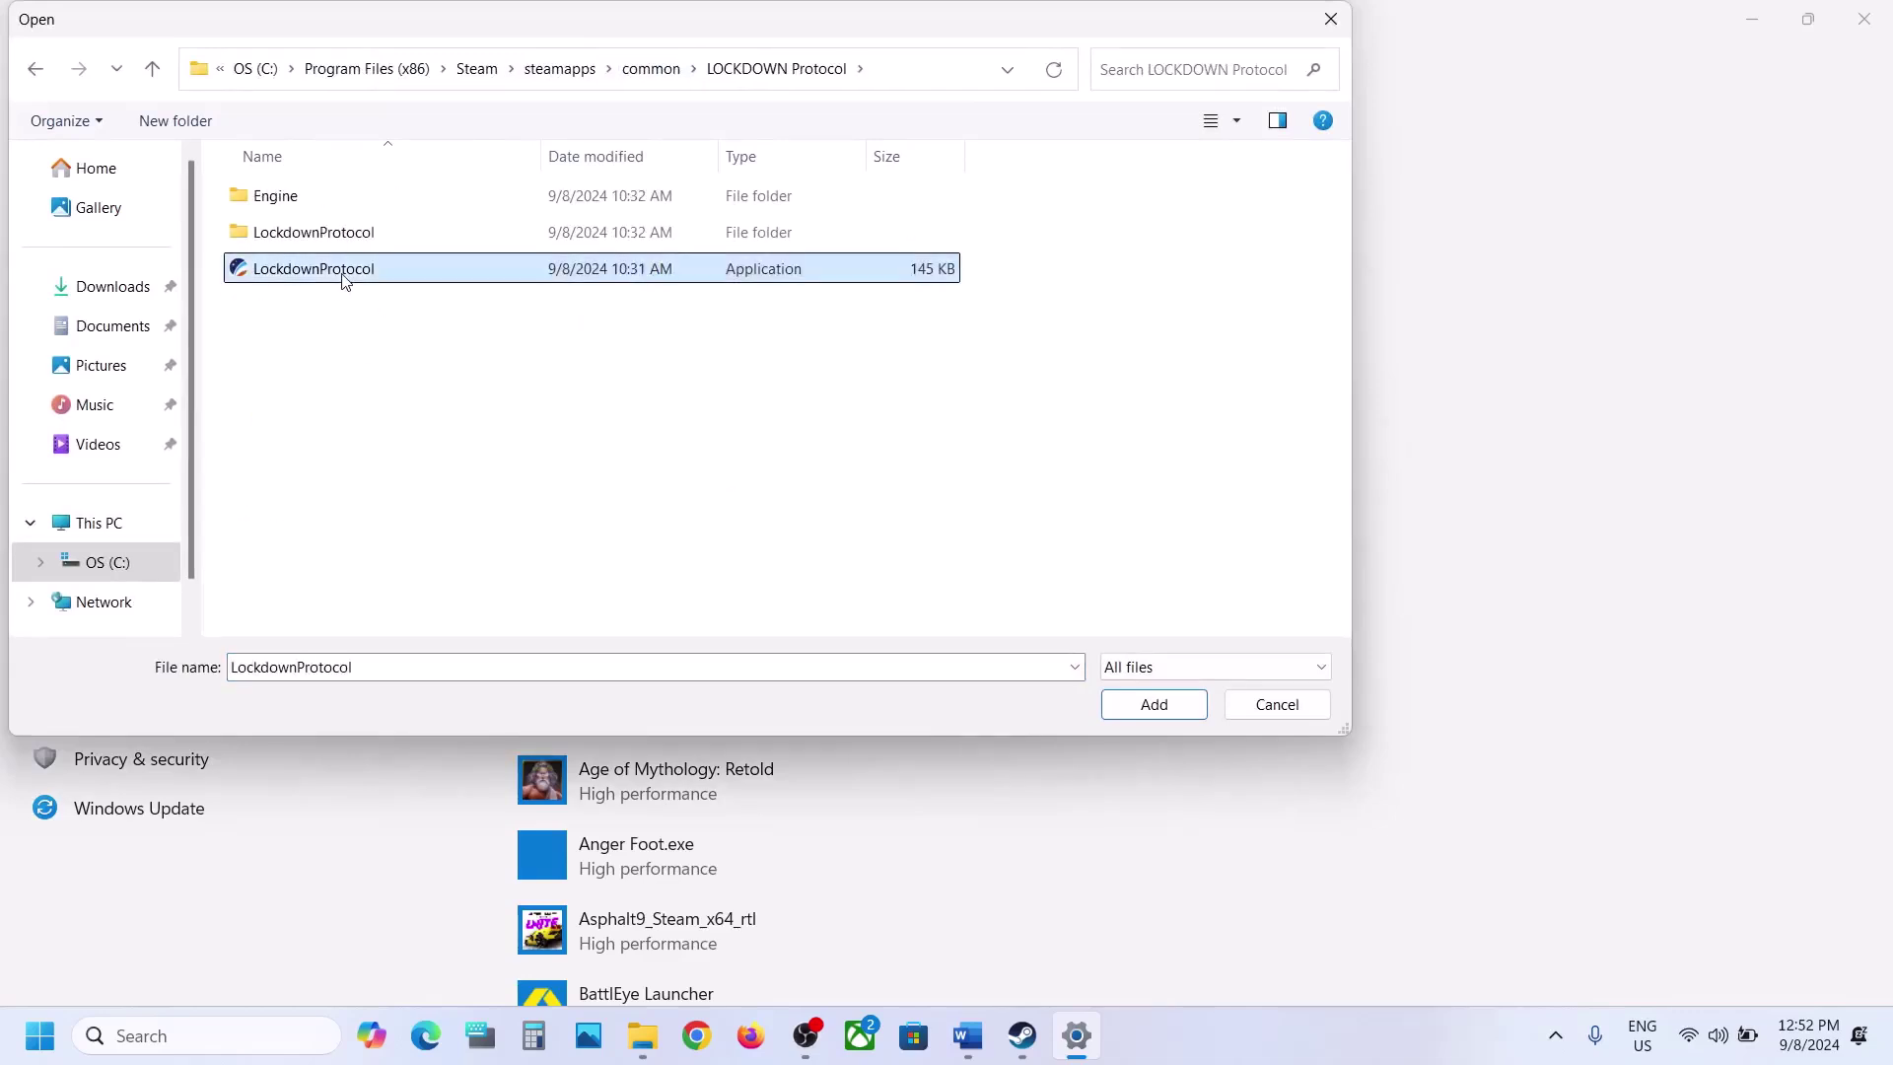
{"action": "left_click", "coordinate": [1152, 704]}
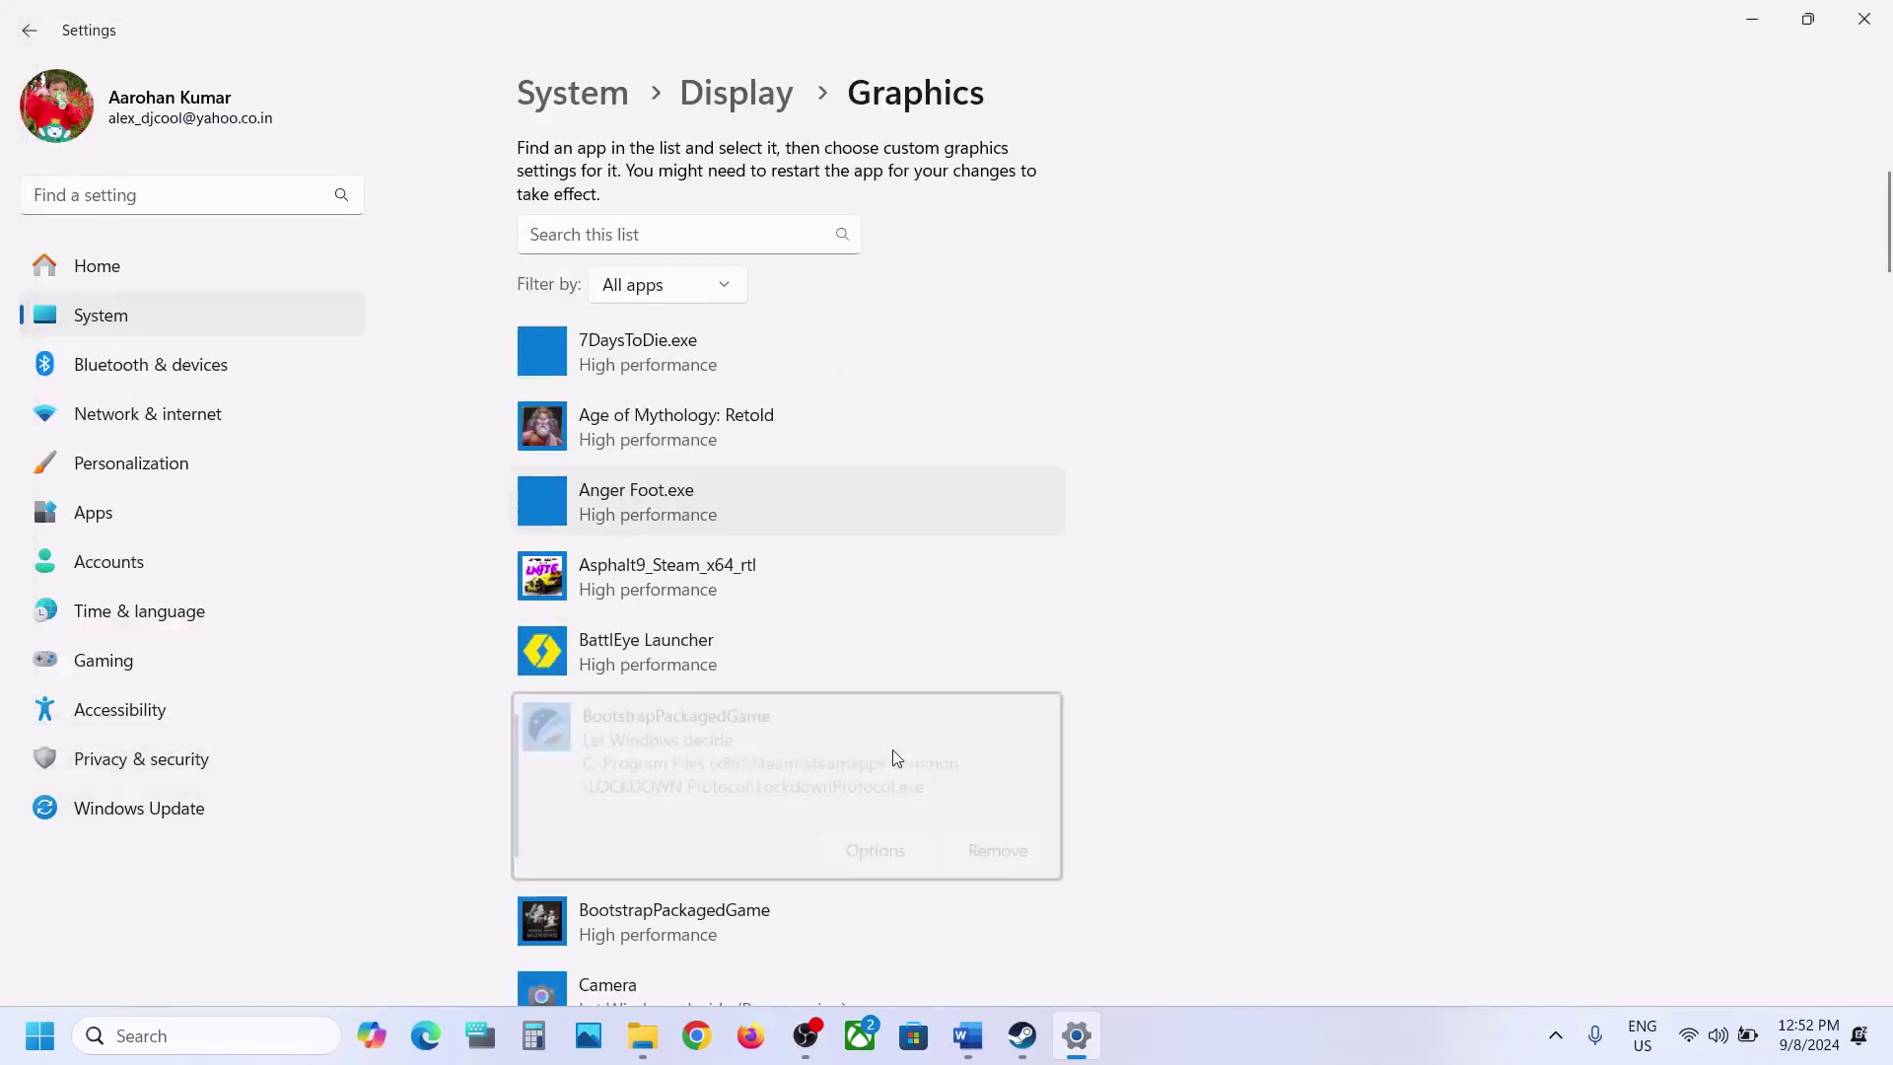
Set the graphics preference of the LockdownProtocol.exe entry to High performance and save it
{"action": "left_click", "coordinate": [859, 848]}
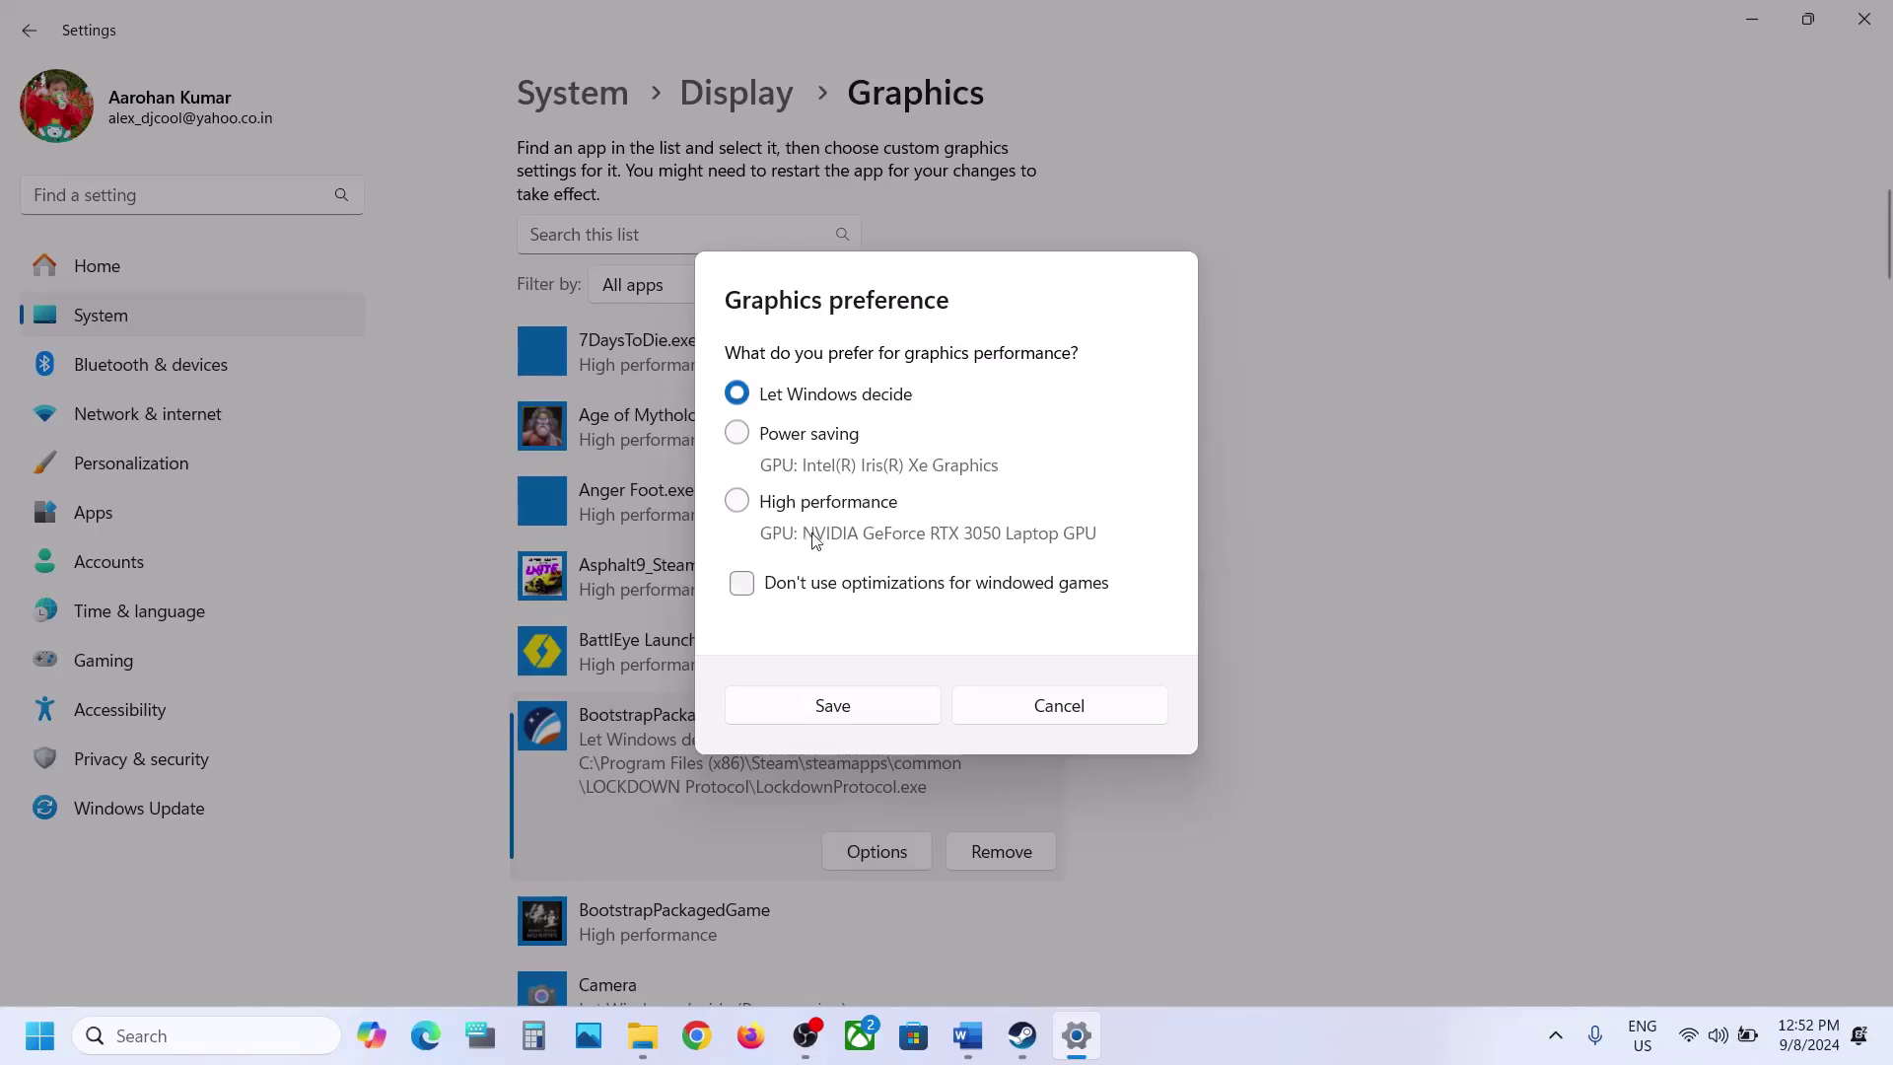
{"action": "left_click", "coordinate": [800, 504]}
{"action": "left_click", "coordinate": [860, 717]}
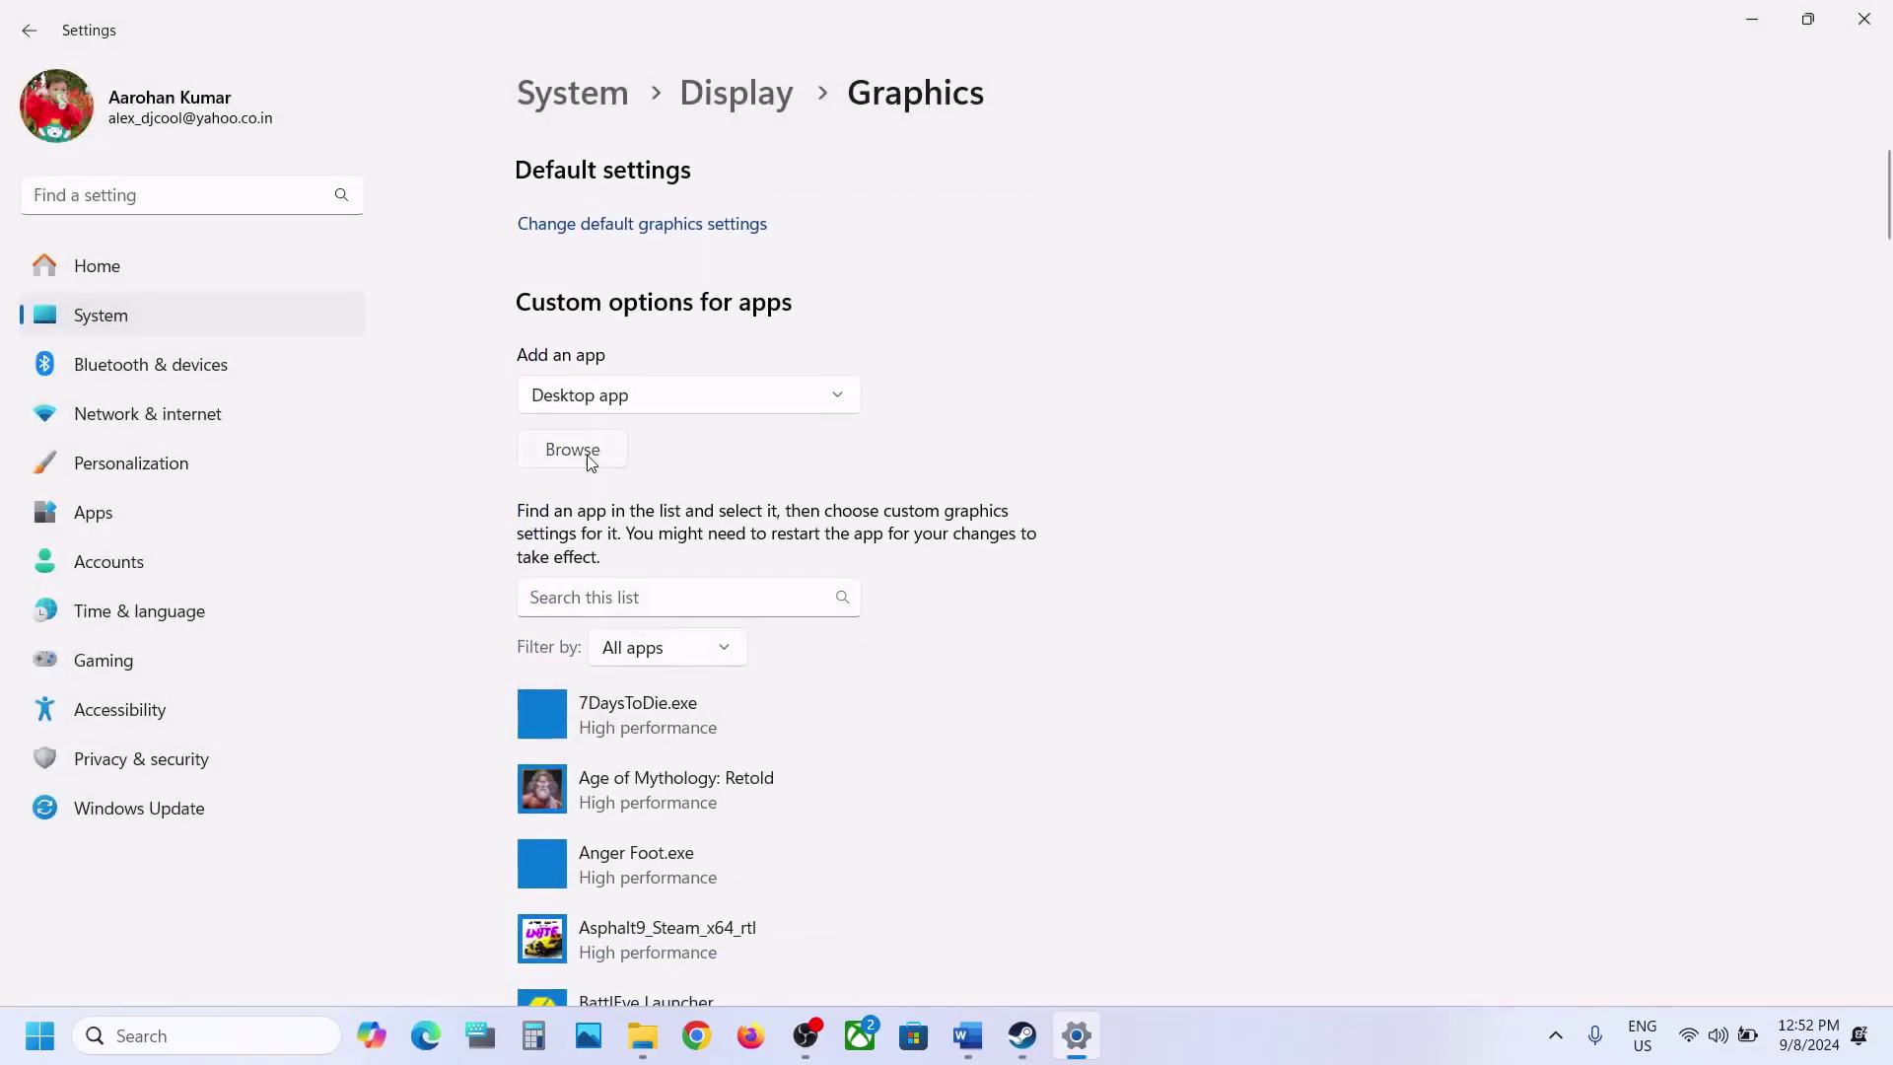
Add the LockdownProtocol-Win64-Shipping application from LockdownProtocol\Binaries\Win64 to the custom graphics options for apps
{"action": "left_click", "coordinate": [591, 462]}
{"action": "double_click", "coordinate": [388, 239]}
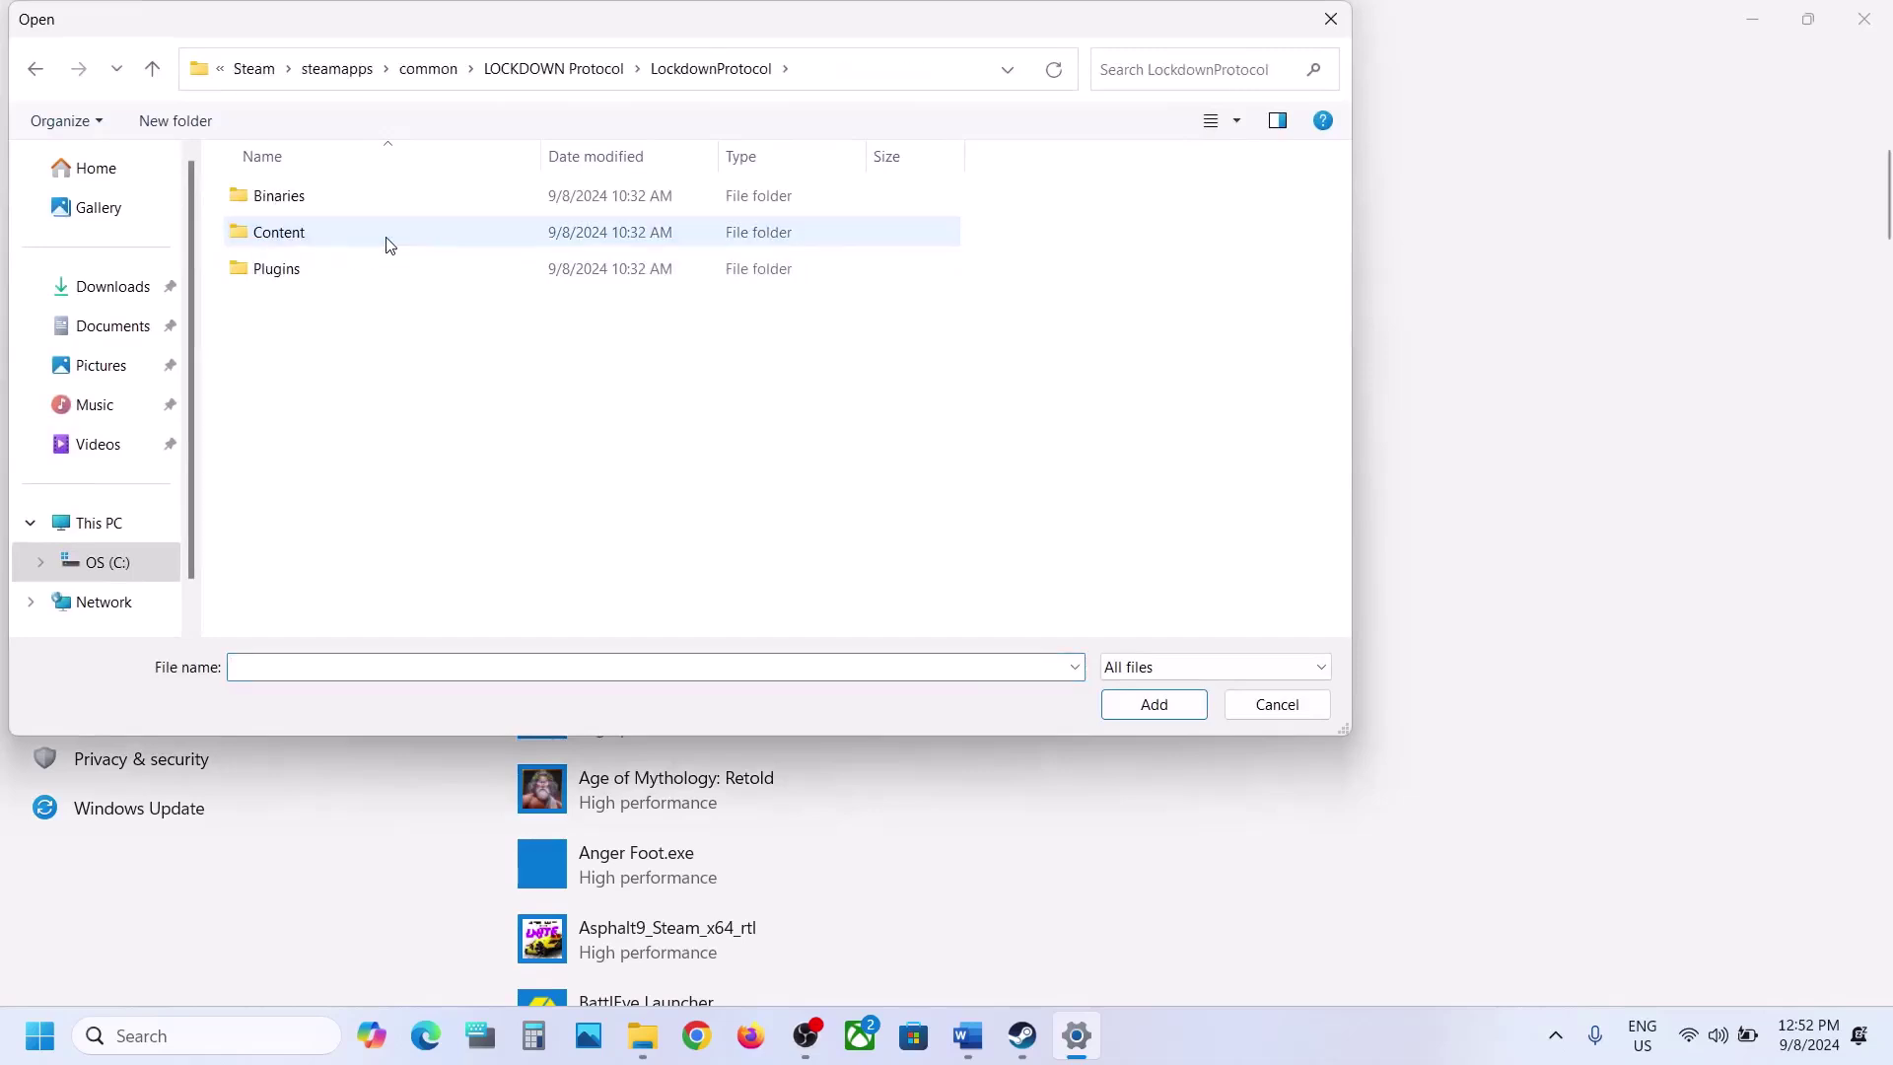
{"action": "double_click", "coordinate": [355, 197]}
{"action": "double_click", "coordinate": [355, 199]}
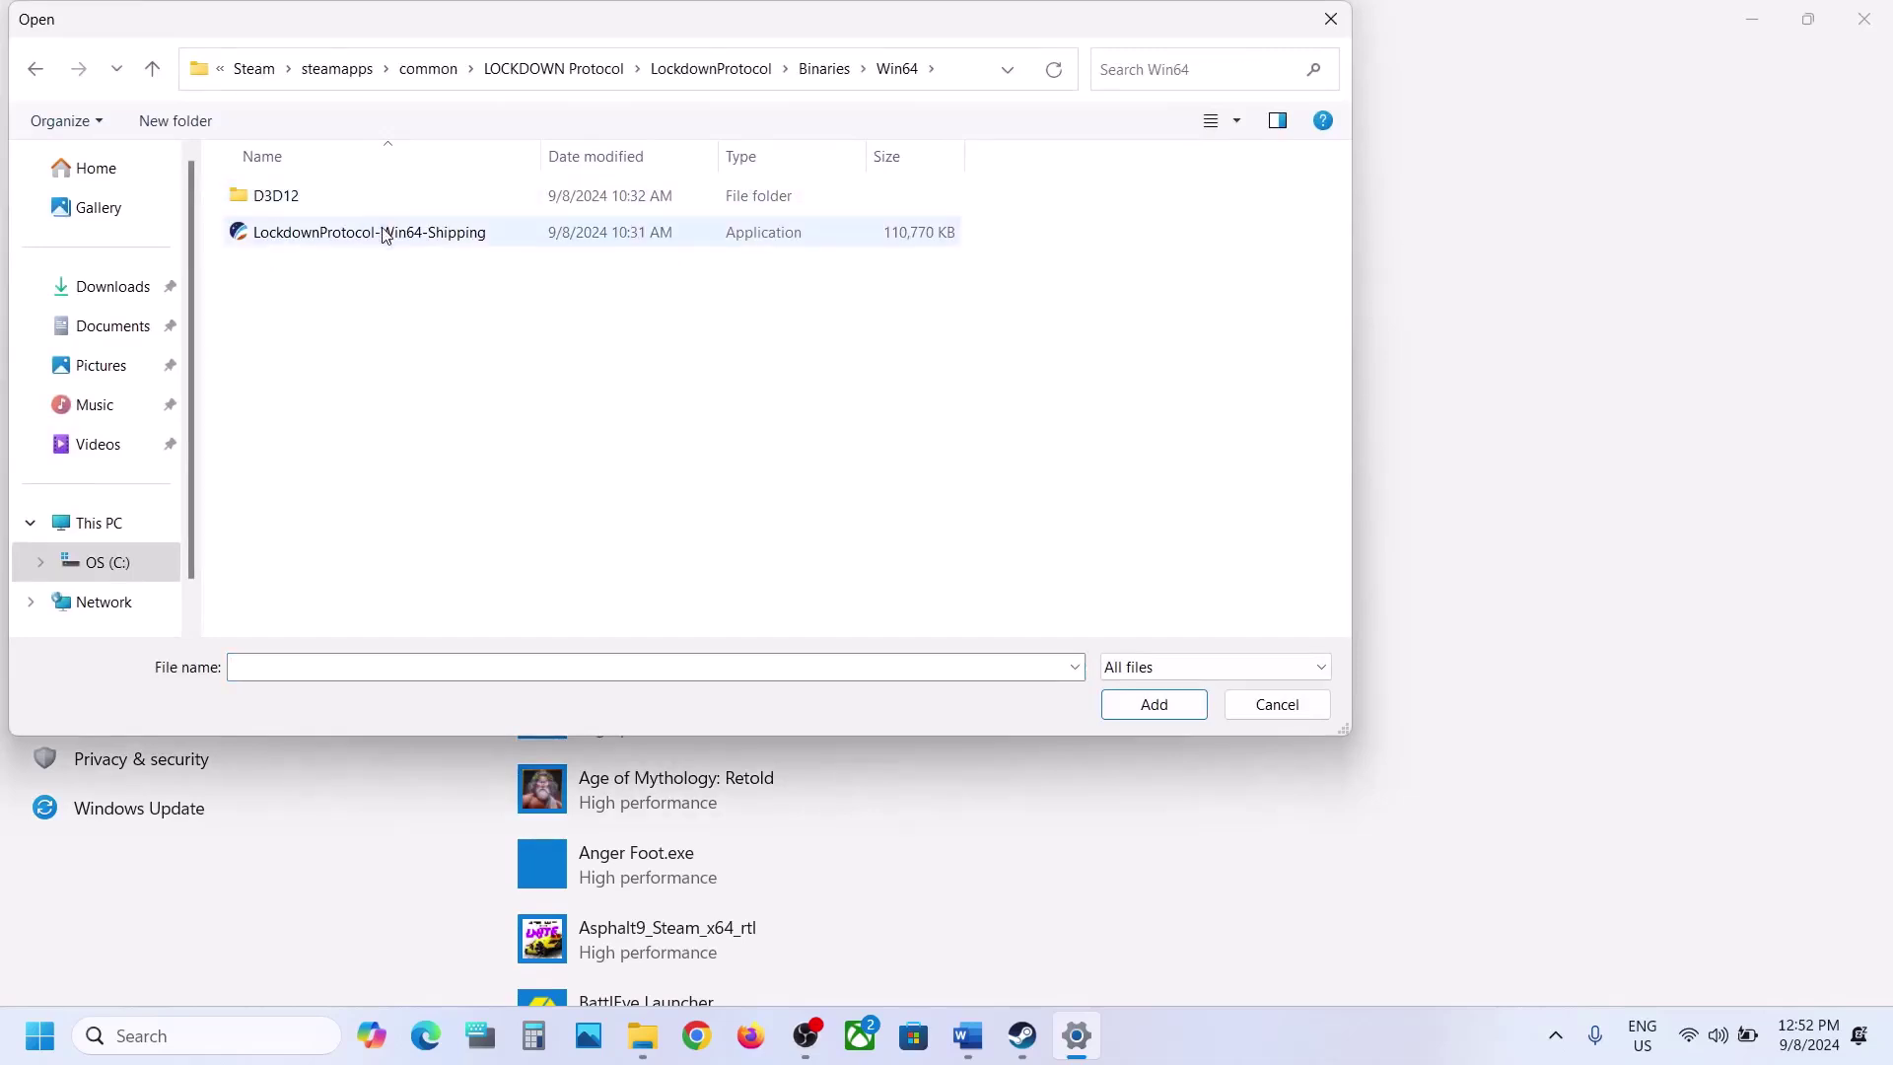
{"action": "left_click", "coordinate": [382, 235]}
{"action": "left_click", "coordinate": [1152, 700]}
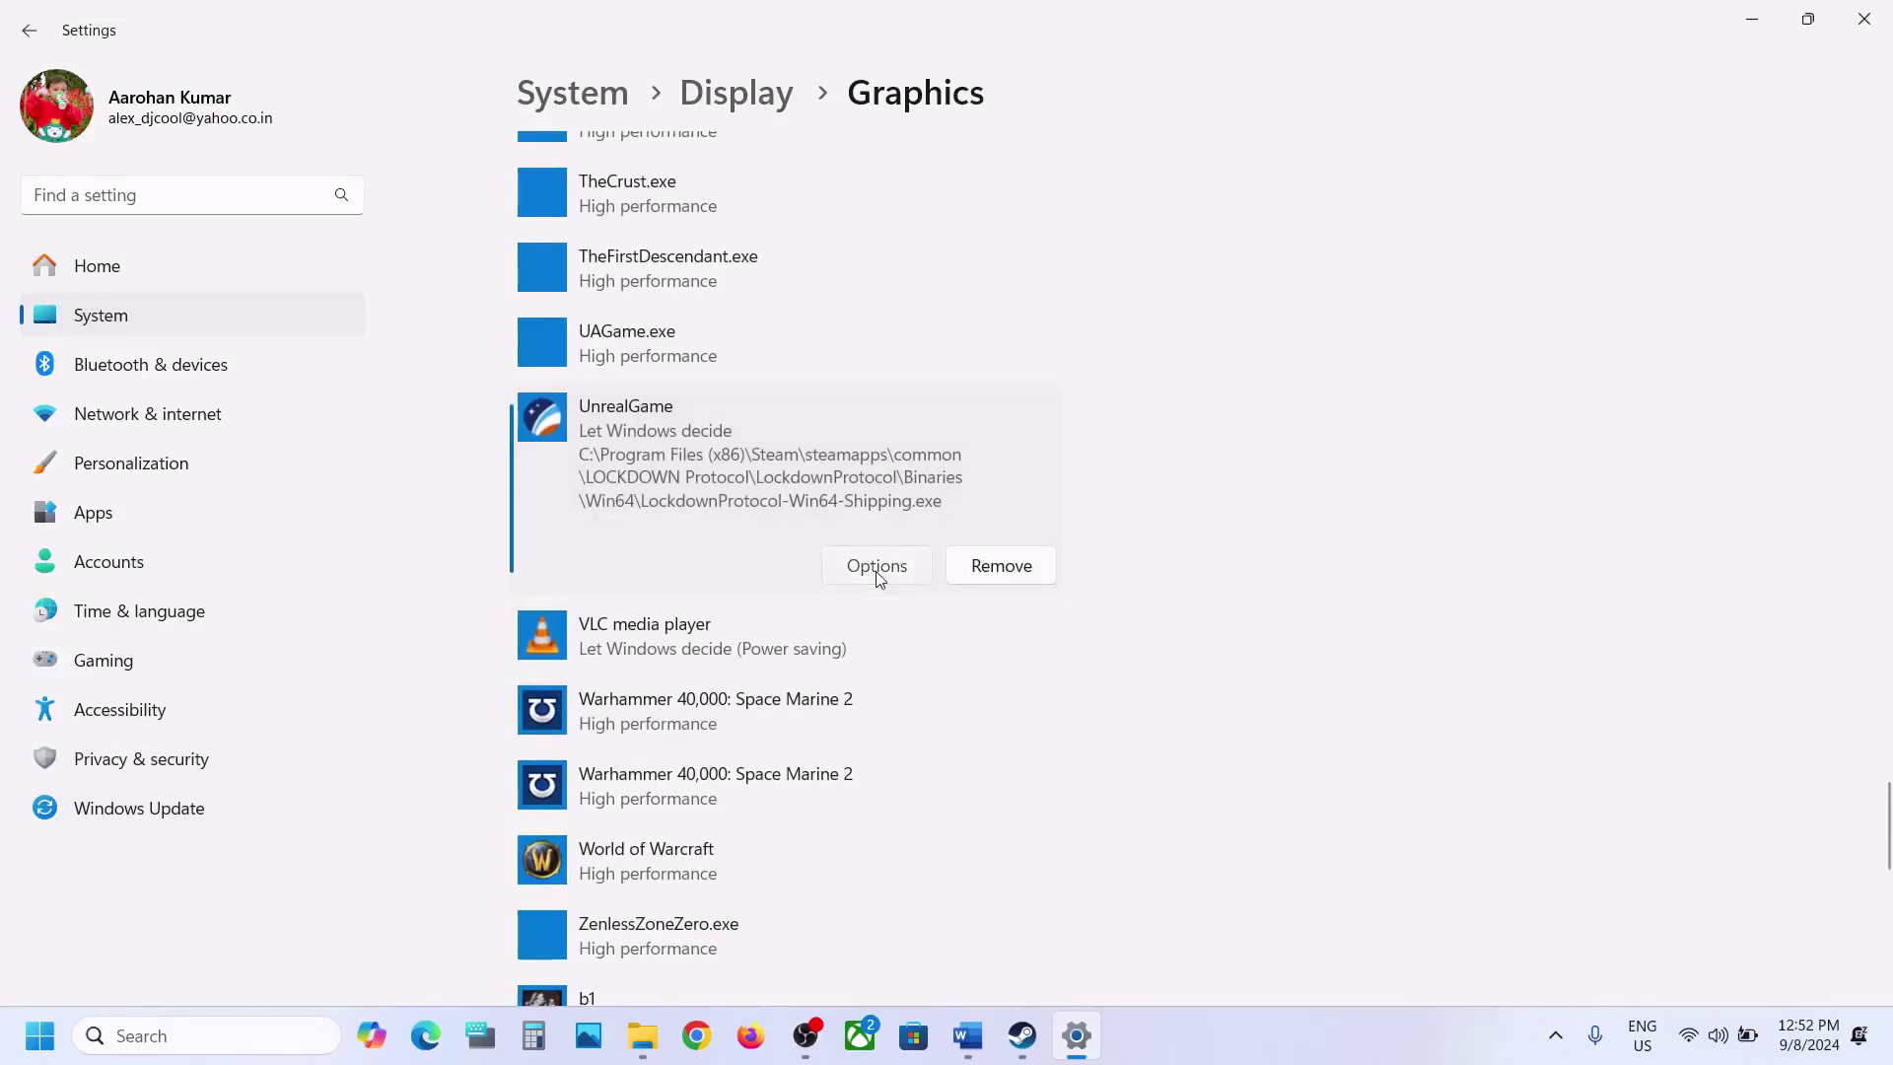
Set the graphics preference of the LockdownProtocol-Win64-Shipping entry to High performance, save it and close Settings
{"action": "left_click", "coordinate": [876, 570]}
{"action": "left_click", "coordinate": [821, 499]}
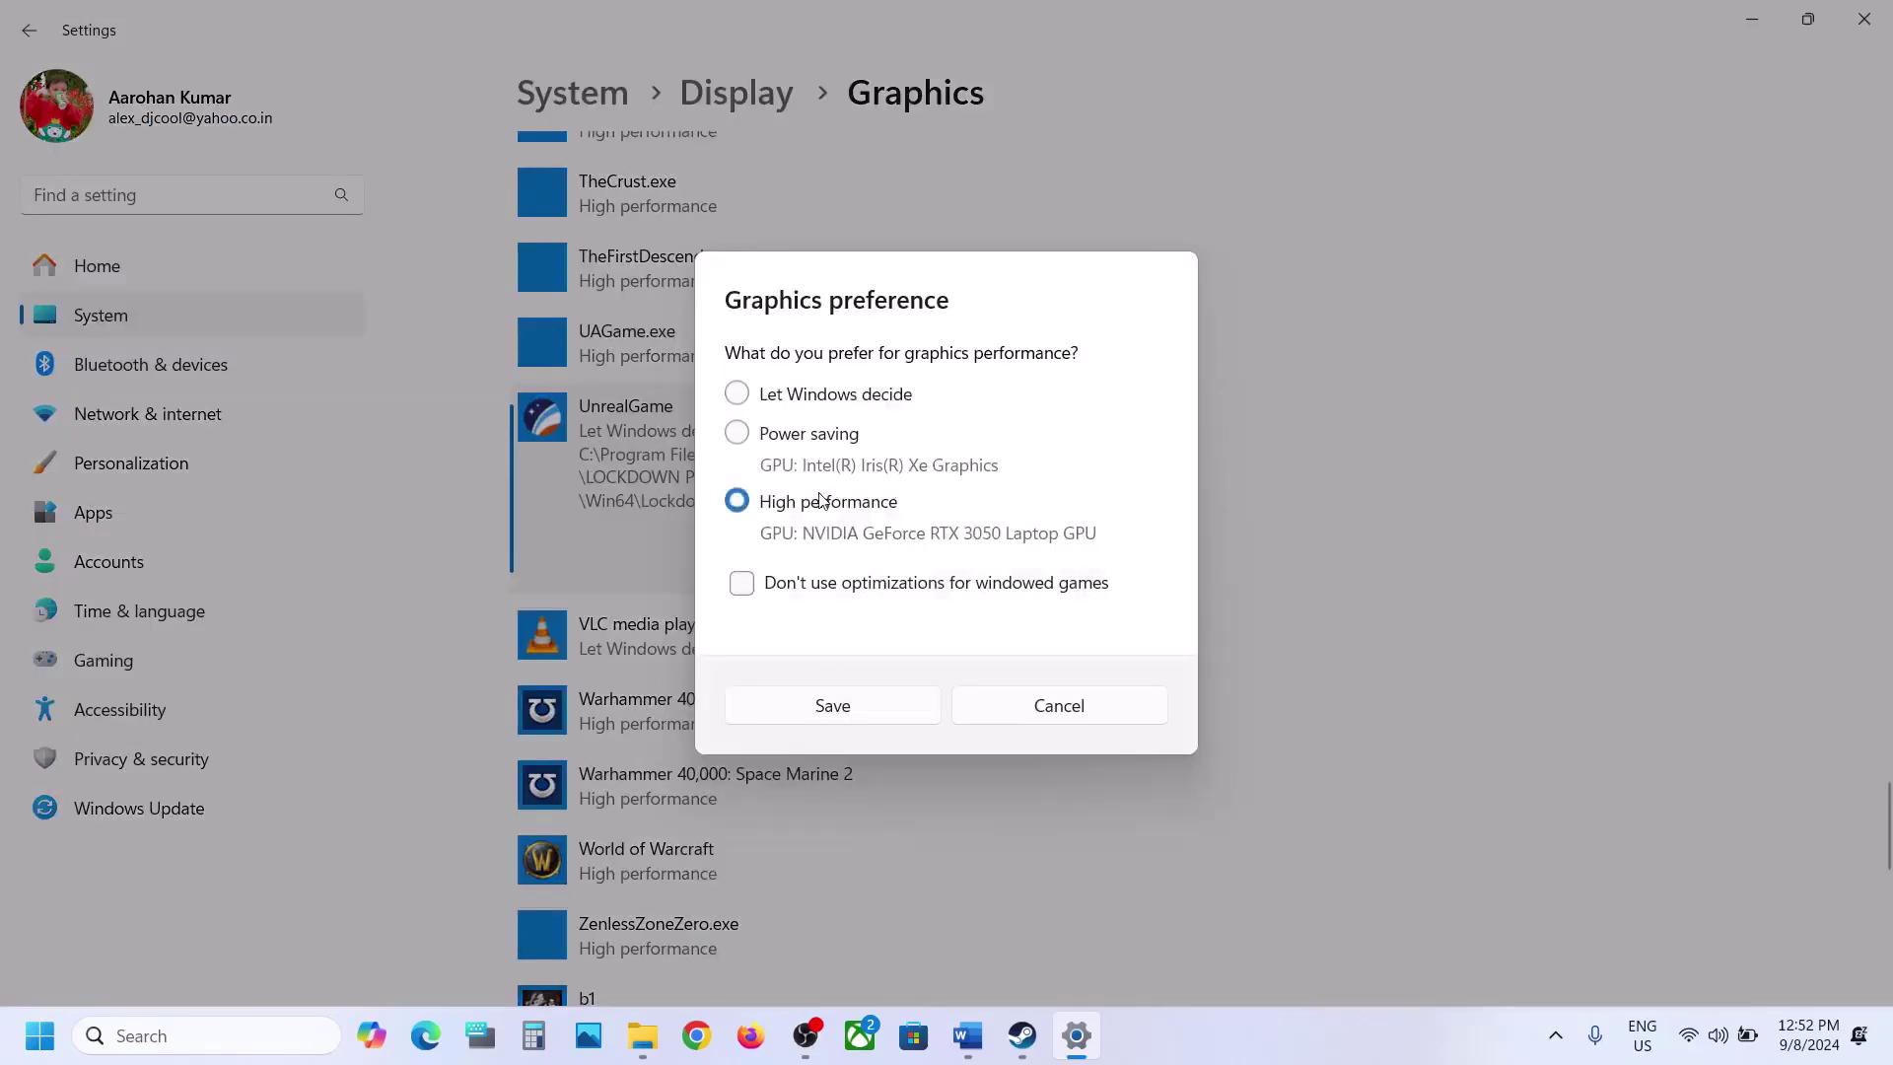
{"action": "left_click", "coordinate": [828, 706]}
{"action": "left_click", "coordinate": [1864, 19]}
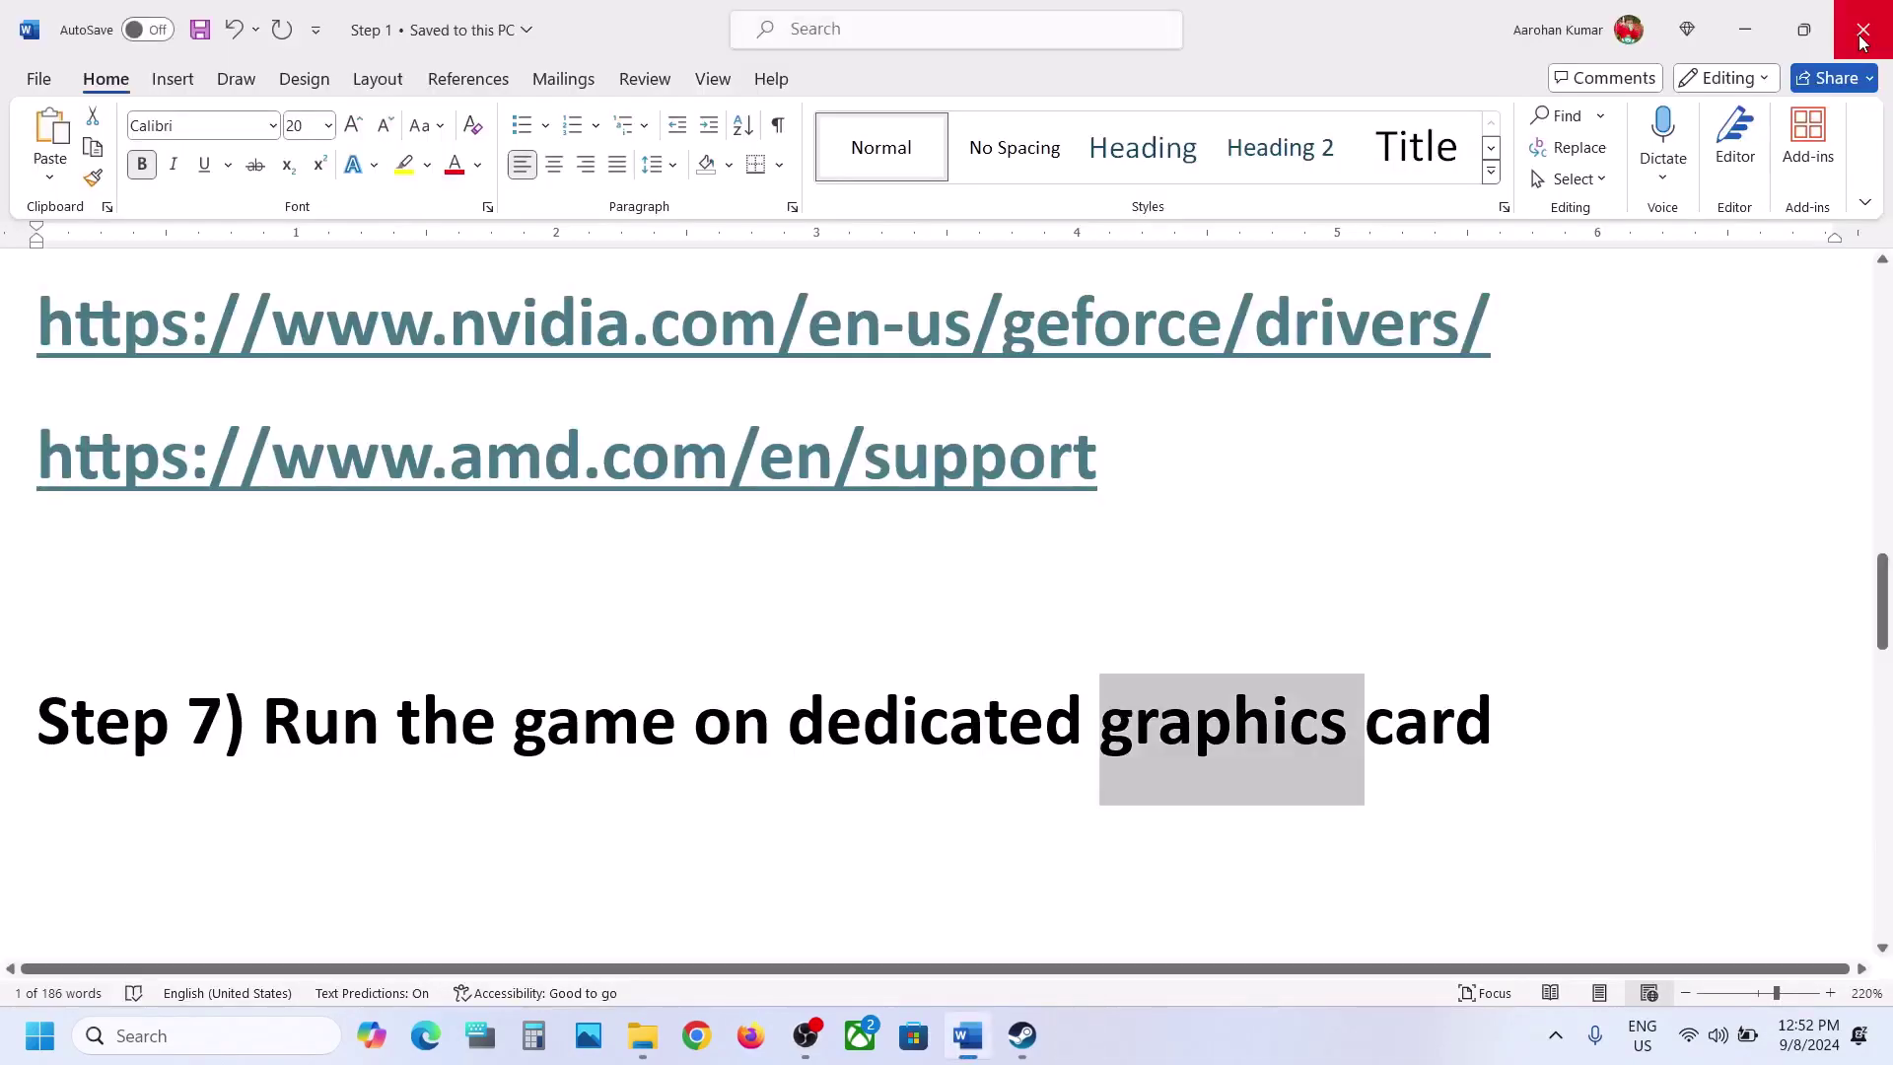
Follow Step 8 of the Word document by verifying the integrity of LOCKDOWN Protocol's game files in Steam
{"action": "scroll", "coordinate": [1091, 611], "scroll_direction": "down", "scroll_amount": 5}
{"action": "scroll", "coordinate": [1092, 611], "scroll_direction": "up", "scroll_amount": 1}
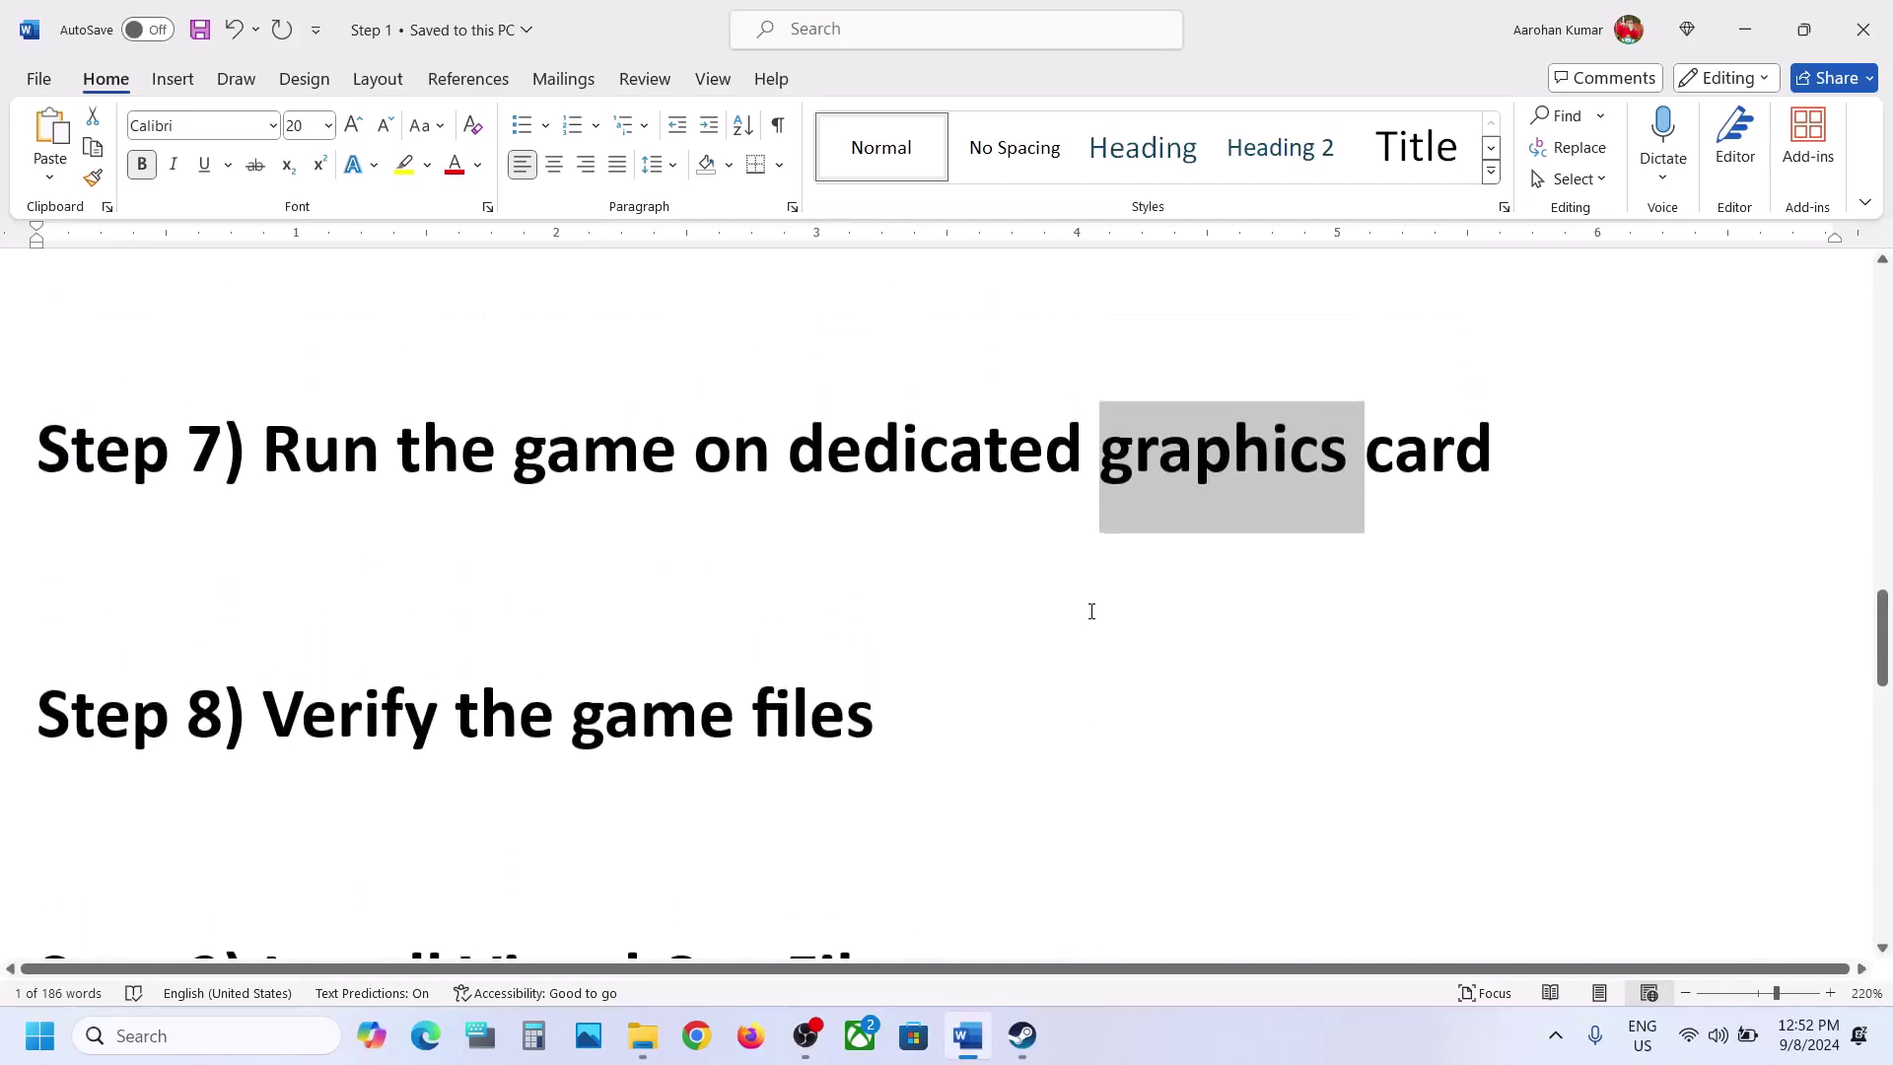
{"action": "left_click_drag", "start_coordinate": [460, 706], "coordinate": [888, 715]}
{"action": "left_click", "coordinate": [1023, 1036]}
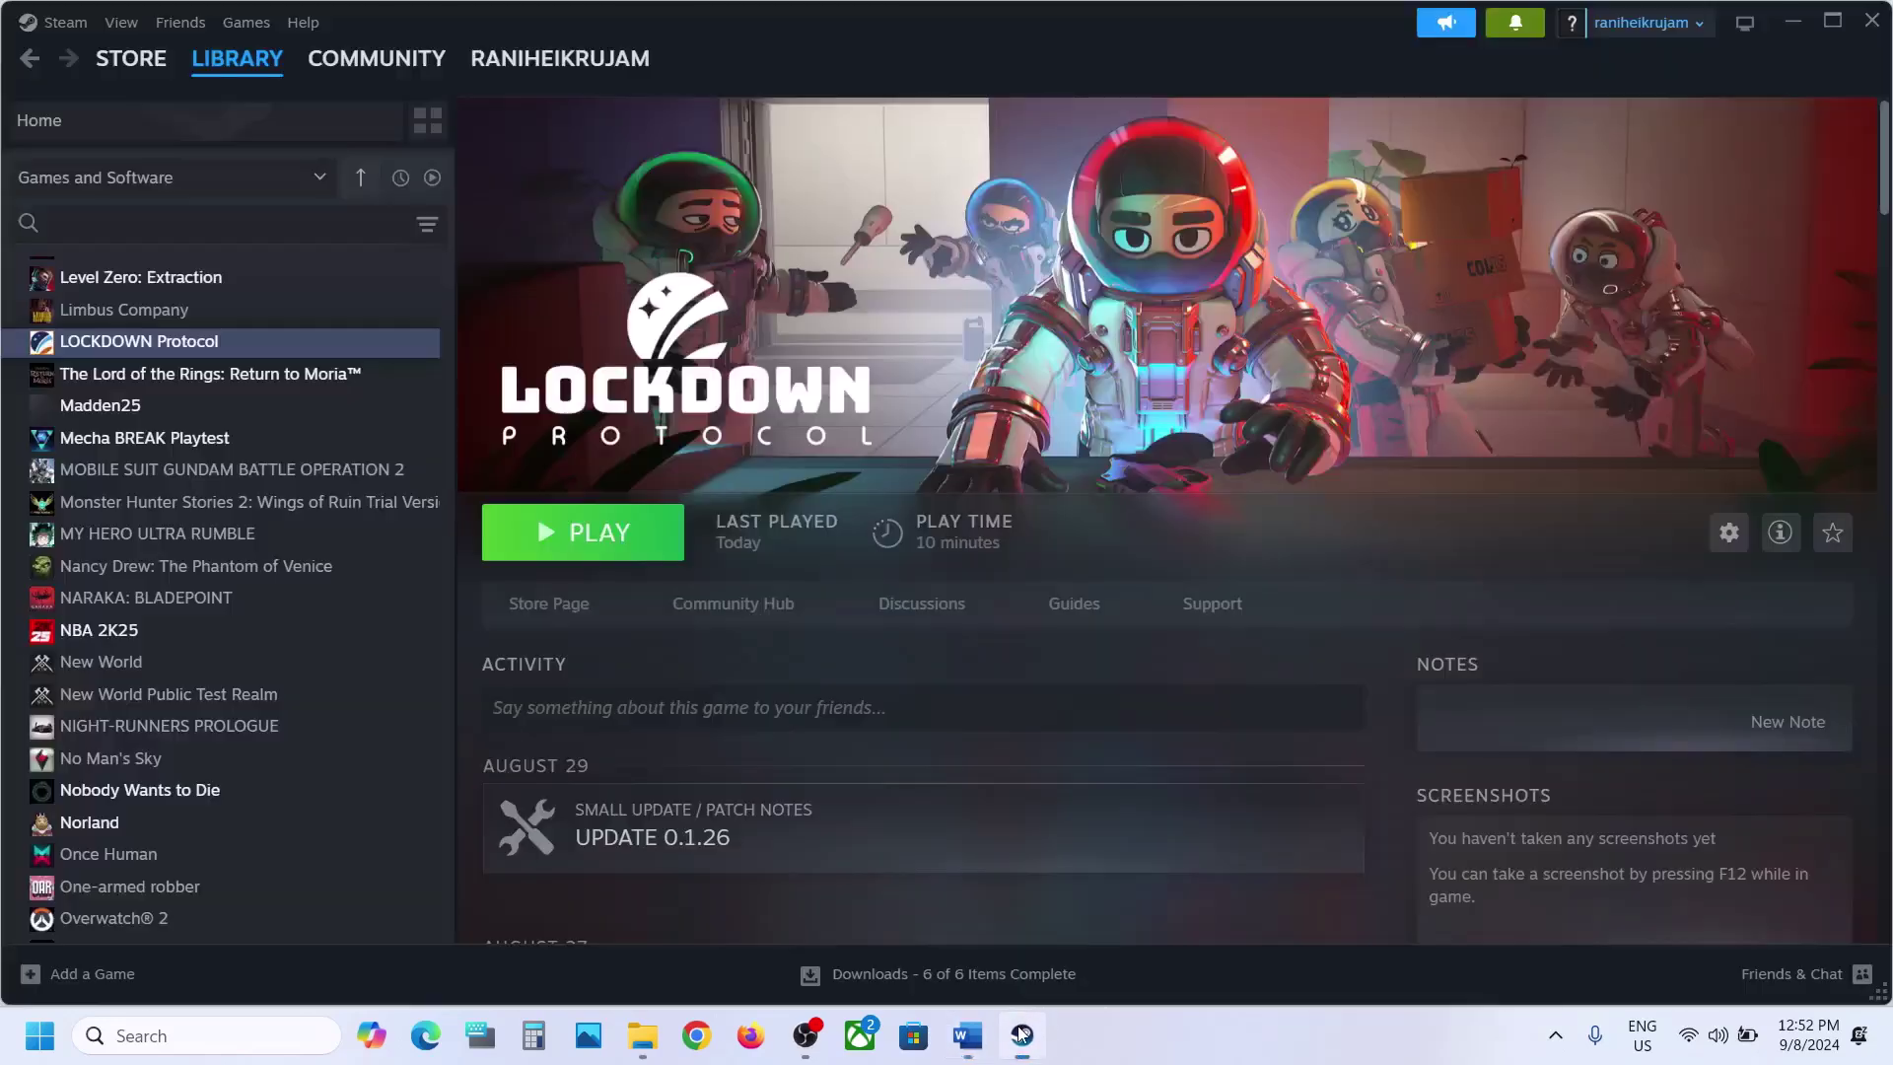
{"action": "right_click", "coordinate": [221, 343]}
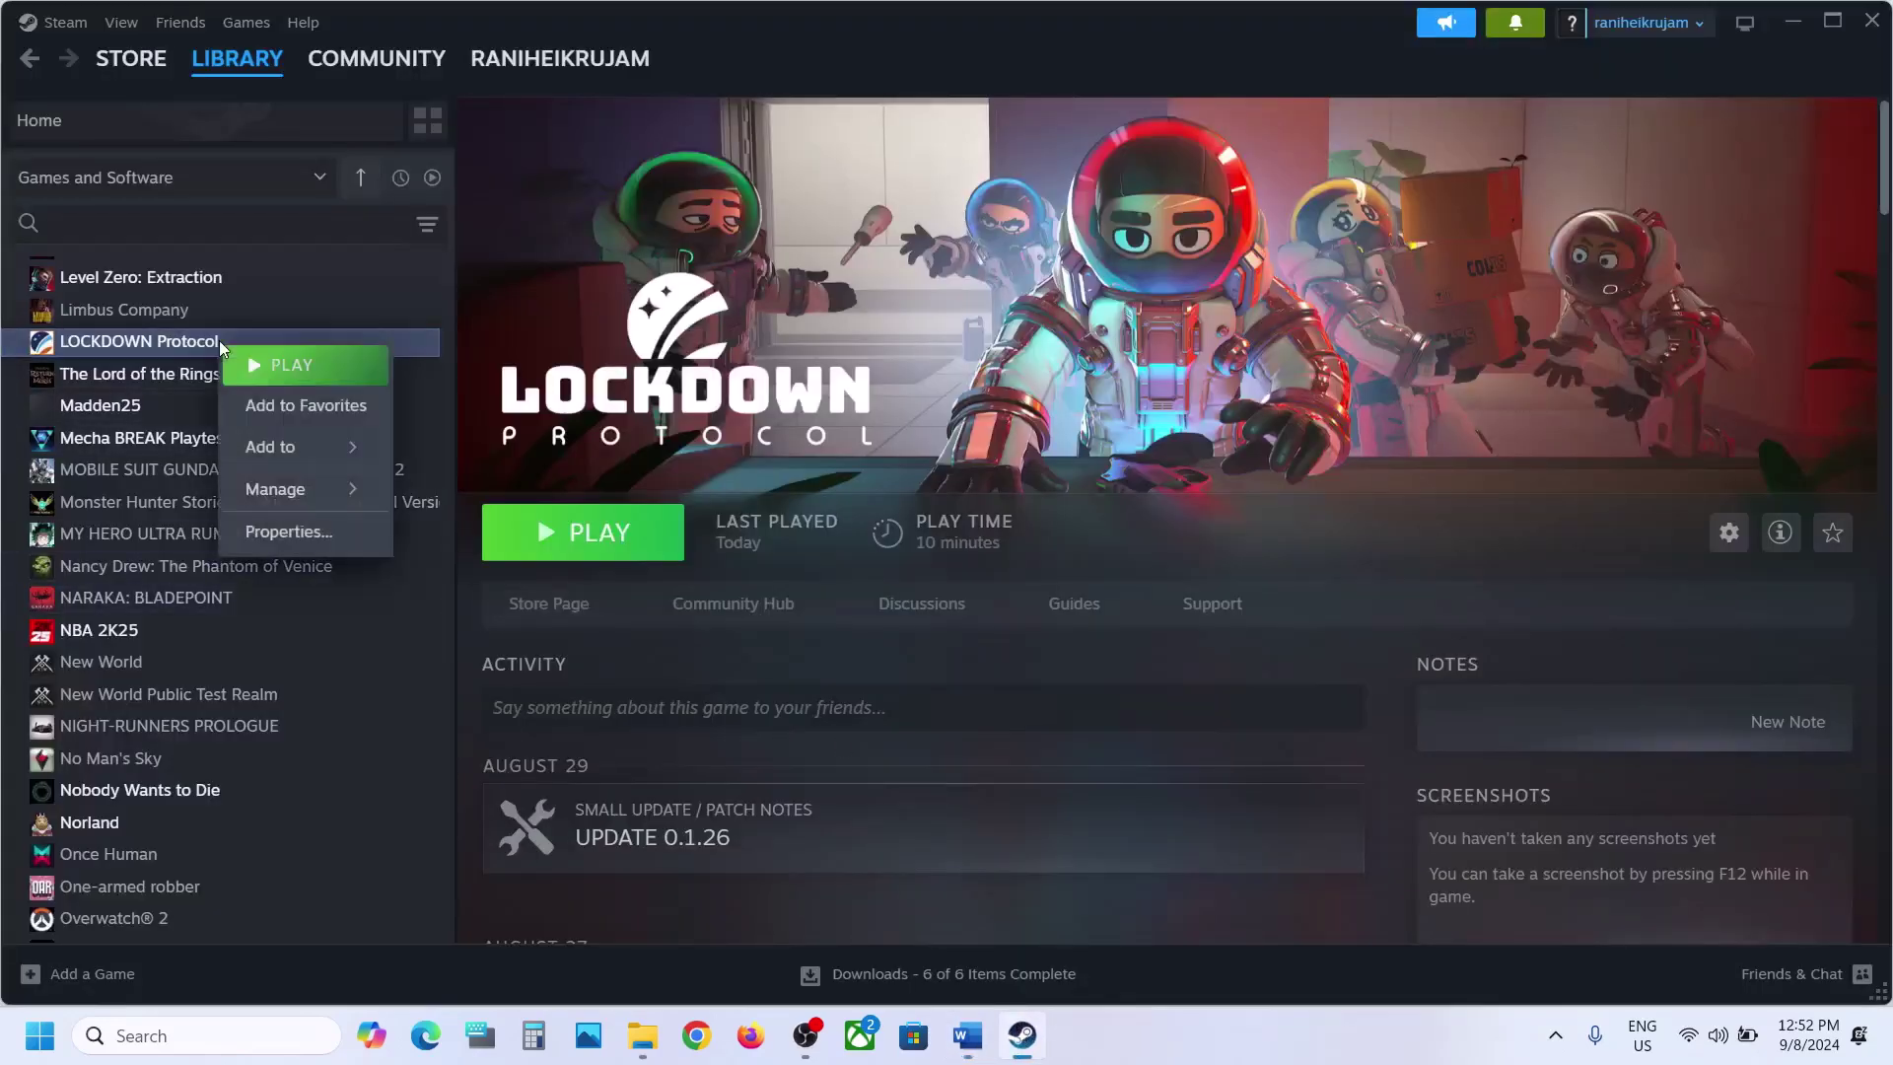
{"action": "left_click", "coordinate": [302, 530]}
{"action": "left_click", "coordinate": [517, 379]}
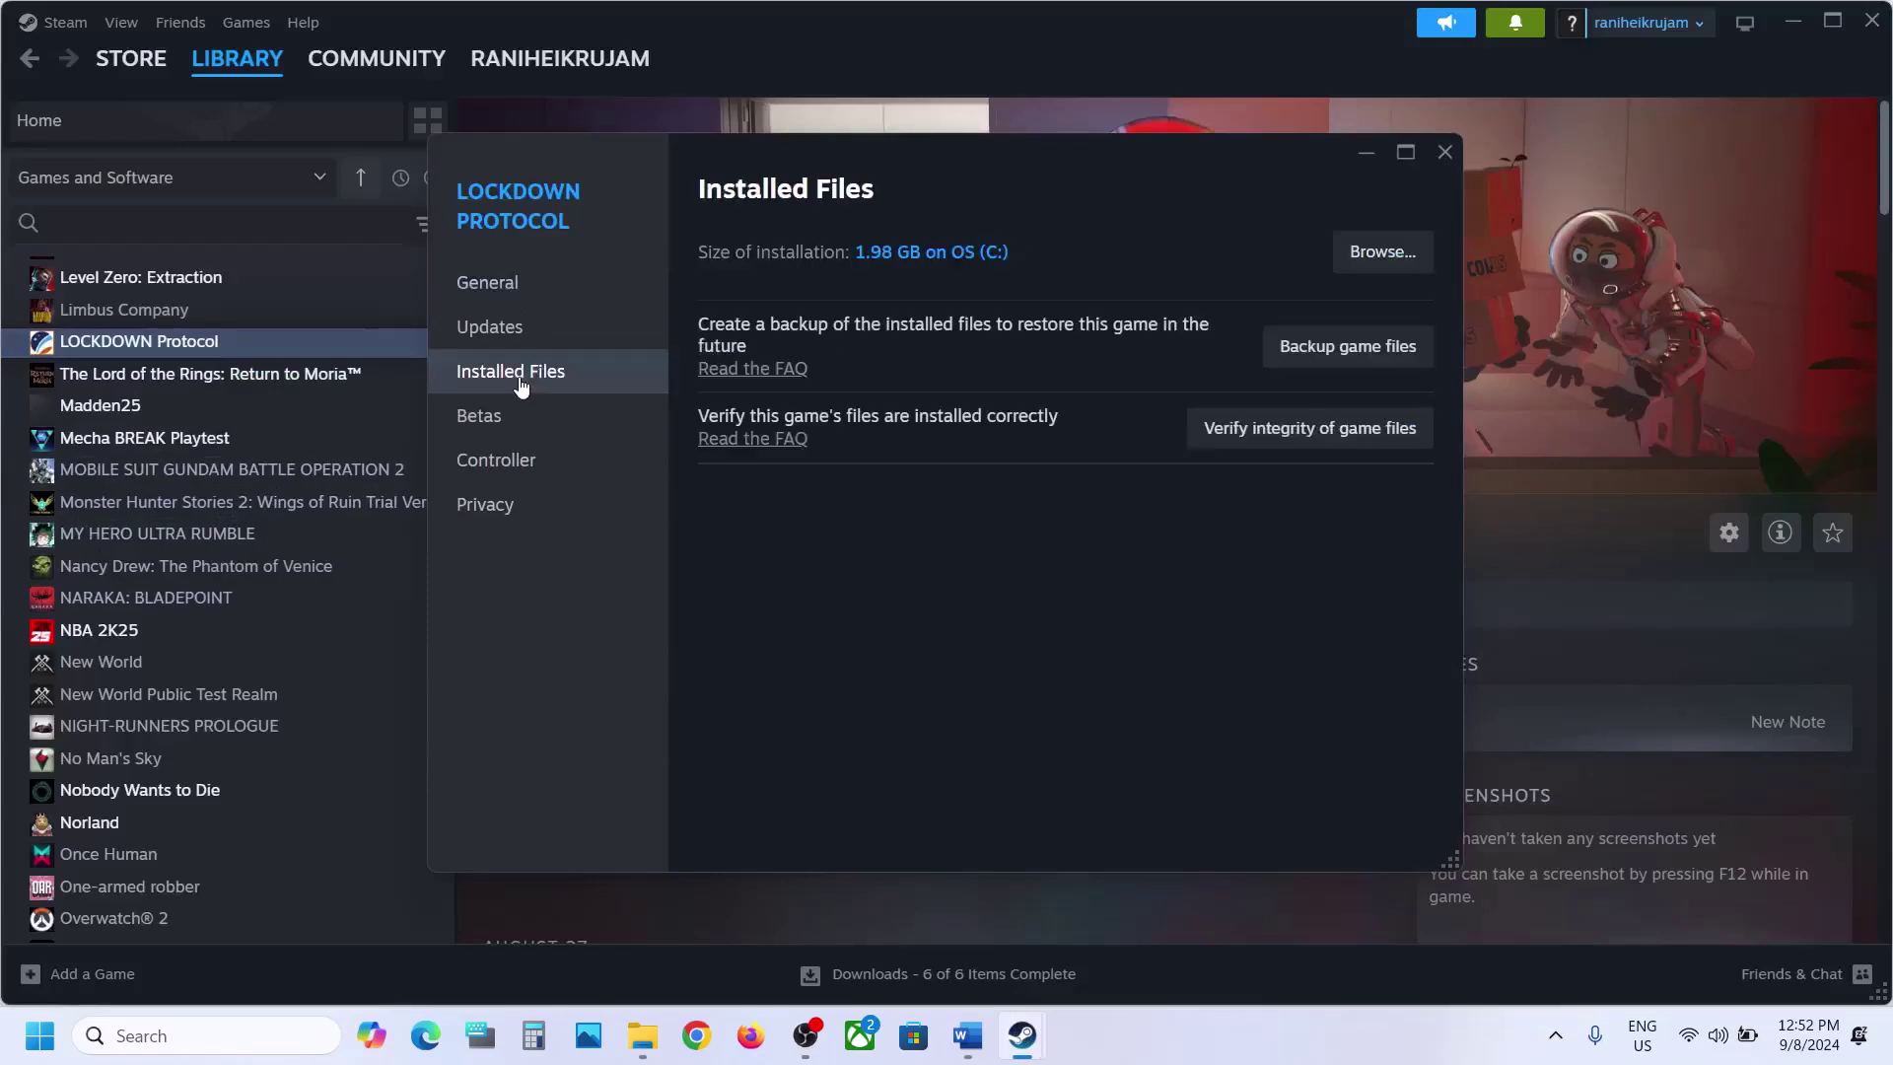
{"action": "left_click", "coordinate": [1330, 440]}
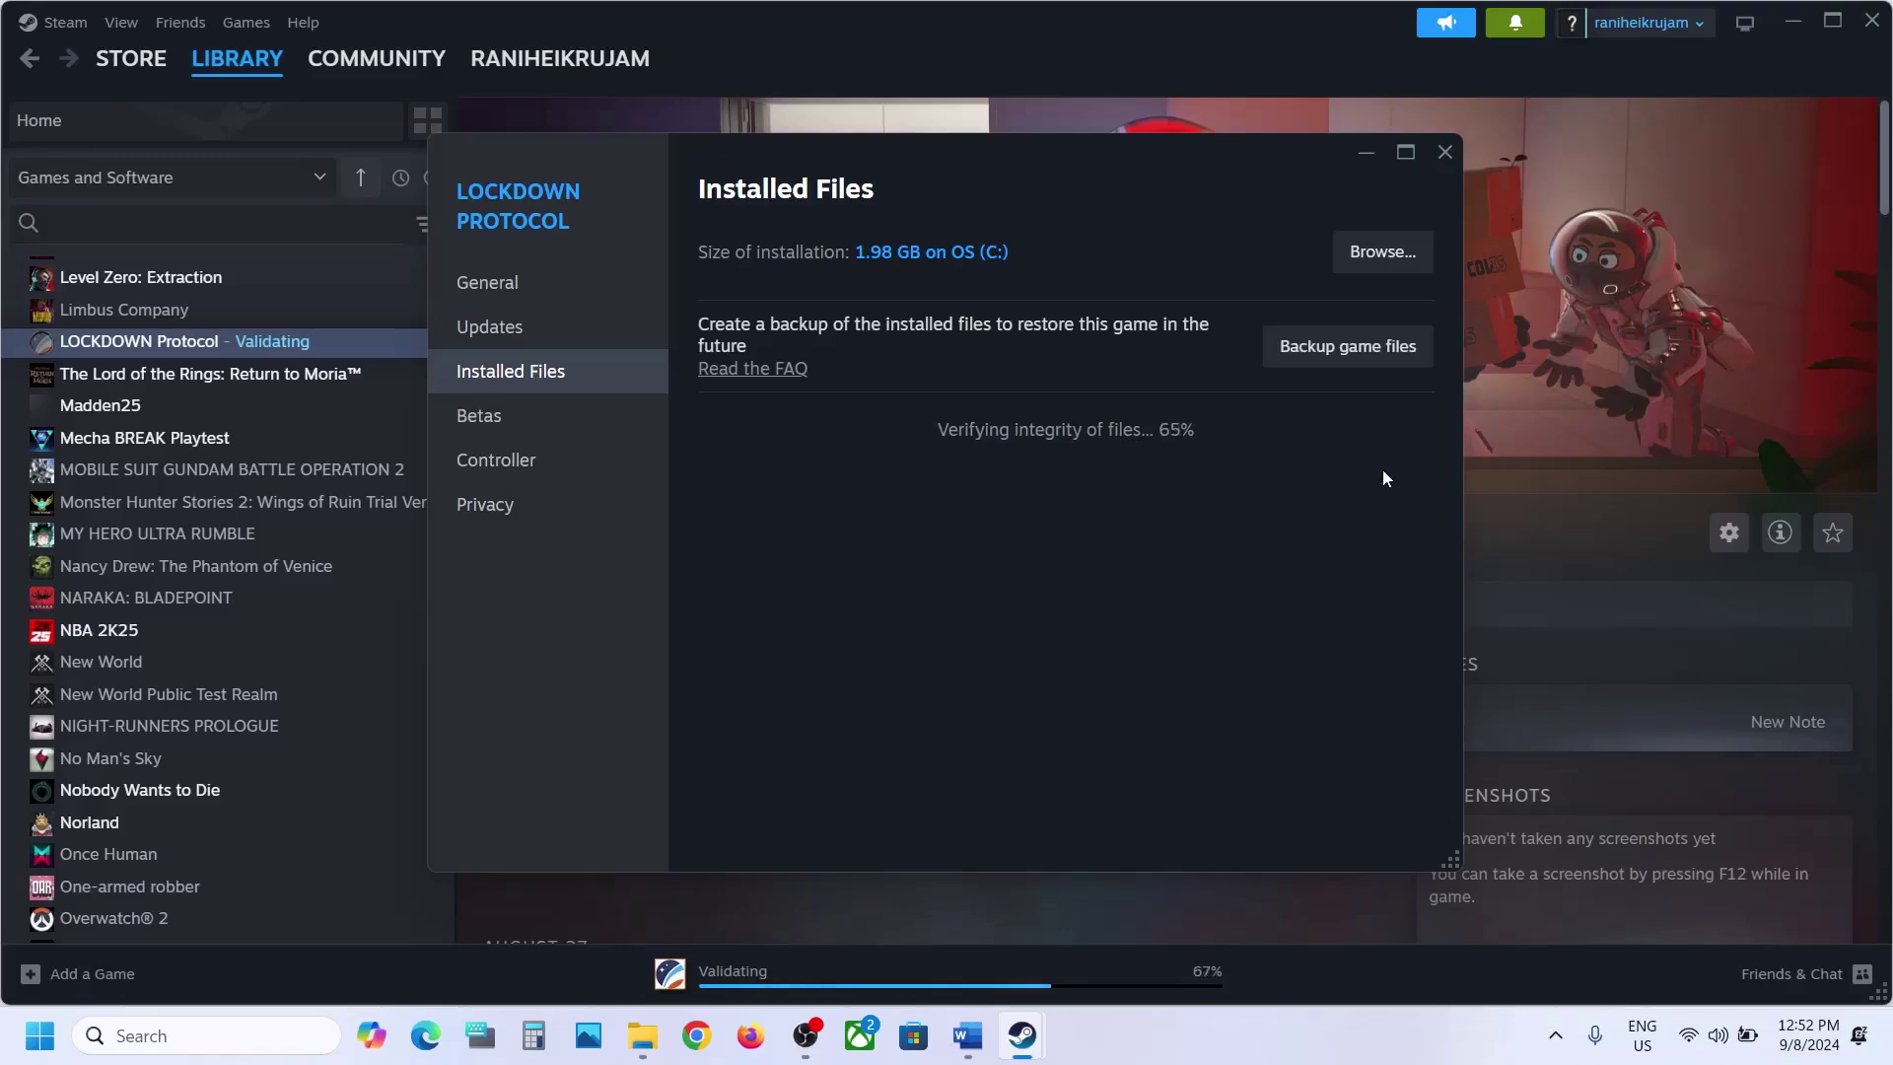
Copy the Visual C++ download link from Step 9 in the Word document and open it in Chrome
{"action": "left_click", "coordinate": [968, 1036]}
{"action": "left_click_drag", "start_coordinate": [846, 730], "coordinate": [552, 710]}
{"action": "scroll", "coordinate": [552, 710], "scroll_direction": "down", "scroll_amount": 4}
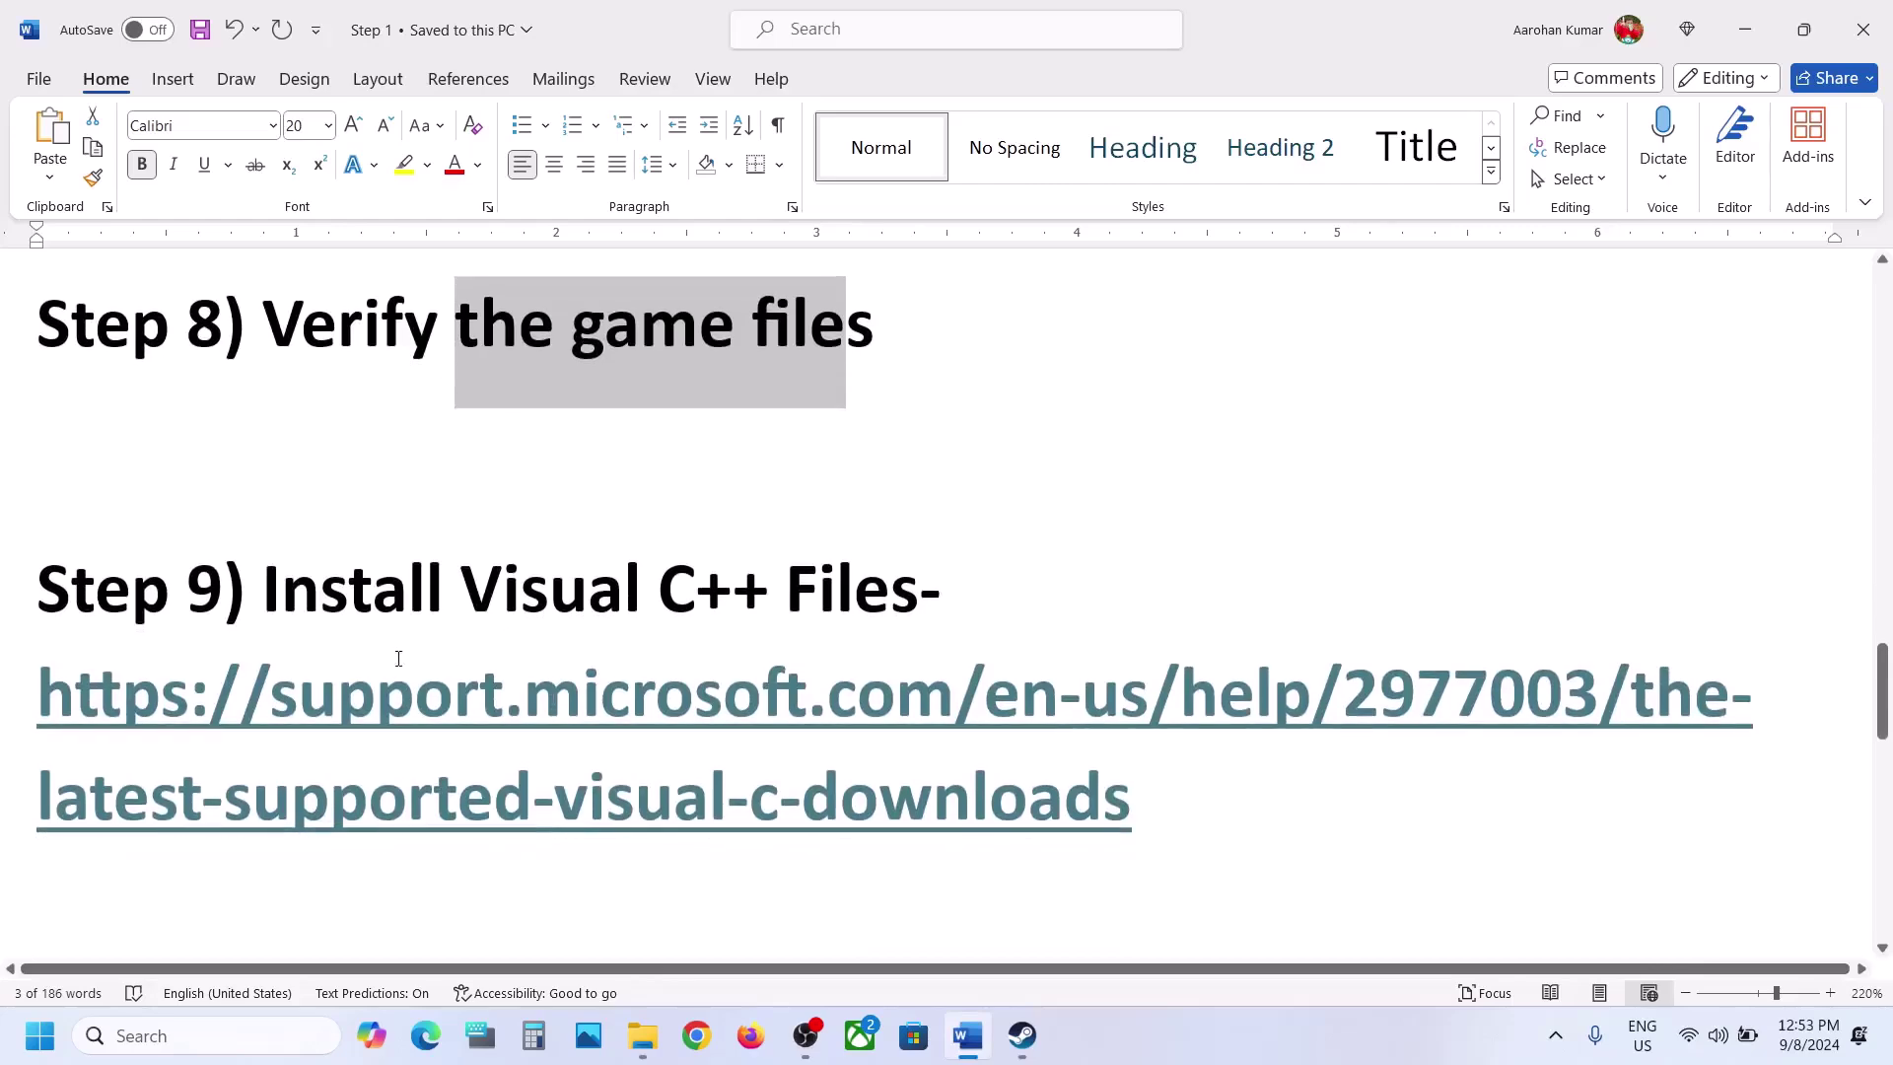
{"action": "left_click_drag", "start_coordinate": [1140, 780], "coordinate": [36, 695]}
{"action": "key", "text": "ctrl+c"}
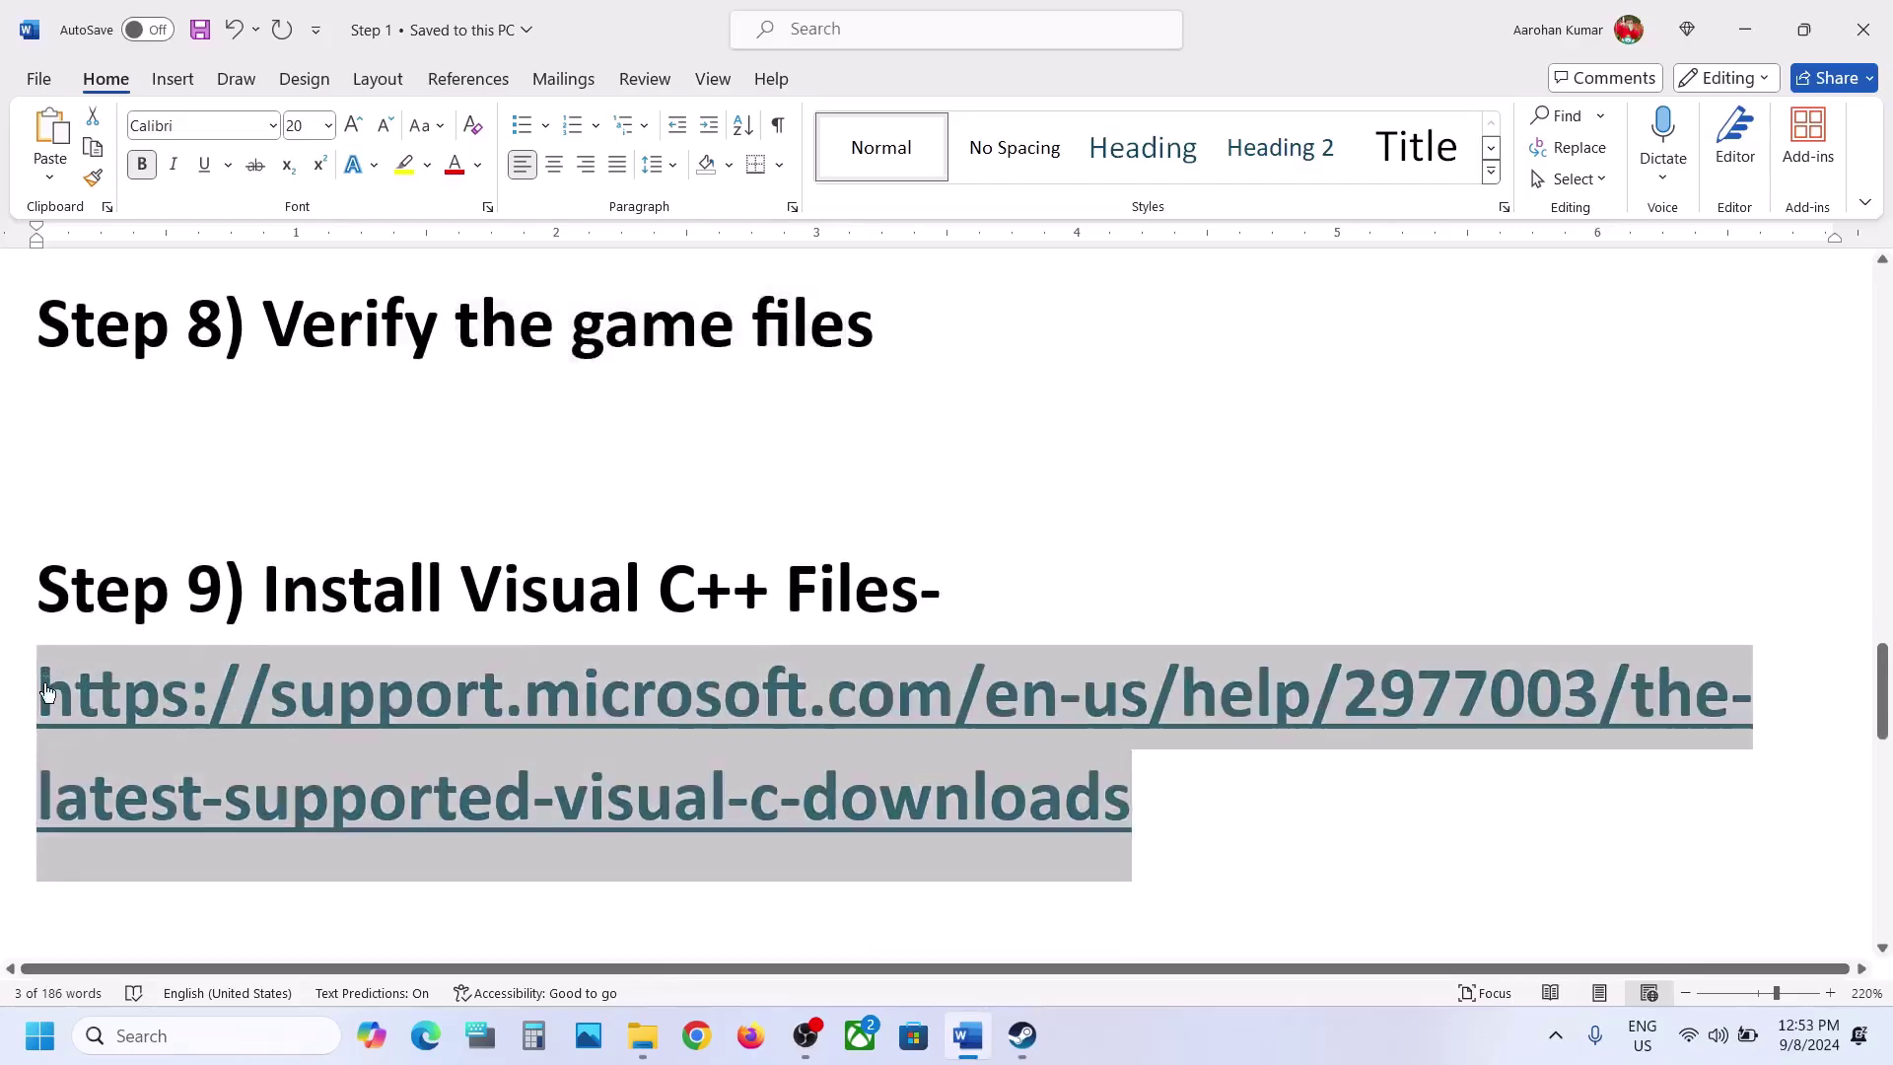
{"action": "left_click", "coordinate": [696, 1051]}
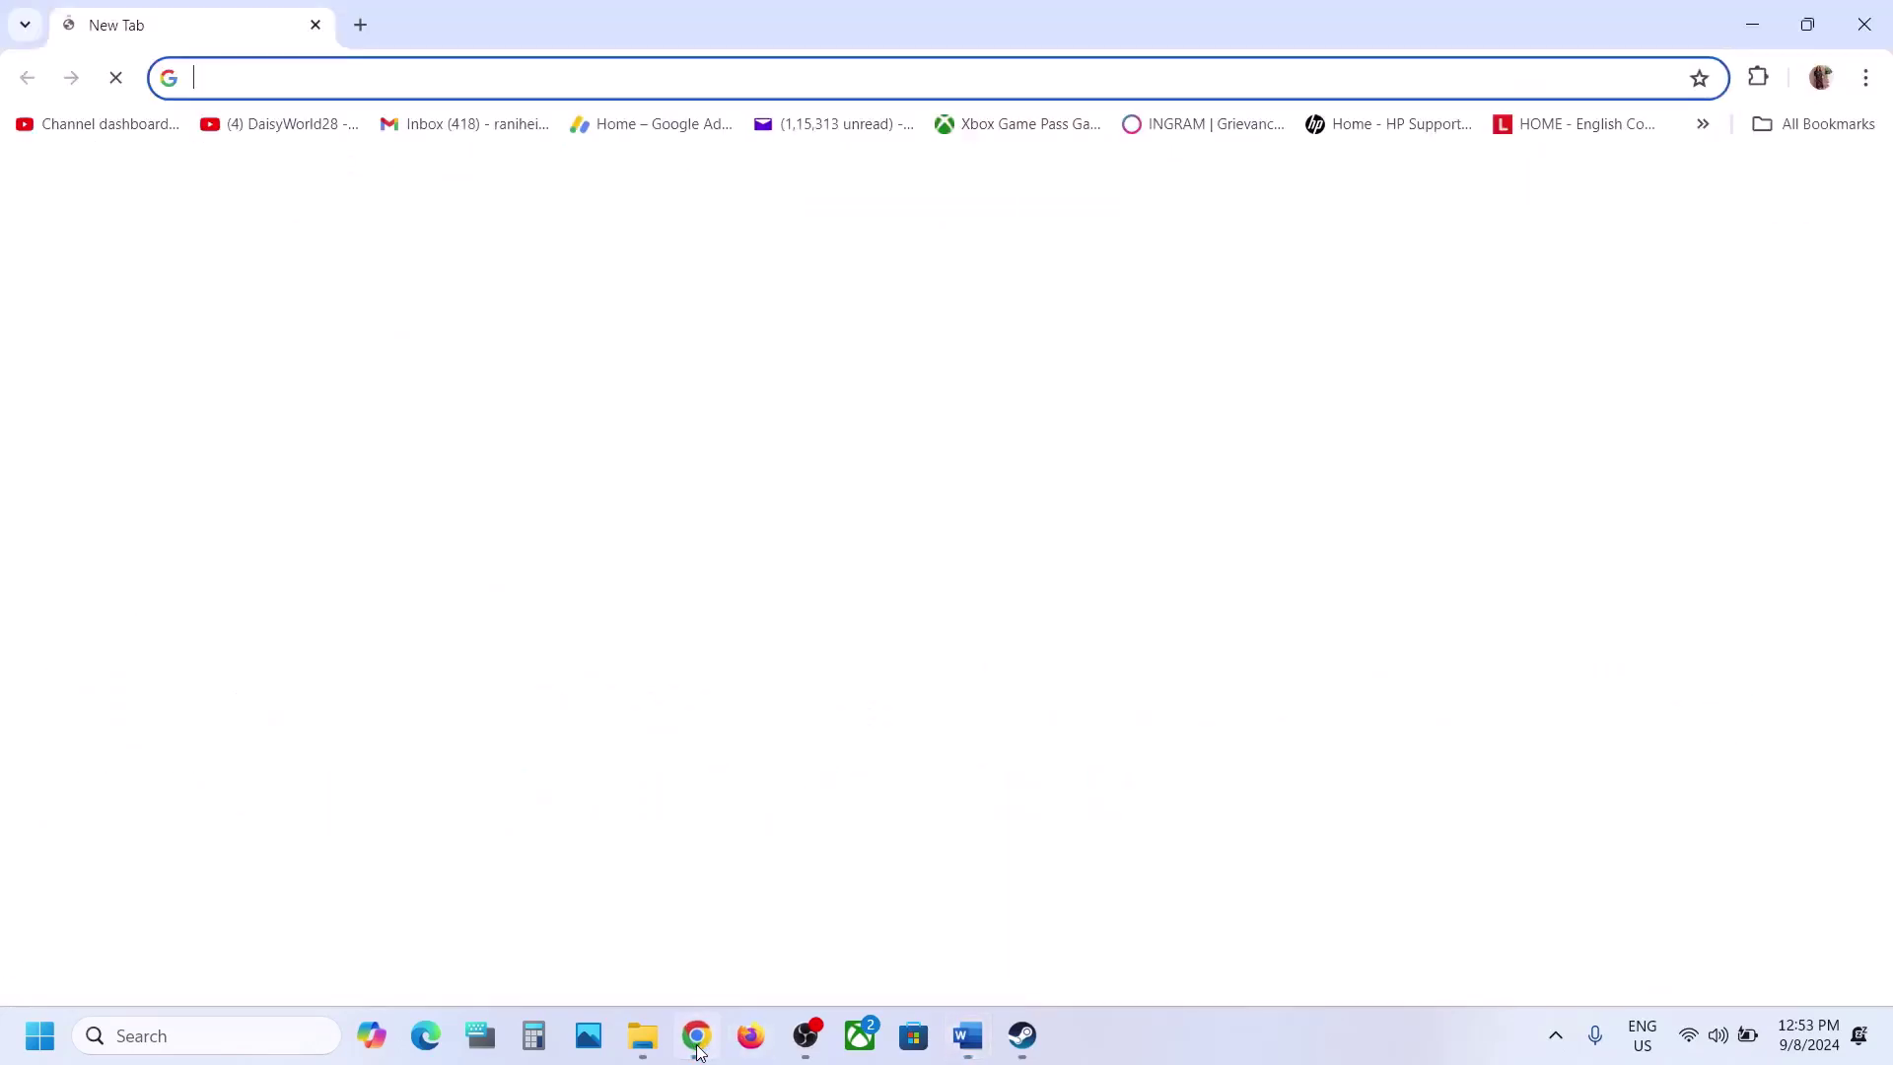
{"action": "key", "text": "ctrl+v"}
{"action": "key", "text": "Return"}
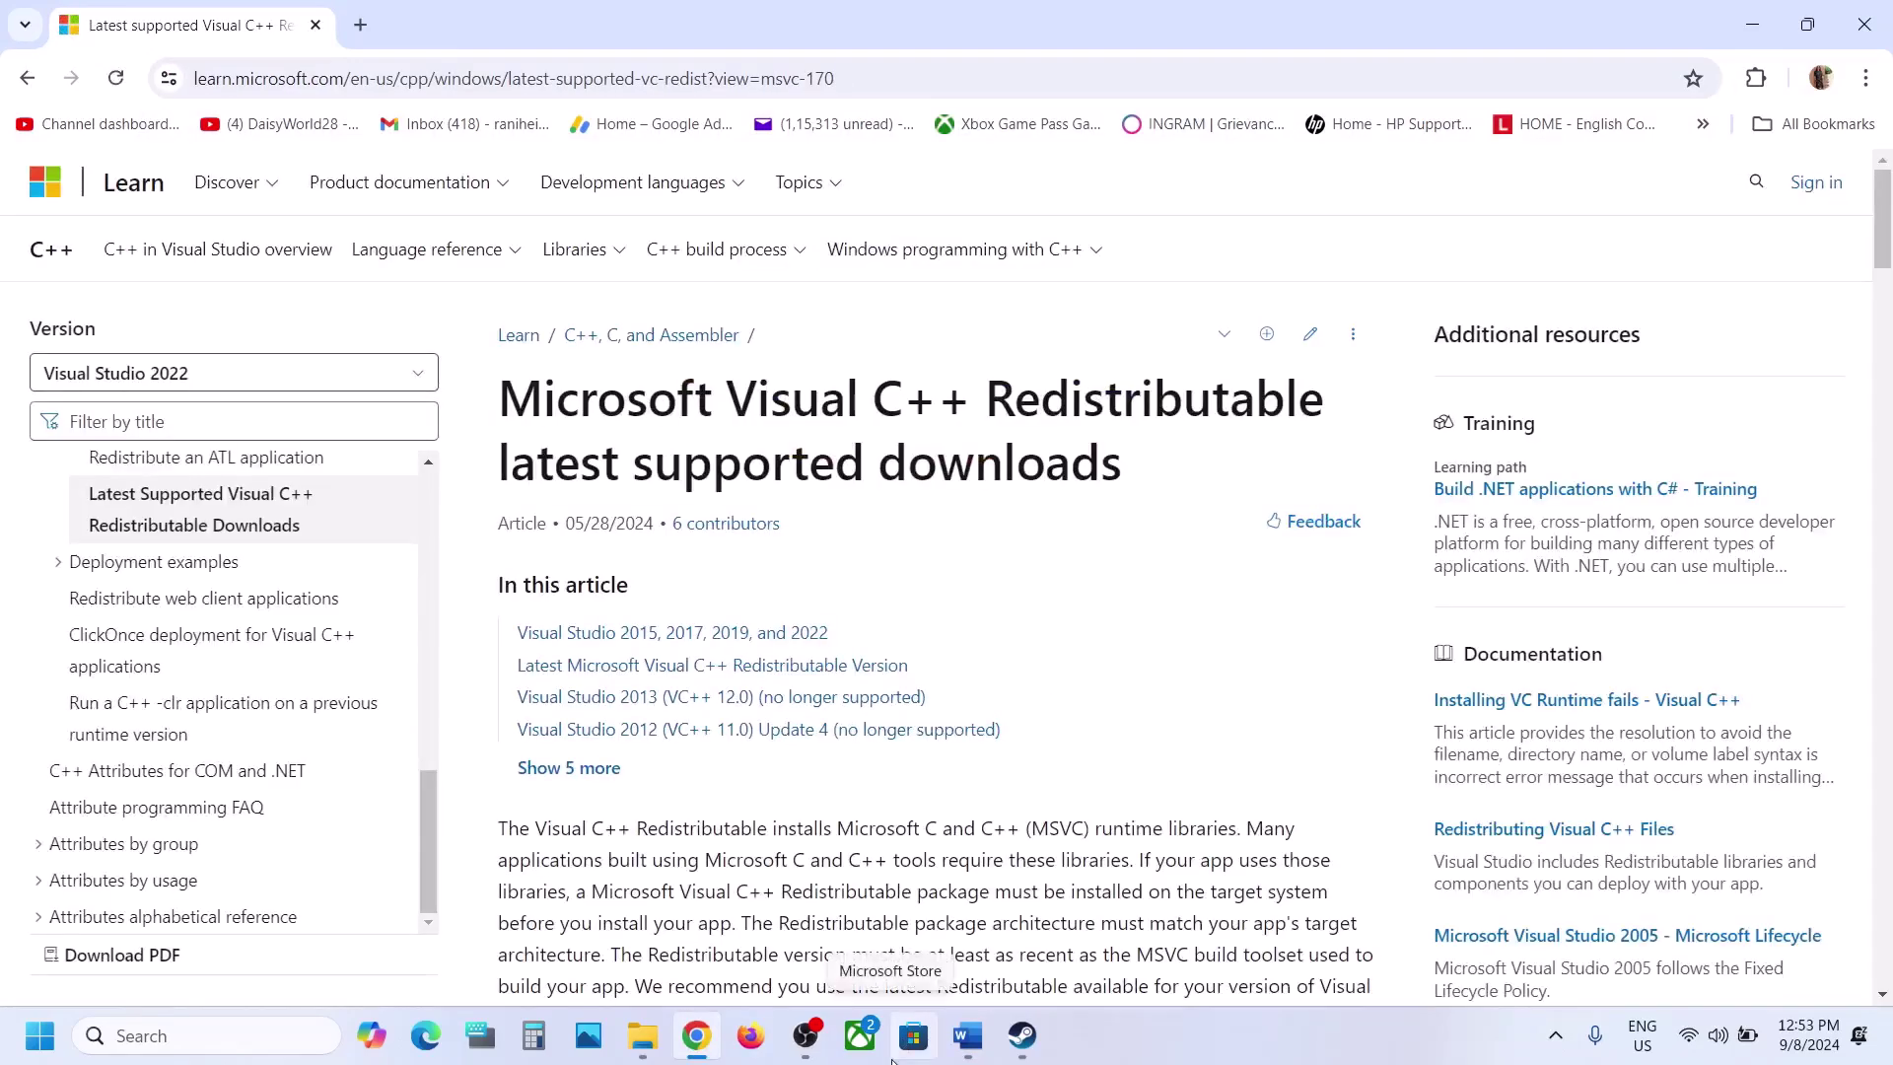
Download the X86 Visual C++ 2015-2022 Redistributable from the latest version table and run its Repair, dismissing the resulting dialog
{"action": "scroll", "coordinate": [853, 663], "scroll_direction": "down", "scroll_amount": 10}
{"action": "scroll", "coordinate": [671, 308], "scroll_direction": "up", "scroll_amount": 3}
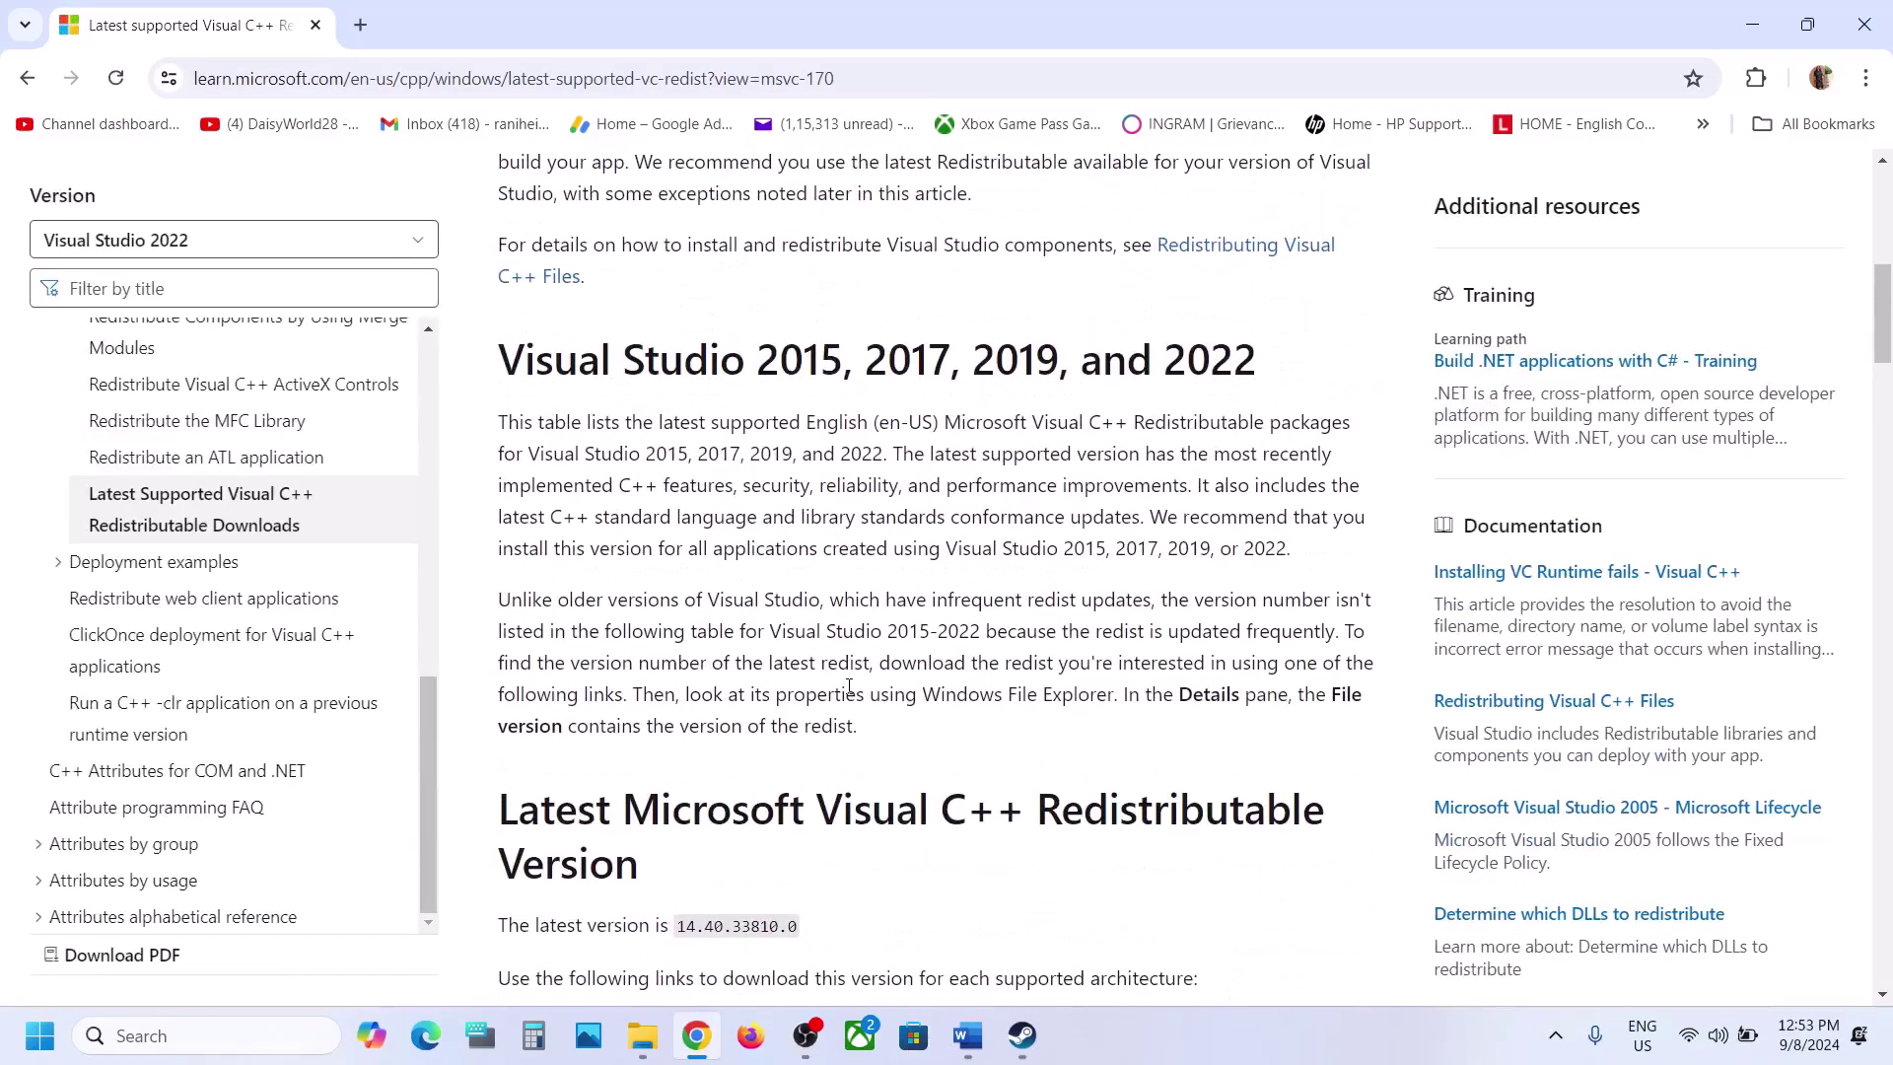
{"action": "left_click_drag", "start_coordinate": [684, 361], "coordinate": [1162, 401]}
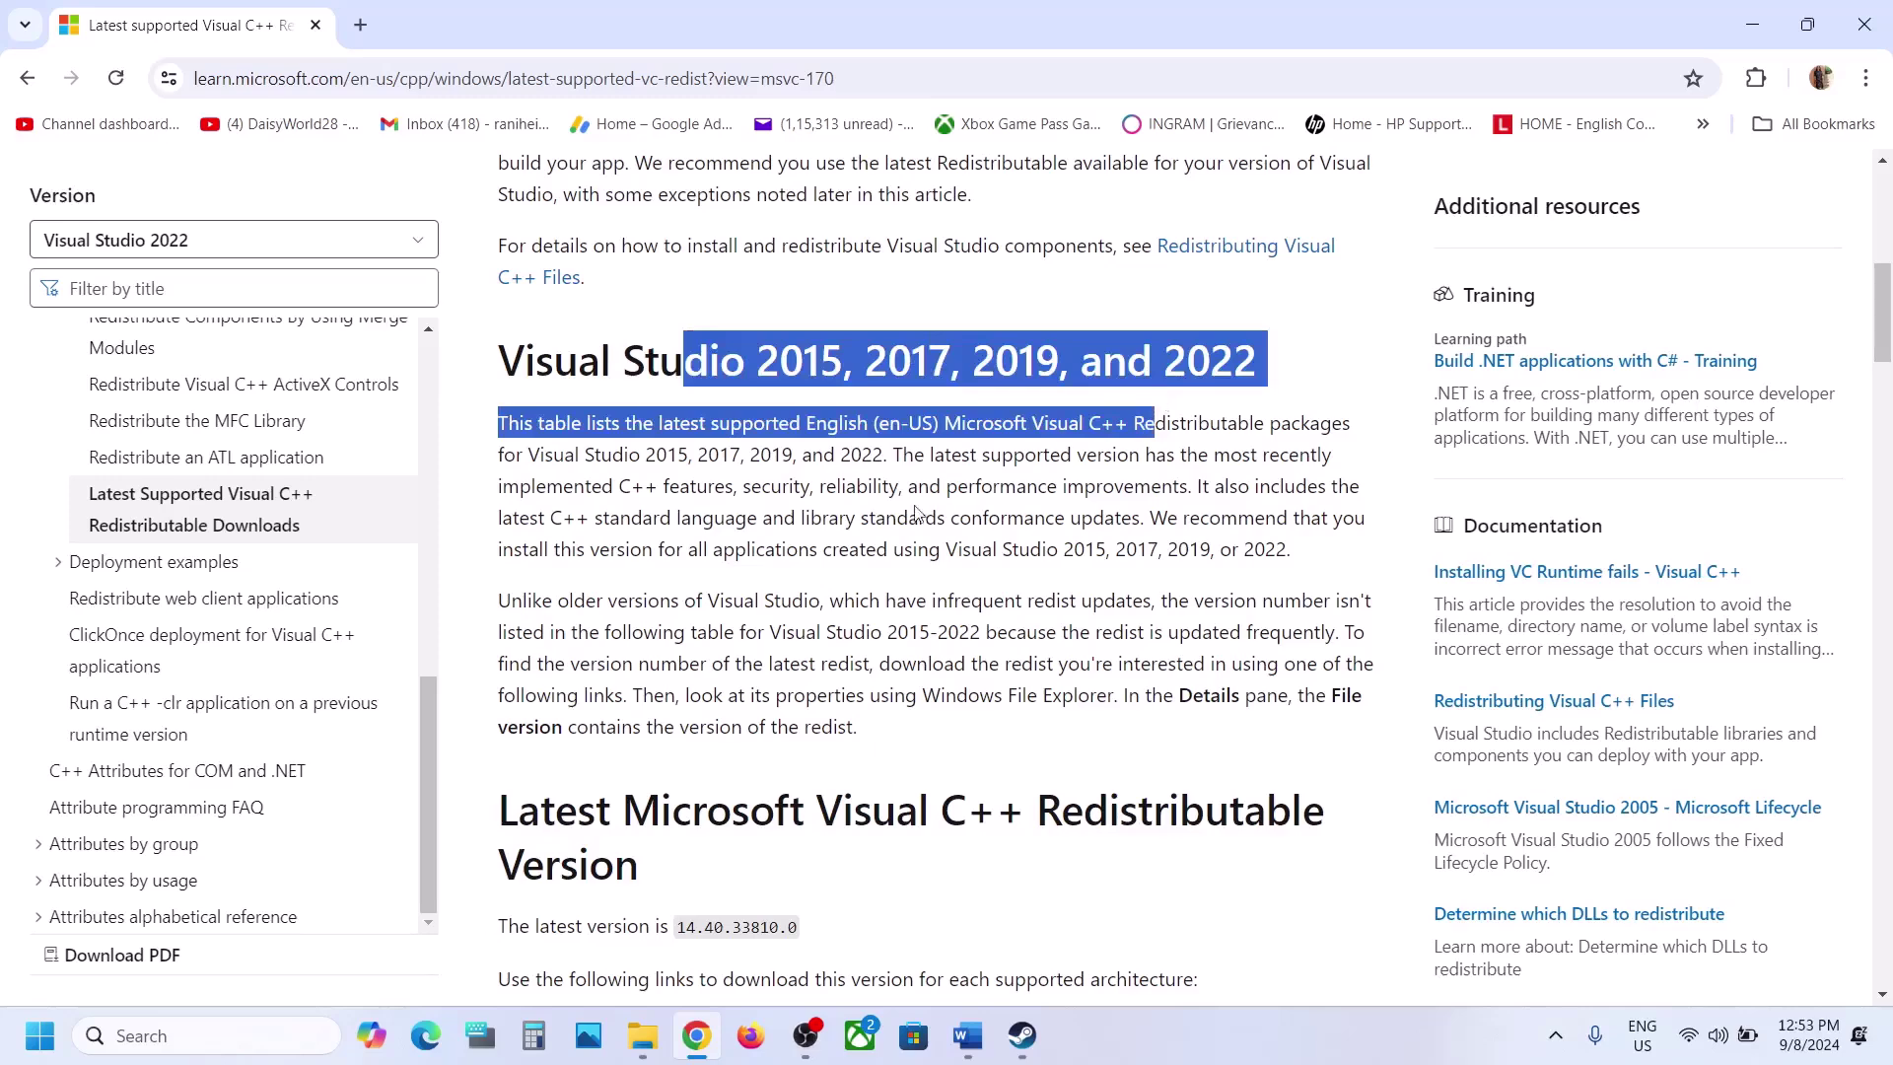
{"action": "scroll", "coordinate": [916, 512], "scroll_direction": "down", "scroll_amount": 5}
{"action": "double_click", "coordinate": [523, 582]}
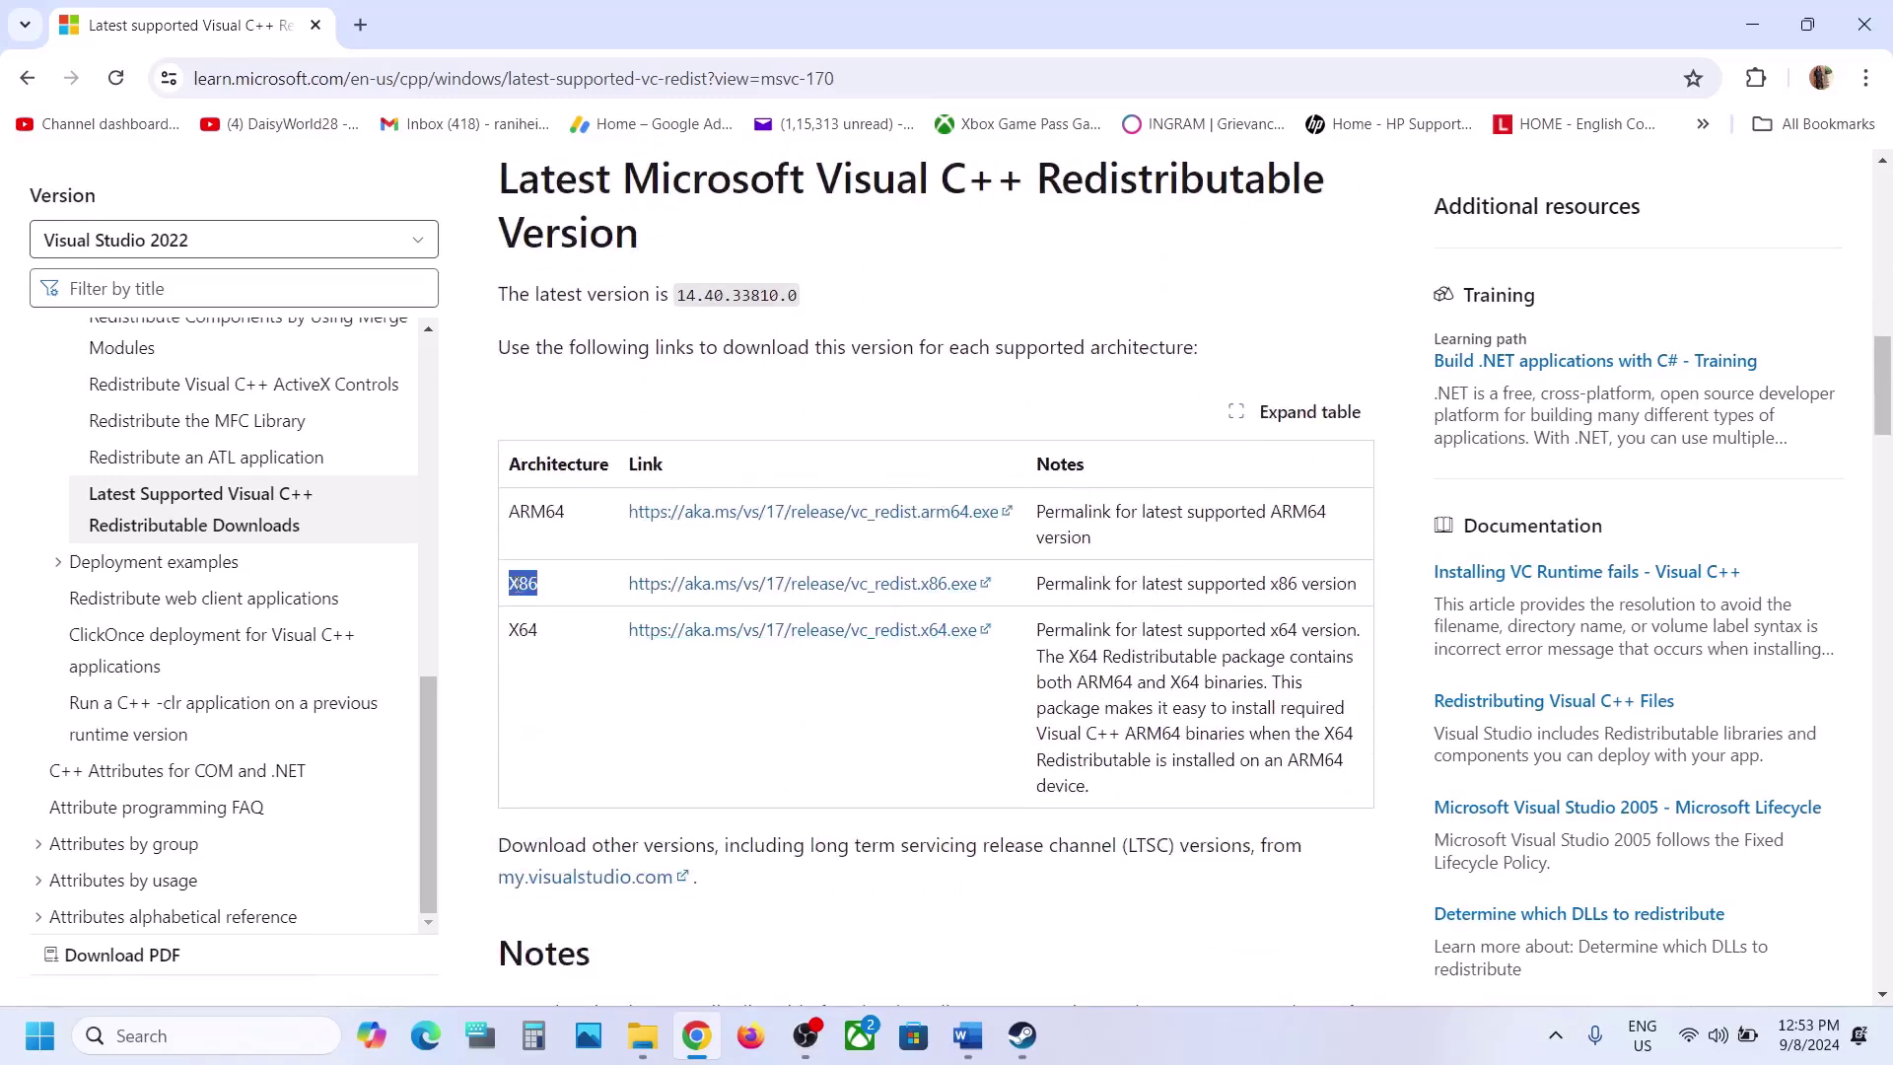
{"action": "double_click", "coordinate": [533, 629]}
{"action": "left_click_drag", "start_coordinate": [533, 629], "coordinate": [523, 591]}
{"action": "double_click", "coordinate": [522, 589]}
{"action": "left_click", "coordinate": [779, 585]}
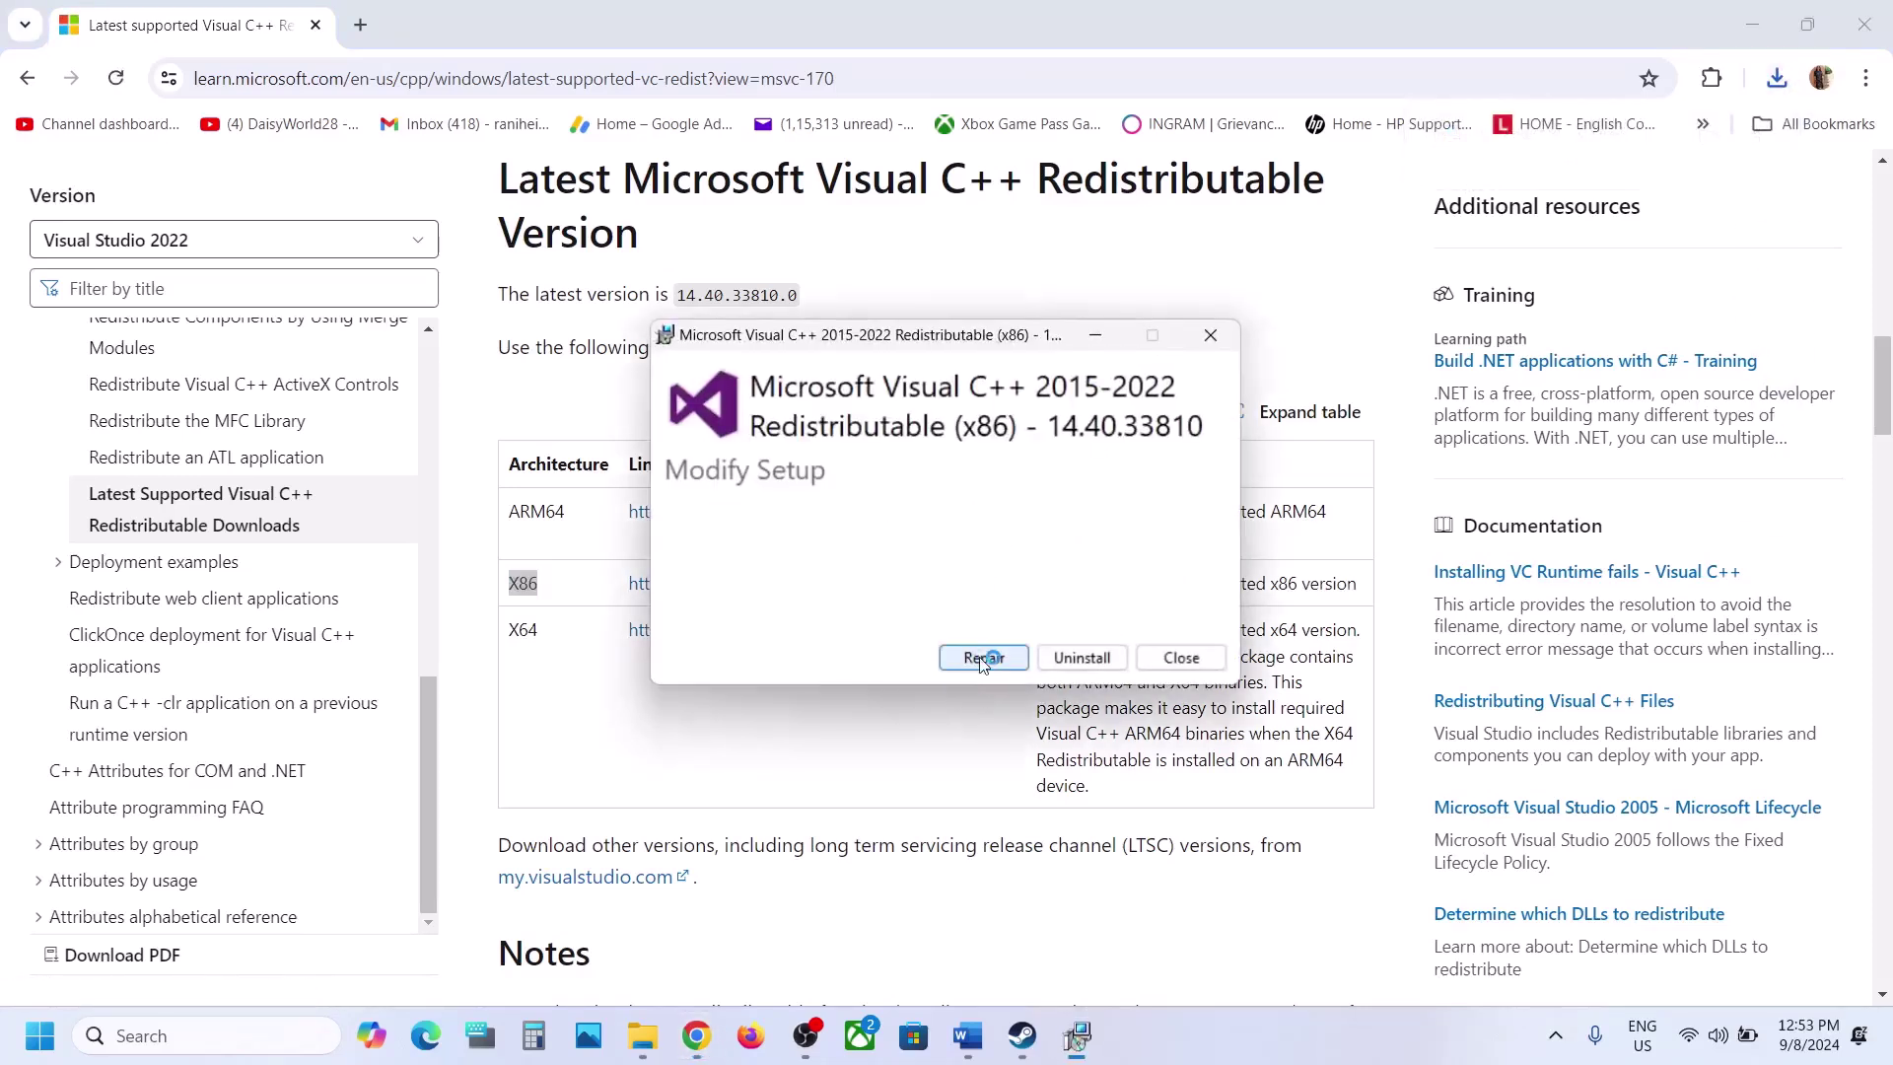
{"action": "left_click", "coordinate": [983, 658]}
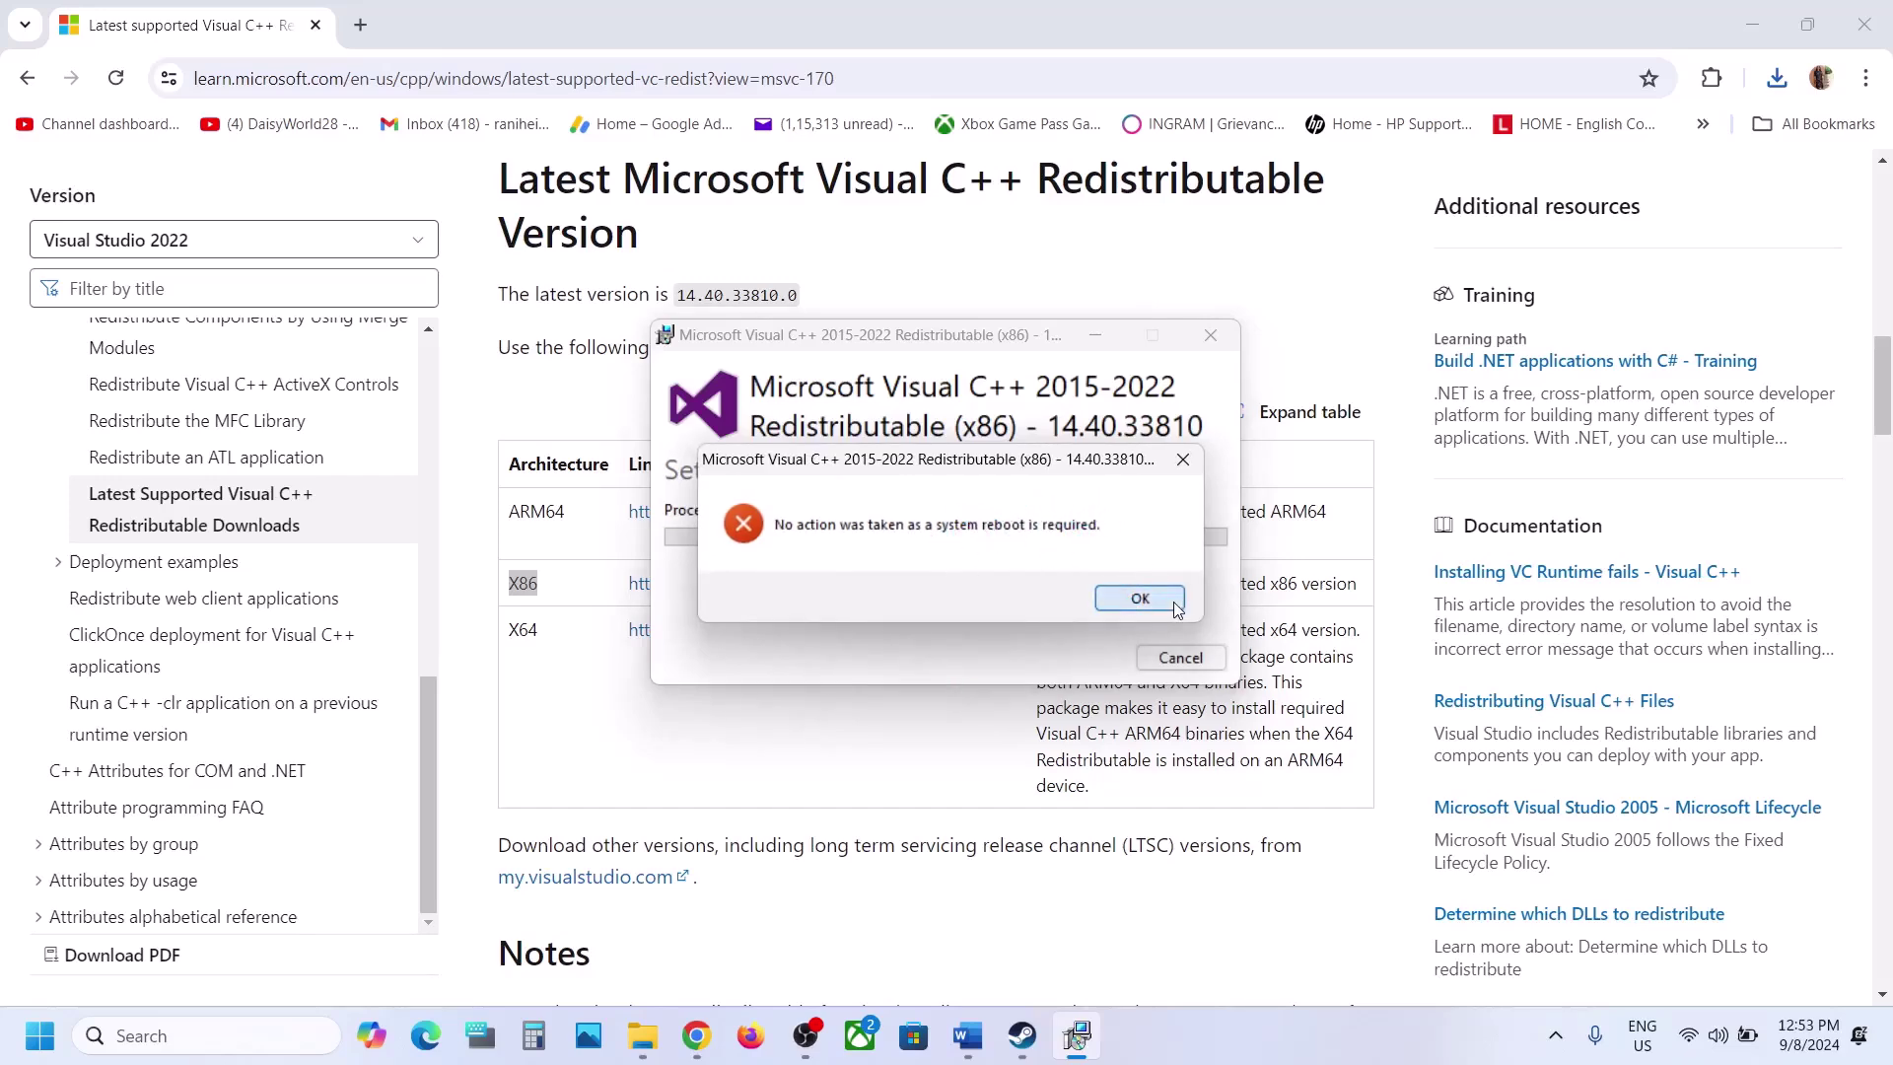
{"action": "left_click", "coordinate": [1142, 597]}
Download the X64 Visual C++ 2015-2022 Redistributable, start its Repair and move the x86 setup window aside
{"action": "double_click", "coordinate": [517, 633]}
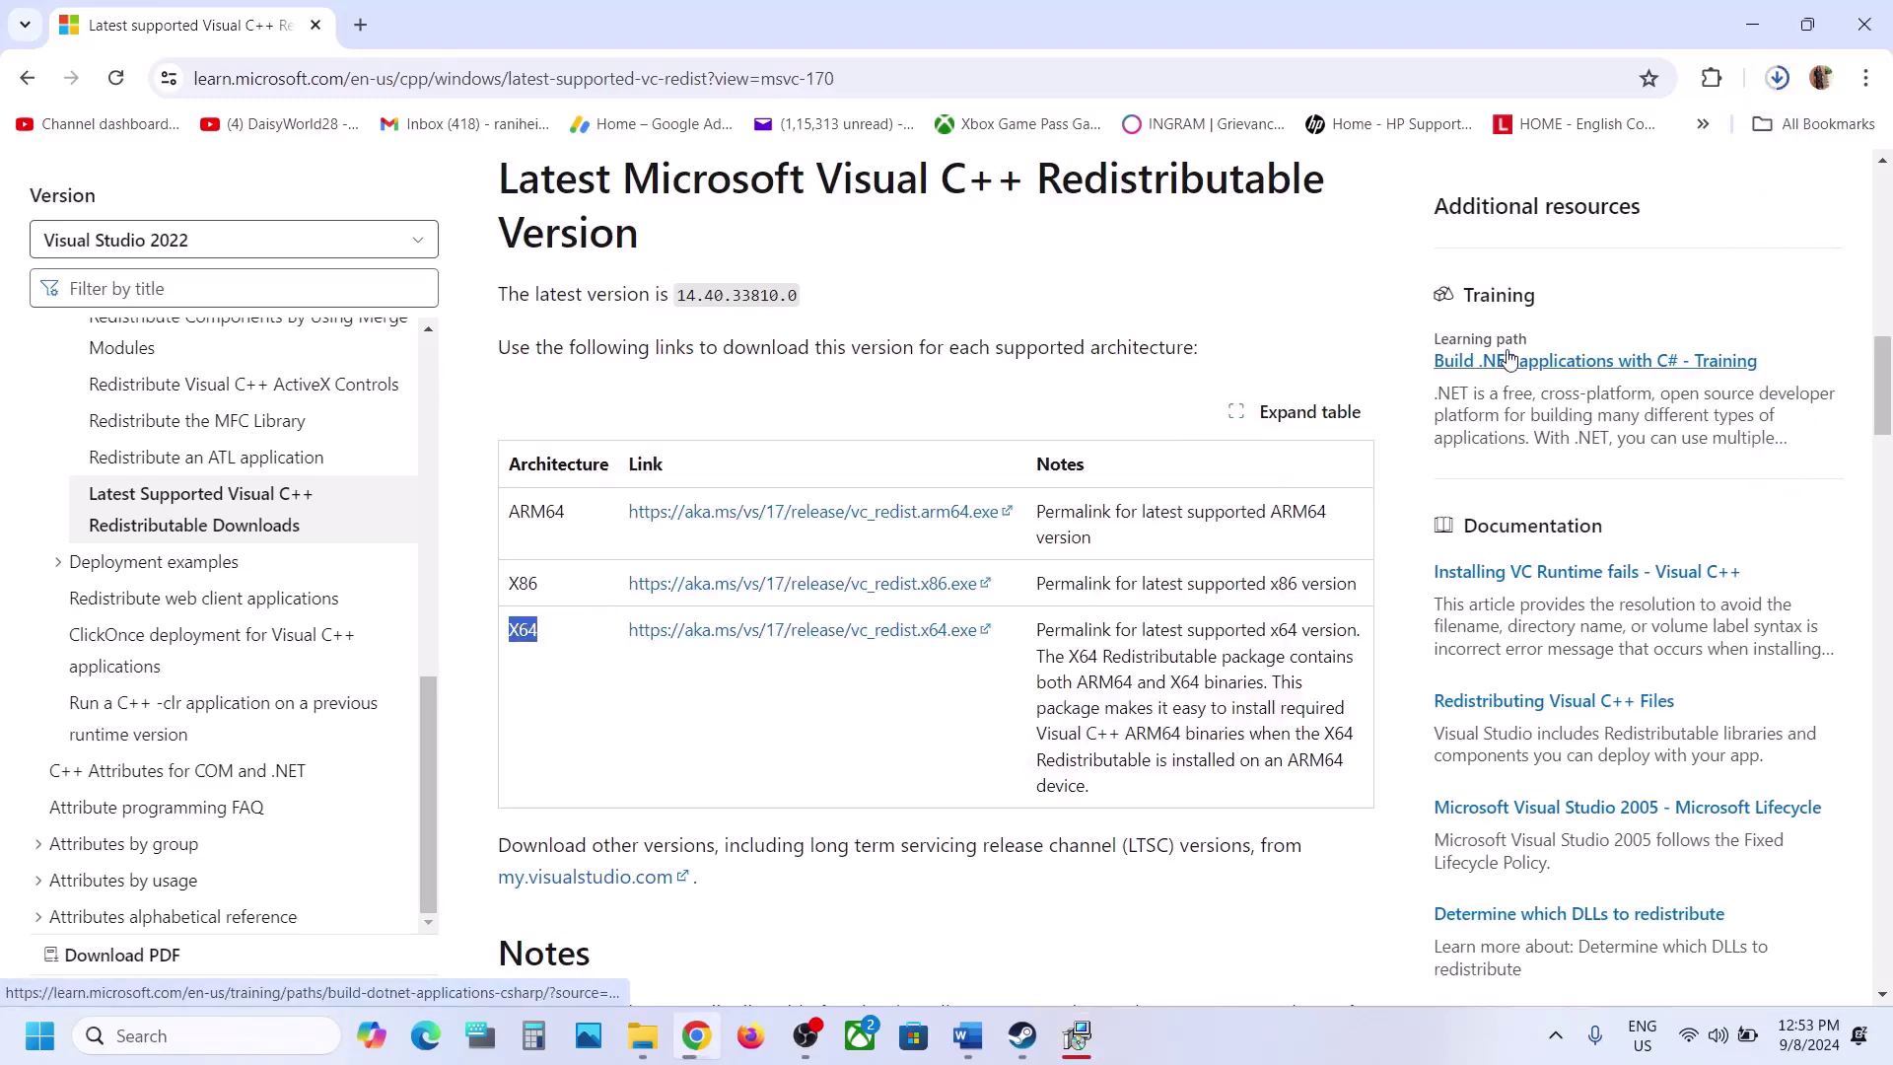
{"action": "left_click", "coordinate": [939, 638]}
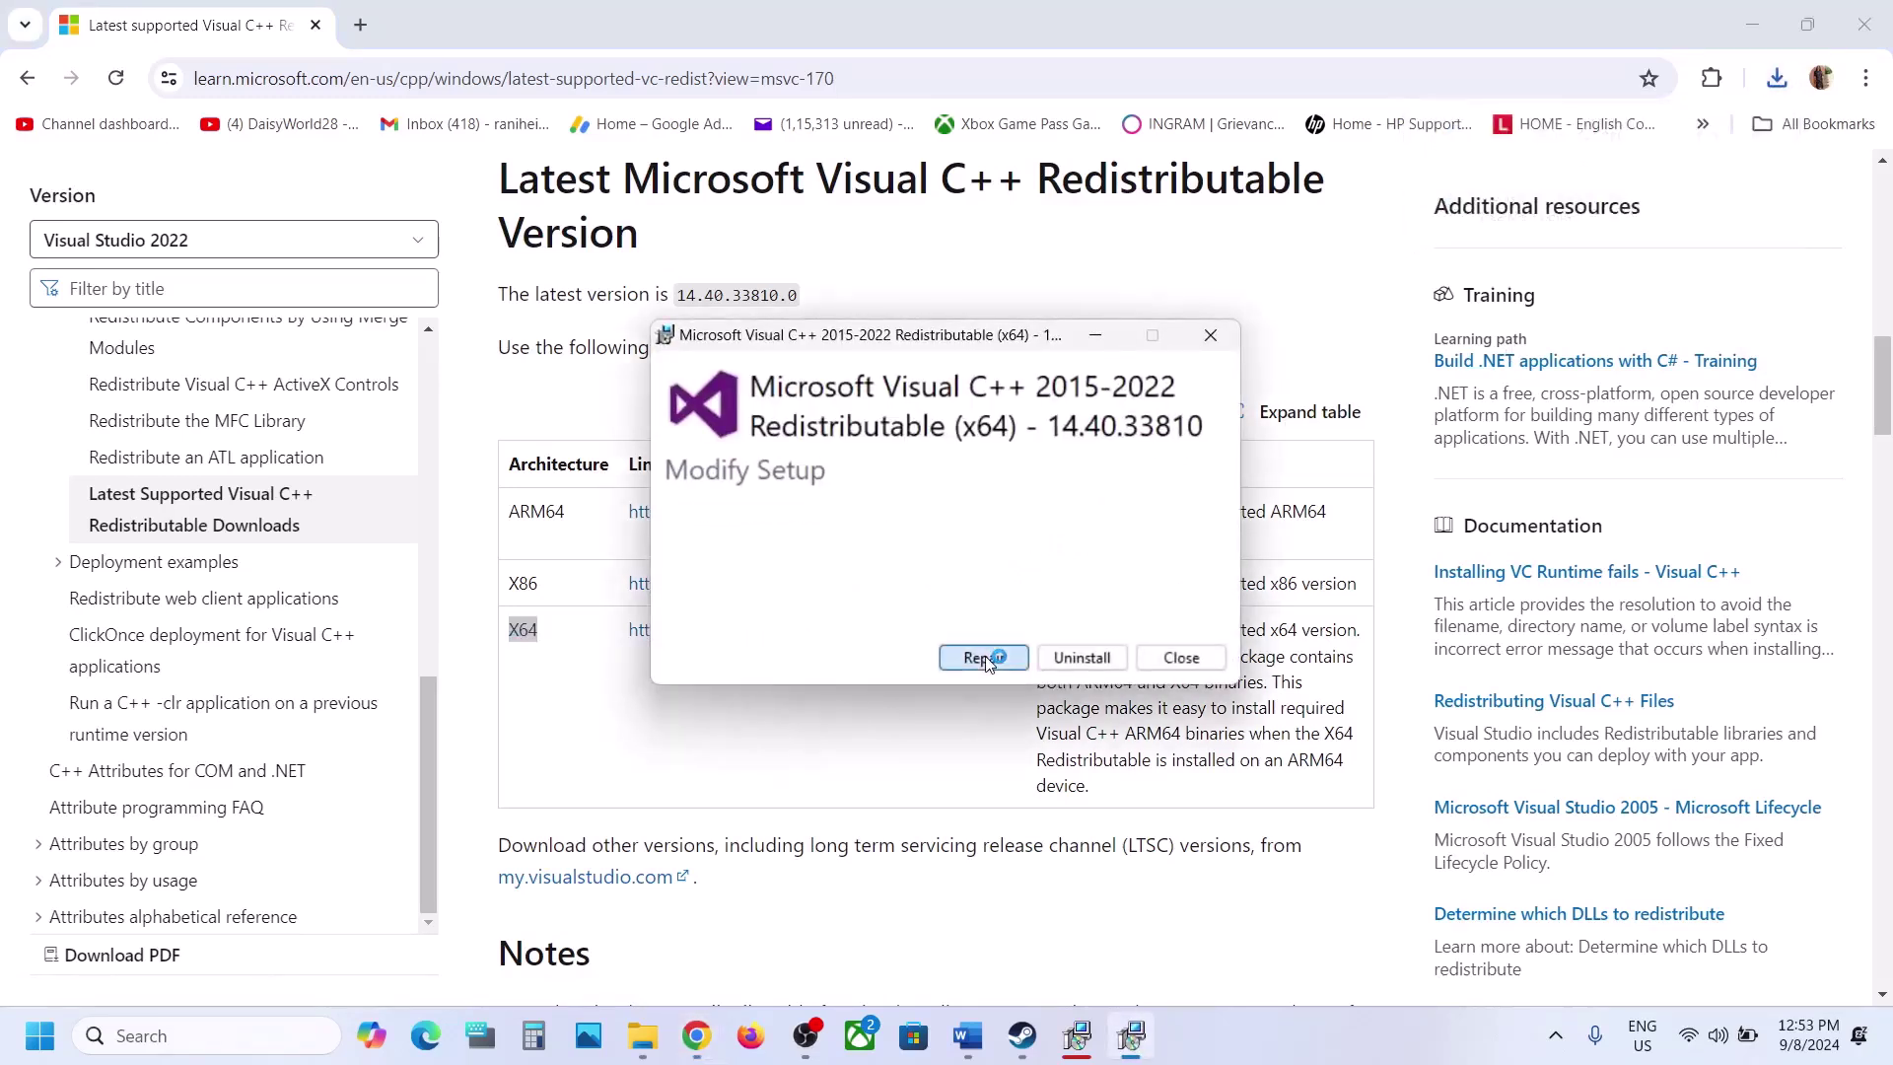
{"action": "left_click", "coordinate": [984, 657]}
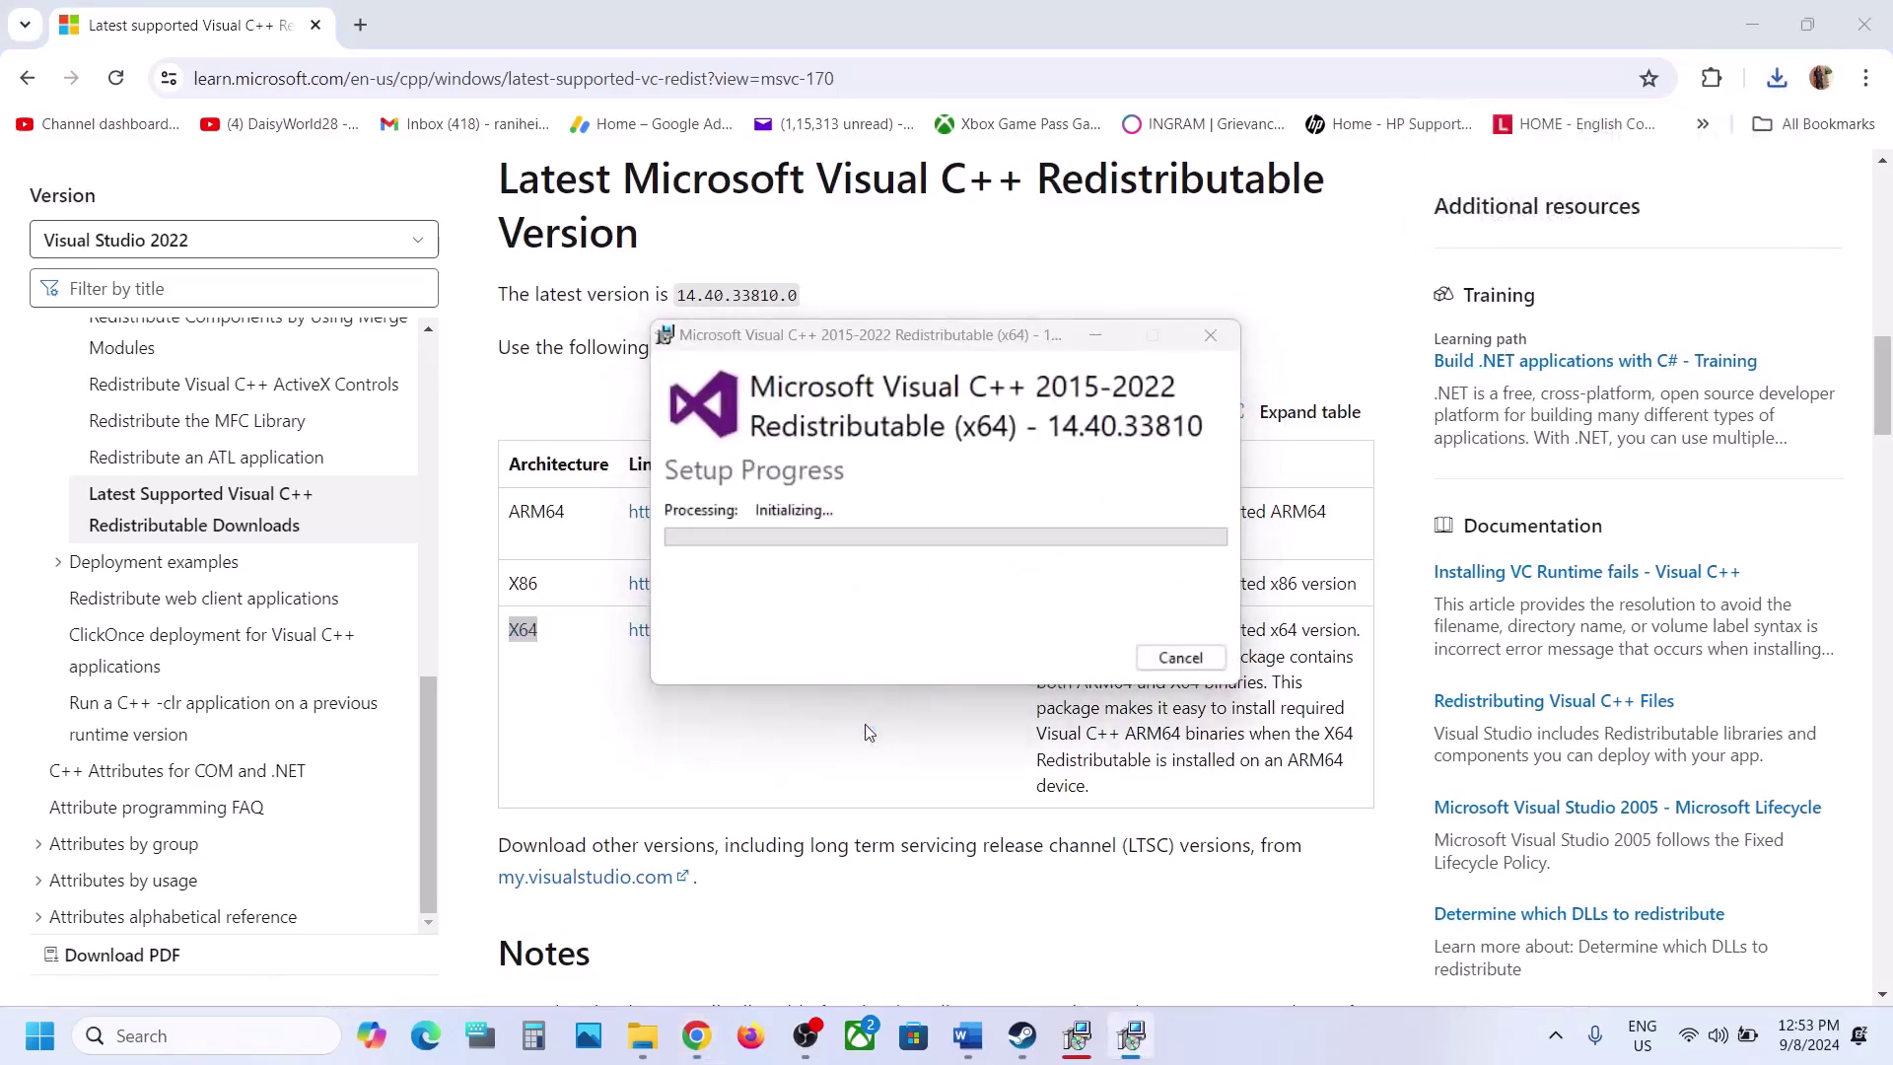
{"action": "left_click", "coordinate": [1084, 1051]}
{"action": "left_click_drag", "start_coordinate": [1012, 350], "coordinate": [358, 552]}
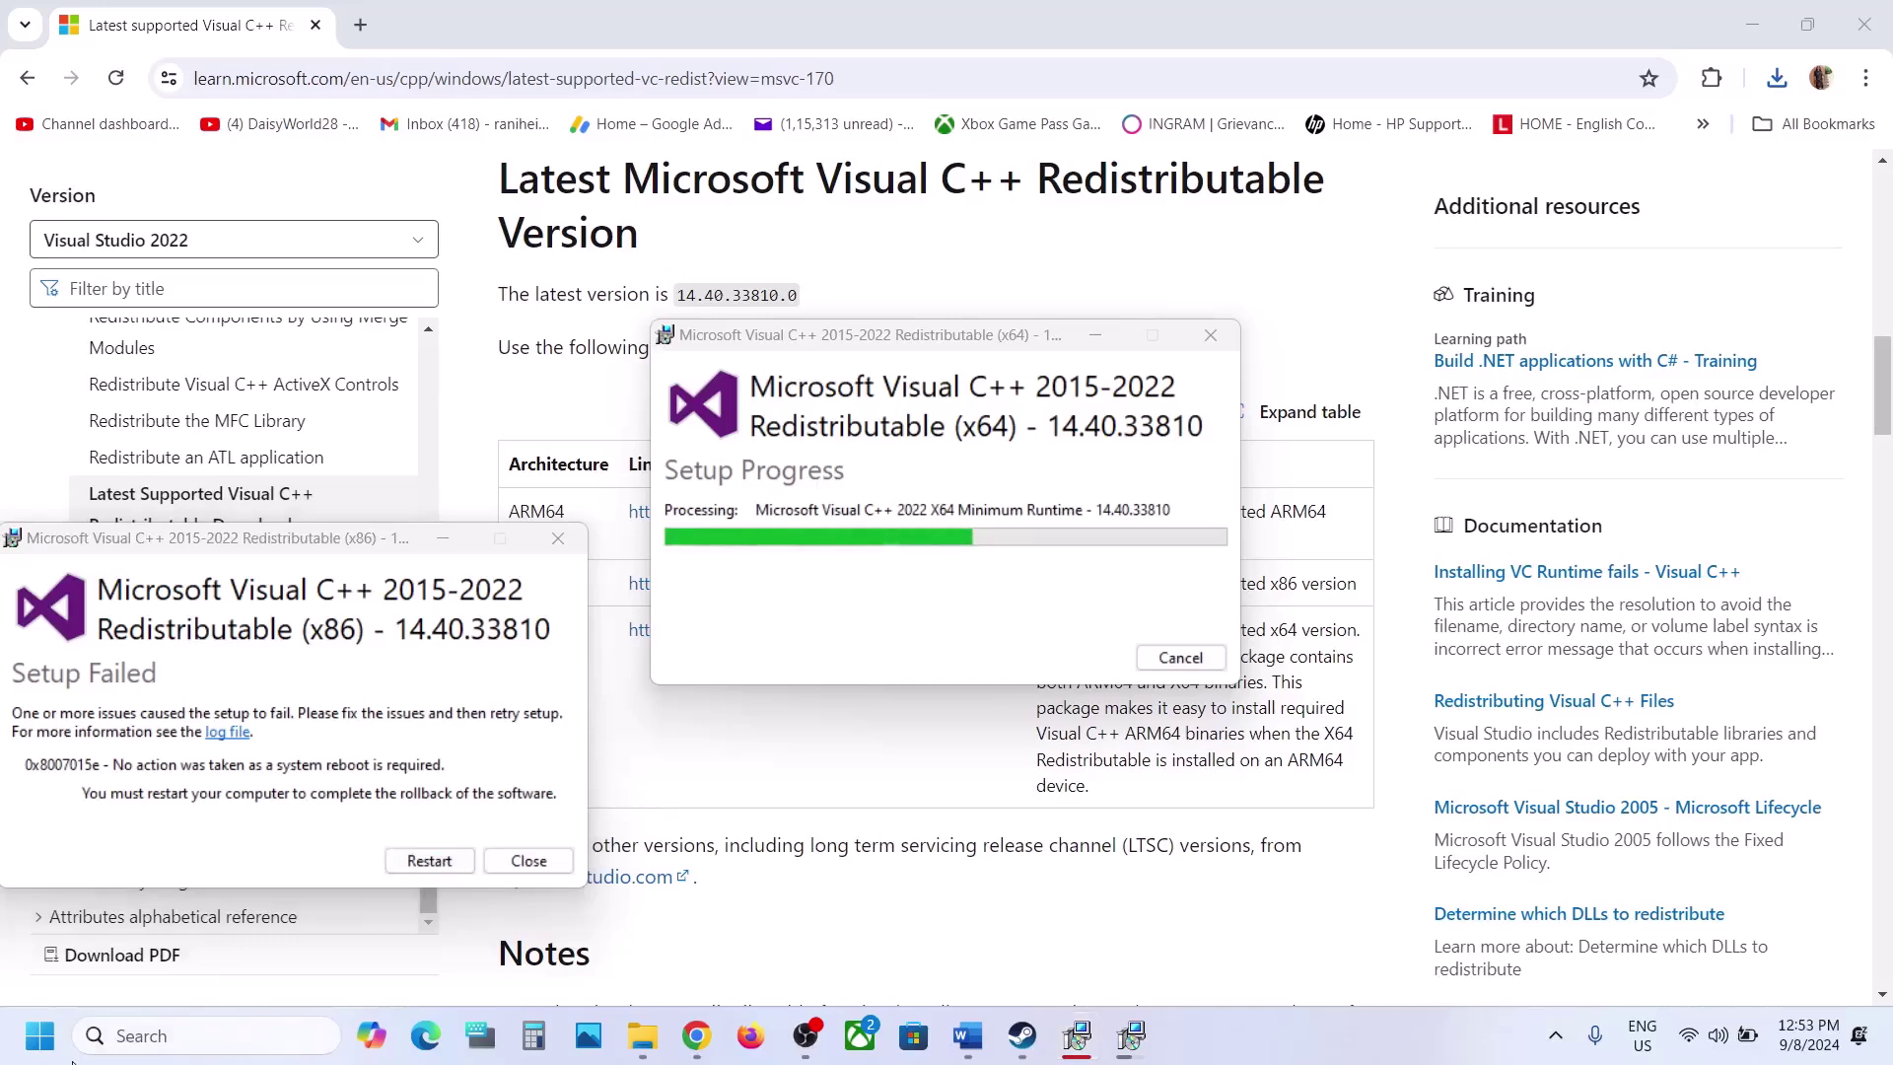
Open the Windows power options for restarting the computer, close them and switch to the Steam library
{"action": "left_click", "coordinate": [52, 1047]}
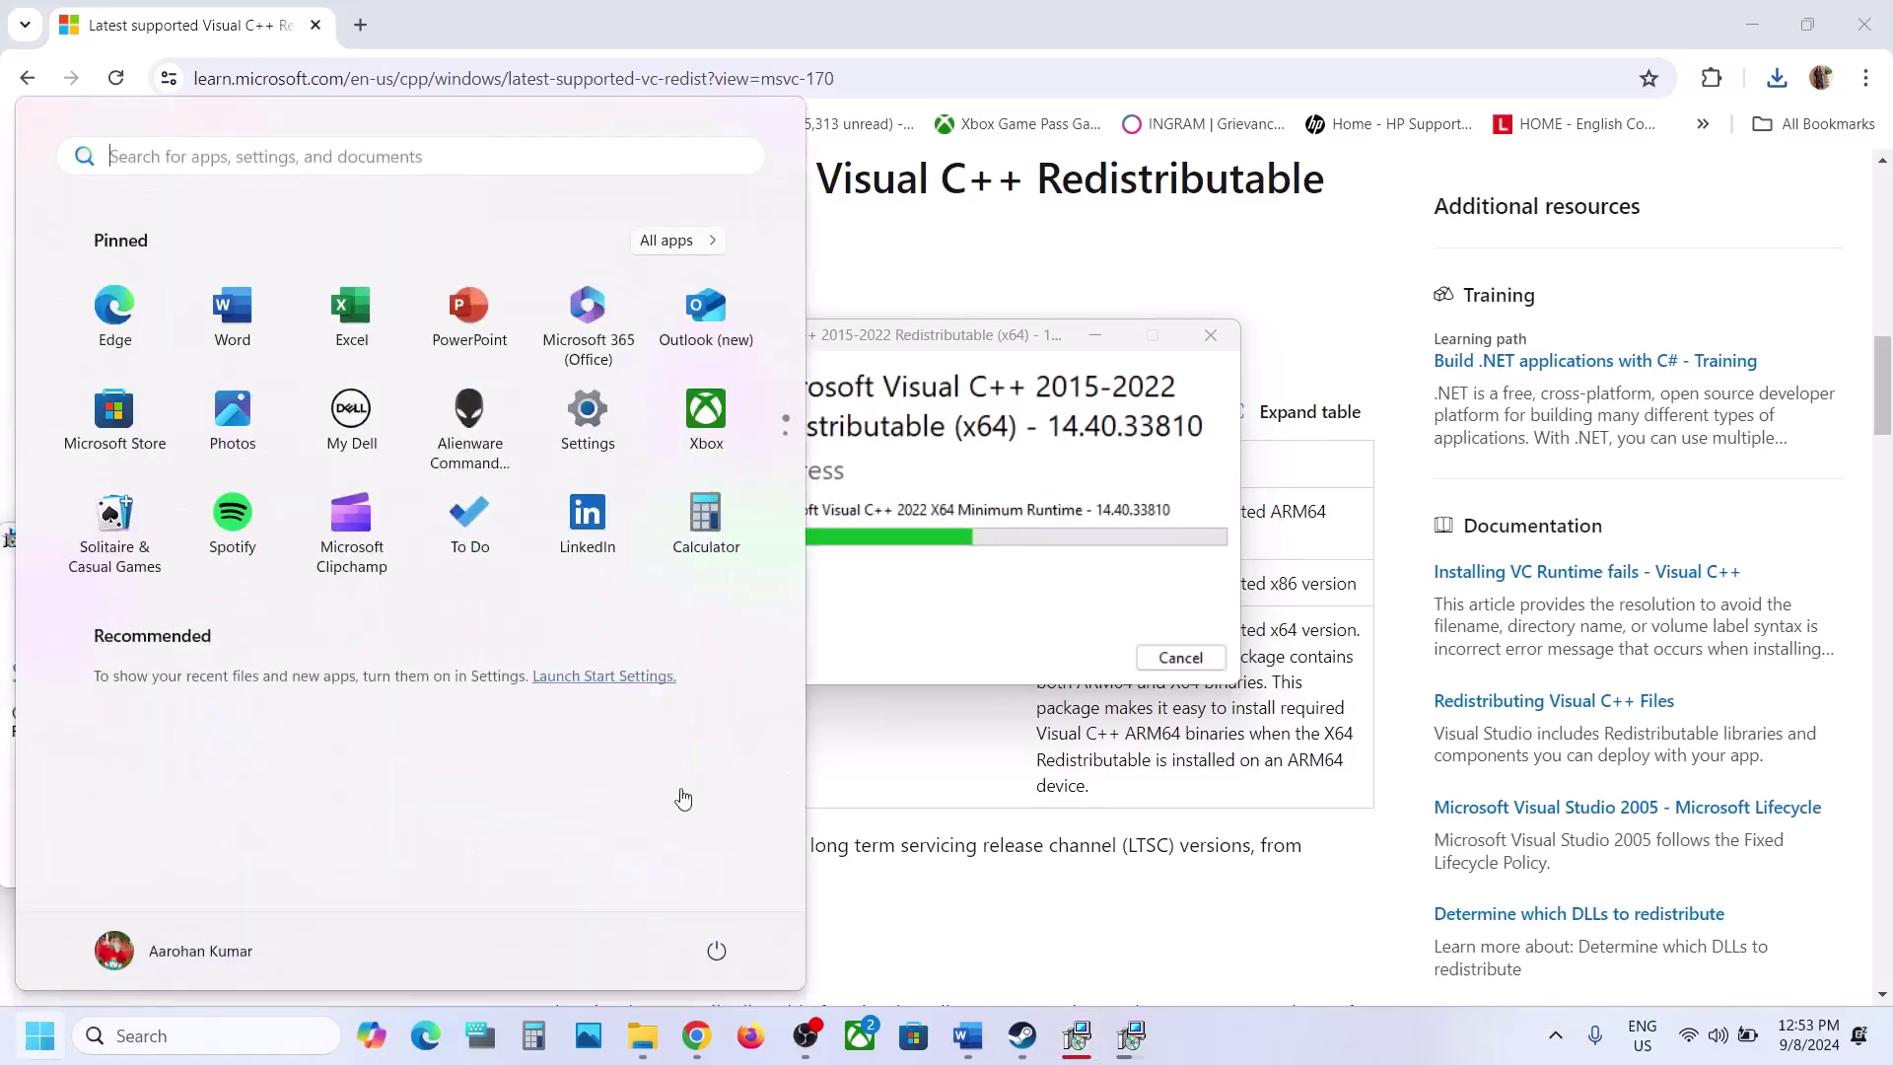
{"action": "left_click", "coordinate": [717, 950]}
{"action": "left_click", "coordinate": [986, 920]}
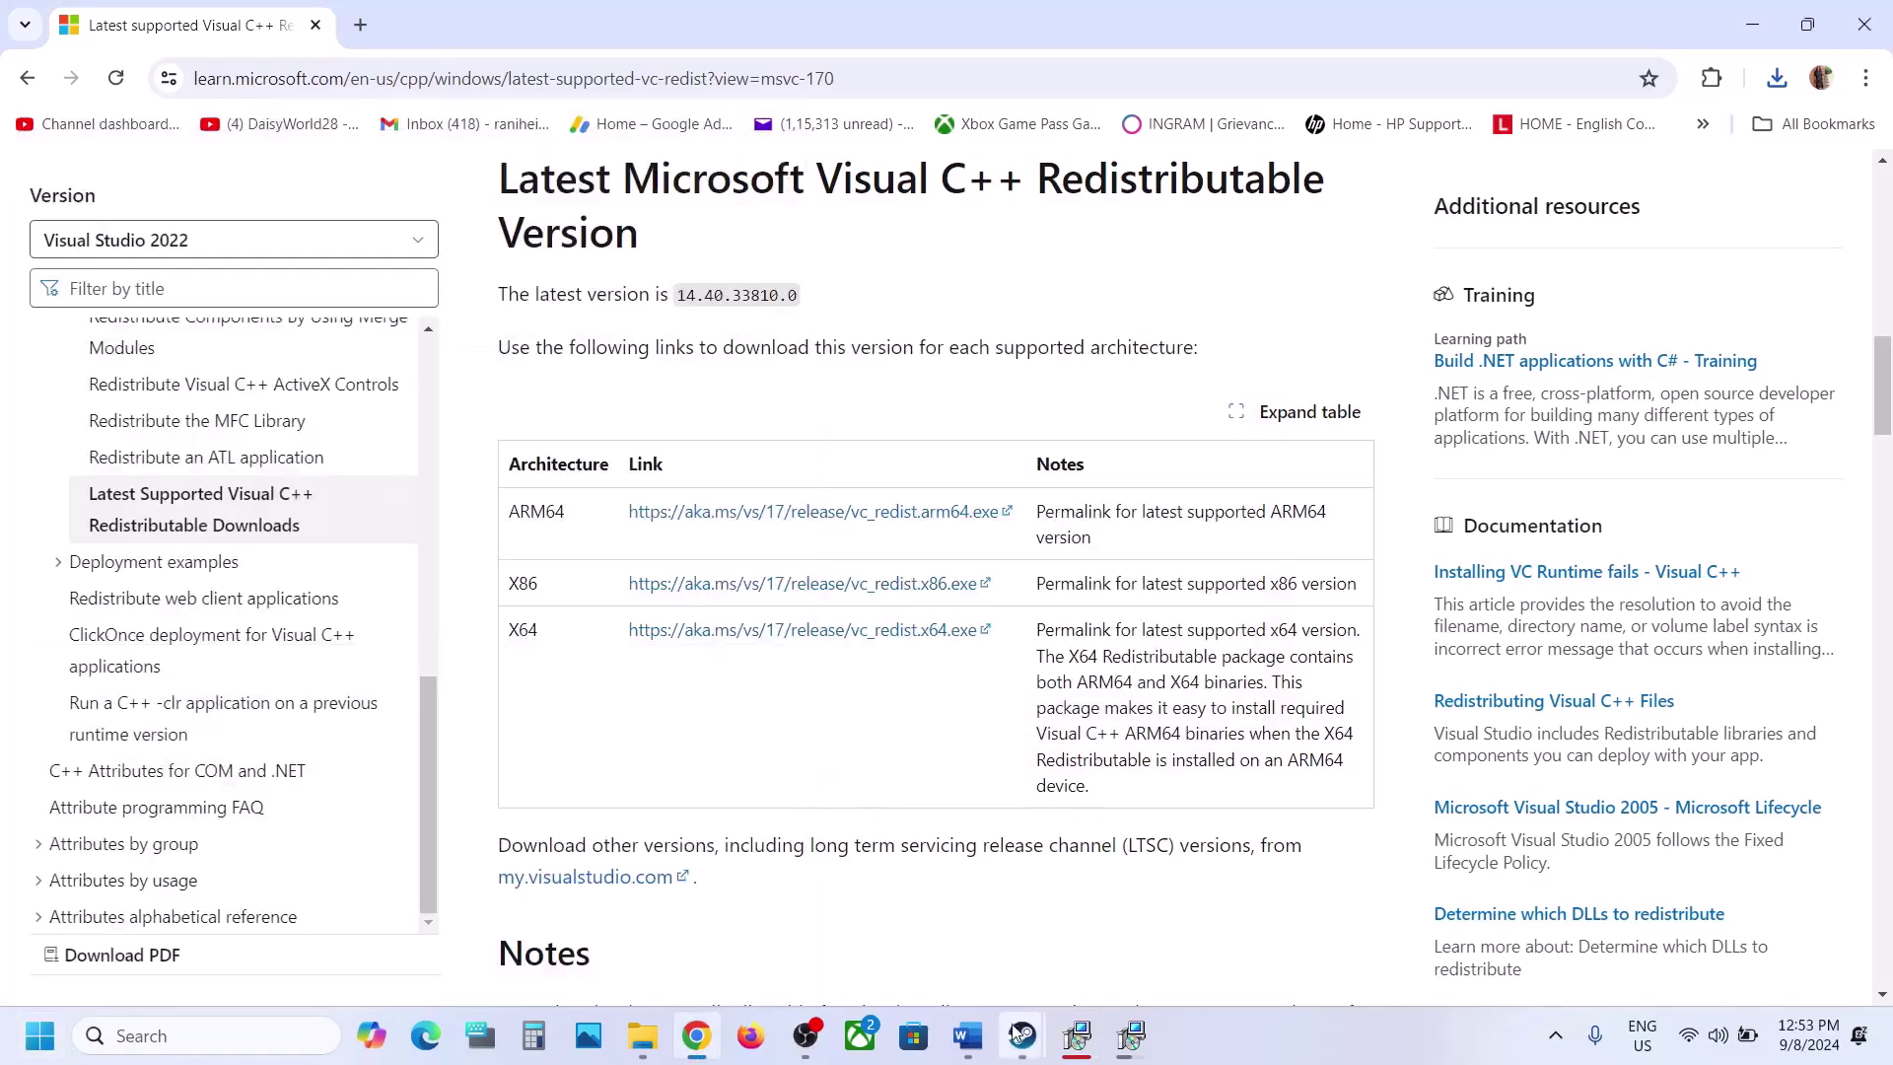
{"action": "mouse_move", "coordinate": [1021, 1035]}
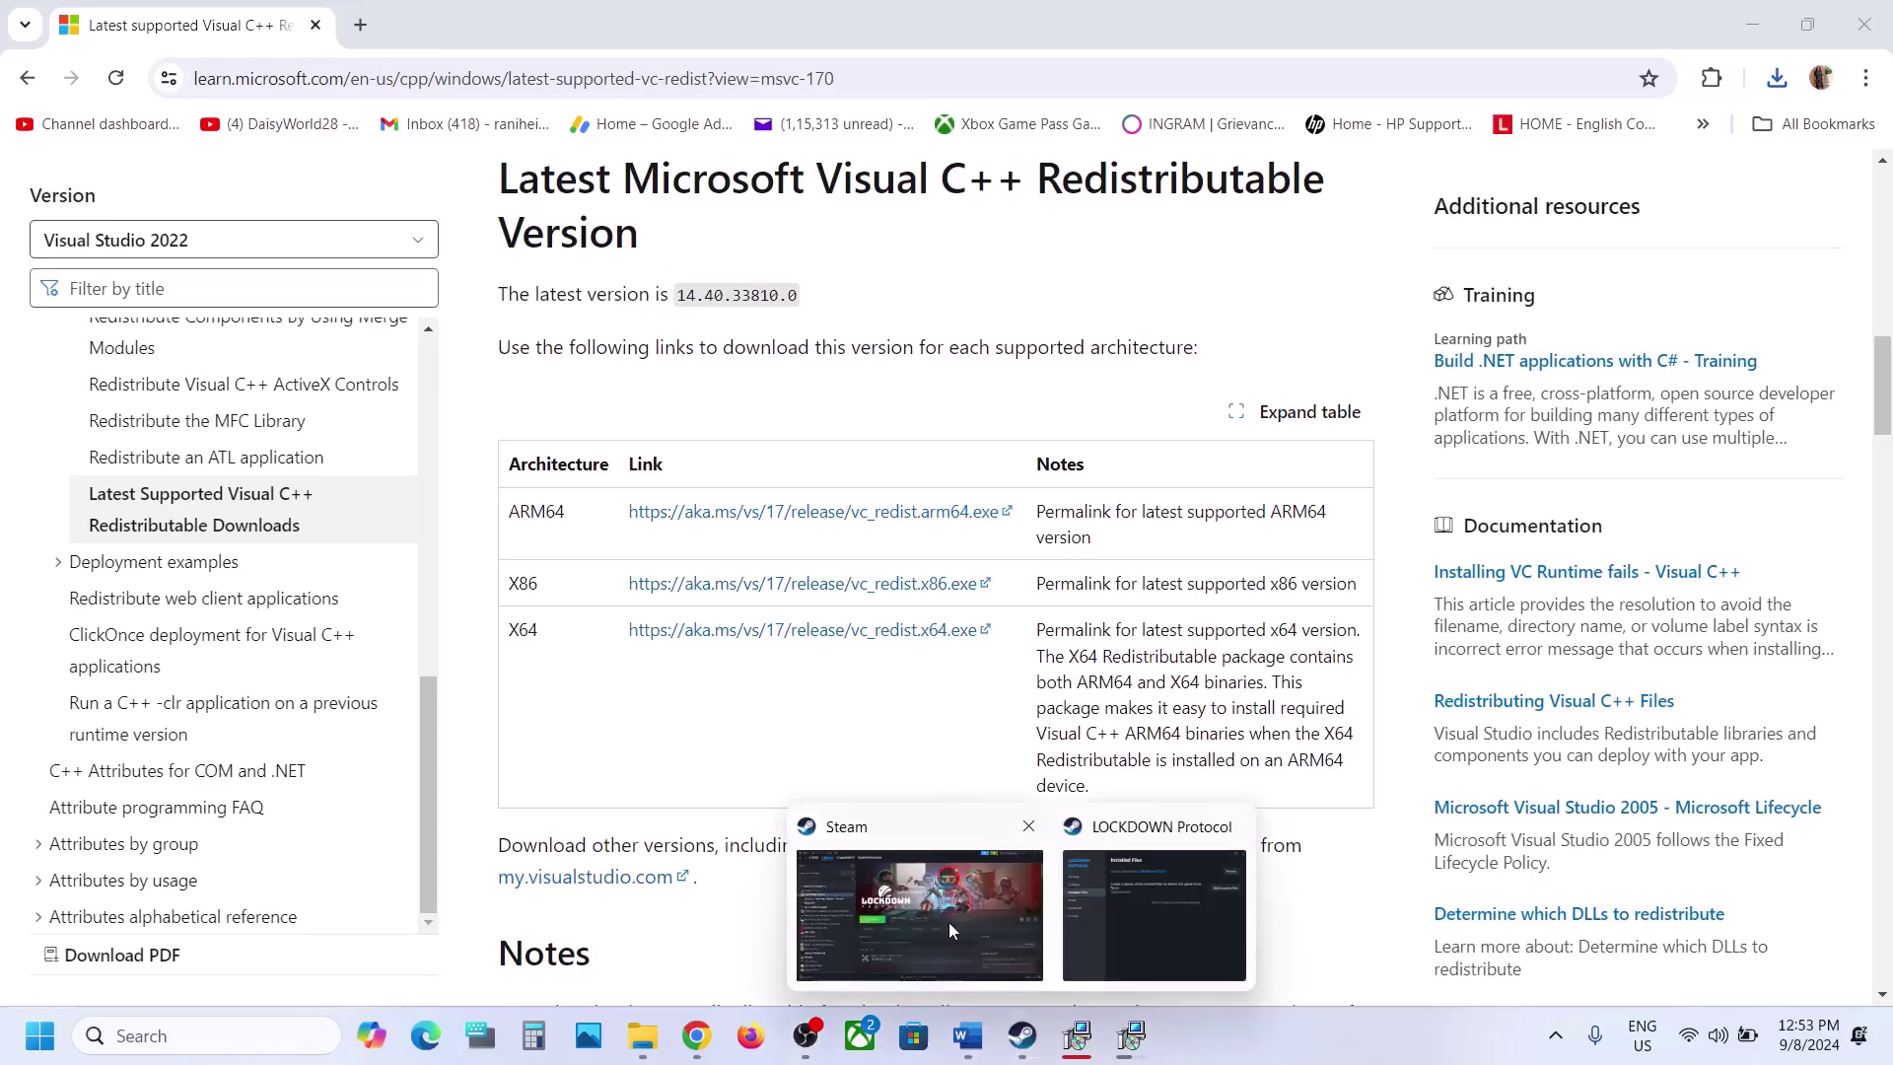
{"action": "left_click", "coordinate": [952, 931]}
Follow Step 10 of the Word document by running a check for updates in Windows Update
{"action": "left_click", "coordinate": [964, 907]}
{"action": "scroll", "coordinate": [820, 682], "scroll_direction": "down", "scroll_amount": 5}
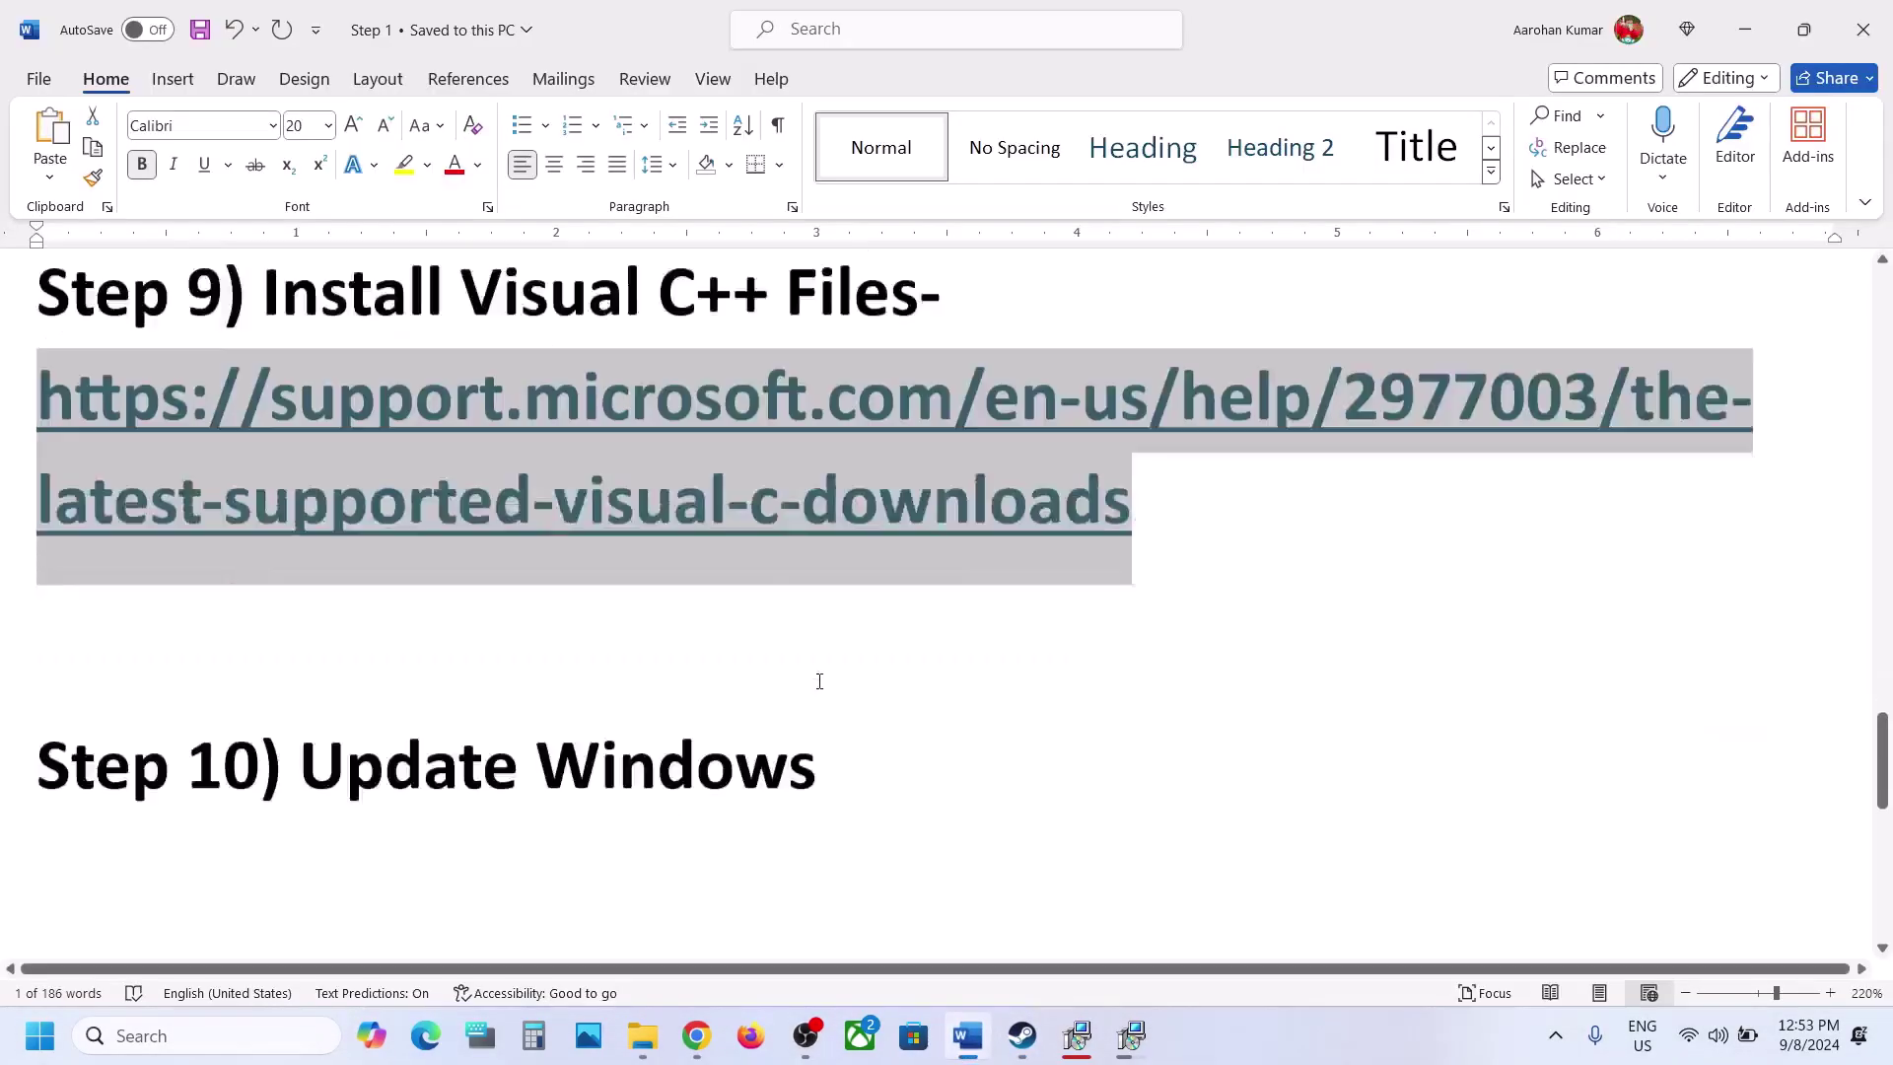
{"action": "scroll", "coordinate": [819, 681], "scroll_direction": "up", "scroll_amount": 2}
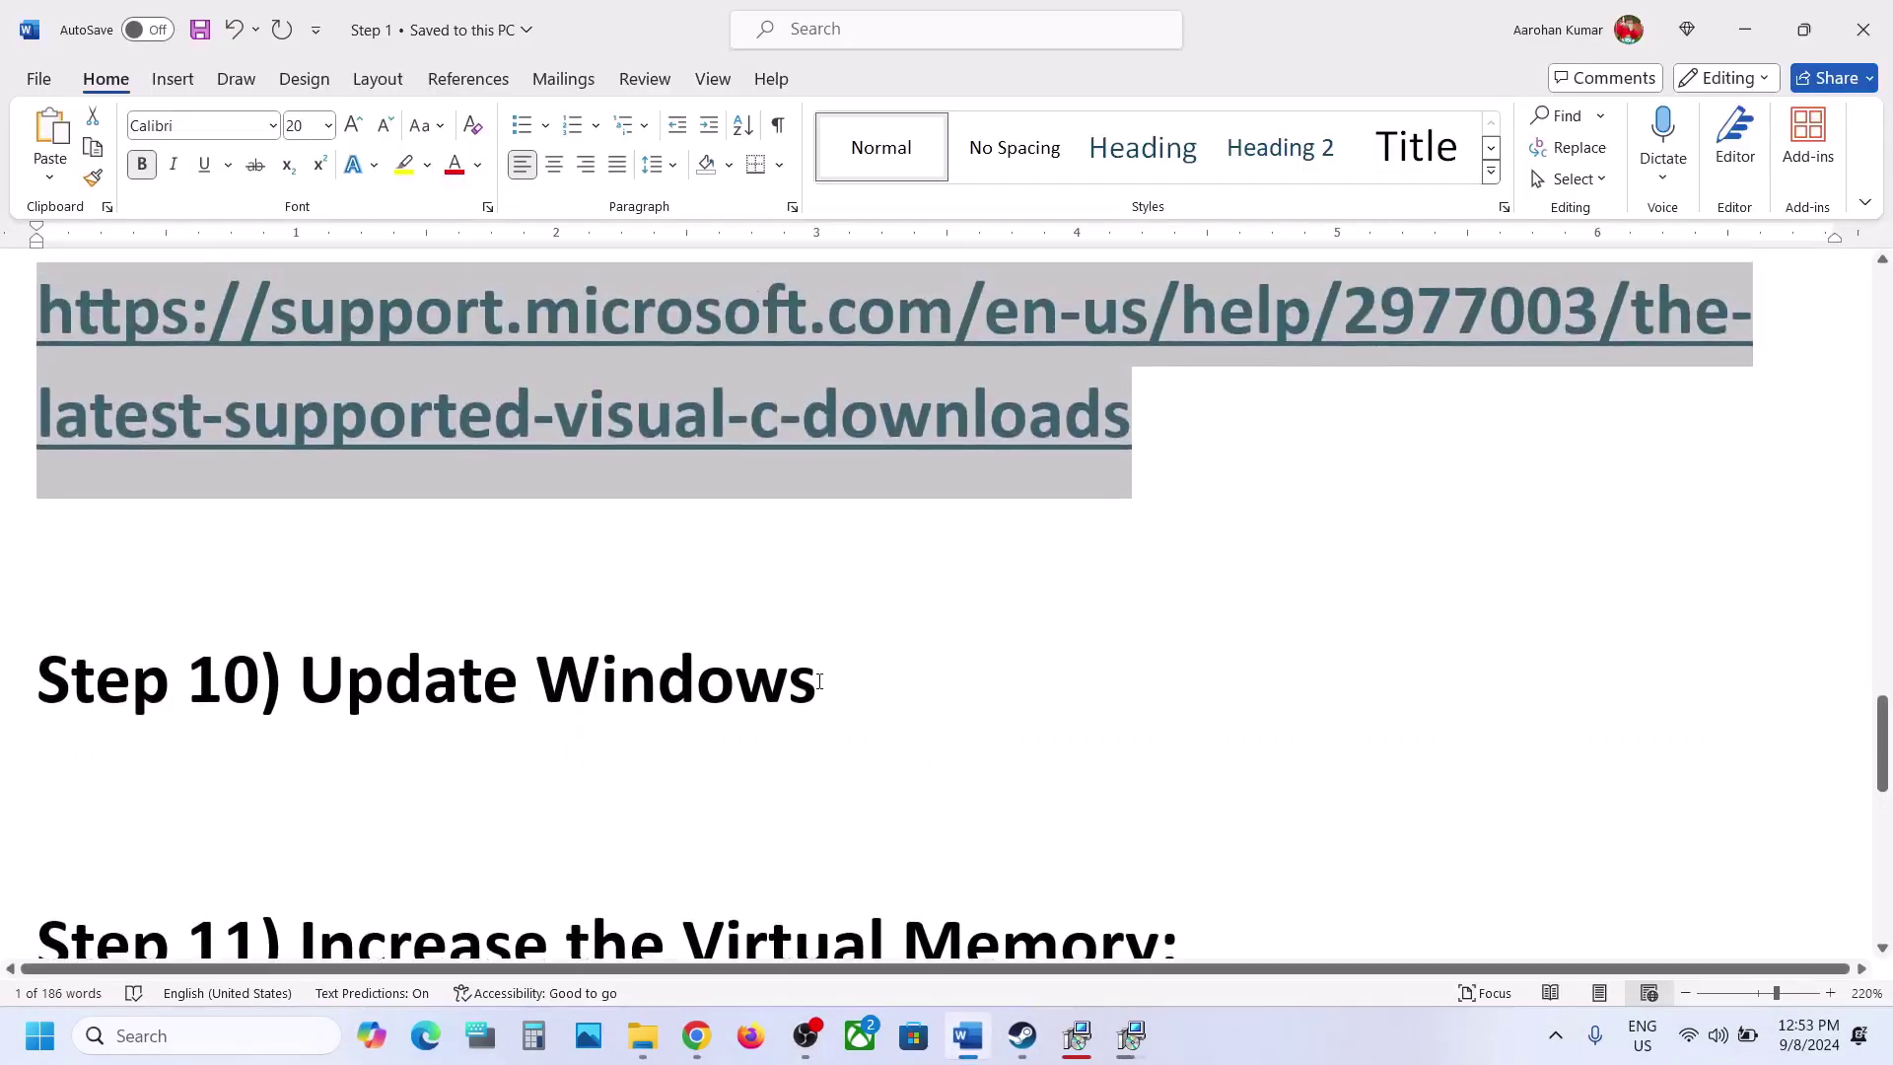
{"action": "key", "text": "super+i"}
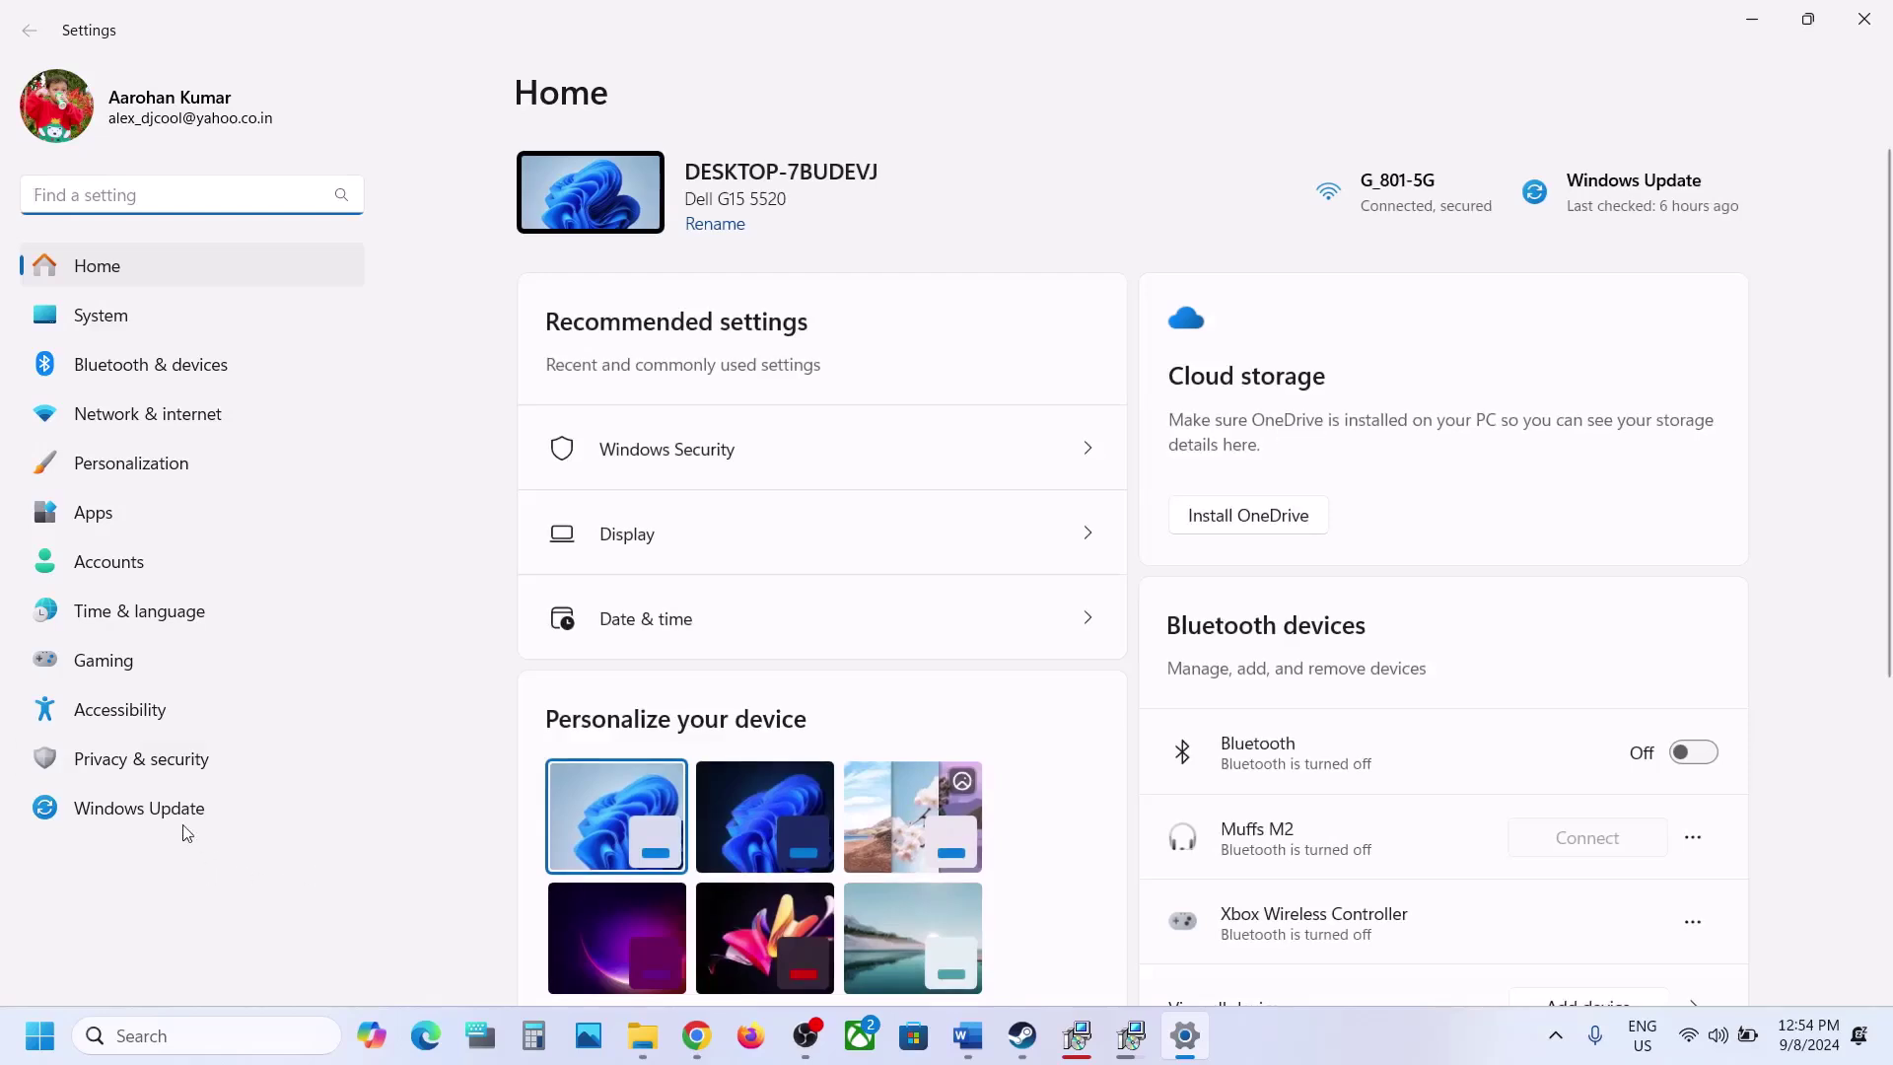
{"action": "left_click", "coordinate": [177, 811]}
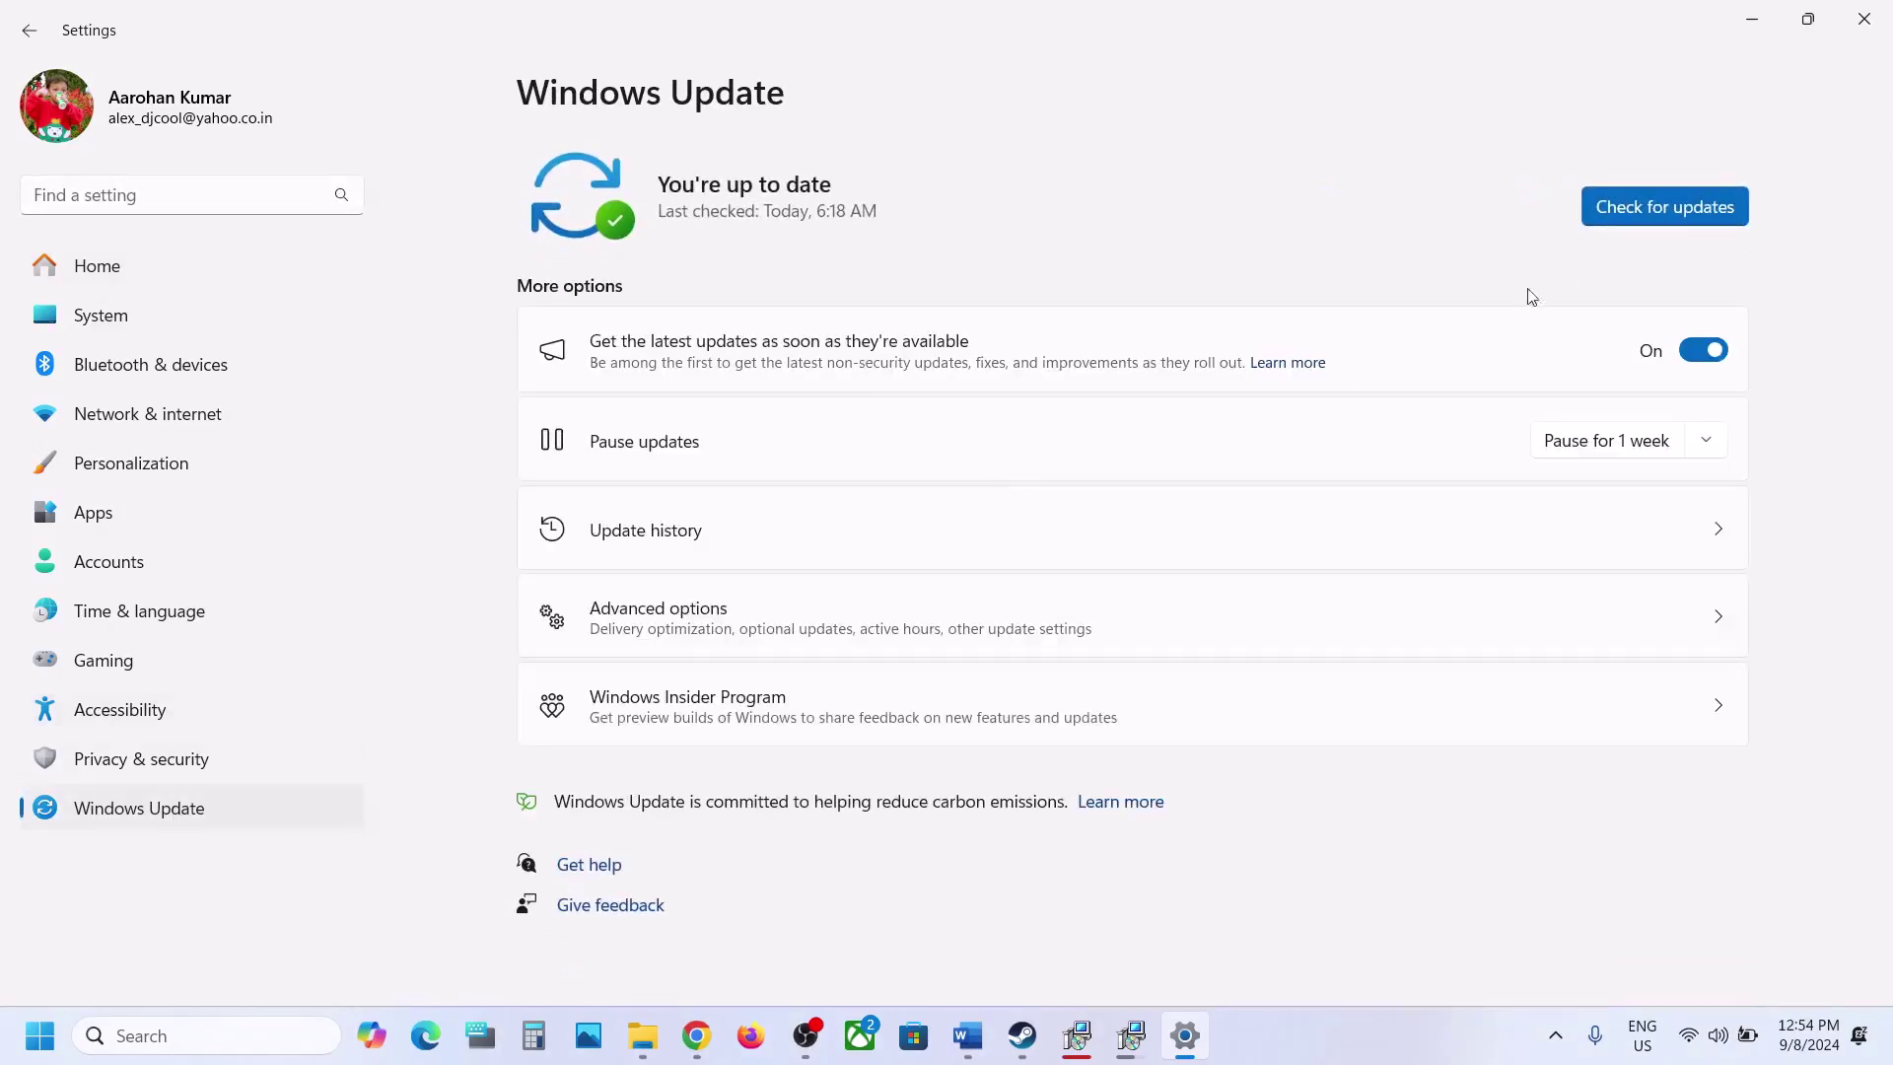
{"action": "left_click", "coordinate": [1631, 203]}
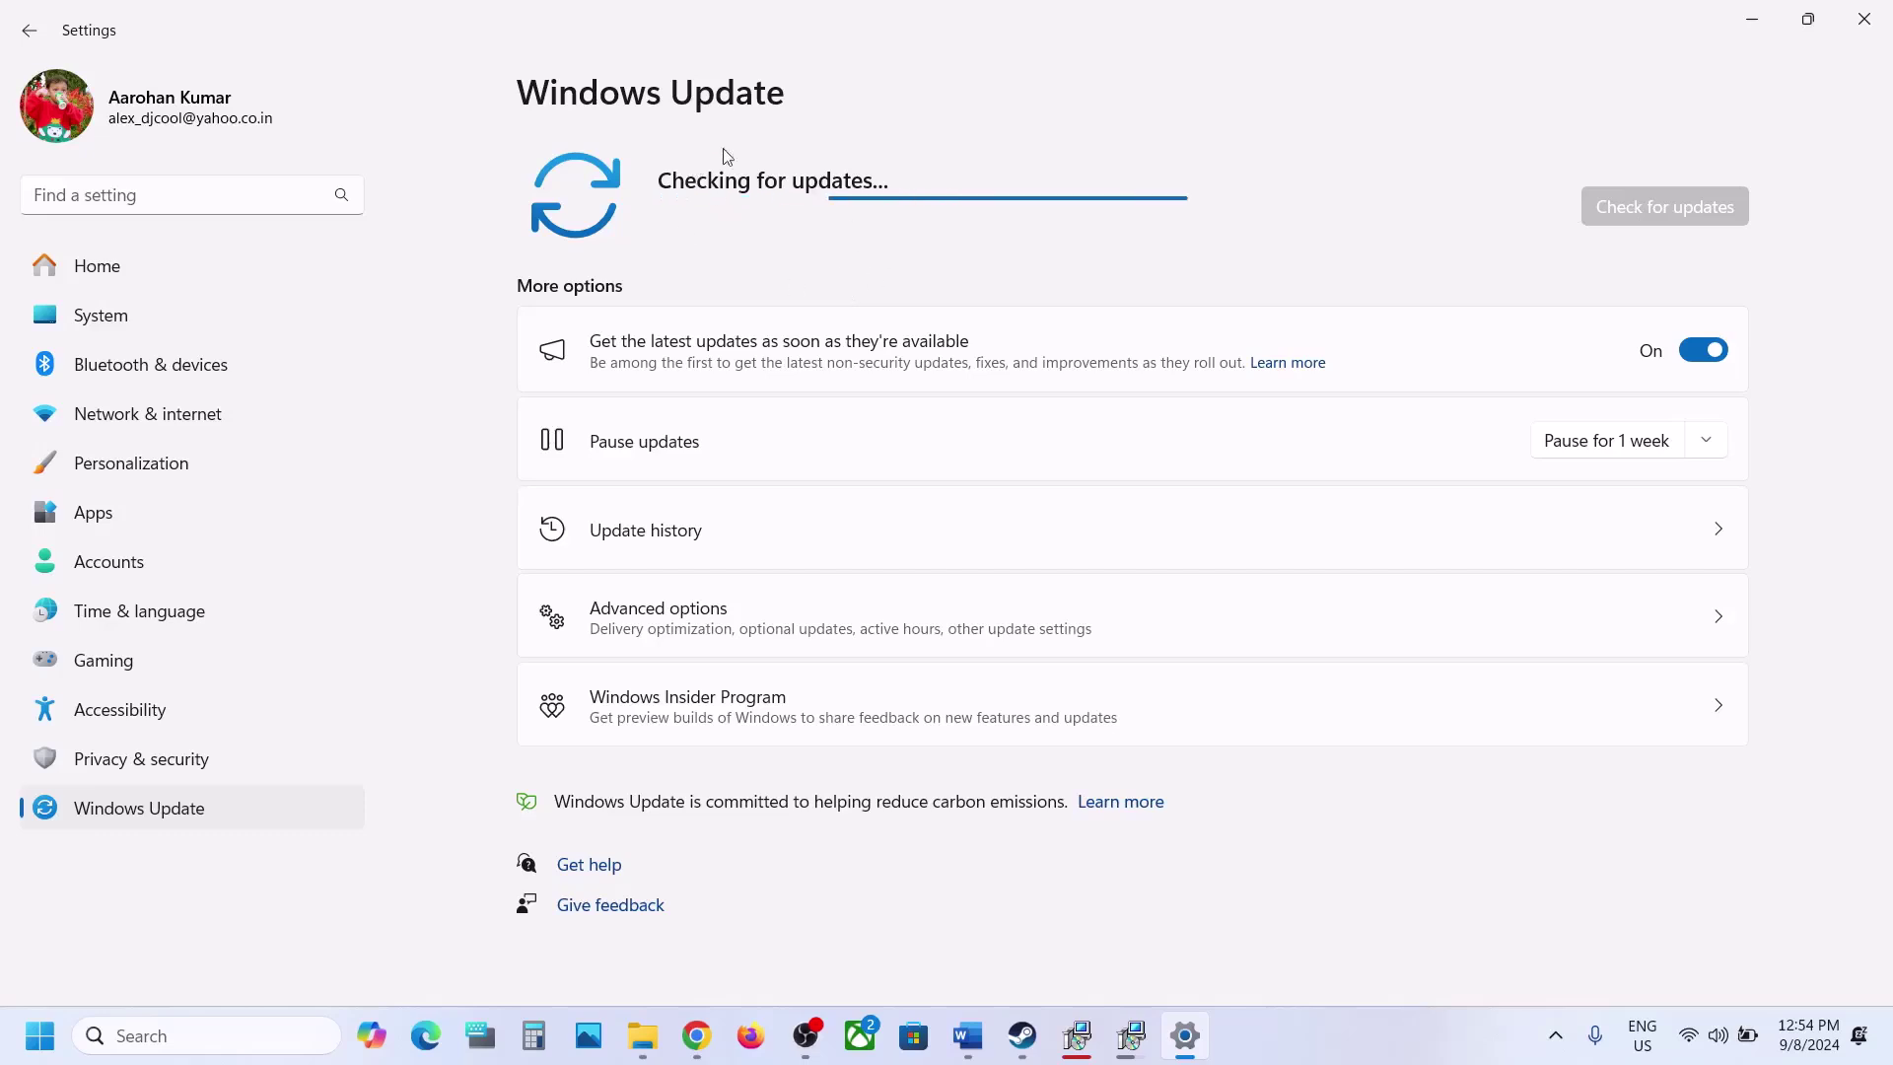
Show the restart option in the Windows power options and return to LOCKDOWN Protocol's page in Steam
{"action": "left_click", "coordinate": [40, 1036]}
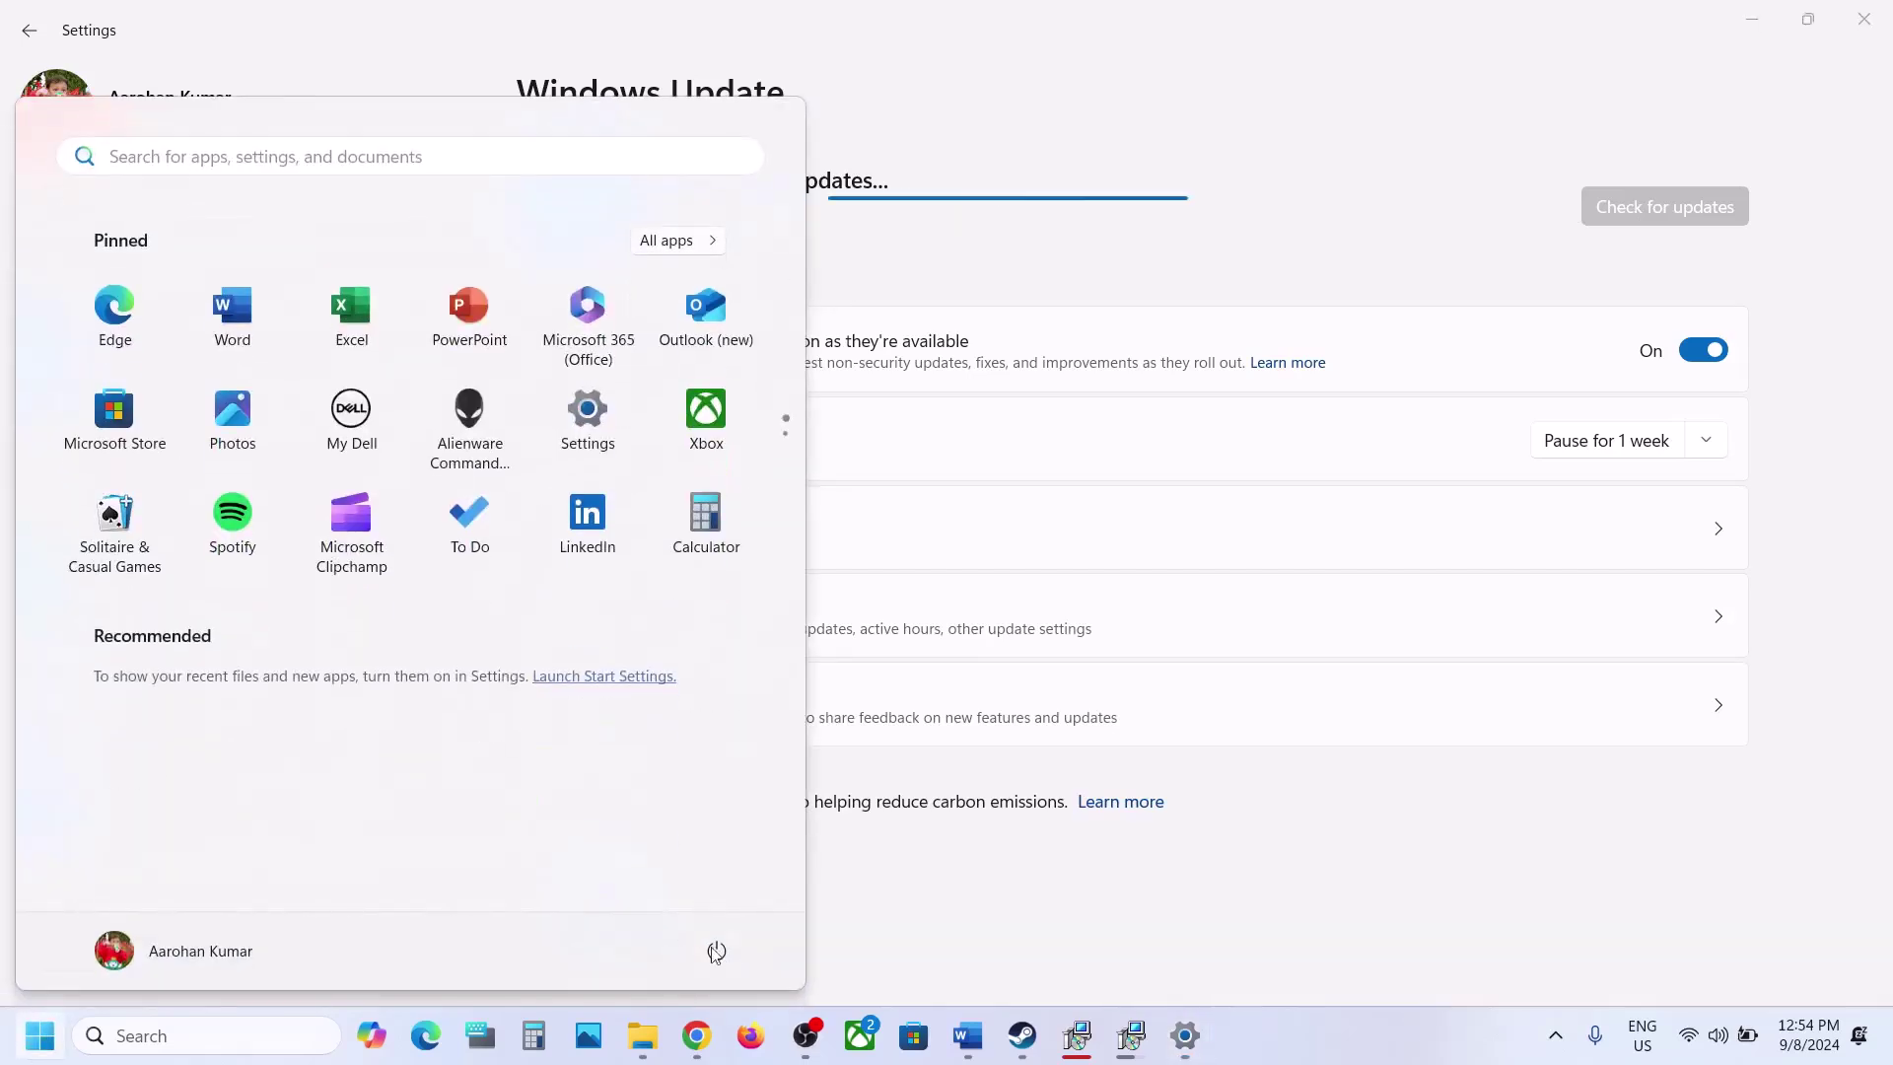
{"action": "left_click", "coordinate": [717, 951]}
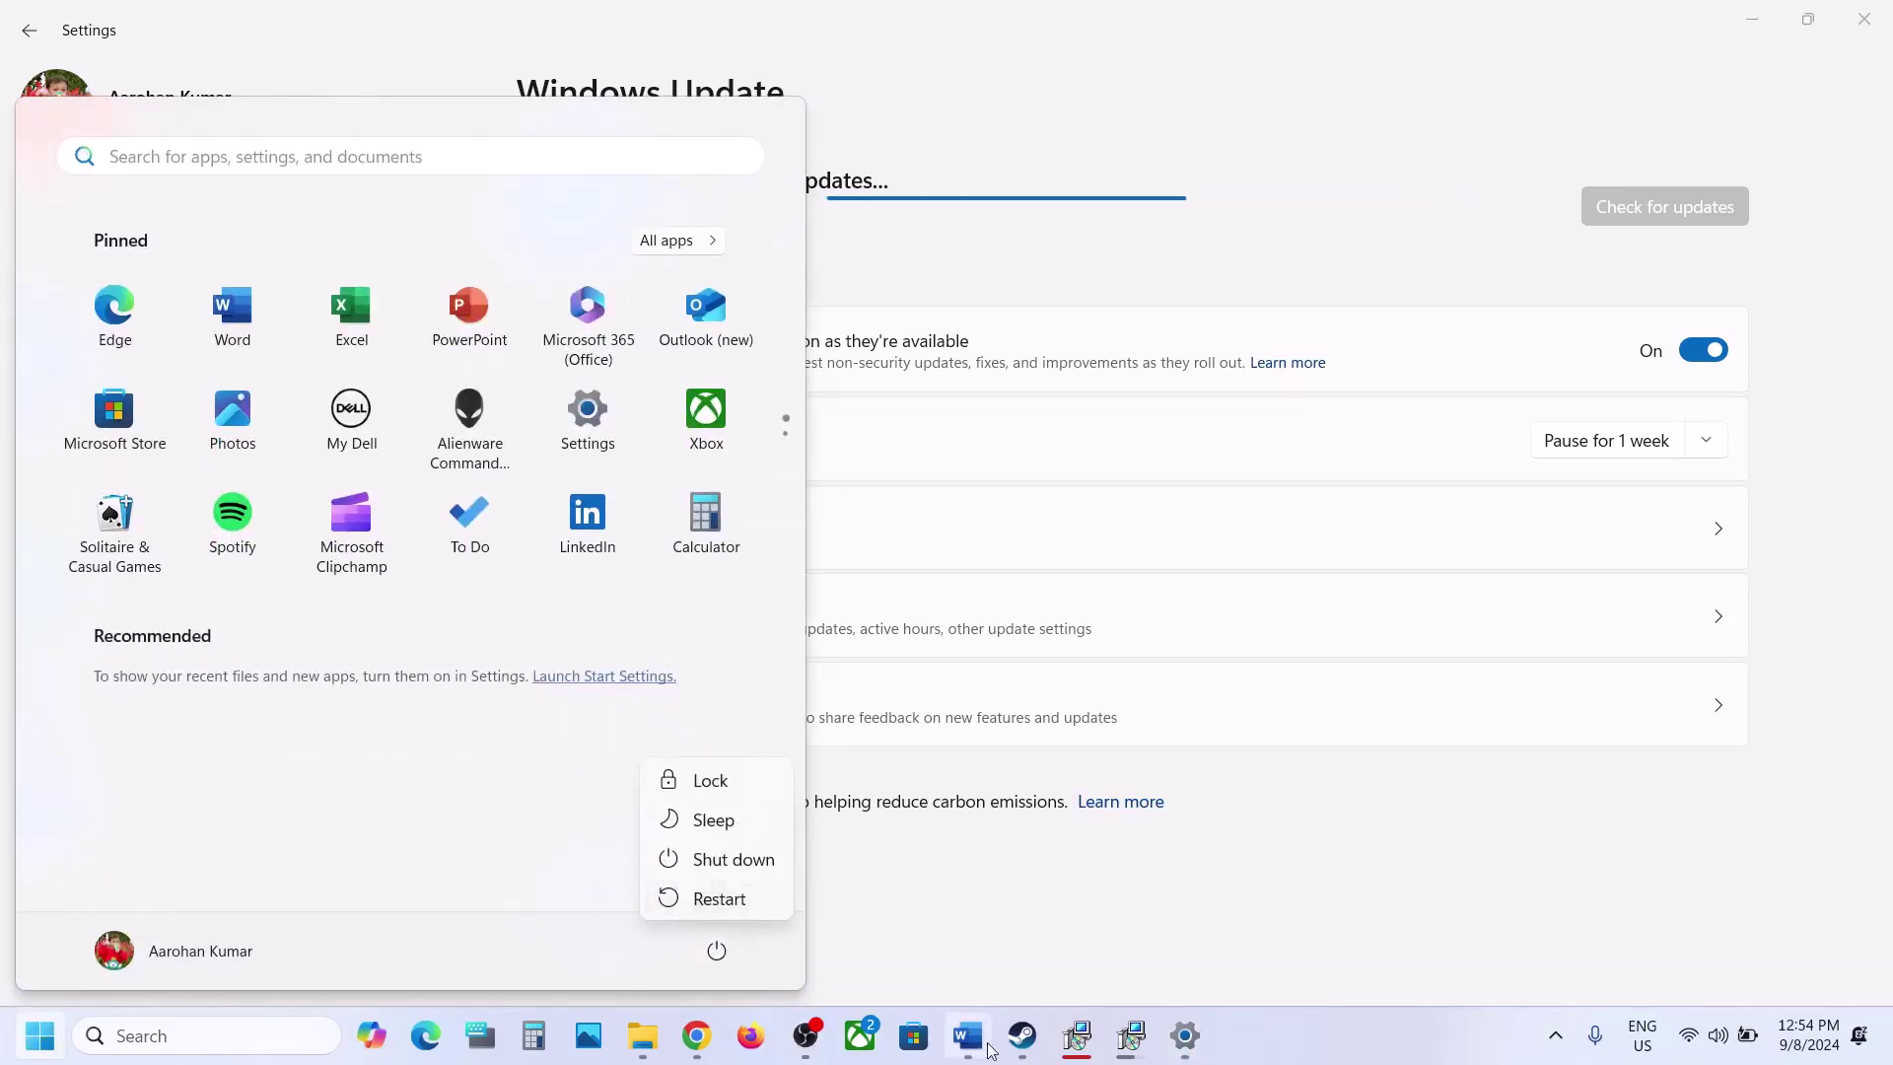
{"action": "mouse_move", "coordinate": [999, 1053]}
{"action": "left_click", "coordinate": [947, 913]}
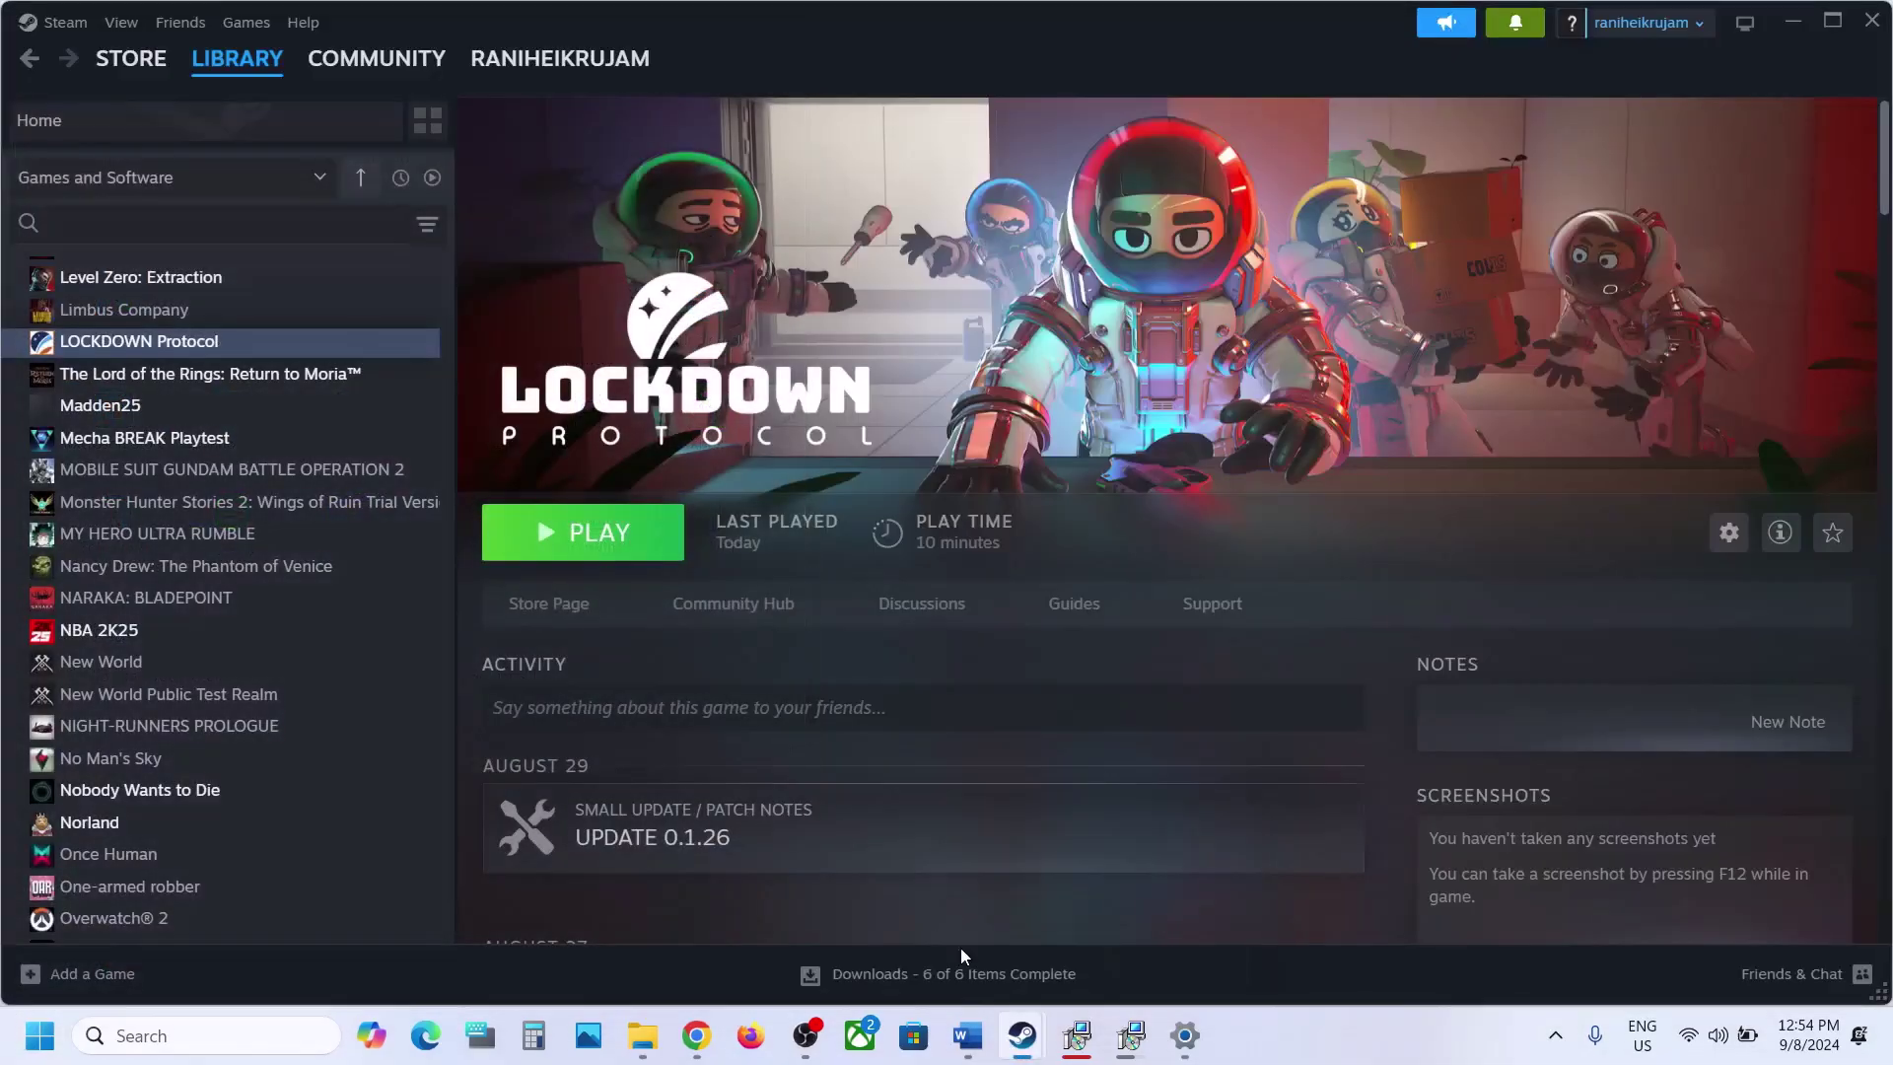
Copy "View Advanced system settings" from the Word document, search Windows for it and open the System Properties dialog
{"action": "left_click", "coordinate": [968, 1040]}
{"action": "scroll", "coordinate": [664, 720], "scroll_direction": "down", "scroll_amount": 3}
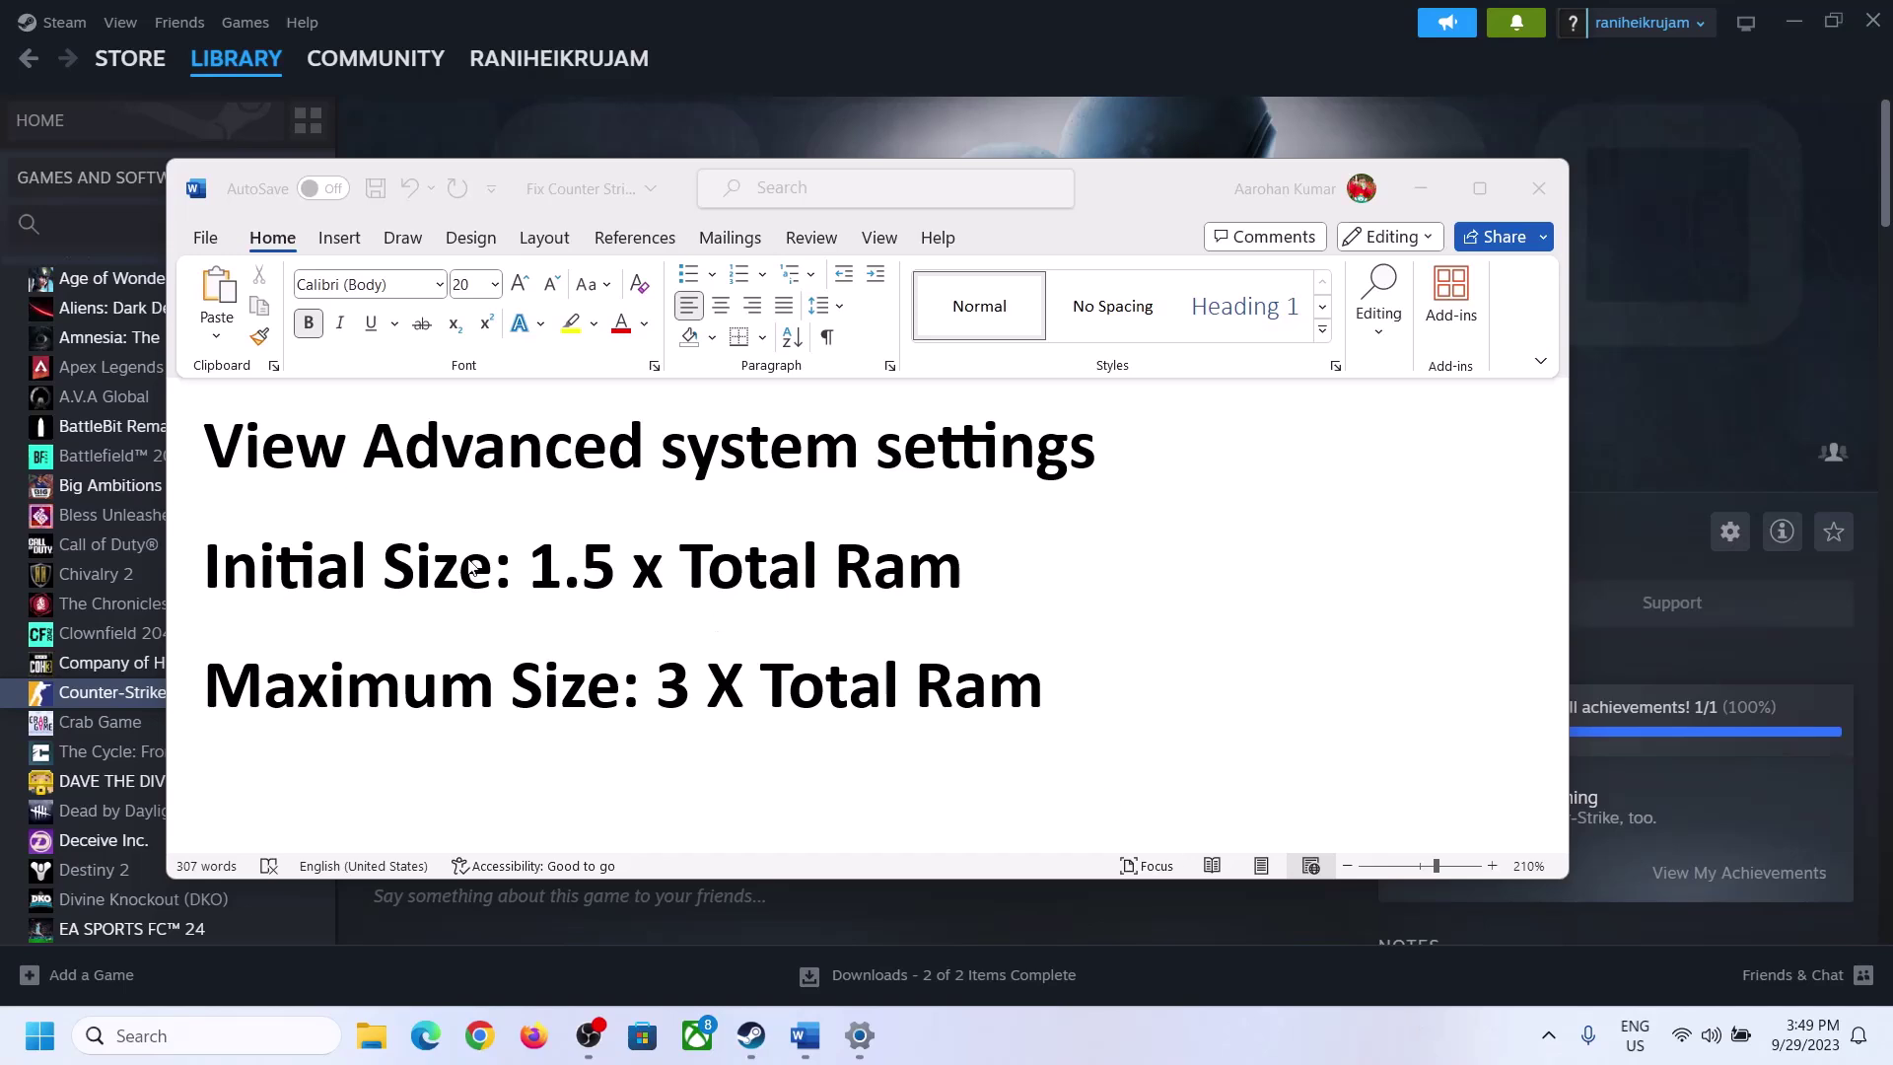
{"action": "left_click_drag", "start_coordinate": [266, 459], "coordinate": [1026, 484]}
{"action": "key", "text": "ctrl+c"}
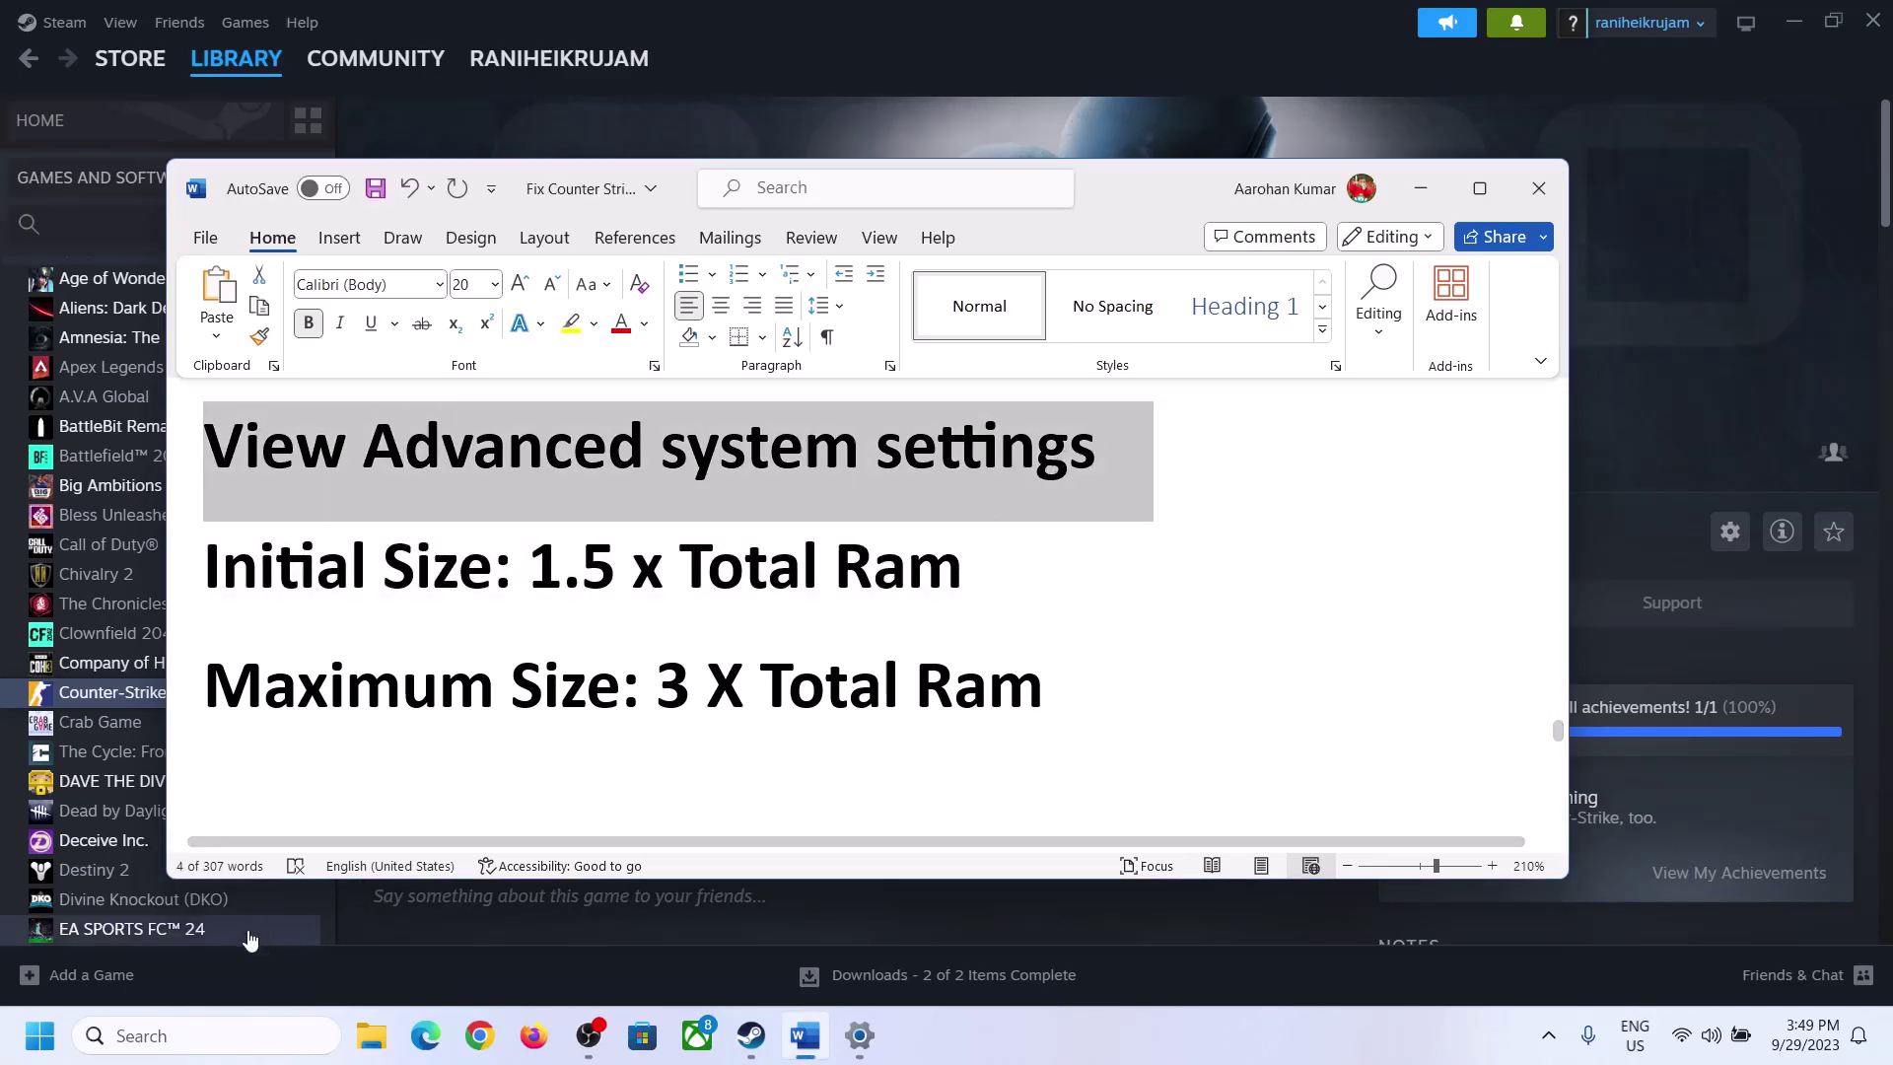
{"action": "left_click", "coordinate": [148, 1036]}
{"action": "key", "text": "ctrl+v"}
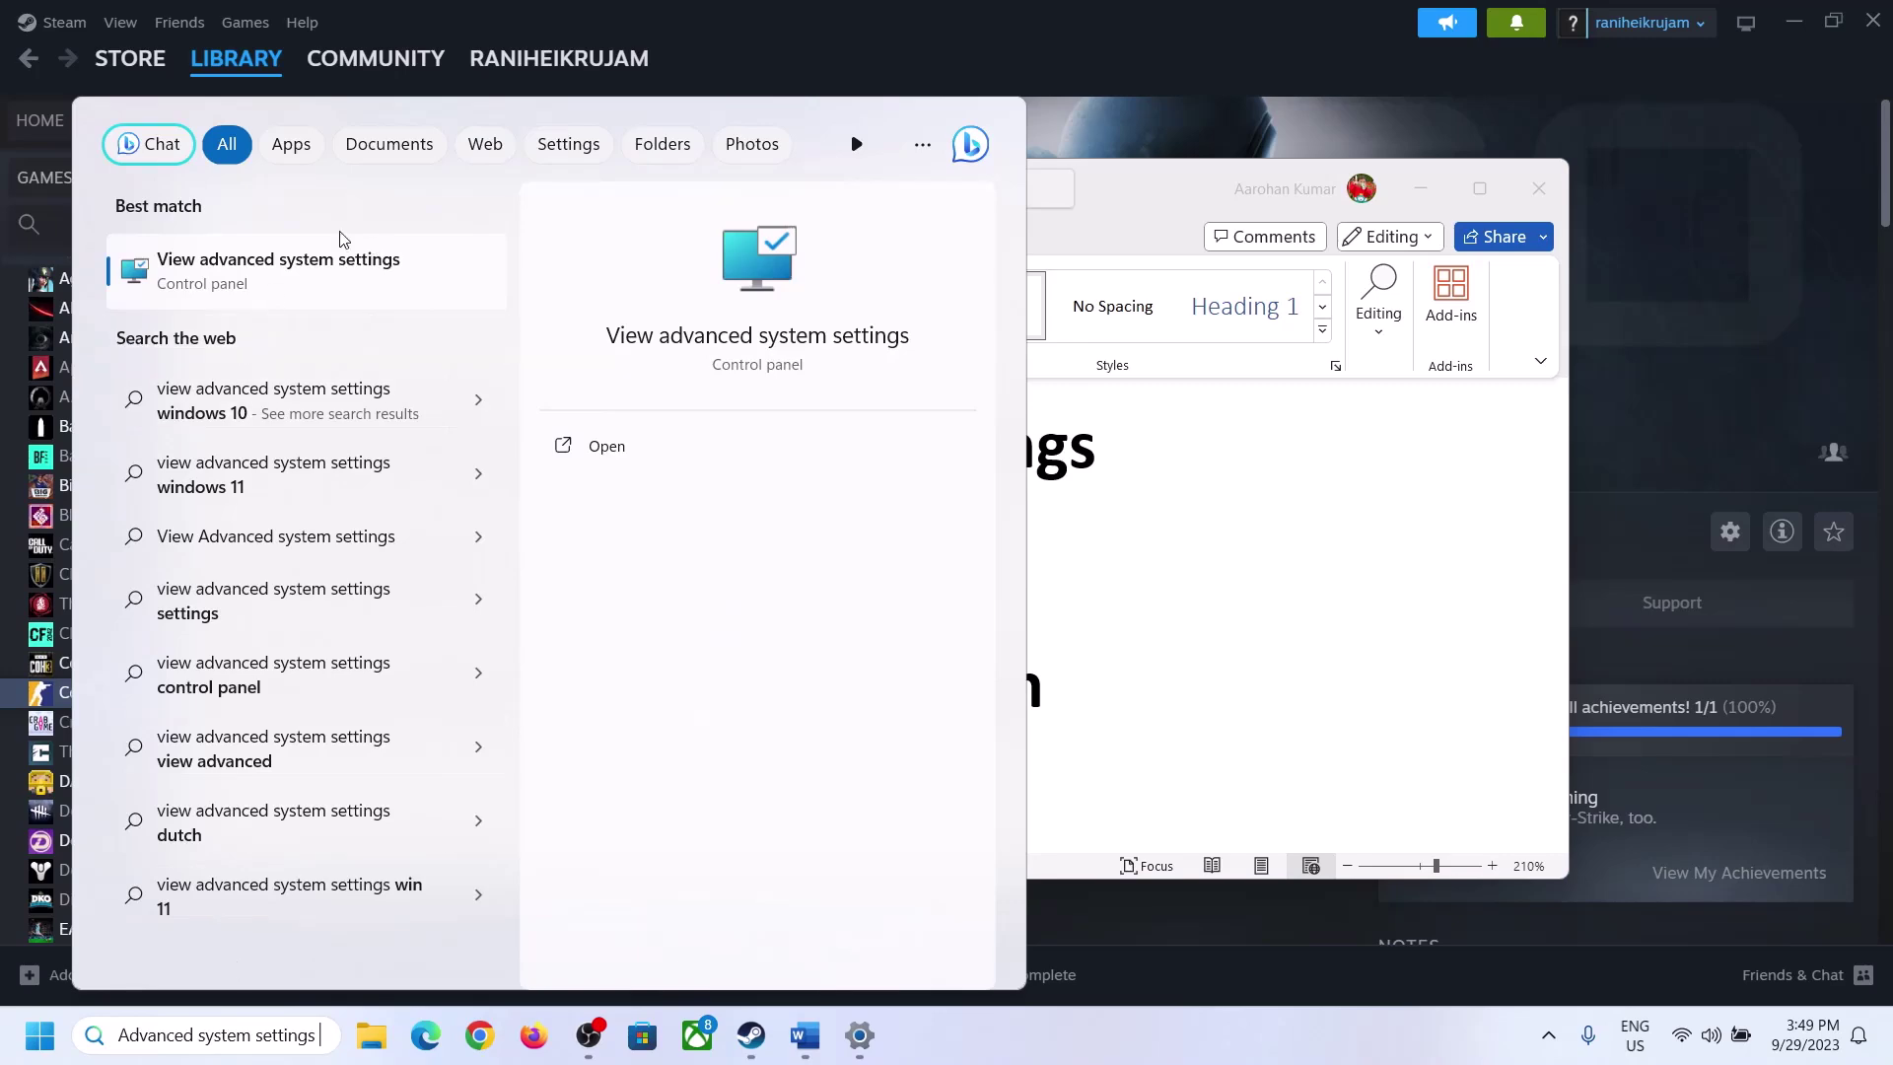
{"action": "left_click", "coordinate": [266, 285]}
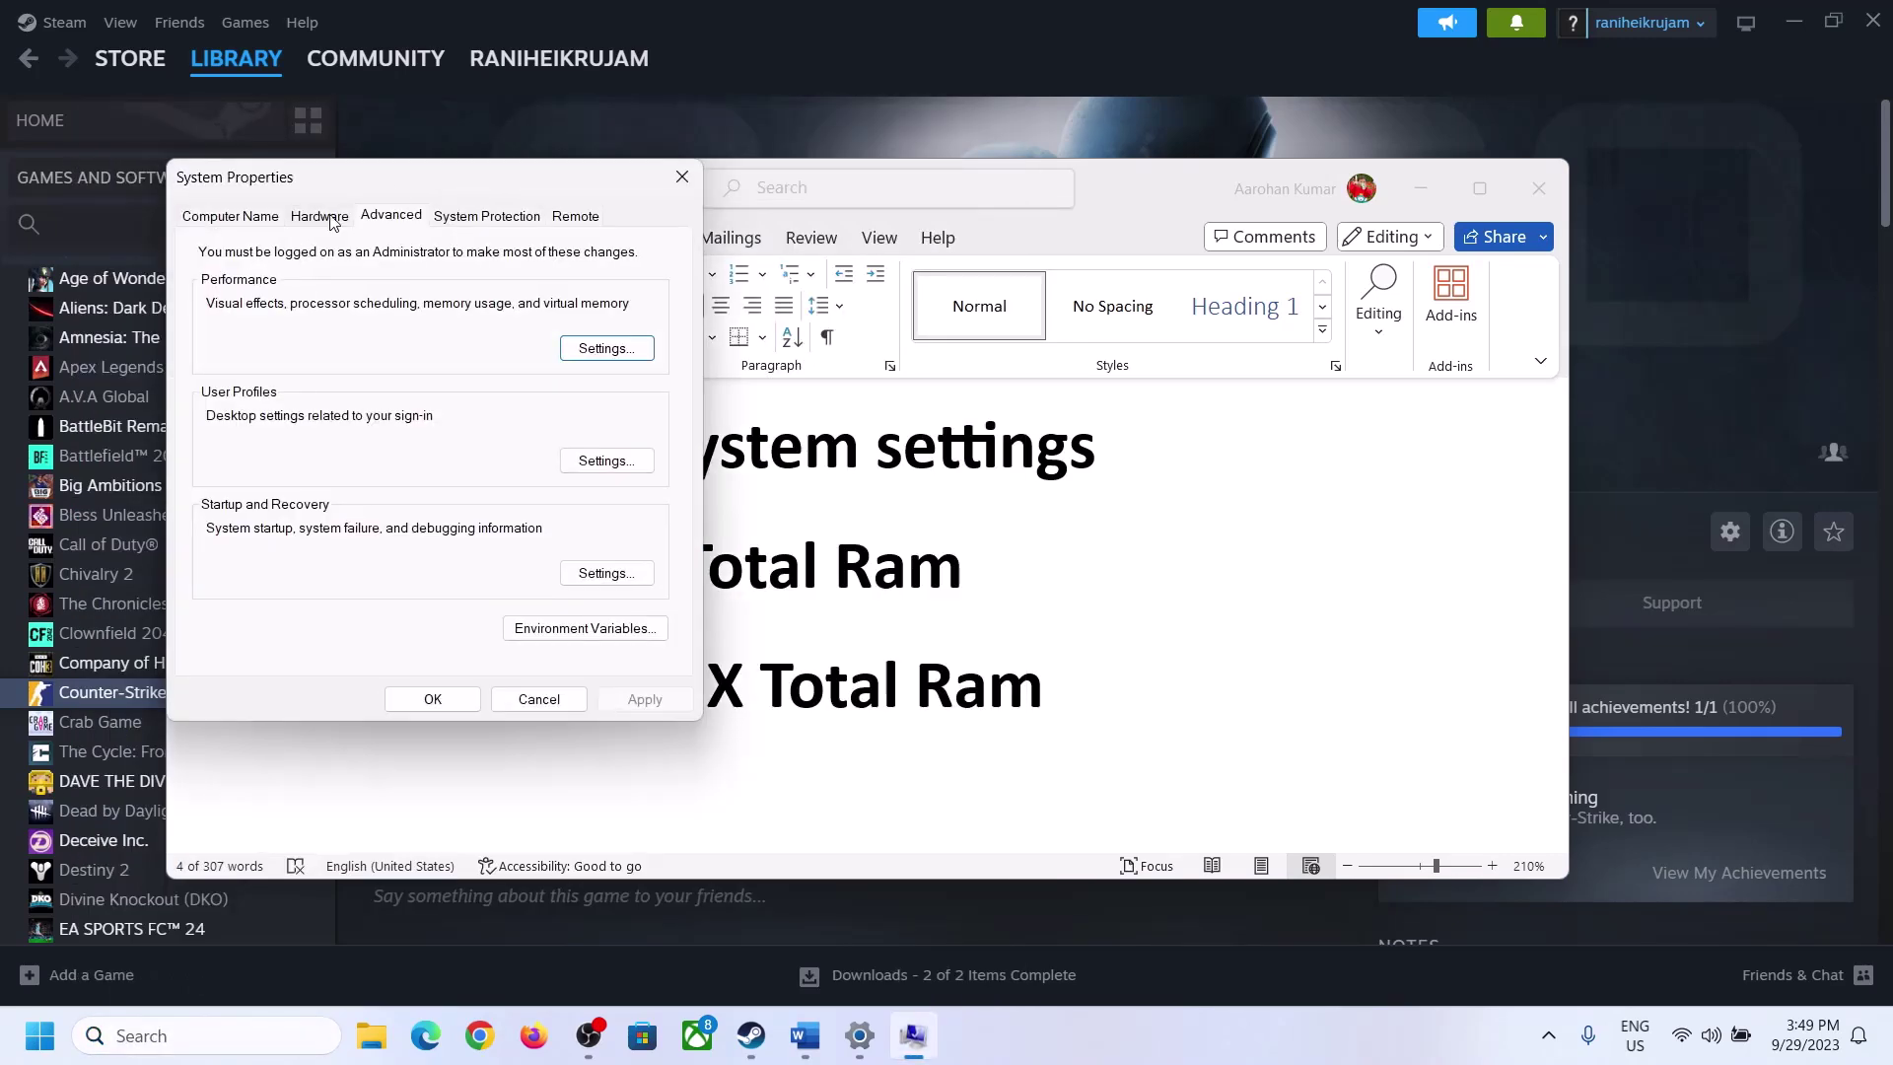
{"action": "left_click_drag", "start_coordinate": [392, 188], "coordinate": [845, 336]}
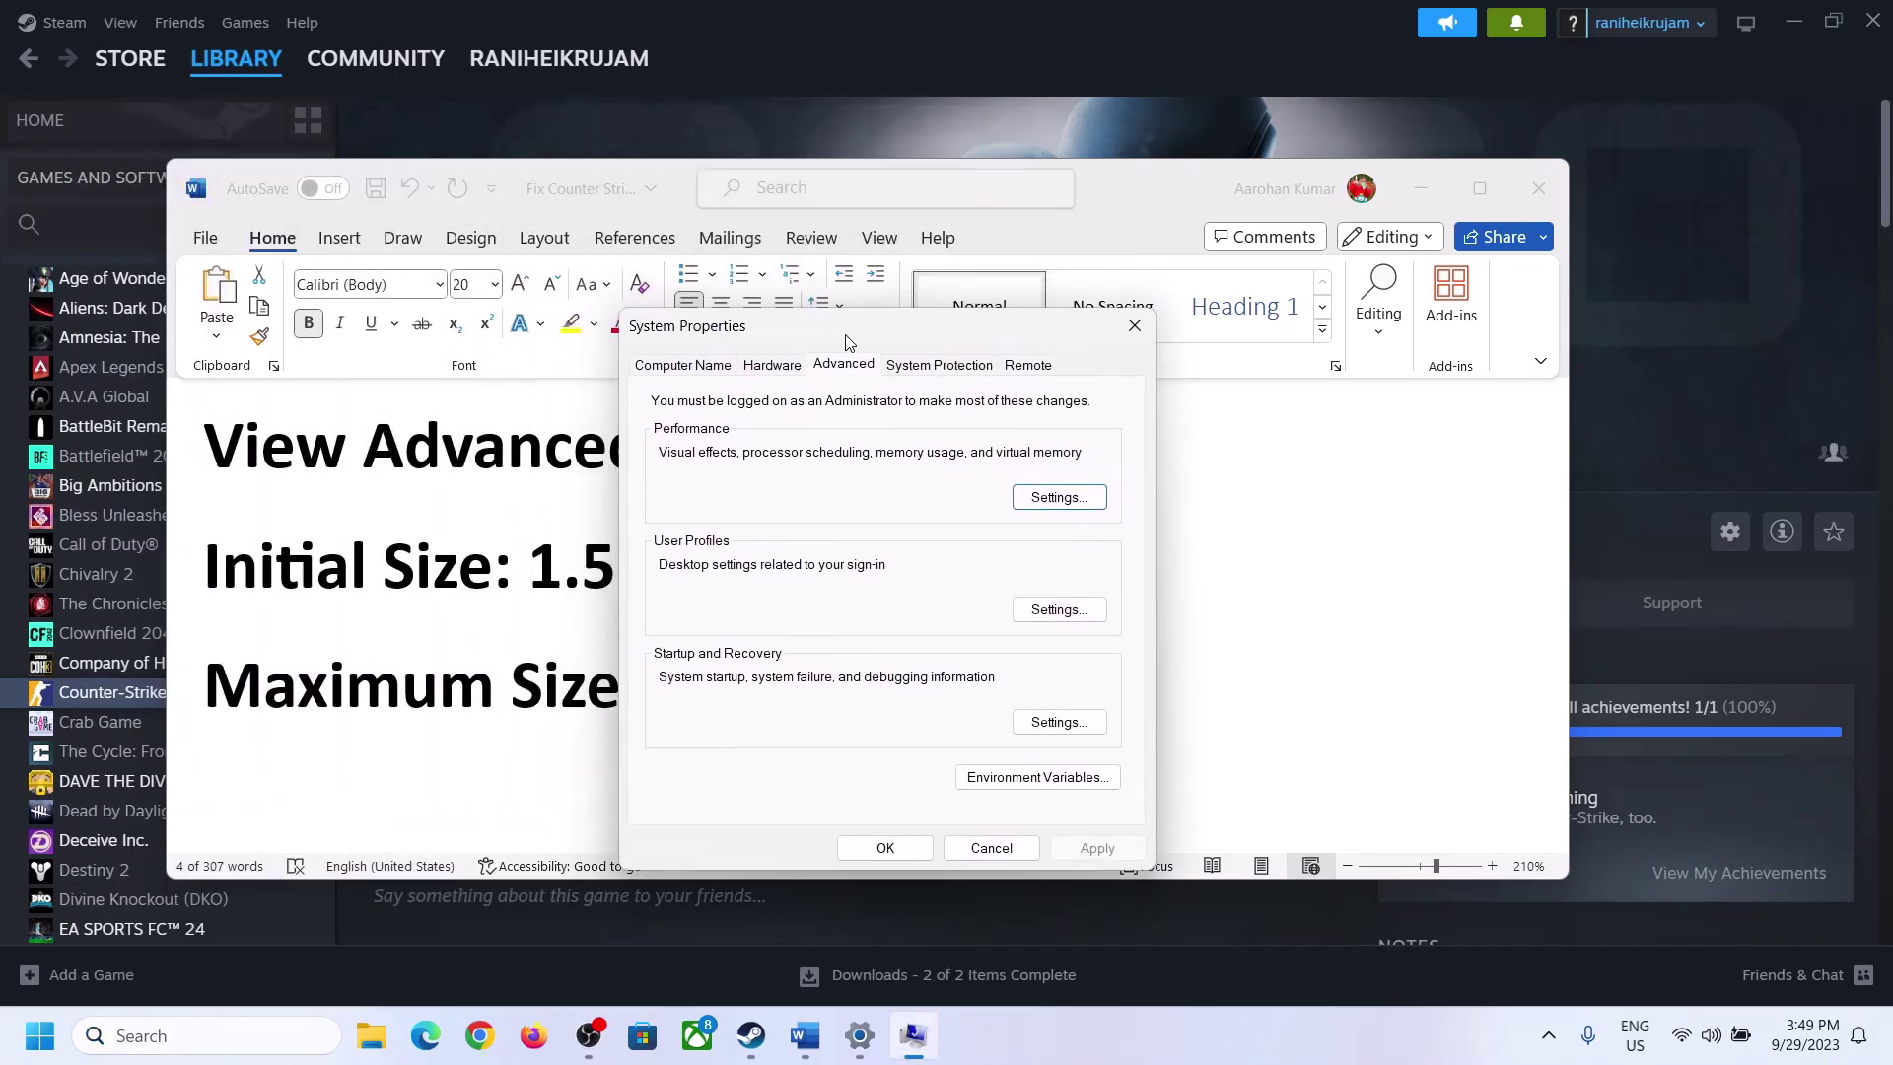
In the performance options' virtual memory settings, turn off automatic paging file management and choose a custom size for drive C
{"action": "left_click", "coordinate": [1060, 499]}
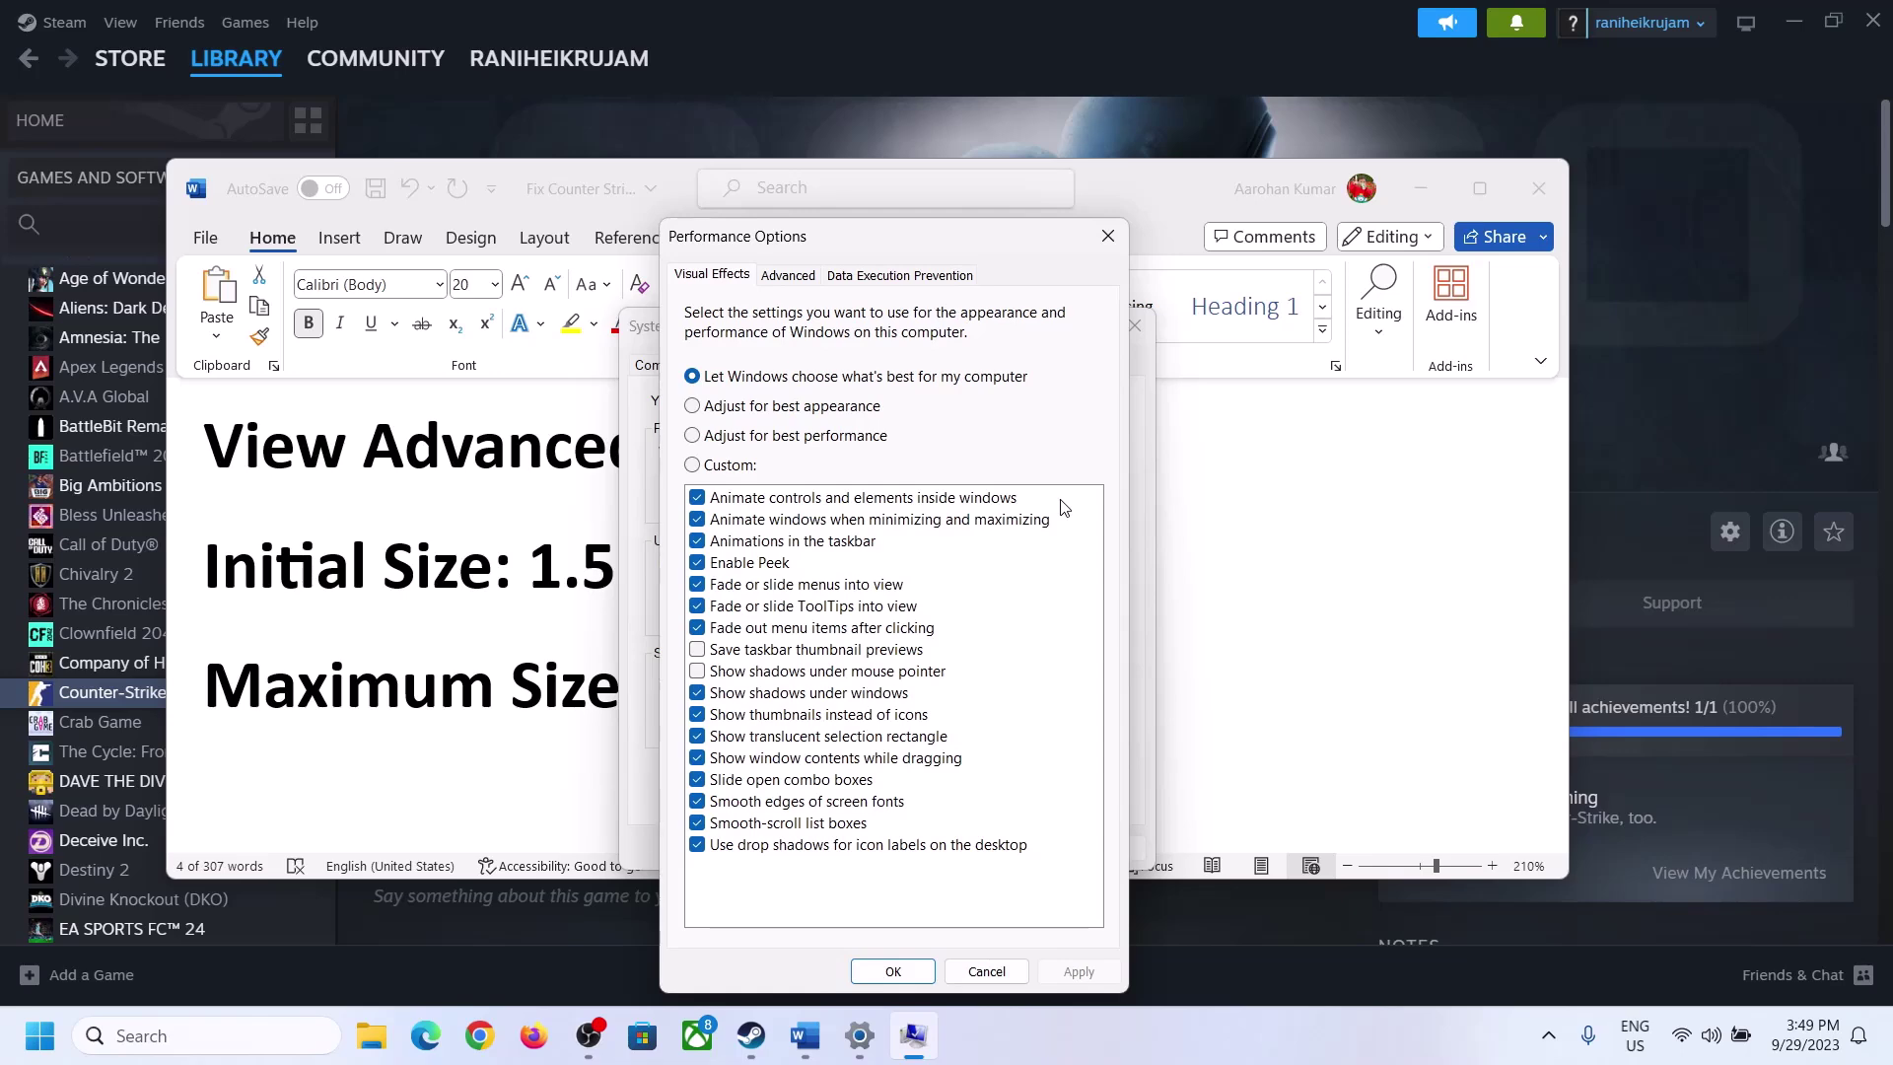
{"action": "left_click", "coordinate": [789, 278]}
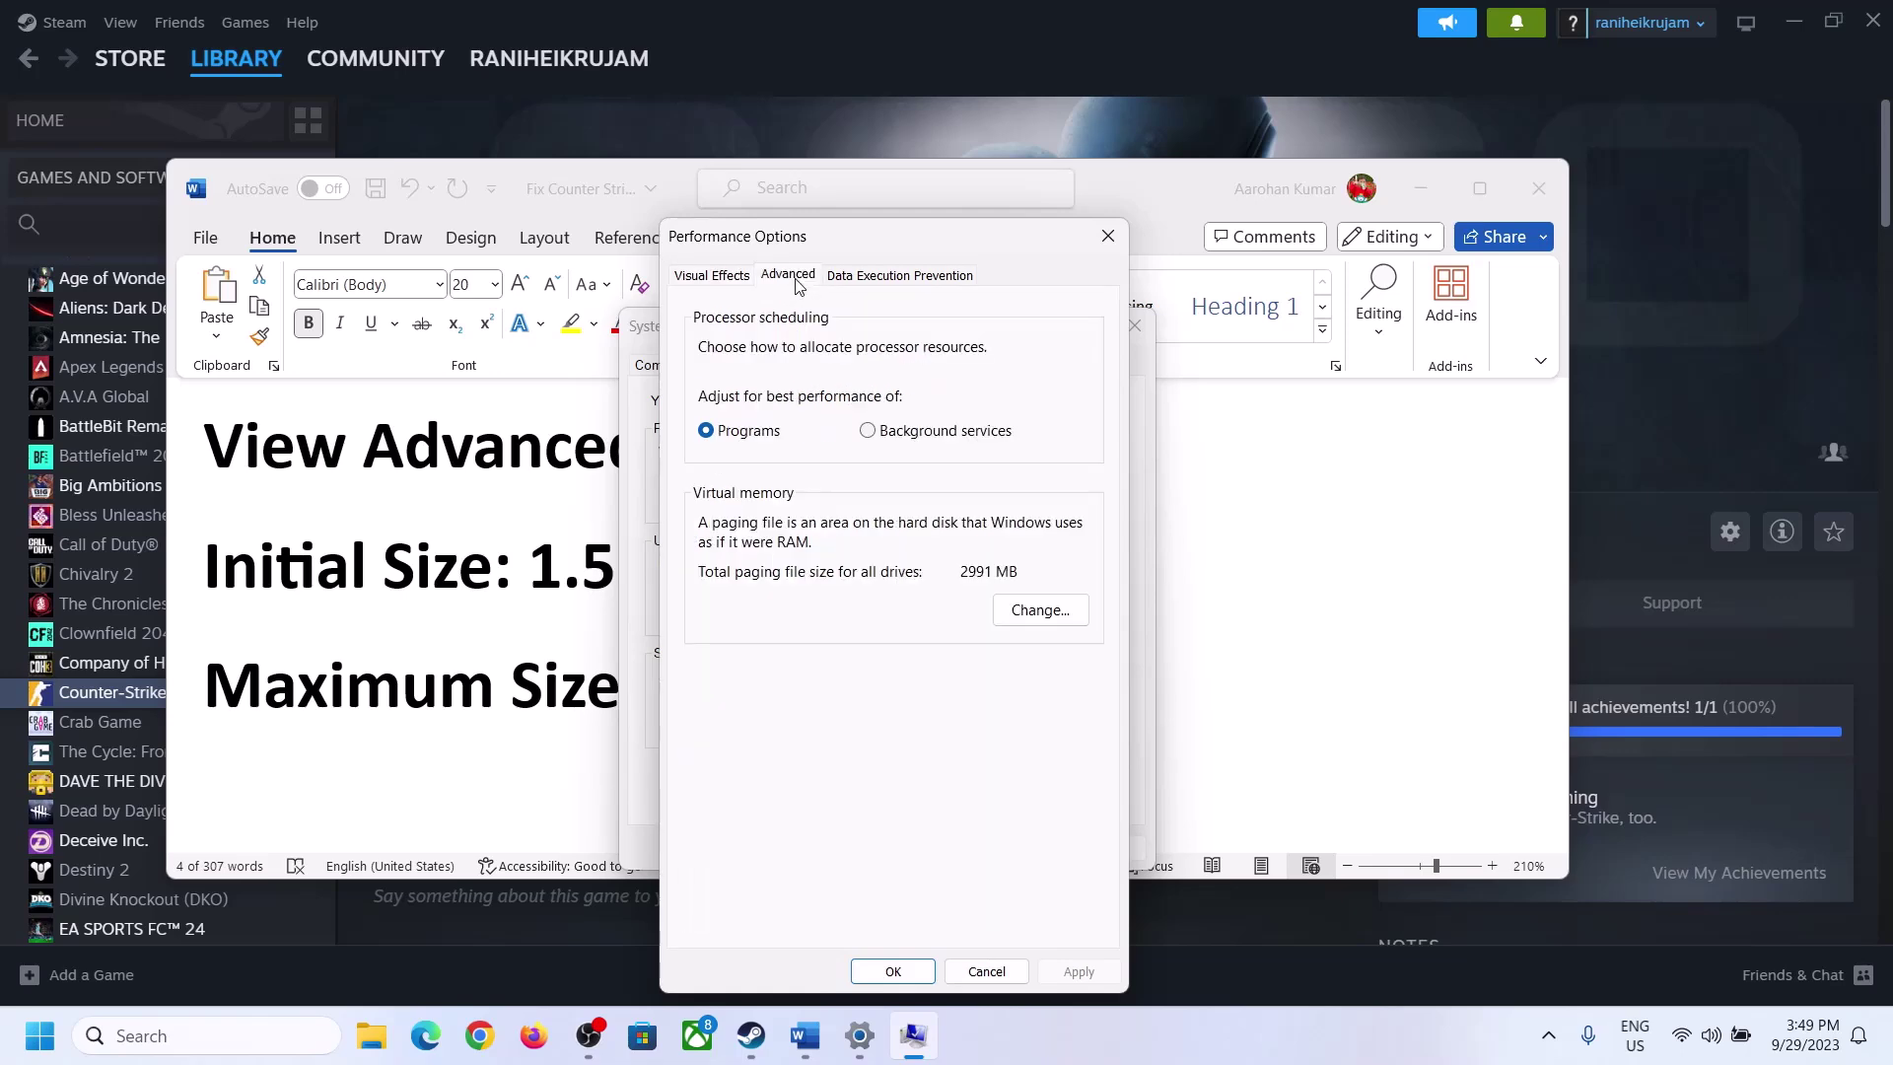
{"action": "left_click", "coordinate": [1047, 608]}
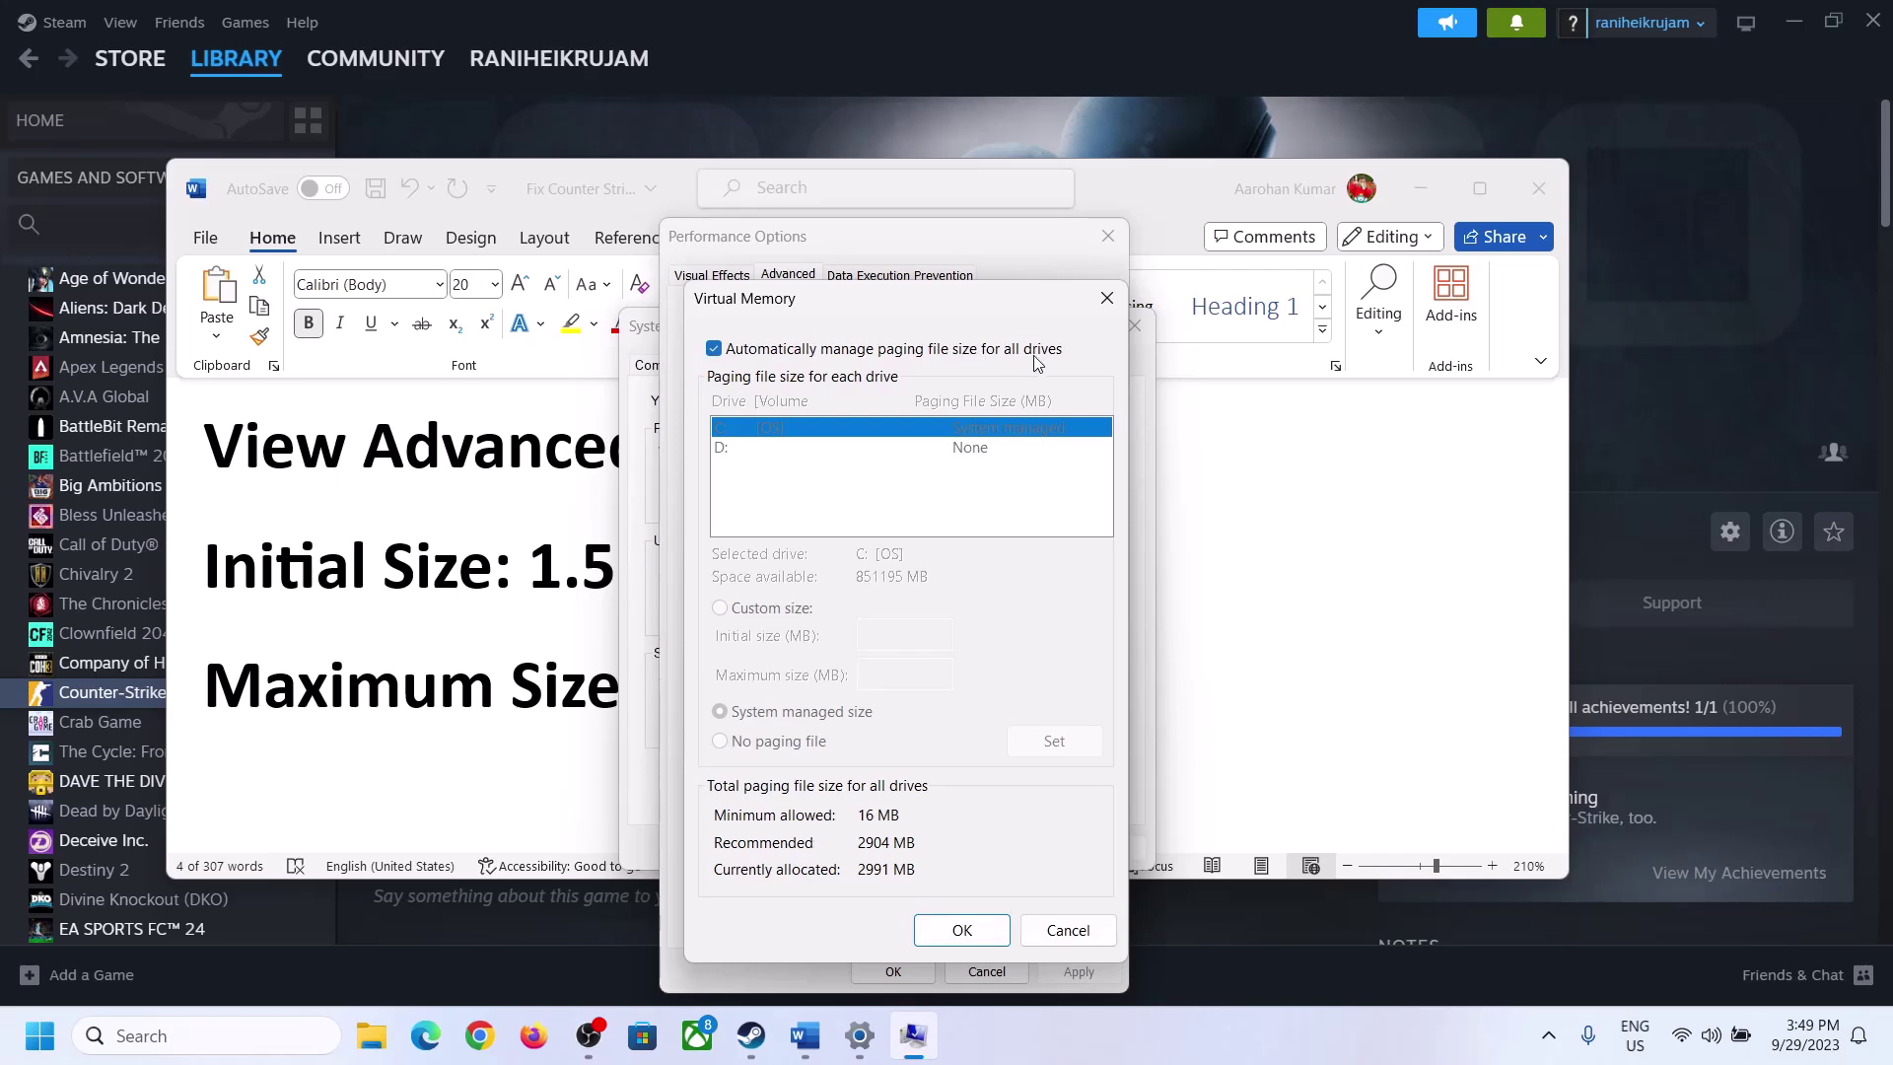
{"action": "left_click", "coordinate": [714, 349]}
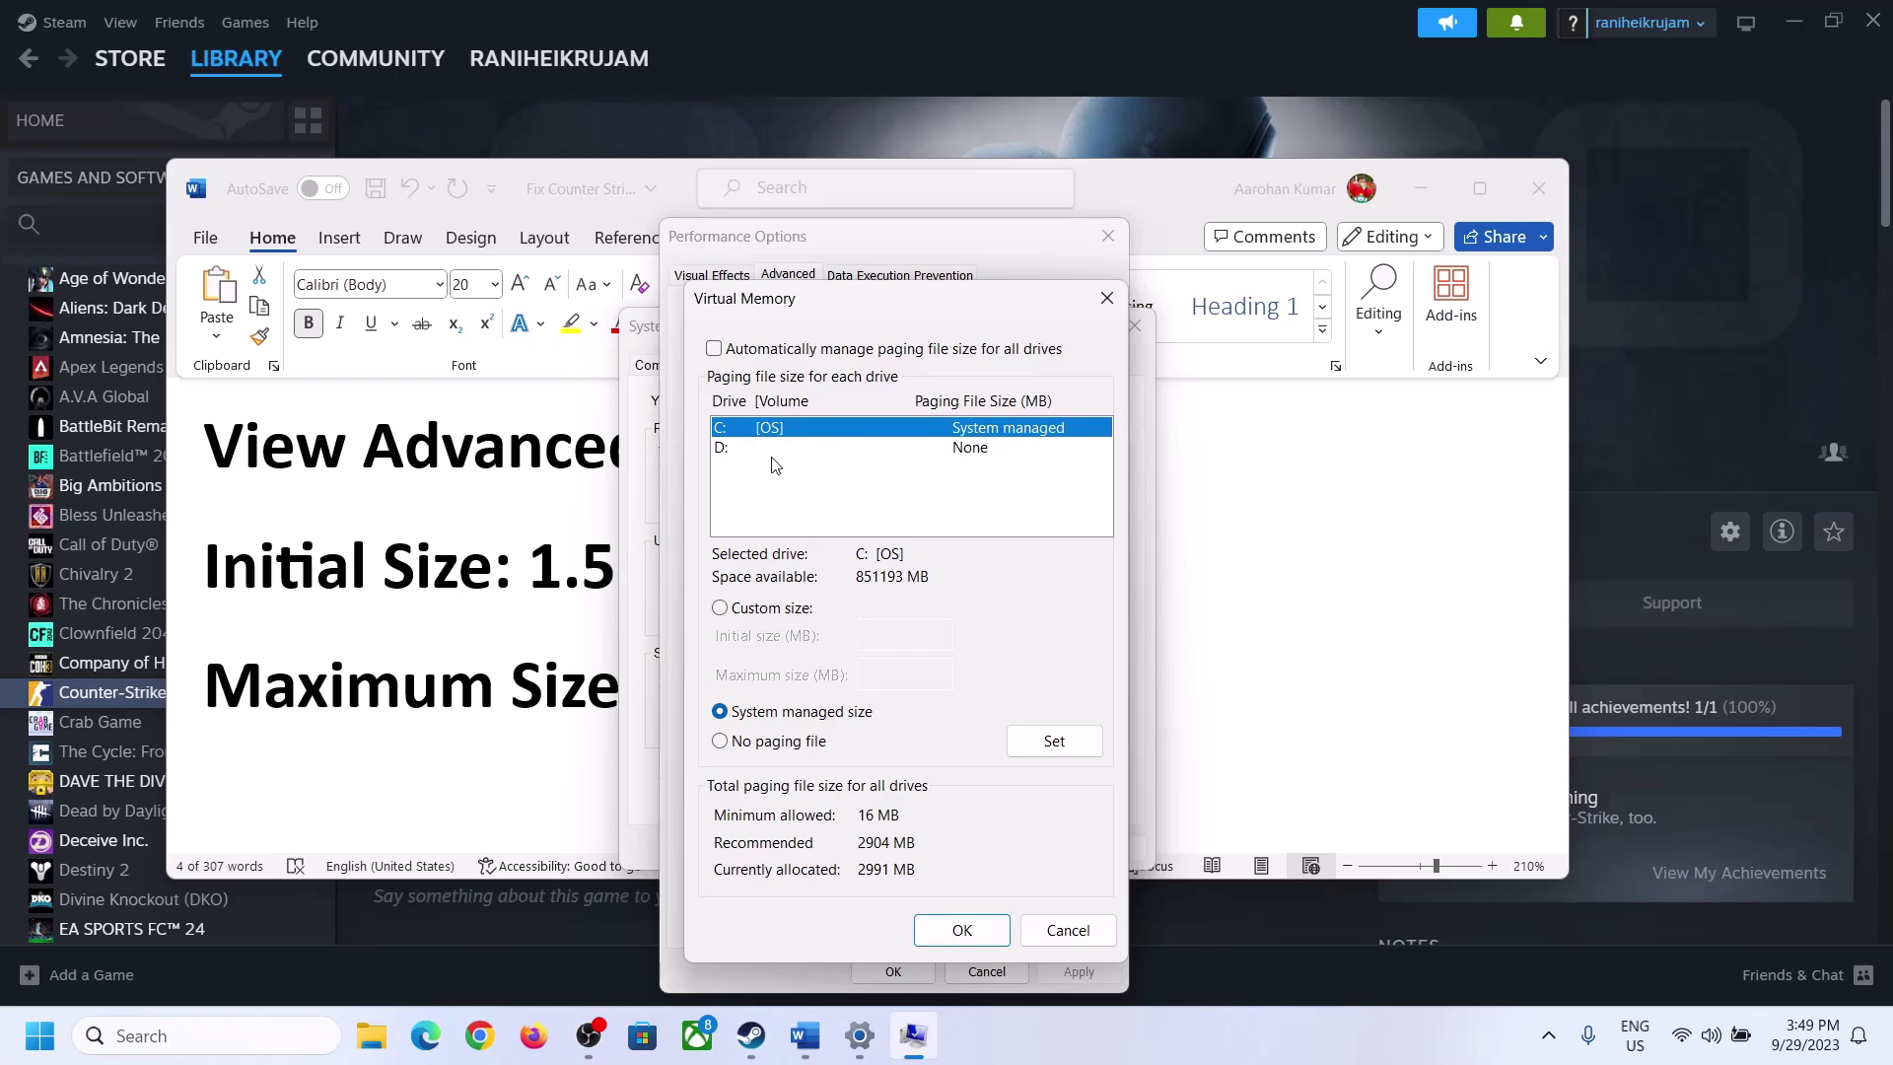
{"action": "left_click", "coordinate": [721, 610]}
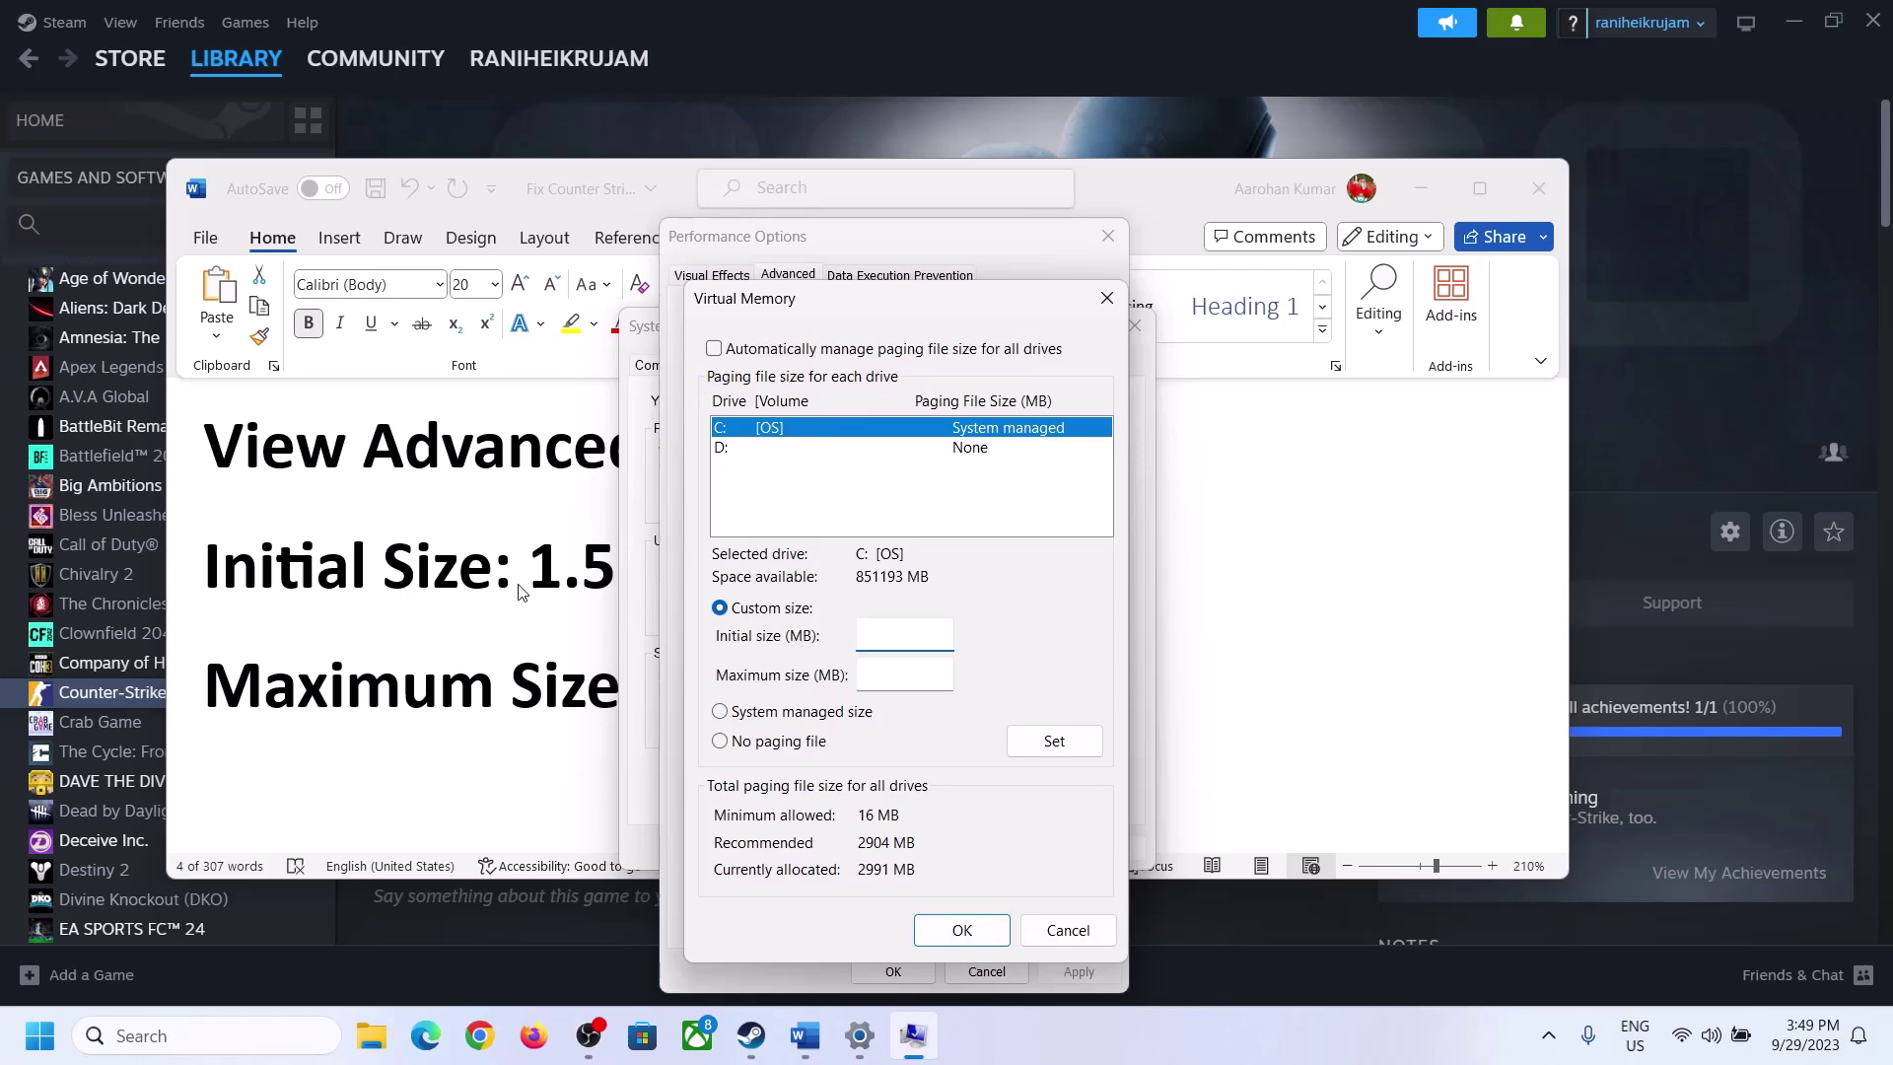
Highlight the 1.5 x Total Ram formula in the Word document and look up the installed RAM in the Settings device specifications
{"action": "left_click", "coordinate": [568, 587]}
{"action": "left_click_drag", "start_coordinate": [554, 566], "coordinate": [976, 573]}
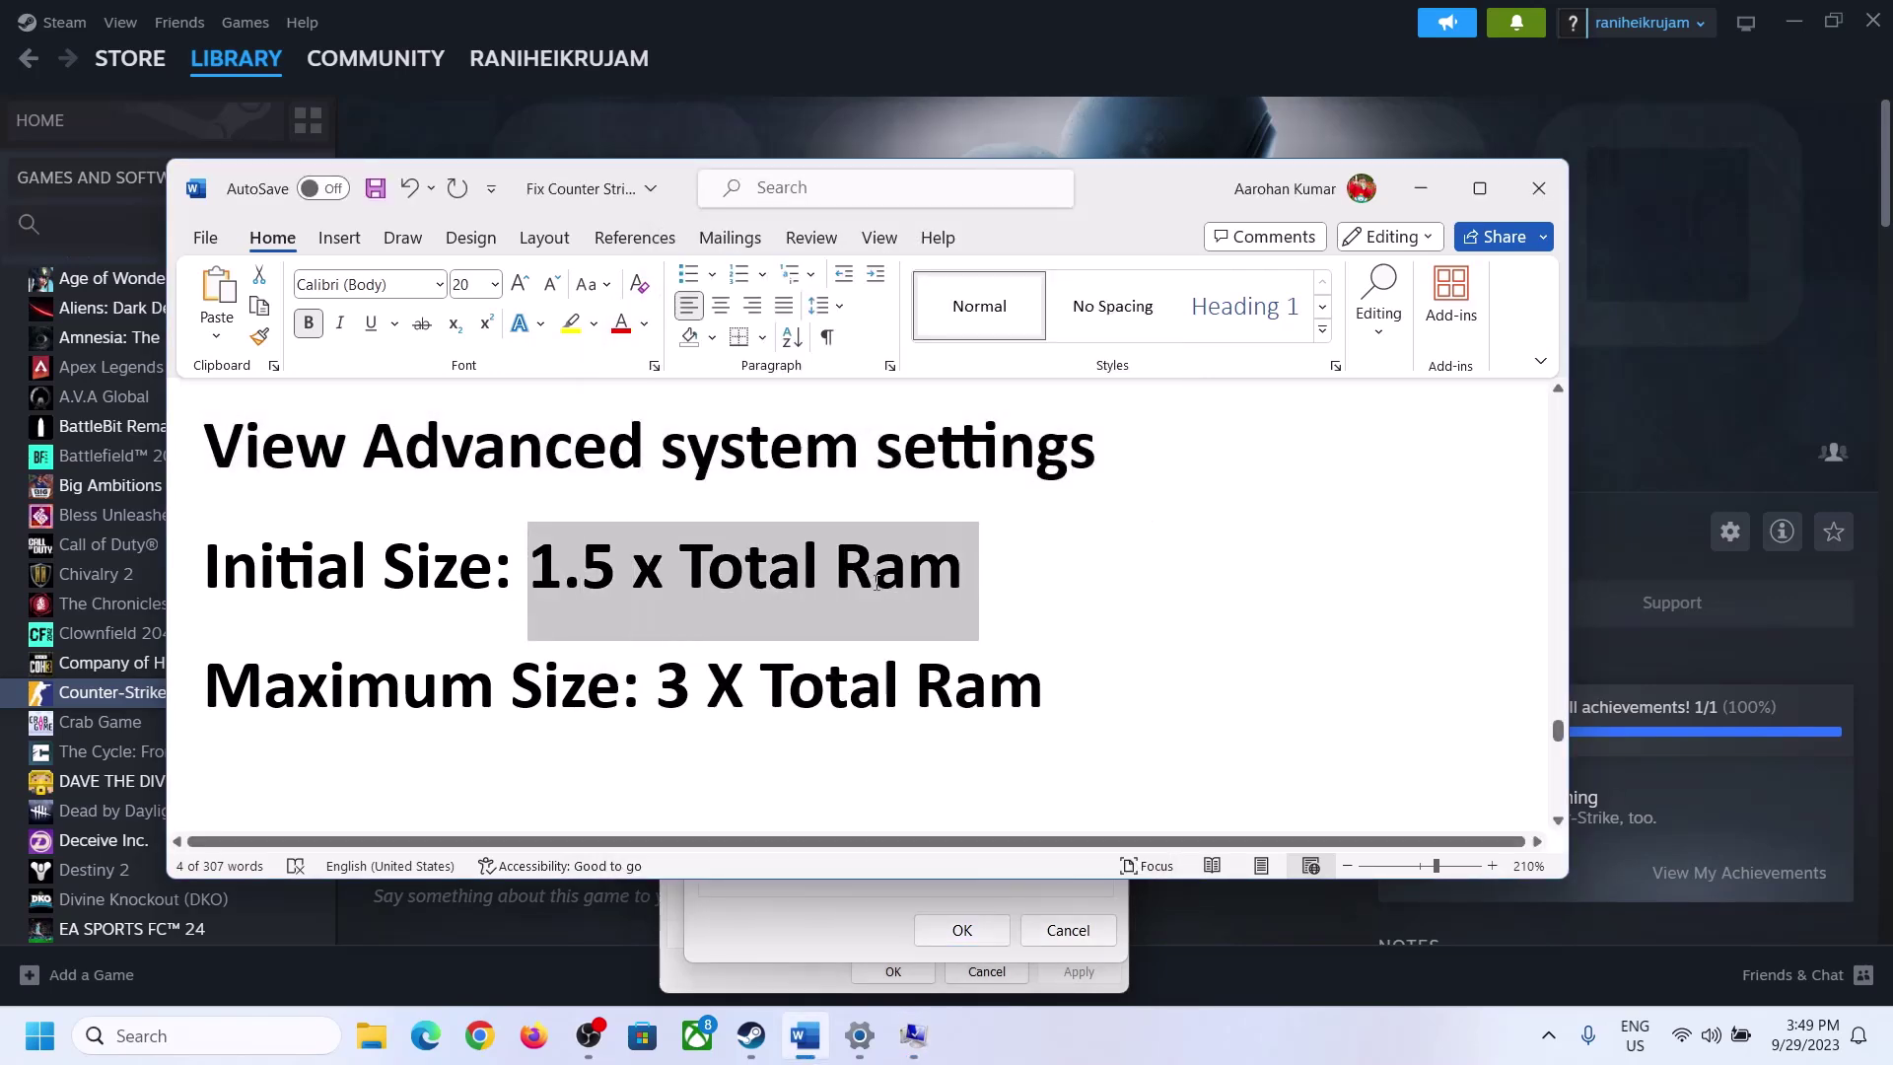
{"action": "left_click", "coordinate": [860, 1040]}
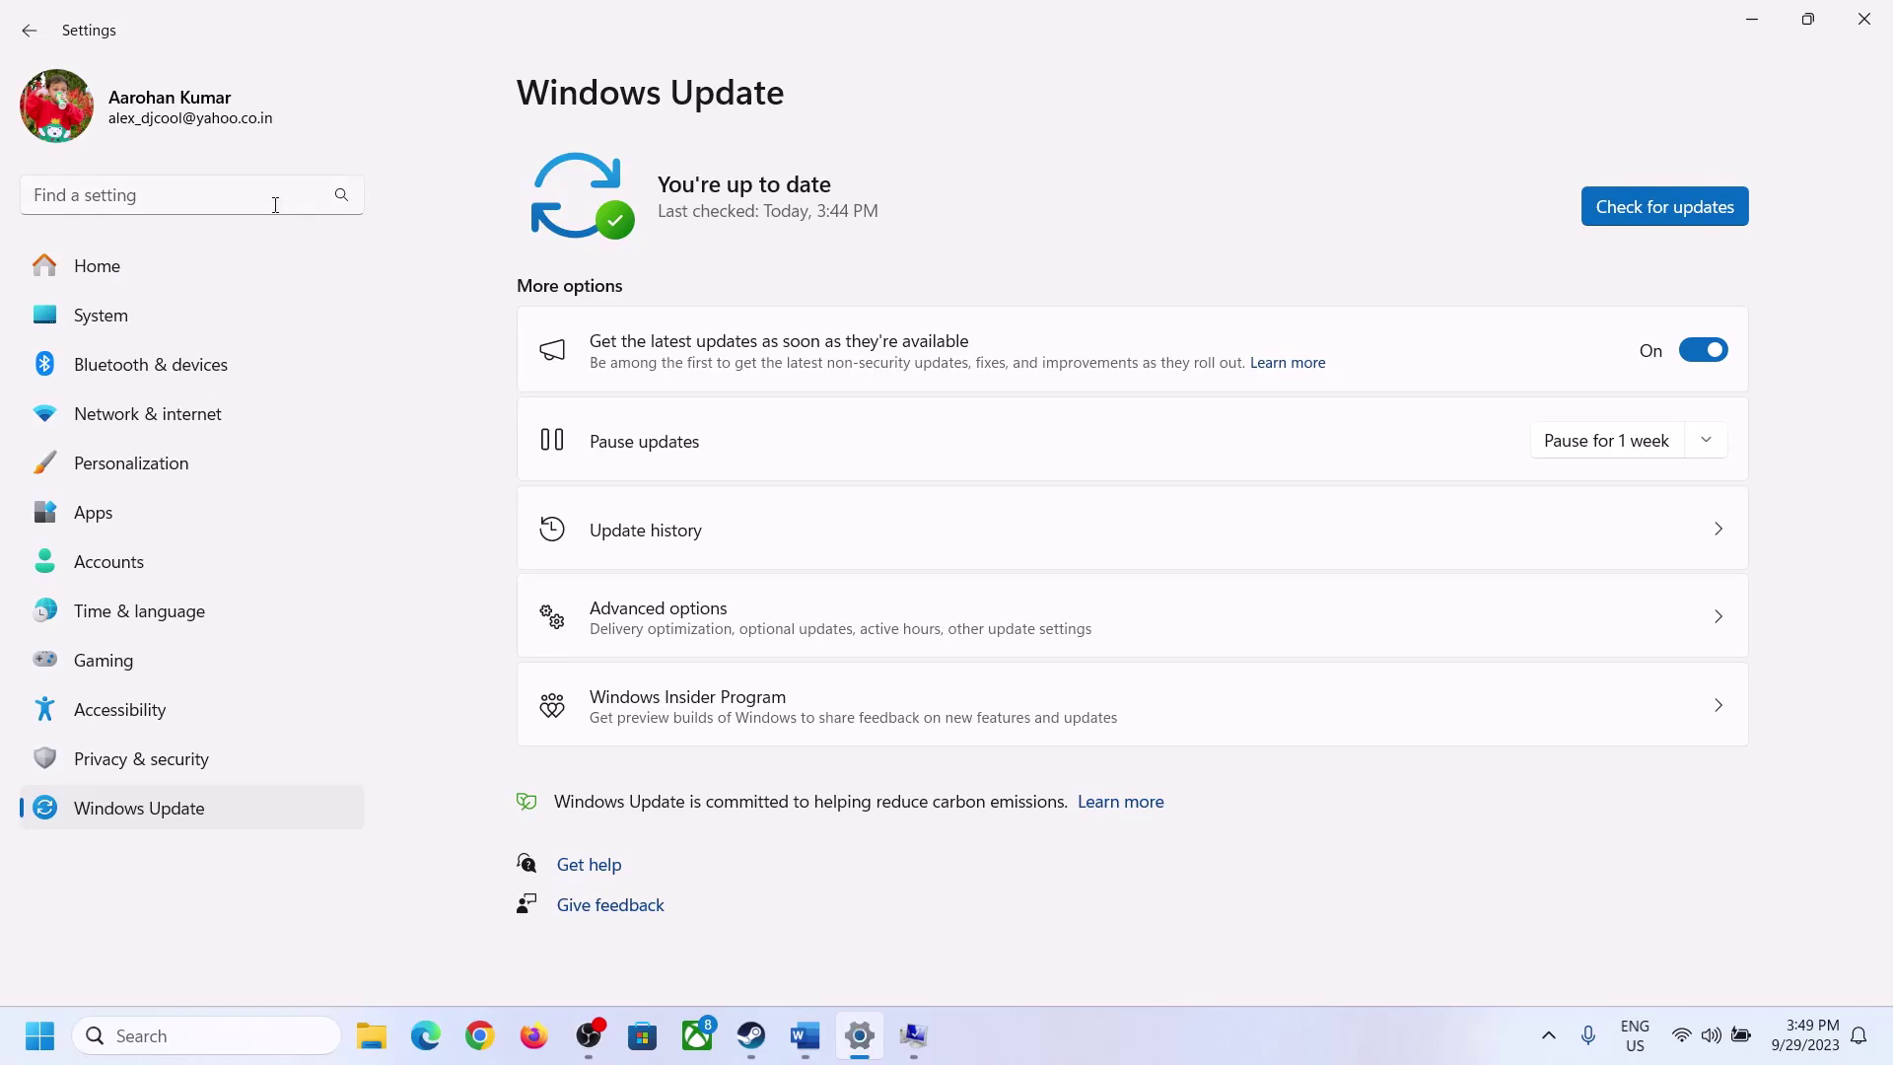
{"action": "left_click", "coordinate": [99, 318]}
{"action": "scroll", "coordinate": [692, 779], "scroll_direction": "down", "scroll_amount": 10}
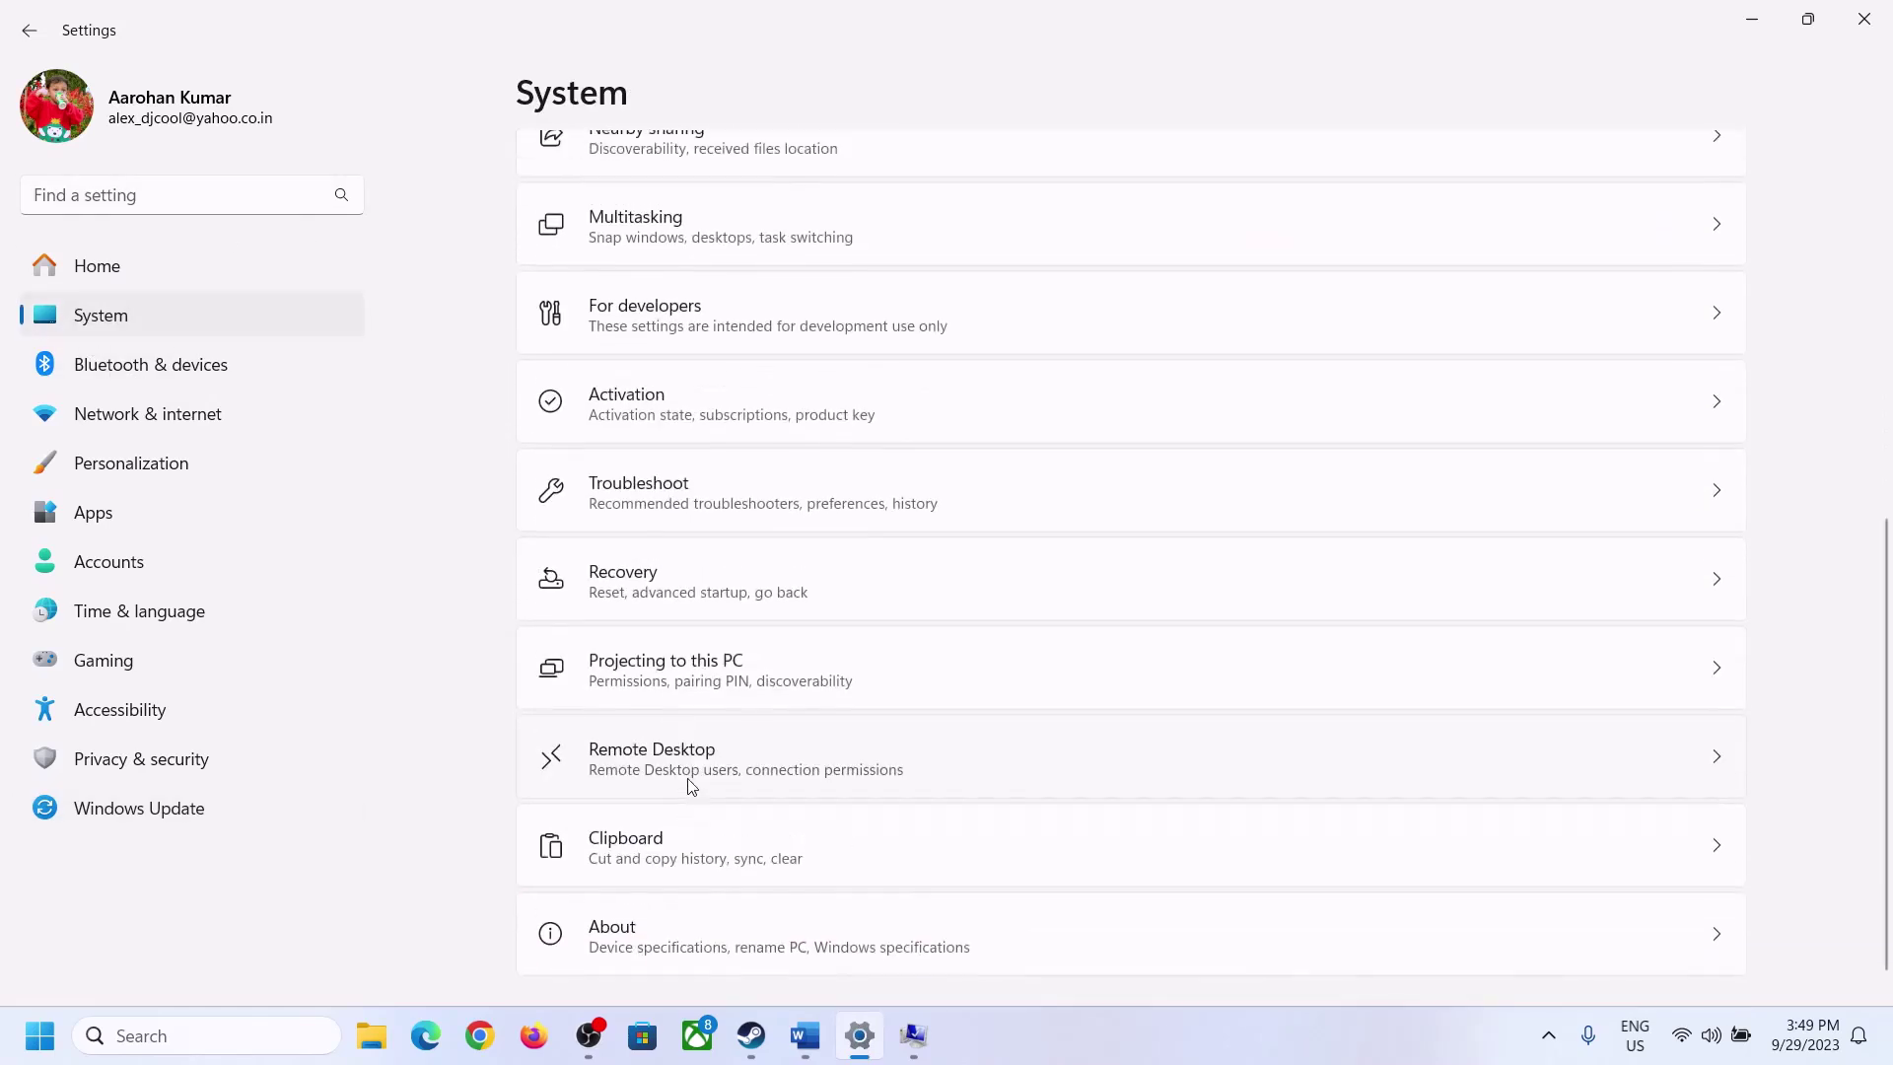
{"action": "left_click", "coordinate": [690, 917]}
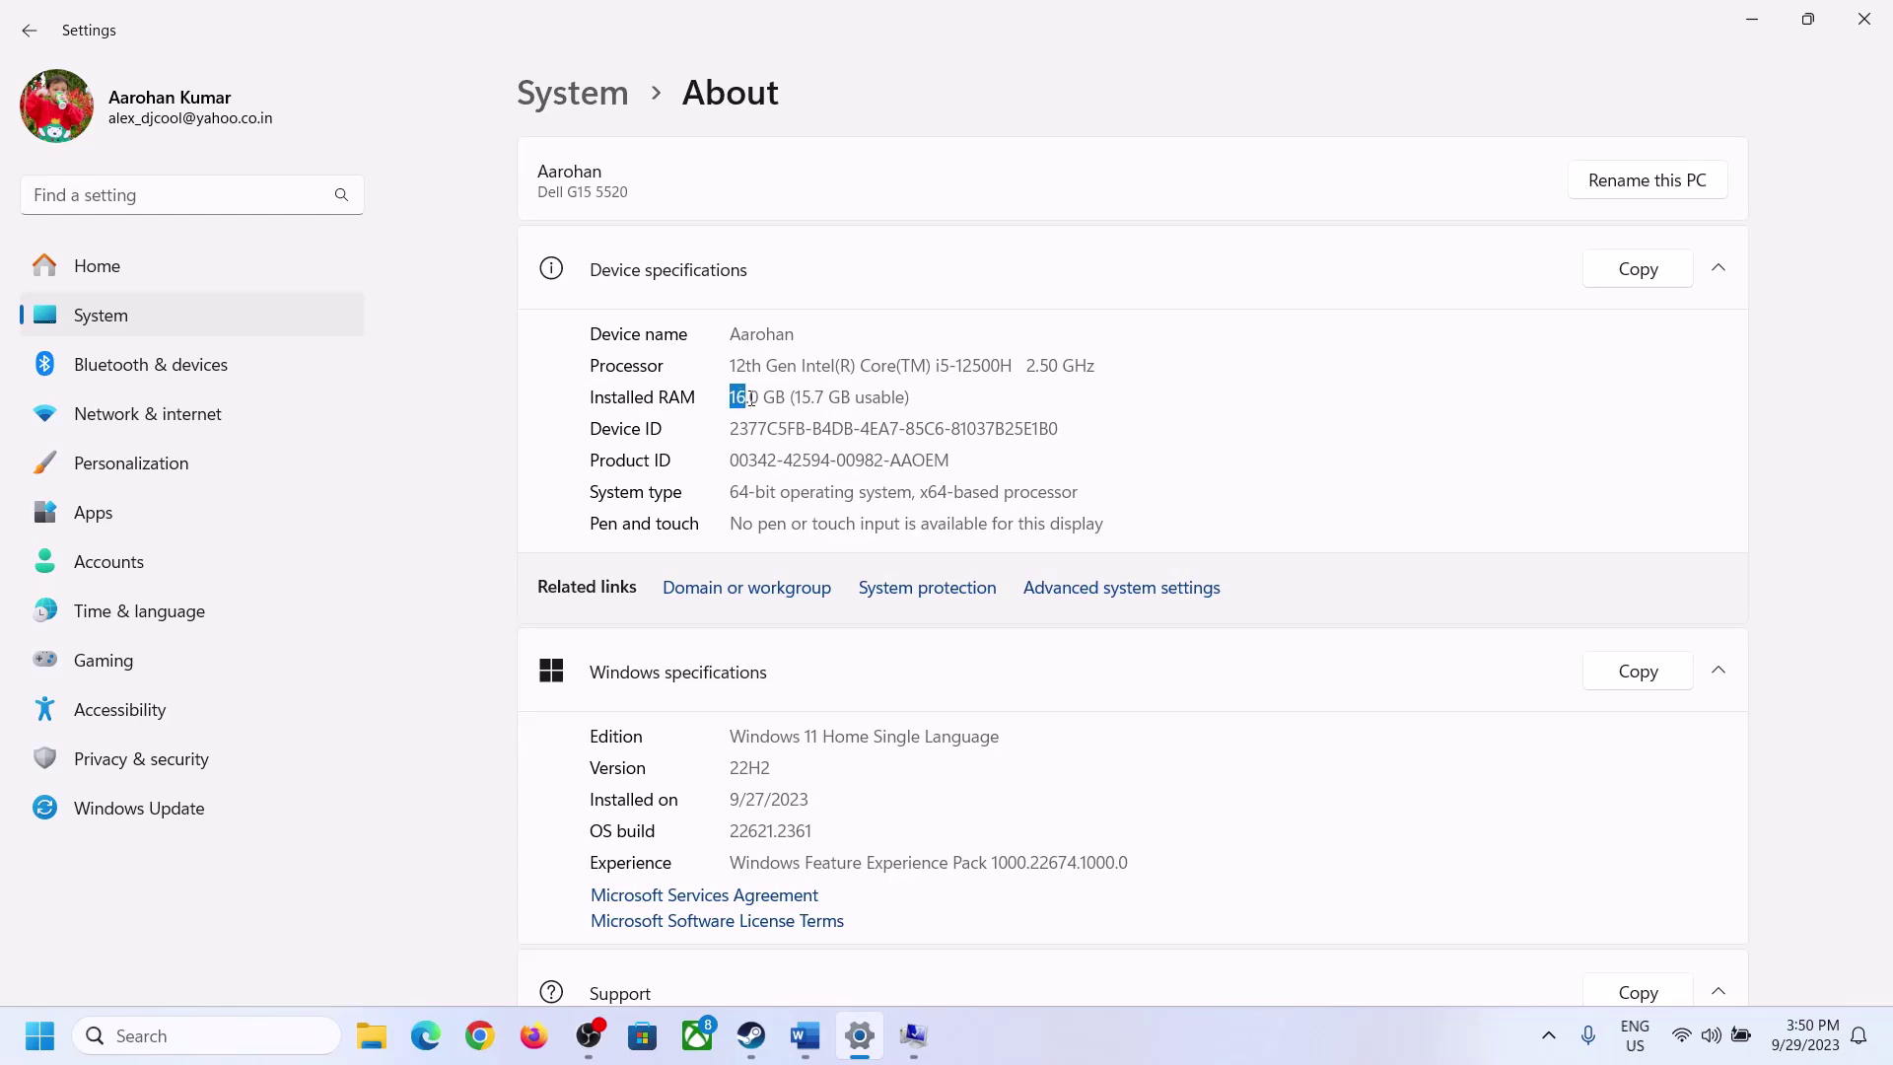
{"action": "left_click", "coordinate": [761, 399]}
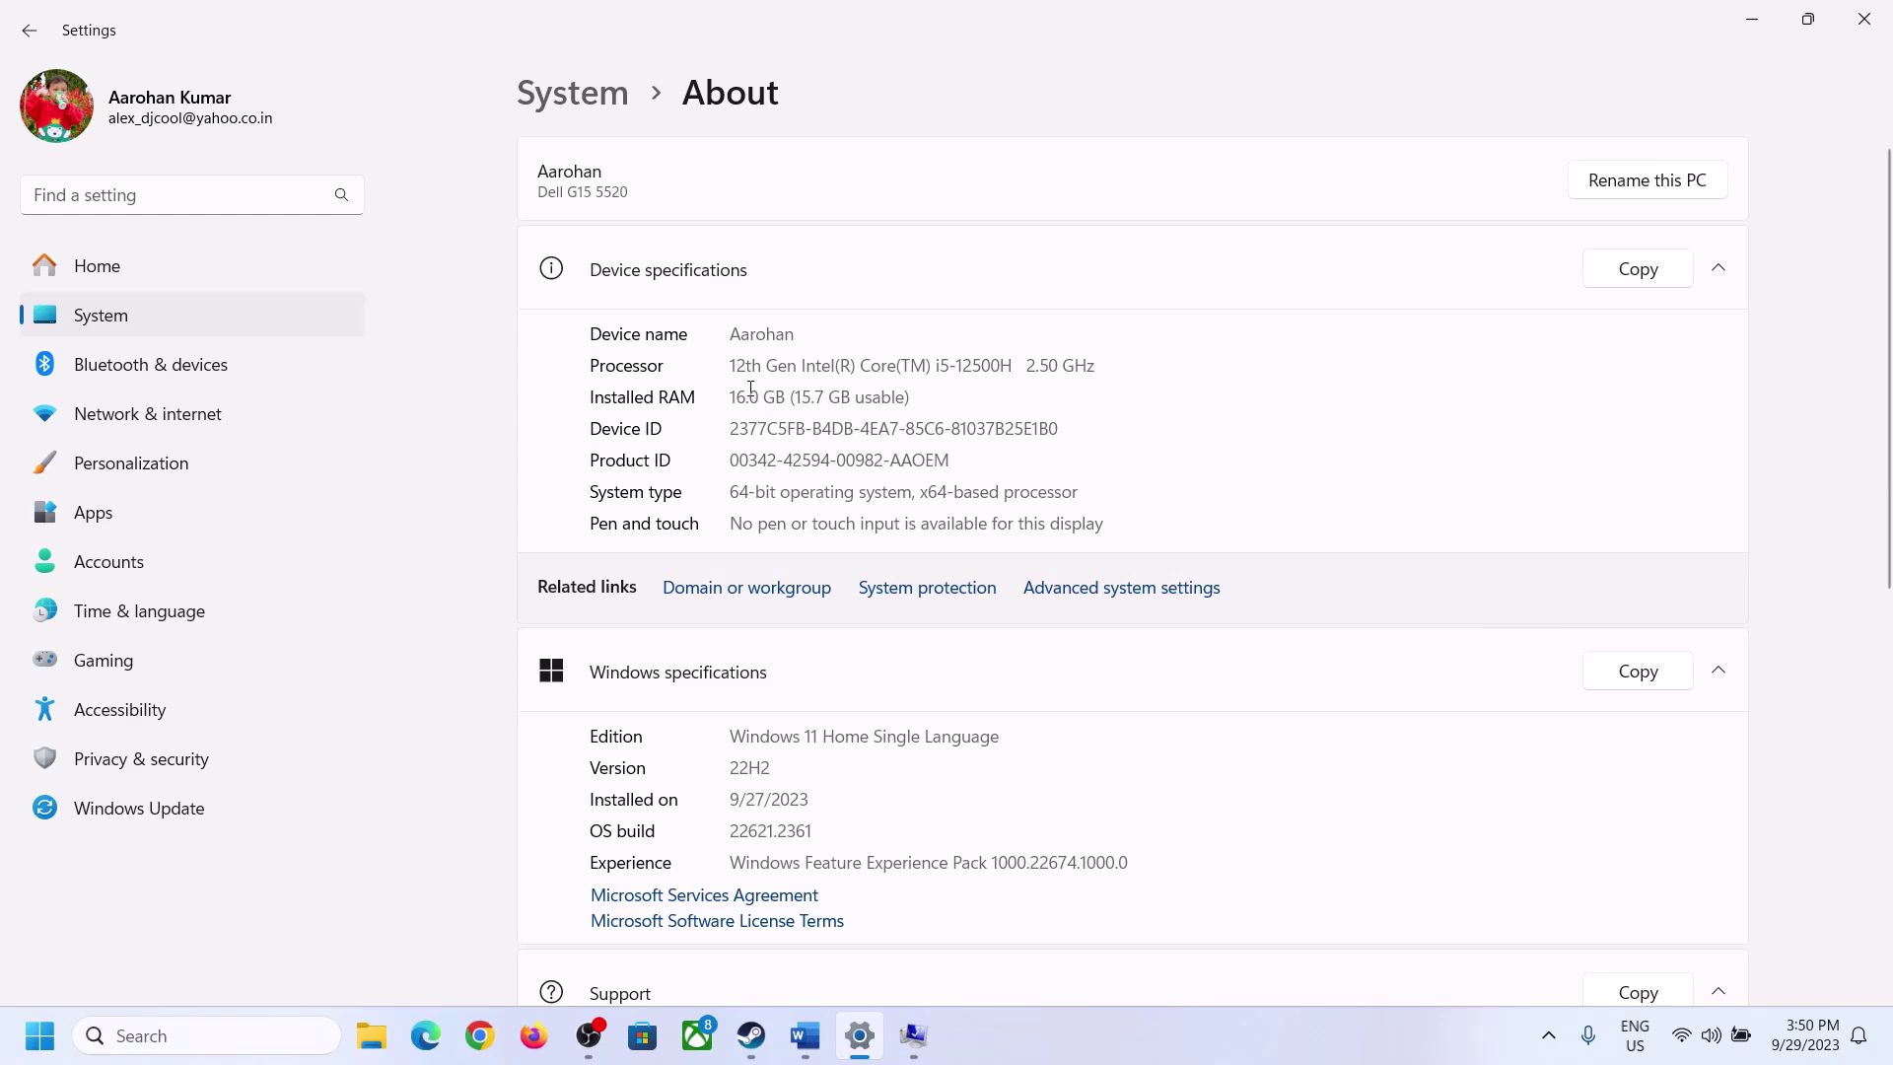
{"action": "left_click_drag", "start_coordinate": [751, 390], "coordinate": [721, 388]}
{"action": "left_click", "coordinate": [904, 1040]}
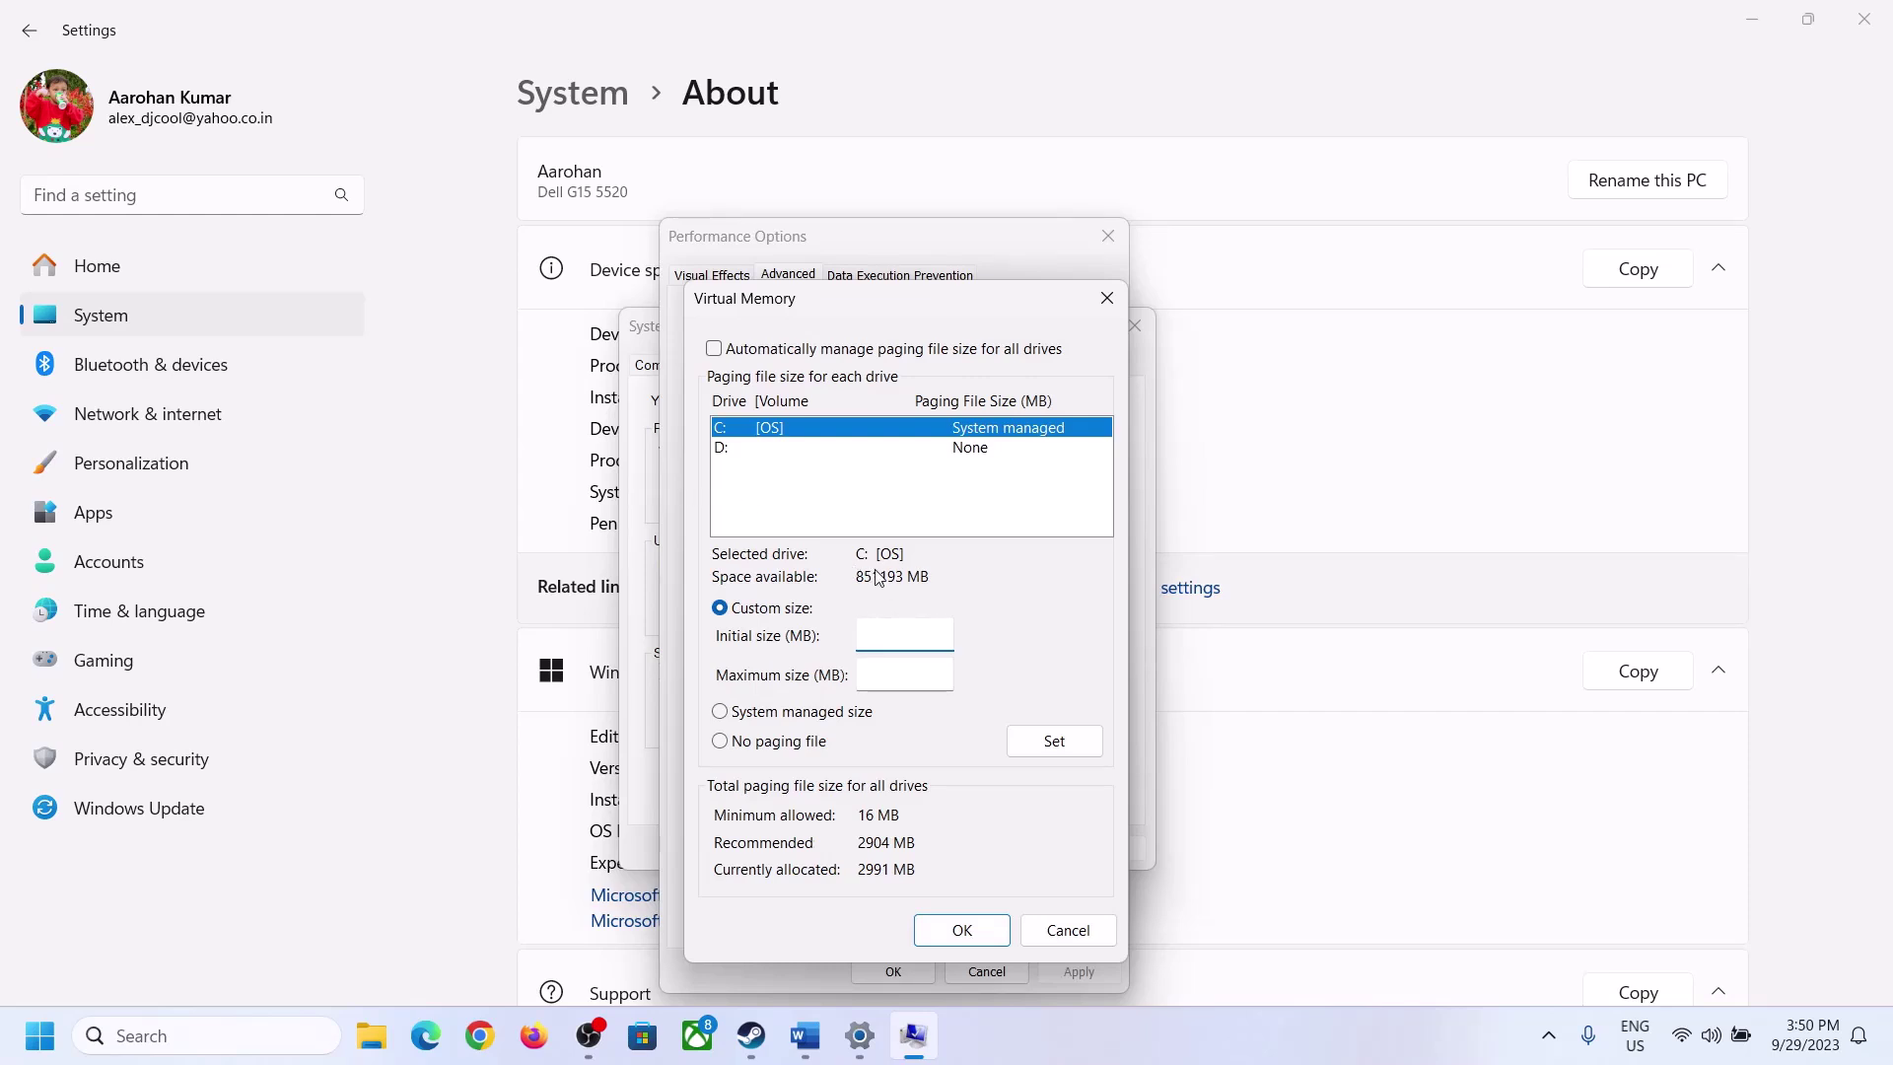
{"action": "left_click", "coordinate": [854, 912]}
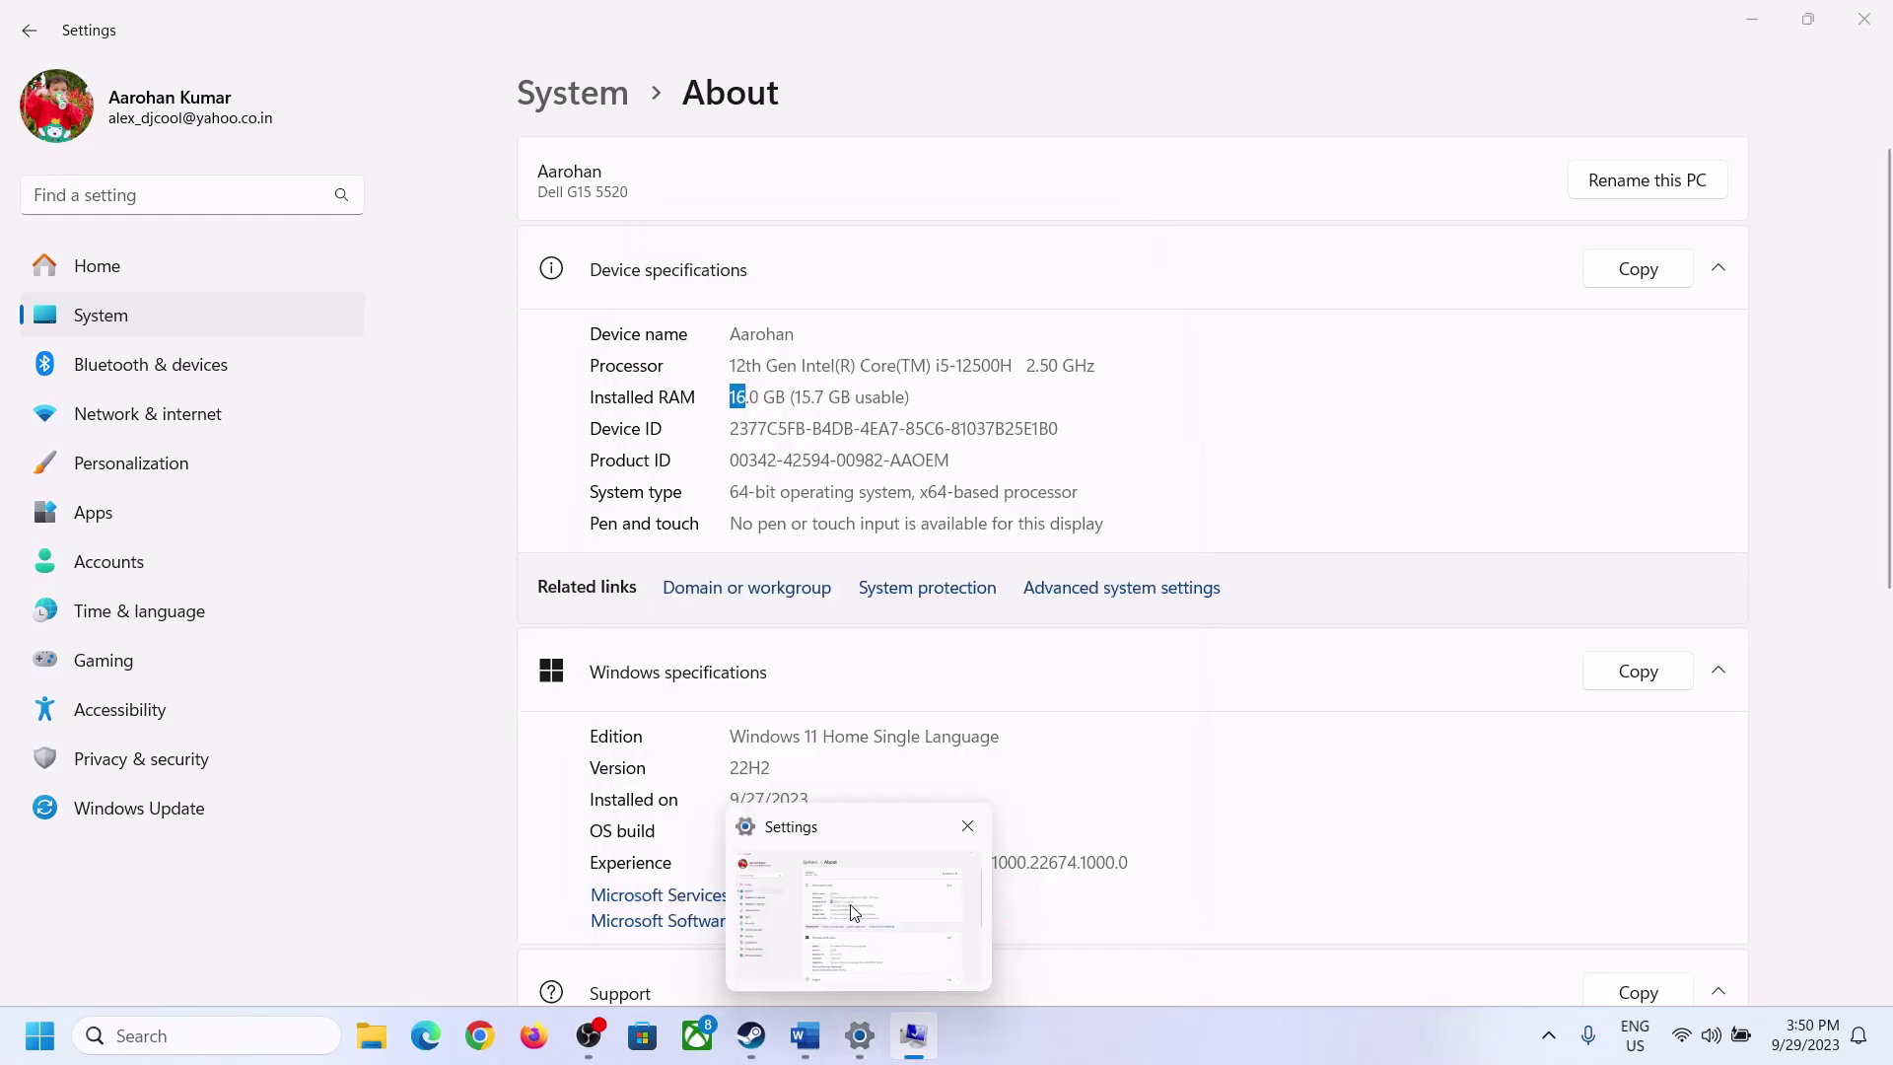
Launch Calculator by running calc, place it beside the Virtual Memory dialog and check the size formulas in the Word document
{"action": "key", "text": "super+r"}
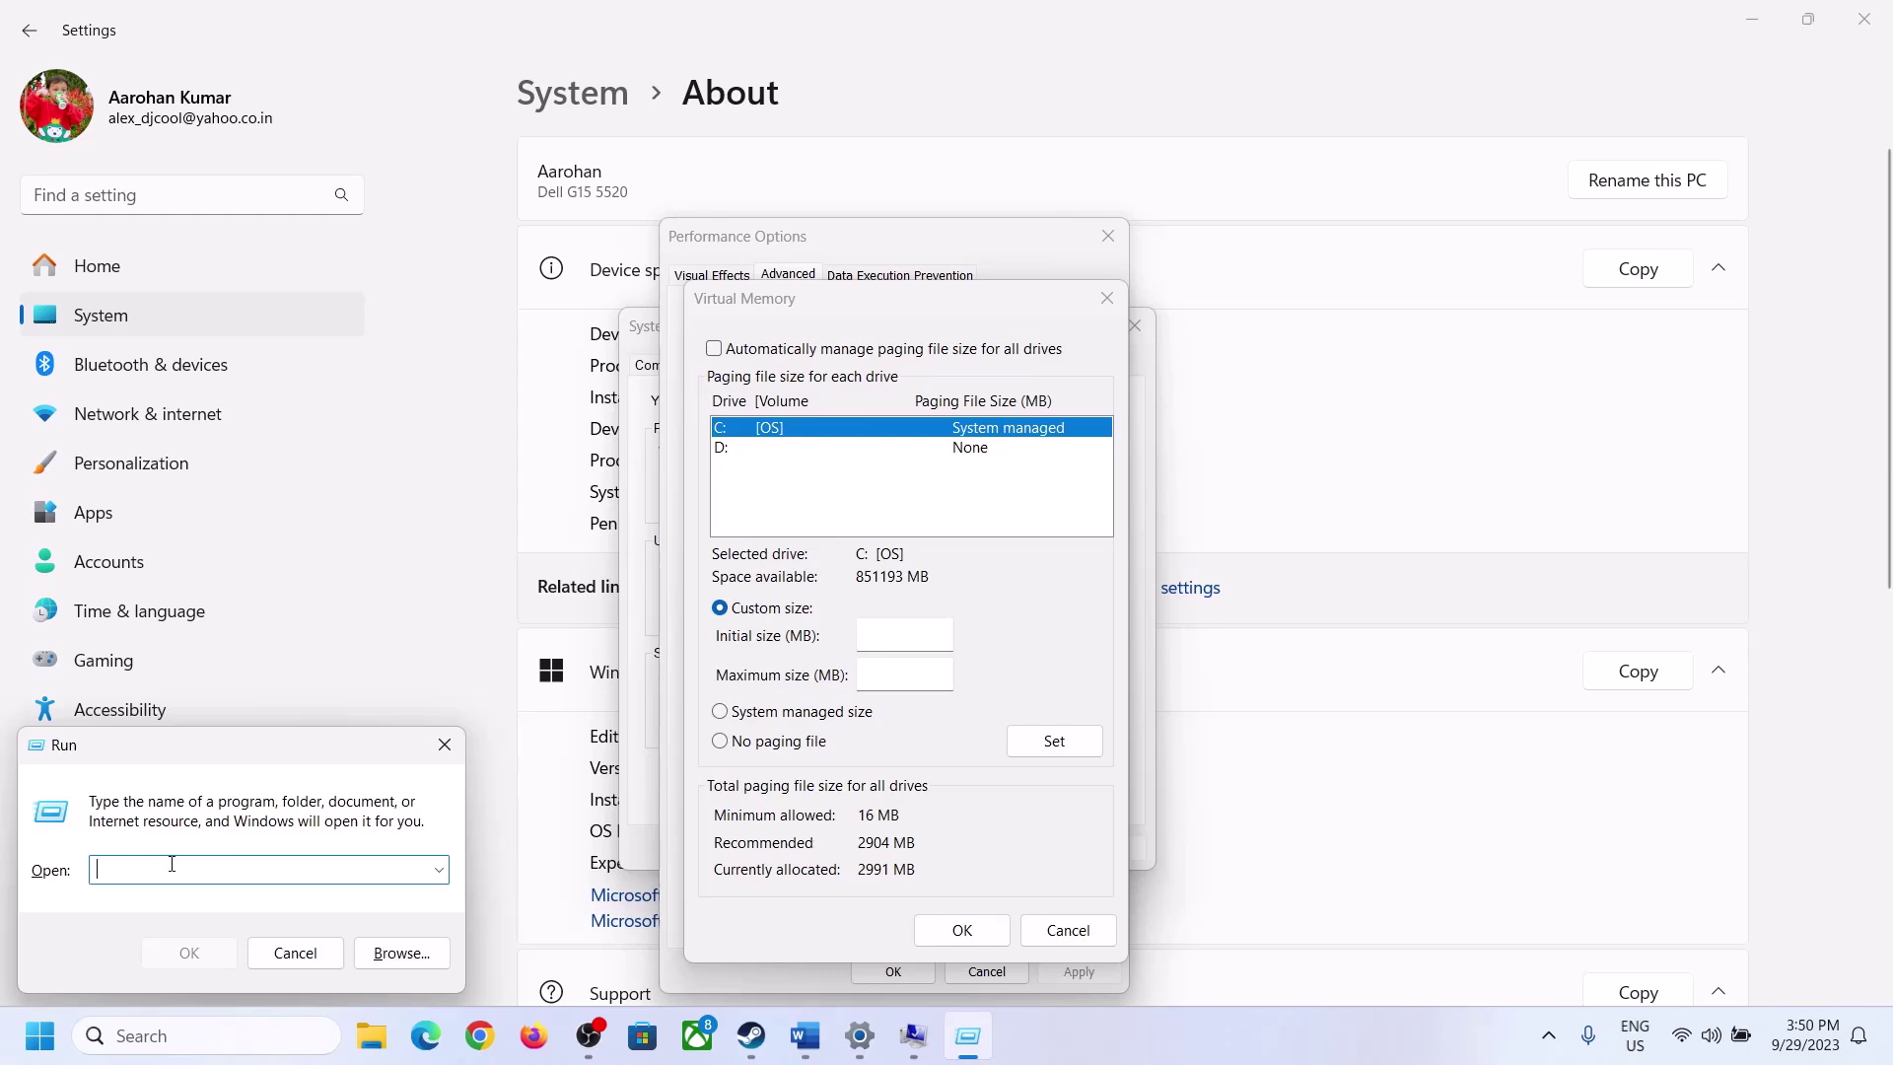
{"action": "type", "text": "calc"}
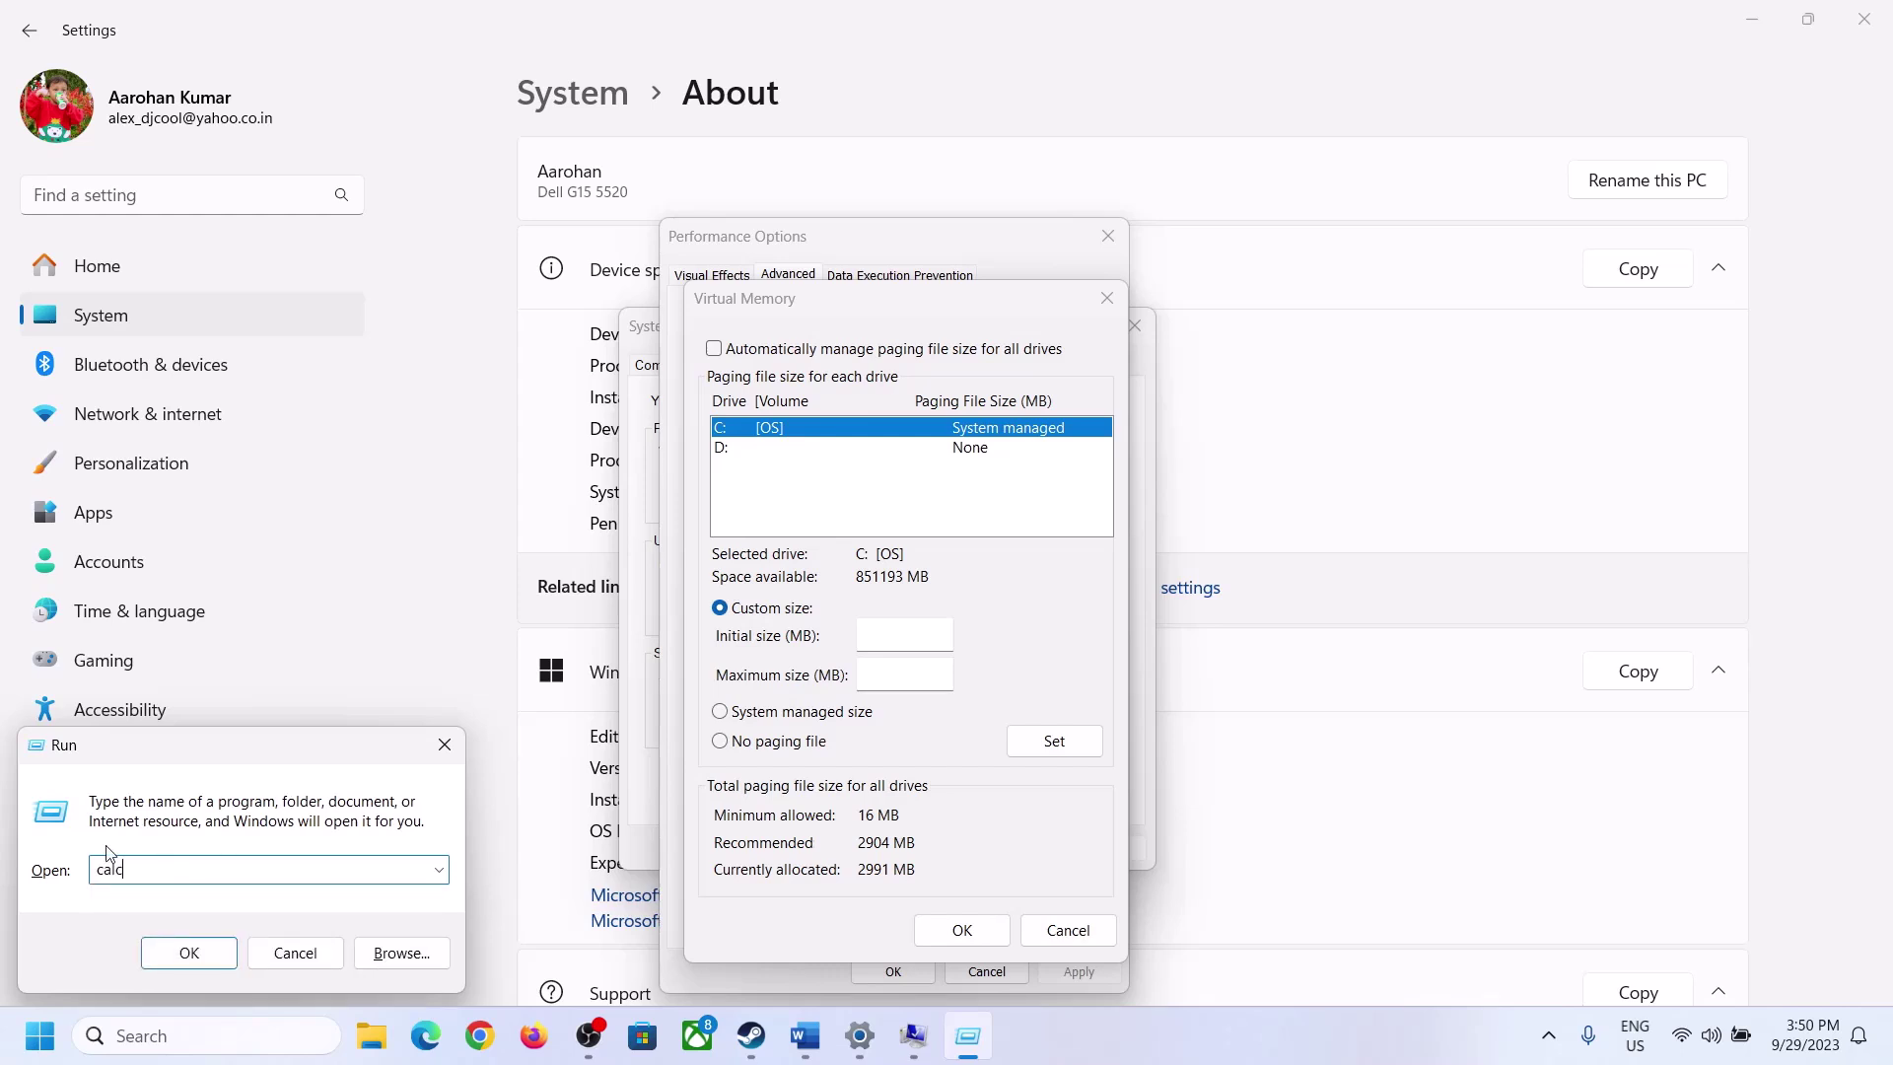
{"action": "left_click", "coordinate": [188, 955]}
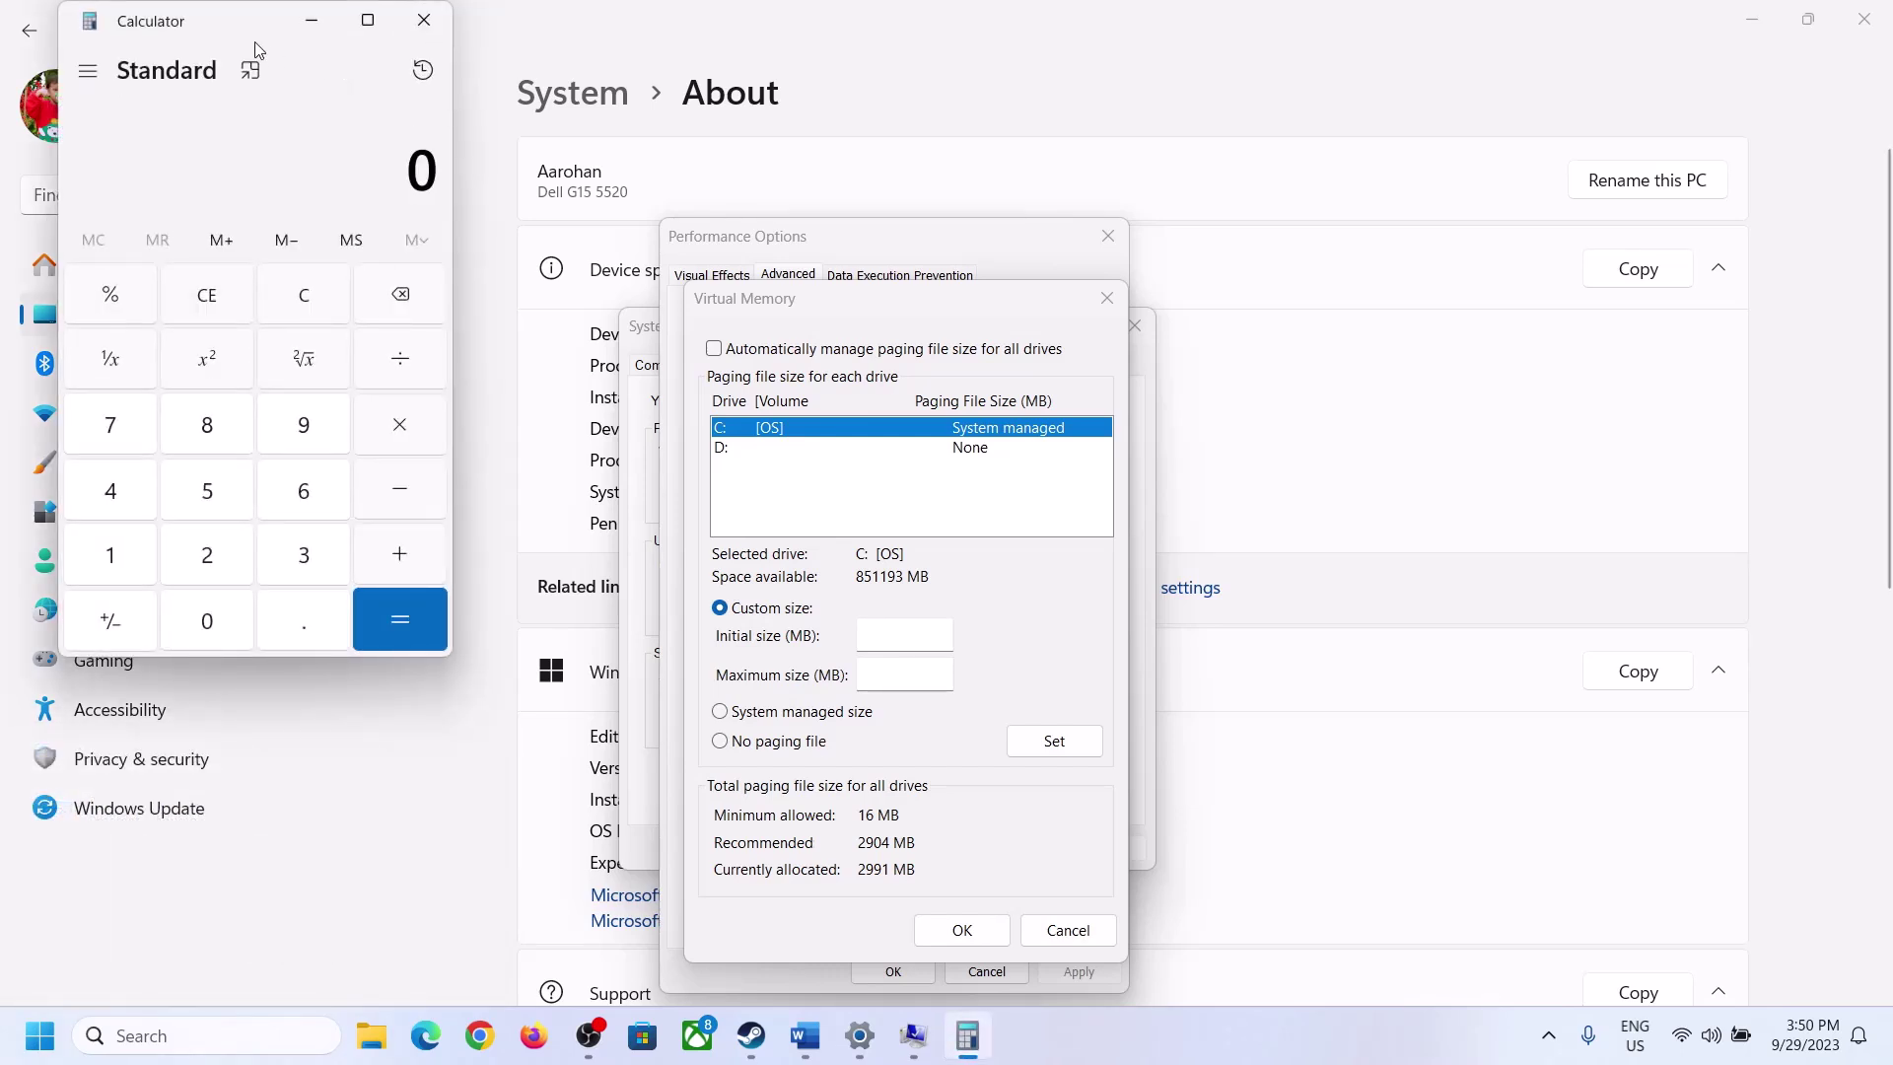
{"action": "left_click_drag", "start_coordinate": [241, 35], "coordinate": [1378, 316]}
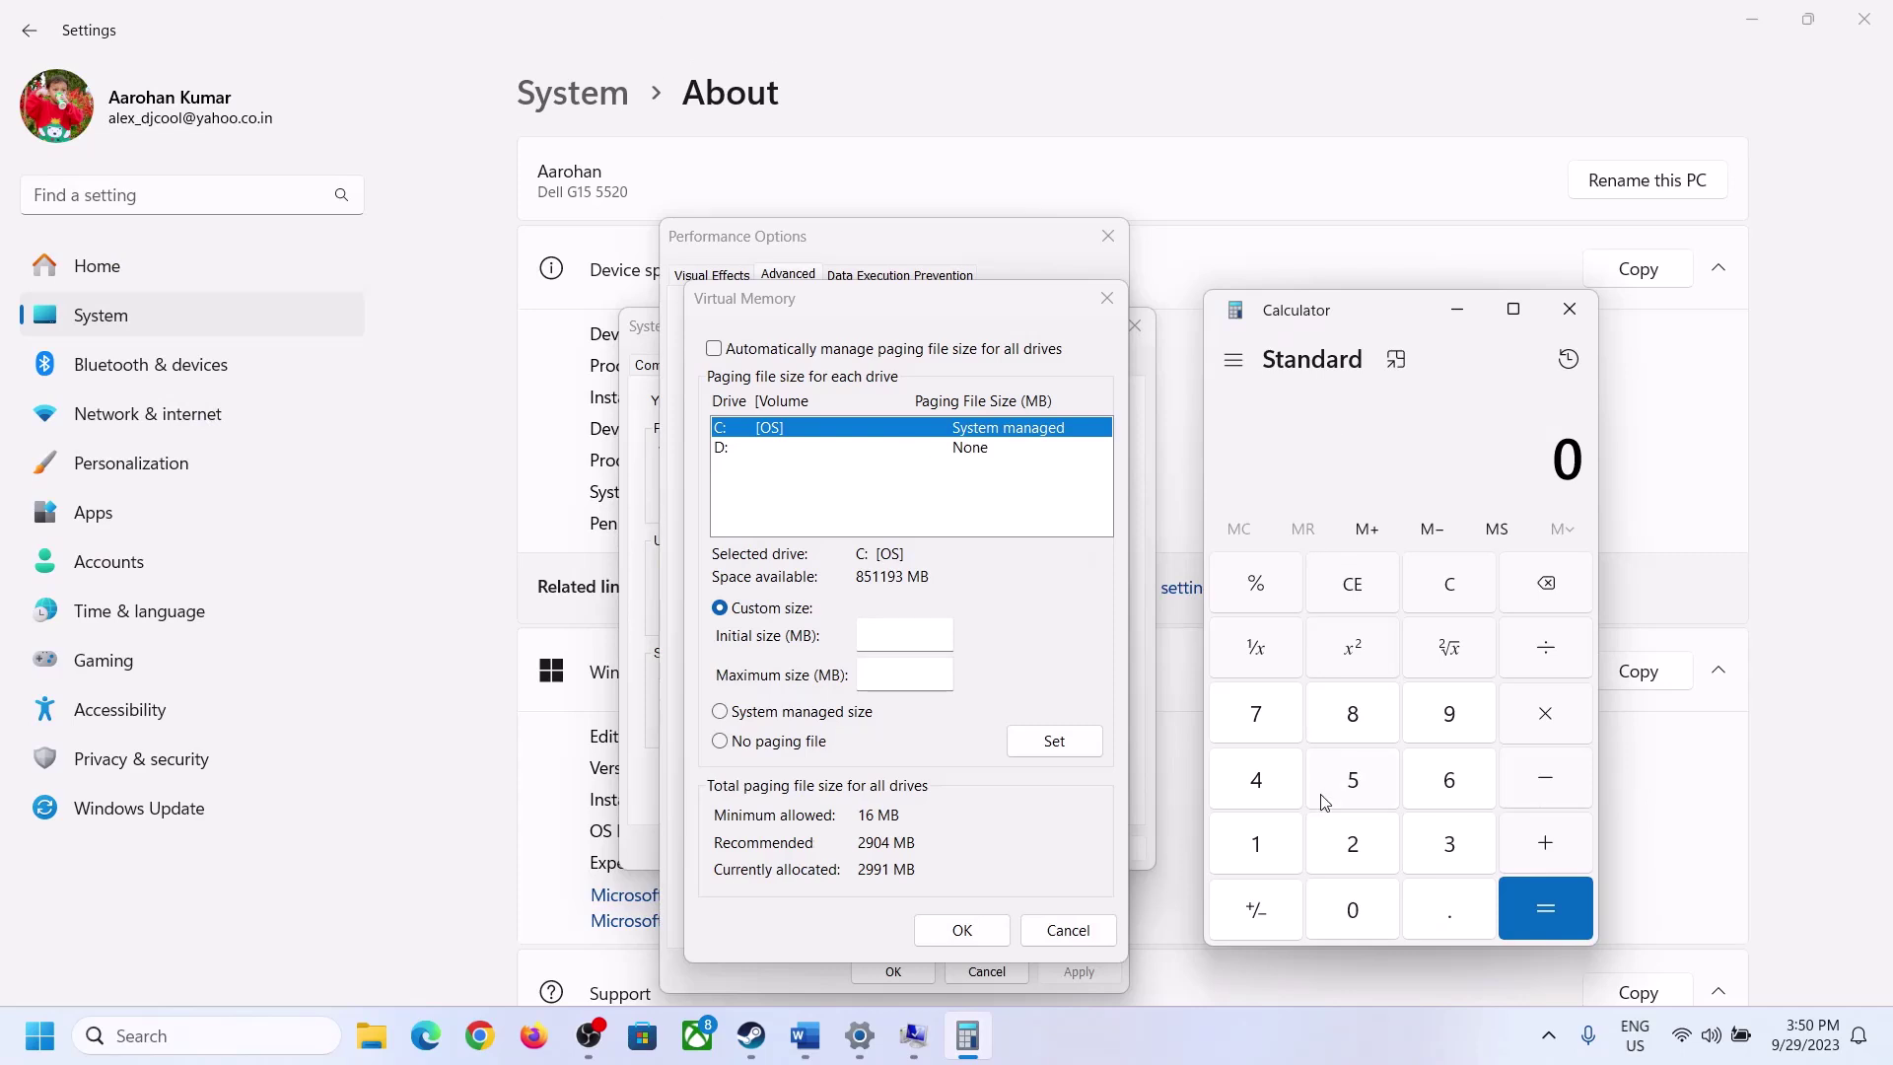
{"action": "left_click", "coordinate": [806, 1035]}
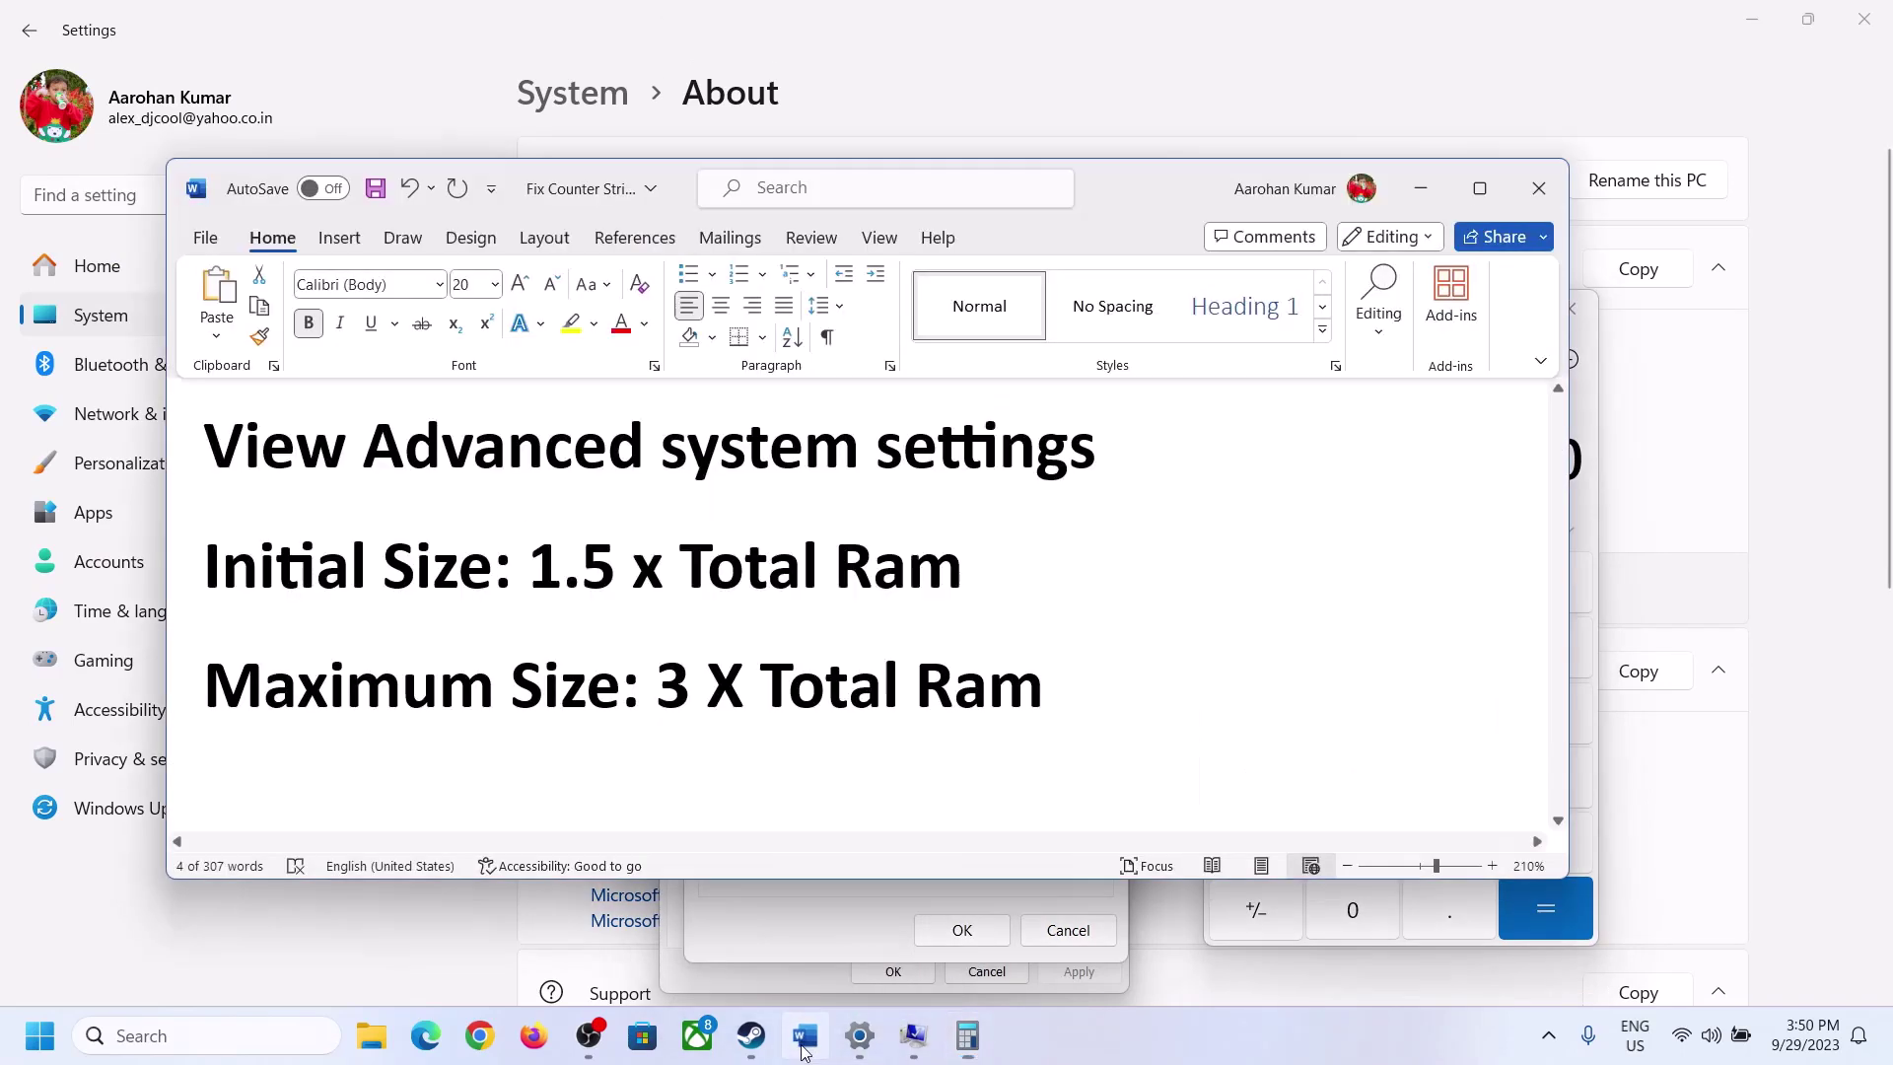
{"action": "left_click", "coordinate": [981, 1032]}
{"action": "left_click", "coordinate": [1259, 848]}
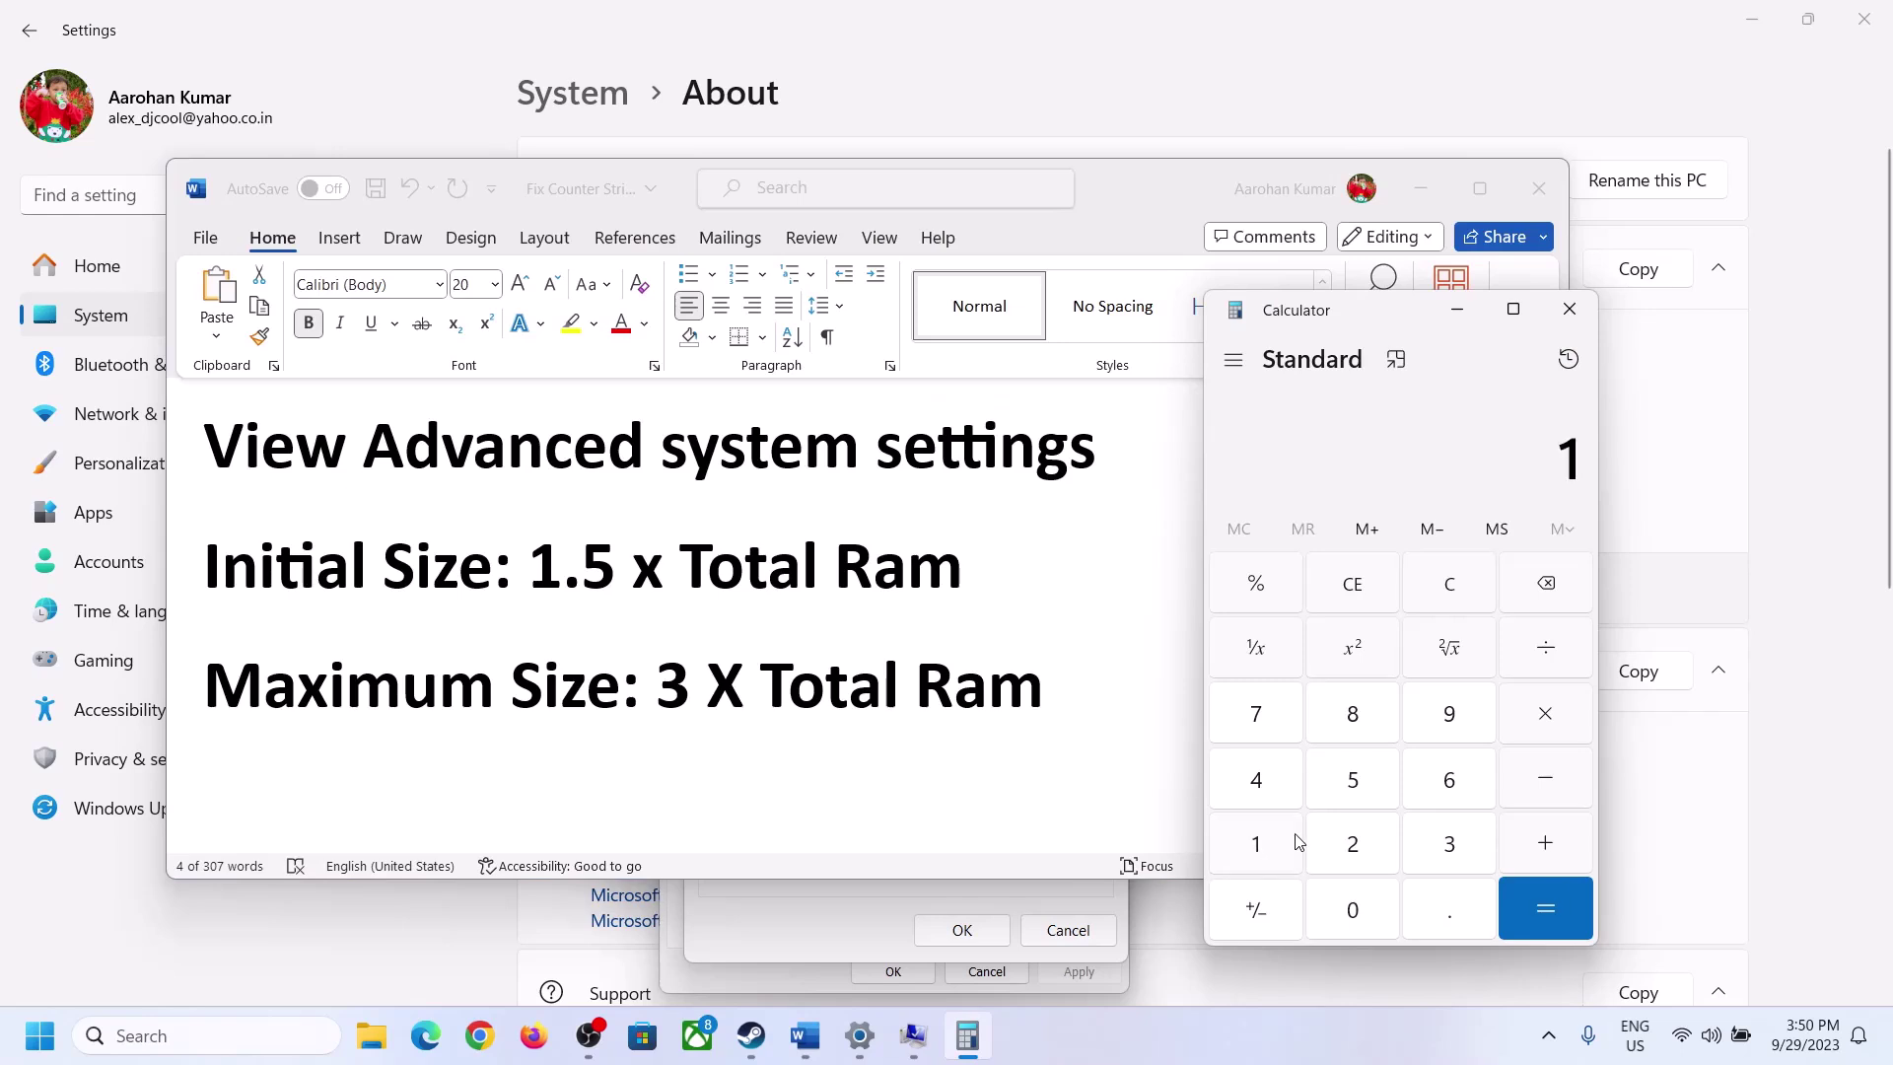
{"action": "left_click", "coordinate": [1443, 789]}
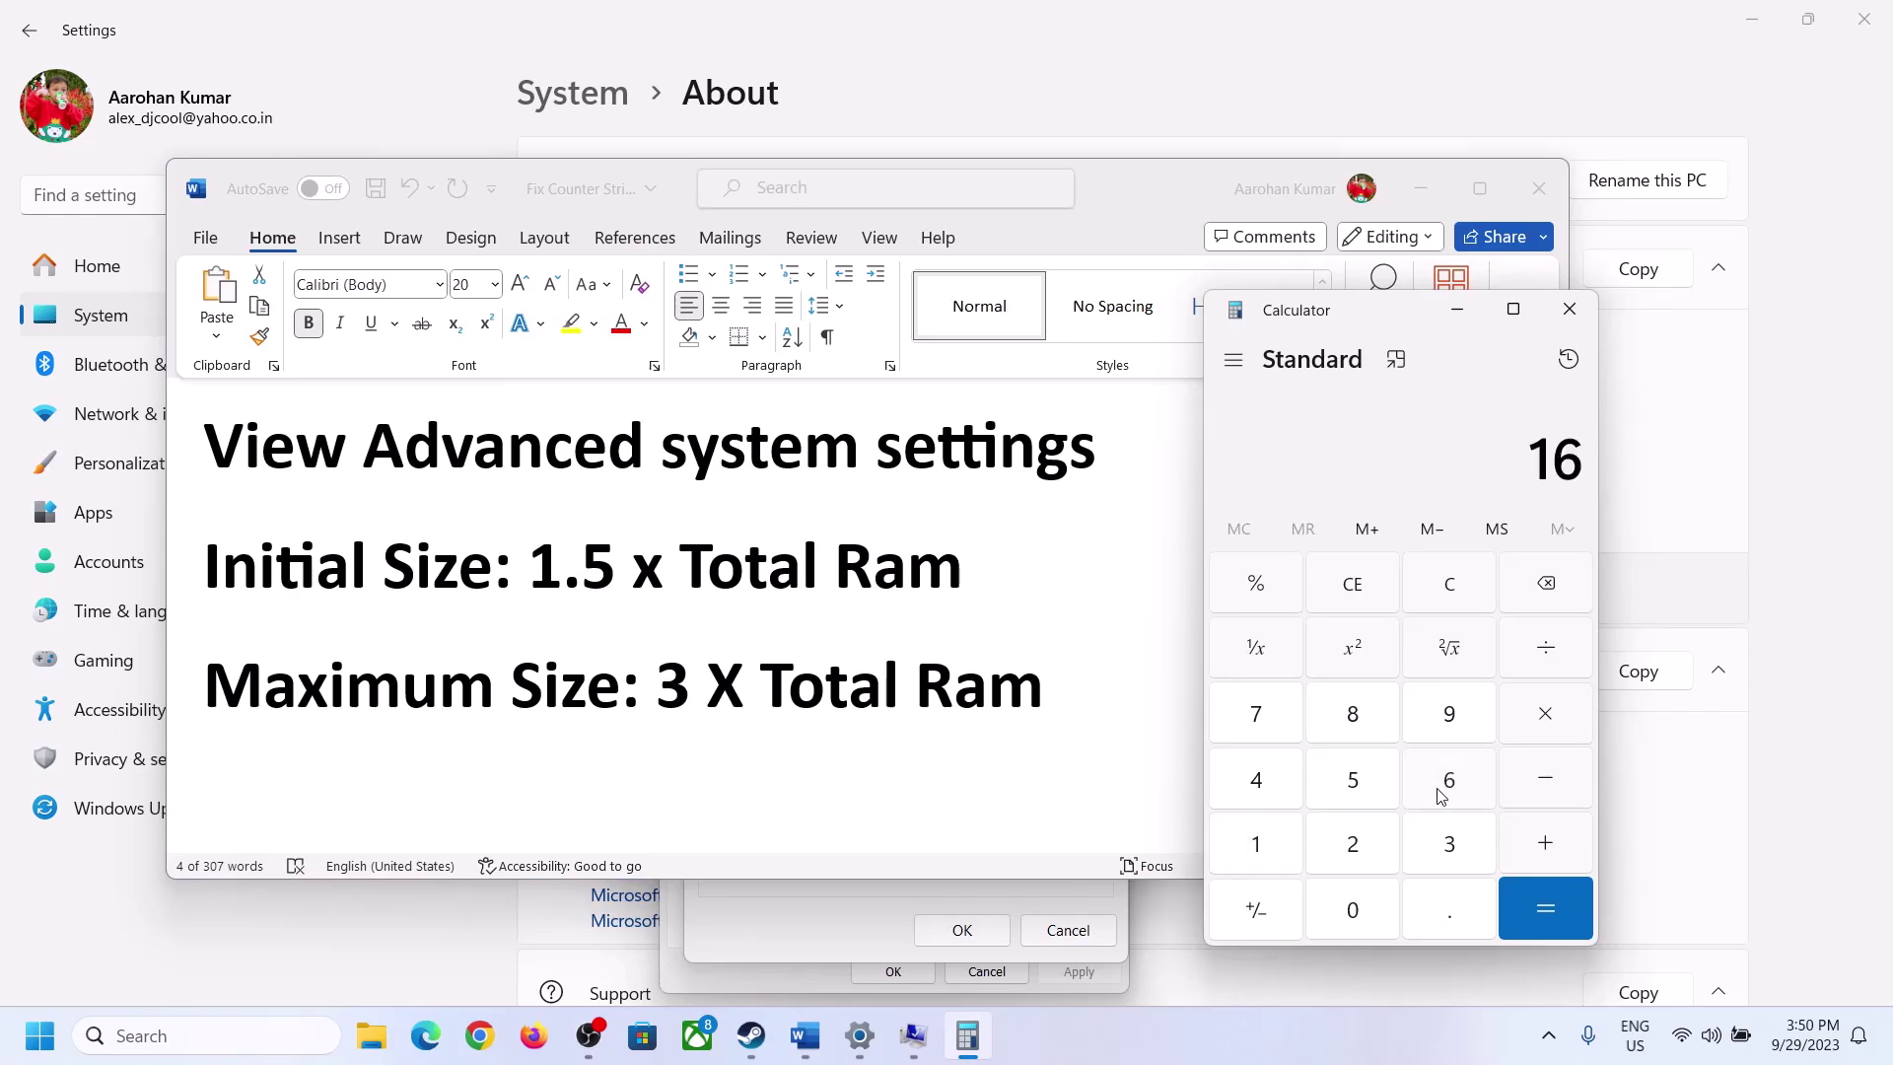
{"action": "left_click", "coordinate": [1453, 601]}
Convert the installed RAM to megabytes in Calculator by multiplying 16 by 1024
{"action": "left_click", "coordinate": [1270, 848]}
{"action": "left_click", "coordinate": [1420, 791]}
{"action": "left_click", "coordinate": [1545, 730]}
{"action": "left_click", "coordinate": [1292, 868]}
{"action": "left_click", "coordinate": [1357, 925]}
{"action": "left_click", "coordinate": [1353, 846]}
{"action": "left_click", "coordinate": [1265, 787]}
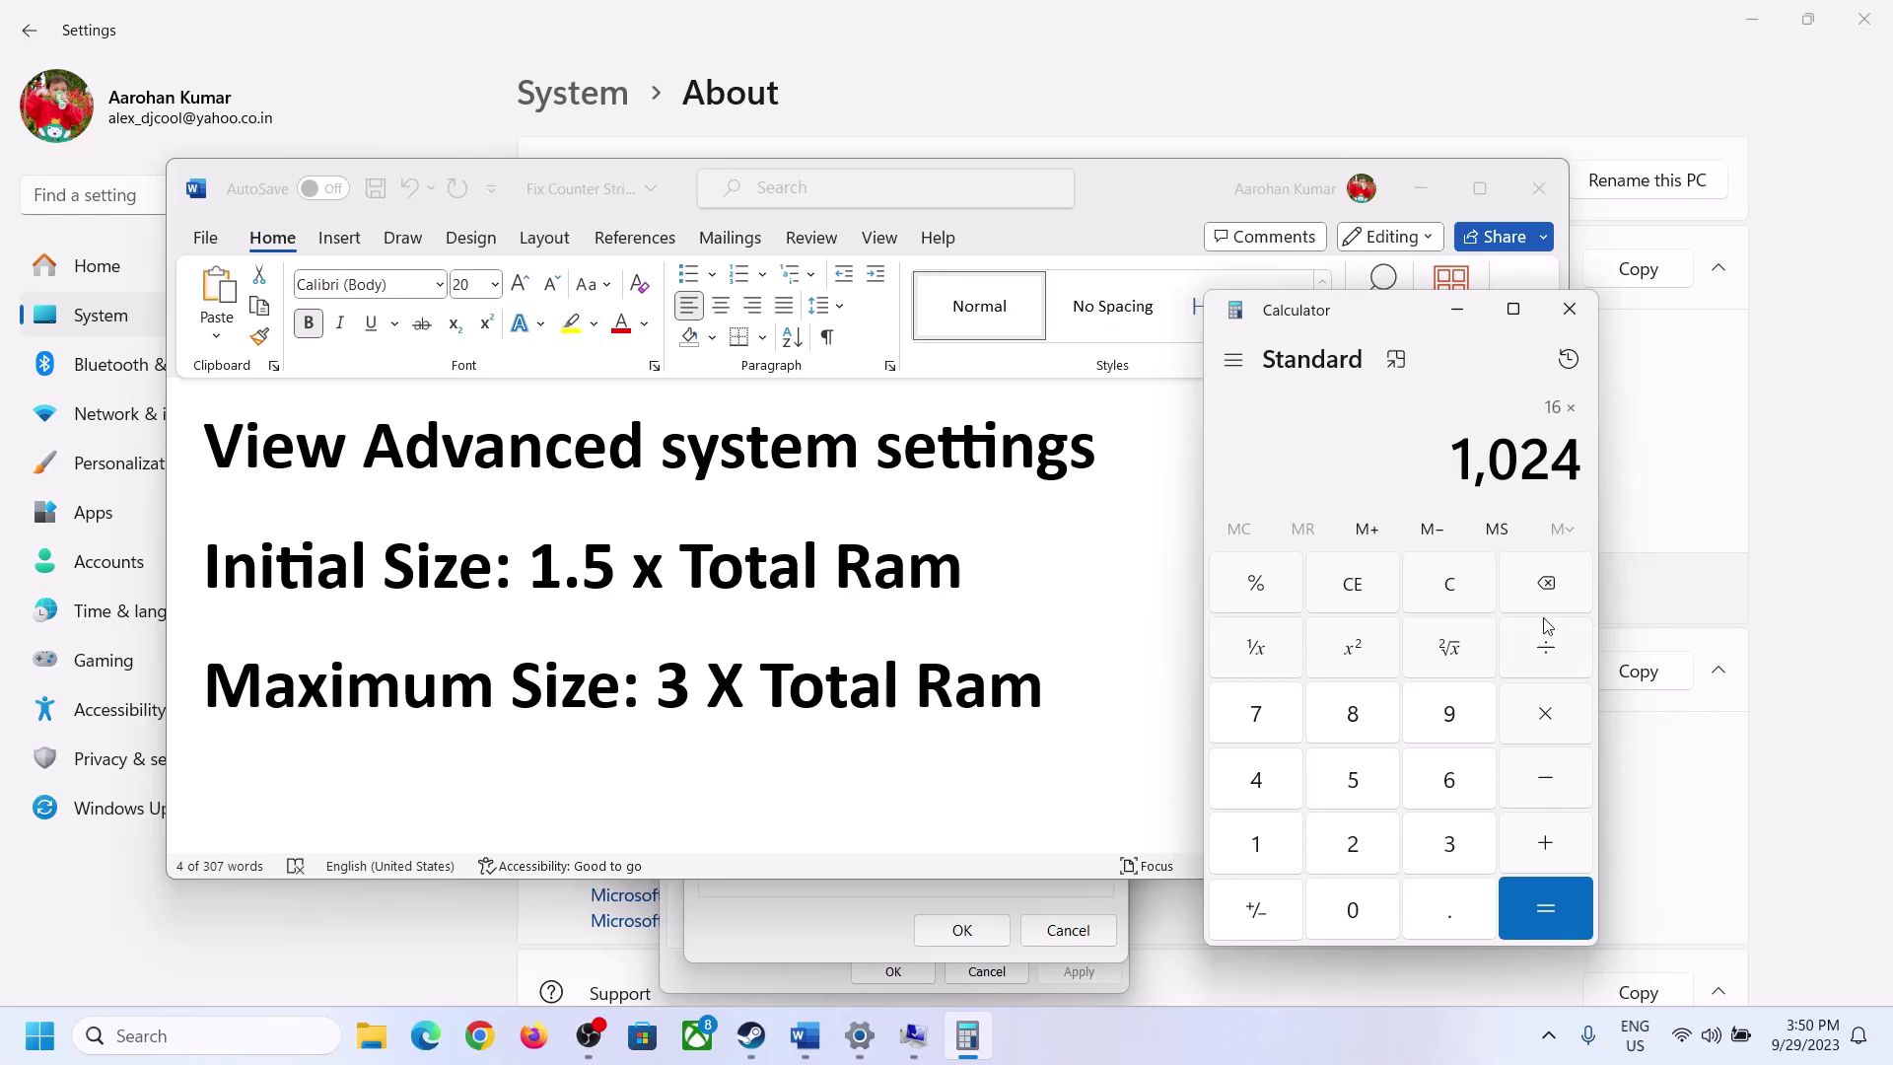
{"action": "left_click", "coordinate": [1544, 909]}
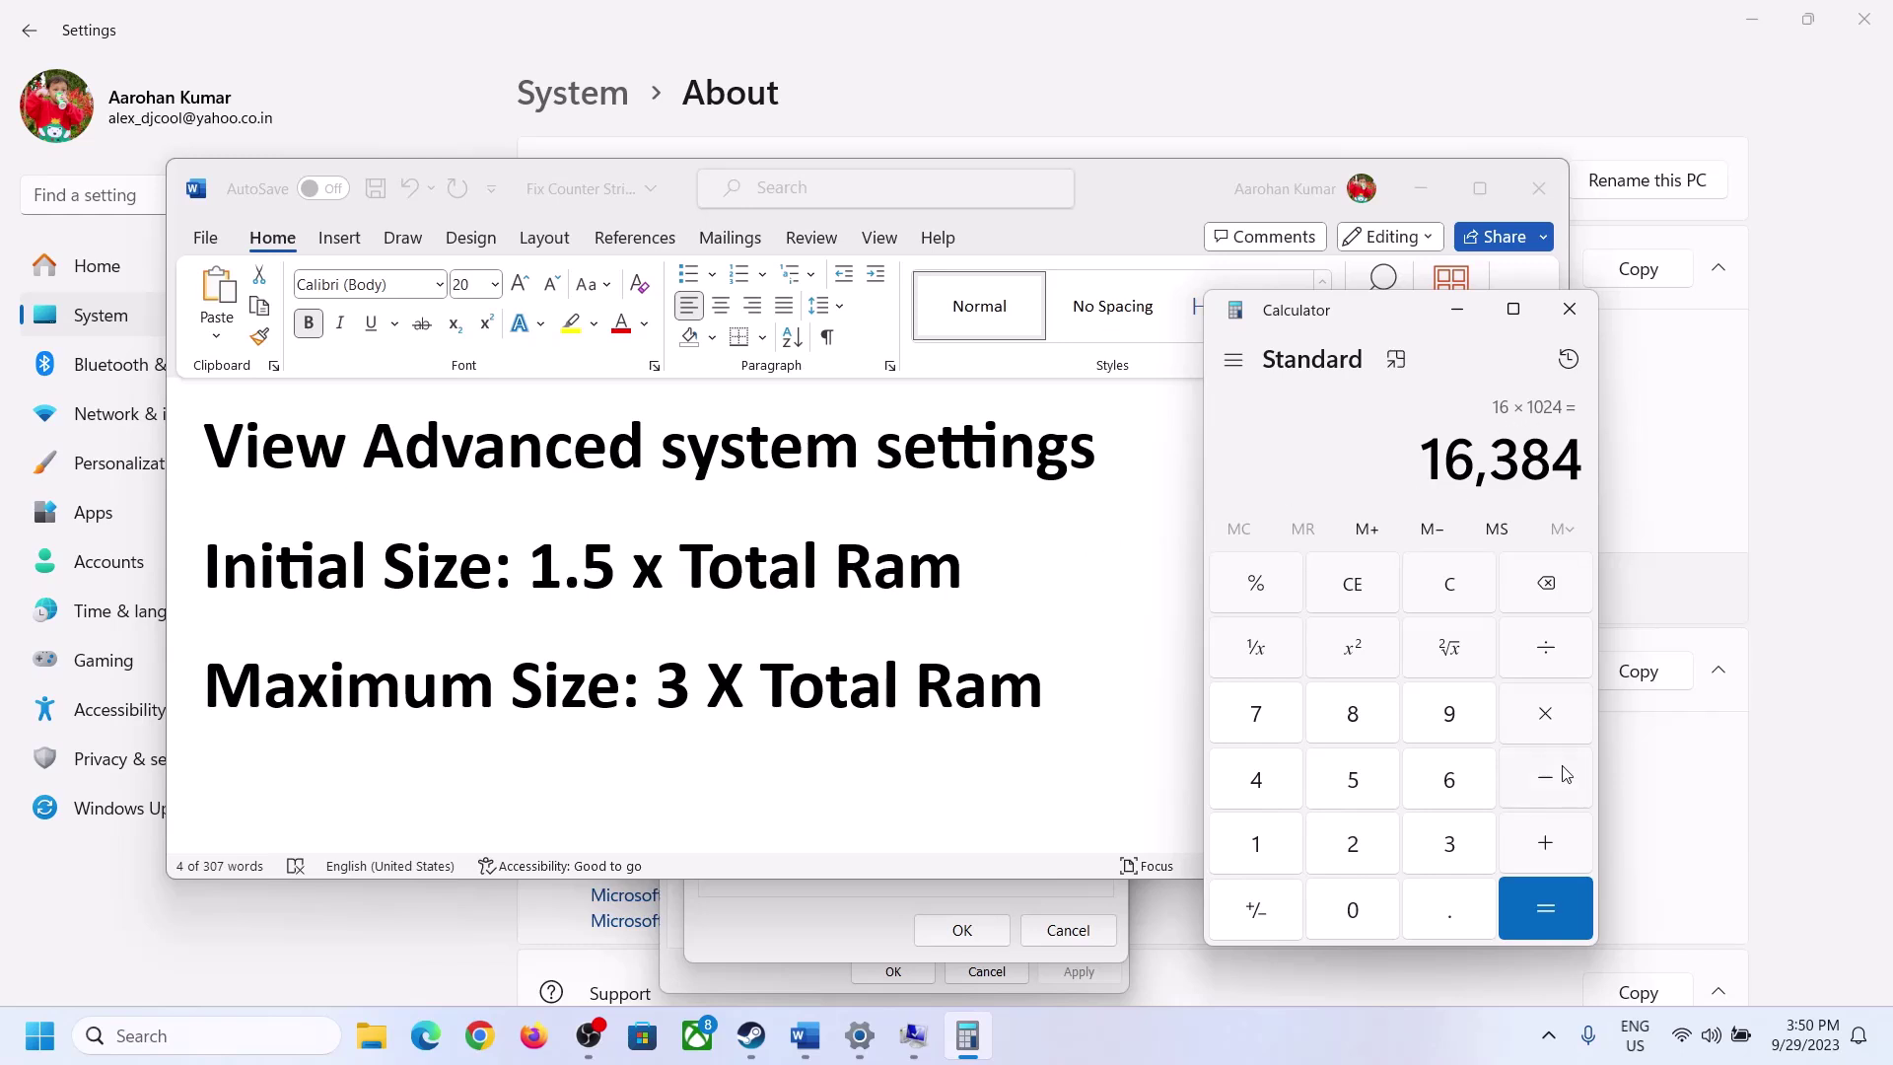
Multiply the RAM in megabytes by 1.5 to calculate the paging file's initial size
{"action": "left_click", "coordinate": [1547, 715]}
{"action": "left_click", "coordinate": [1282, 855]}
{"action": "left_click", "coordinate": [1445, 909]}
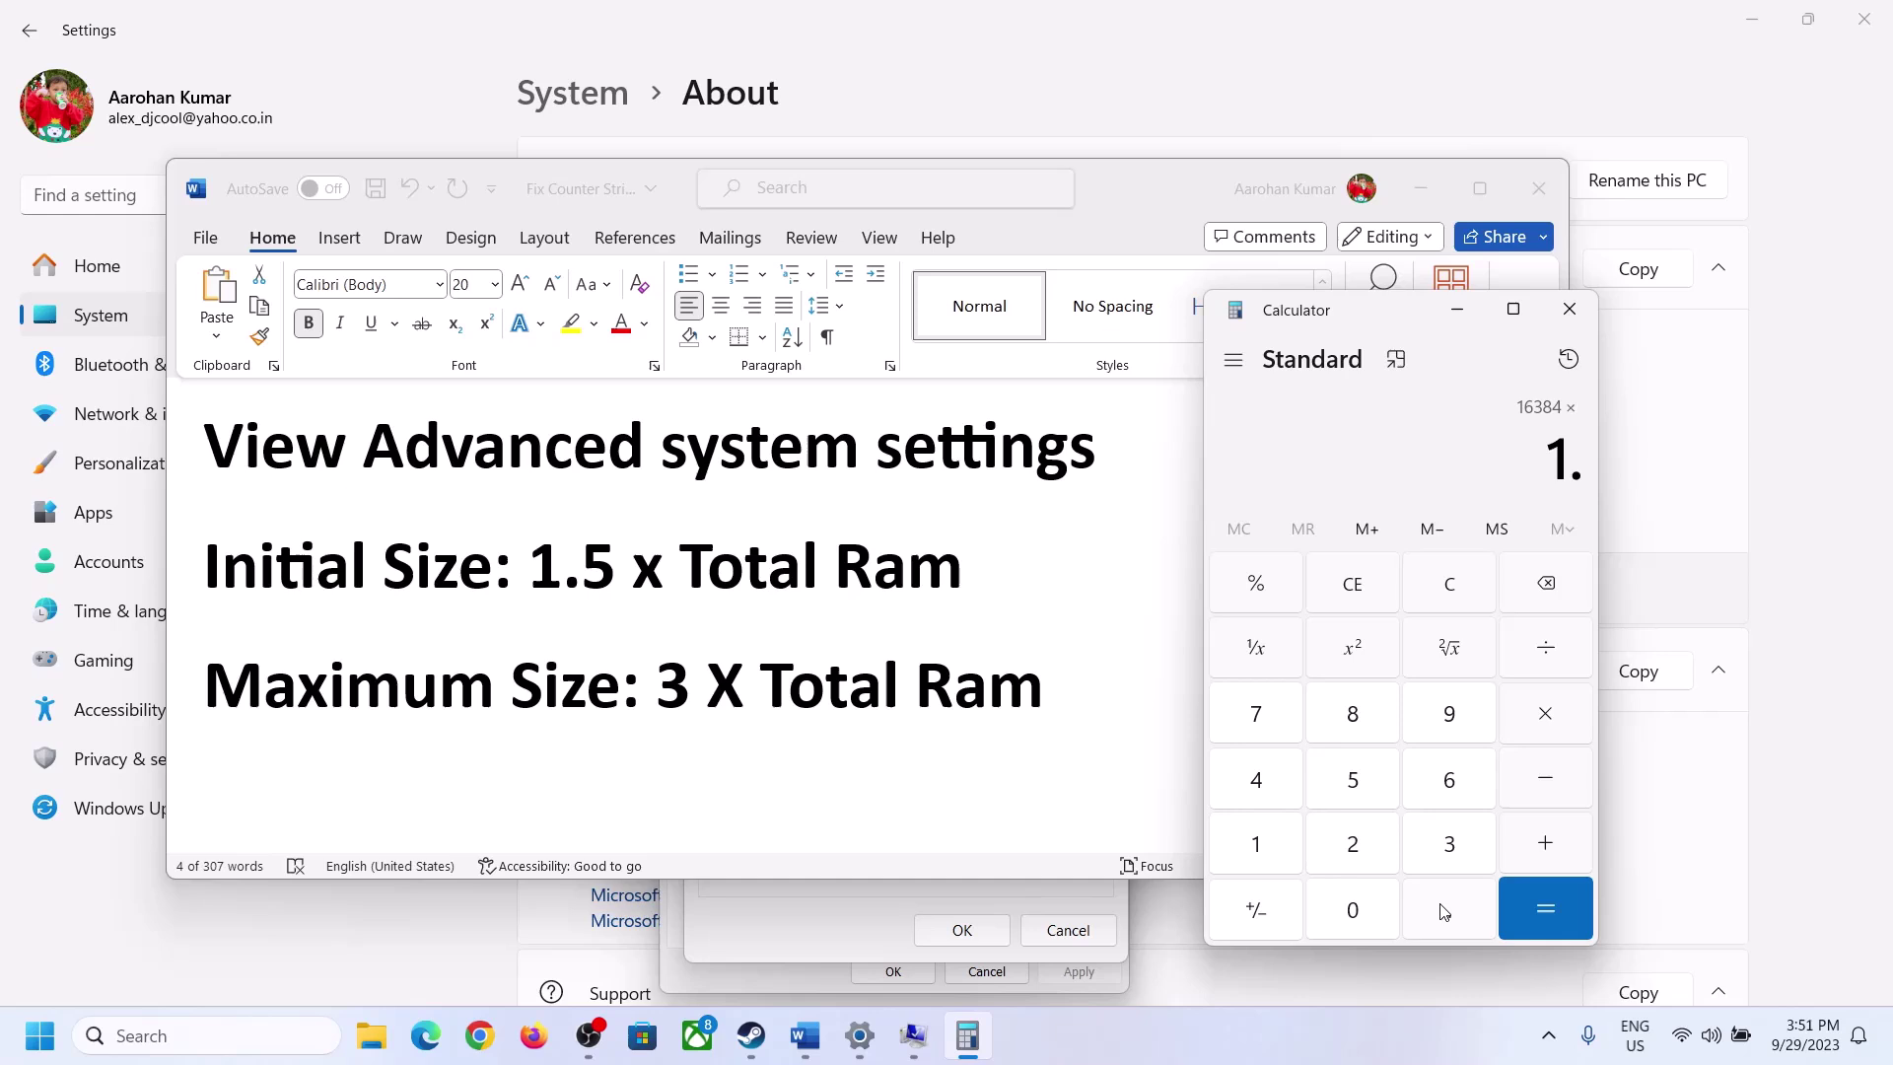
{"action": "left_click", "coordinate": [1359, 787]}
{"action": "left_click", "coordinate": [1544, 899]}
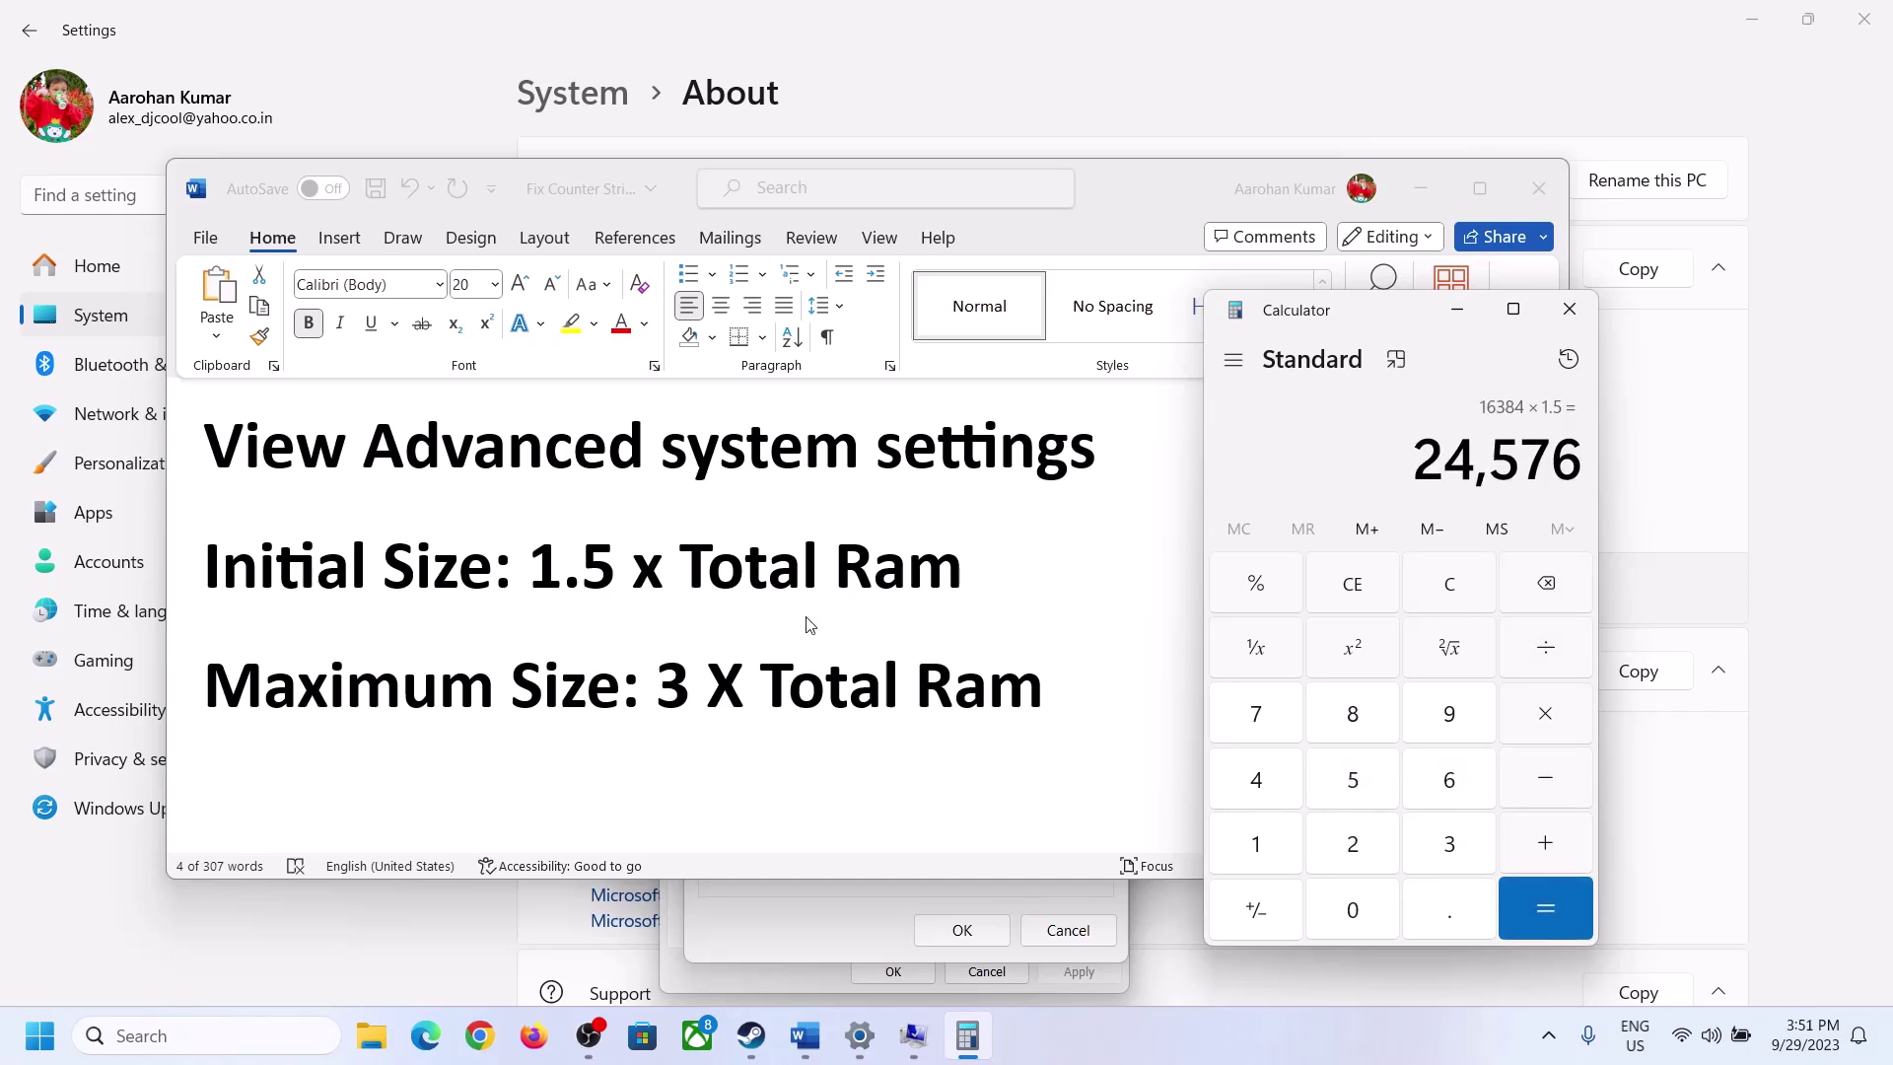
Set the custom initial paging file size for drive C to 24576 MB in the Virtual Memory dialog
{"action": "left_click", "coordinate": [913, 1036]}
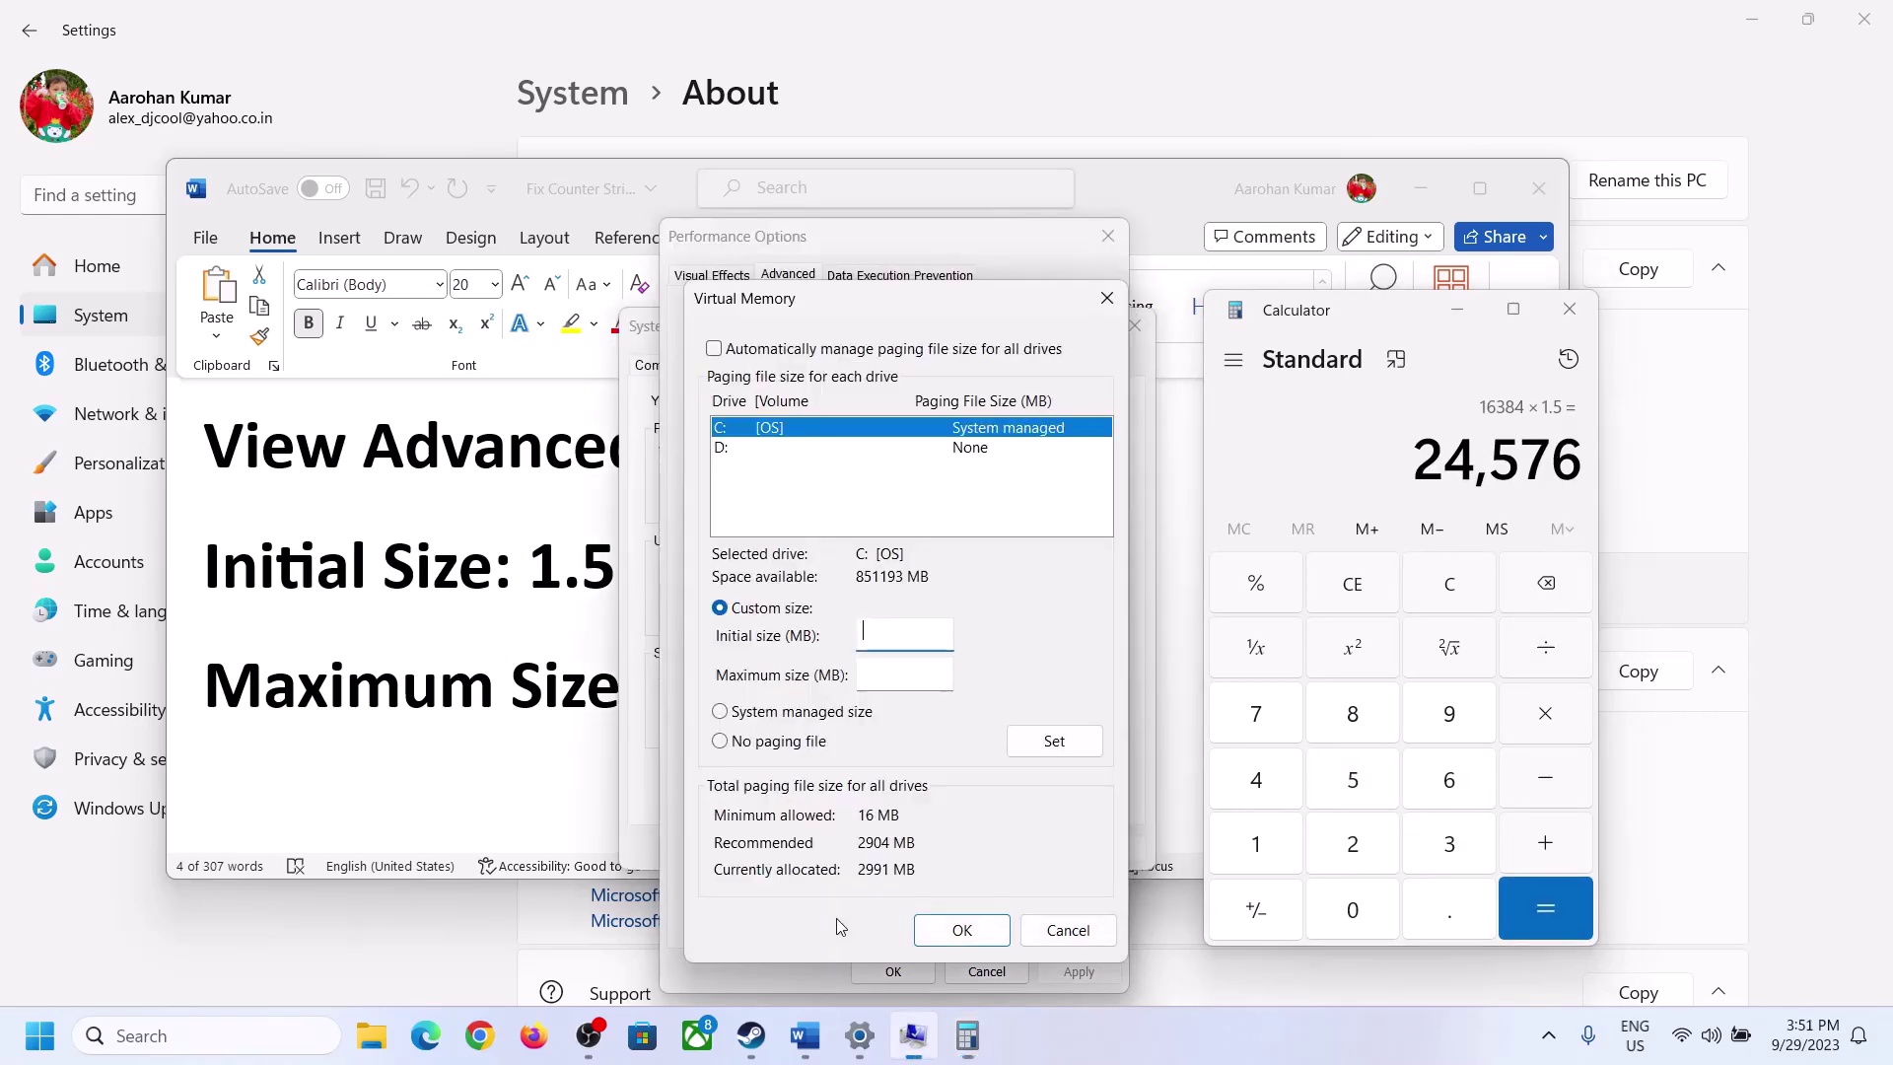
{"action": "left_click", "coordinate": [890, 631]}
{"action": "type", "text": "24576"}
{"action": "left_click", "coordinate": [949, 673]}
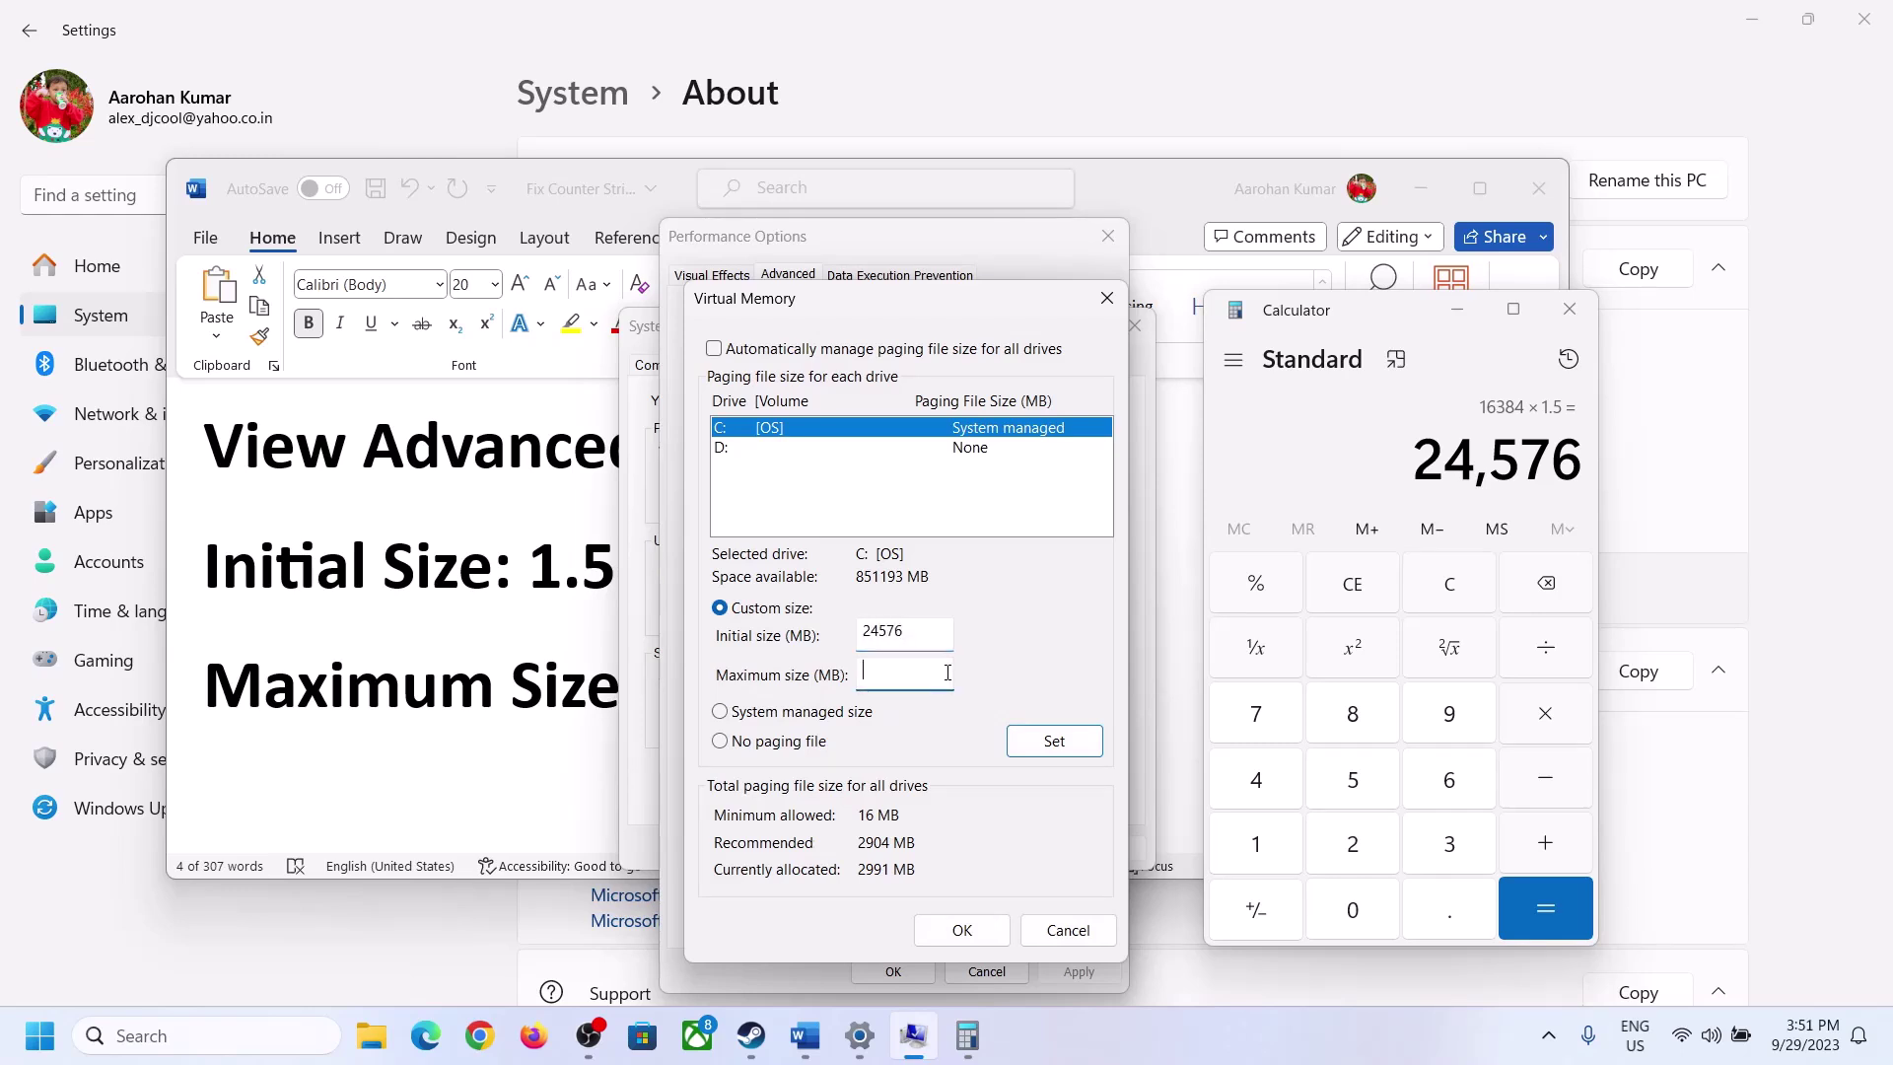
Check the maximum size formula in the Word document and clear the previous result in Calculator
{"action": "key", "text": "alt+Tab"}
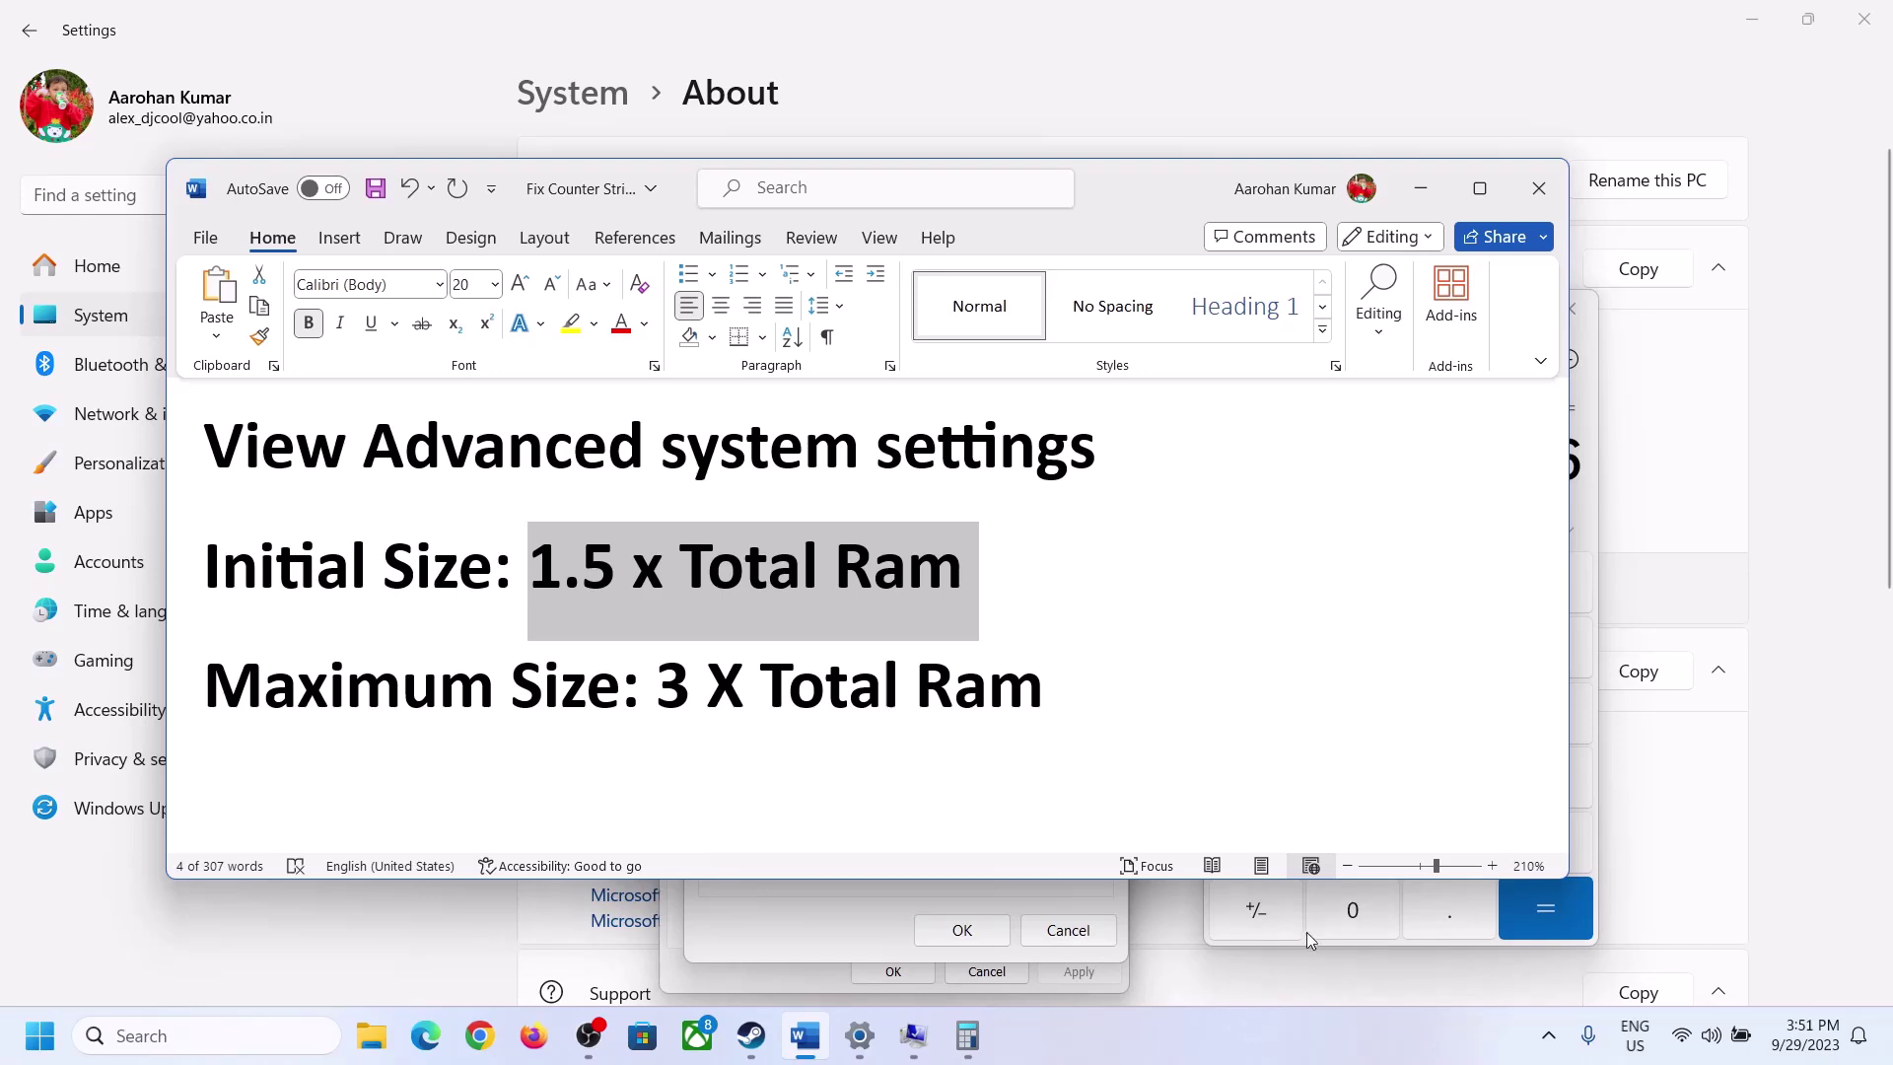
{"action": "left_click", "coordinate": [1587, 513]}
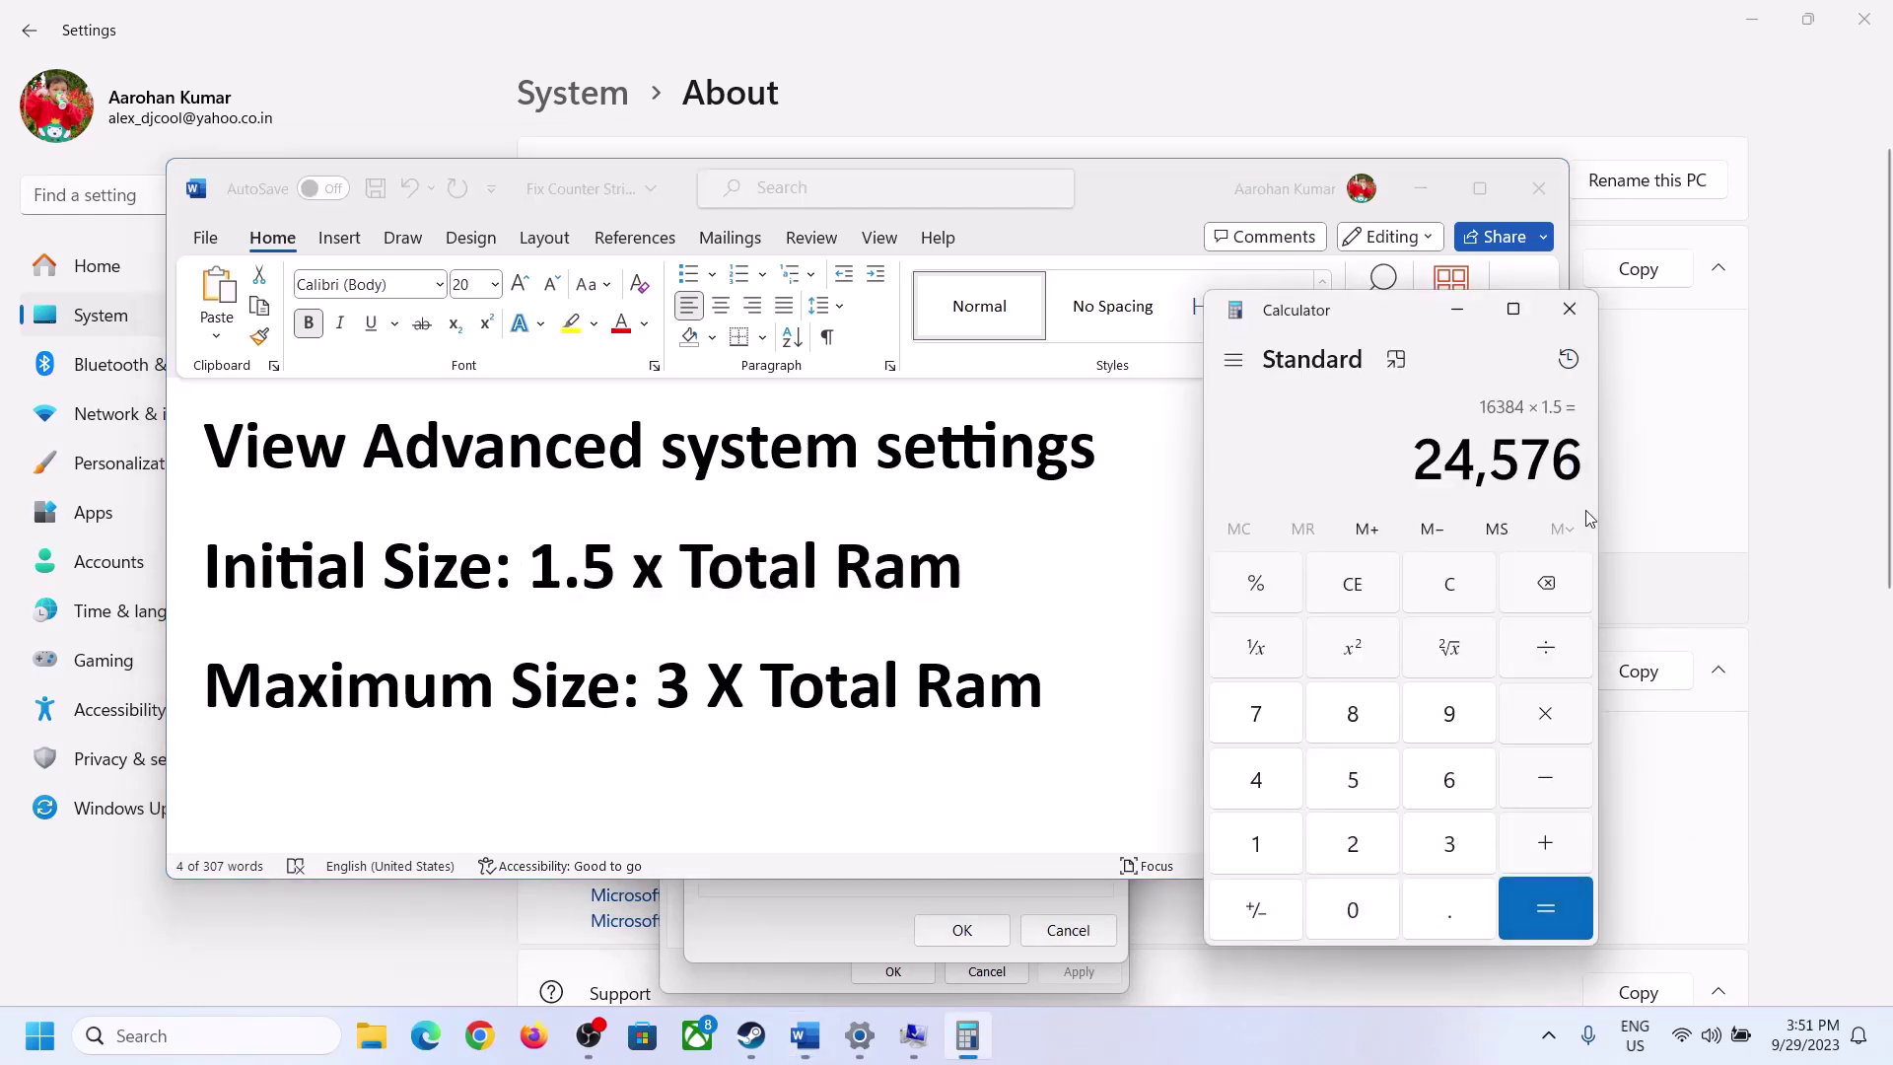
{"action": "left_click", "coordinate": [1466, 586]}
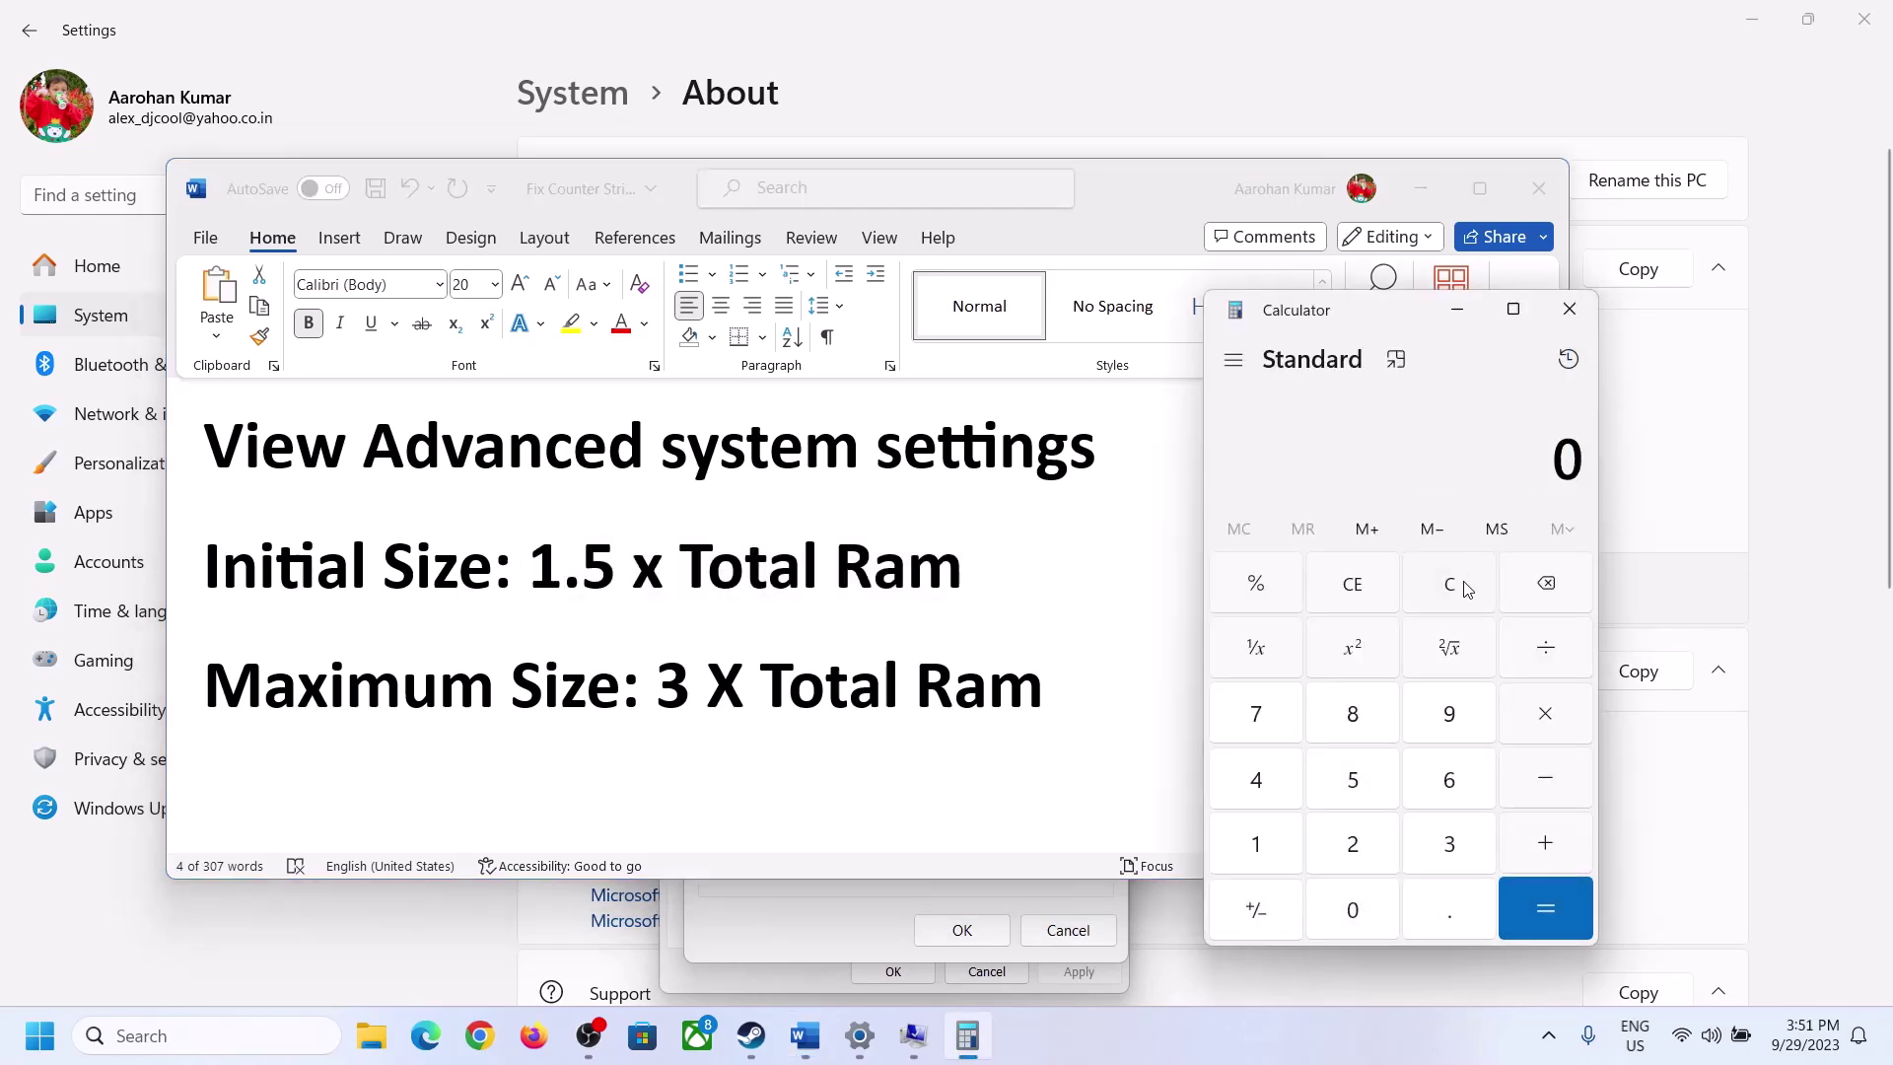
Check the installed RAM in Settings and convert it to megabytes in Calculator by multiplying 16 by 1024
{"action": "left_click", "coordinate": [872, 1035]}
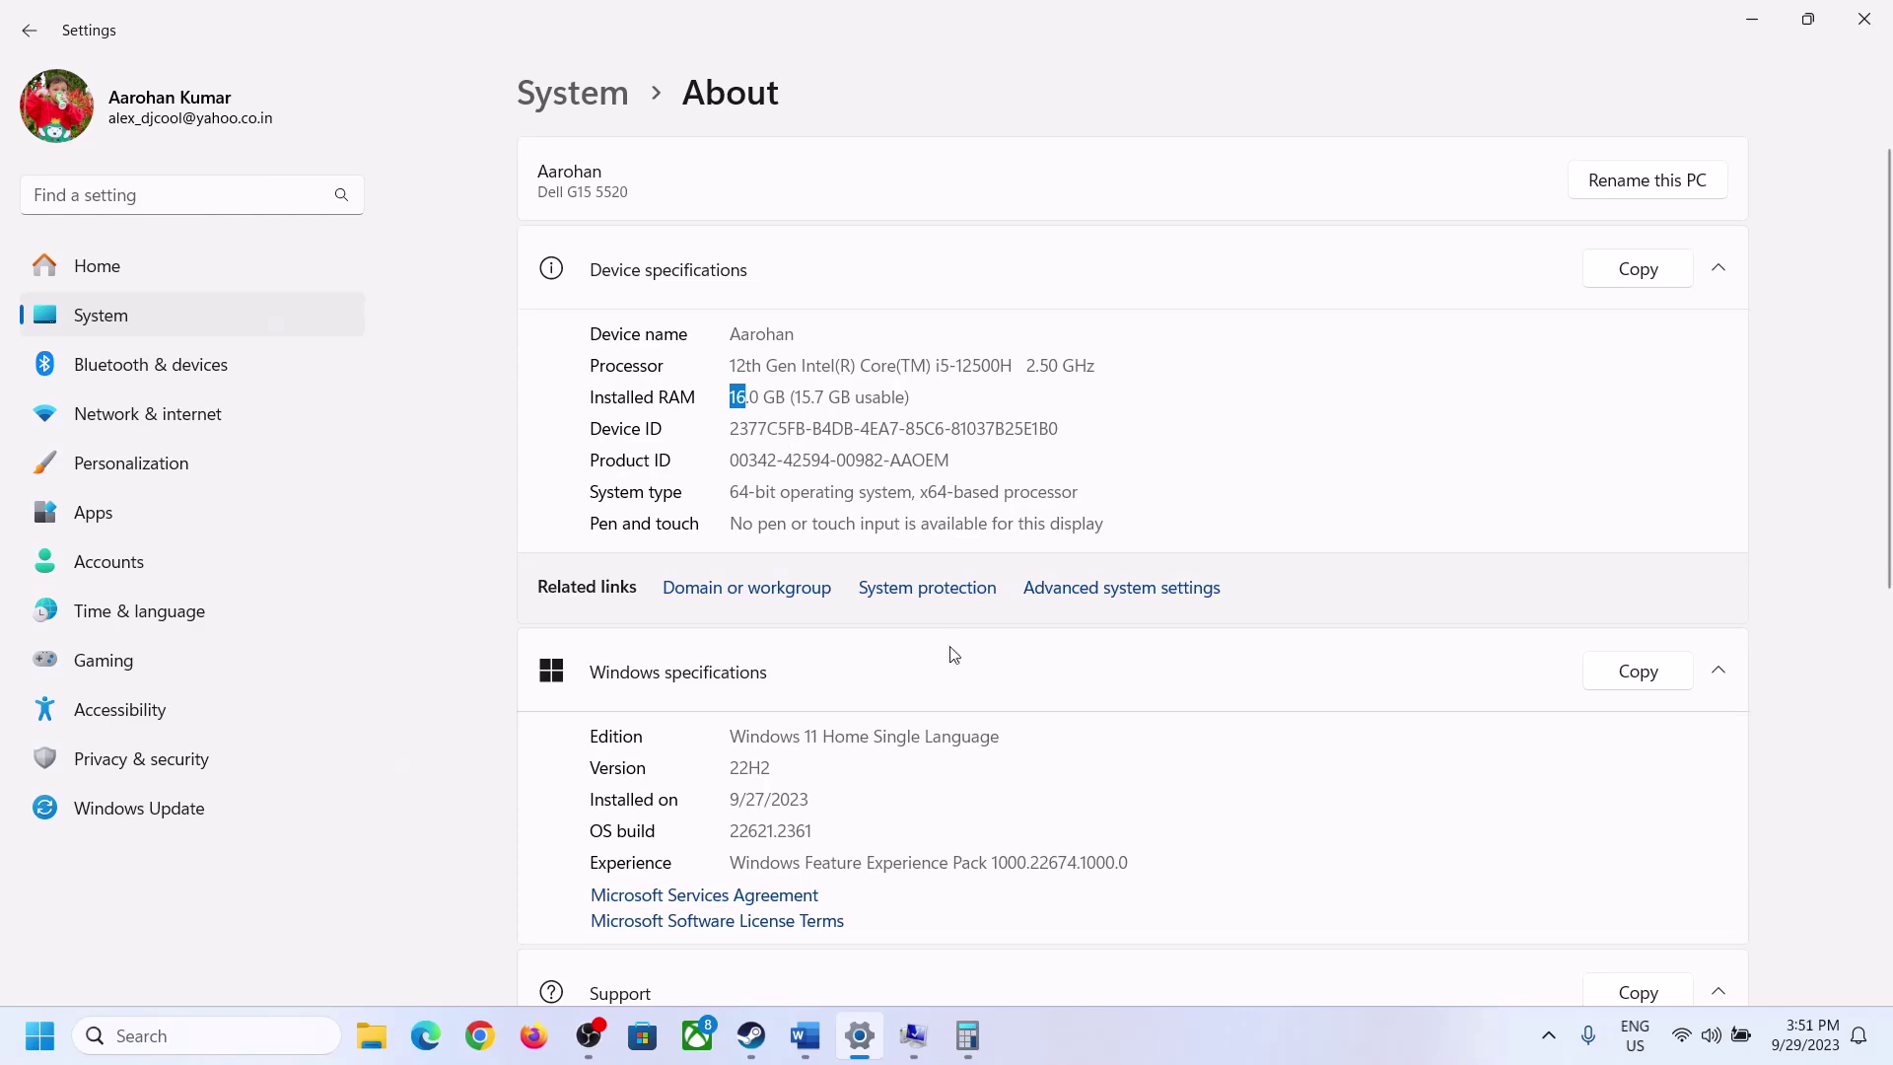
{"action": "left_click", "coordinate": [971, 1031]}
{"action": "left_click", "coordinate": [1277, 838]}
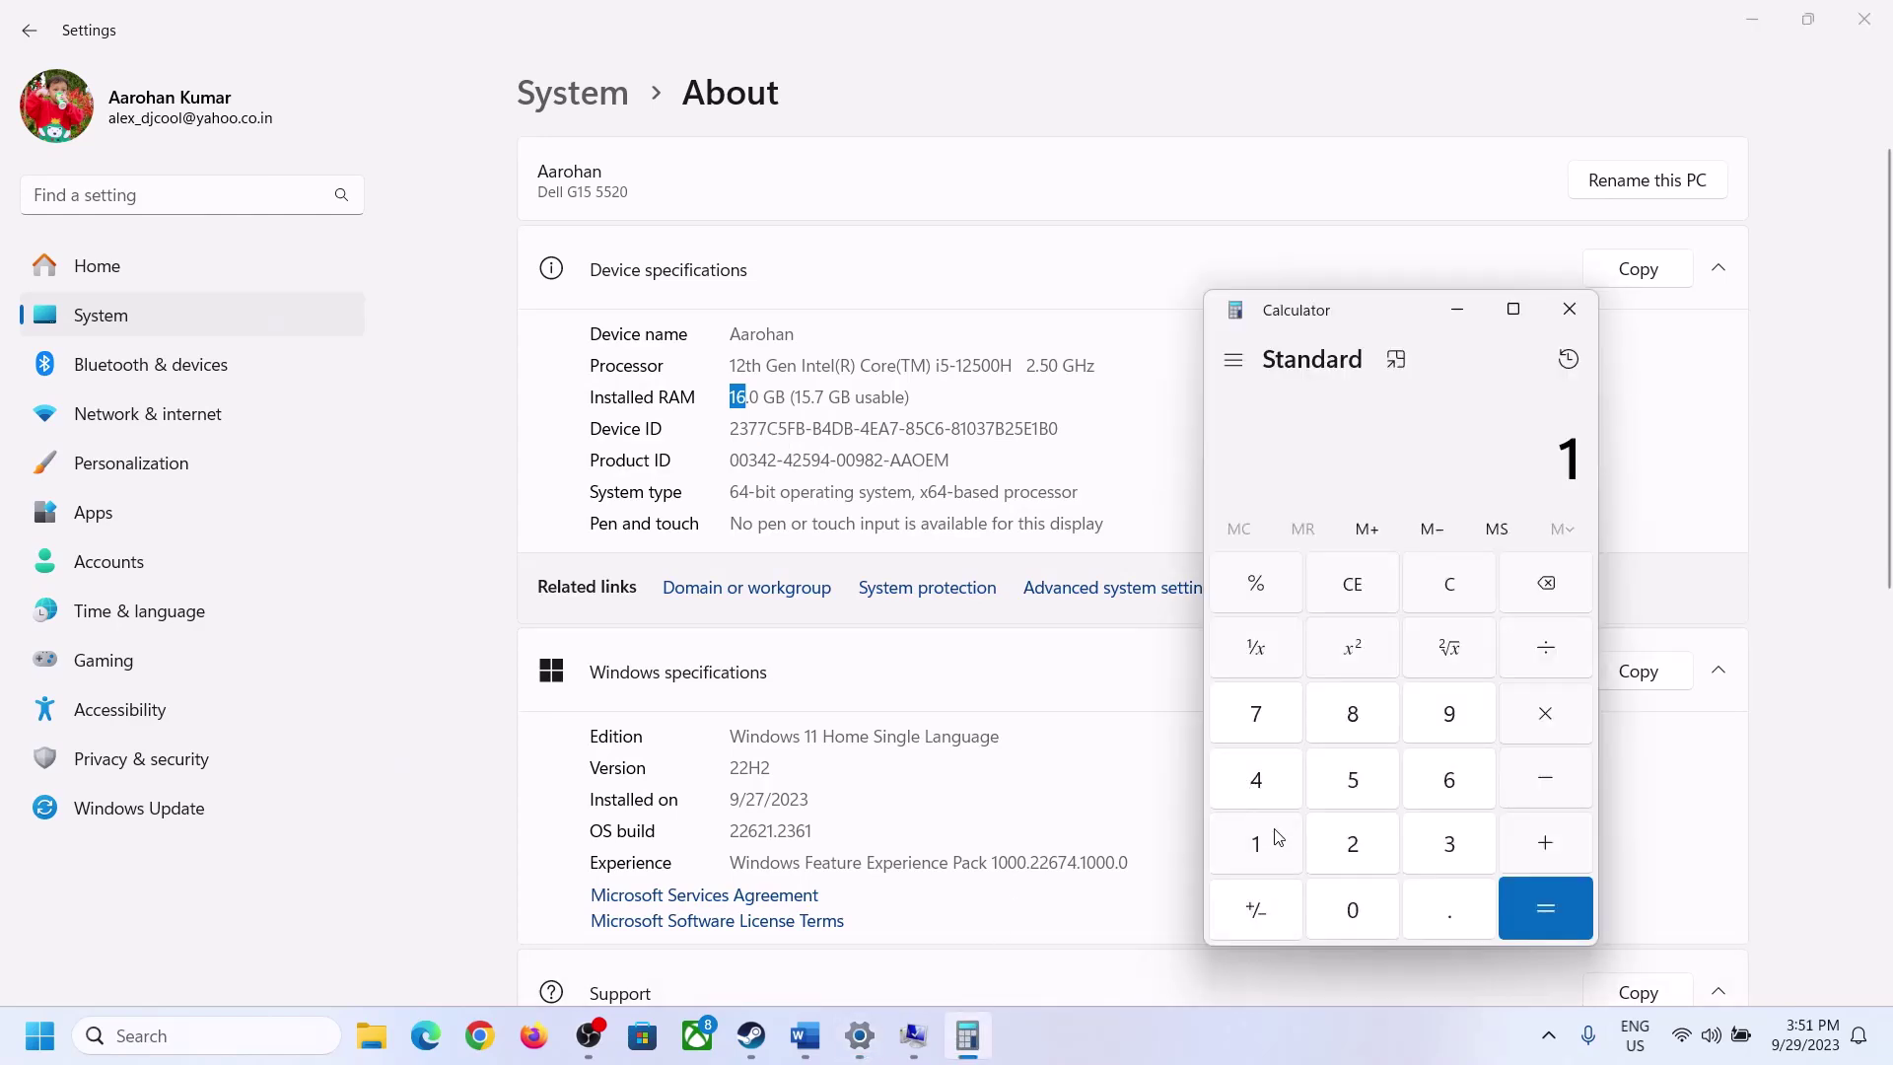
{"action": "left_click", "coordinate": [1445, 782]}
{"action": "left_click", "coordinate": [1543, 715]}
{"action": "left_click", "coordinate": [1270, 836]}
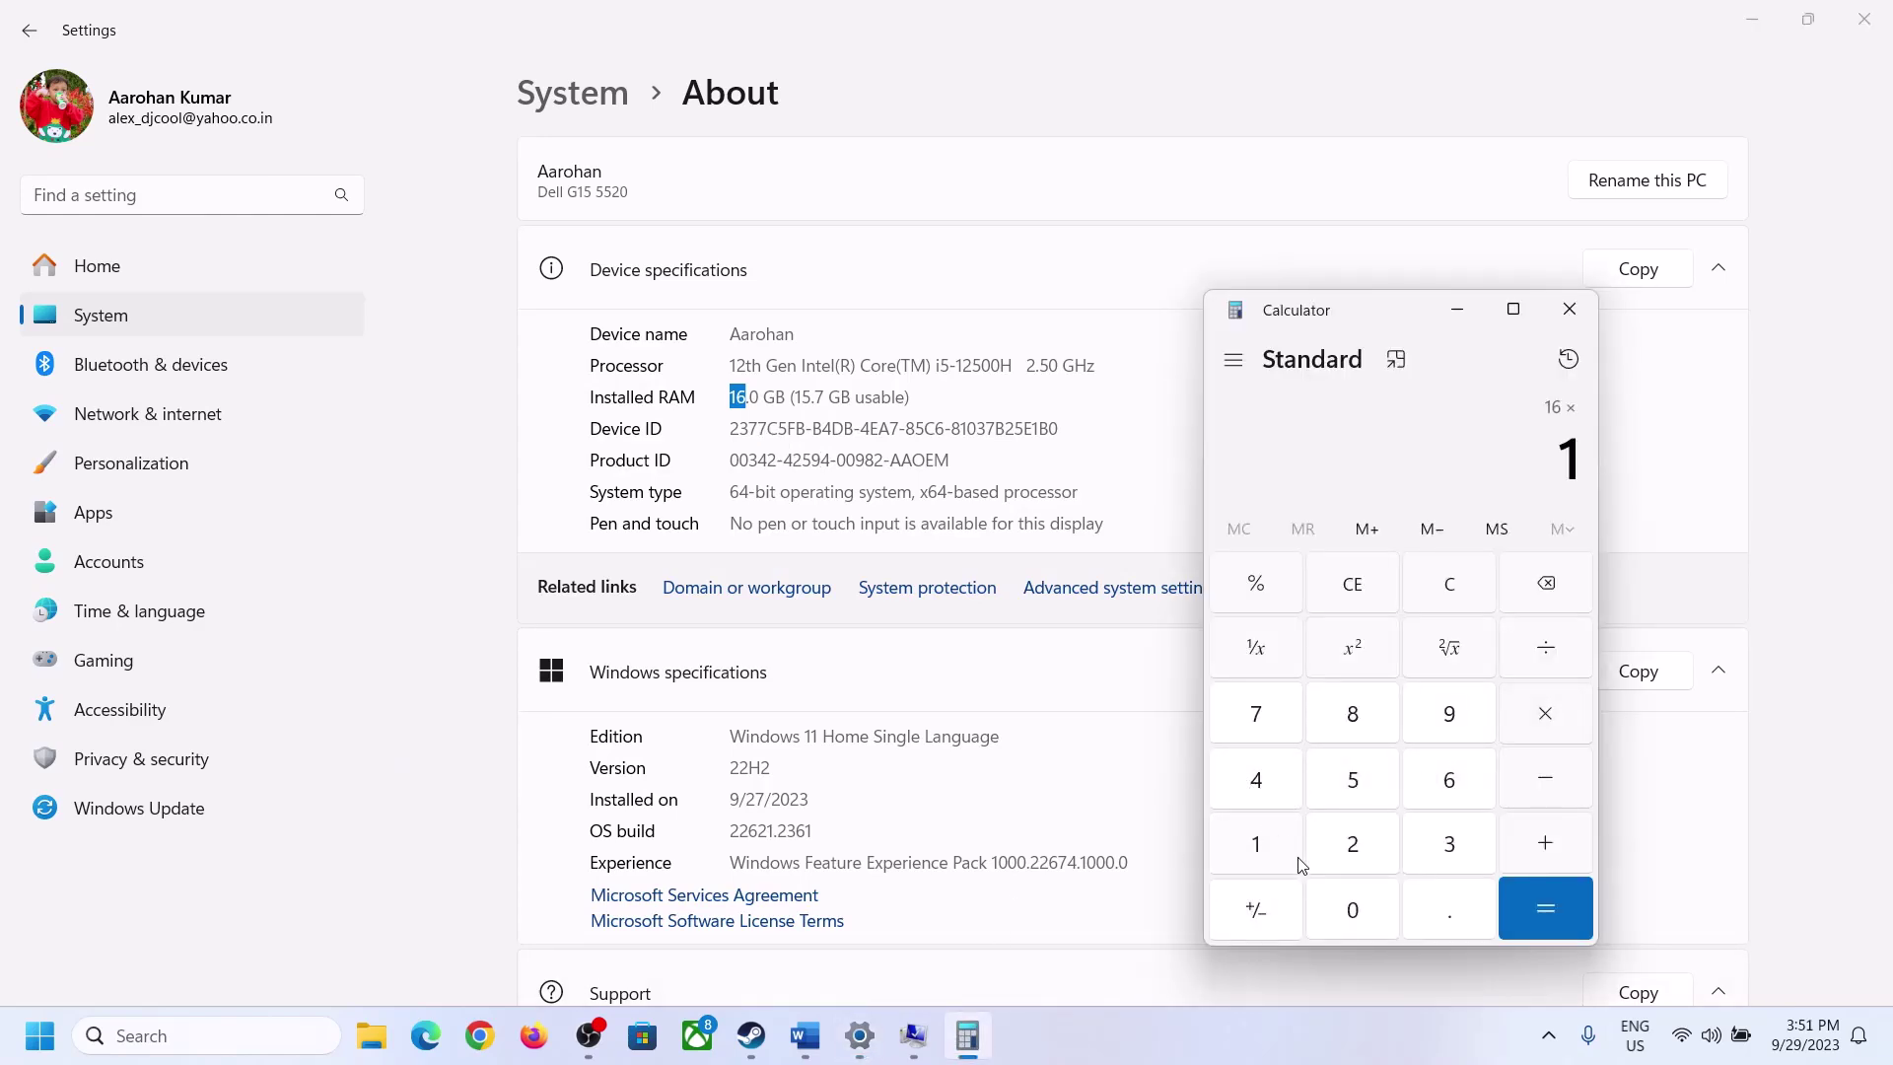
{"action": "left_click", "coordinate": [1340, 903]}
{"action": "left_click", "coordinate": [1351, 850]}
{"action": "left_click", "coordinate": [1258, 781]}
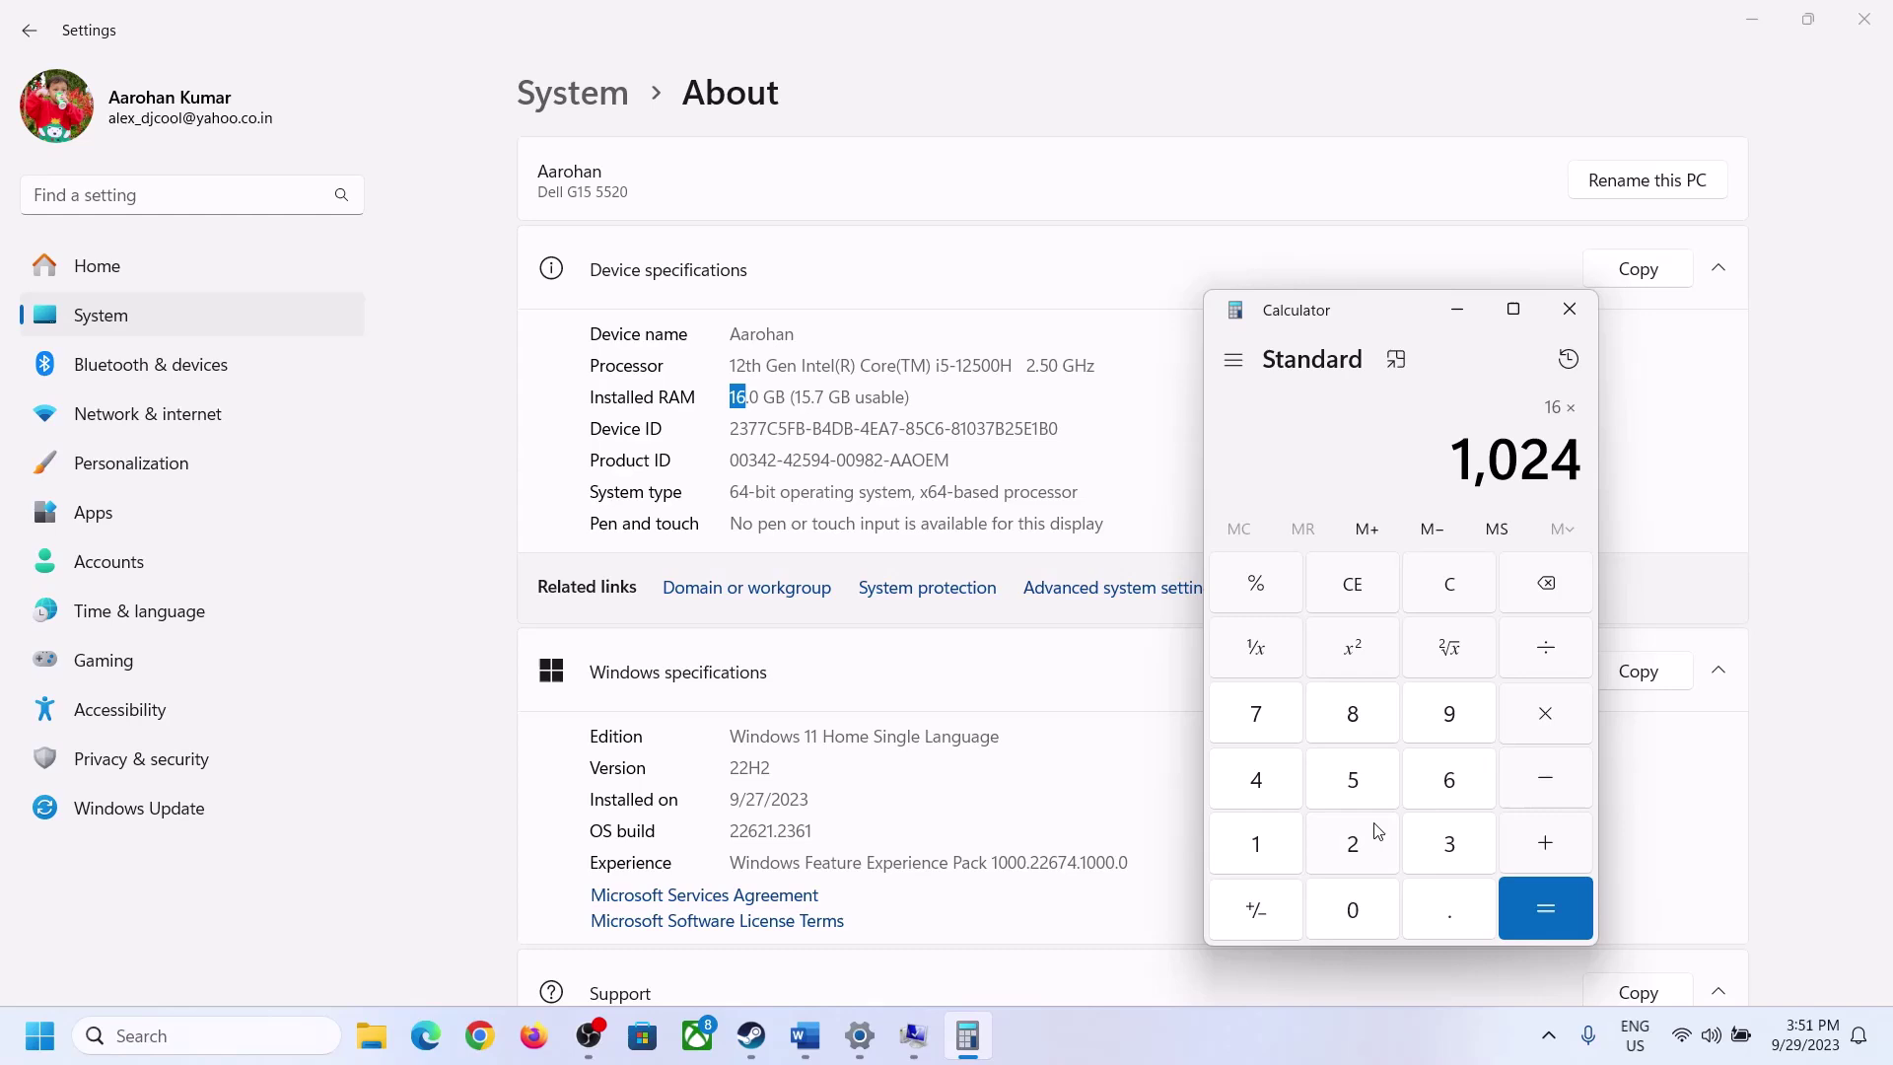
{"action": "left_click", "coordinate": [1530, 917]}
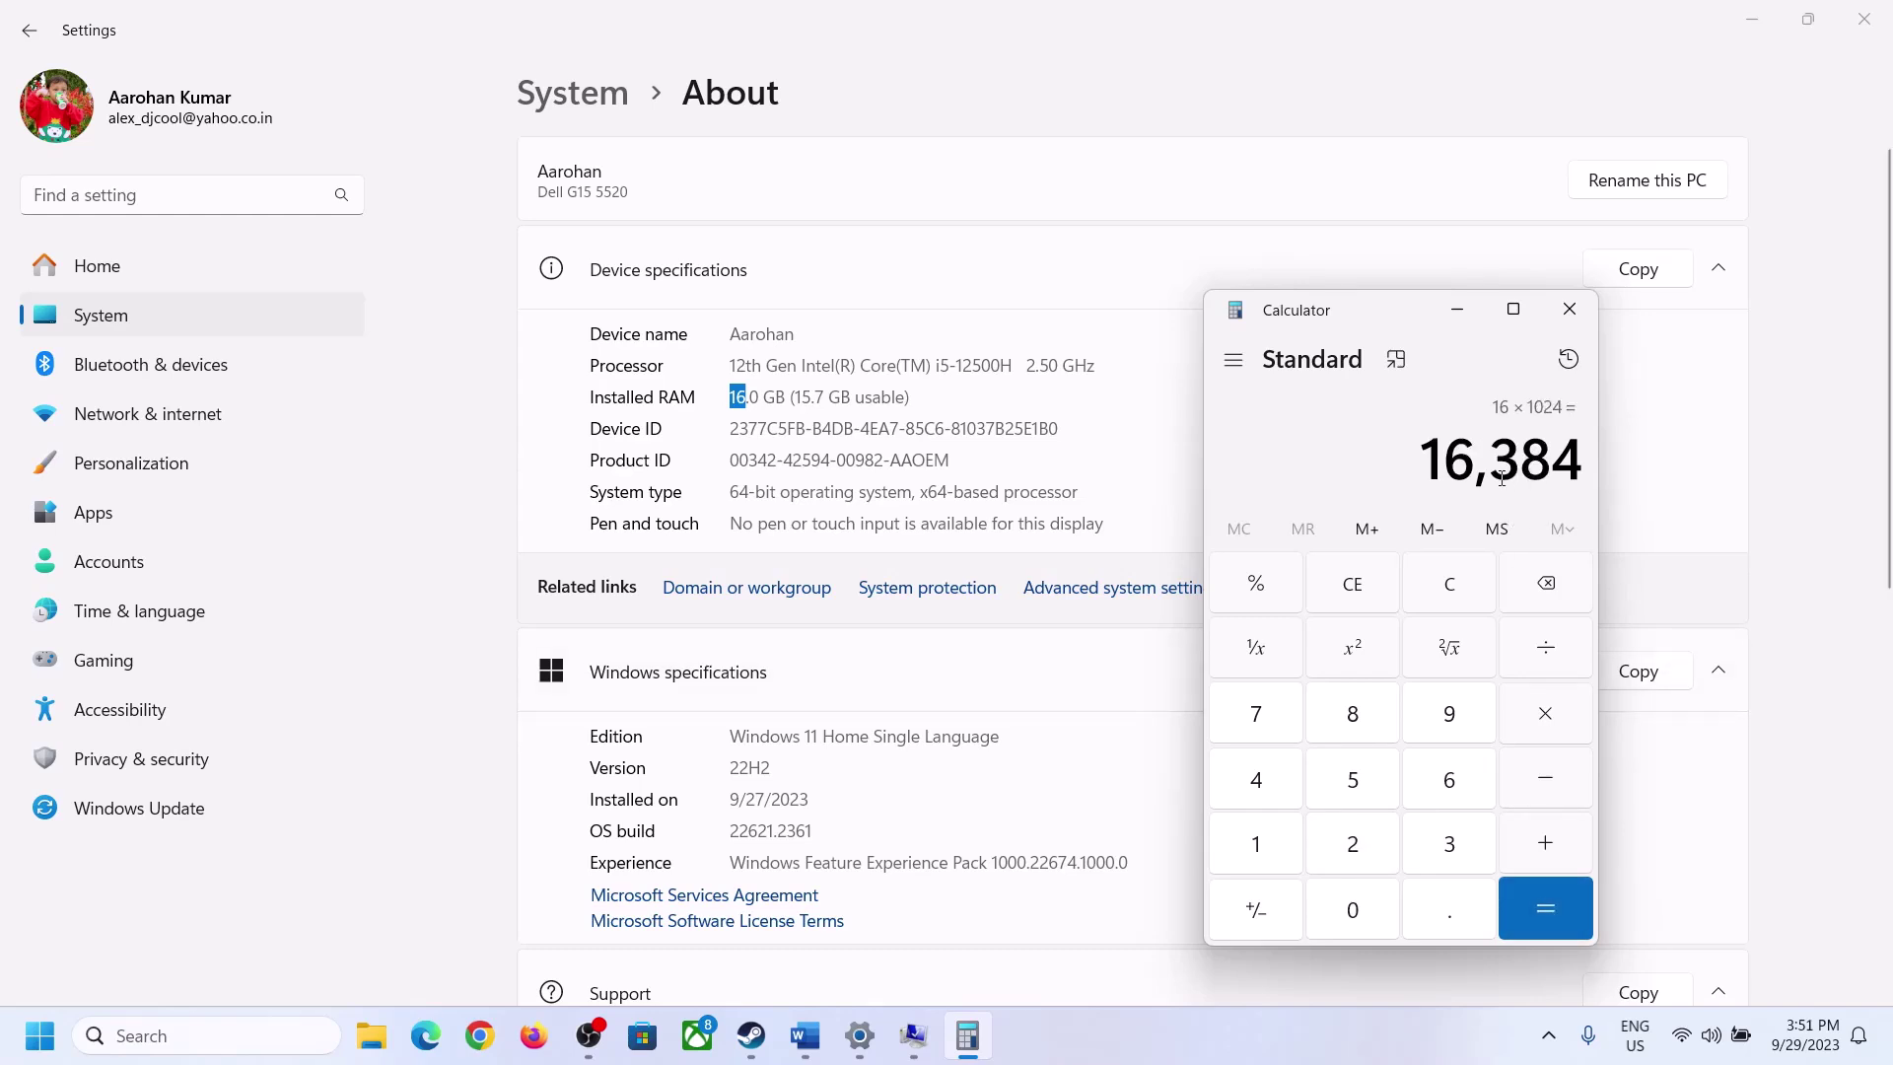
Multiply the RAM in megabytes by 3, following the Word document's formula for the paging file's maximum size
{"action": "left_click", "coordinate": [805, 1035]}
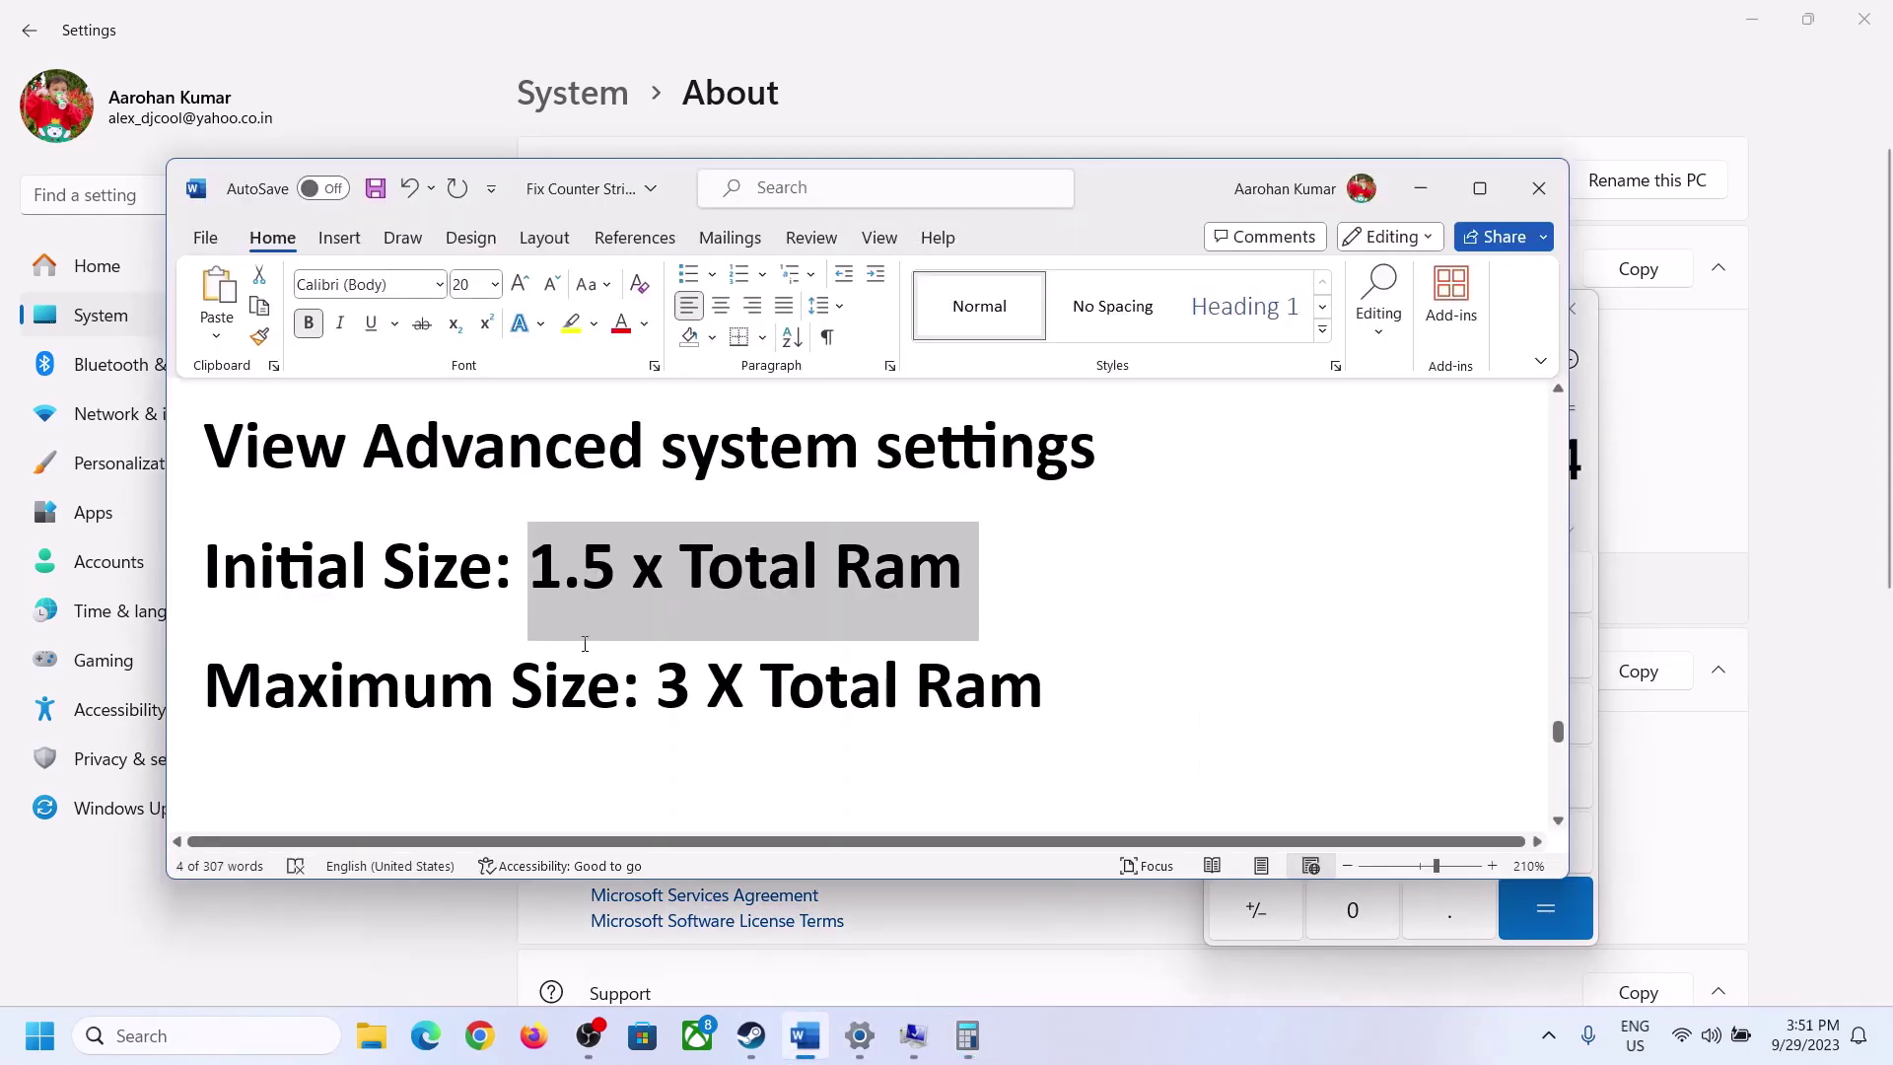
{"action": "left_click", "coordinate": [968, 1036]}
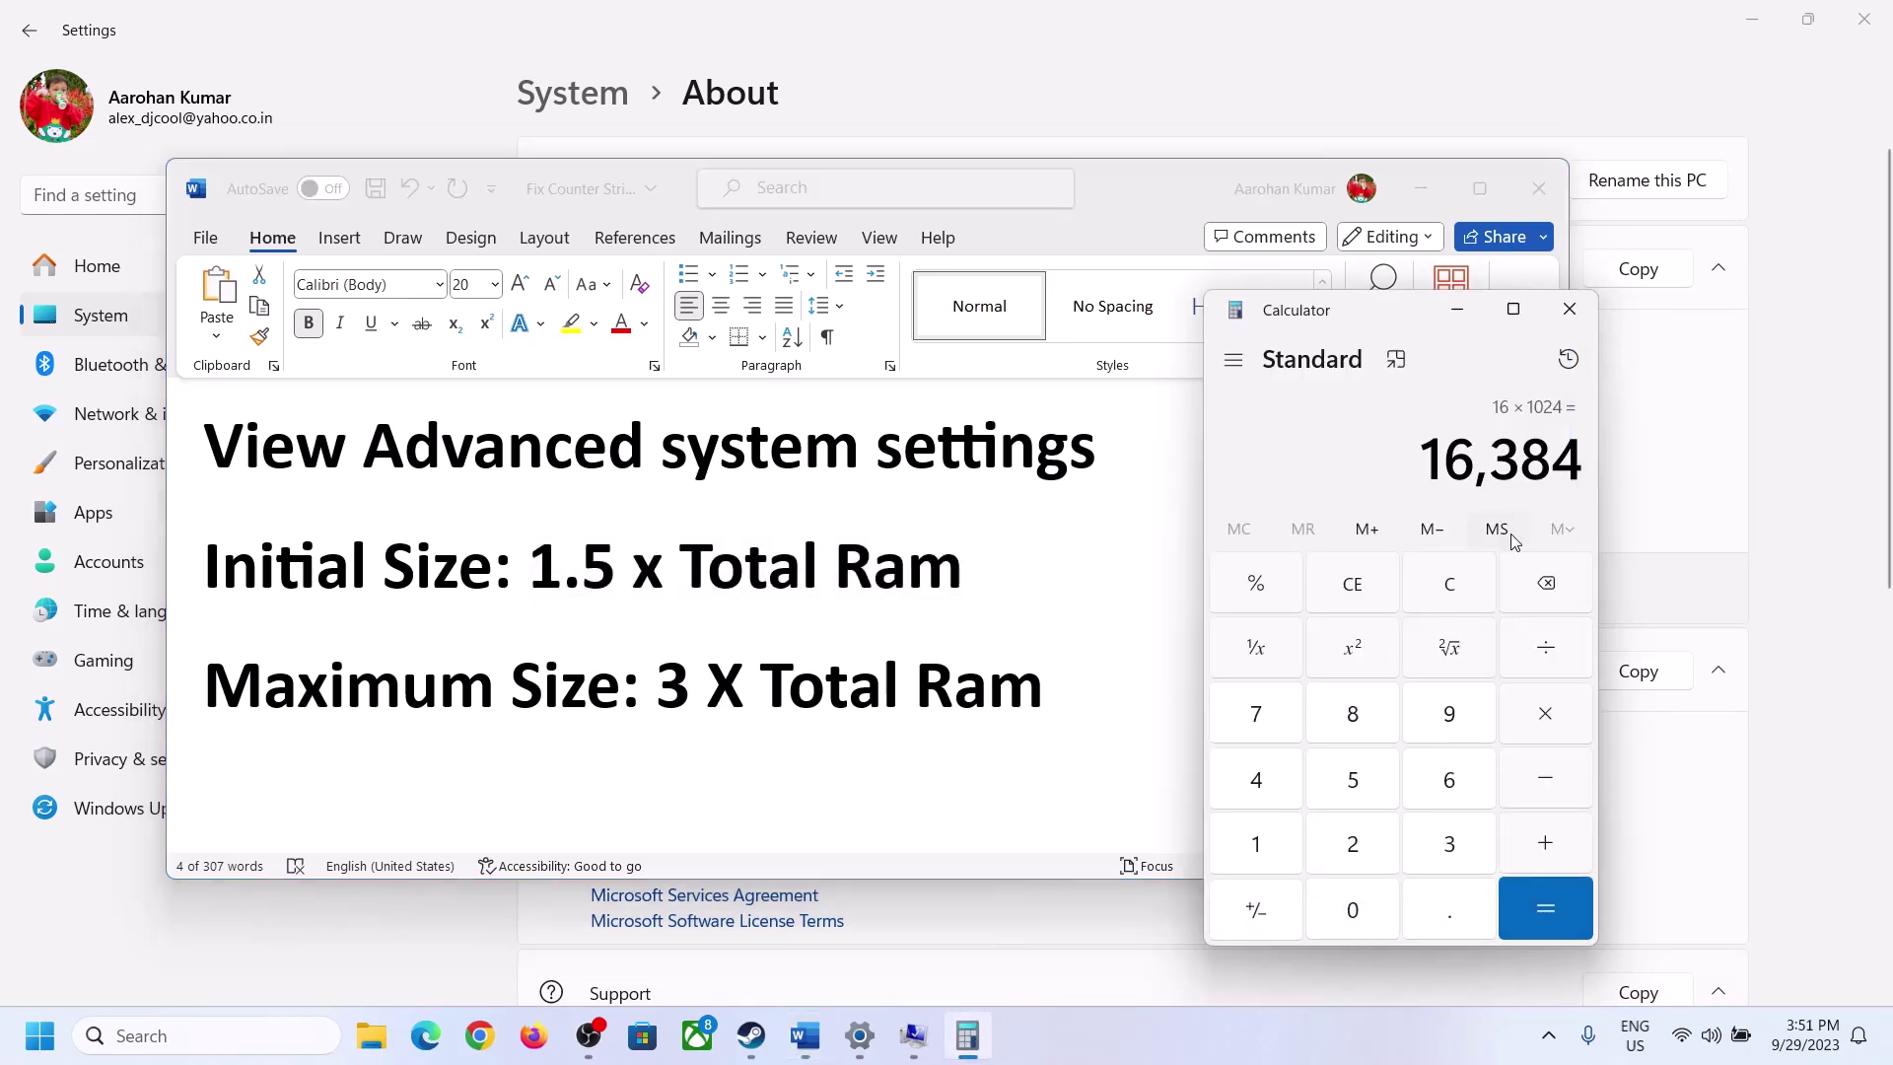
{"action": "left_click", "coordinate": [1546, 715]}
{"action": "left_click", "coordinate": [1420, 849]}
{"action": "left_click", "coordinate": [1551, 899]}
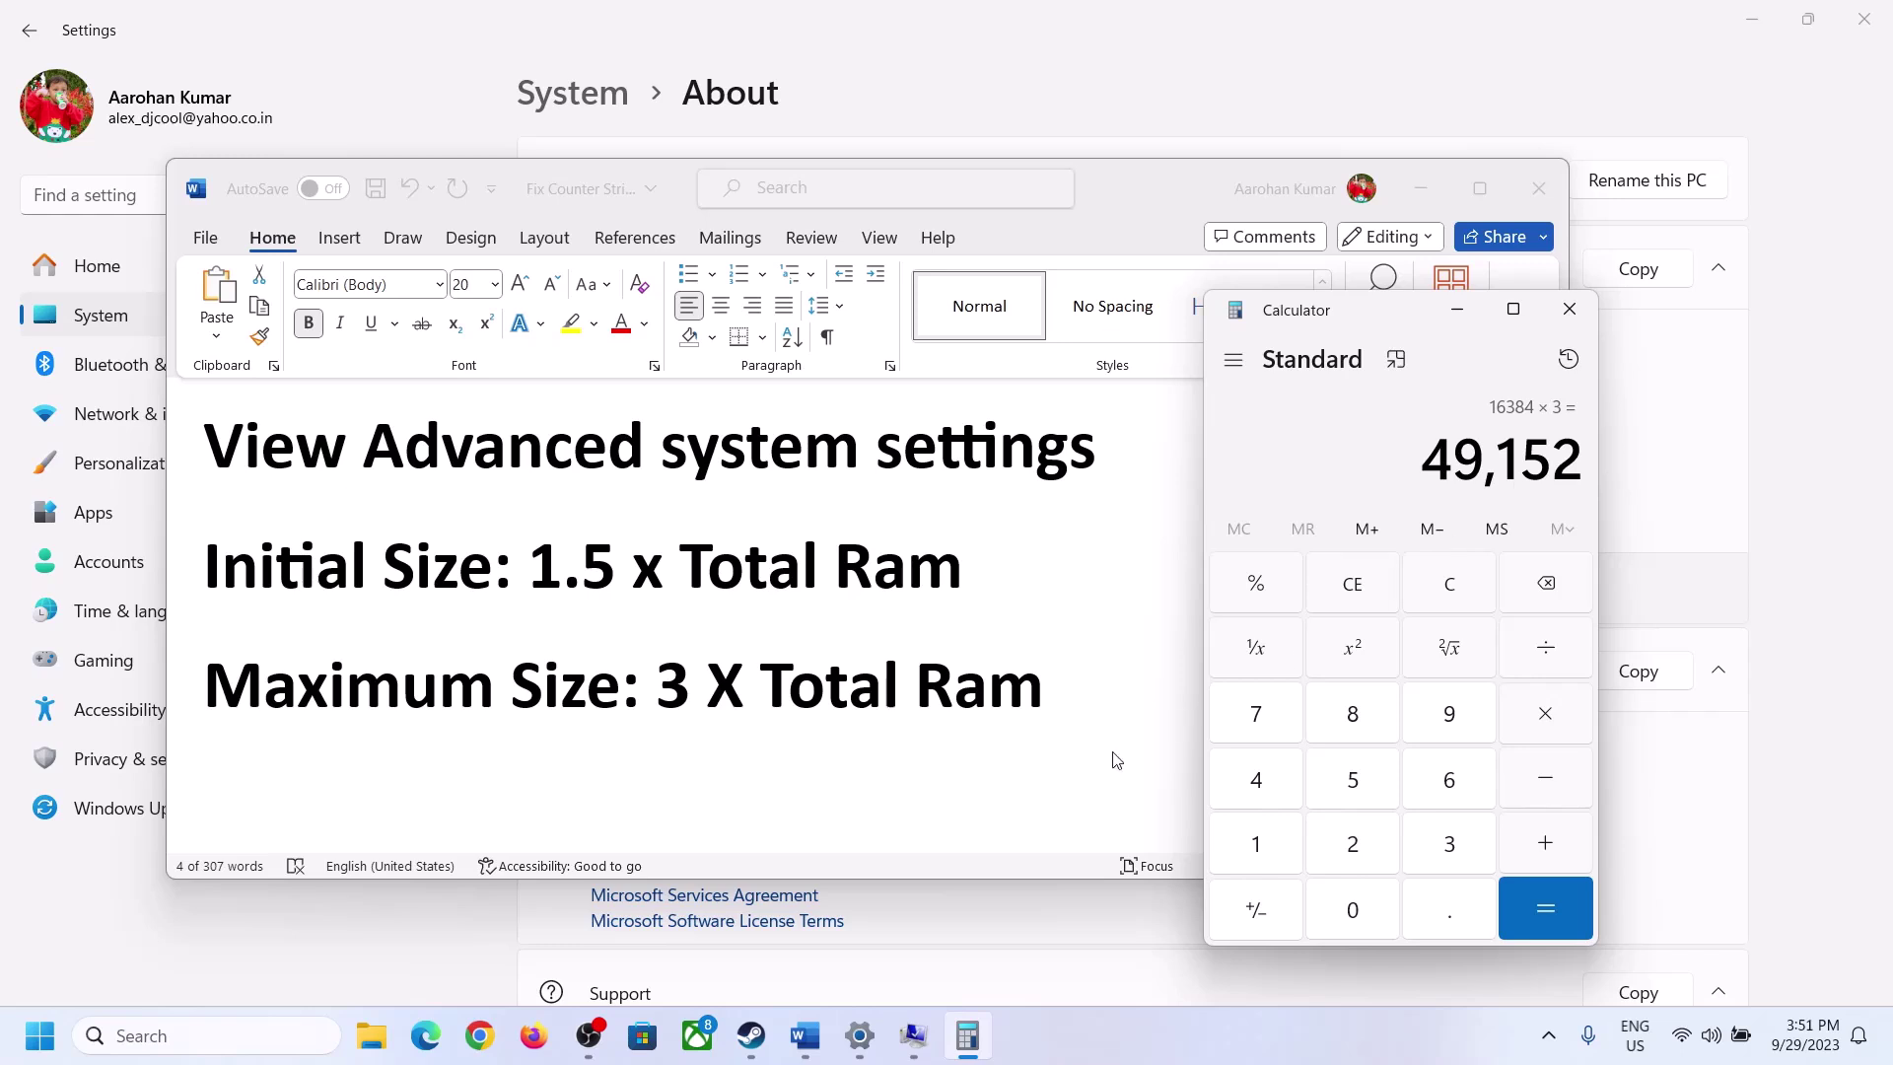
Set the custom maximum paging file size for drive C to 49152 MB and apply the custom size to the drive
{"action": "left_click", "coordinate": [913, 1036]}
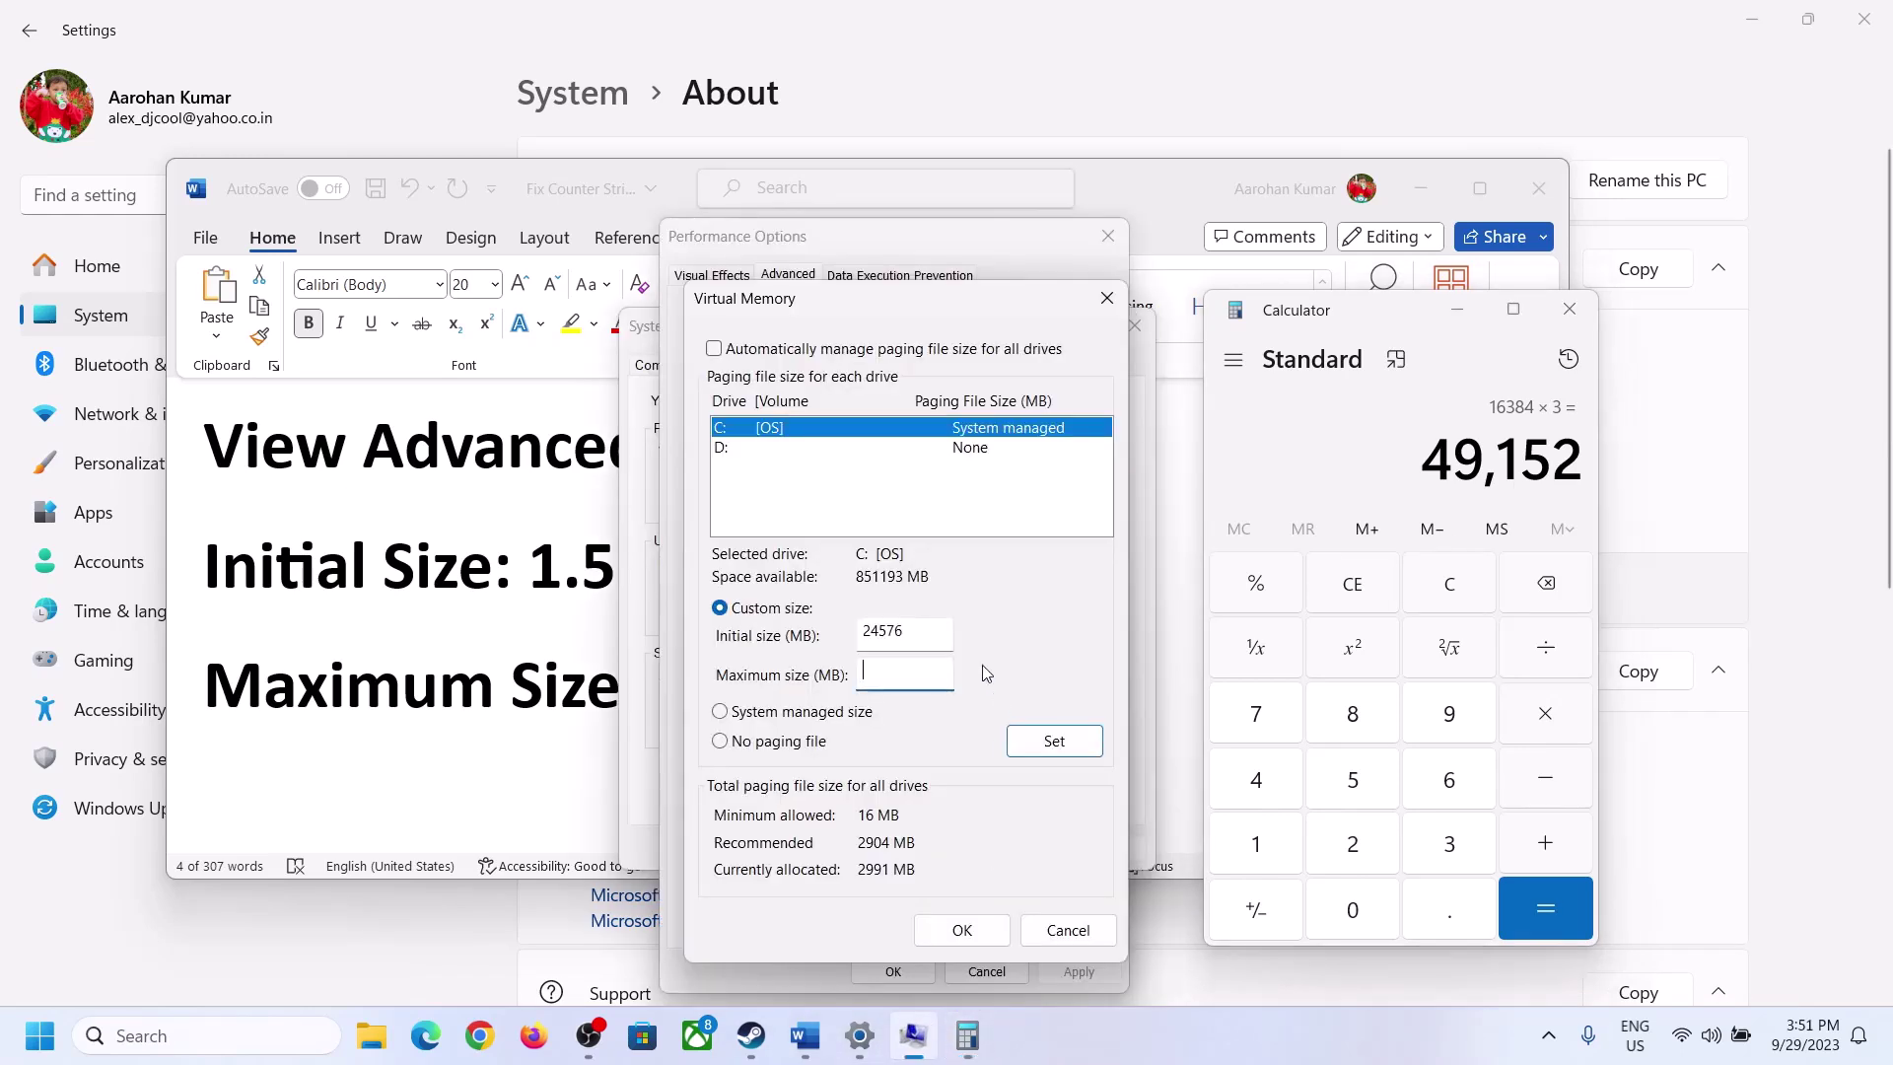
{"action": "type", "text": "49152"}
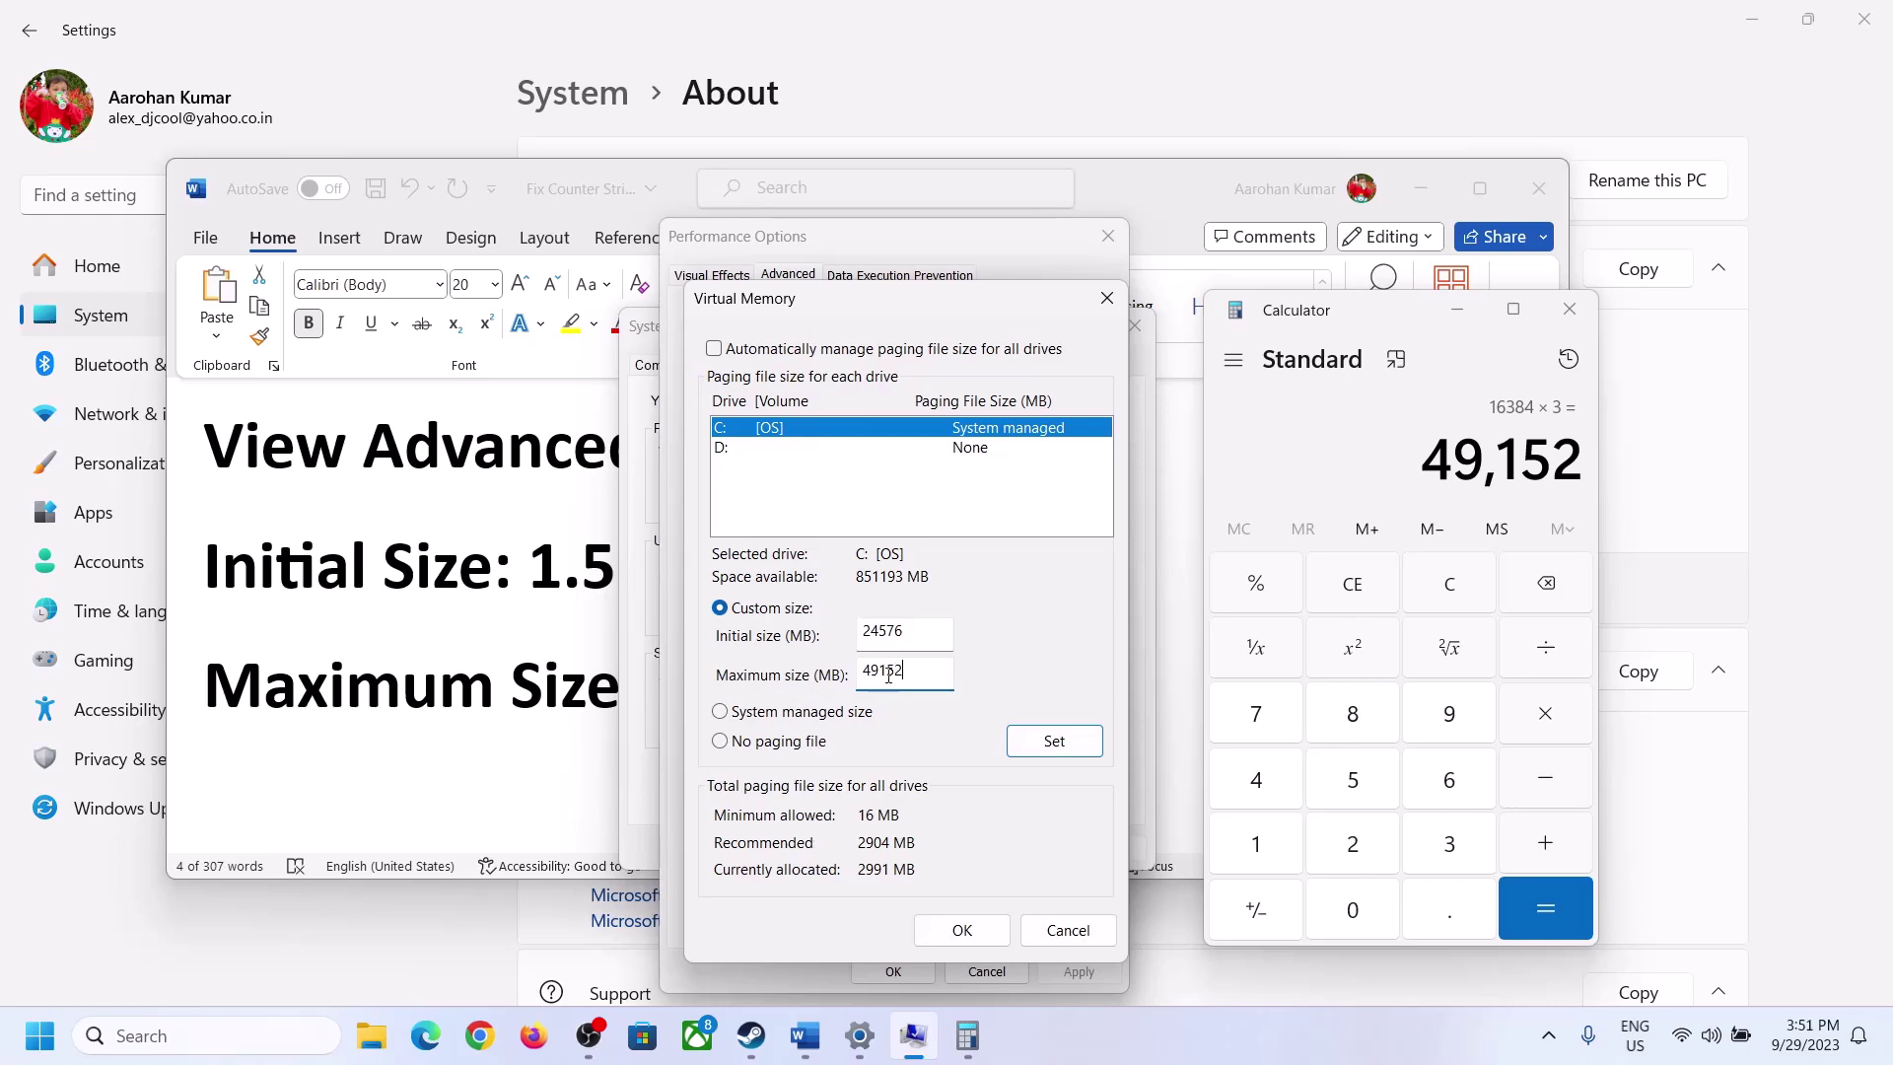
{"action": "left_click", "coordinate": [1053, 747]}
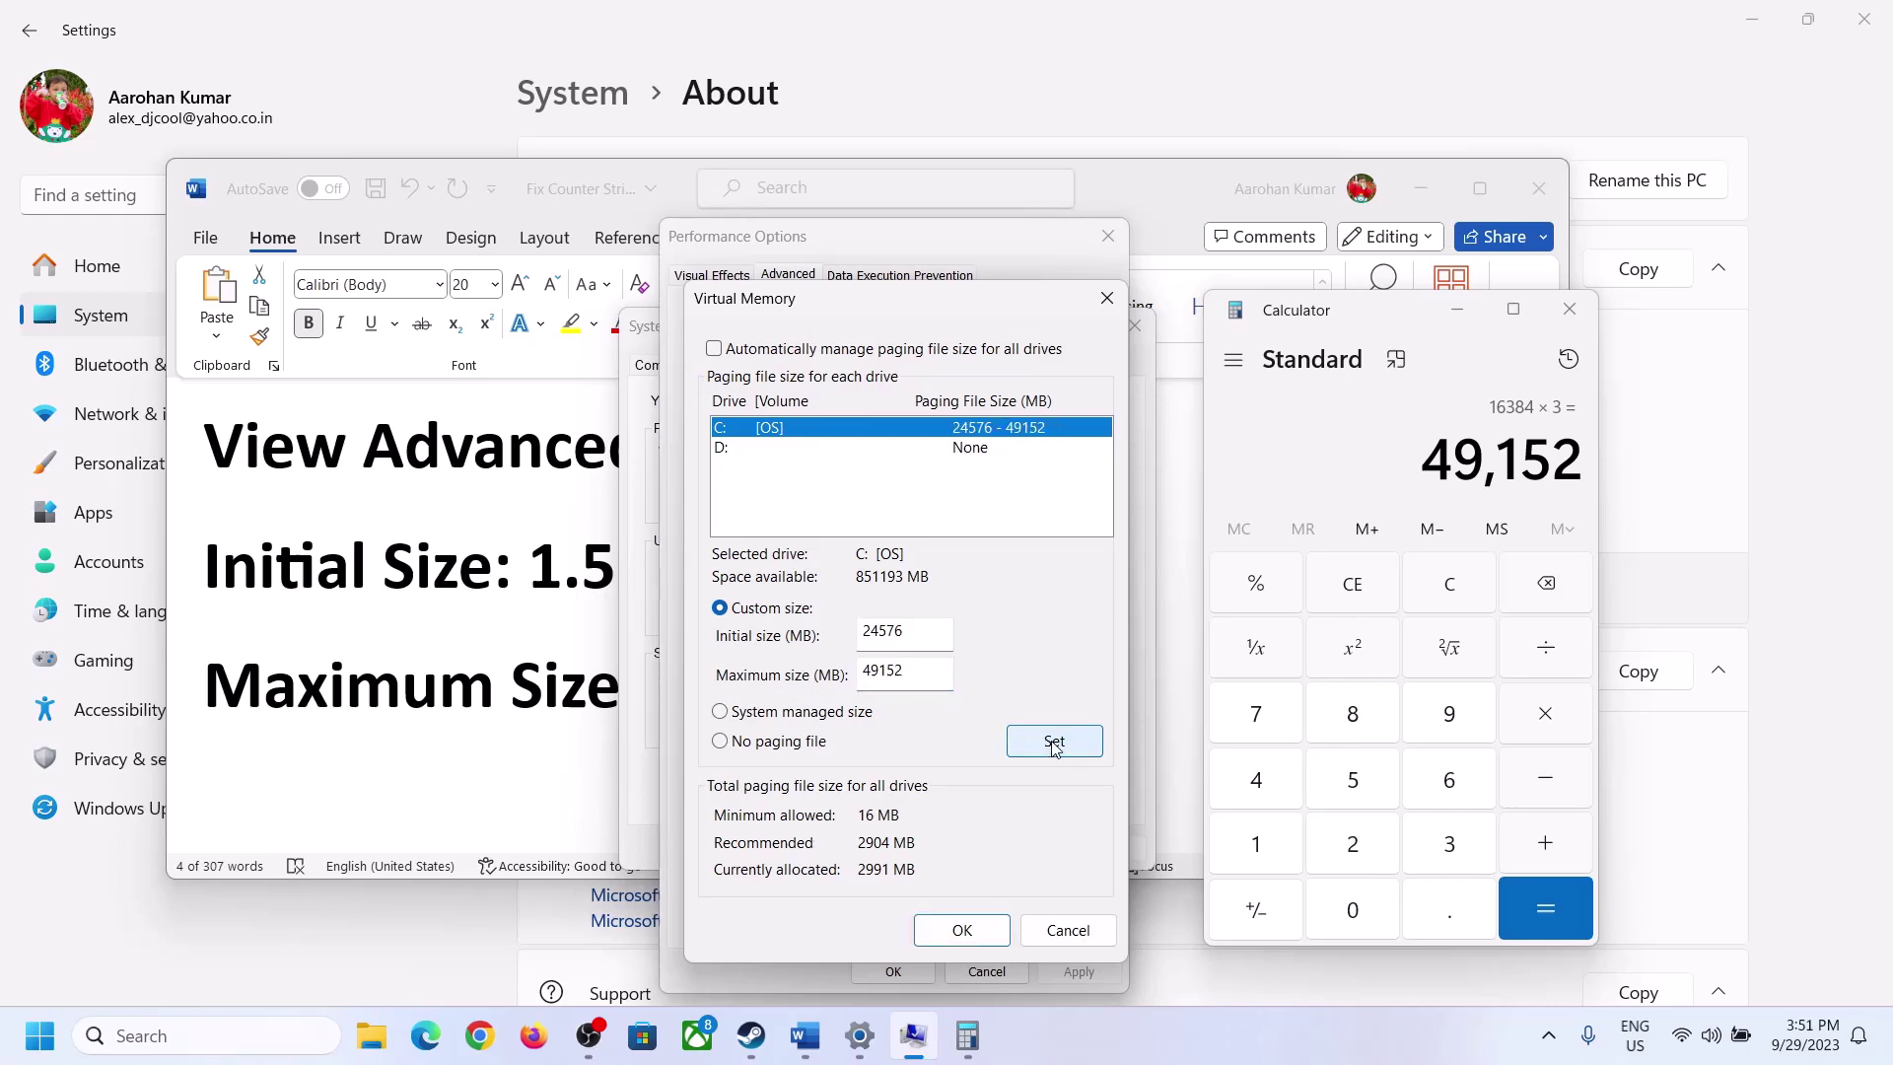
Confirm the Virtual Memory, Performance Options and System Properties dialogs, and dismiss the restart prompt without restarting
{"action": "left_click", "coordinate": [964, 931]}
{"action": "left_click", "coordinate": [1173, 605]}
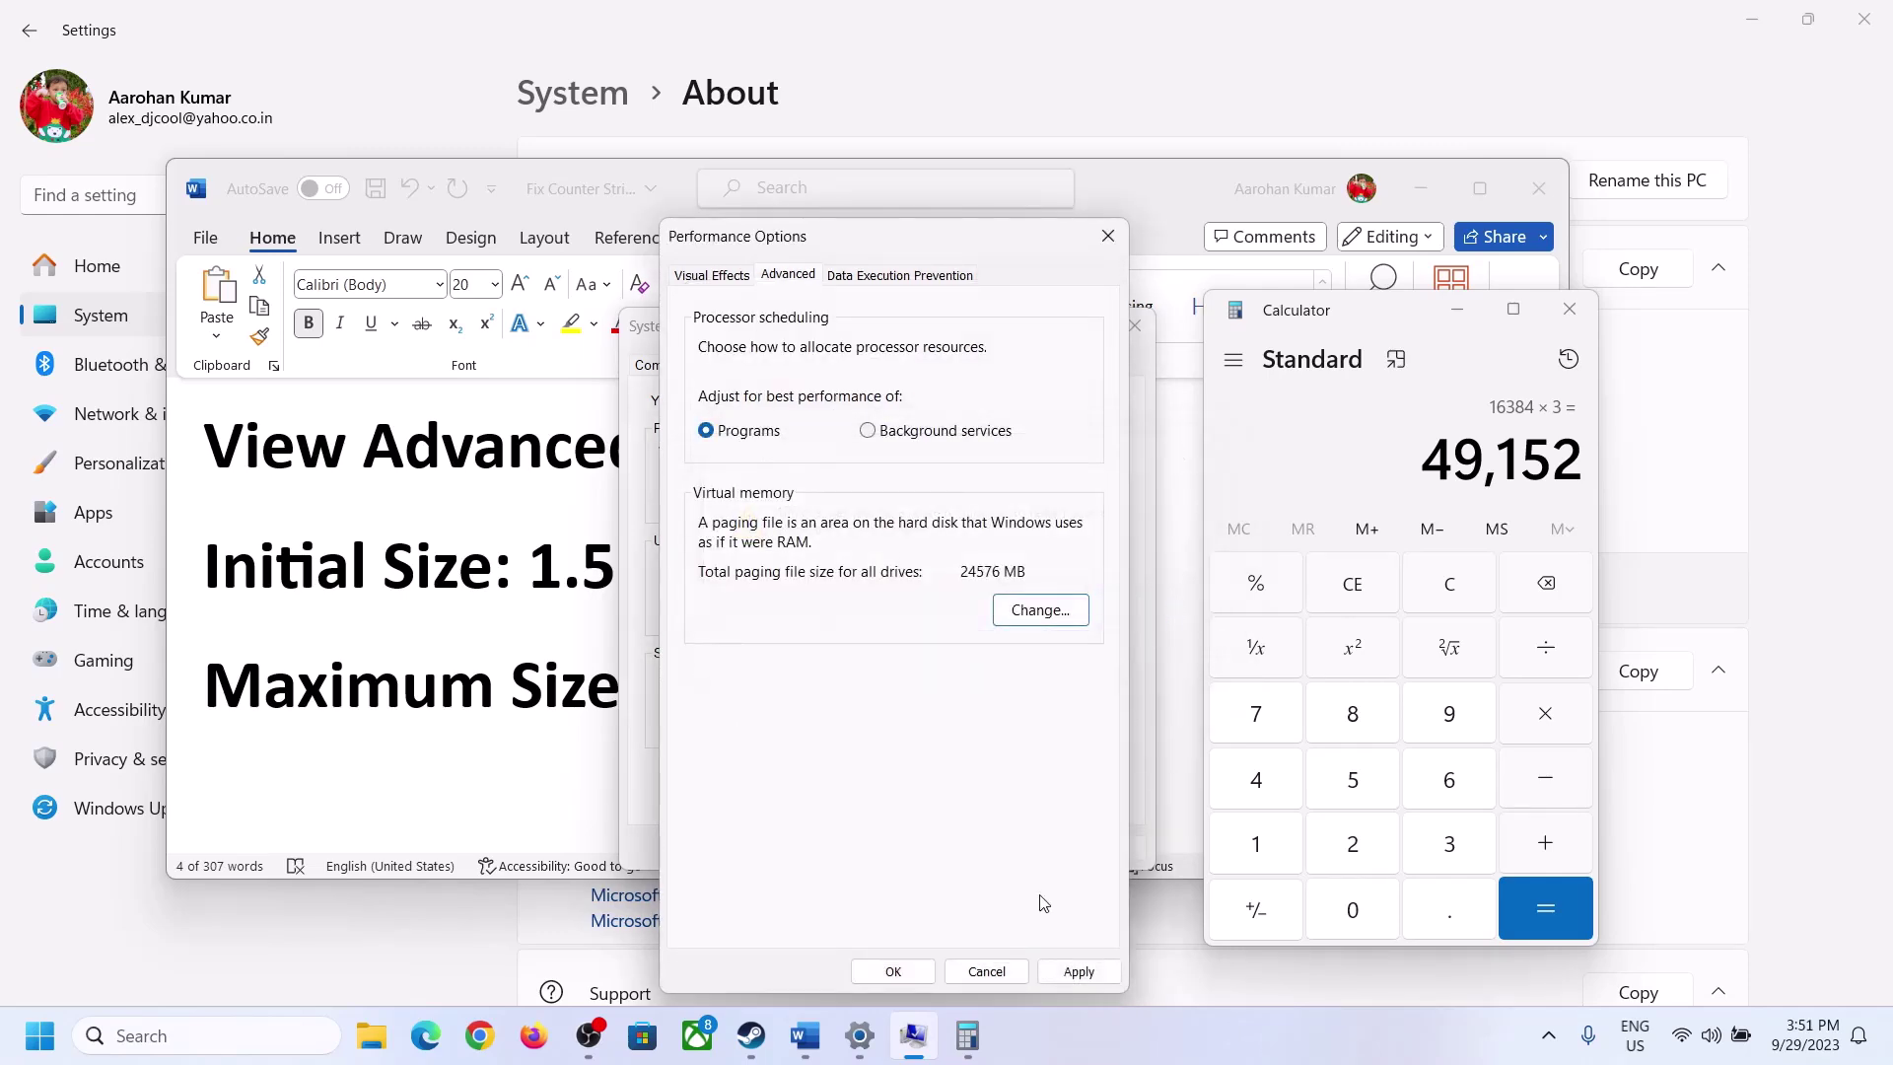
{"action": "left_click", "coordinate": [914, 972]}
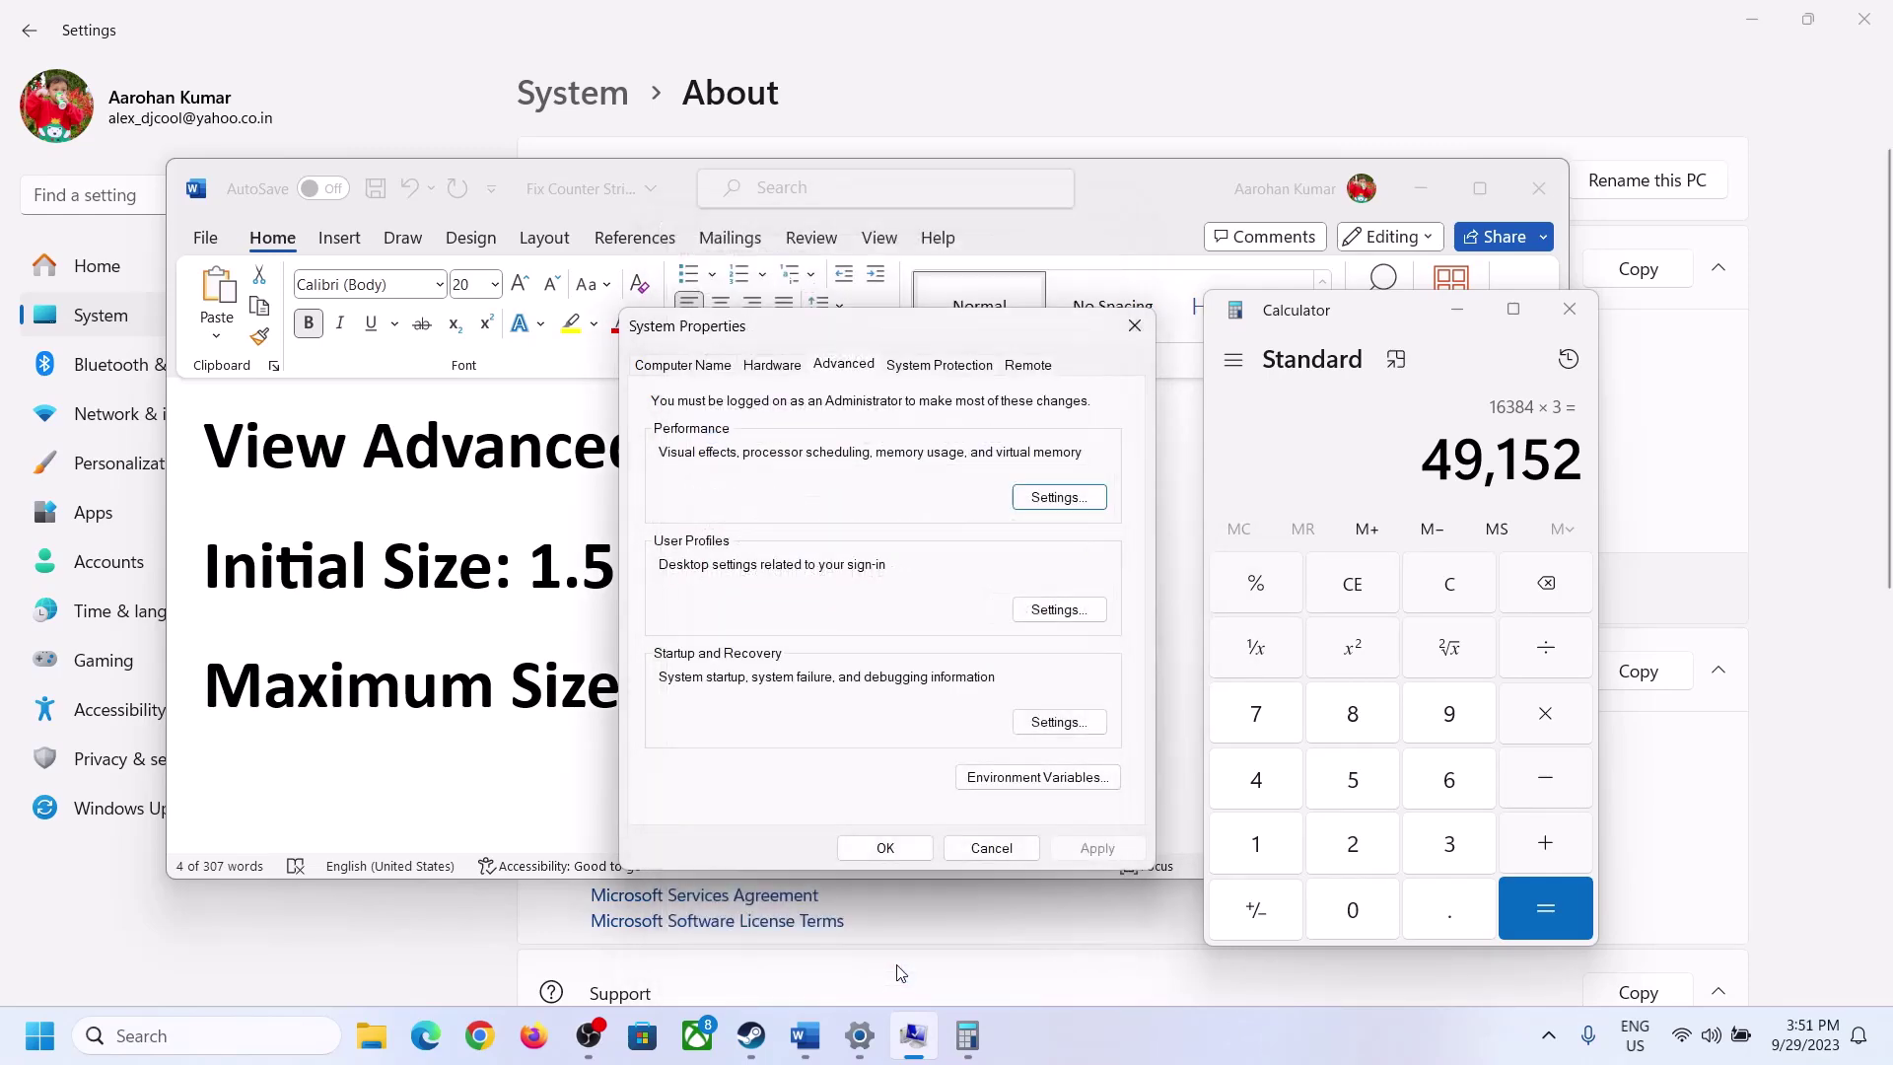
{"action": "left_click", "coordinate": [900, 846]}
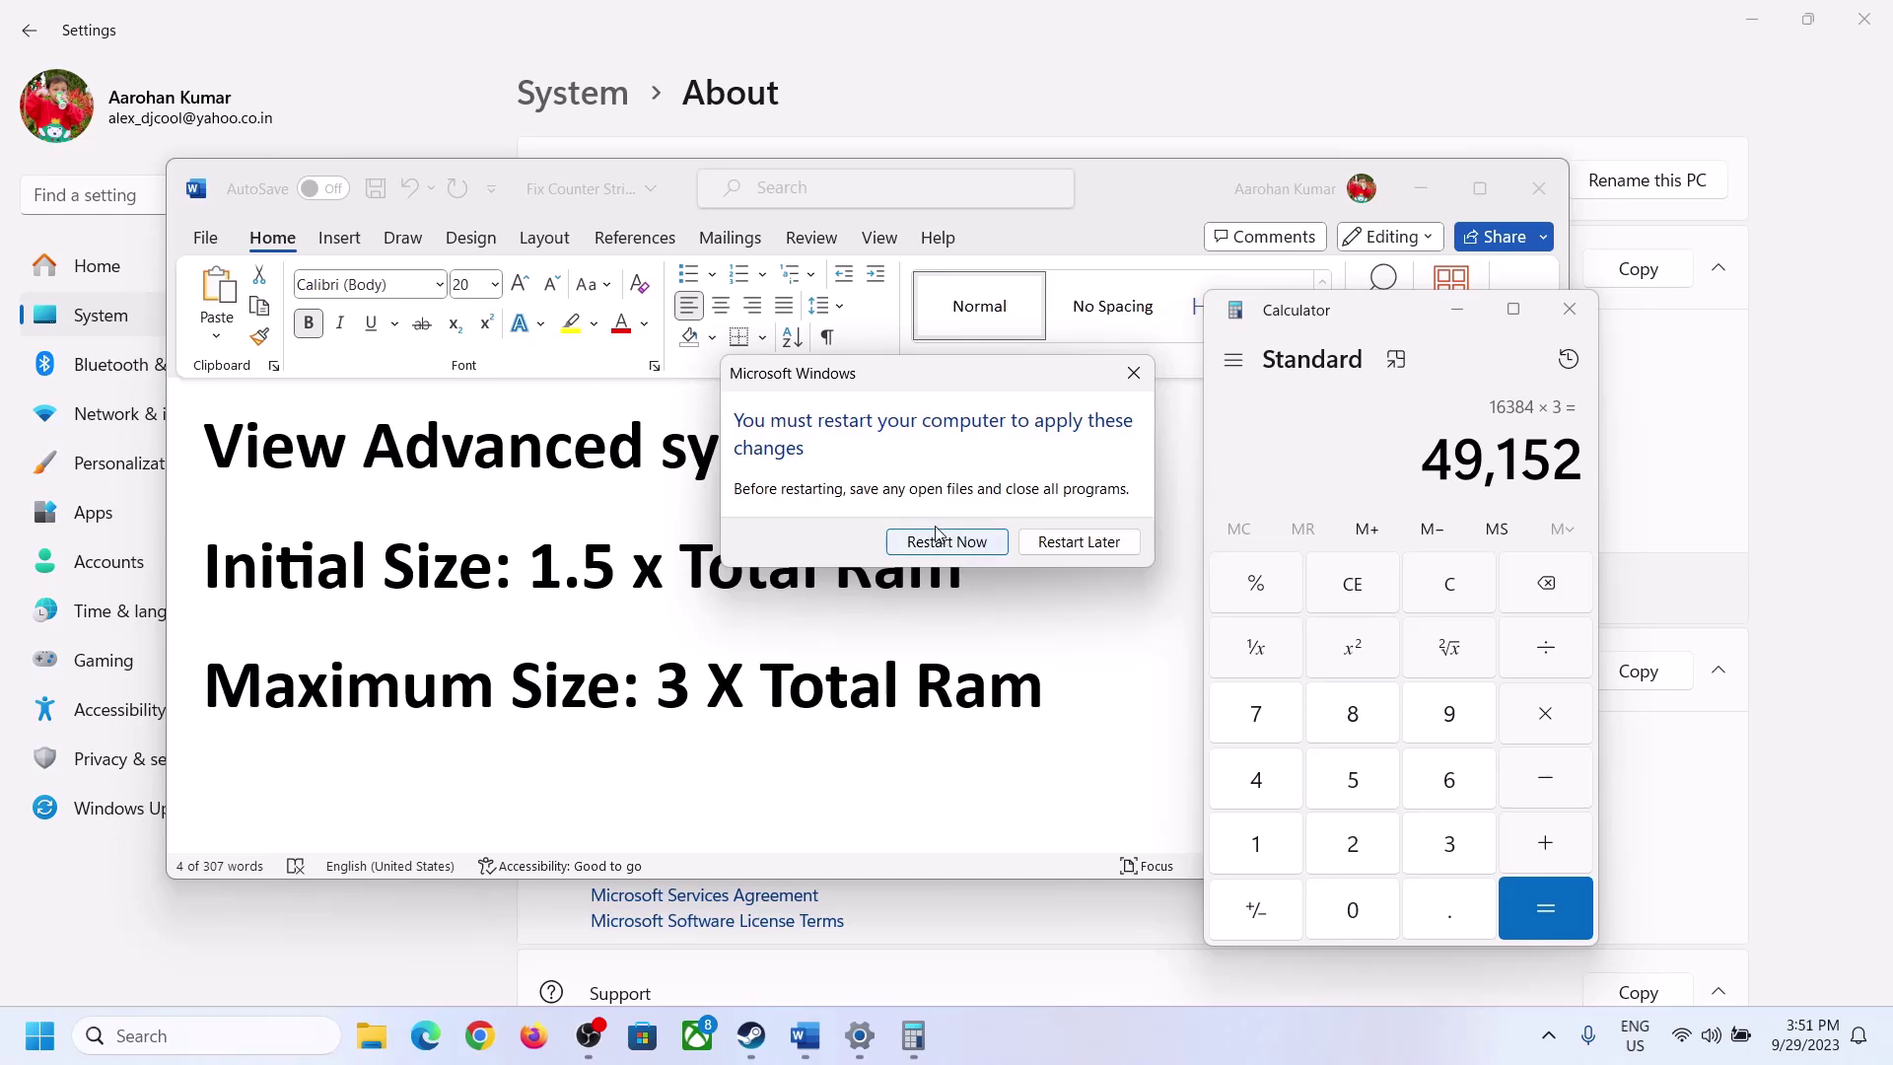
{"action": "left_click", "coordinate": [1133, 372]}
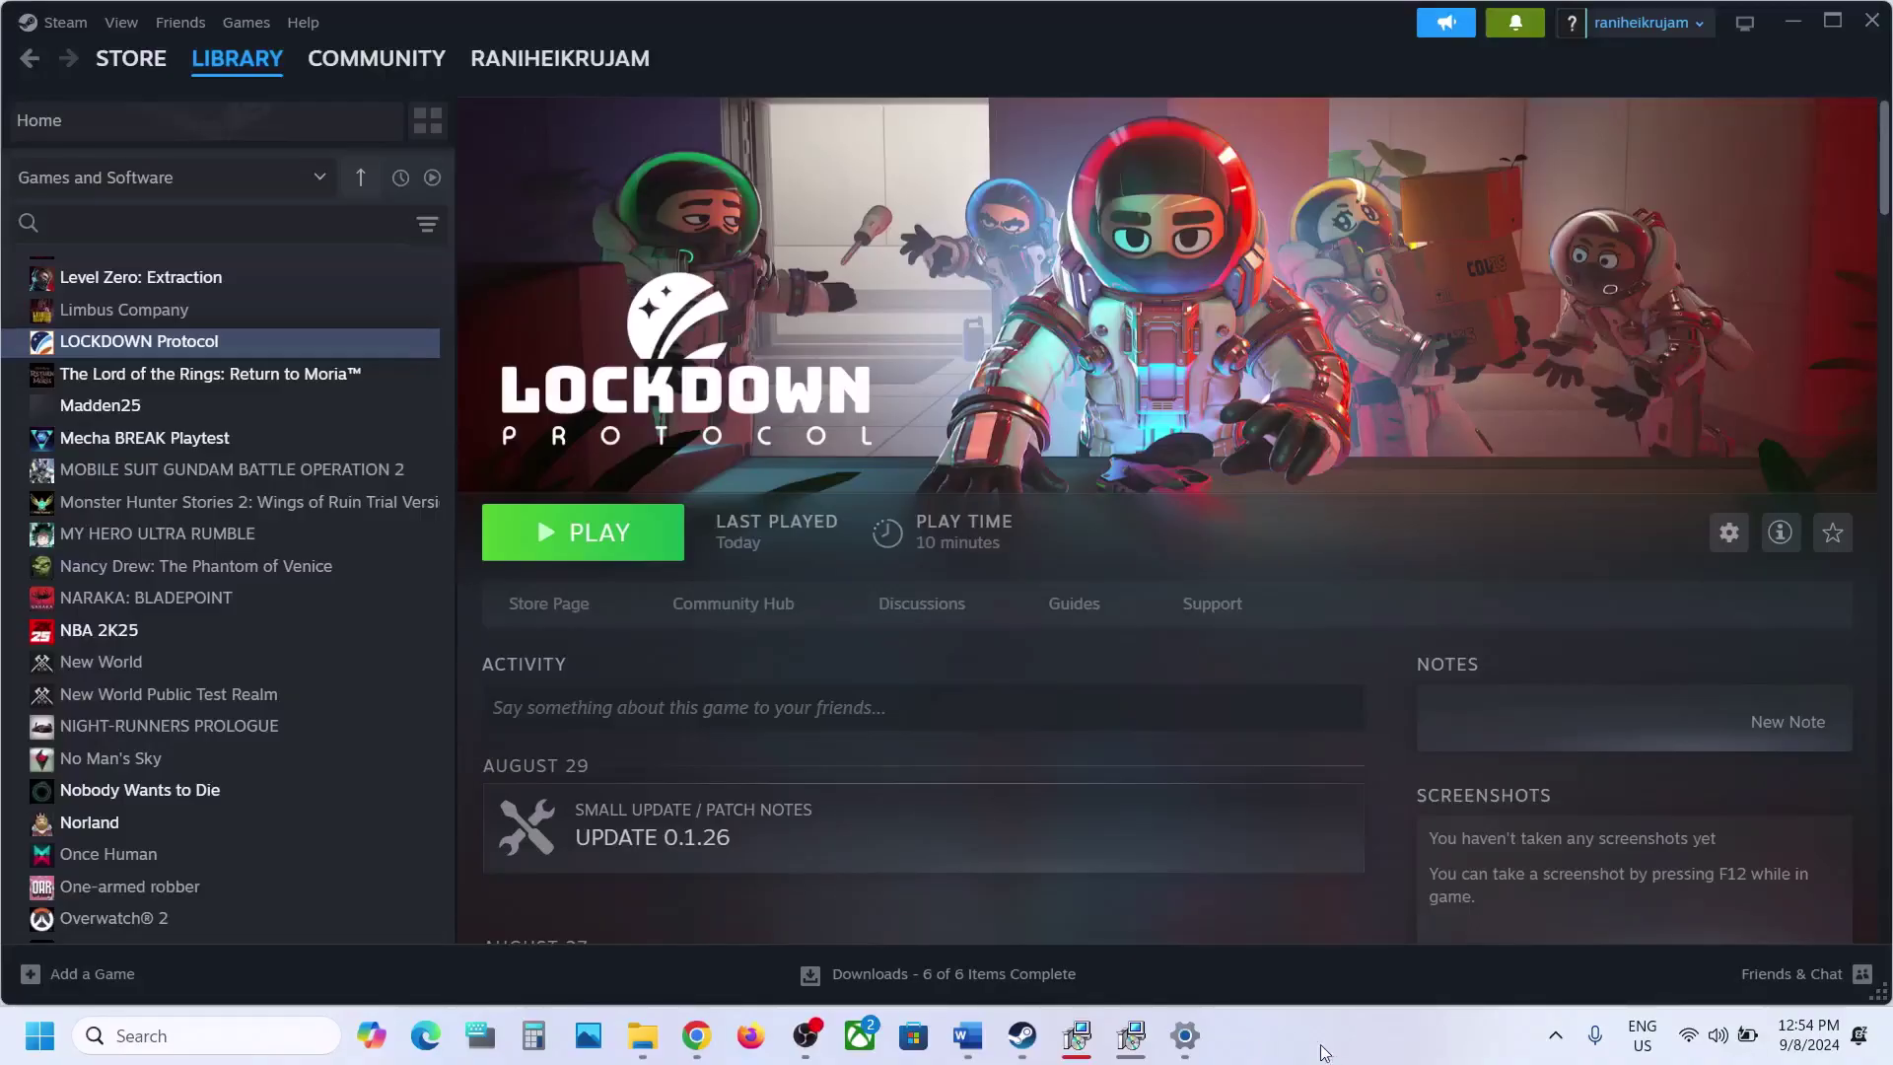
Switch to the Step 1 Word document and read Step 12 about uninstalling and reinstalling the game
{"action": "left_click", "coordinate": [967, 1035]}
{"action": "scroll", "coordinate": [795, 647], "scroll_direction": "down", "scroll_amount": 3}
{"action": "scroll", "coordinate": [794, 647], "scroll_direction": "down", "scroll_amount": 2}
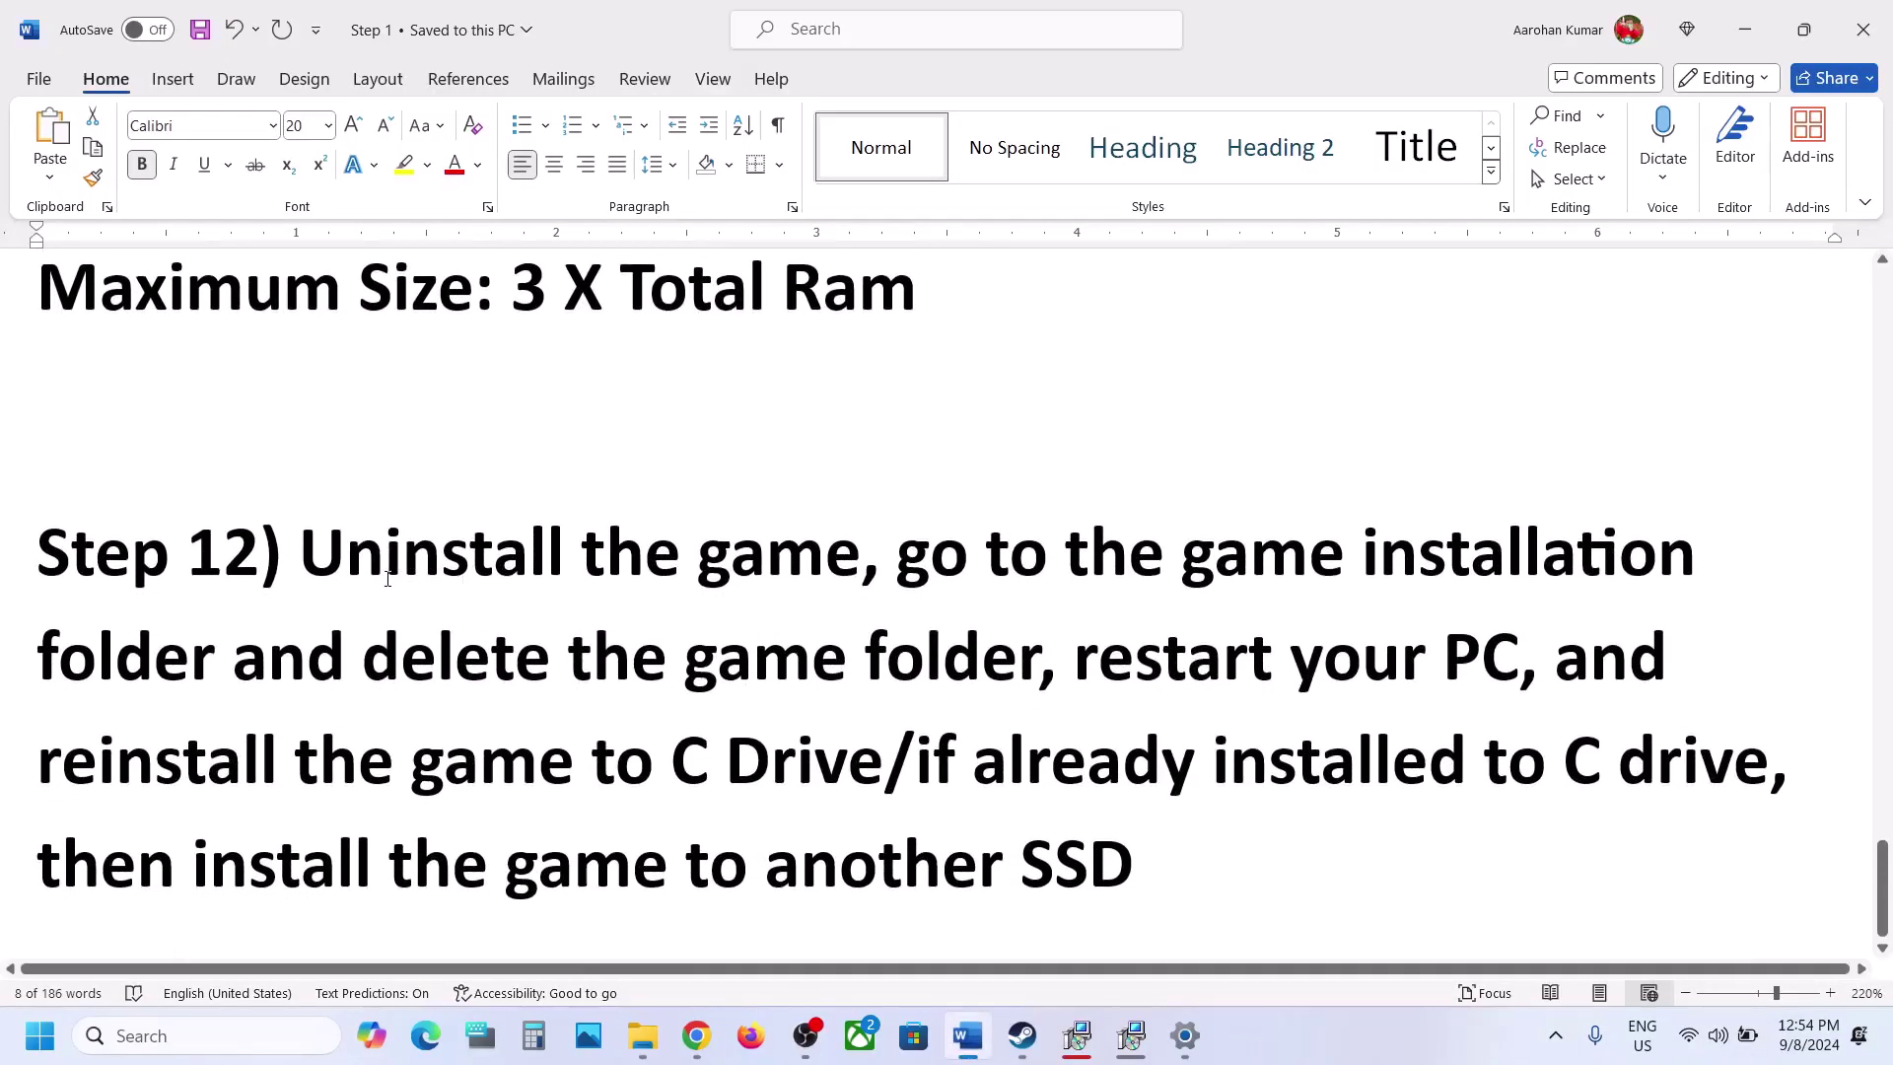
{"action": "left_click_drag", "start_coordinate": [301, 552], "coordinate": [1180, 804]}
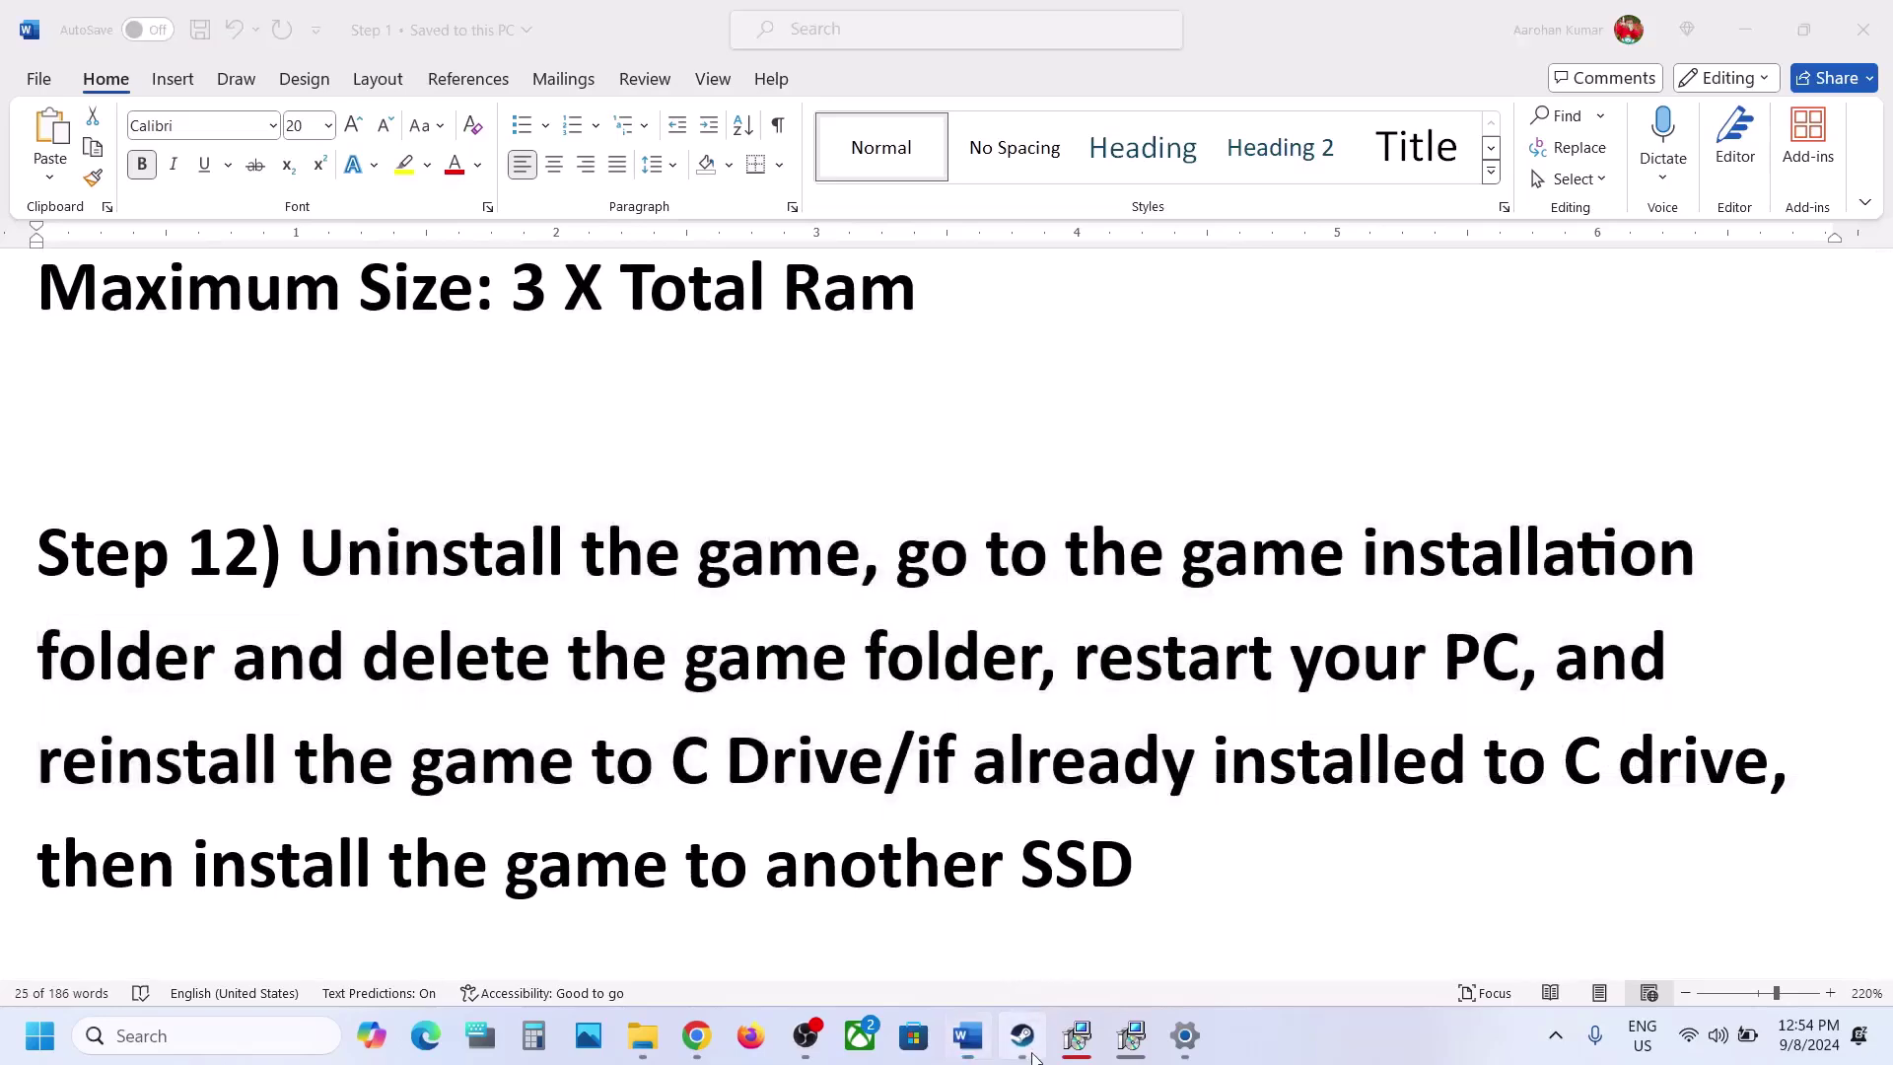
Switch to Steam and show the Manage options for LOCKDOWN Protocol to locate the Uninstall command
{"action": "key", "text": "alt+Tab"}
{"action": "right_click", "coordinate": [196, 342]}
{"action": "mouse_move", "coordinate": [252, 483]}
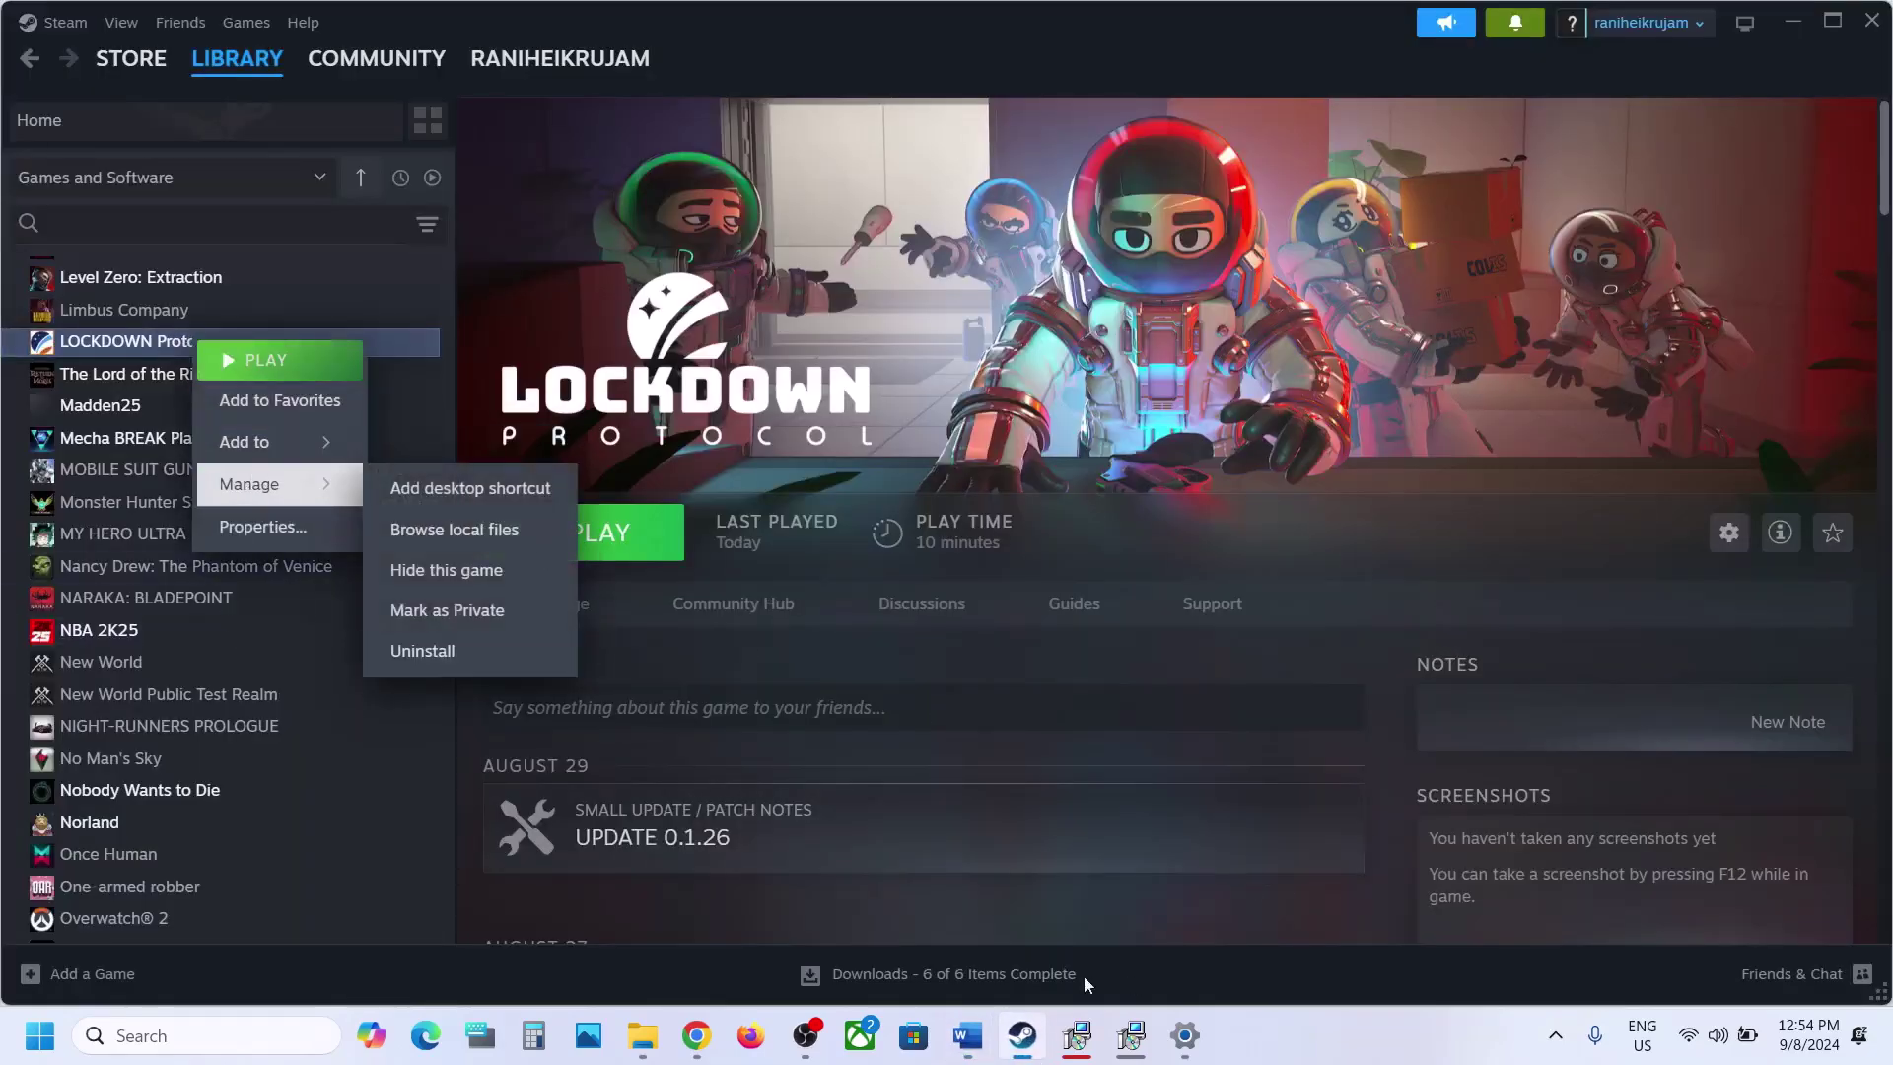
Review Step 12's instructions in Word on deleting the game folder, restarting and reinstalling to C drive or another SSD, and return to Steam
{"action": "left_click", "coordinate": [967, 1036]}
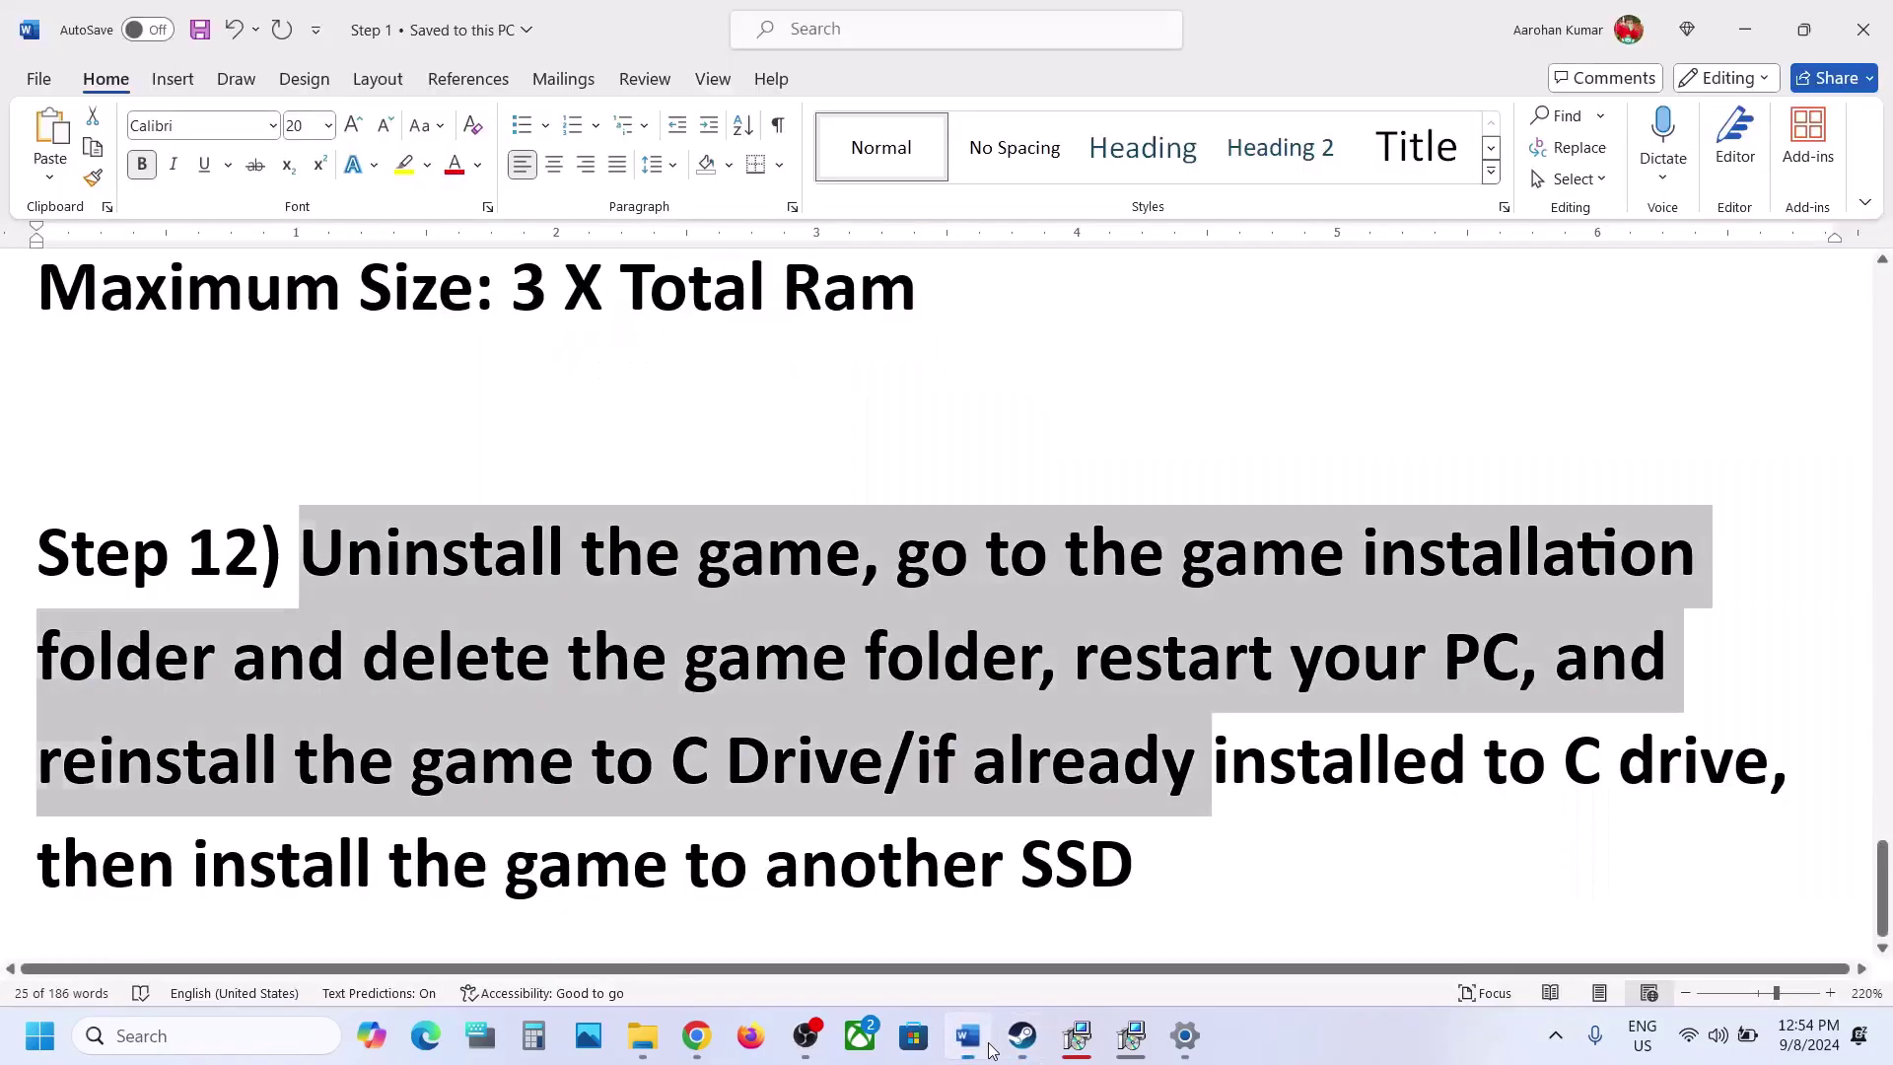
{"action": "left_click", "coordinate": [1061, 659]}
{"action": "left_click_drag", "start_coordinate": [906, 570], "coordinate": [850, 779]}
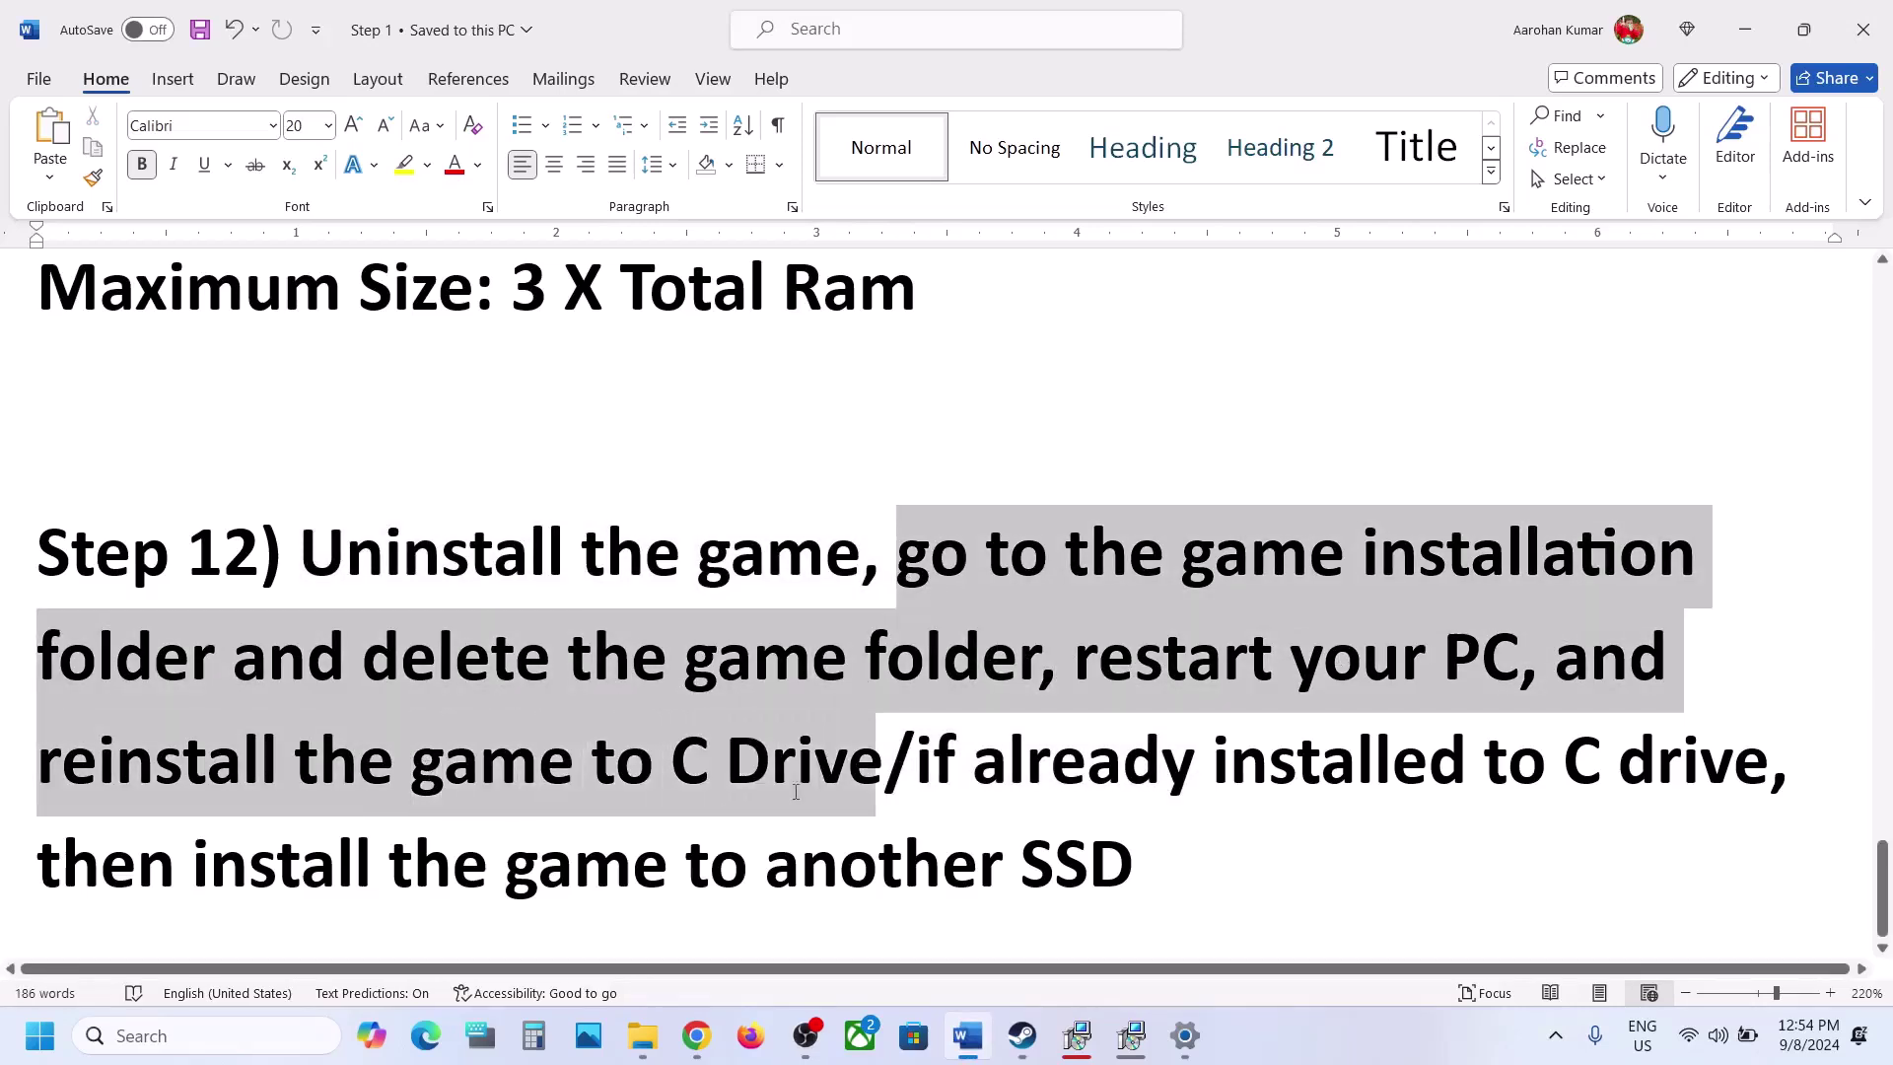
{"action": "left_click", "coordinate": [850, 779]}
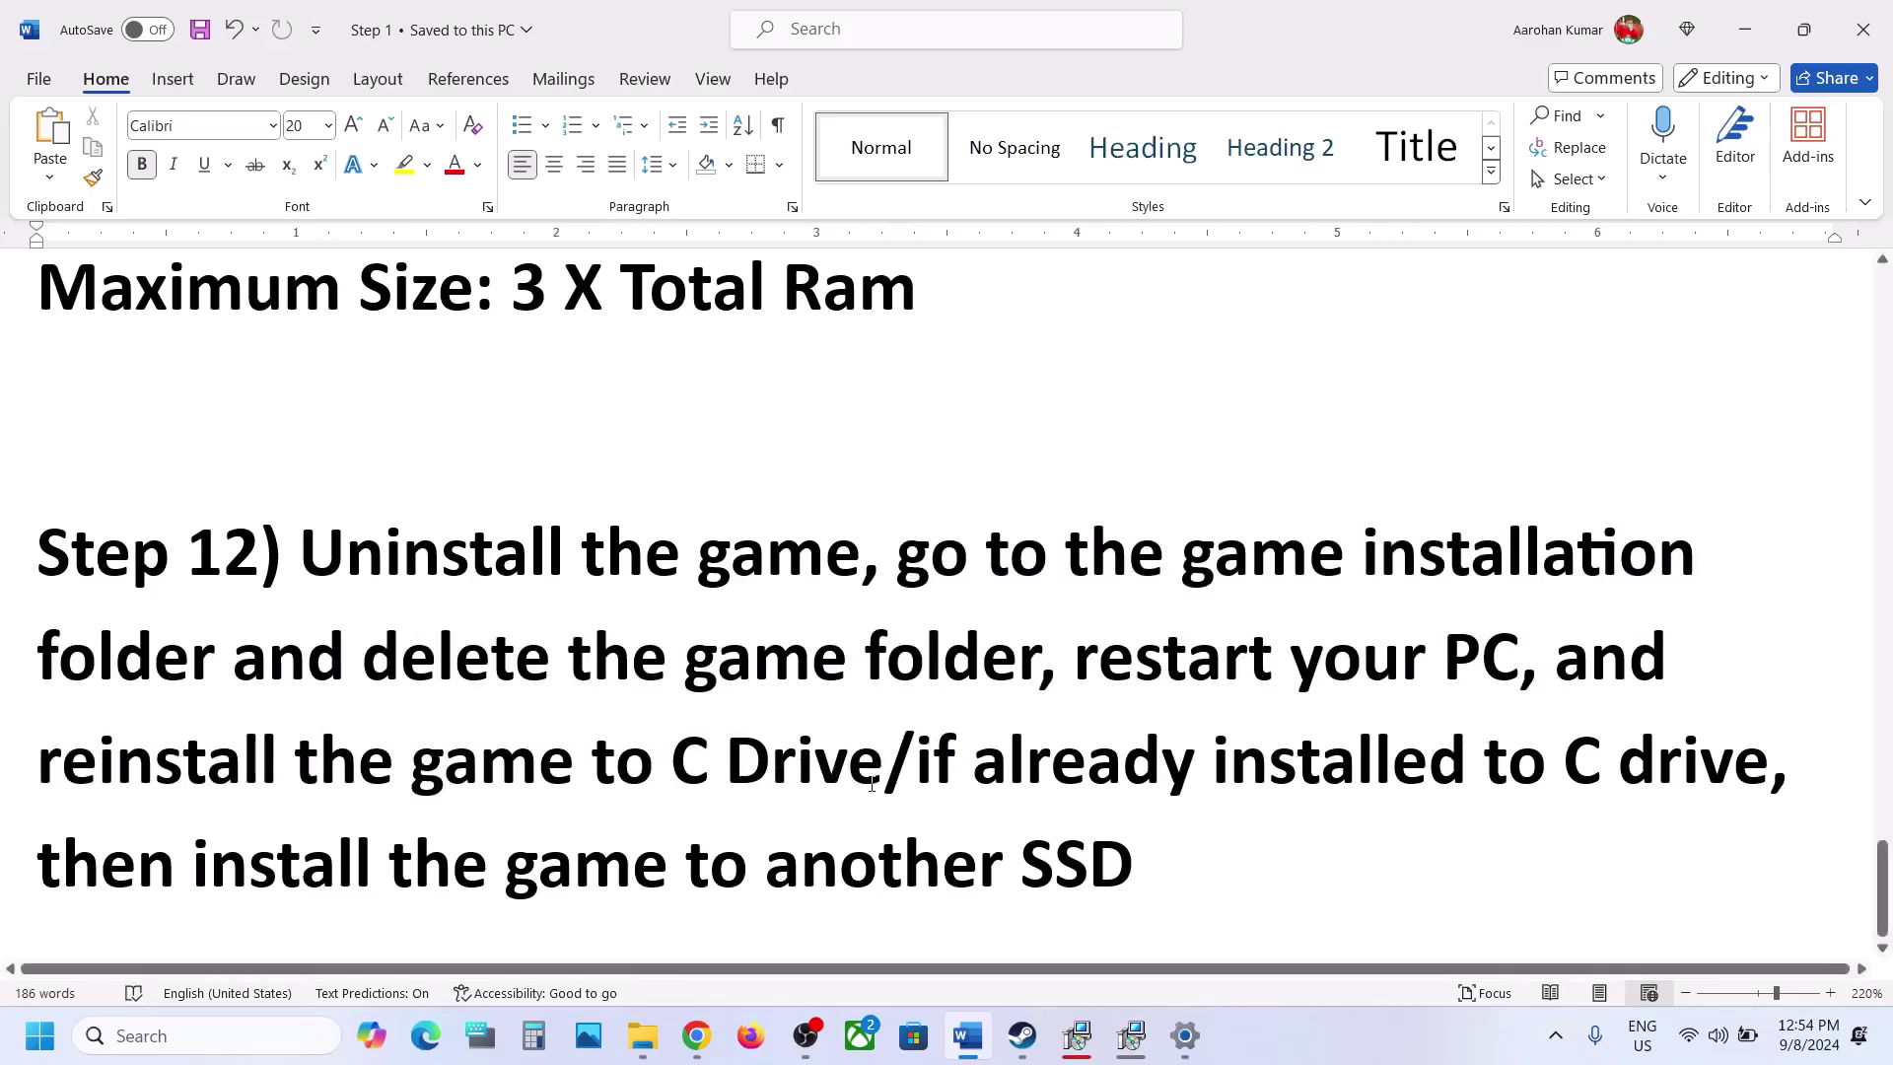
{"action": "left_click_drag", "start_coordinate": [919, 779], "coordinate": [1618, 779]}
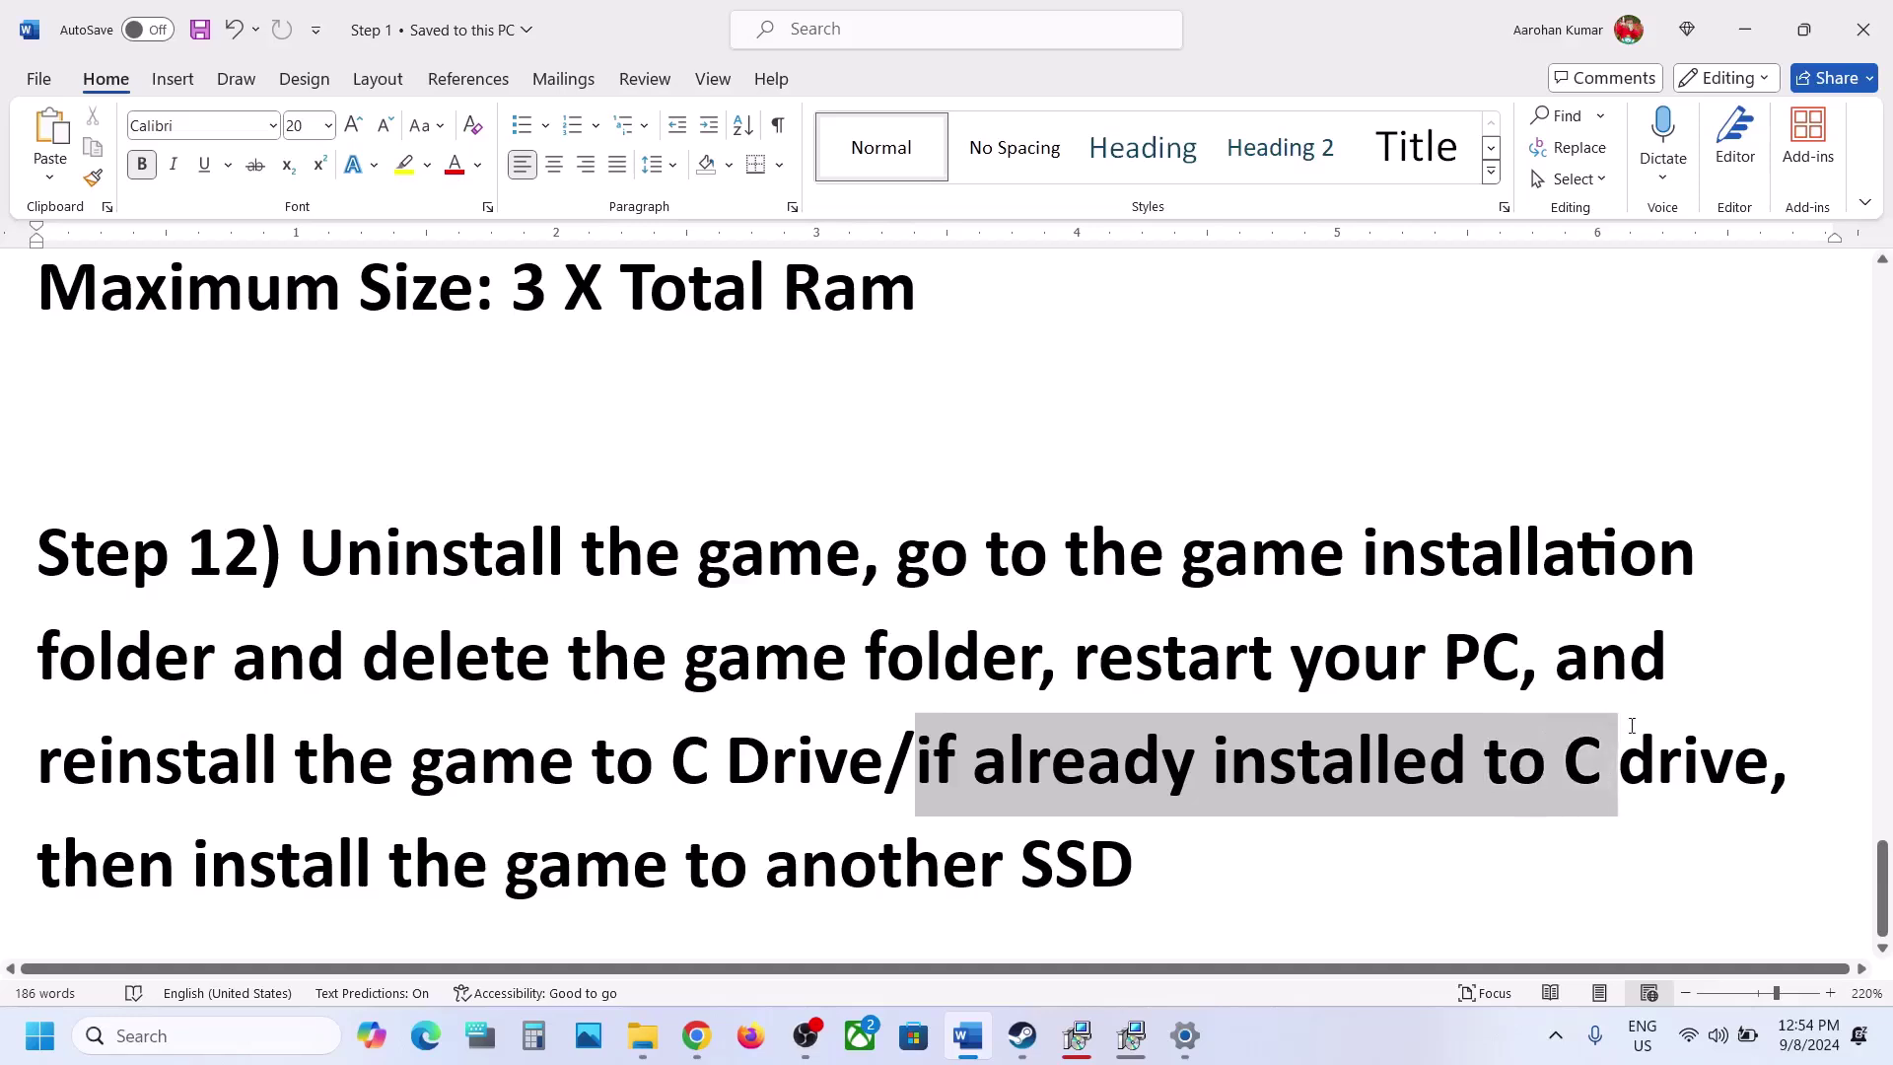
{"action": "left_click_drag", "start_coordinate": [302, 880], "coordinate": [1092, 877]}
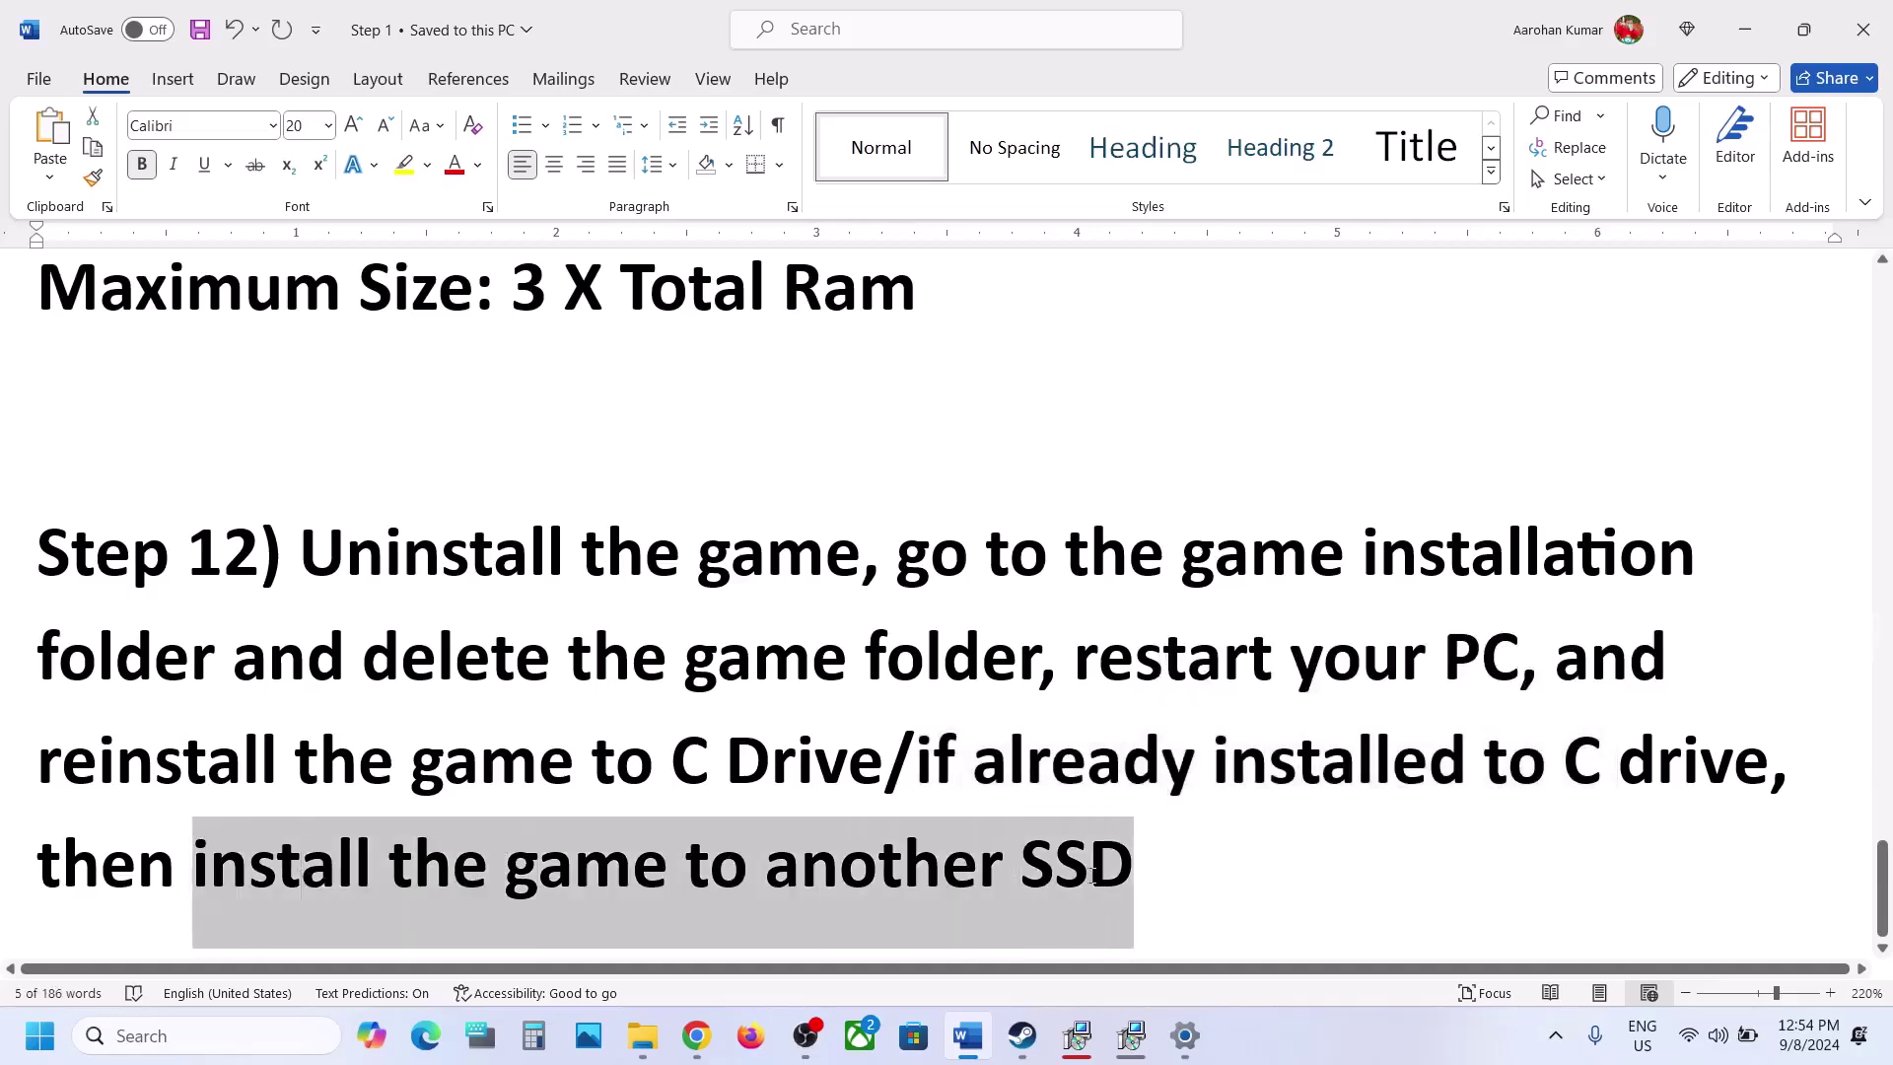
{"action": "left_click", "coordinate": [1025, 1043]}
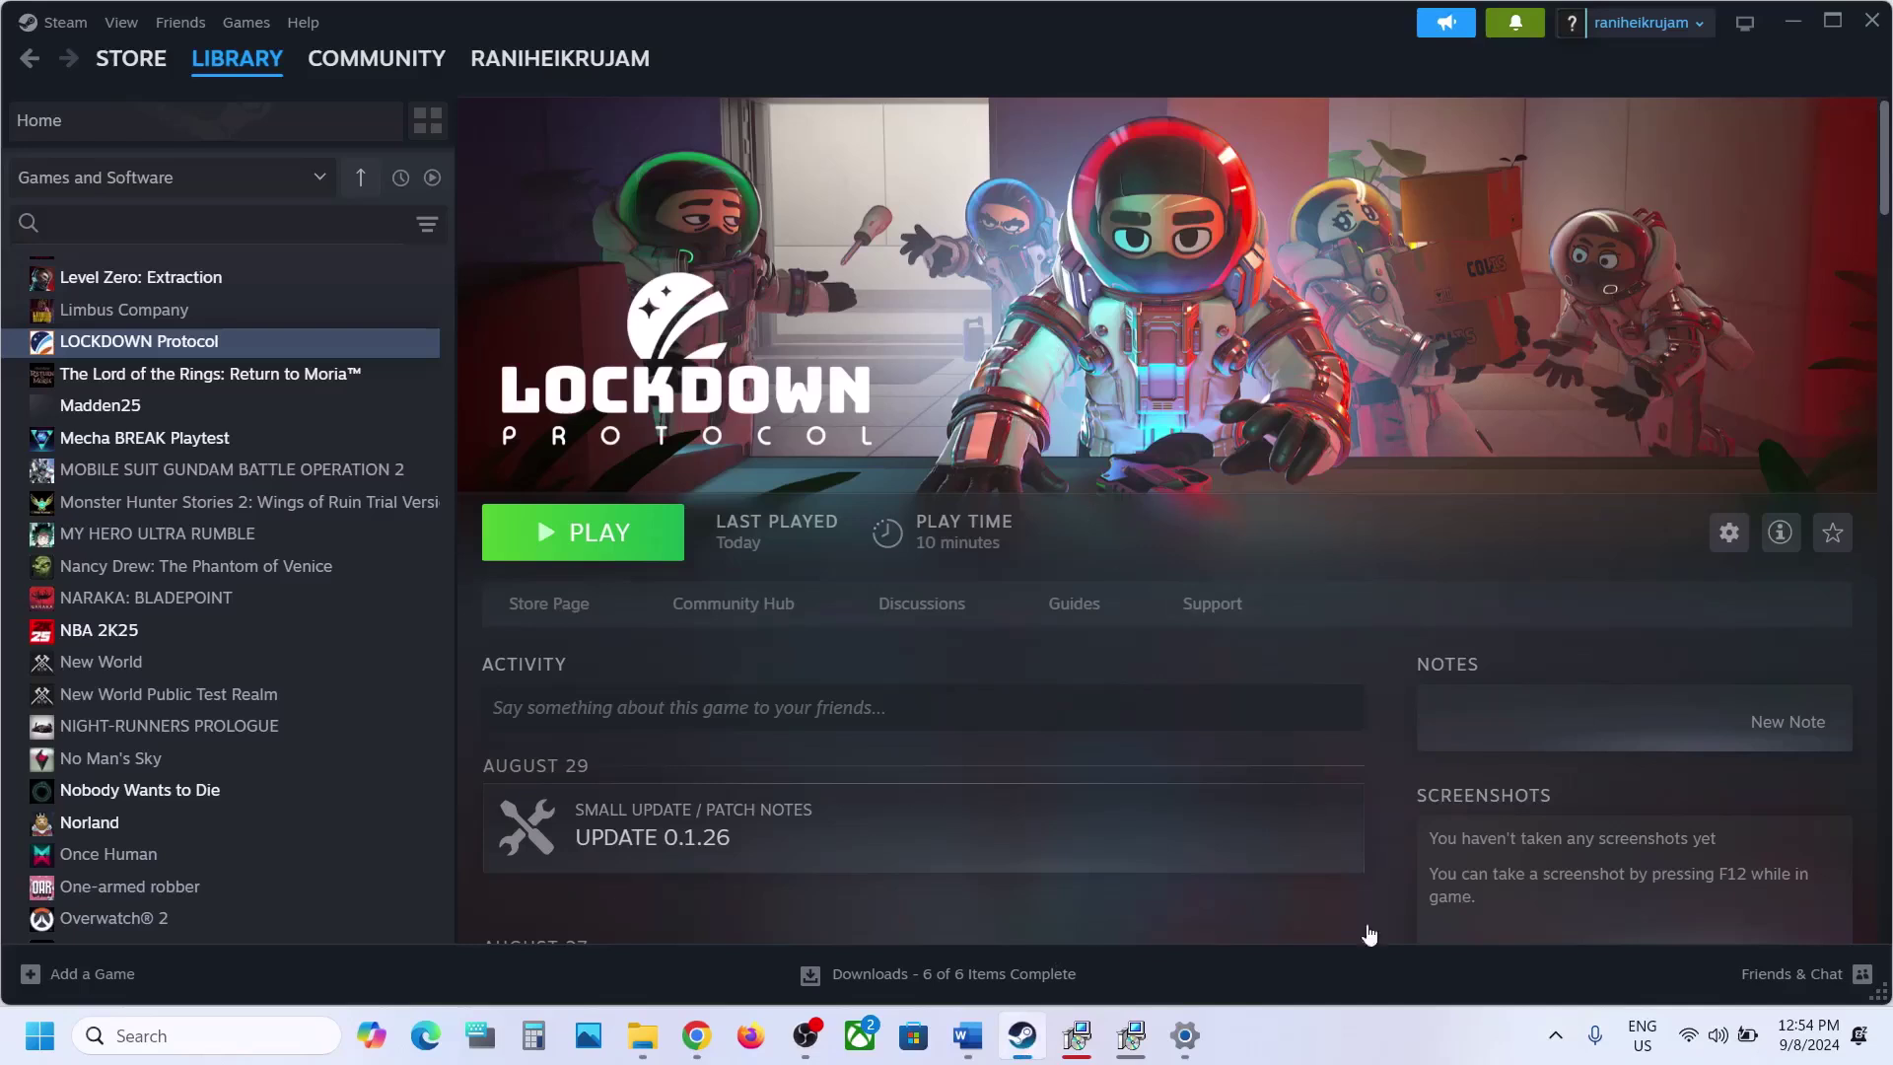
{"action": "left_click", "coordinate": [1371, 1054]}
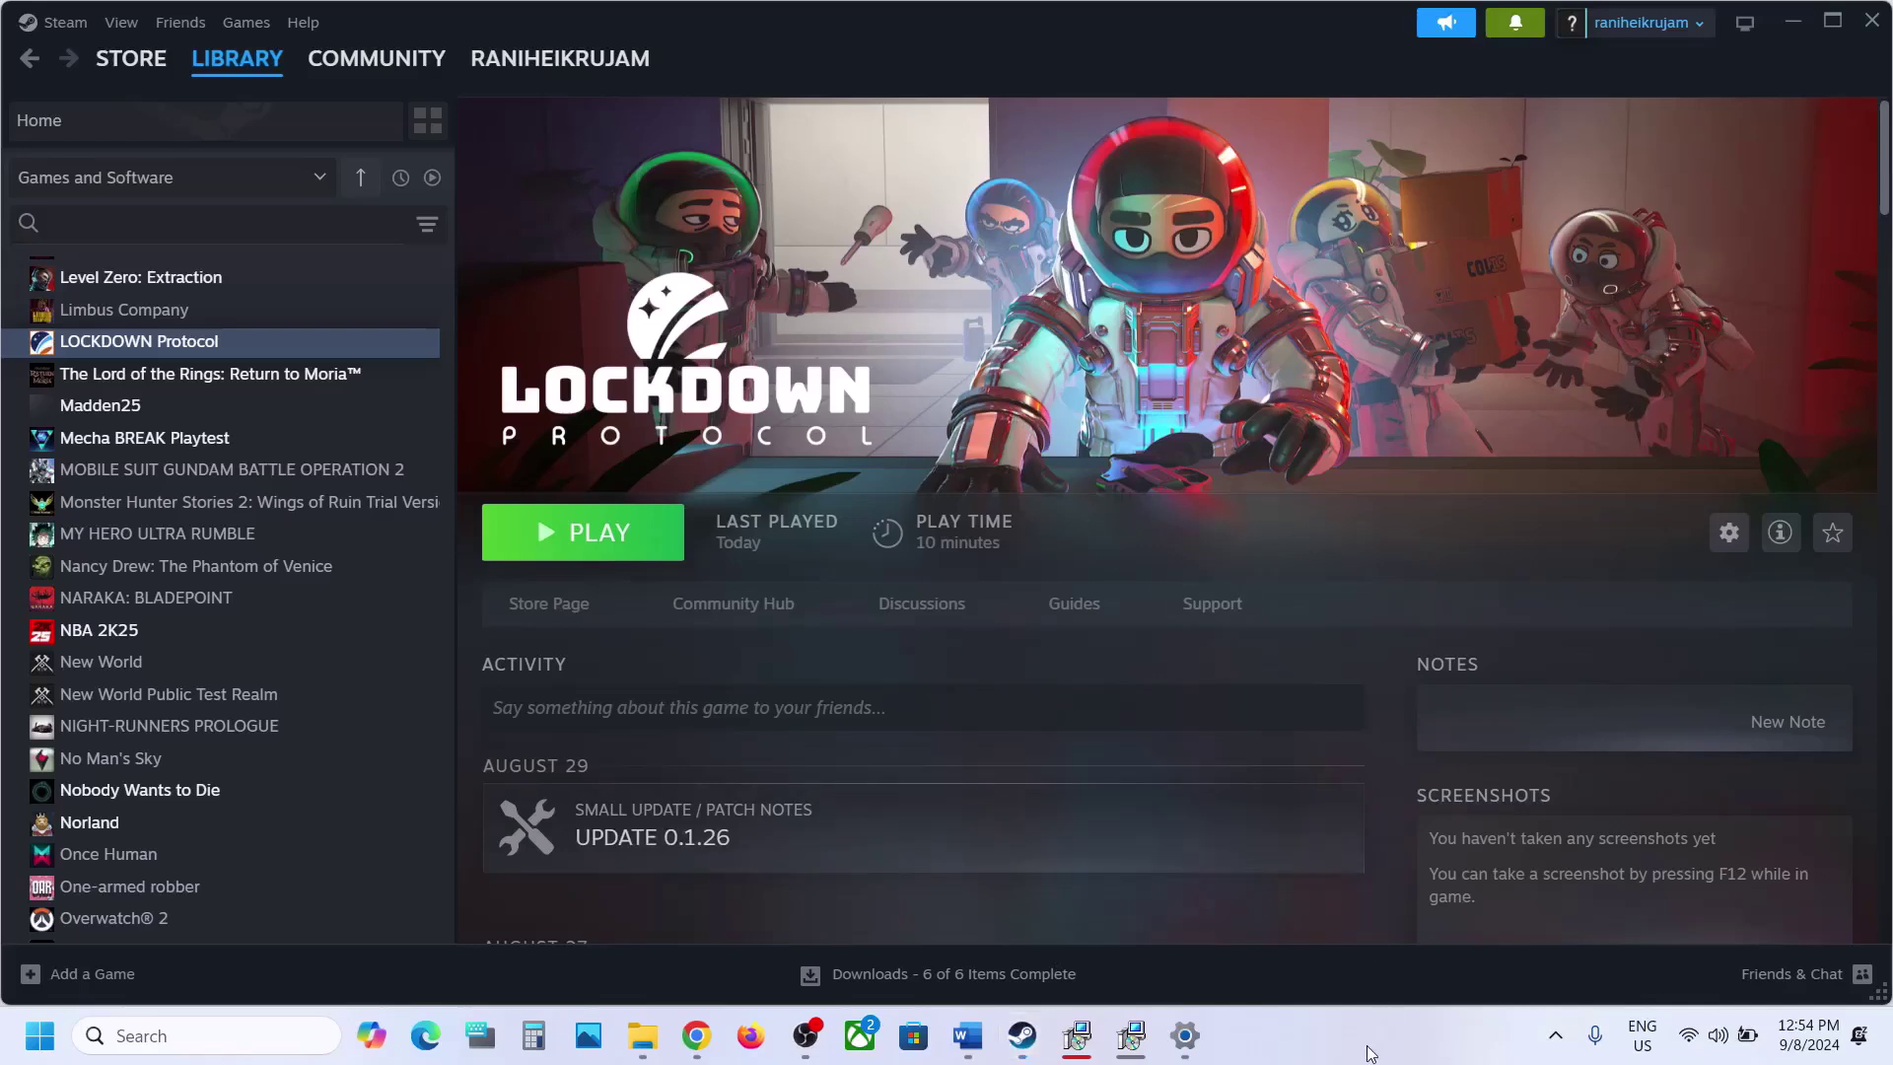